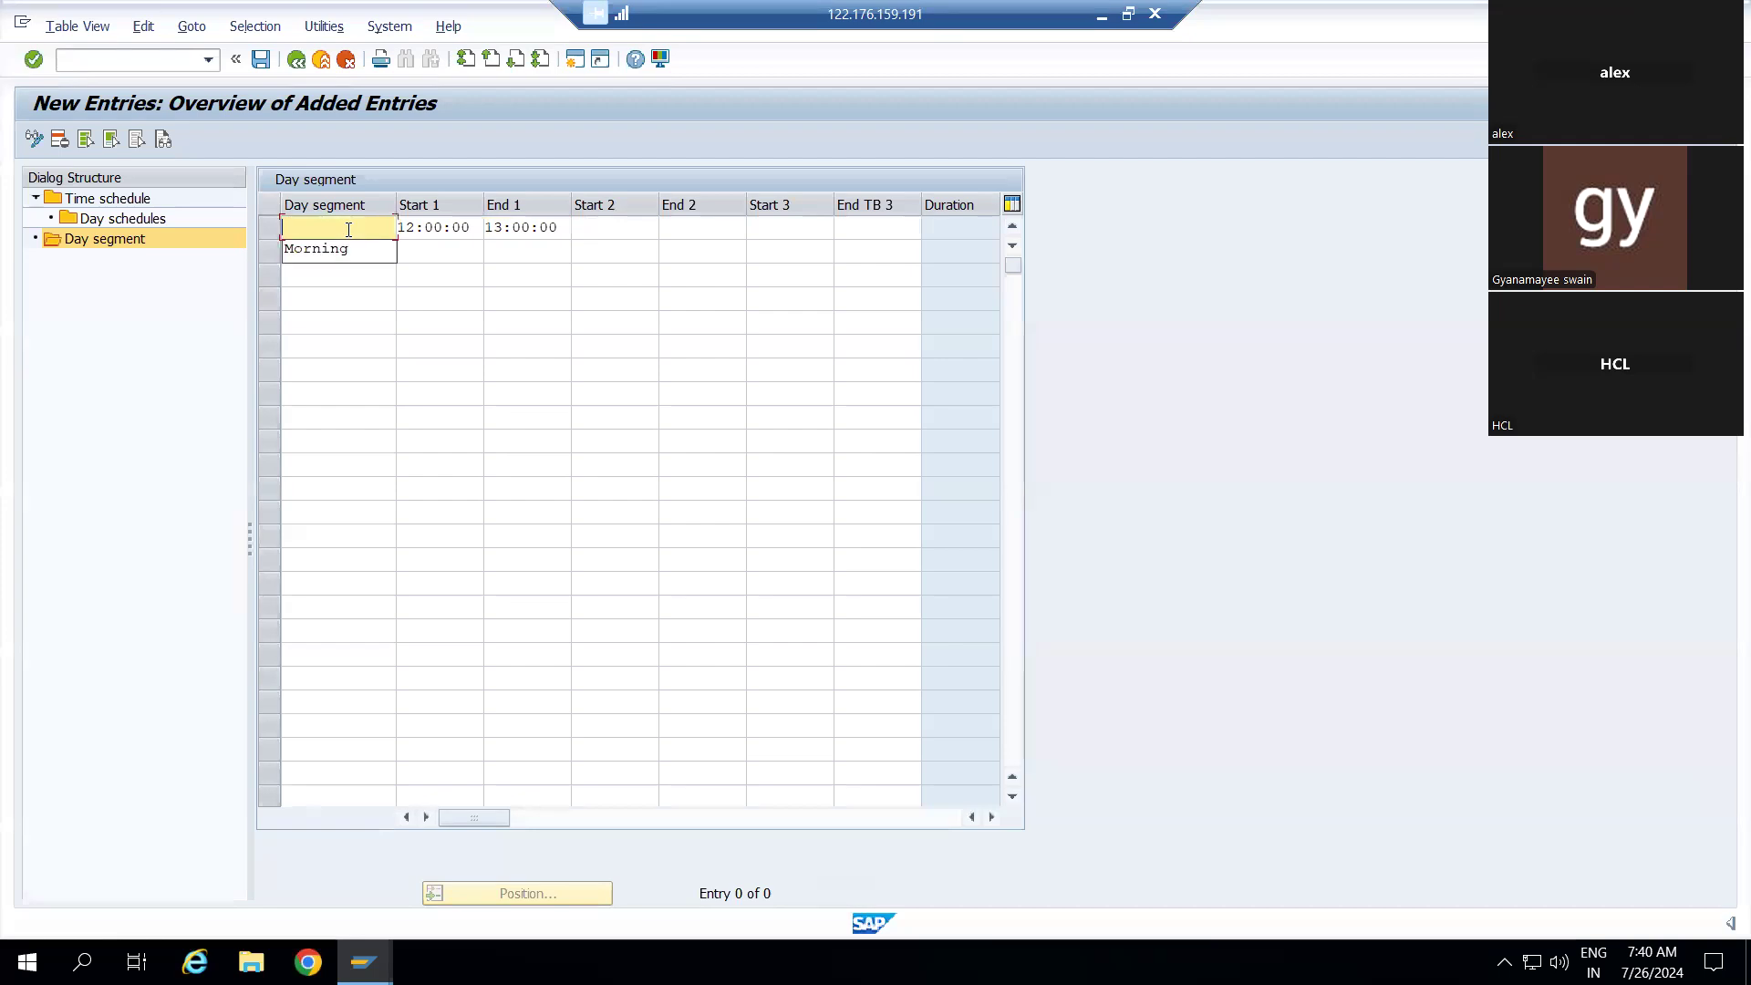
Enter 'Afternon' as the name of the 12:00–13:00 day segment and save it
text(Afternoo)
key(BackSpace)
text(n)
click(616, 237)
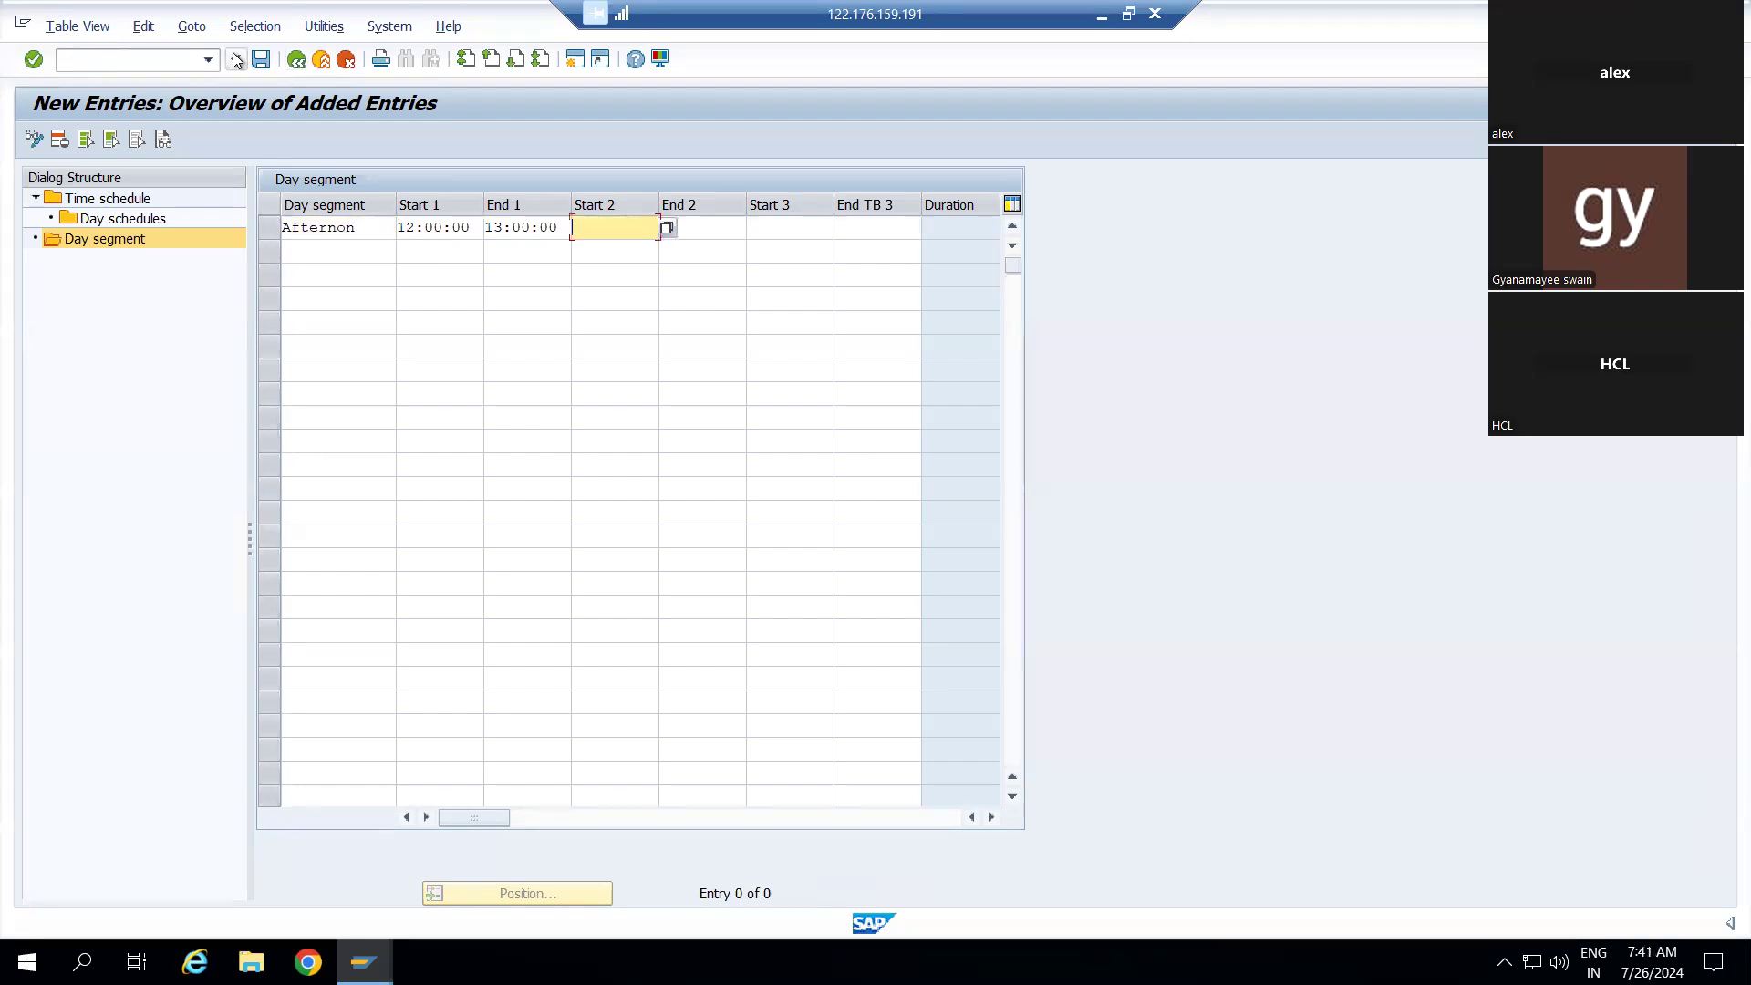
click(261, 59)
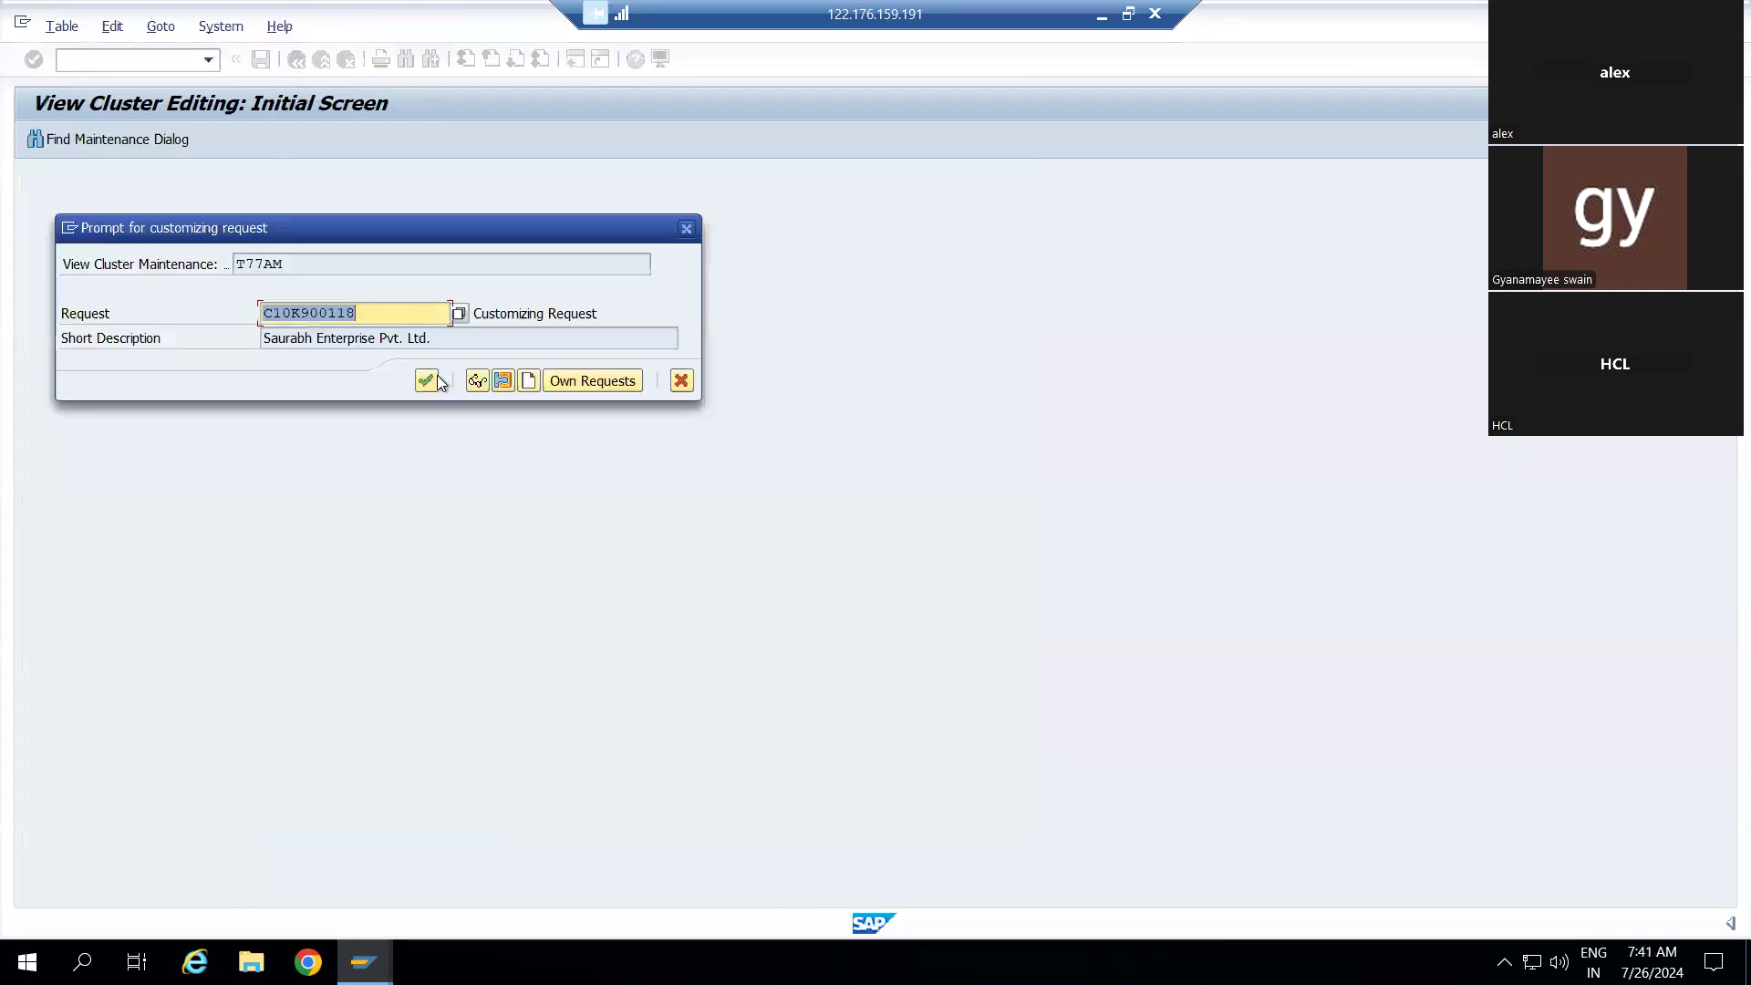
Confirm the customizing request so the AFTERNON day segment is stored
click(425, 380)
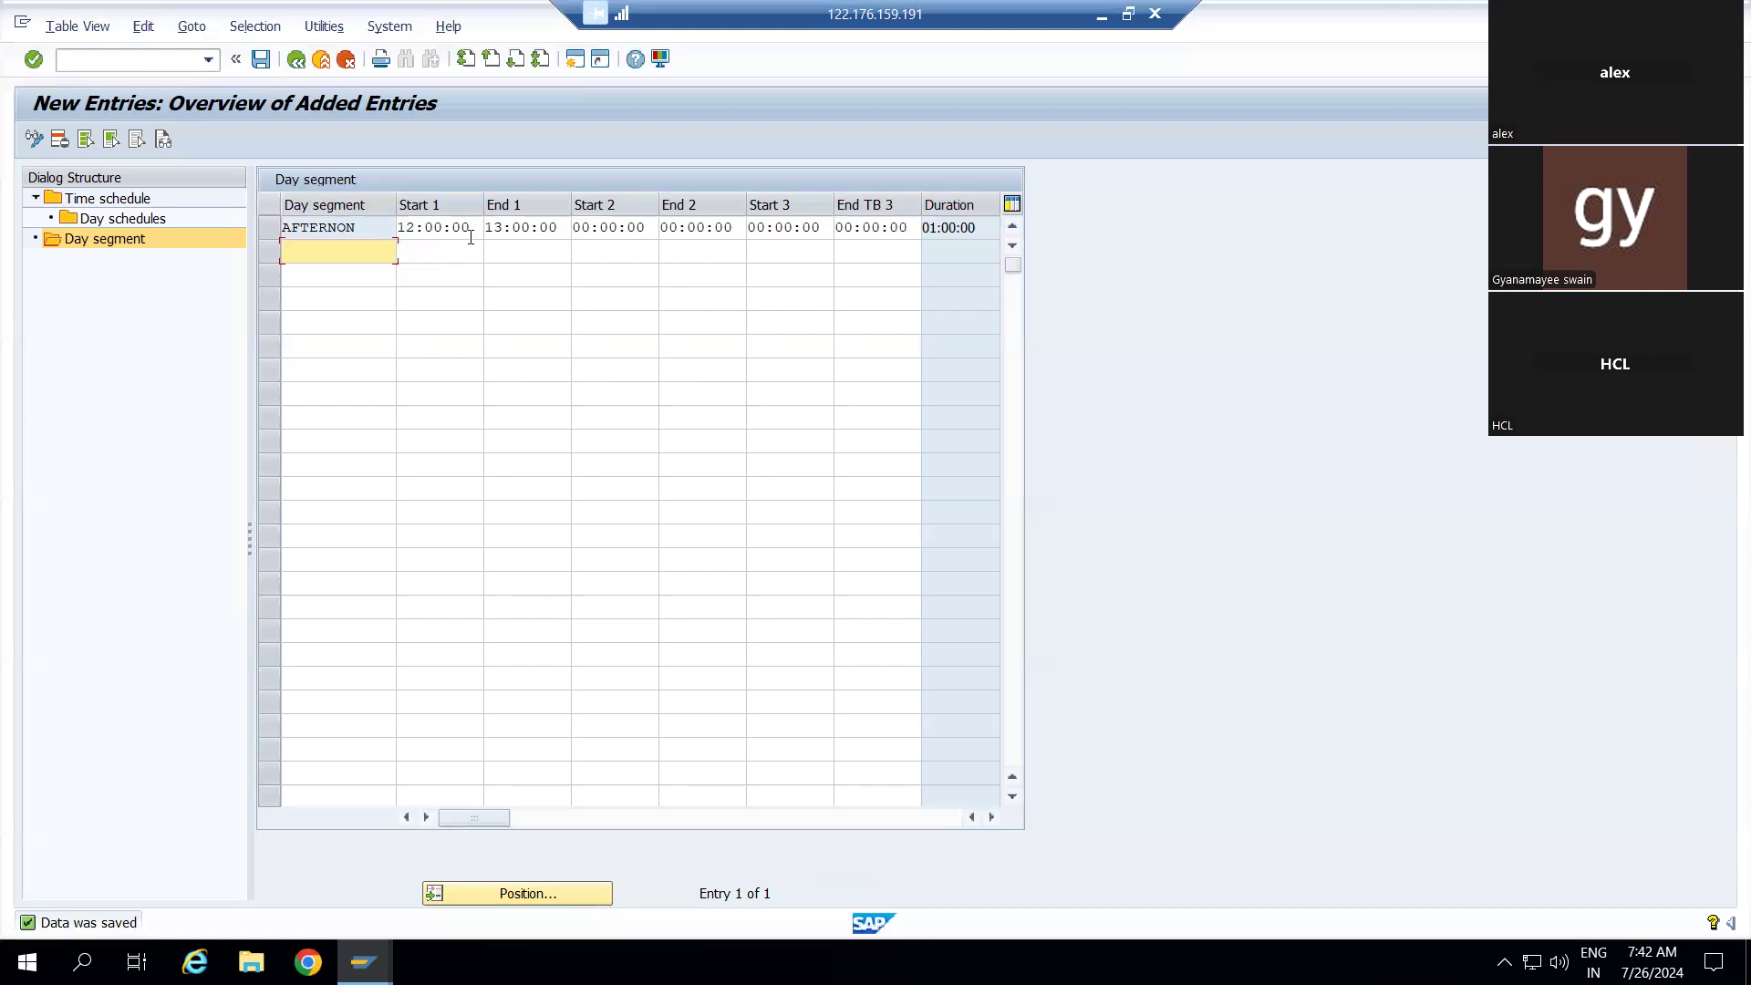
Open Day schedules with 2 DAY FO (2 day fornoon) chosen as the work area
double_click(96, 218)
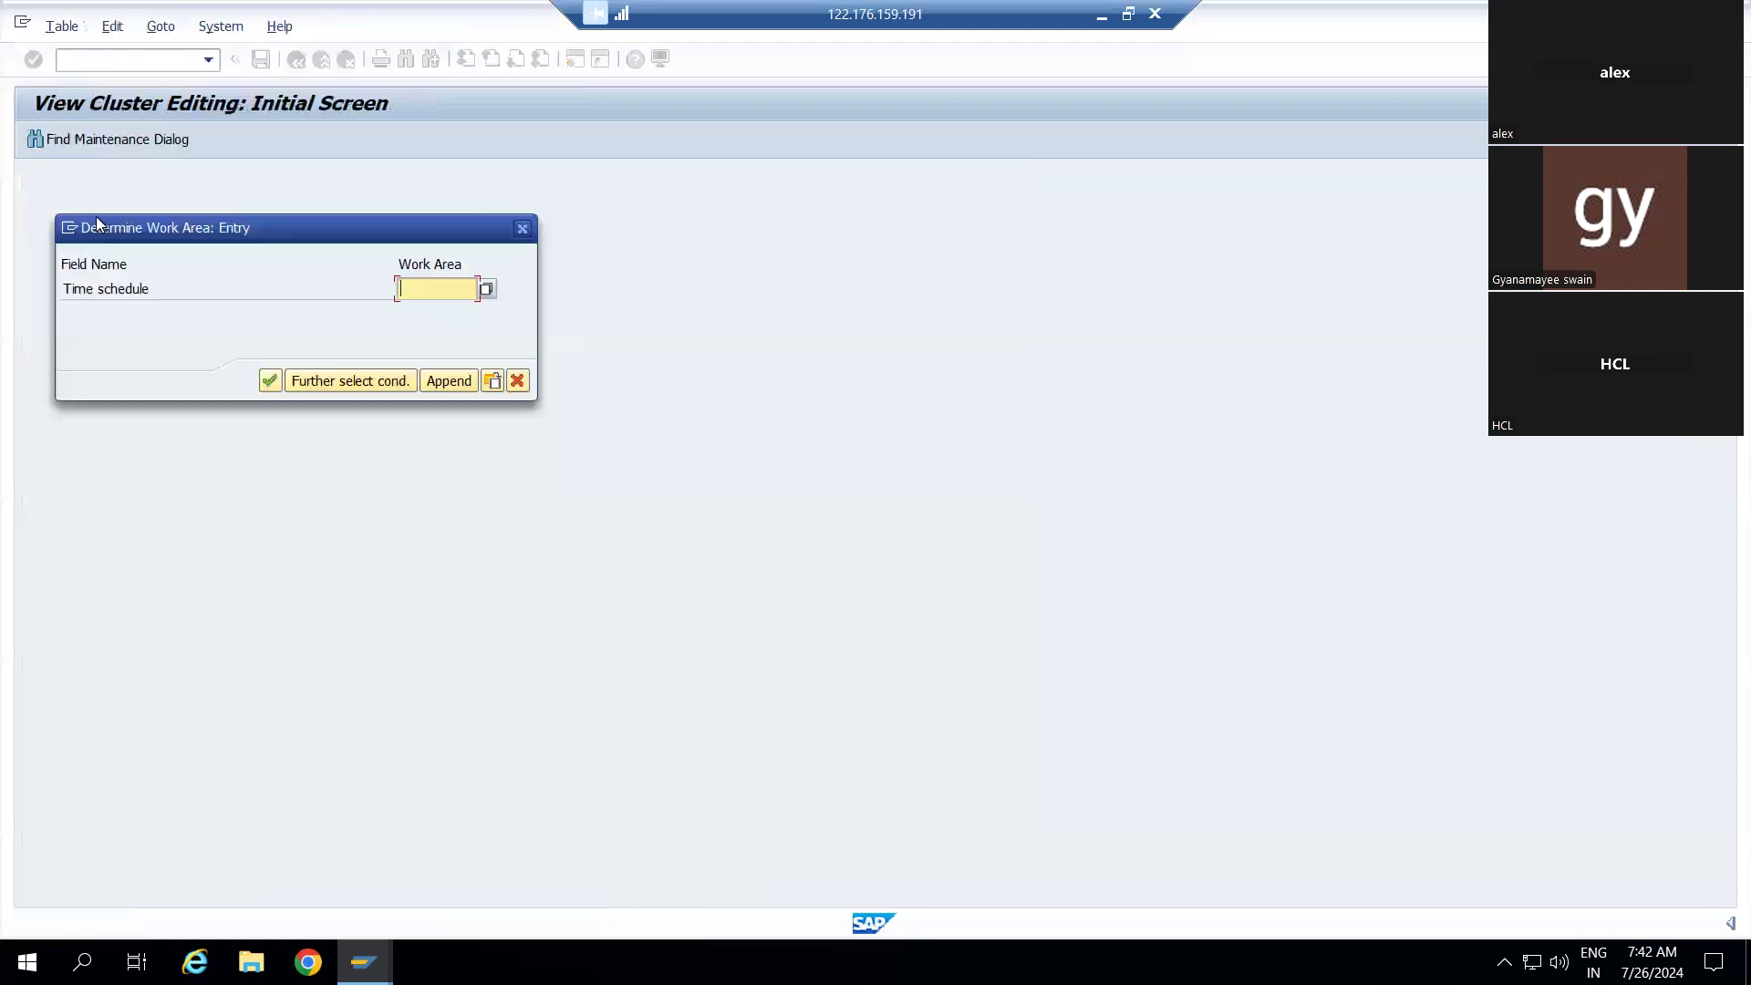
click(491, 290)
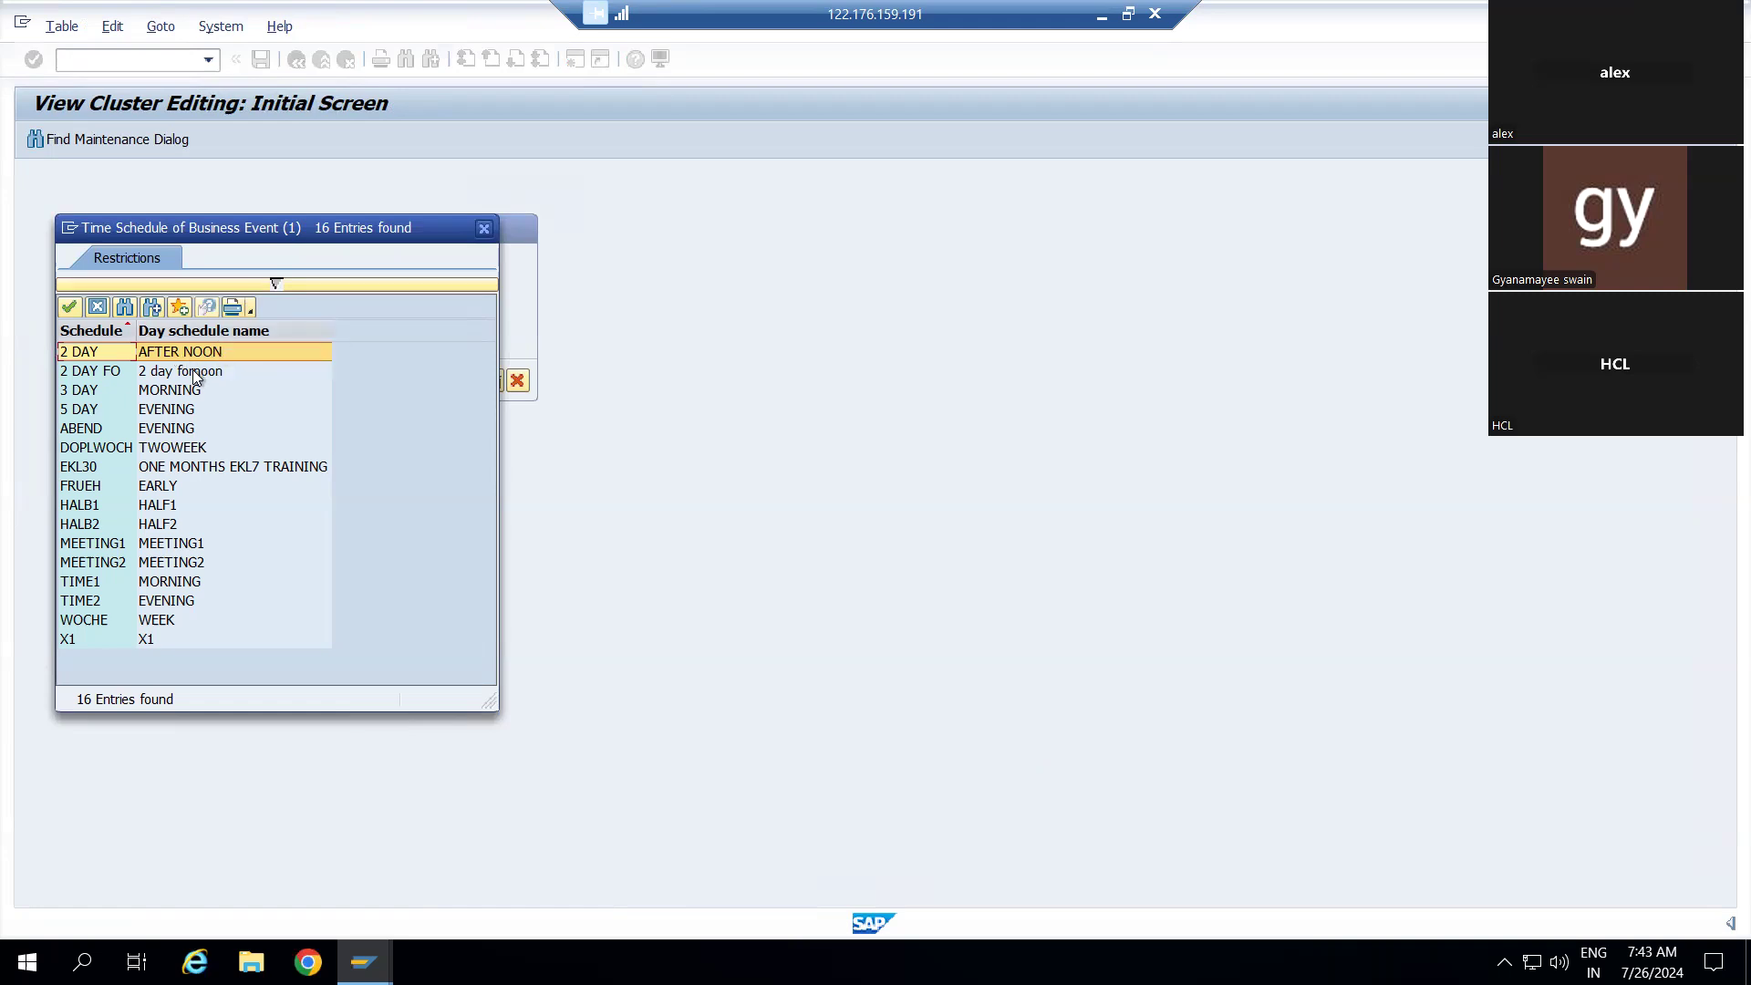
click(194, 370)
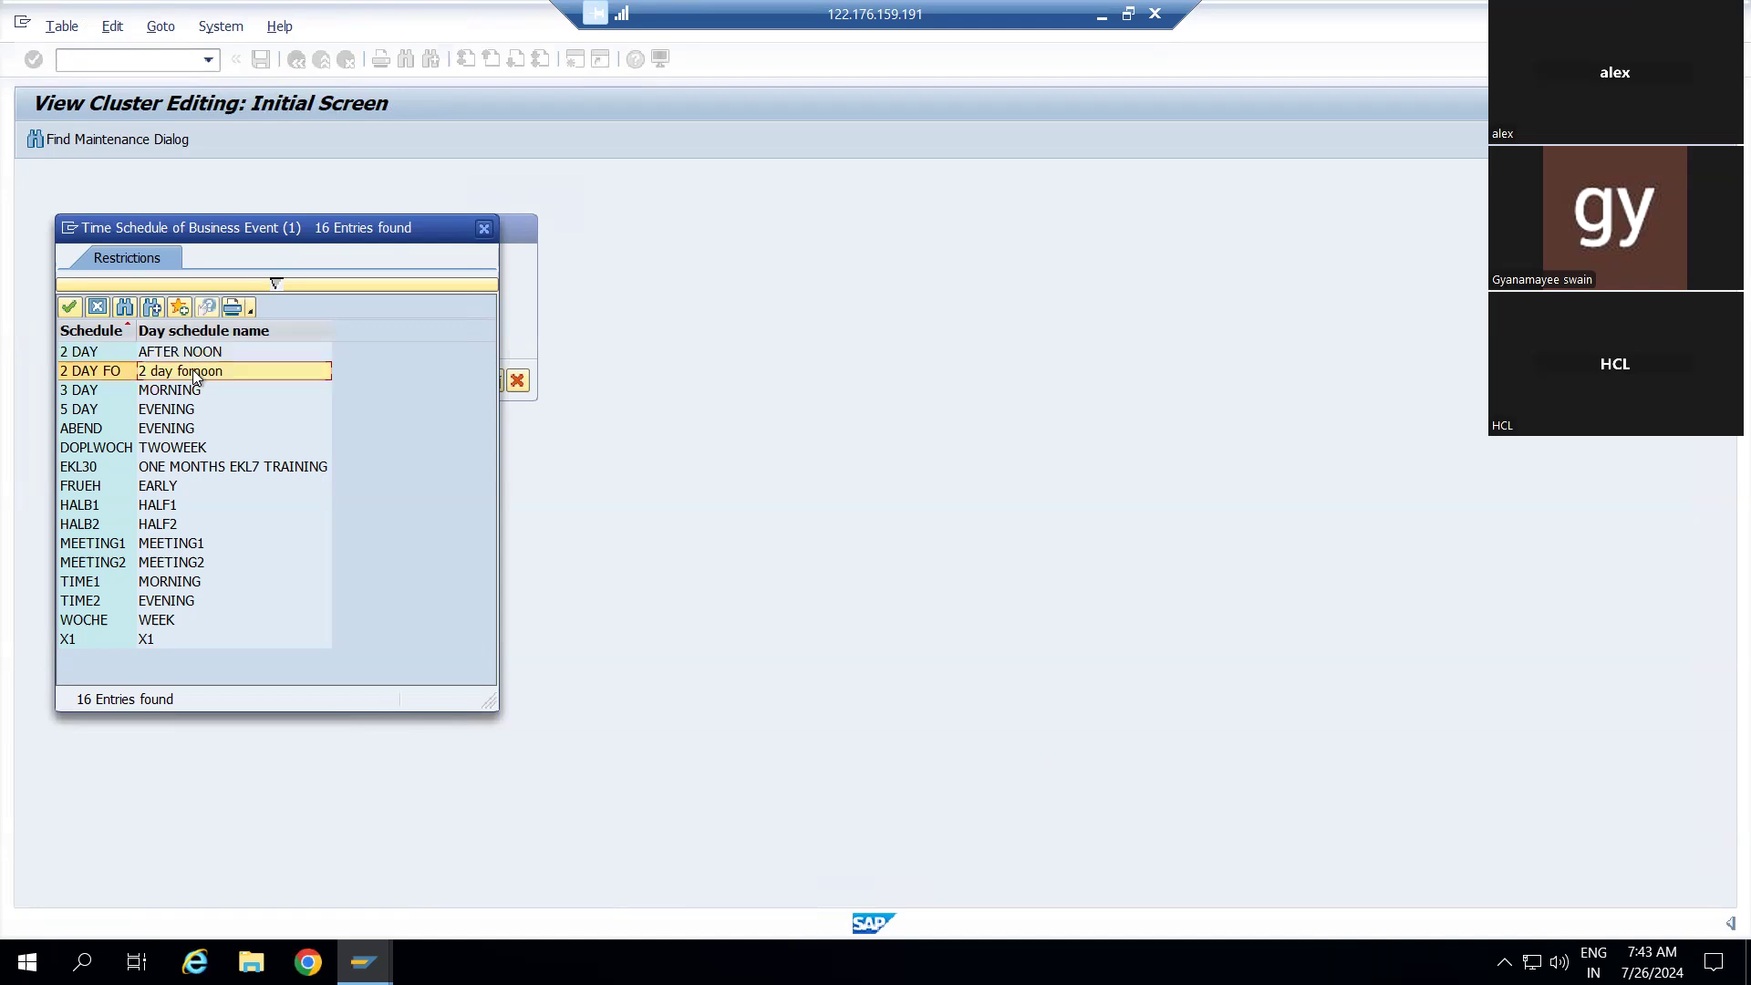
double_click(193, 369)
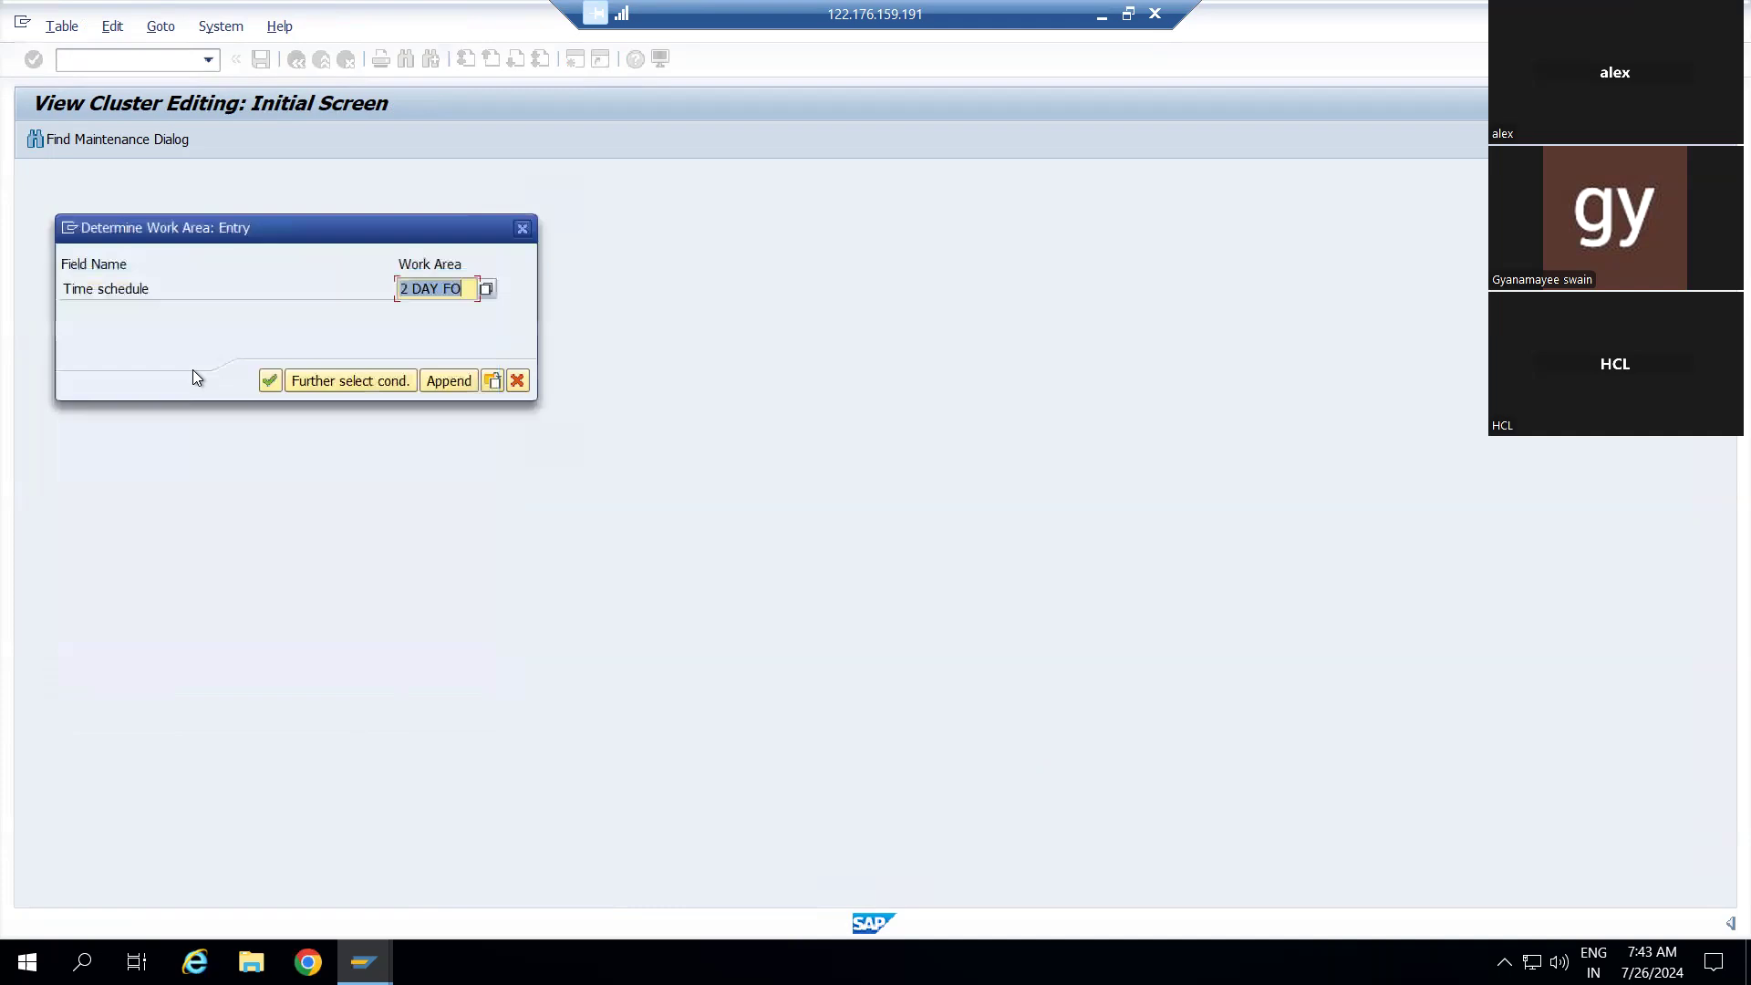
click(268, 384)
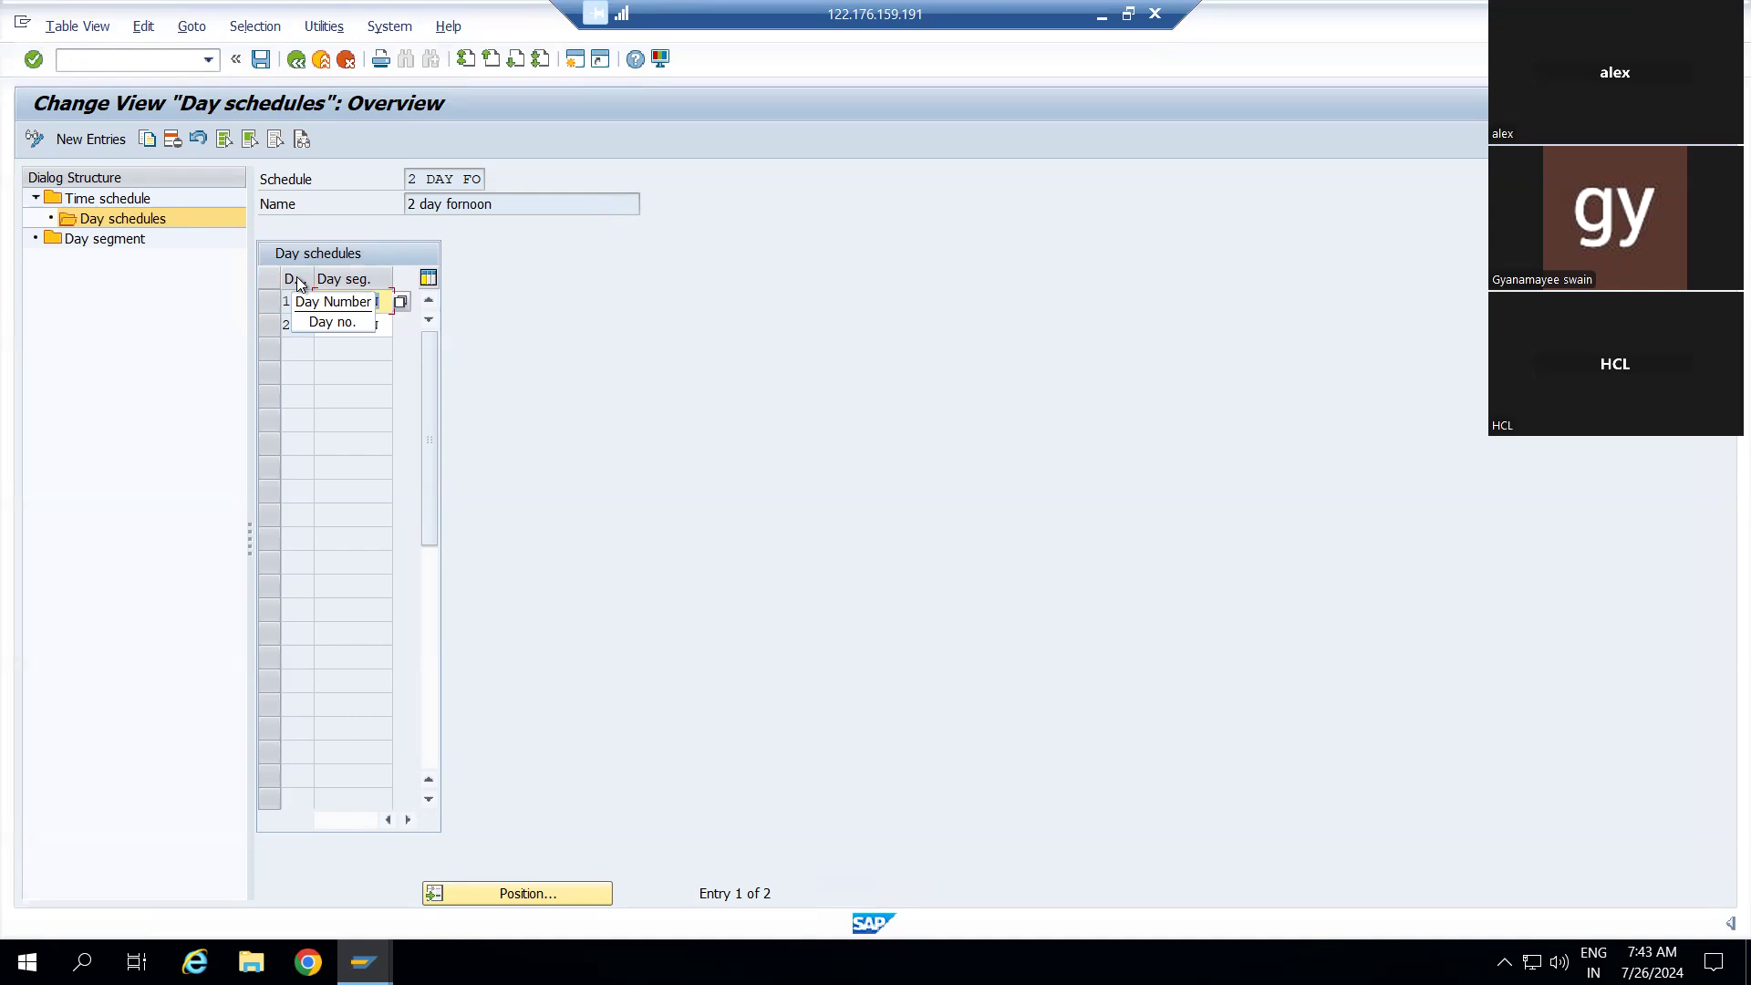
Start a new day schedule entry for day 1 and list the available day segments
click(91, 140)
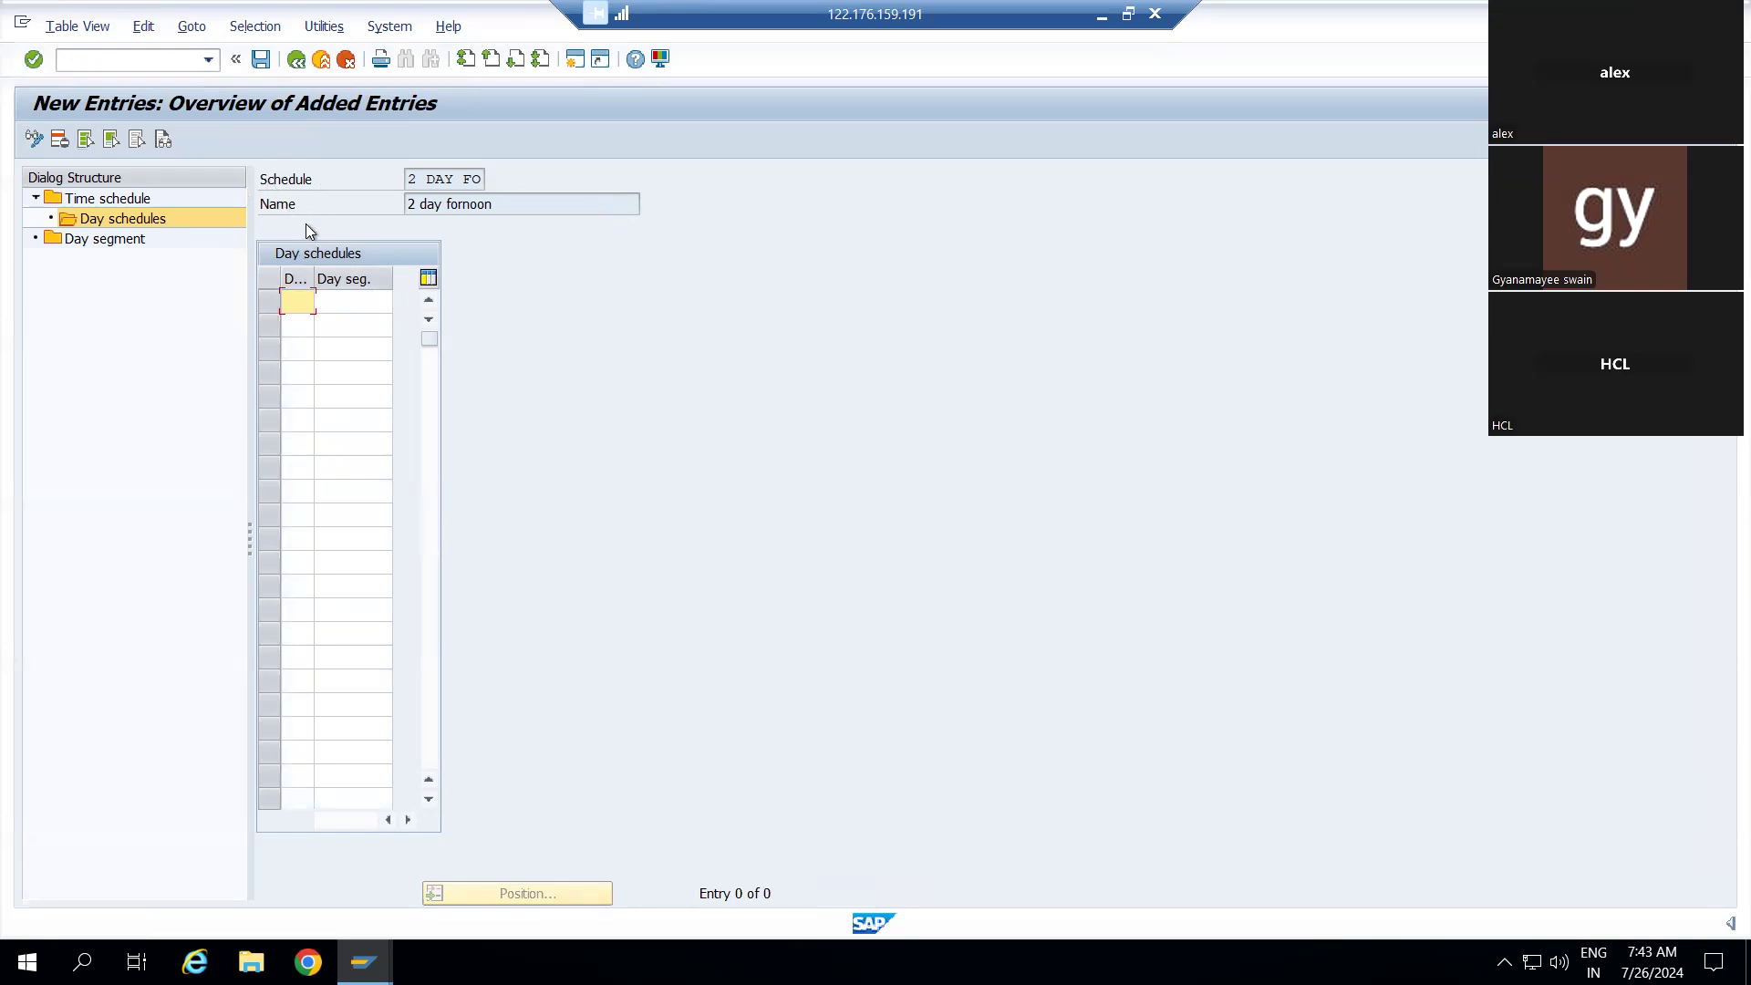
click(296, 59)
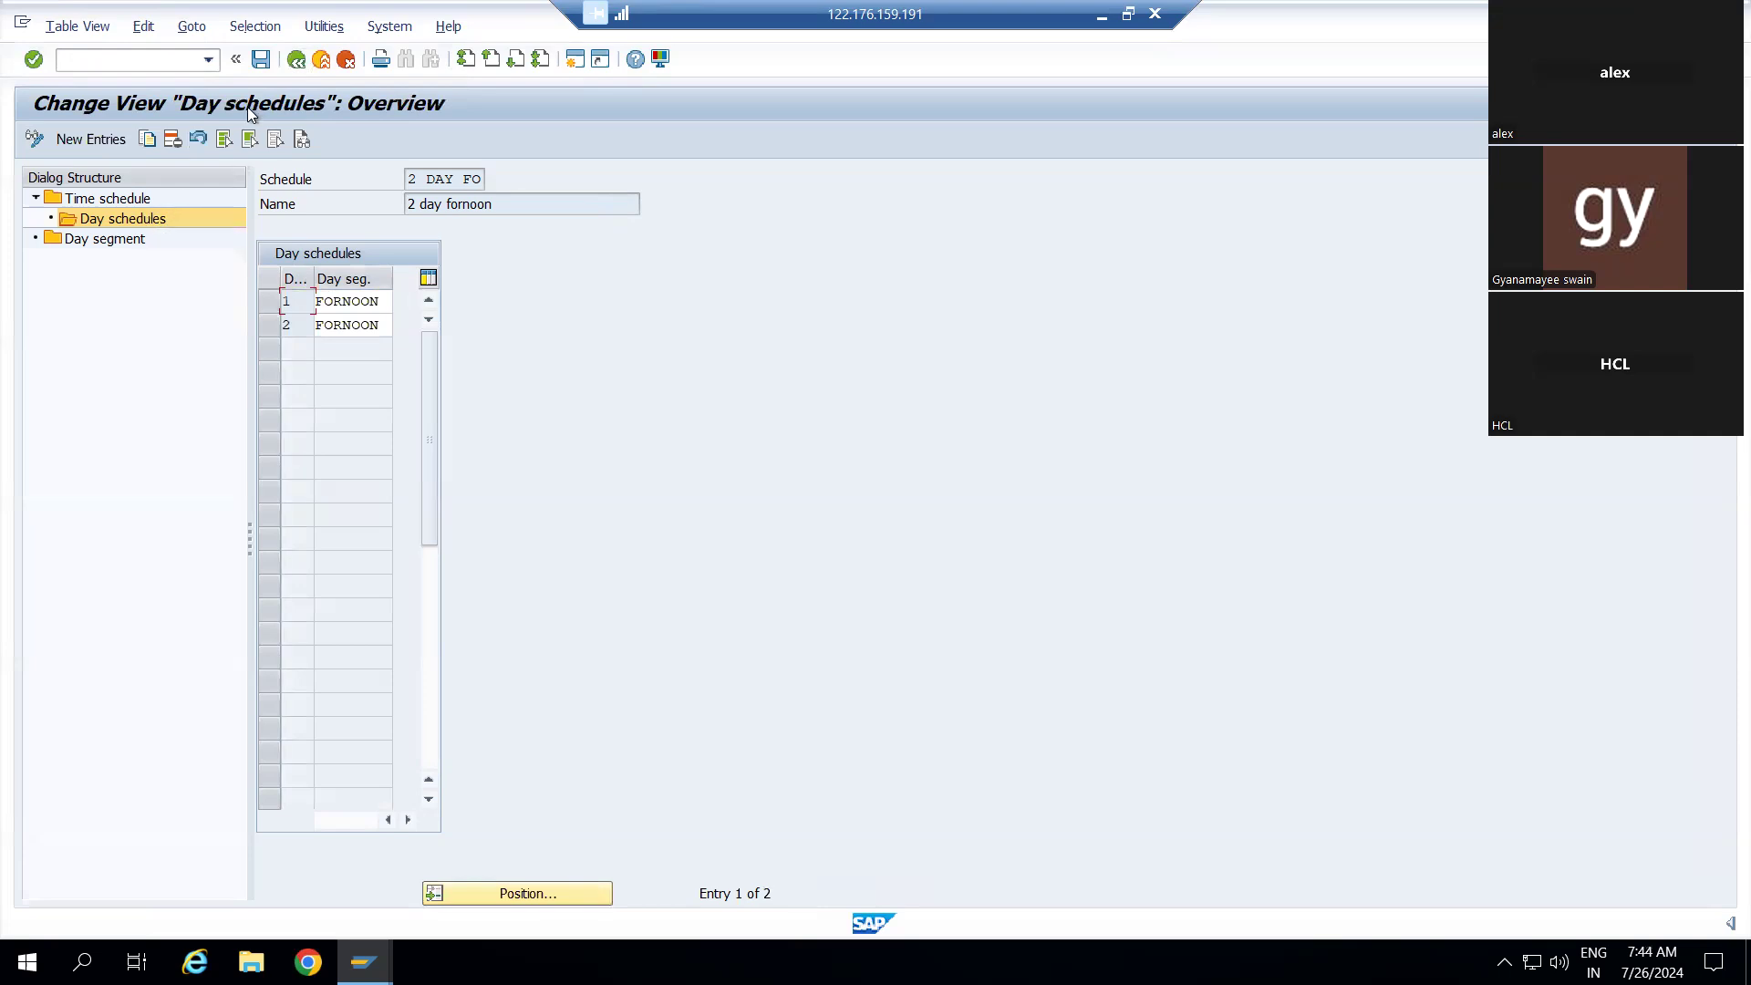
click(73, 141)
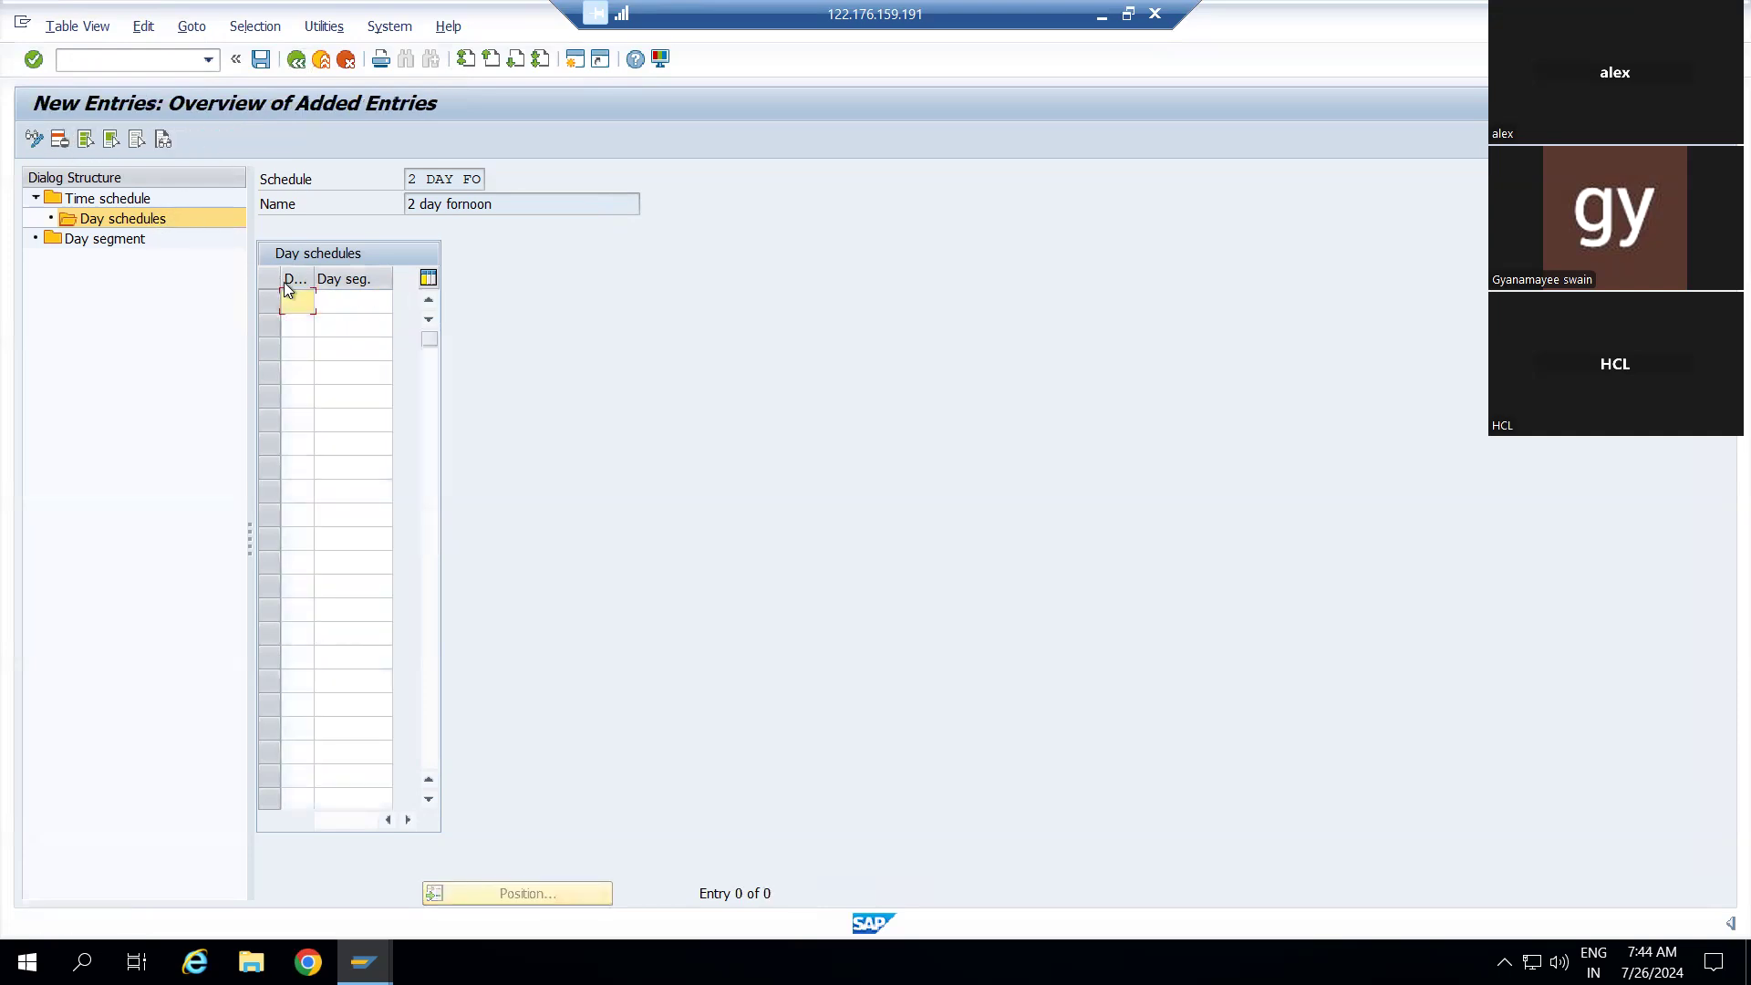
text(1)
click(360, 304)
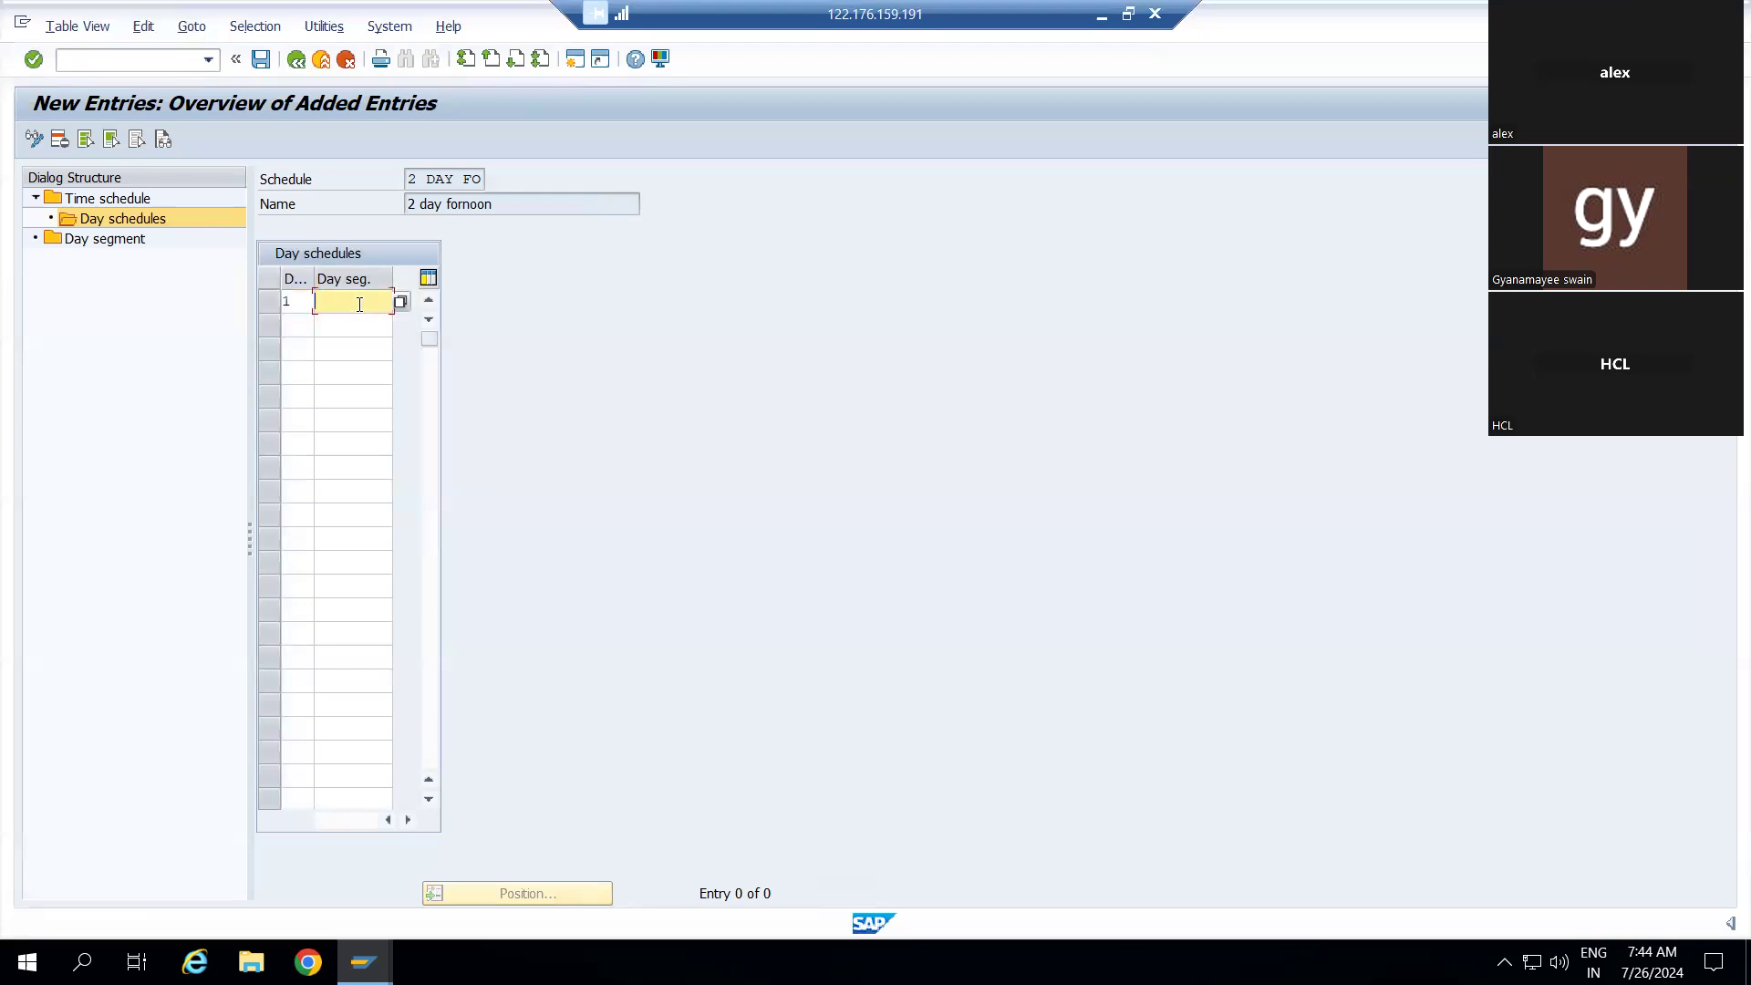
click(402, 302)
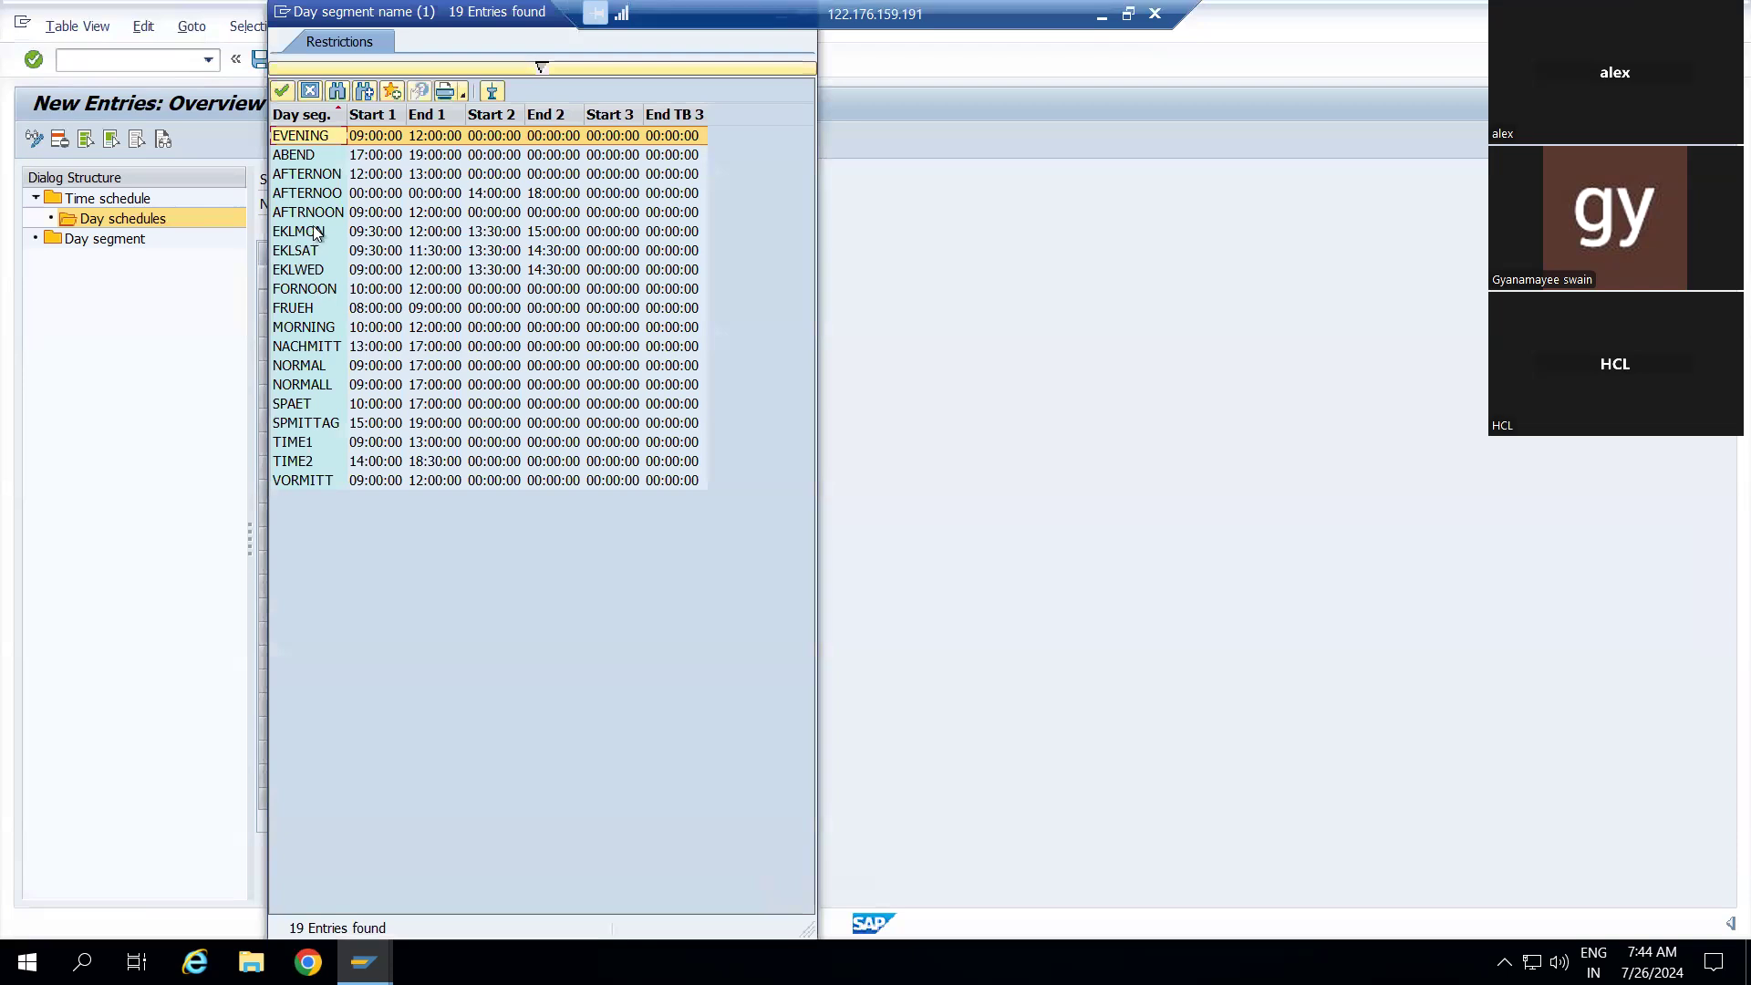
Assign AFTERNON to days 1 and 2 of 2 DAY FO and attempt to save
click(312, 175)
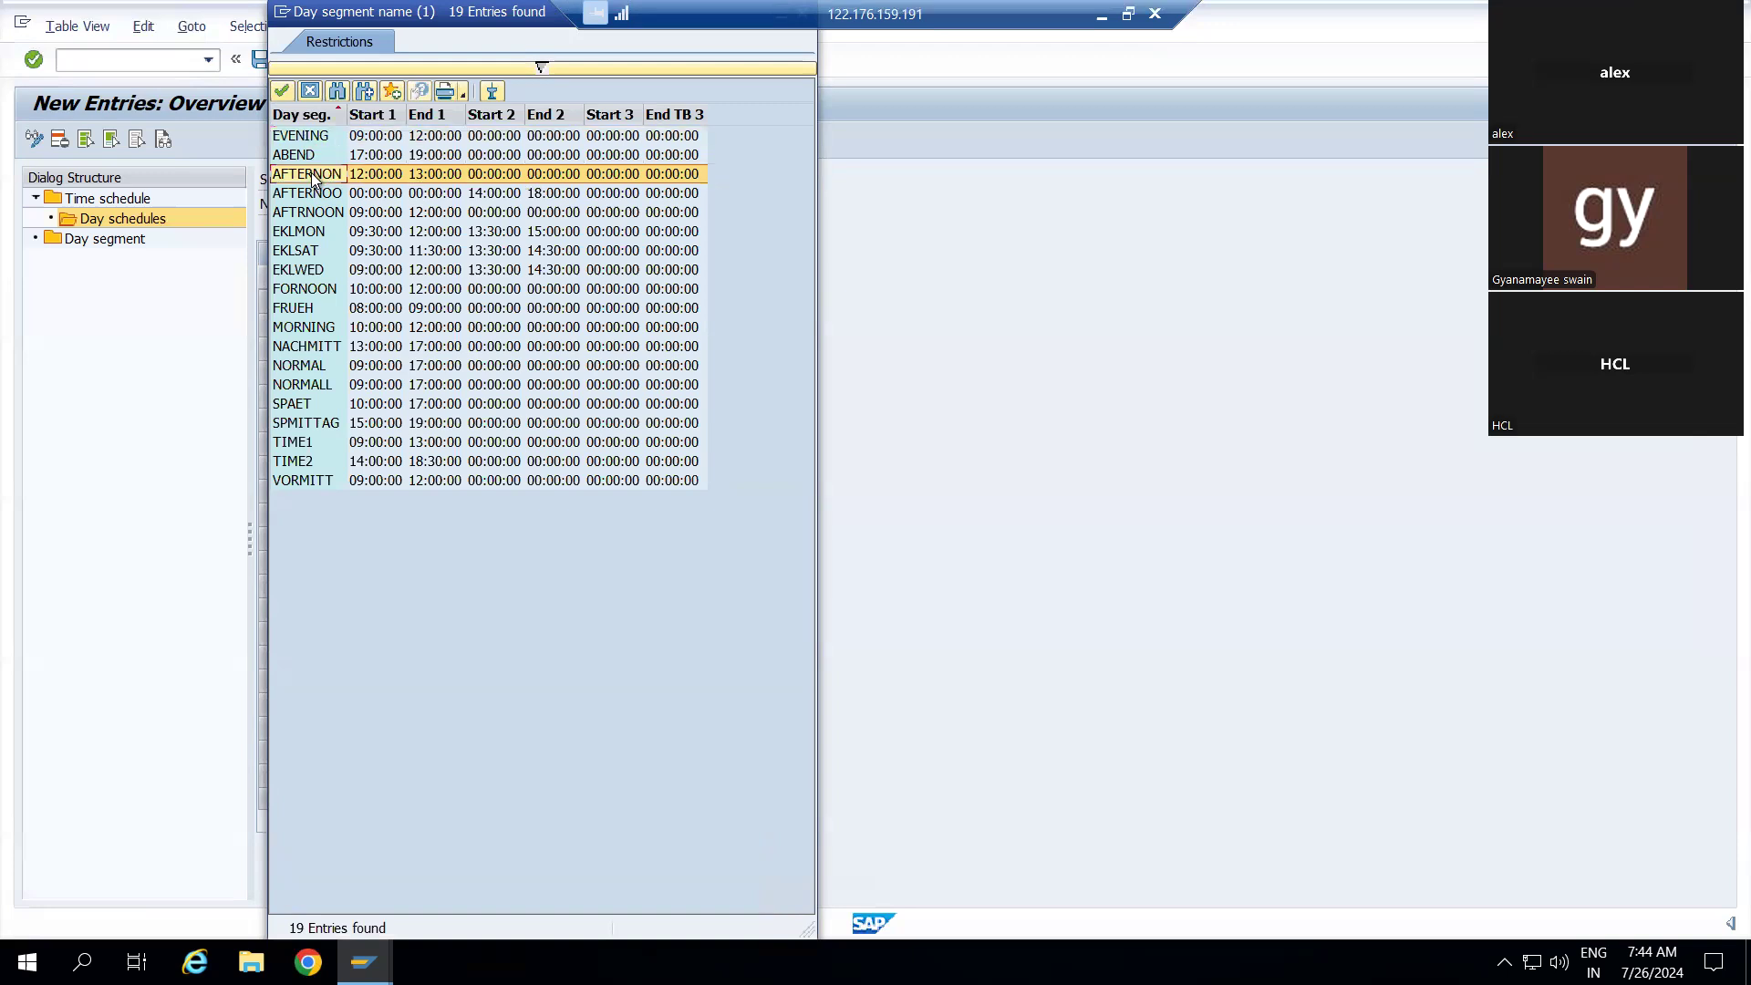
double_click(312, 176)
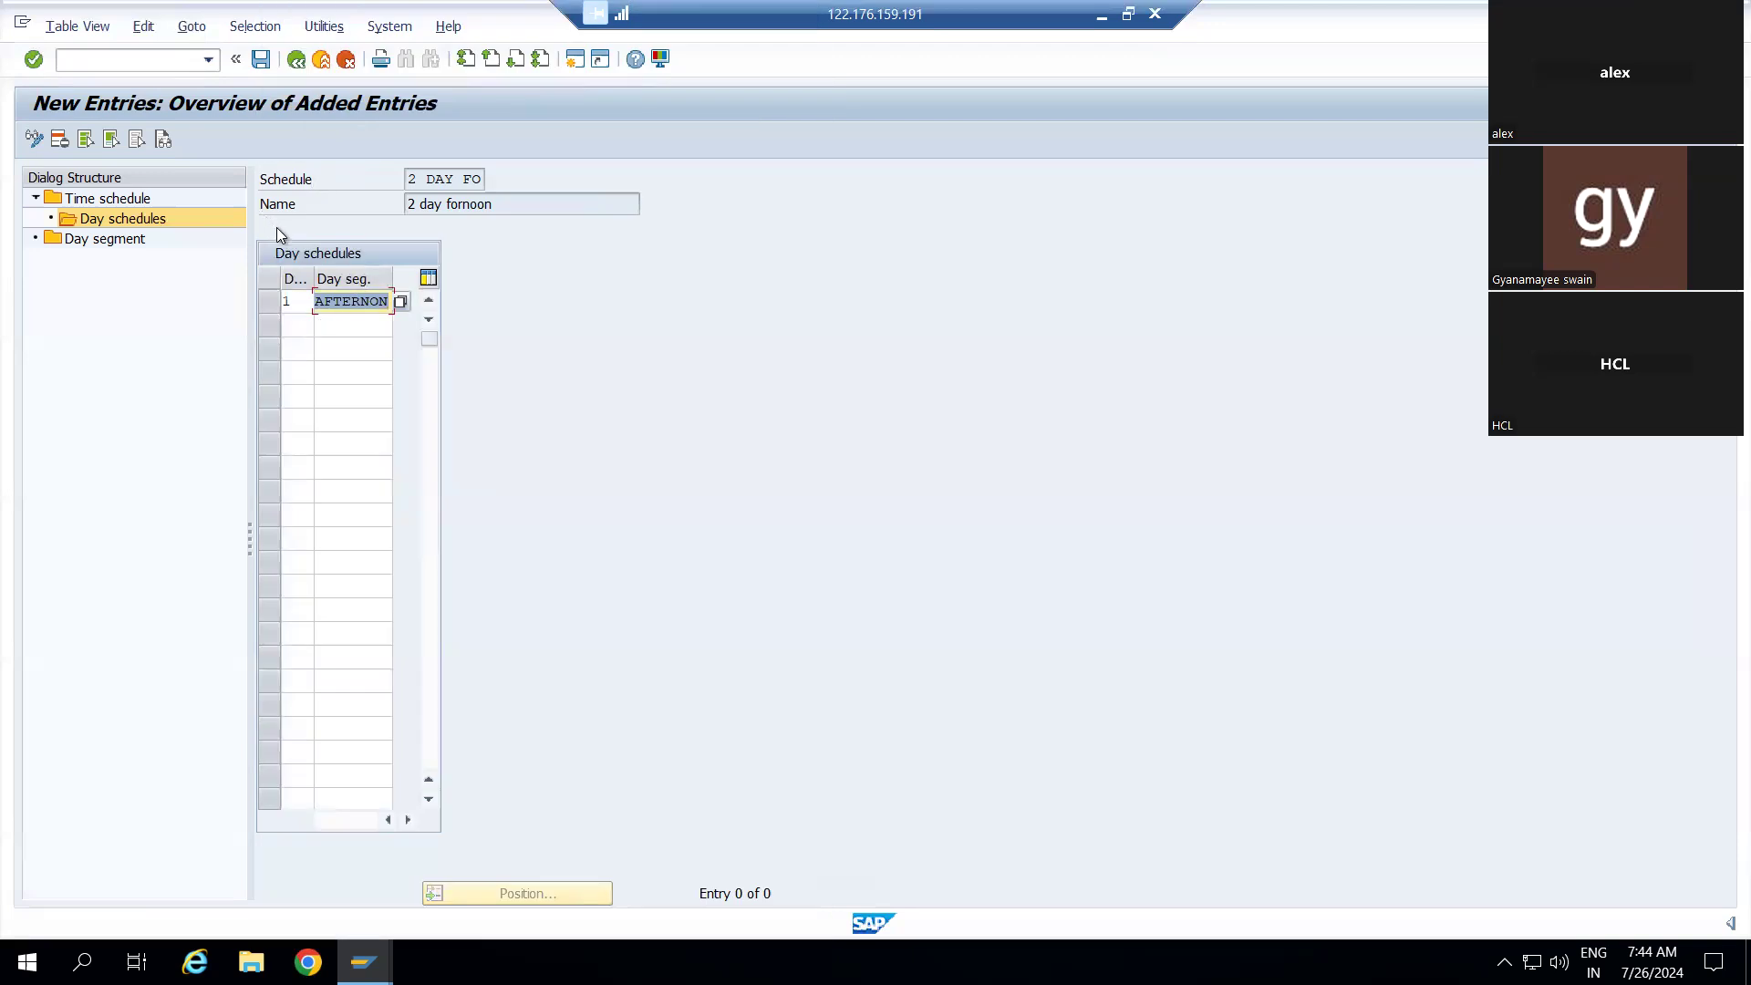
click(304, 302)
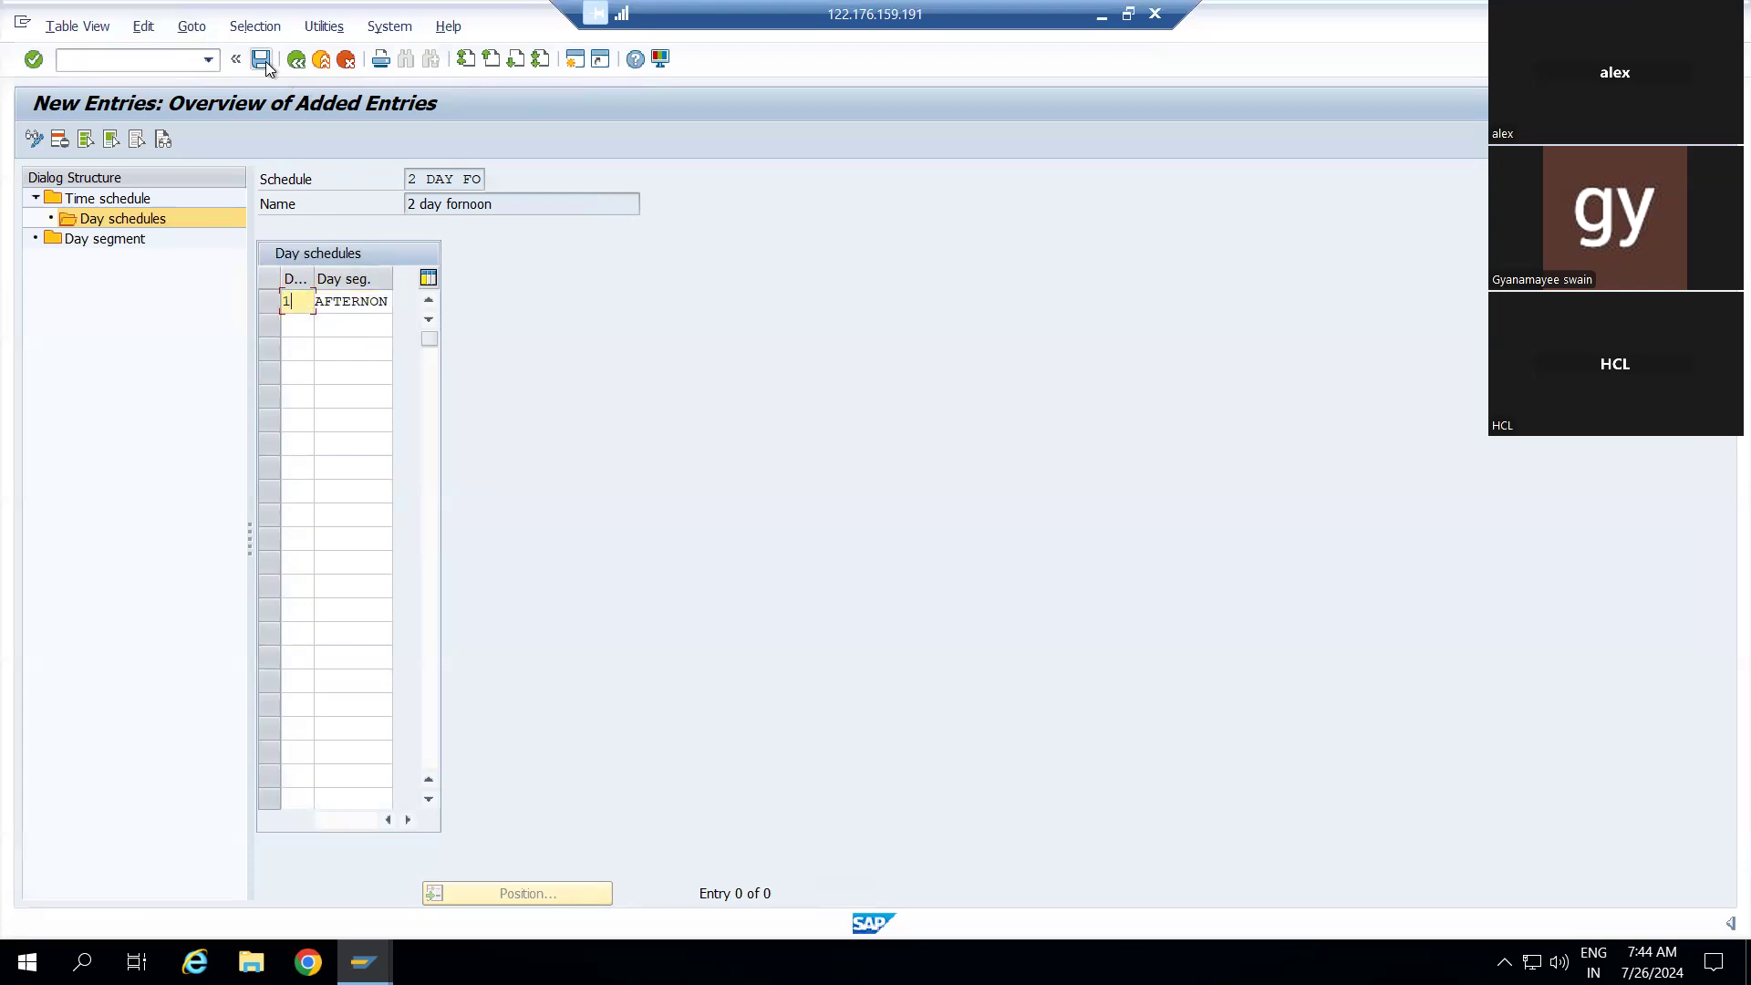
click(299, 326)
text(2)
click(331, 327)
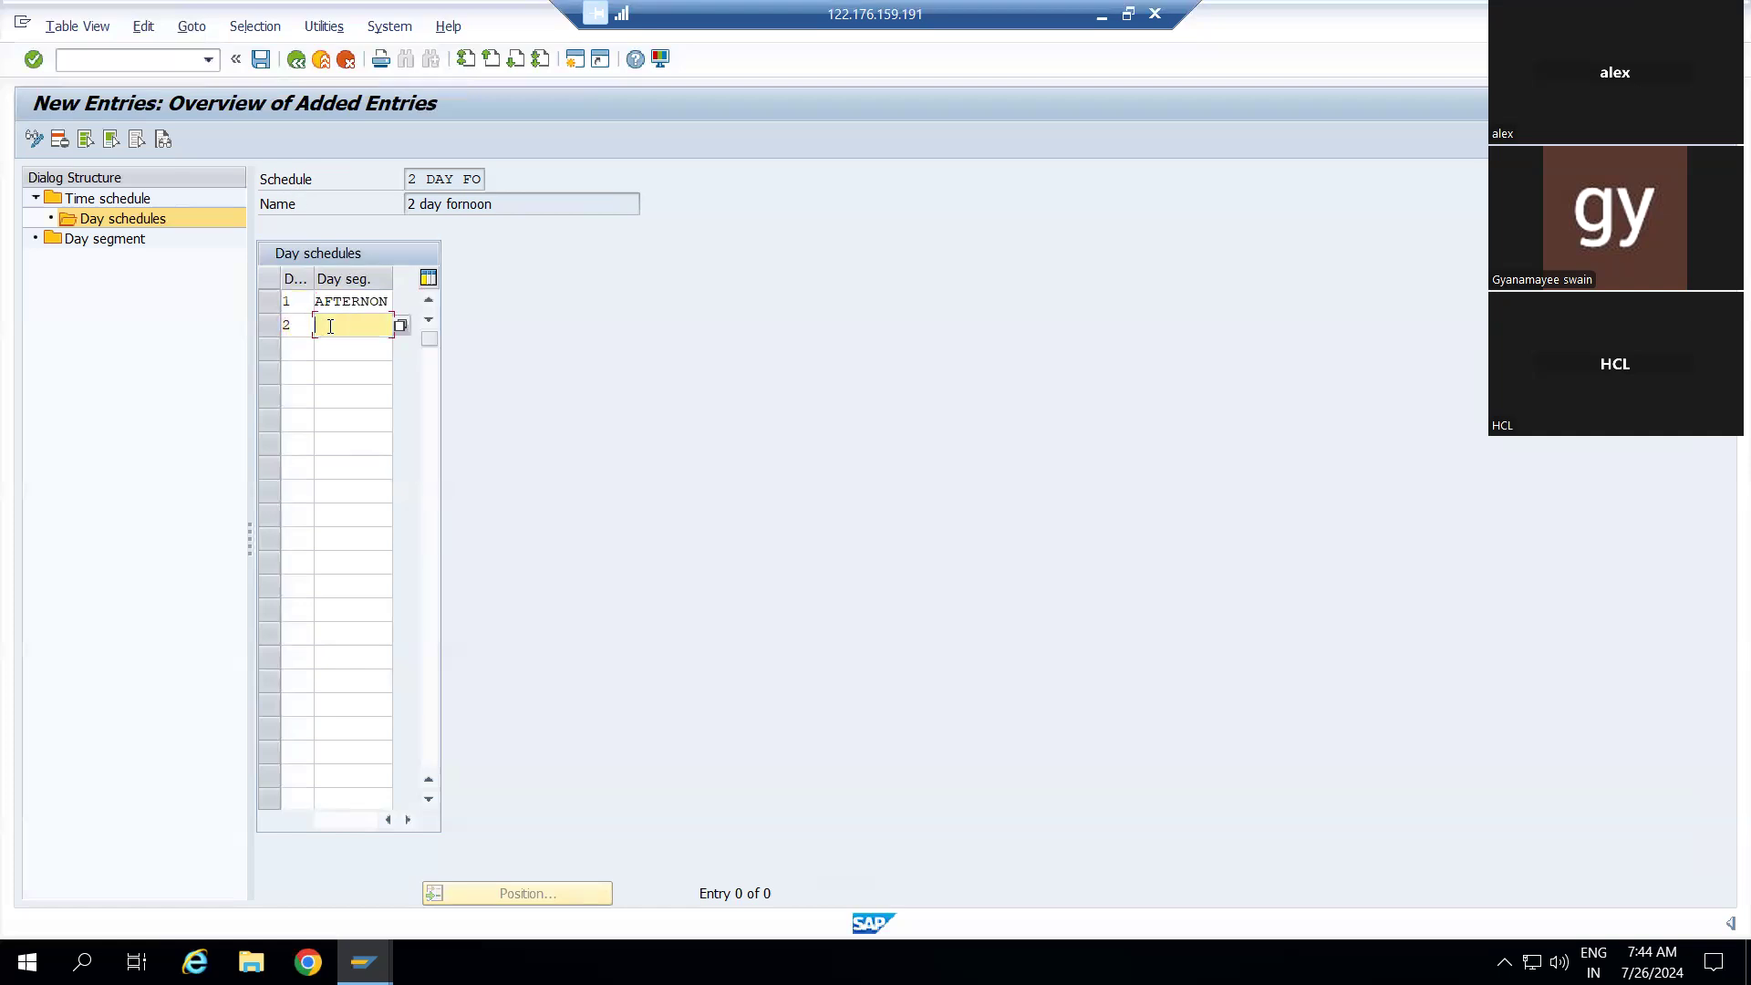
click(401, 325)
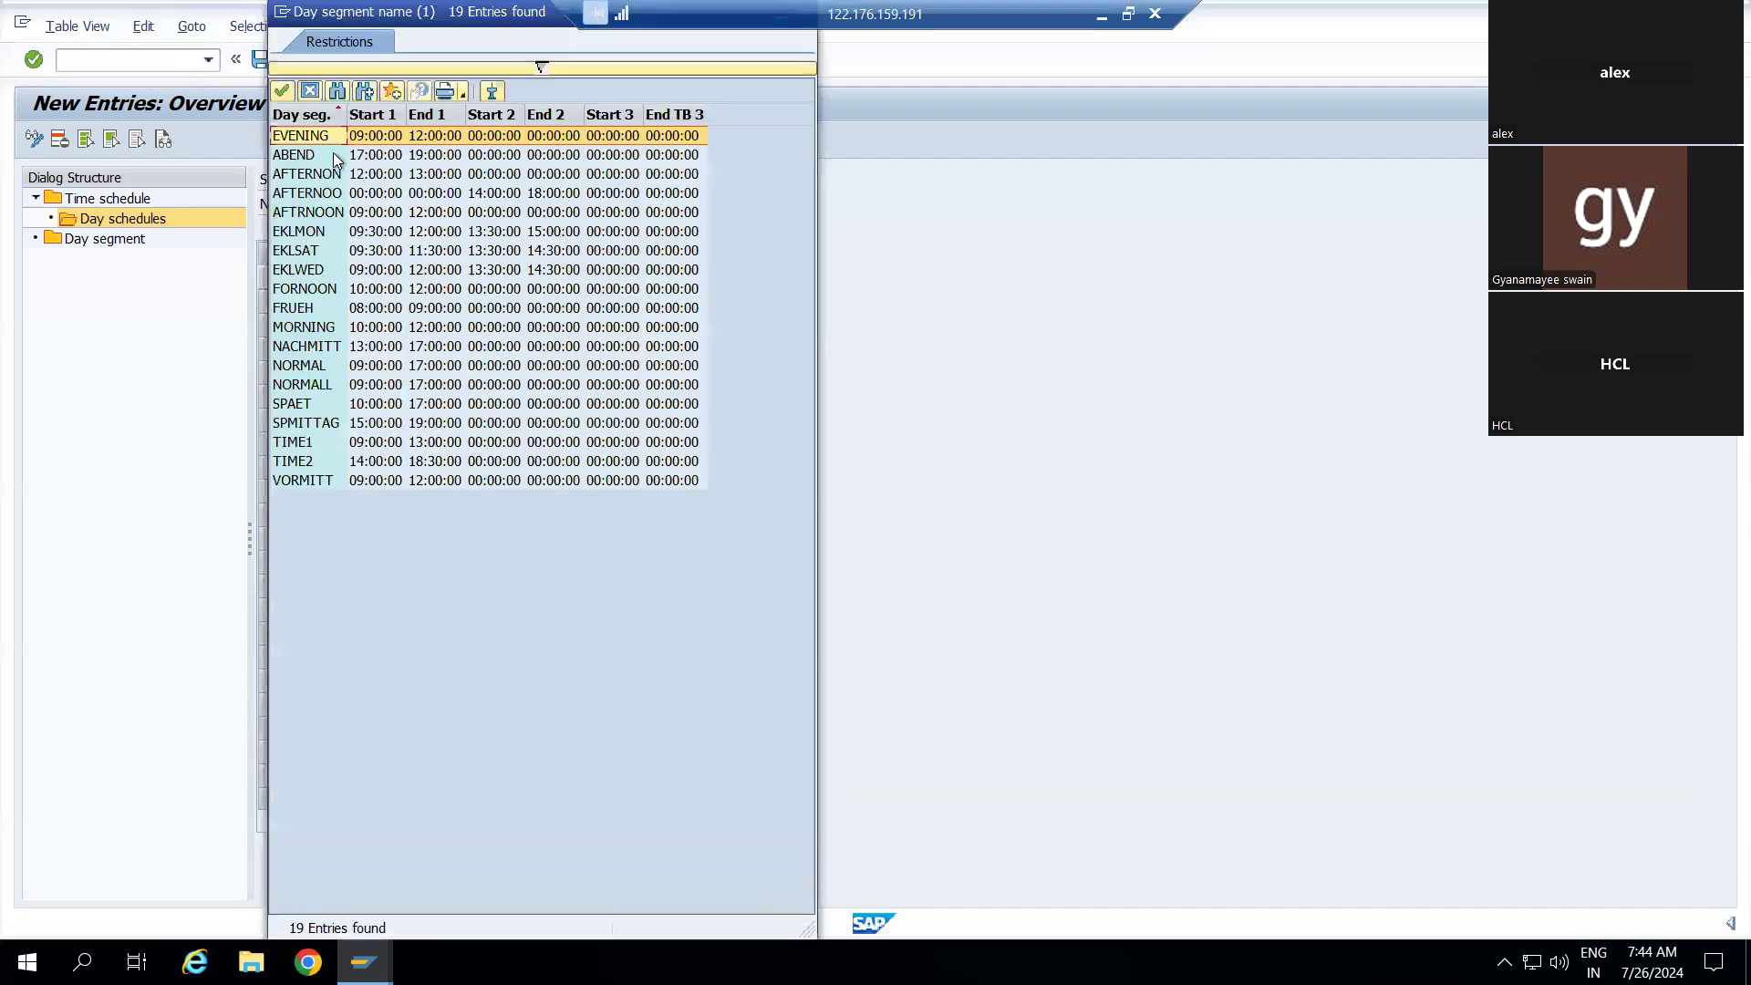
click(311, 176)
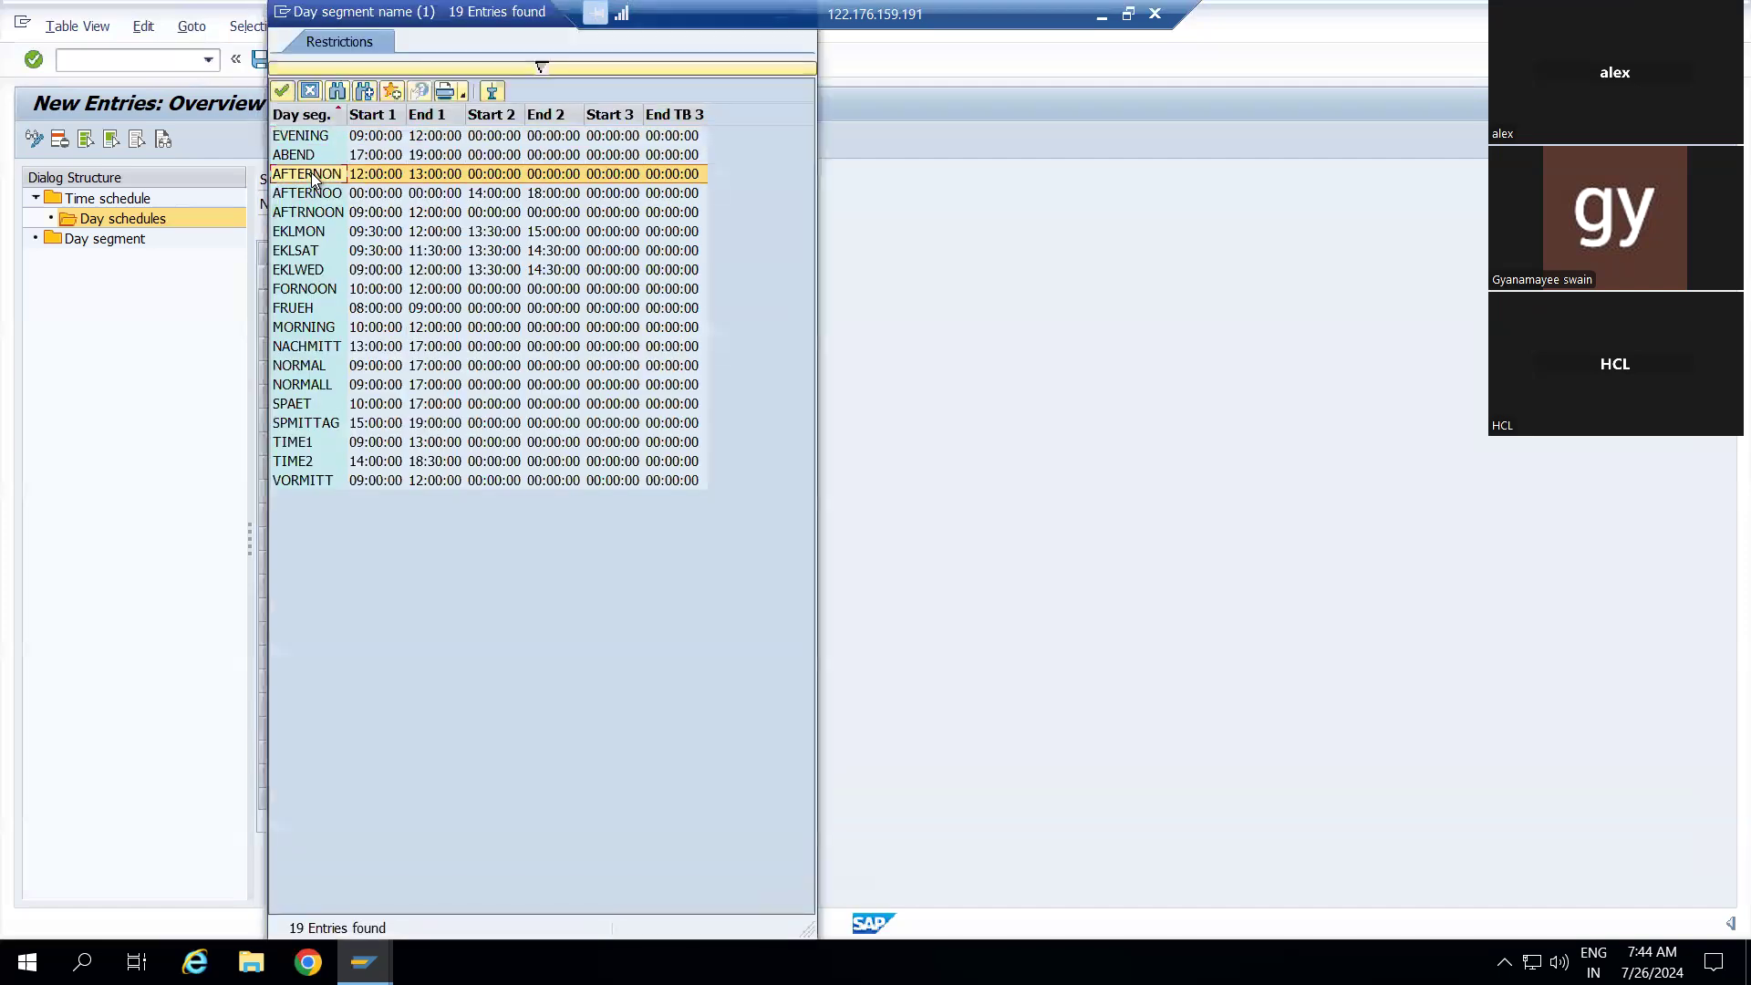
double_click(311, 175)
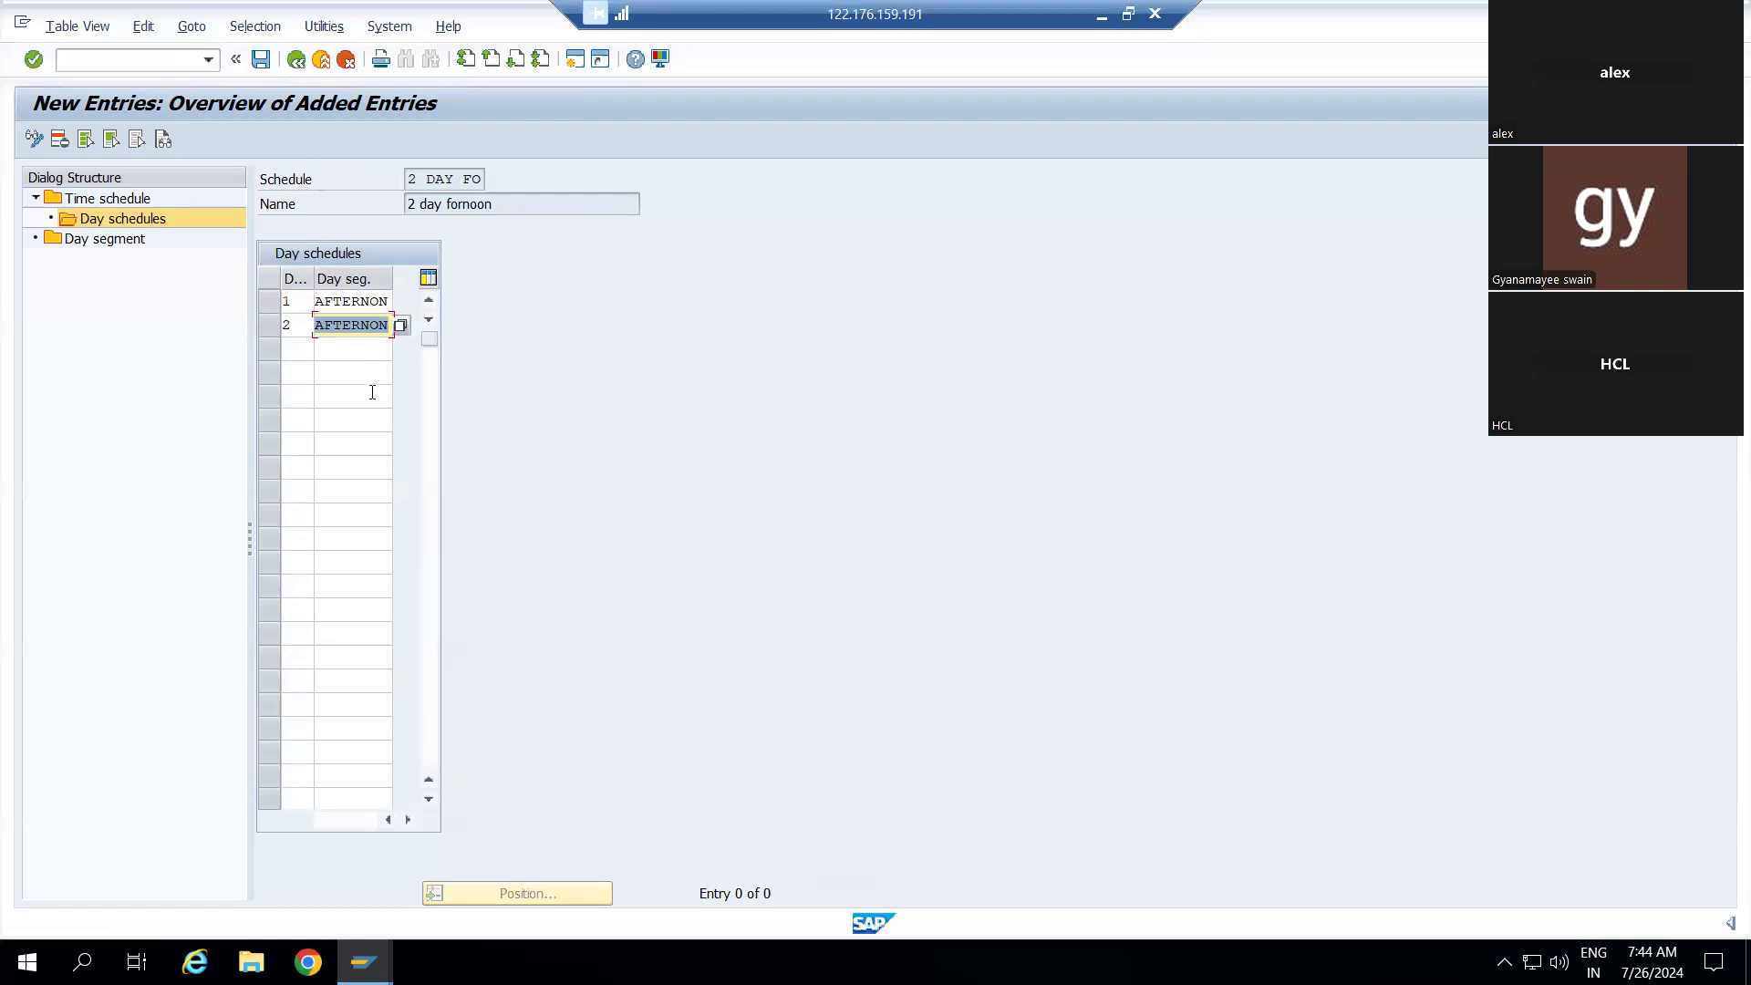
click(261, 59)
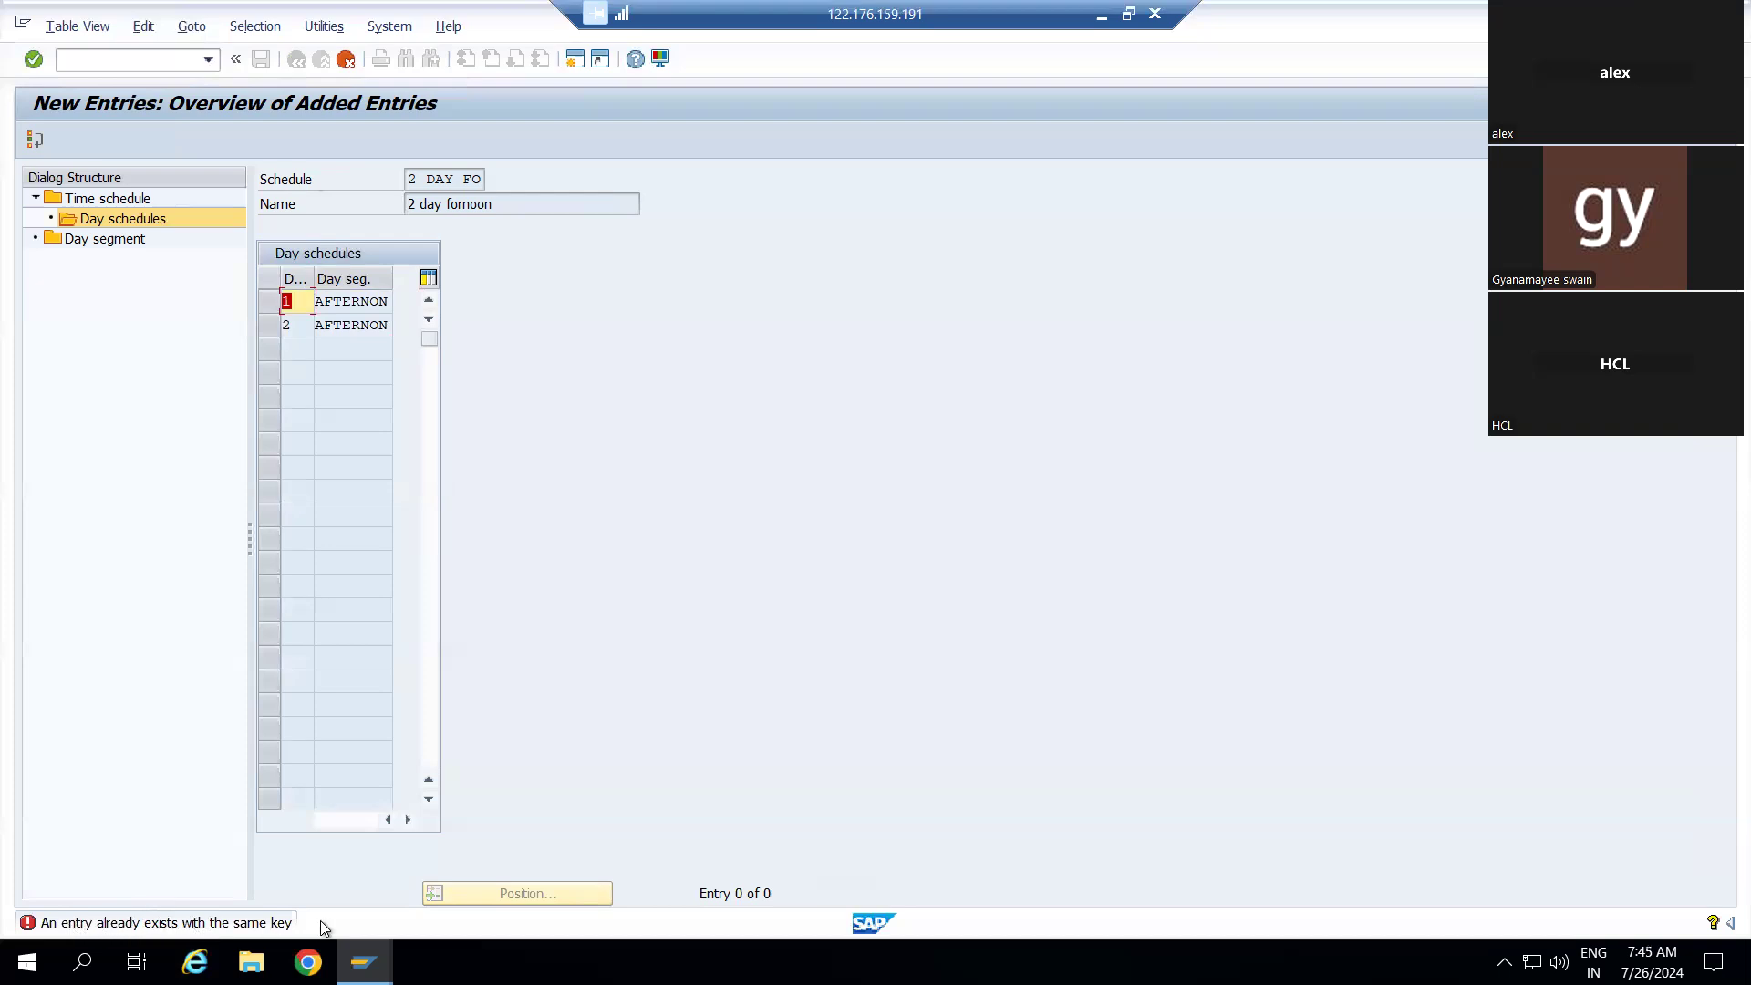
Discard the rejected AFTERNON entries and return to the list of 16 time schedules
click(295, 299)
click(121, 199)
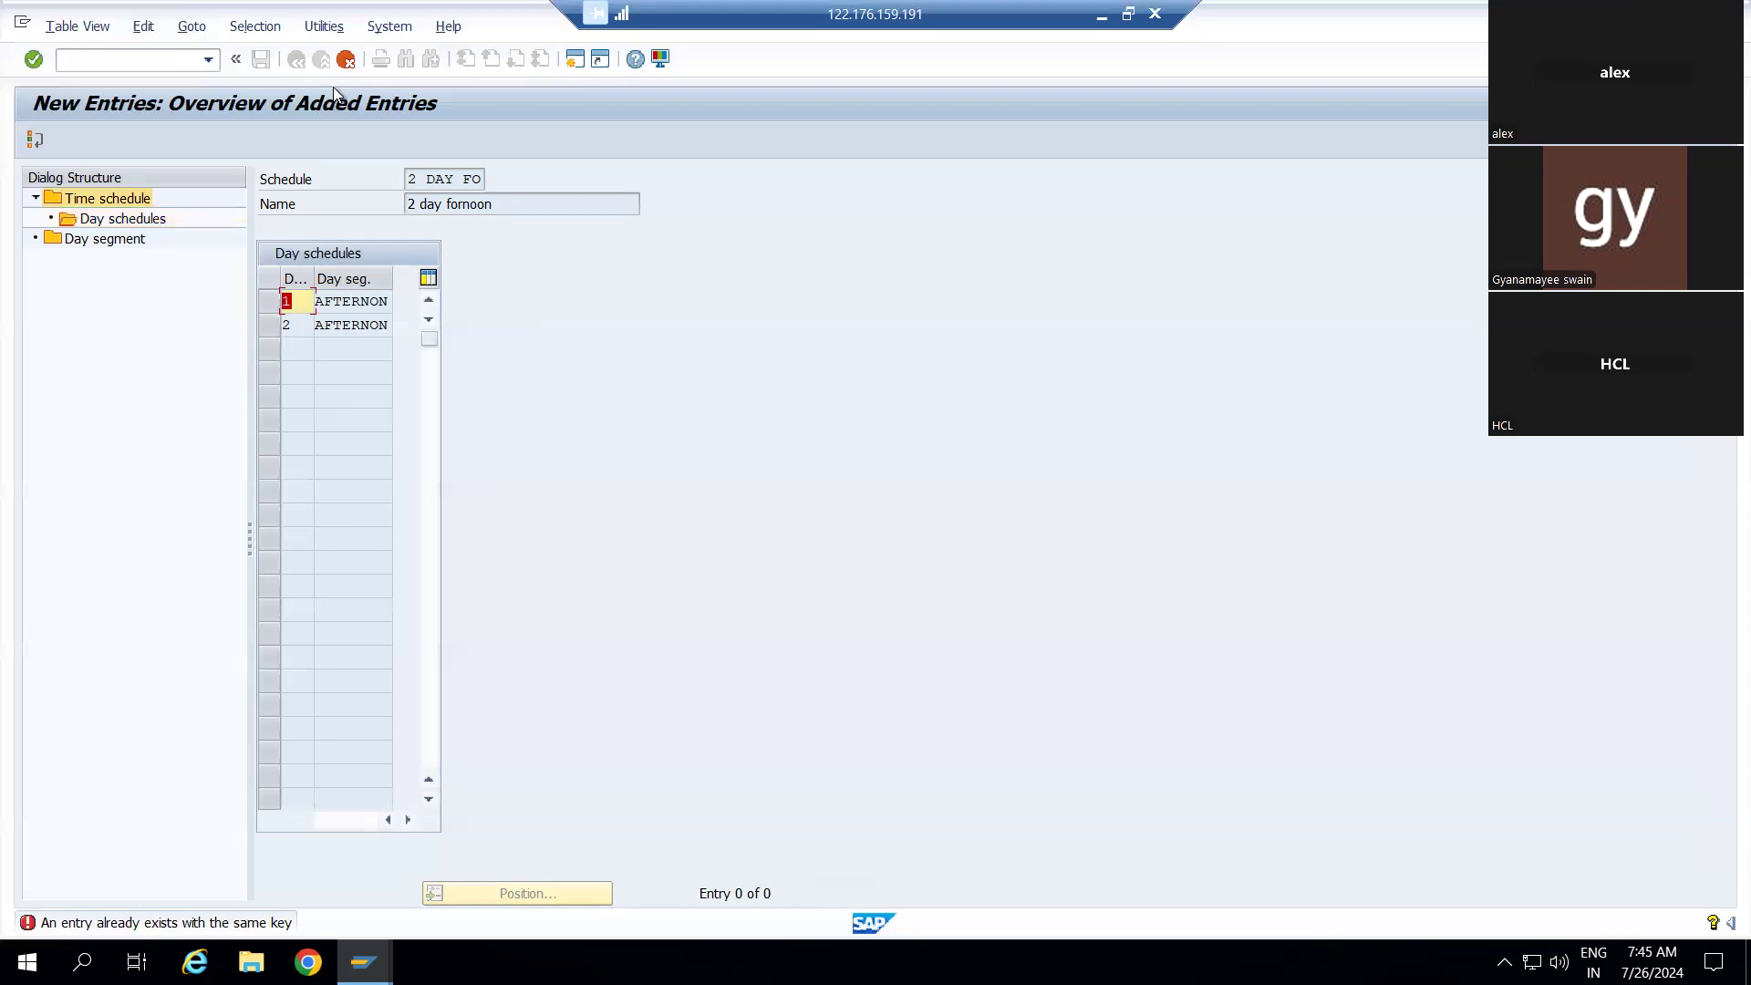
click(347, 62)
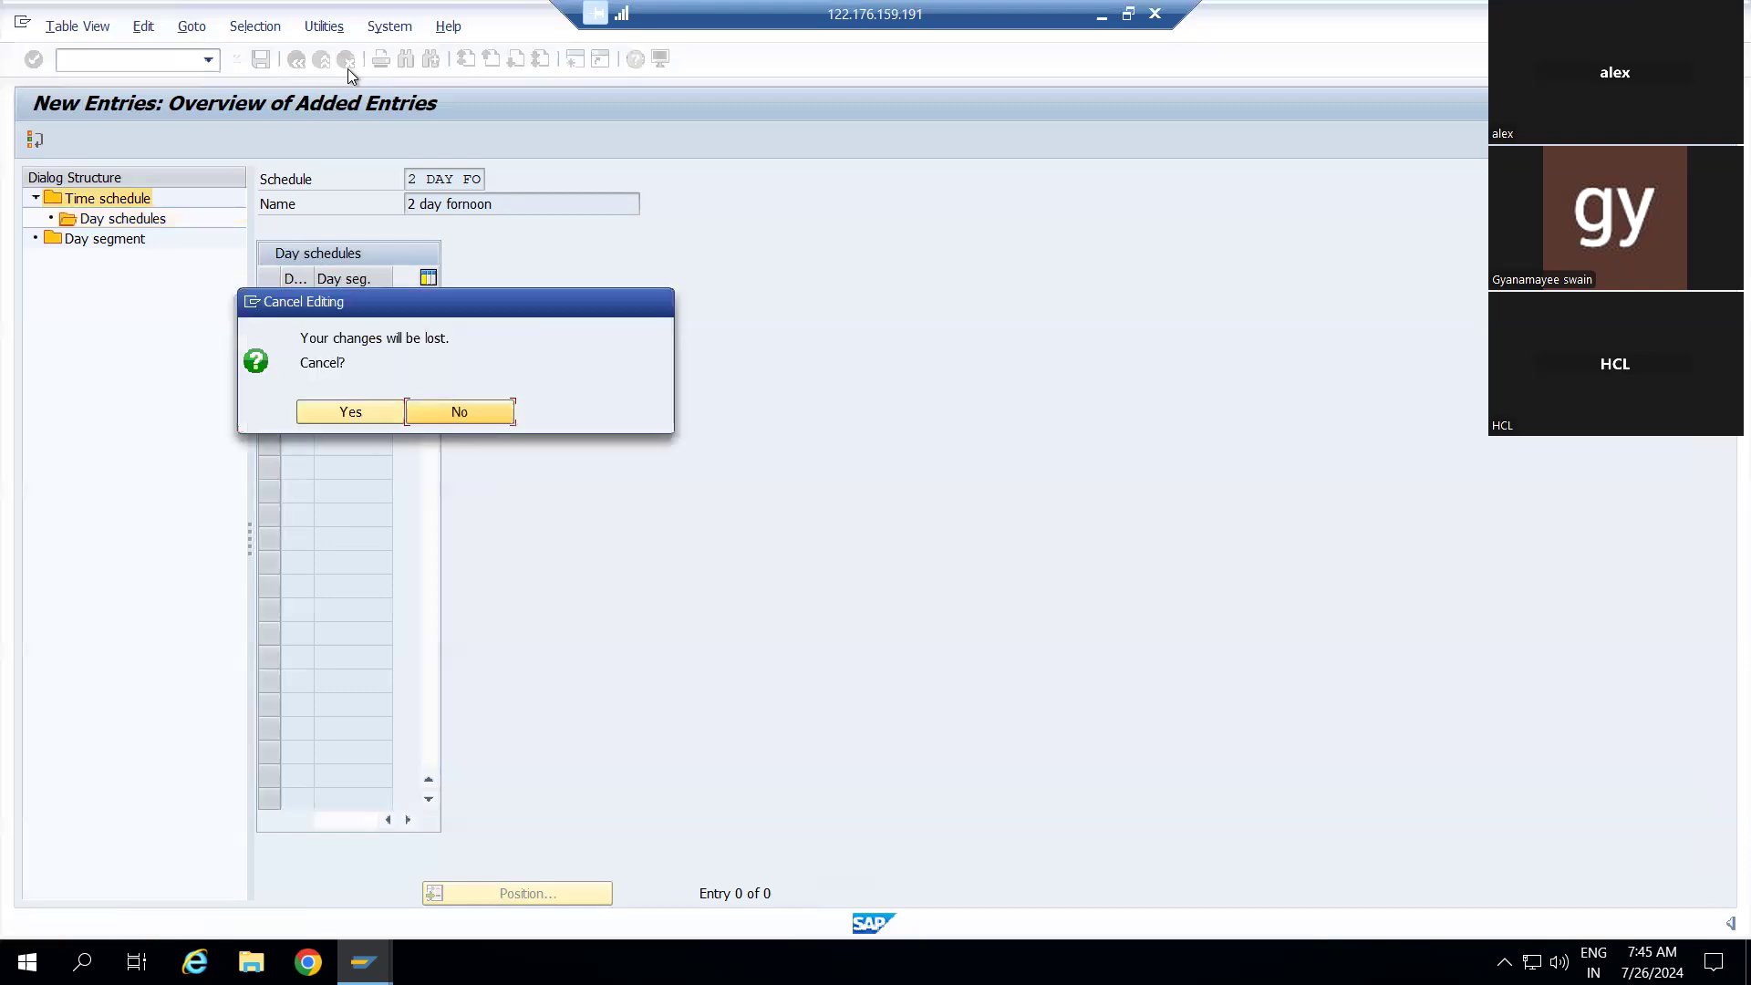
click(391, 420)
click(146, 199)
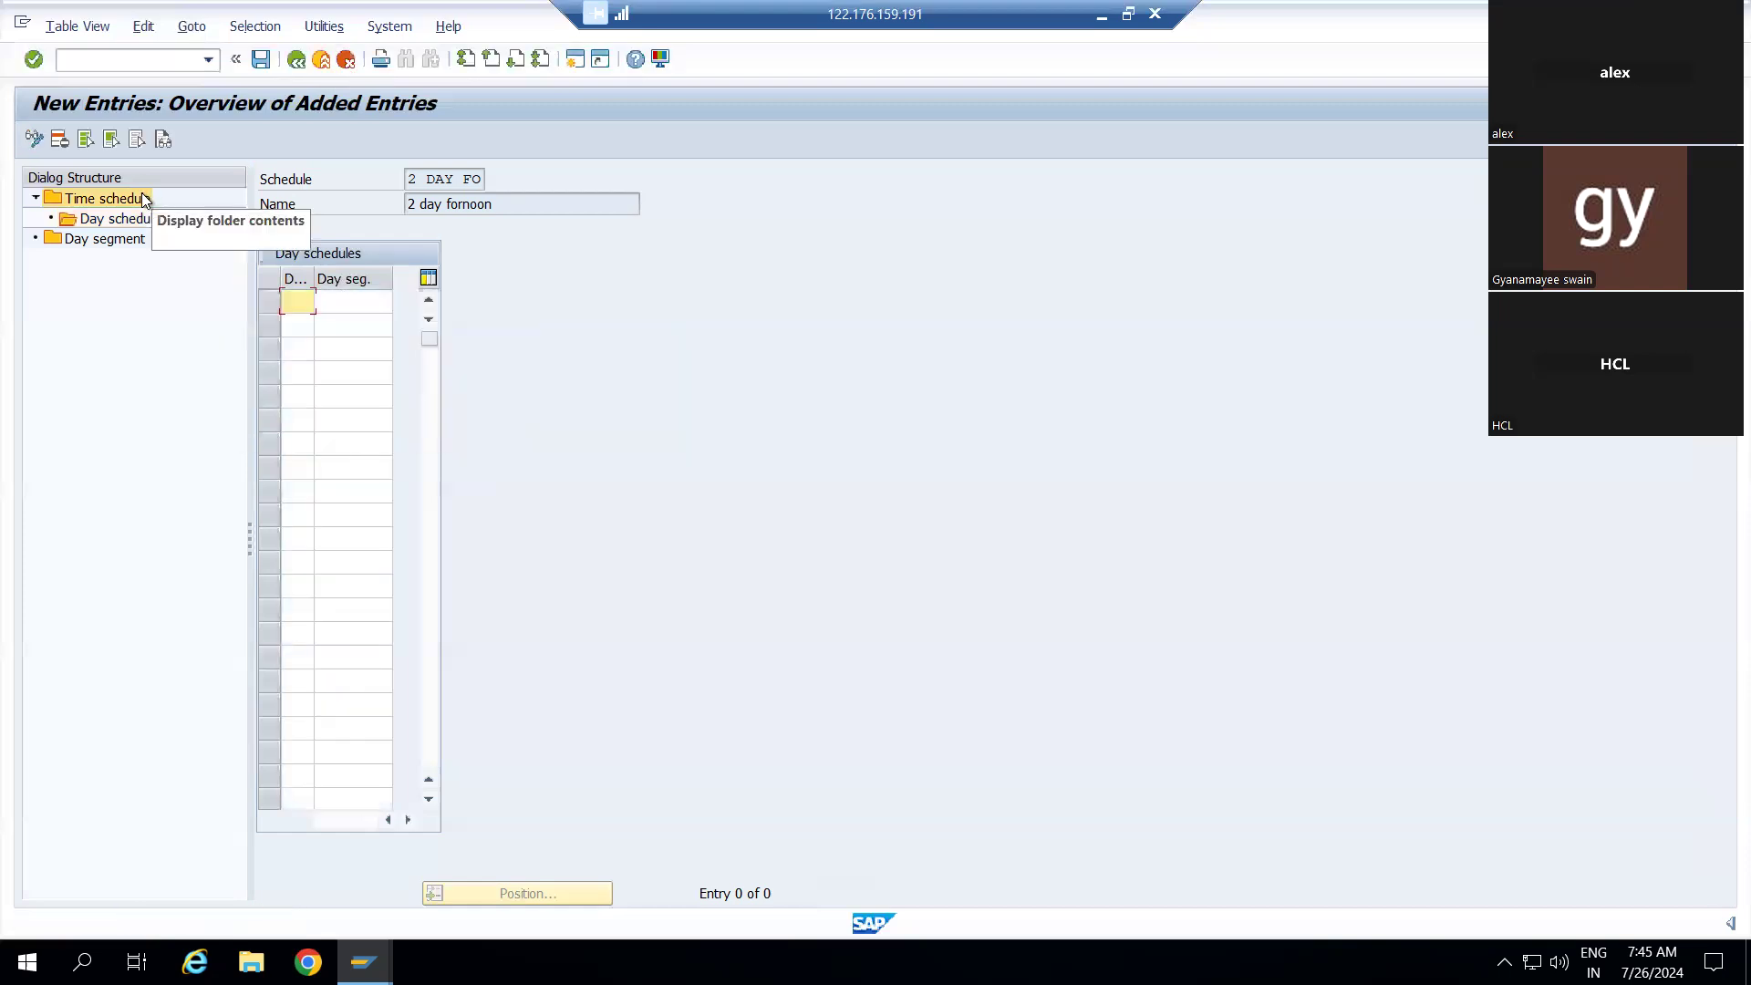
double_click(145, 199)
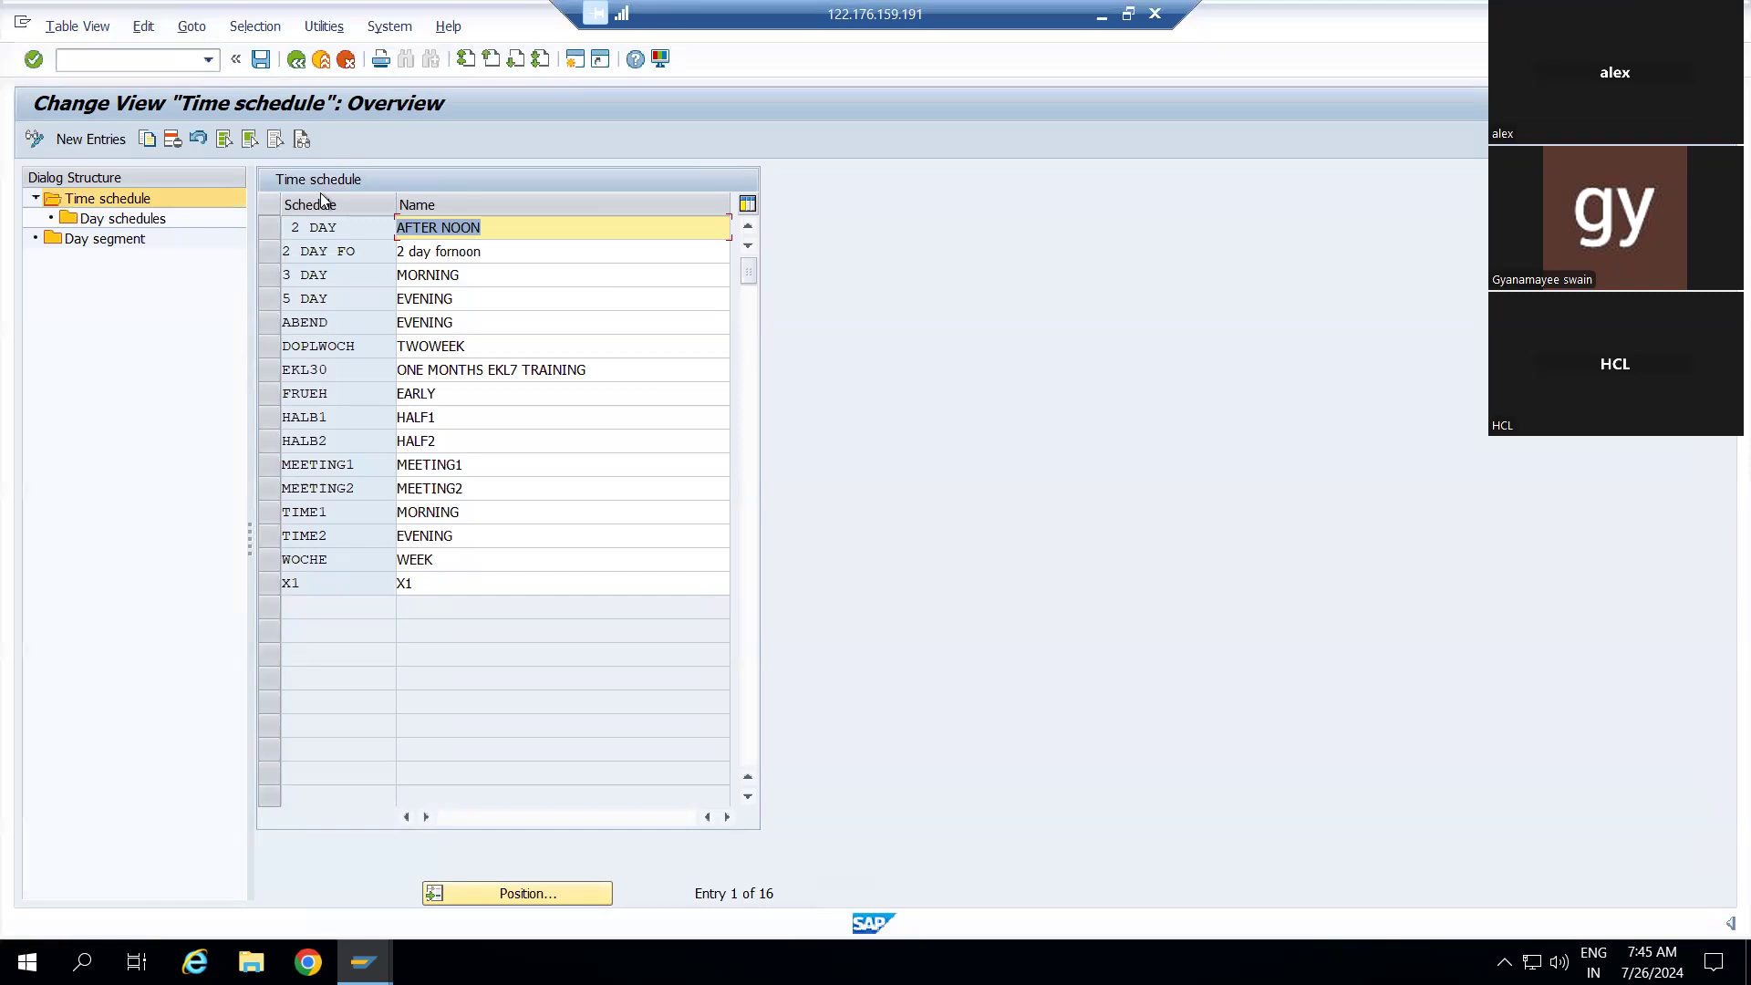
Create time schedule 2 DAY AF named '2 Day Afternoon' and save it
click(87, 142)
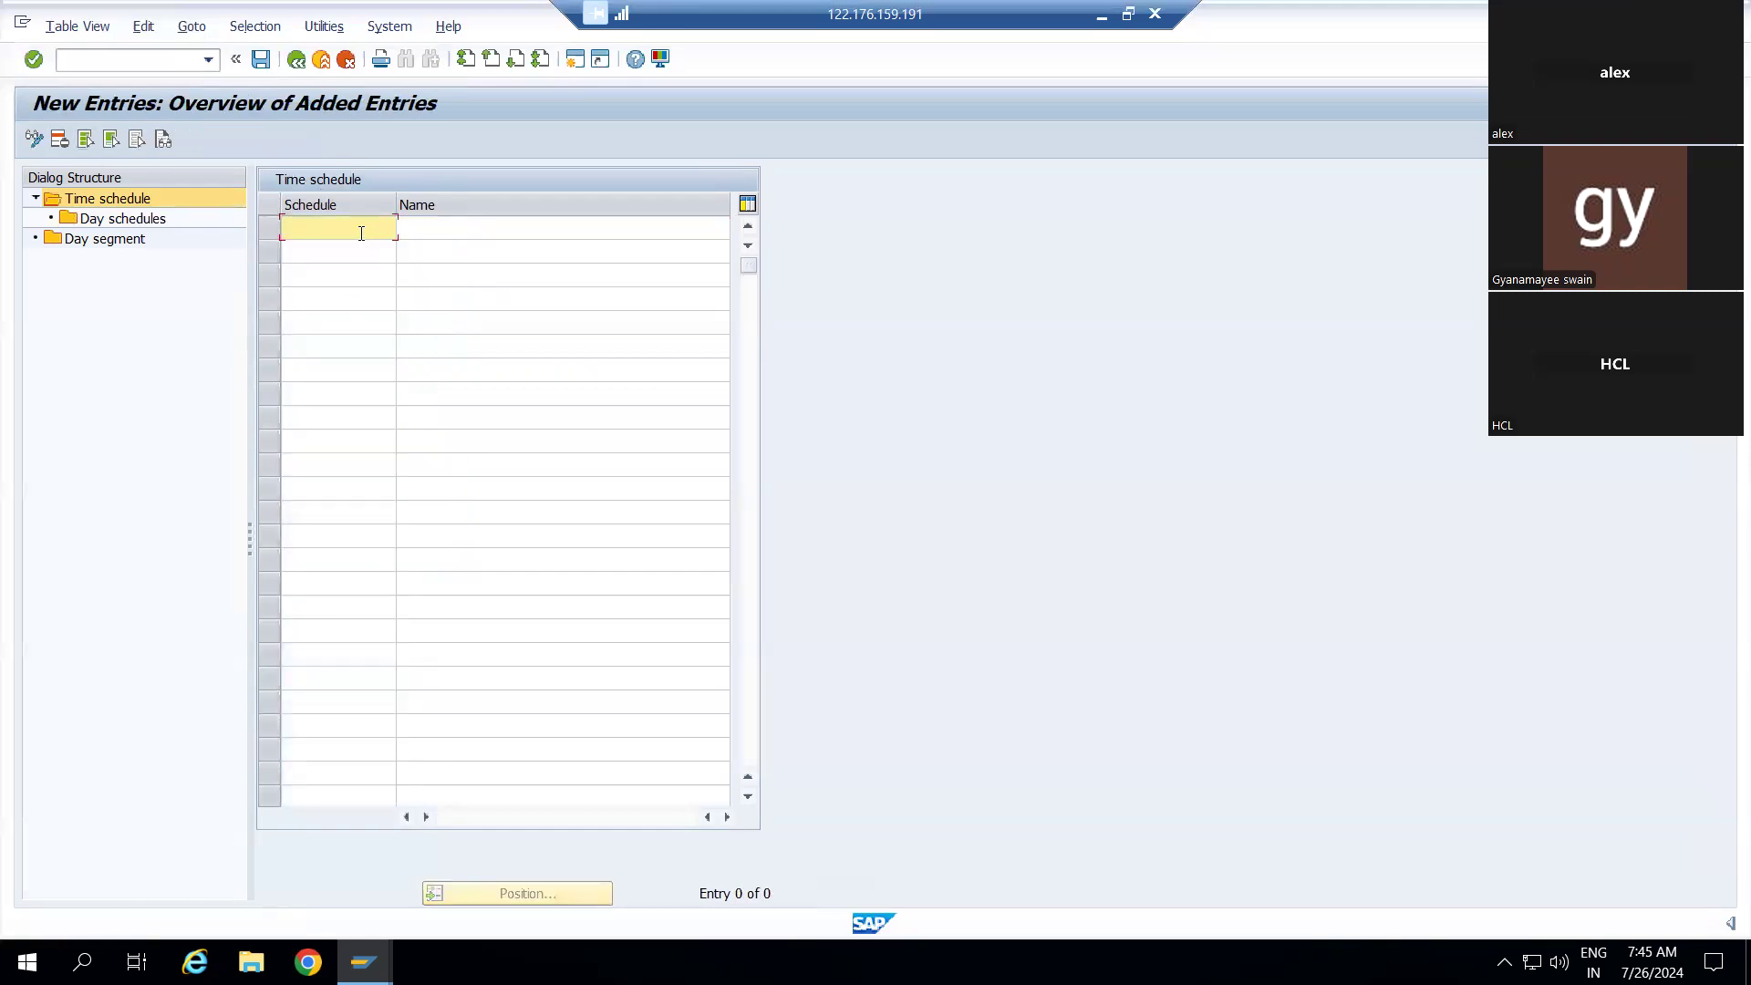
text(2 Day Af)
key(BackSpace)
key(BackSpace)
text(Af)
key(BackSpace)
text(F)
click(445, 219)
text(2 )
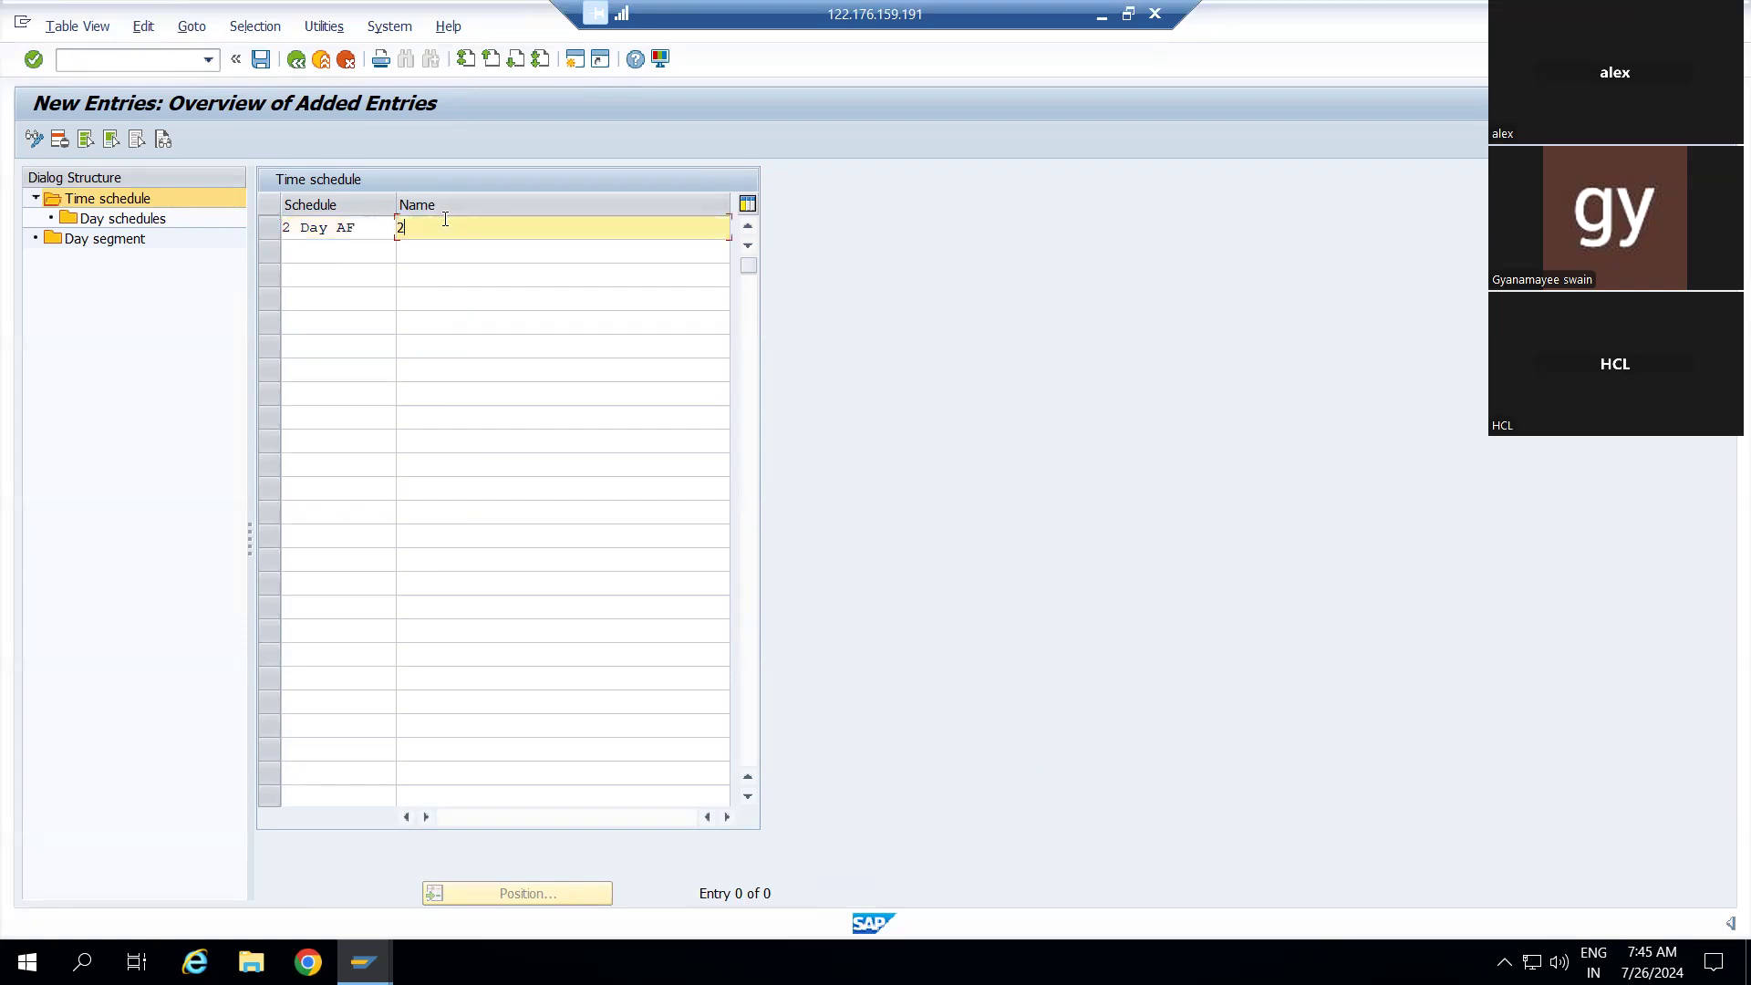
text(Day Afternoon)
click(260, 60)
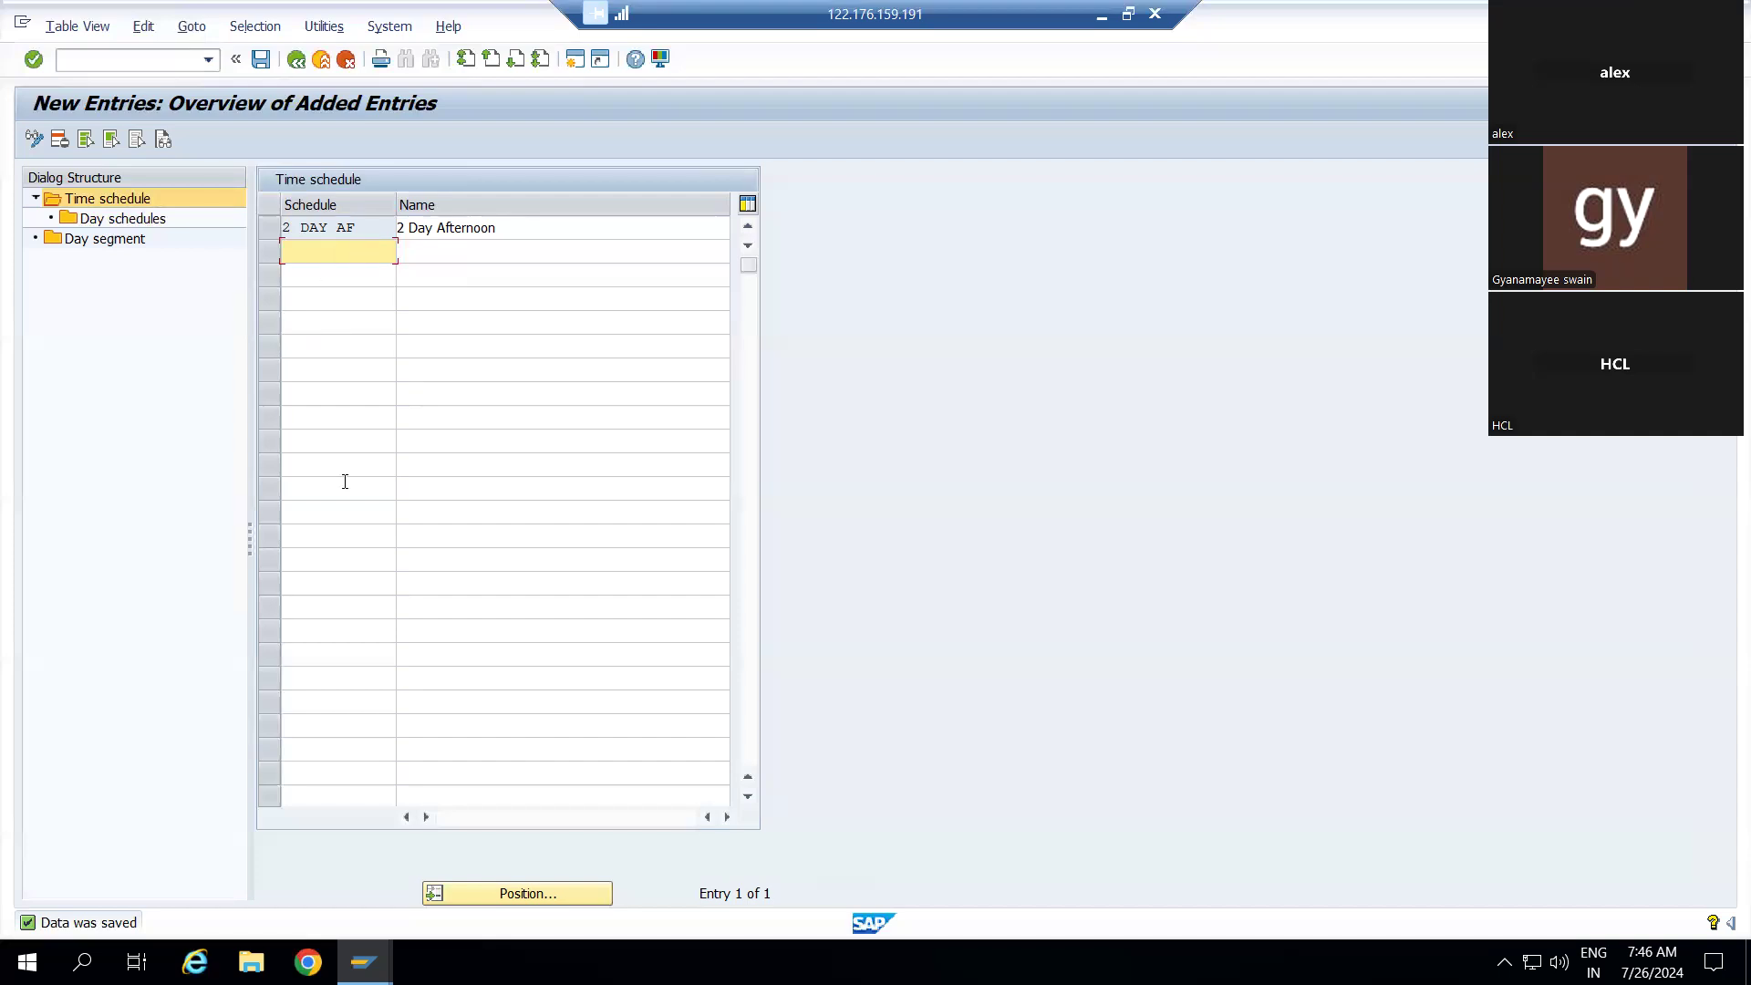
click(284, 230)
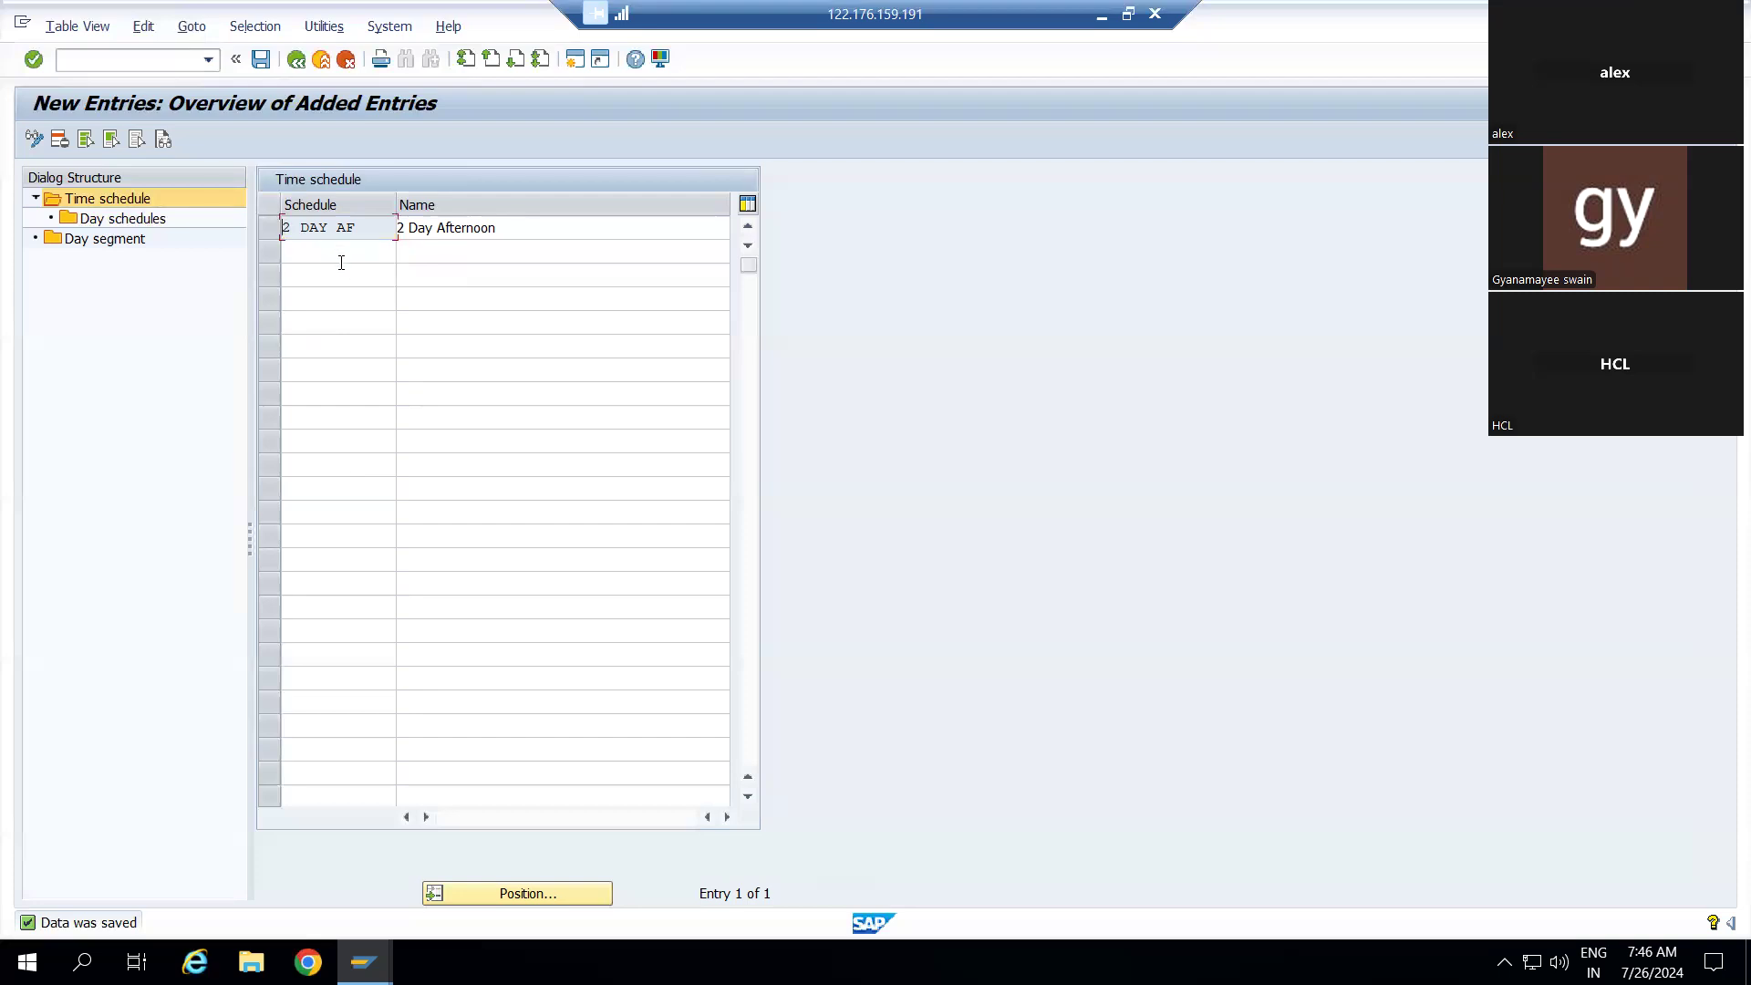
click(140, 224)
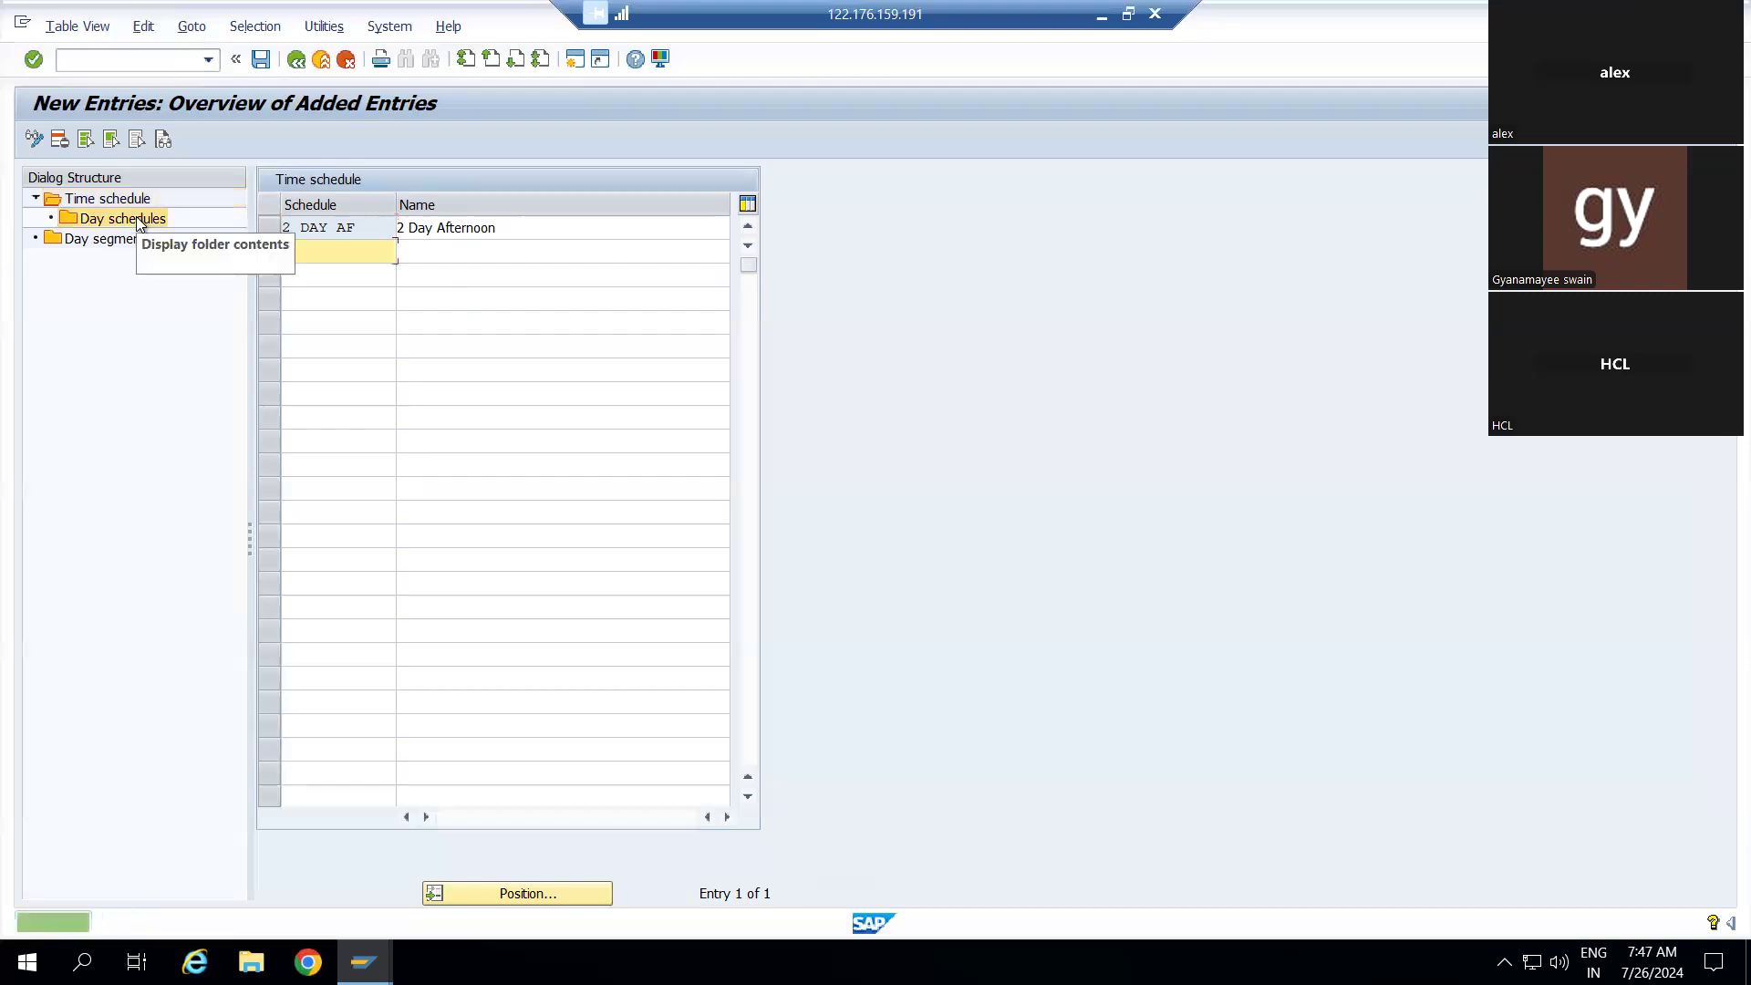
click(135, 216)
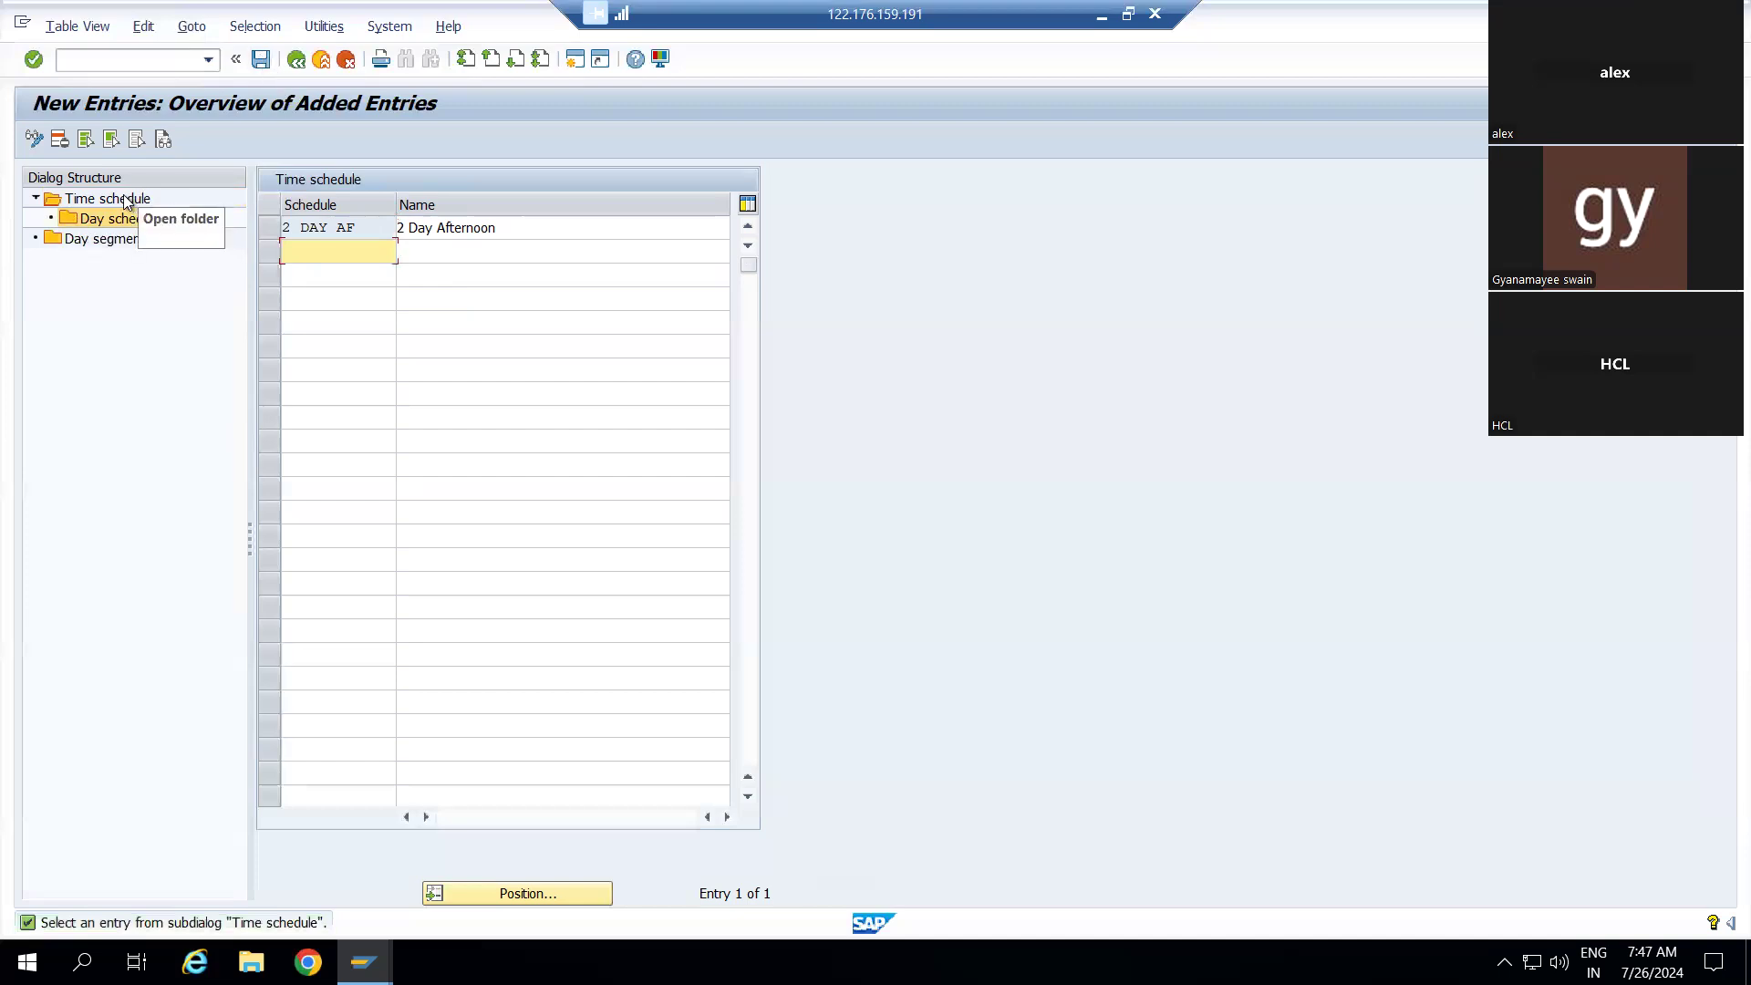
click(260, 60)
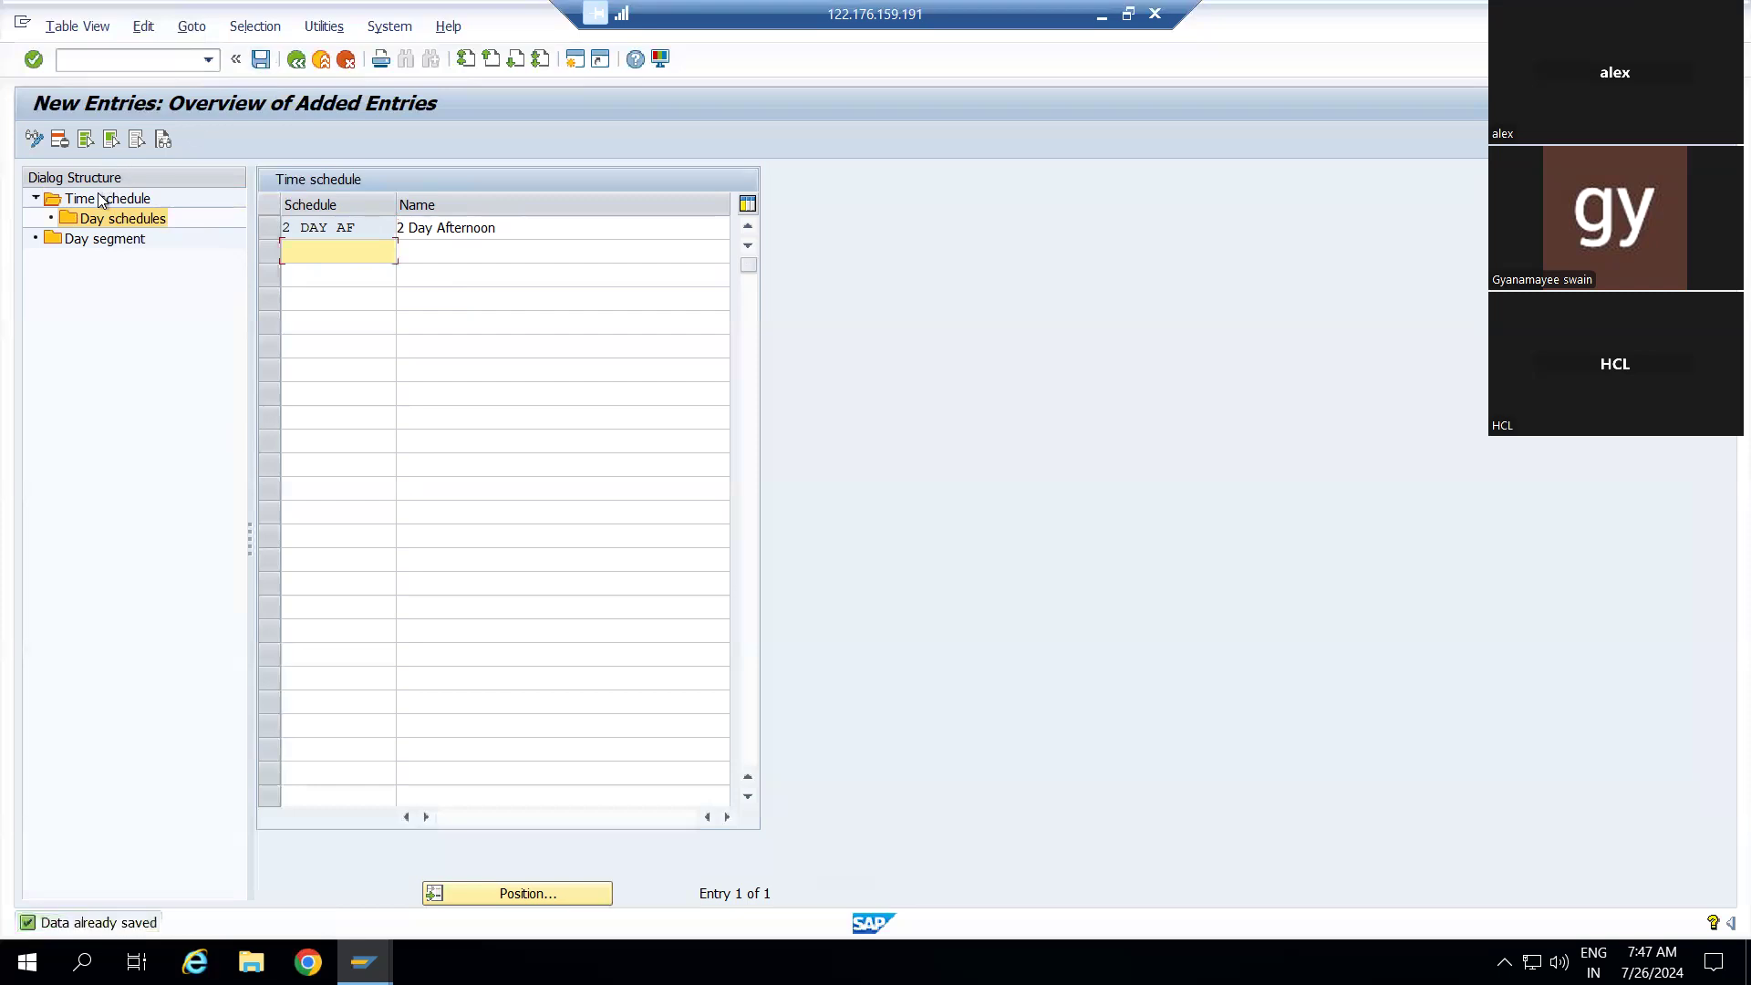
click(102, 199)
Leave the 17-schedule Time schedule overview and go back to SAP Easy Access
click(298, 61)
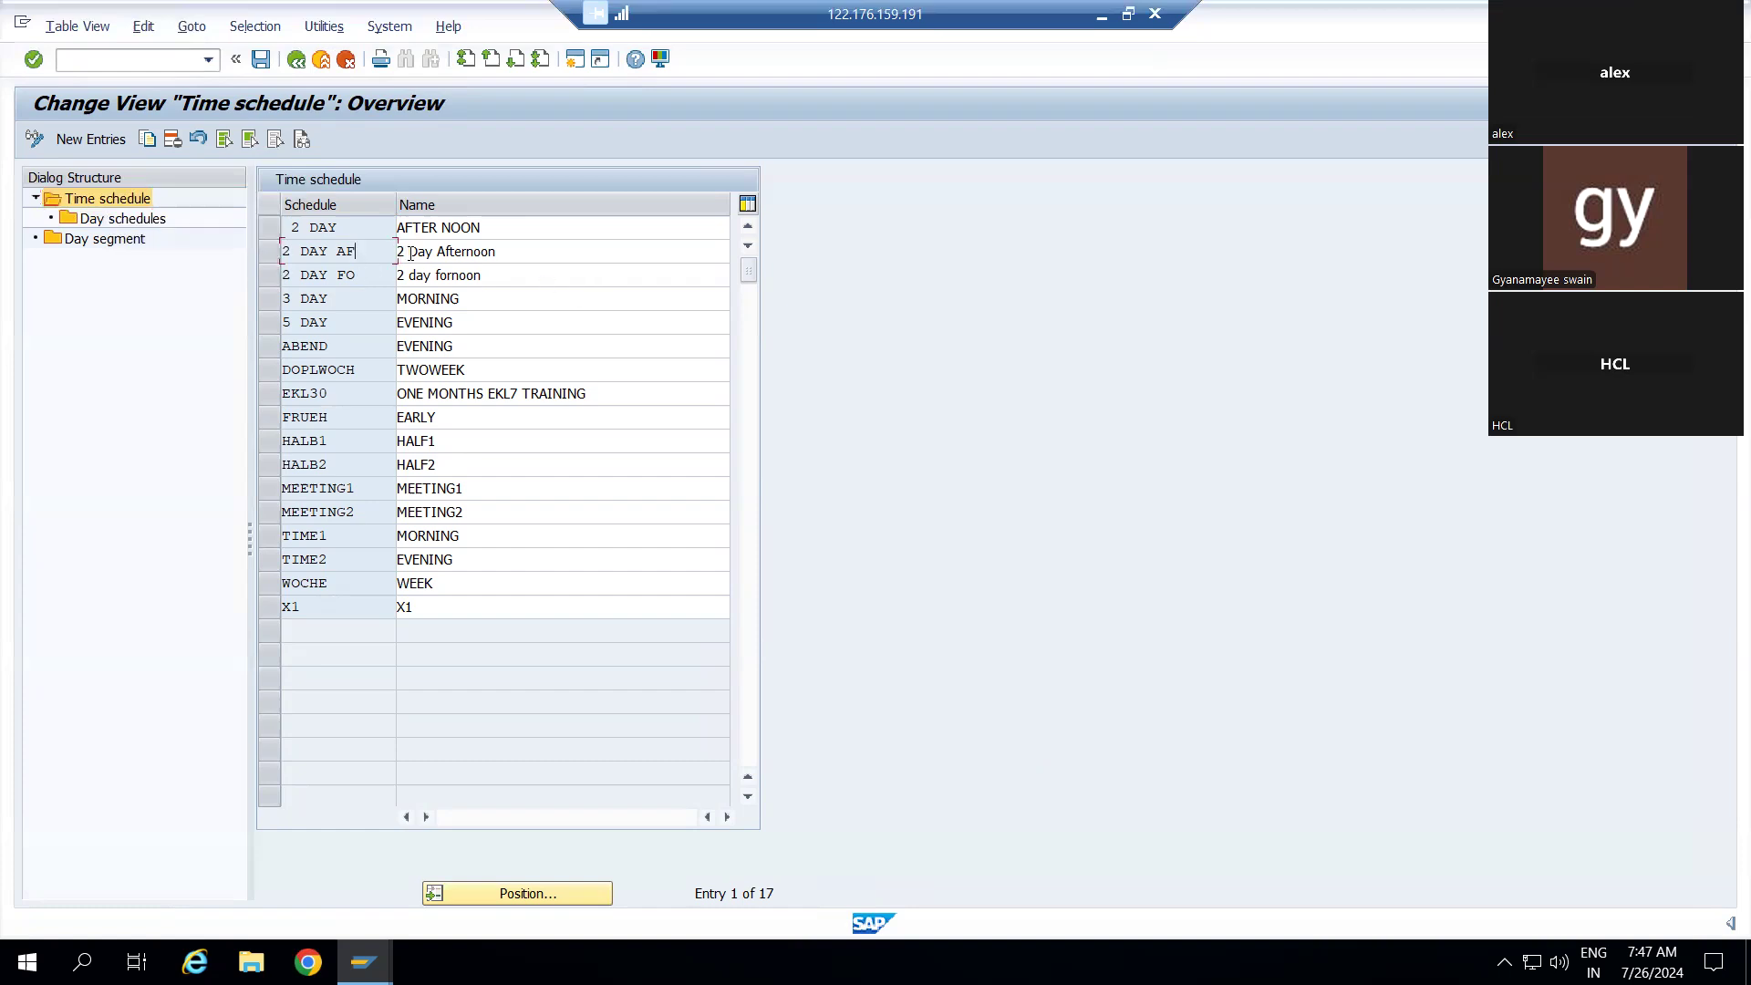
double_click(411, 253)
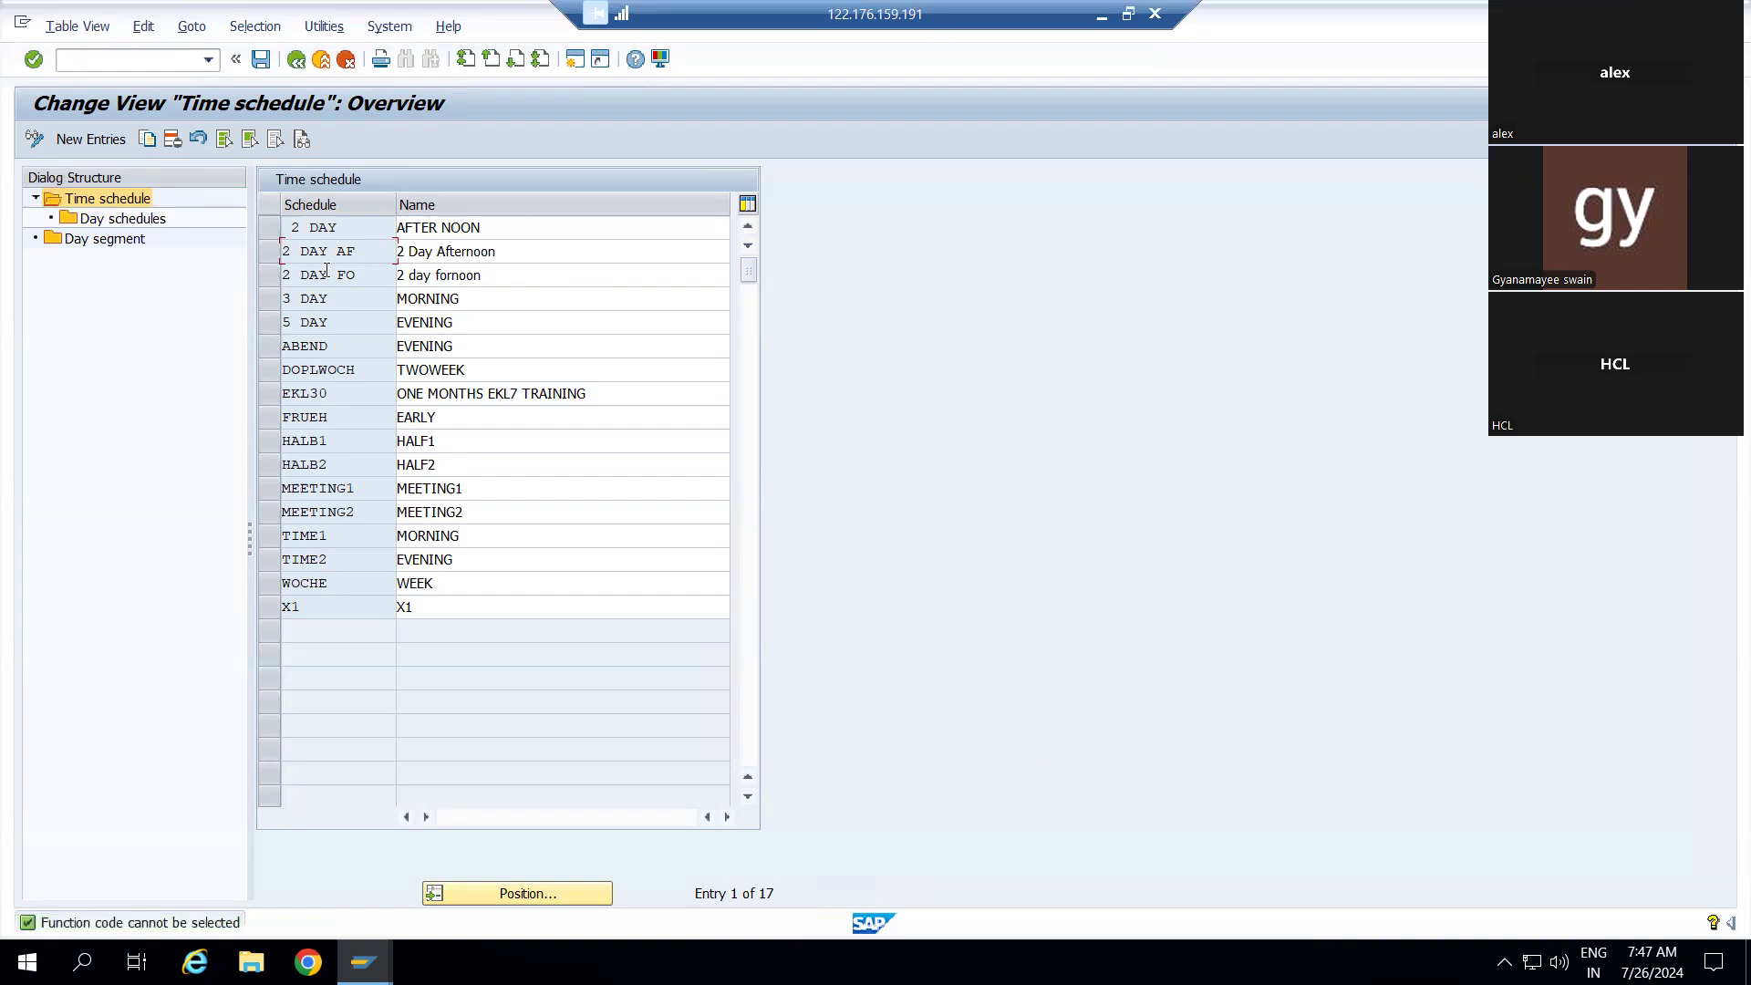
click(142, 220)
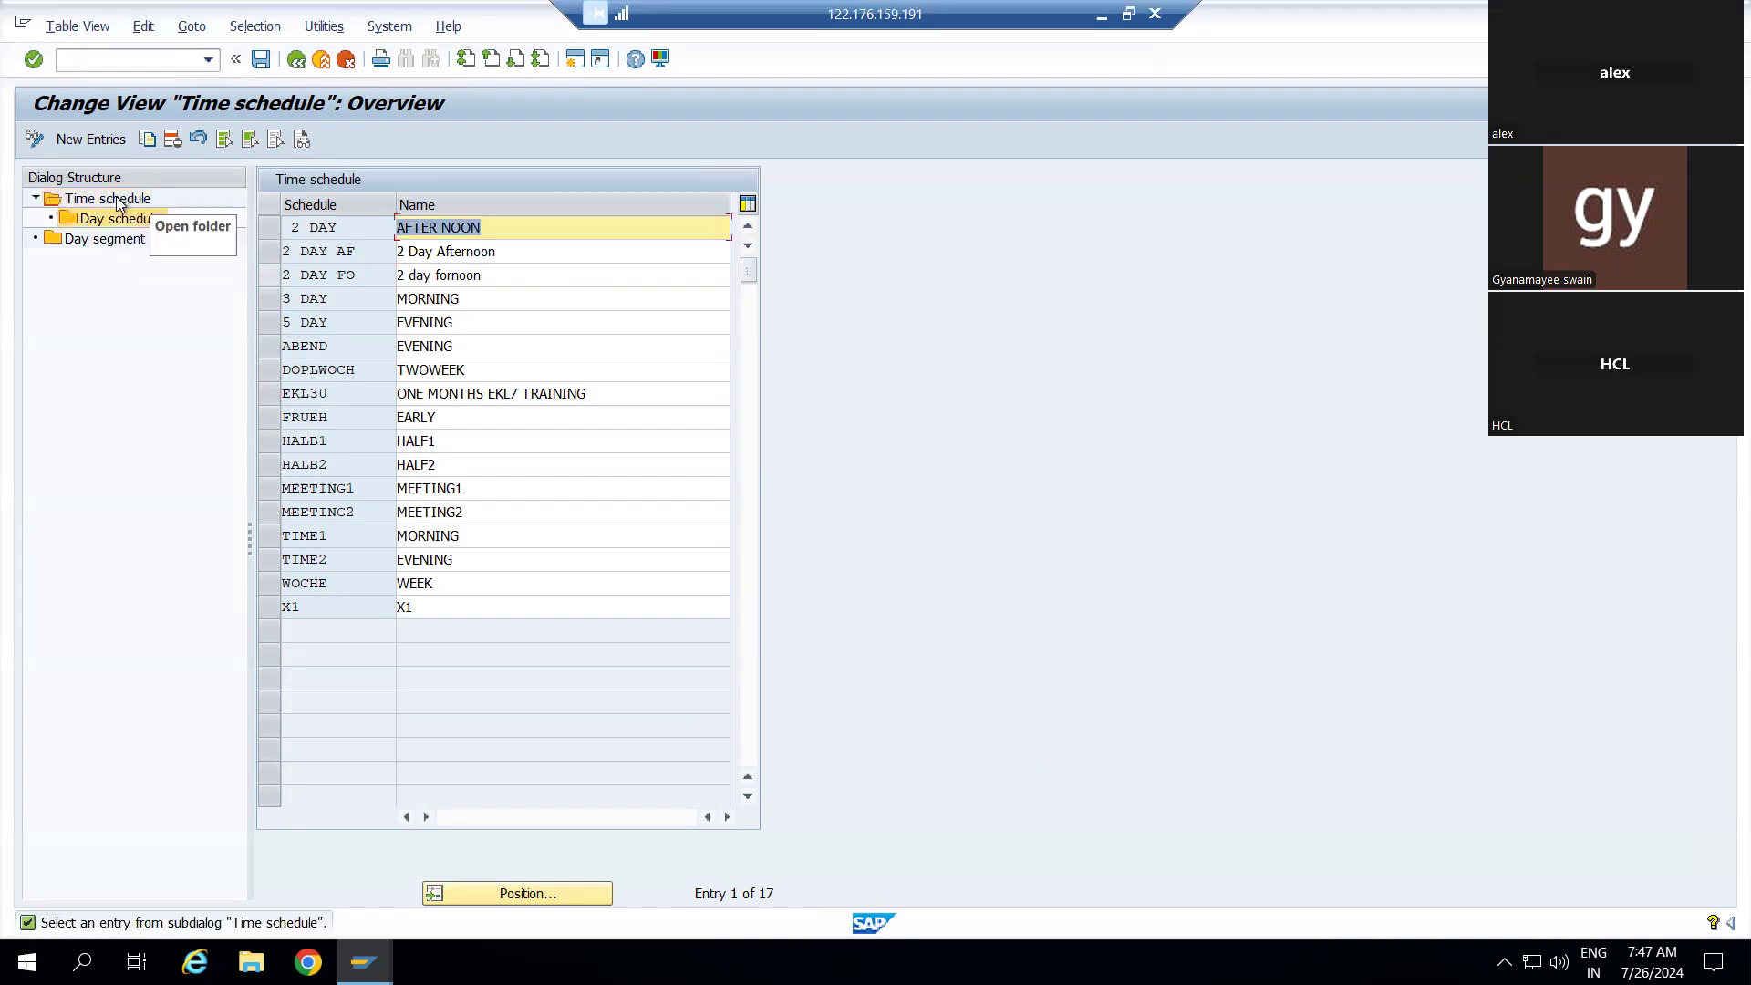
double_click(117, 221)
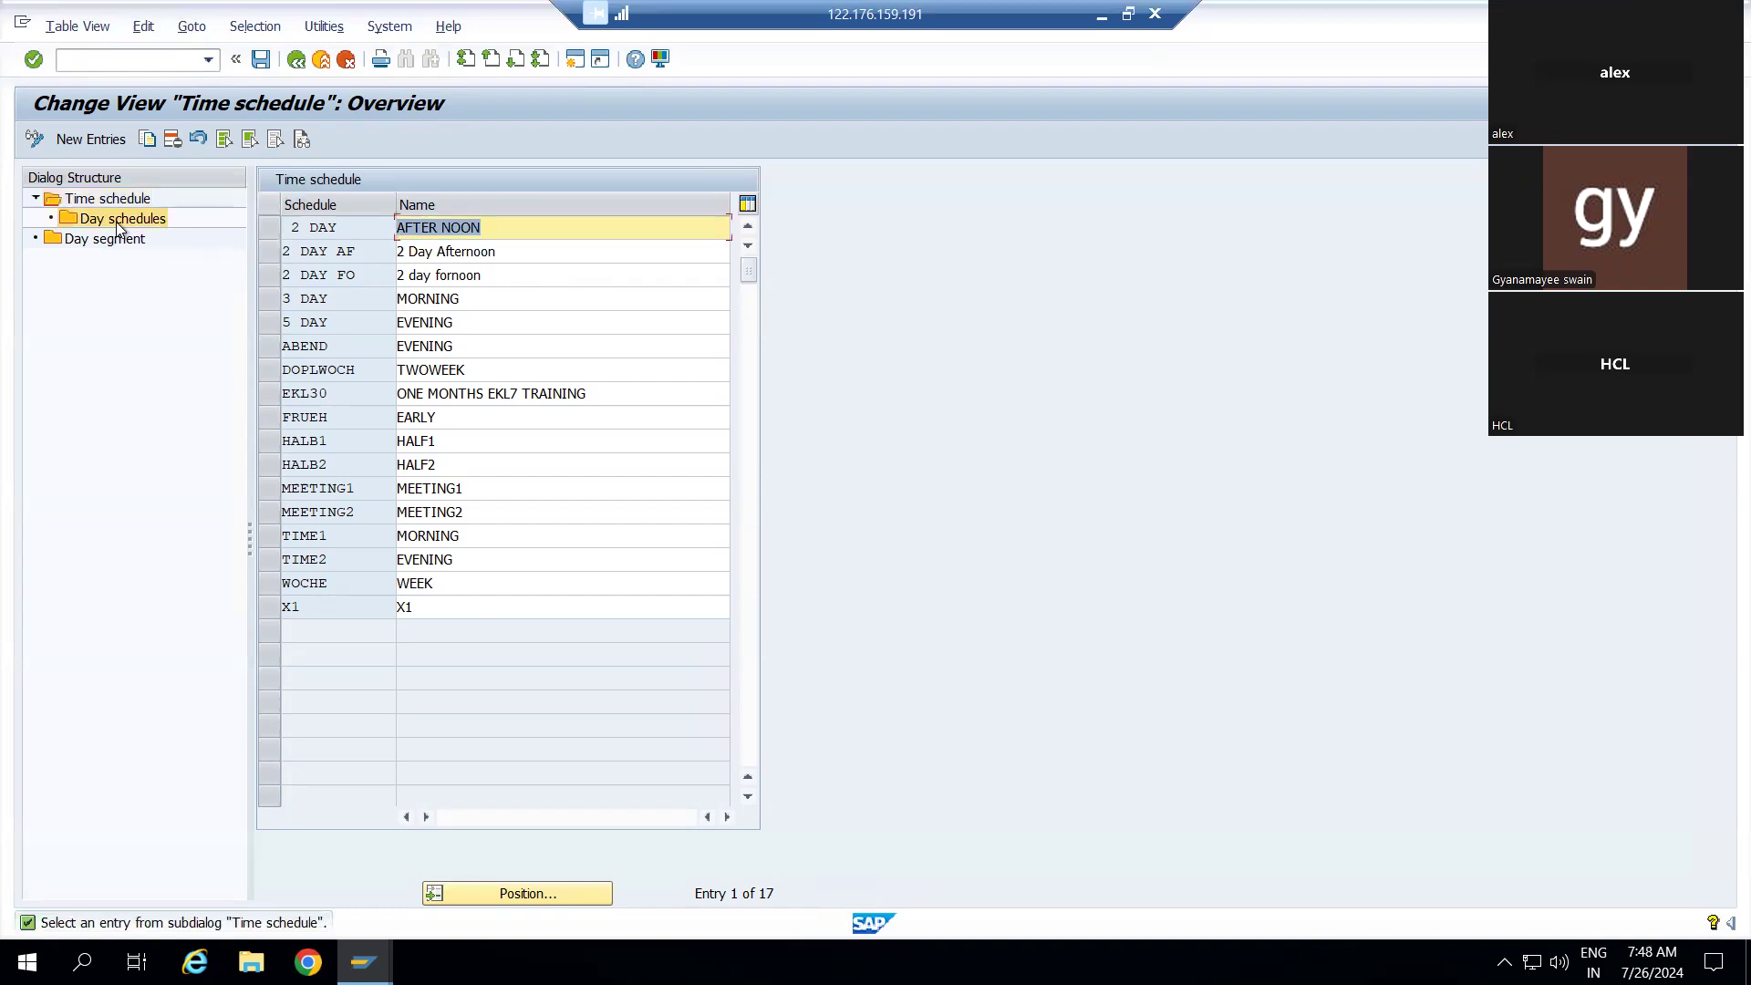
click(106, 144)
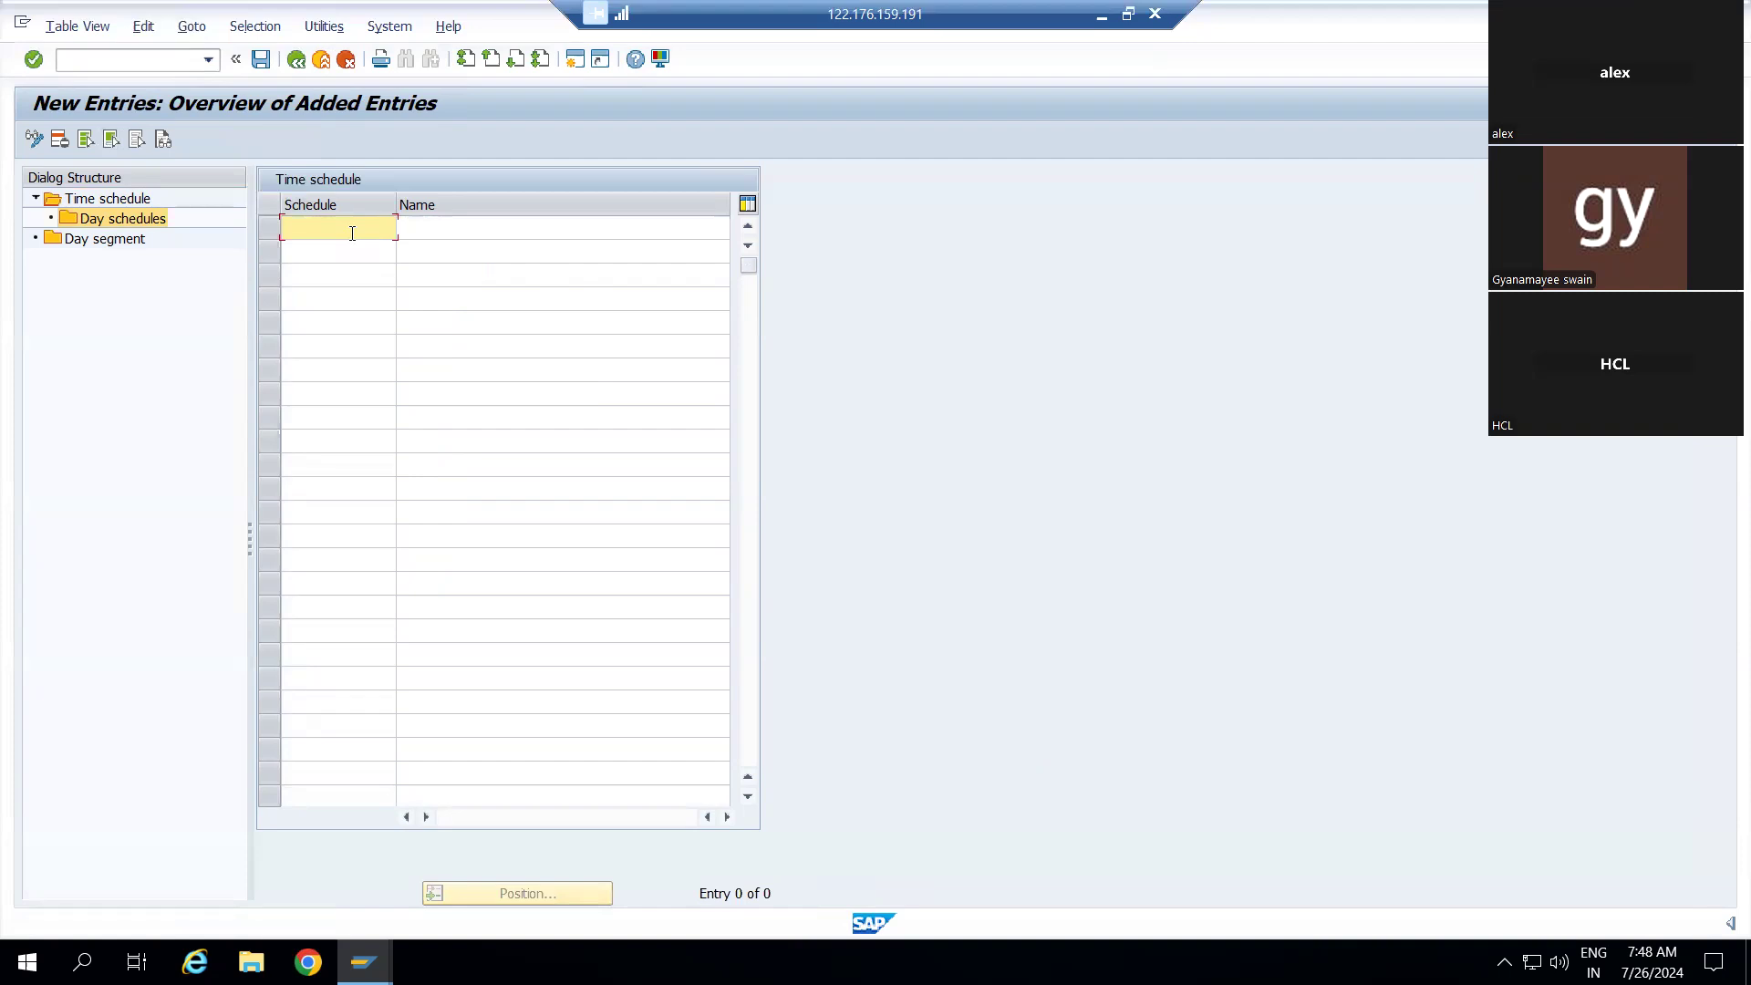
click(296, 61)
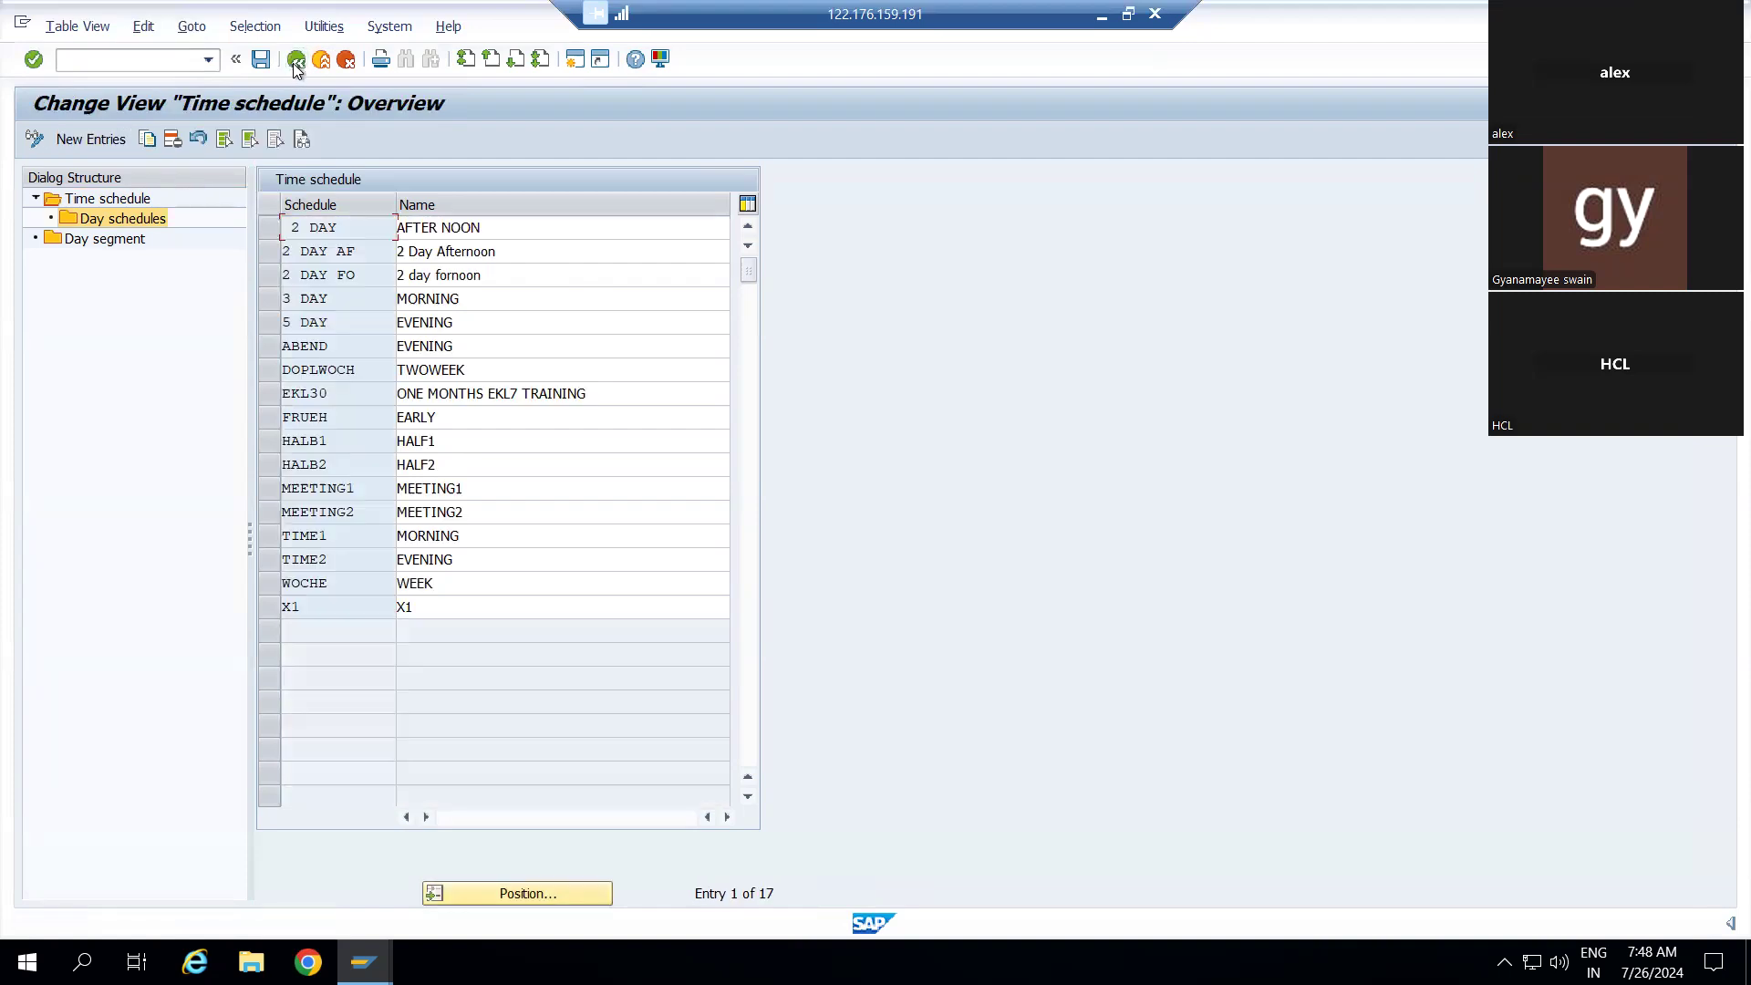
click(296, 61)
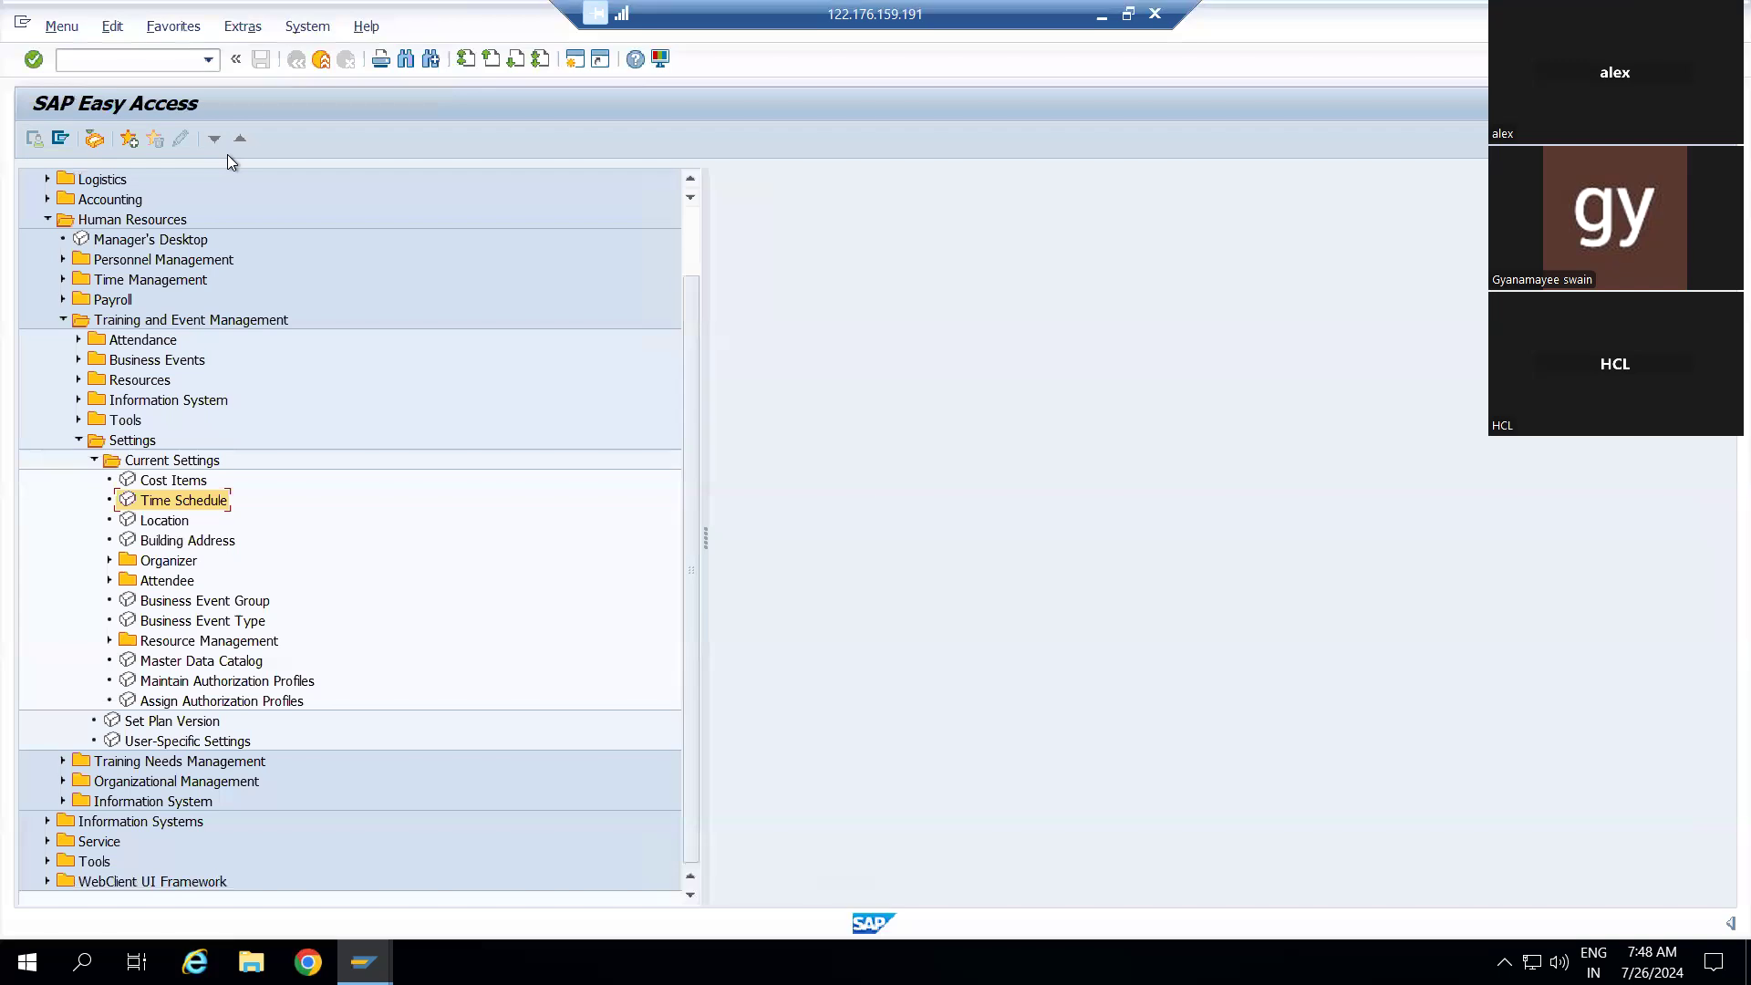
Reopen the Time Schedule table from Easy Access and mark the 2 DAY AF row
double_click(148, 502)
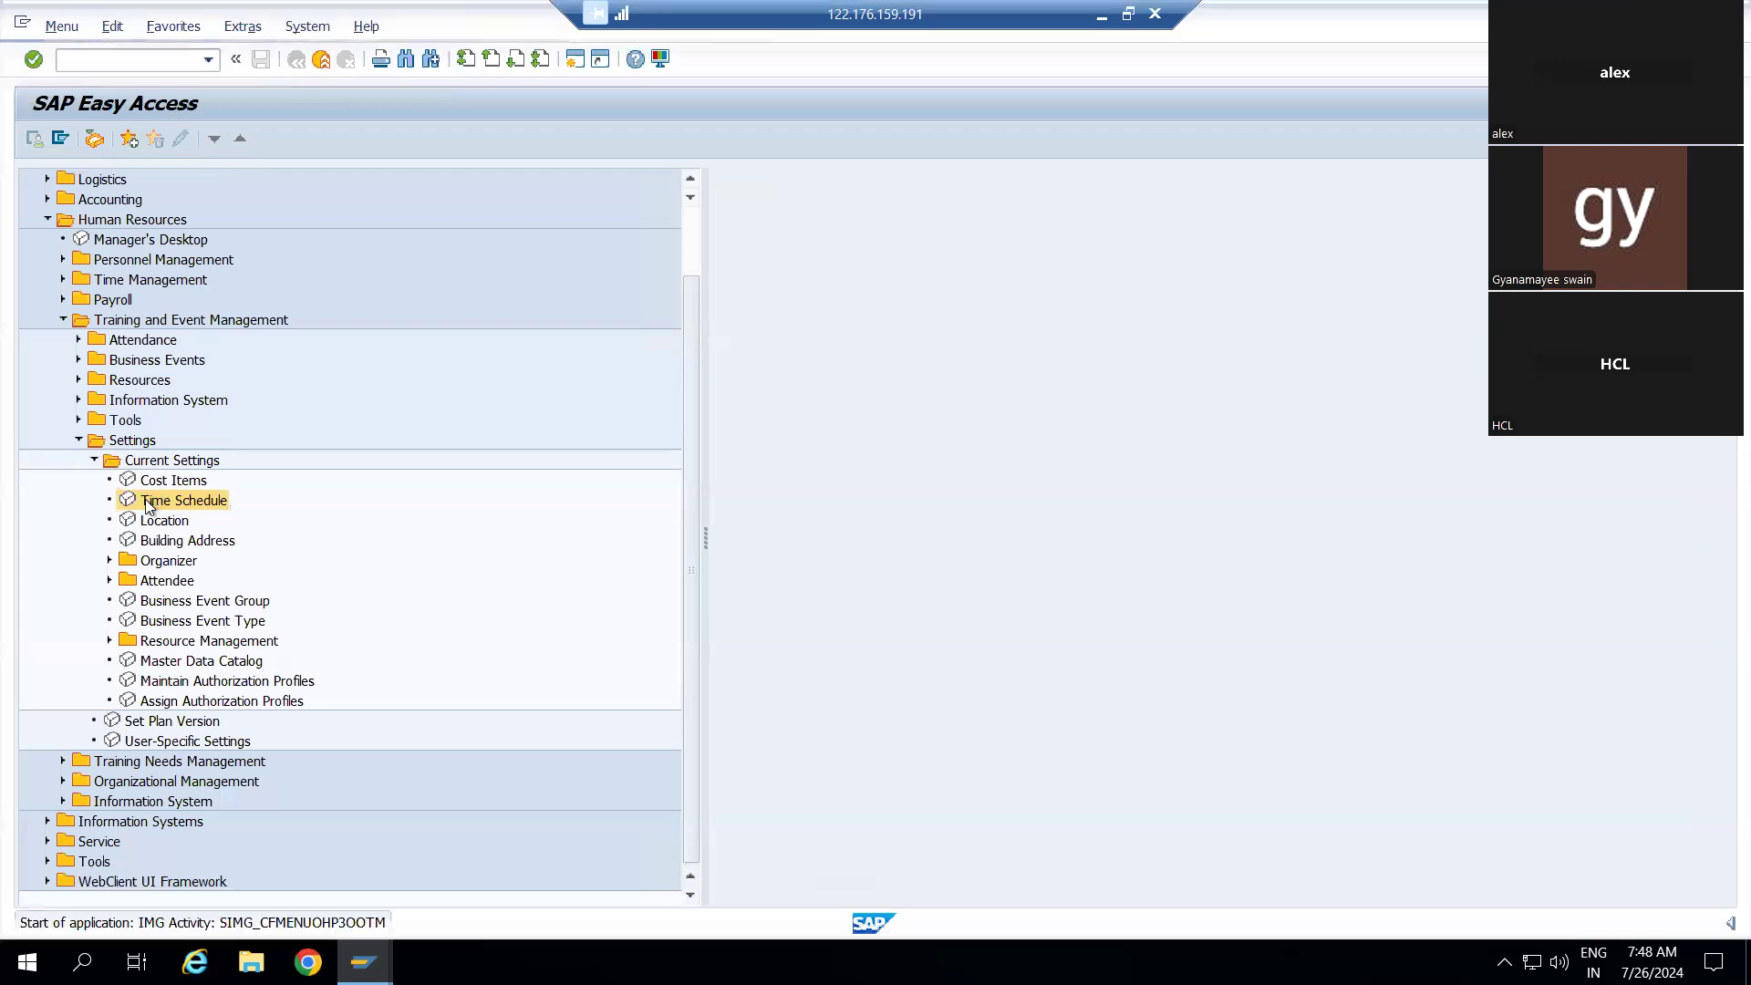
click(98, 222)
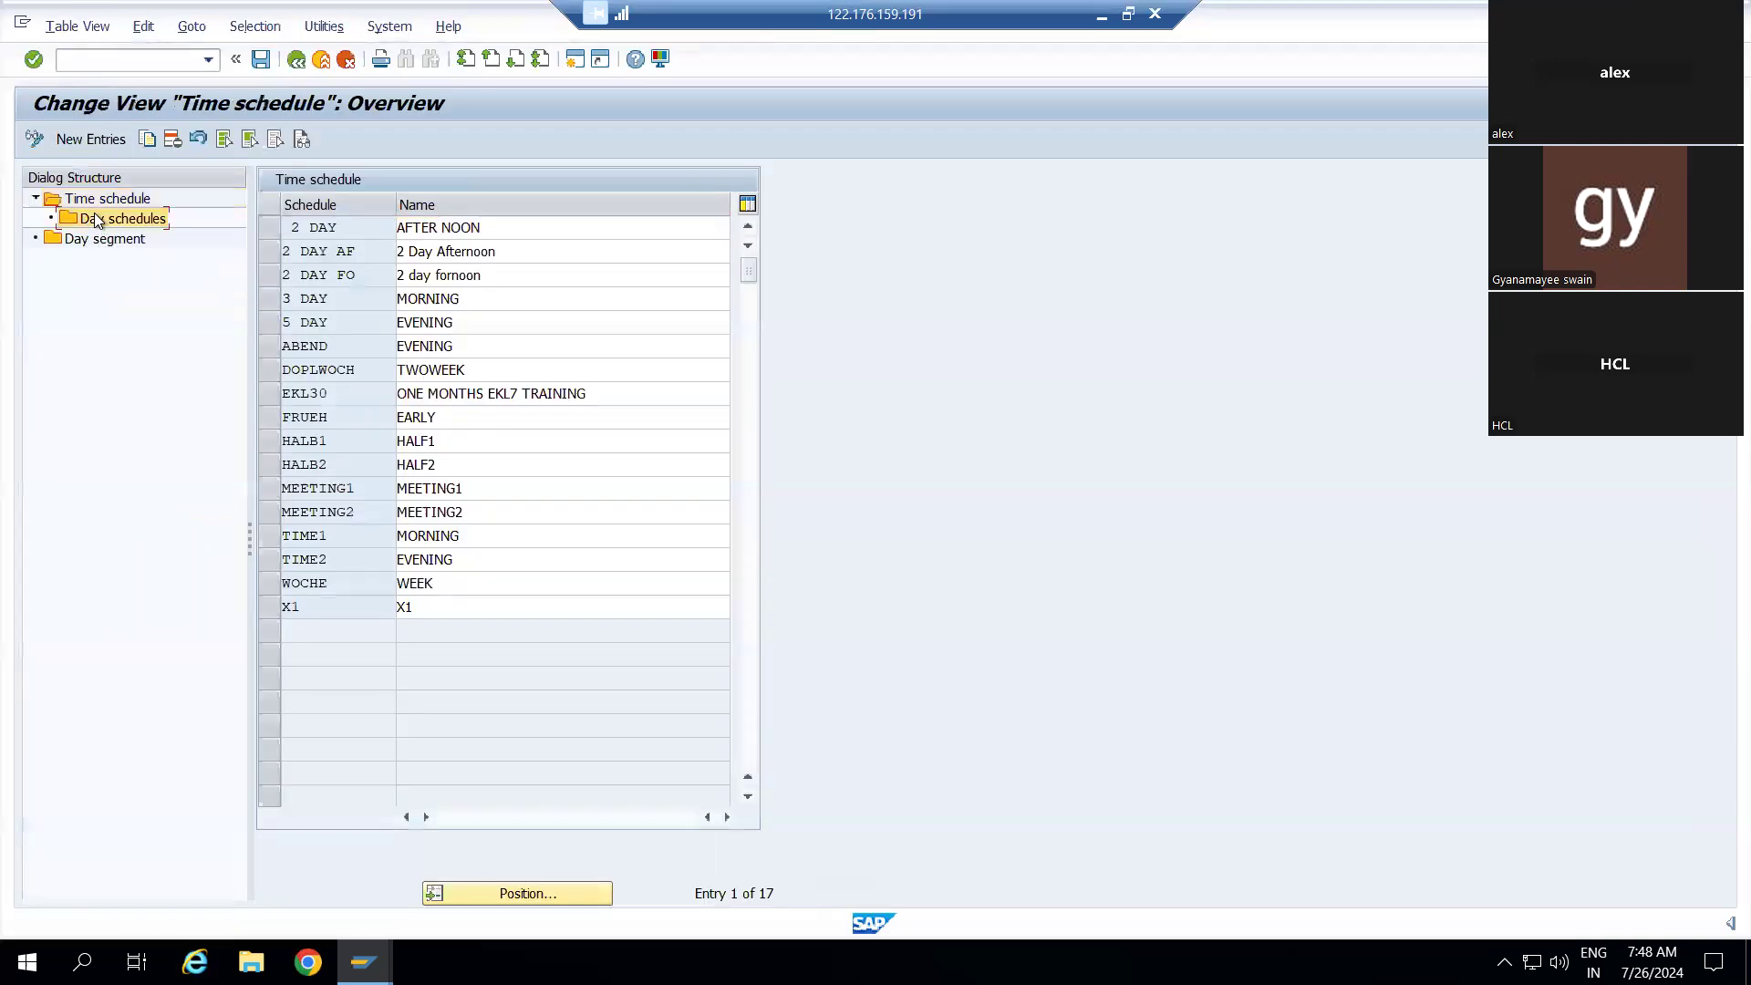
double_click(98, 222)
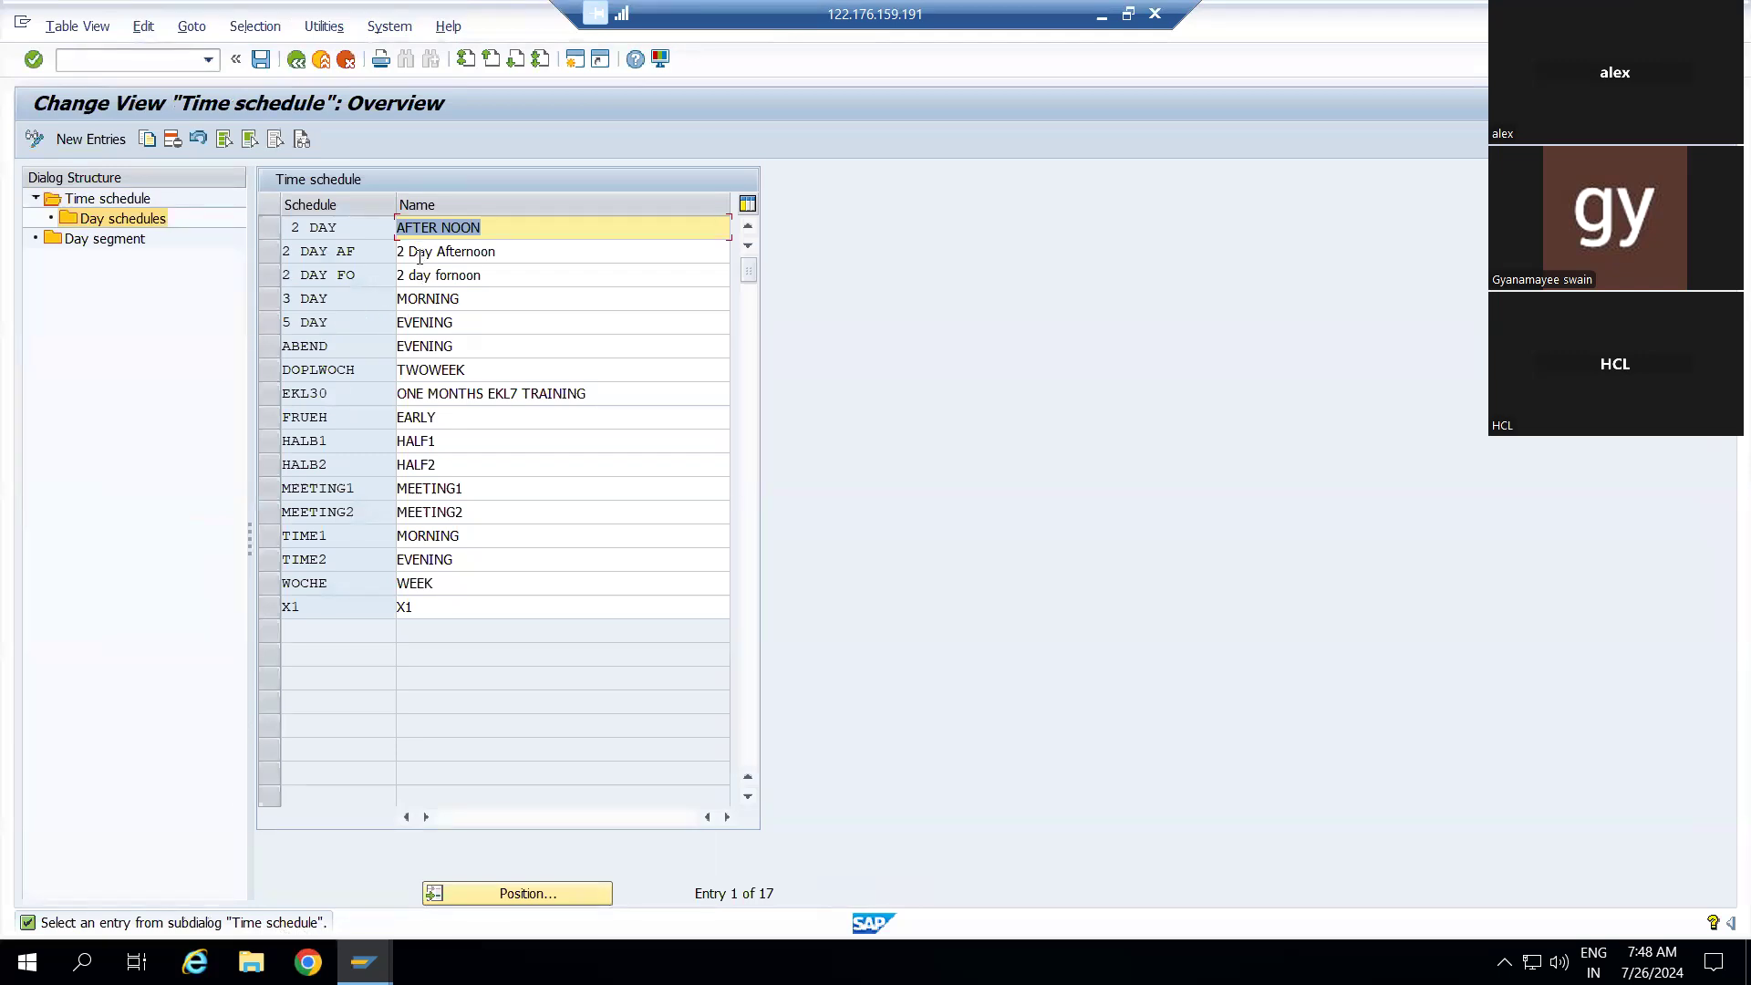
click(419, 256)
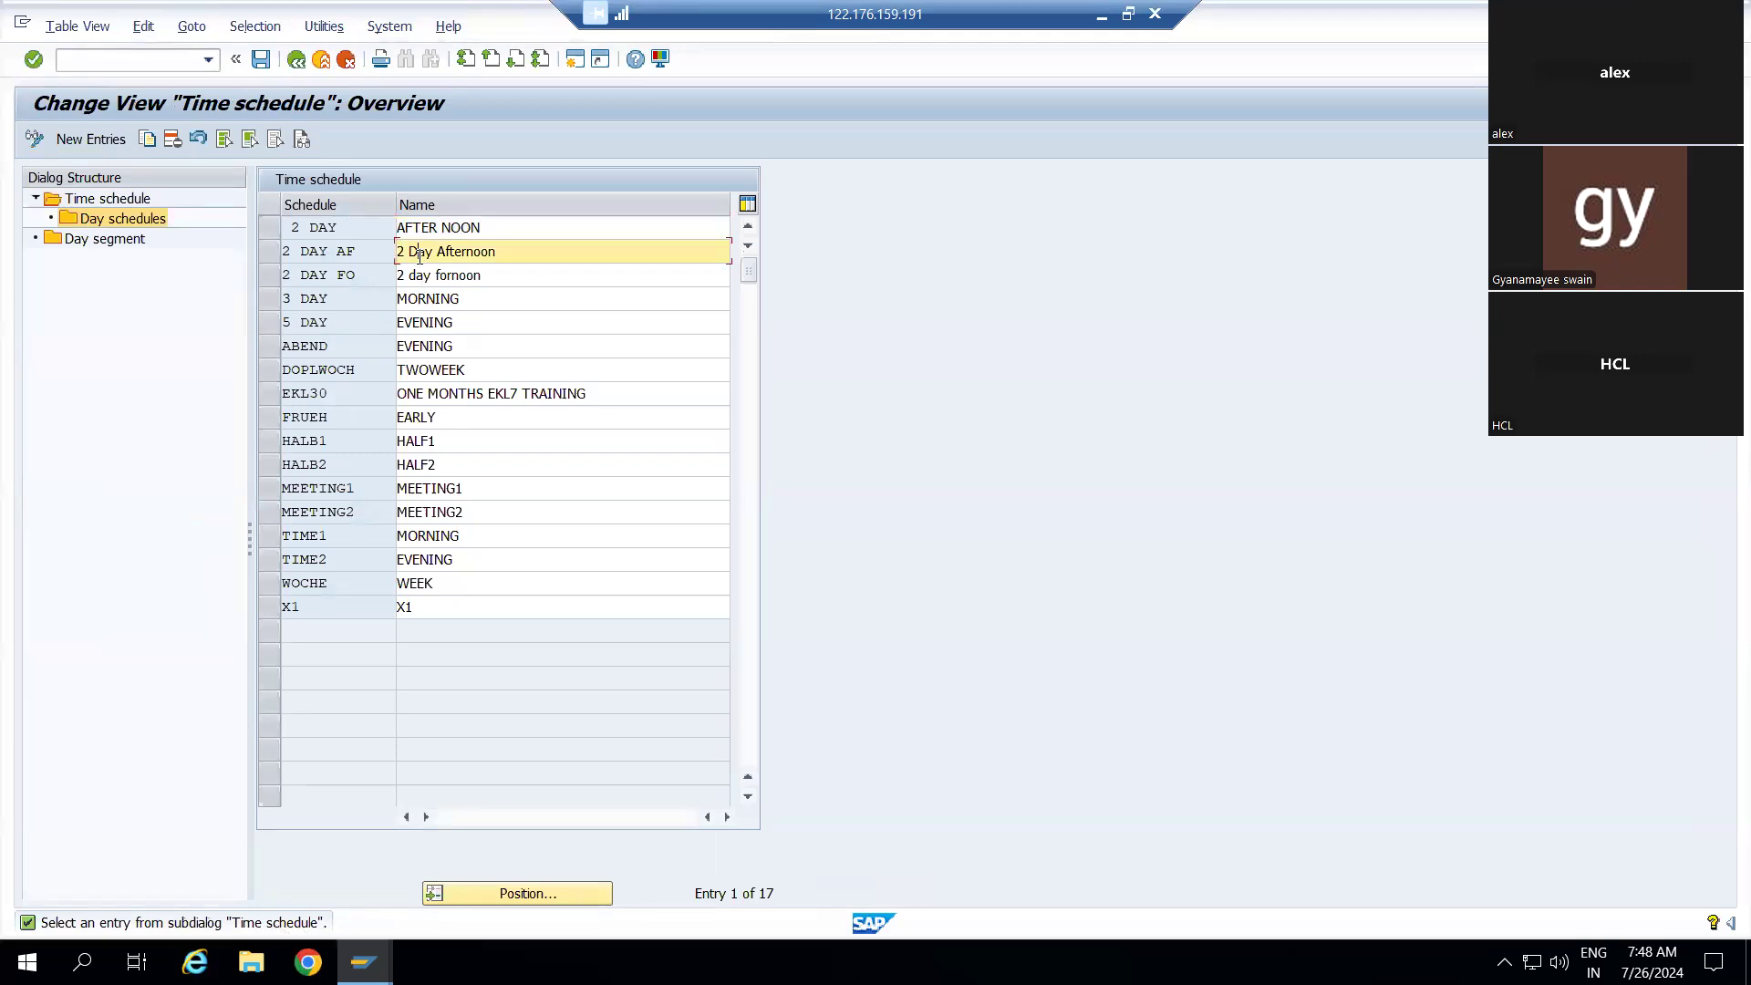
double_click(79, 219)
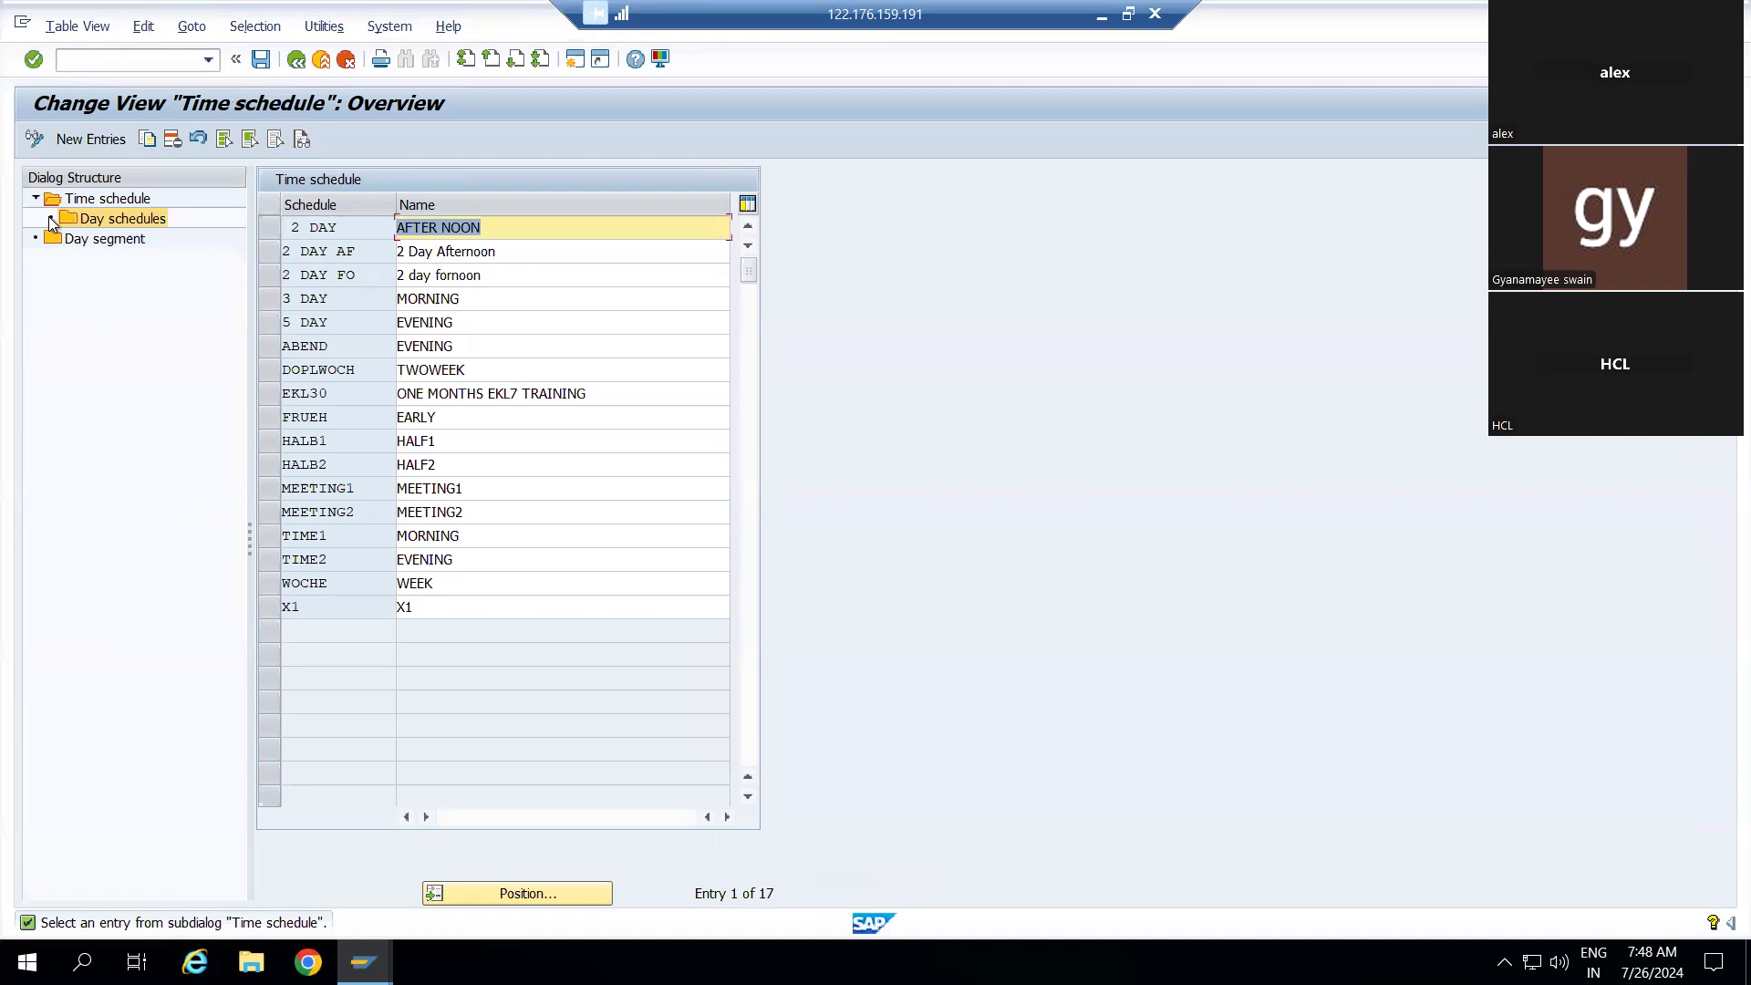
click(132, 224)
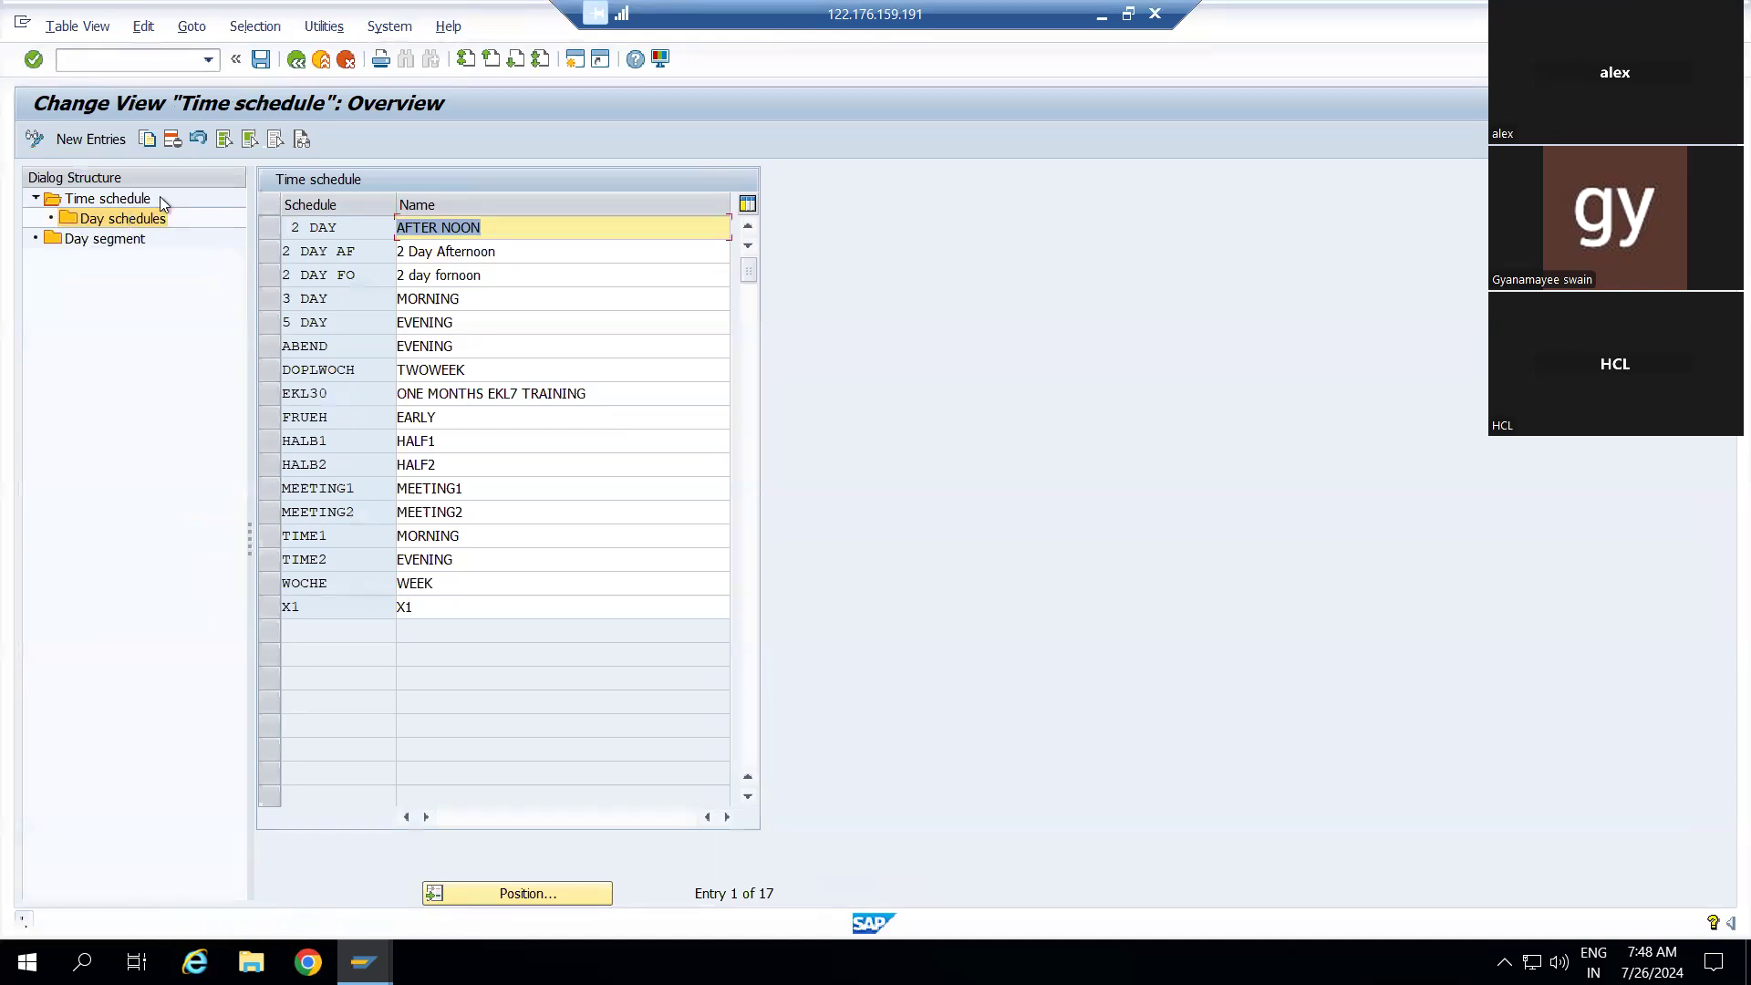
click(347, 60)
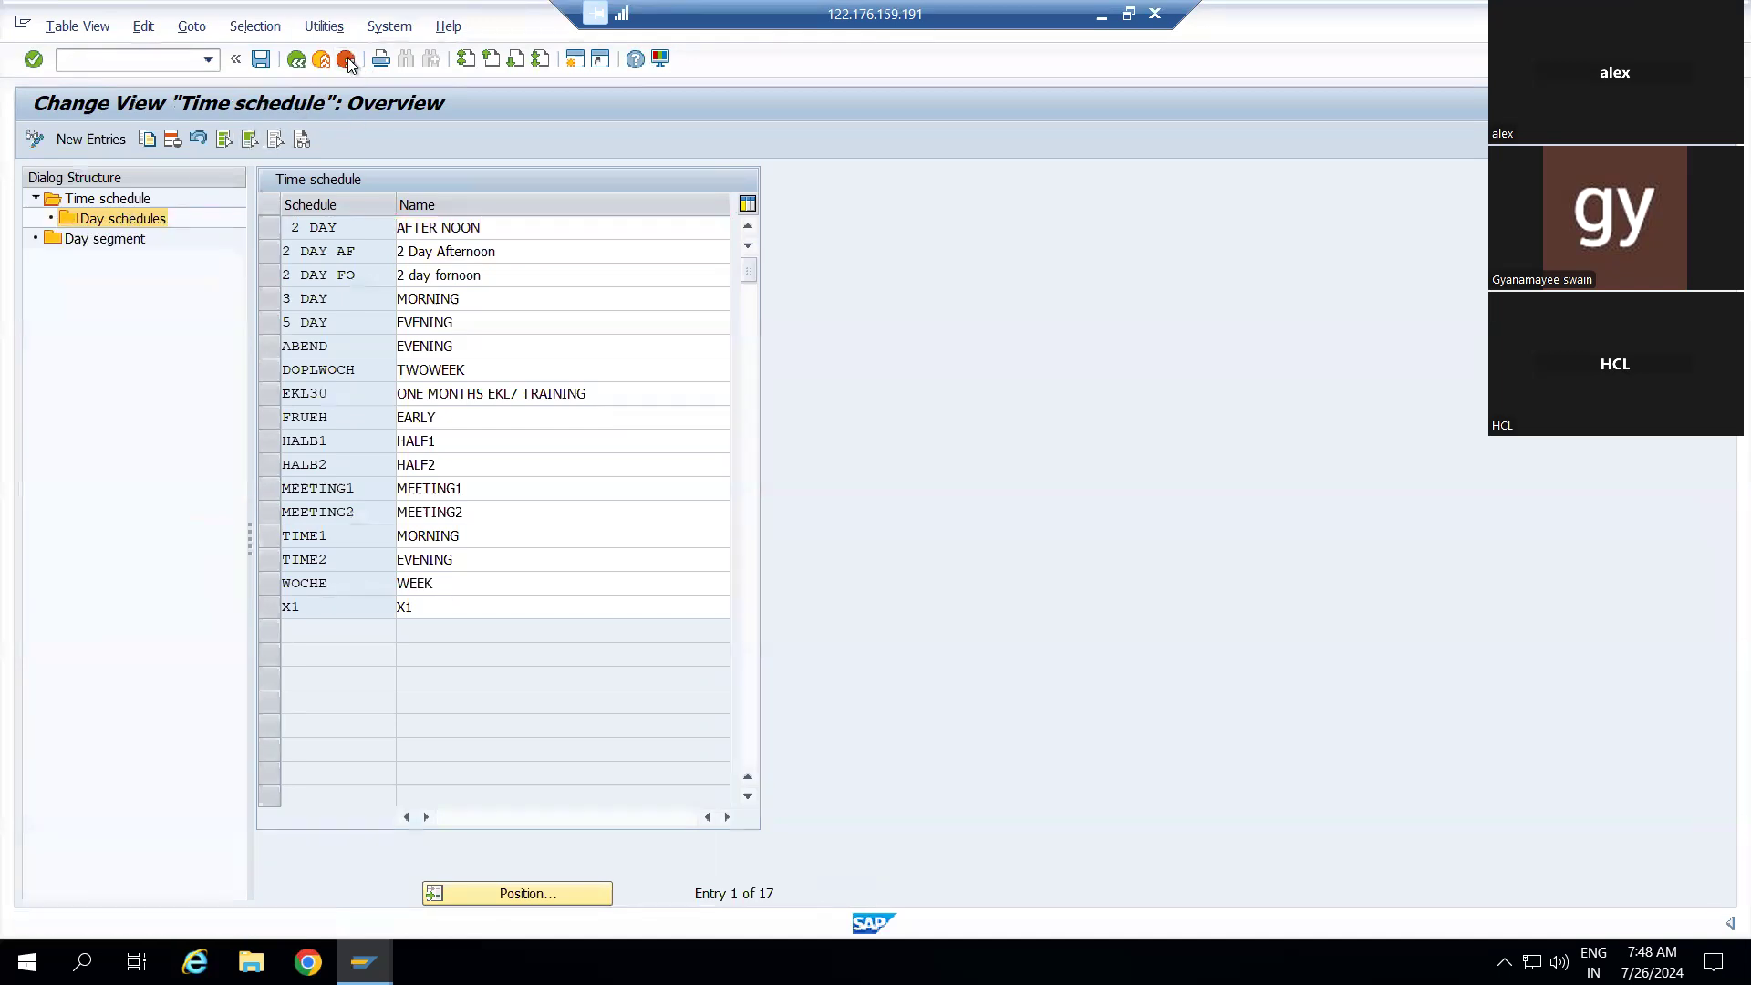
double_click(152, 503)
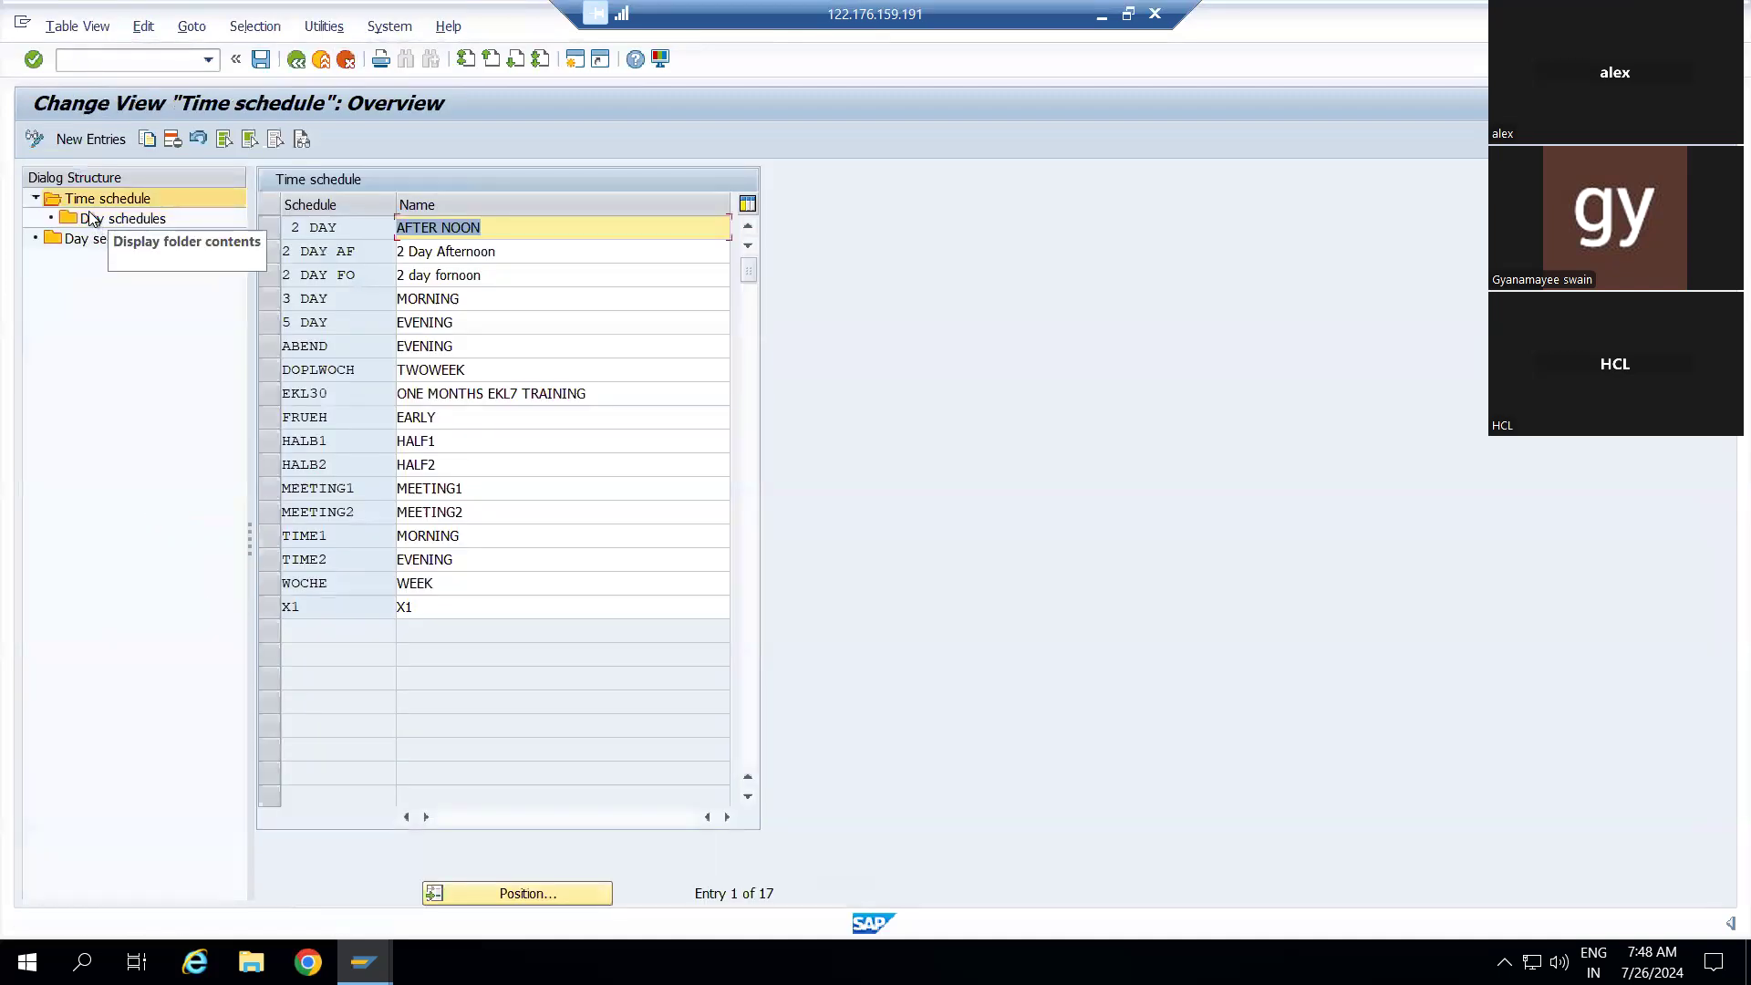
double_click(78, 222)
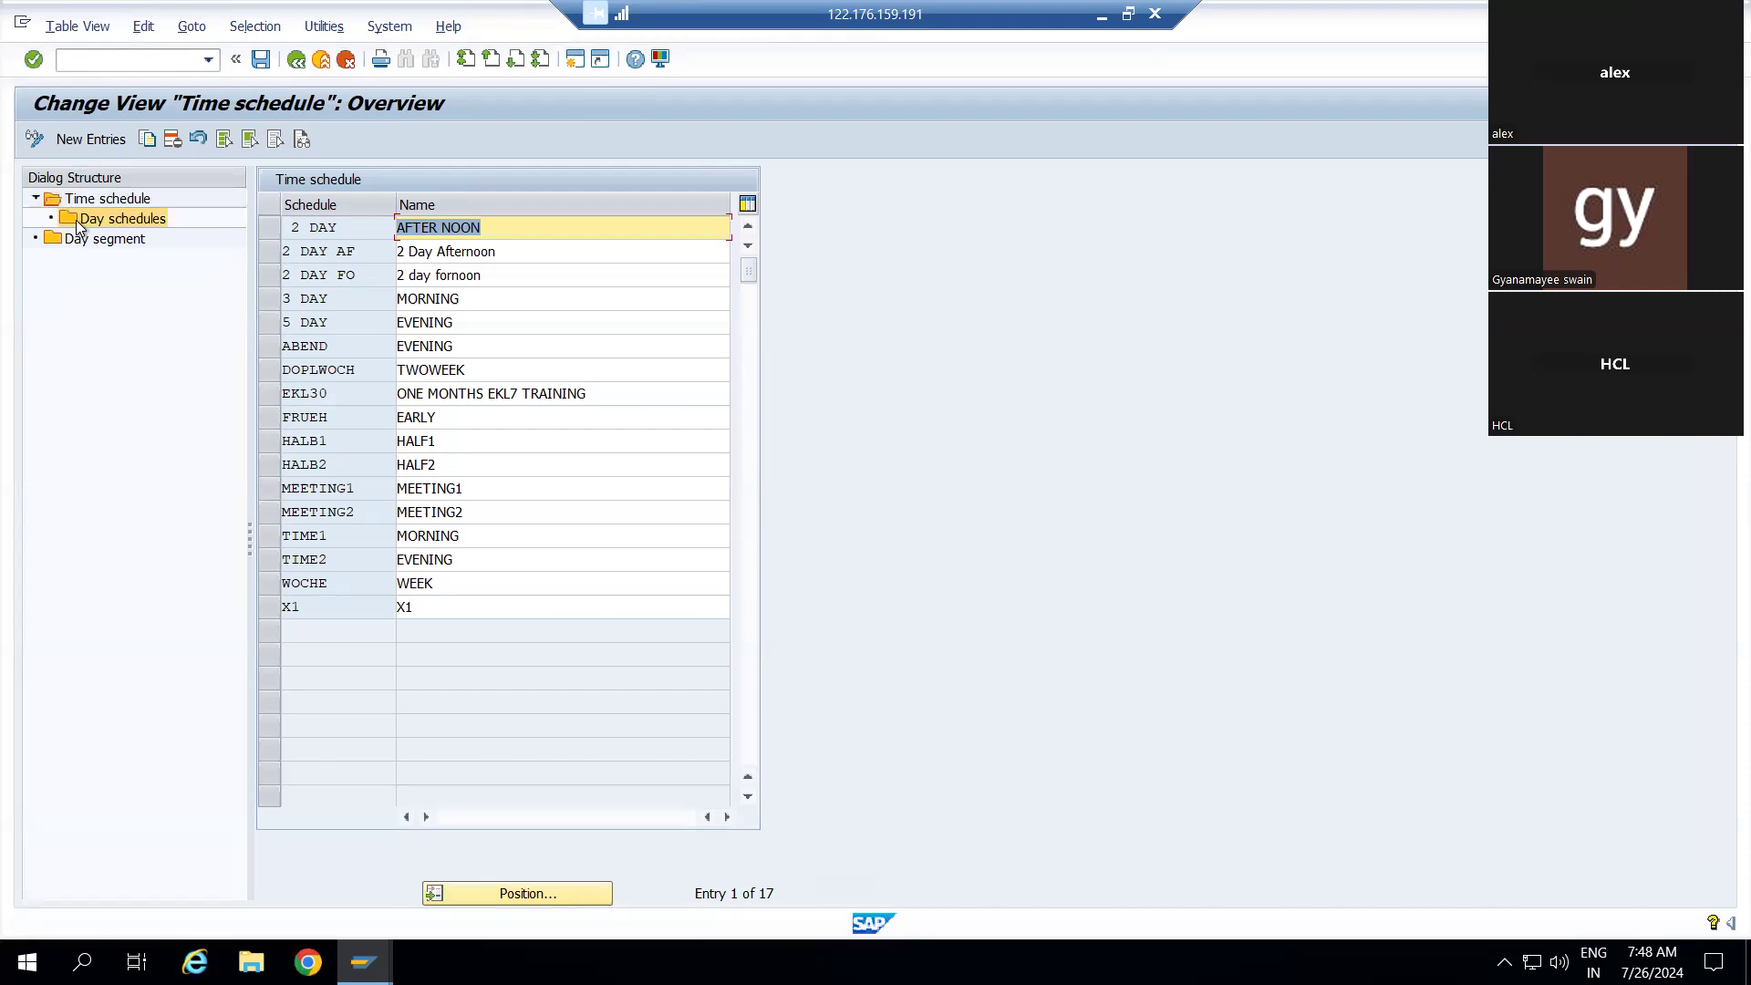
click(330, 229)
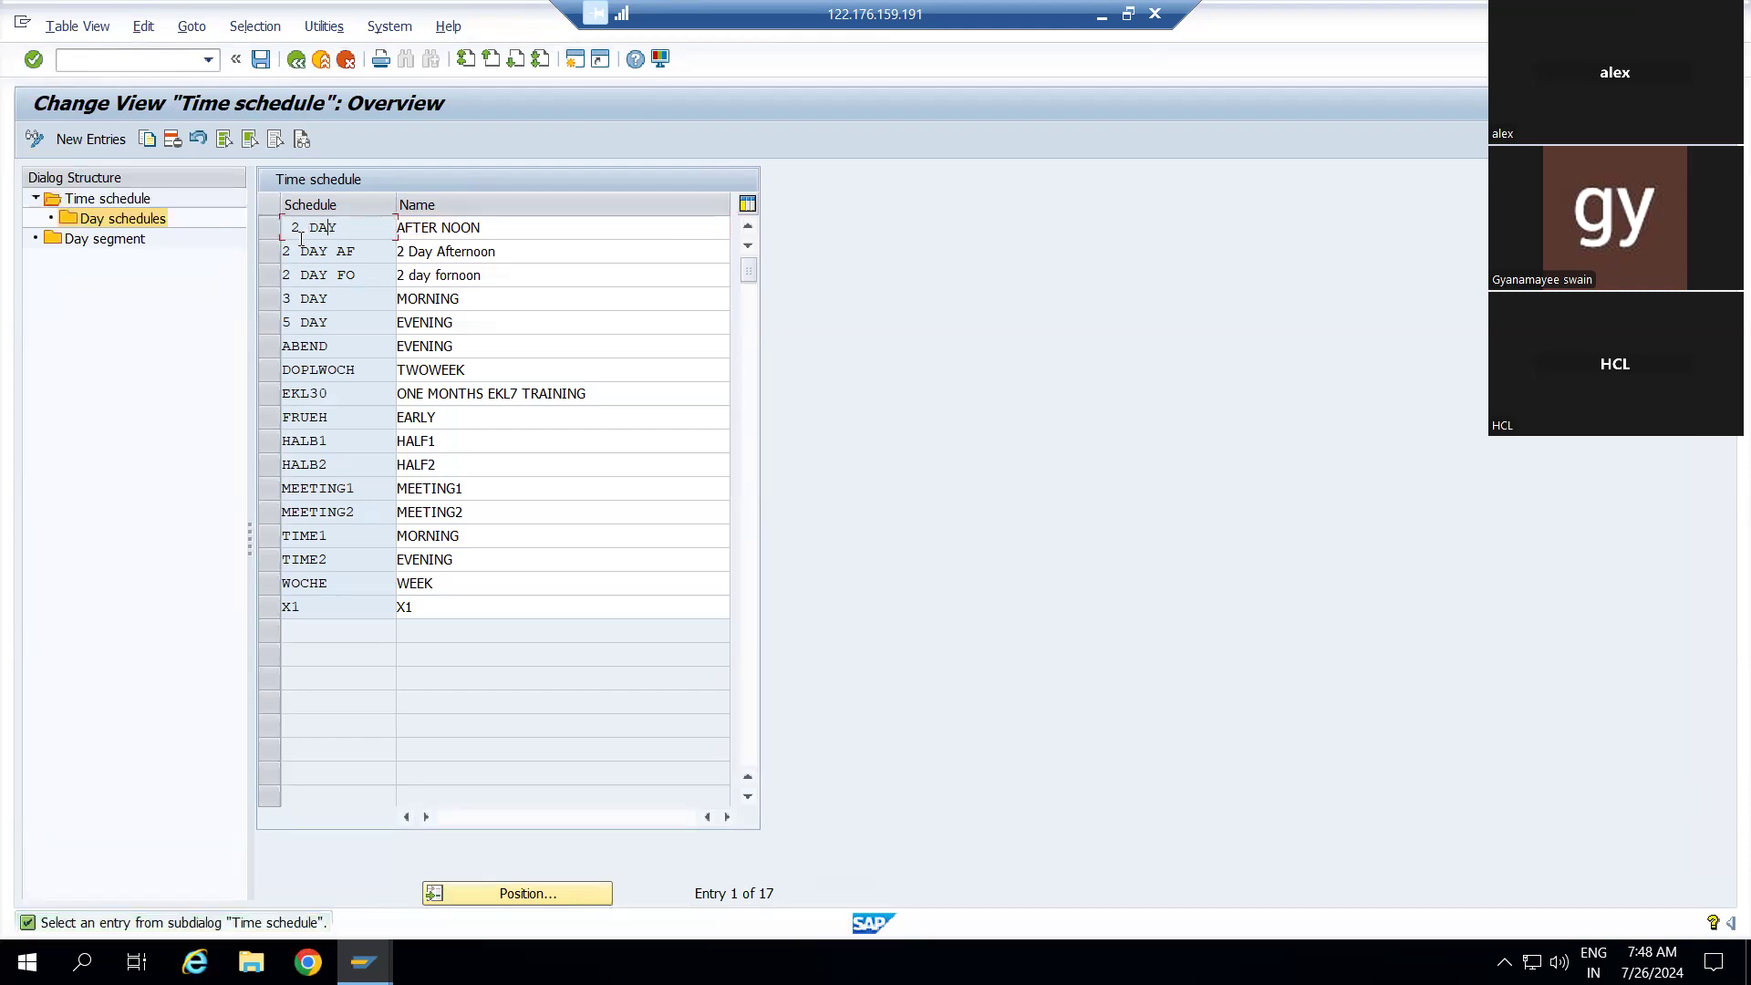
click(267, 254)
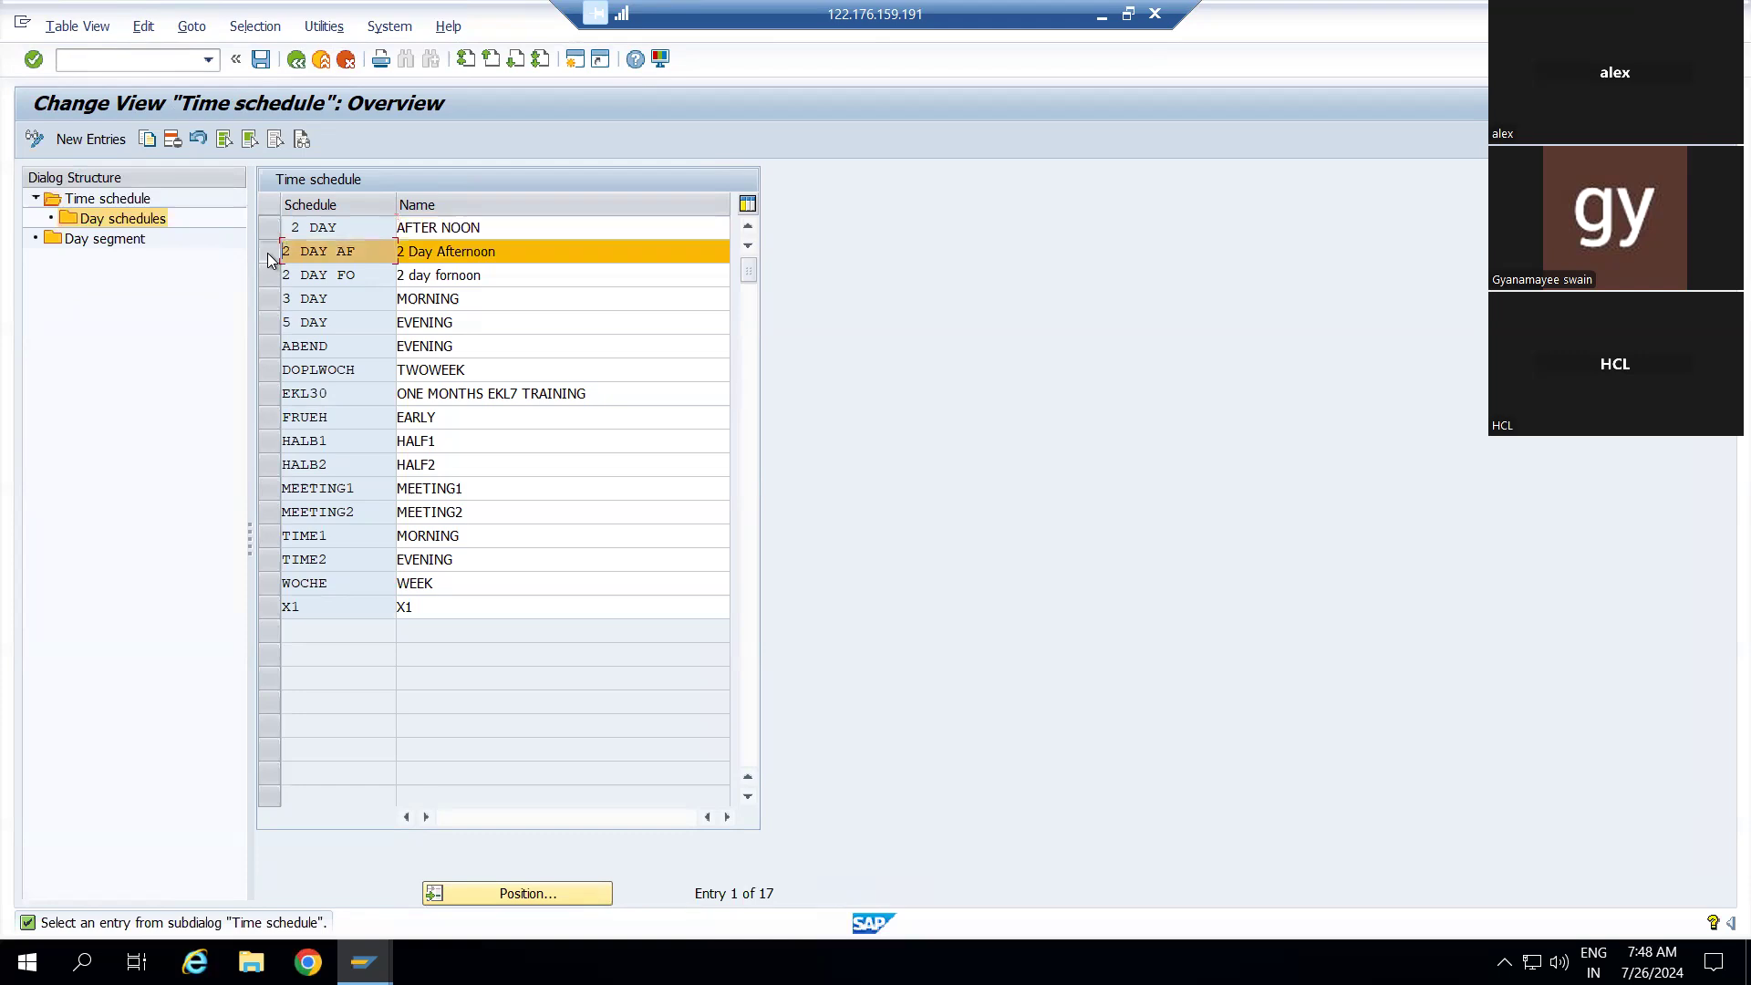
Add day schedule entries for days 1 and 2 of 2 DAY AF, both using AFTERNON
double_click(126, 220)
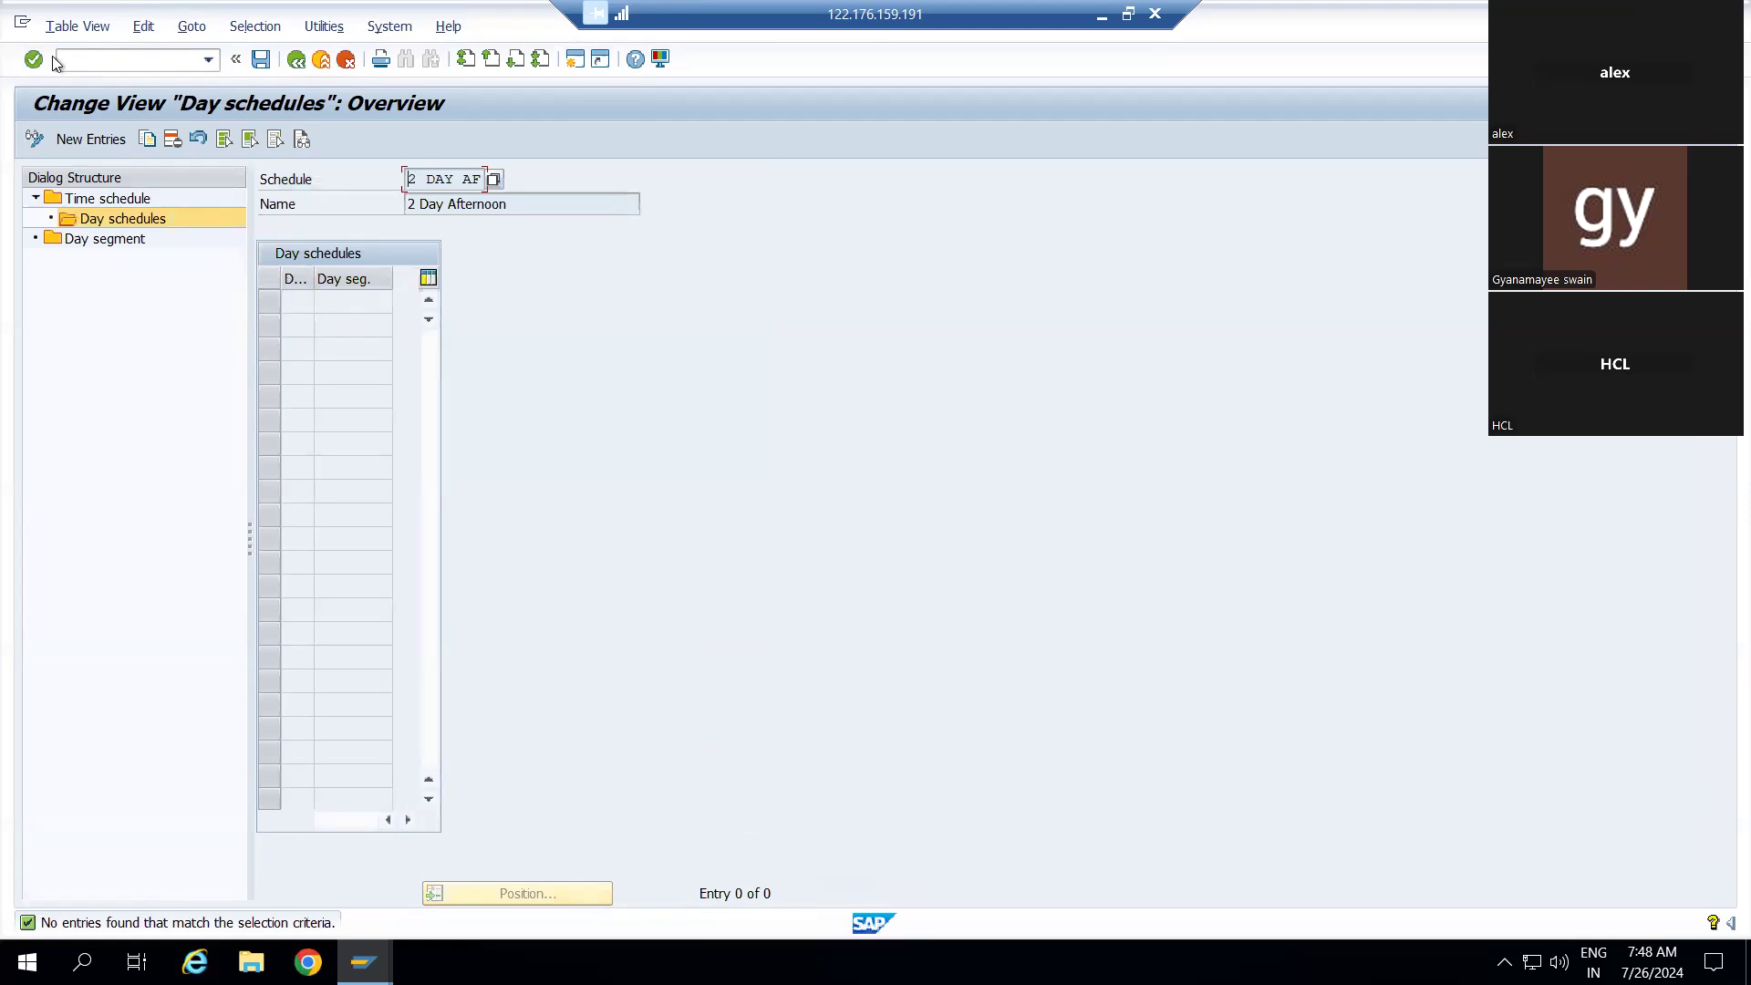
click(77, 139)
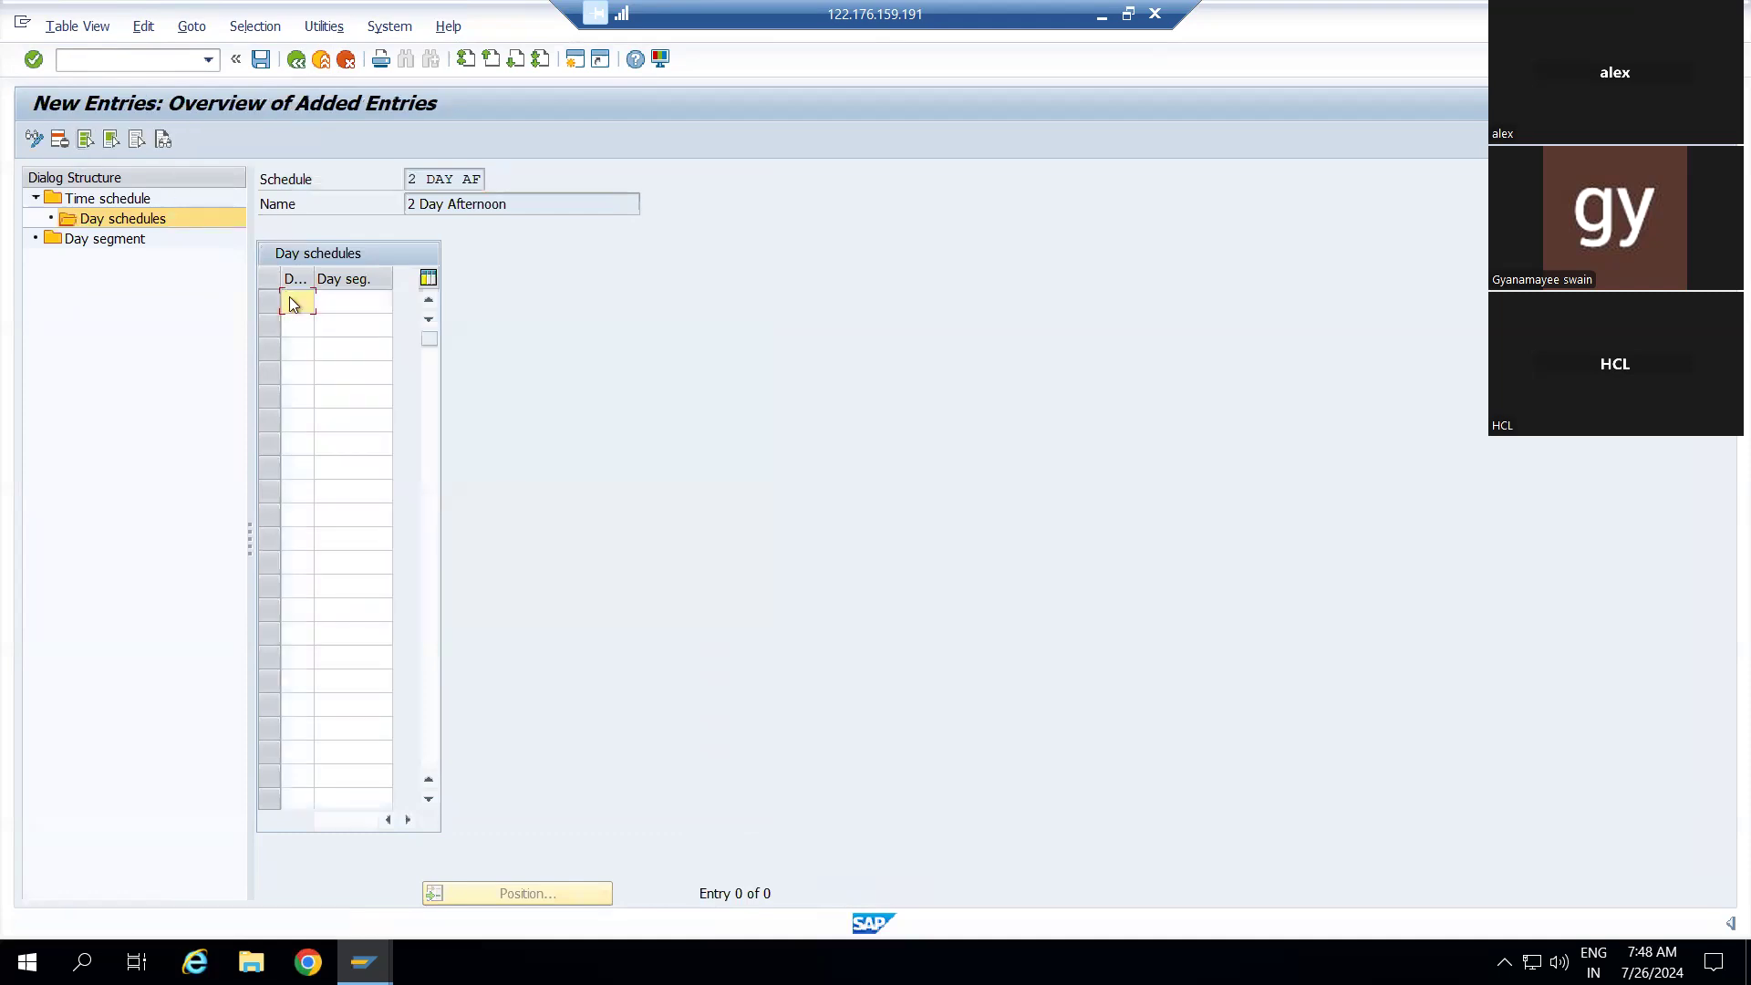
text(1)
click(337, 306)
click(400, 301)
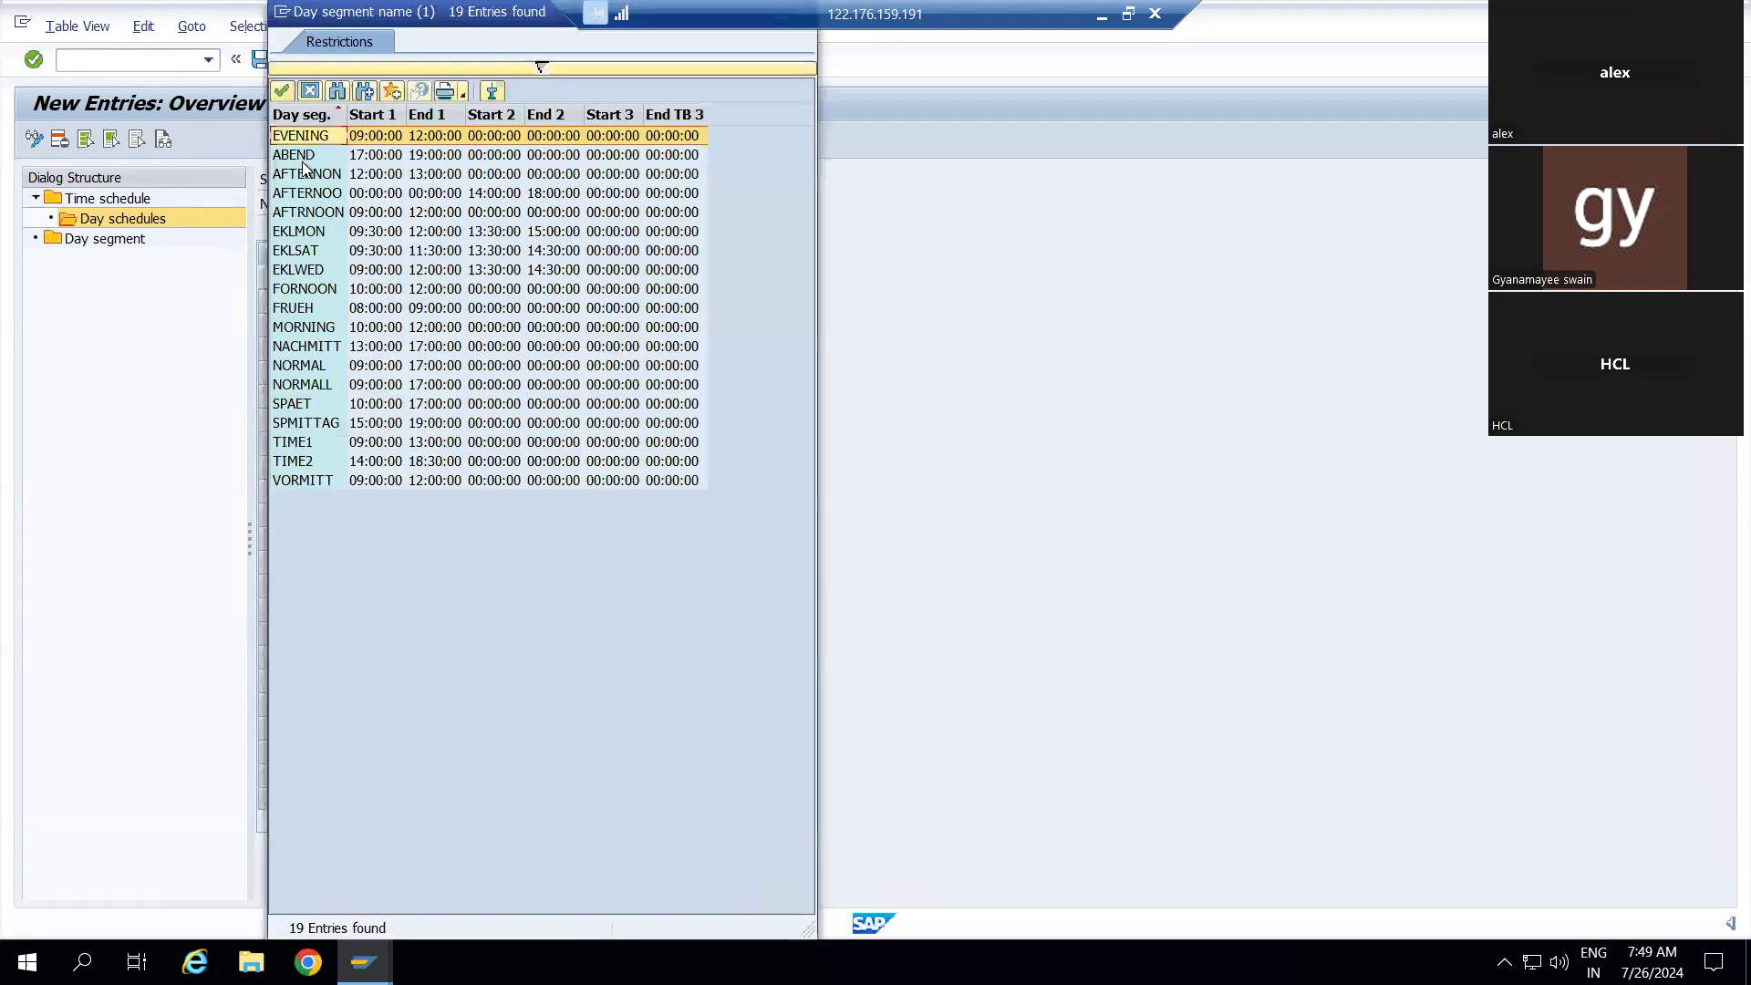
double_click(305, 176)
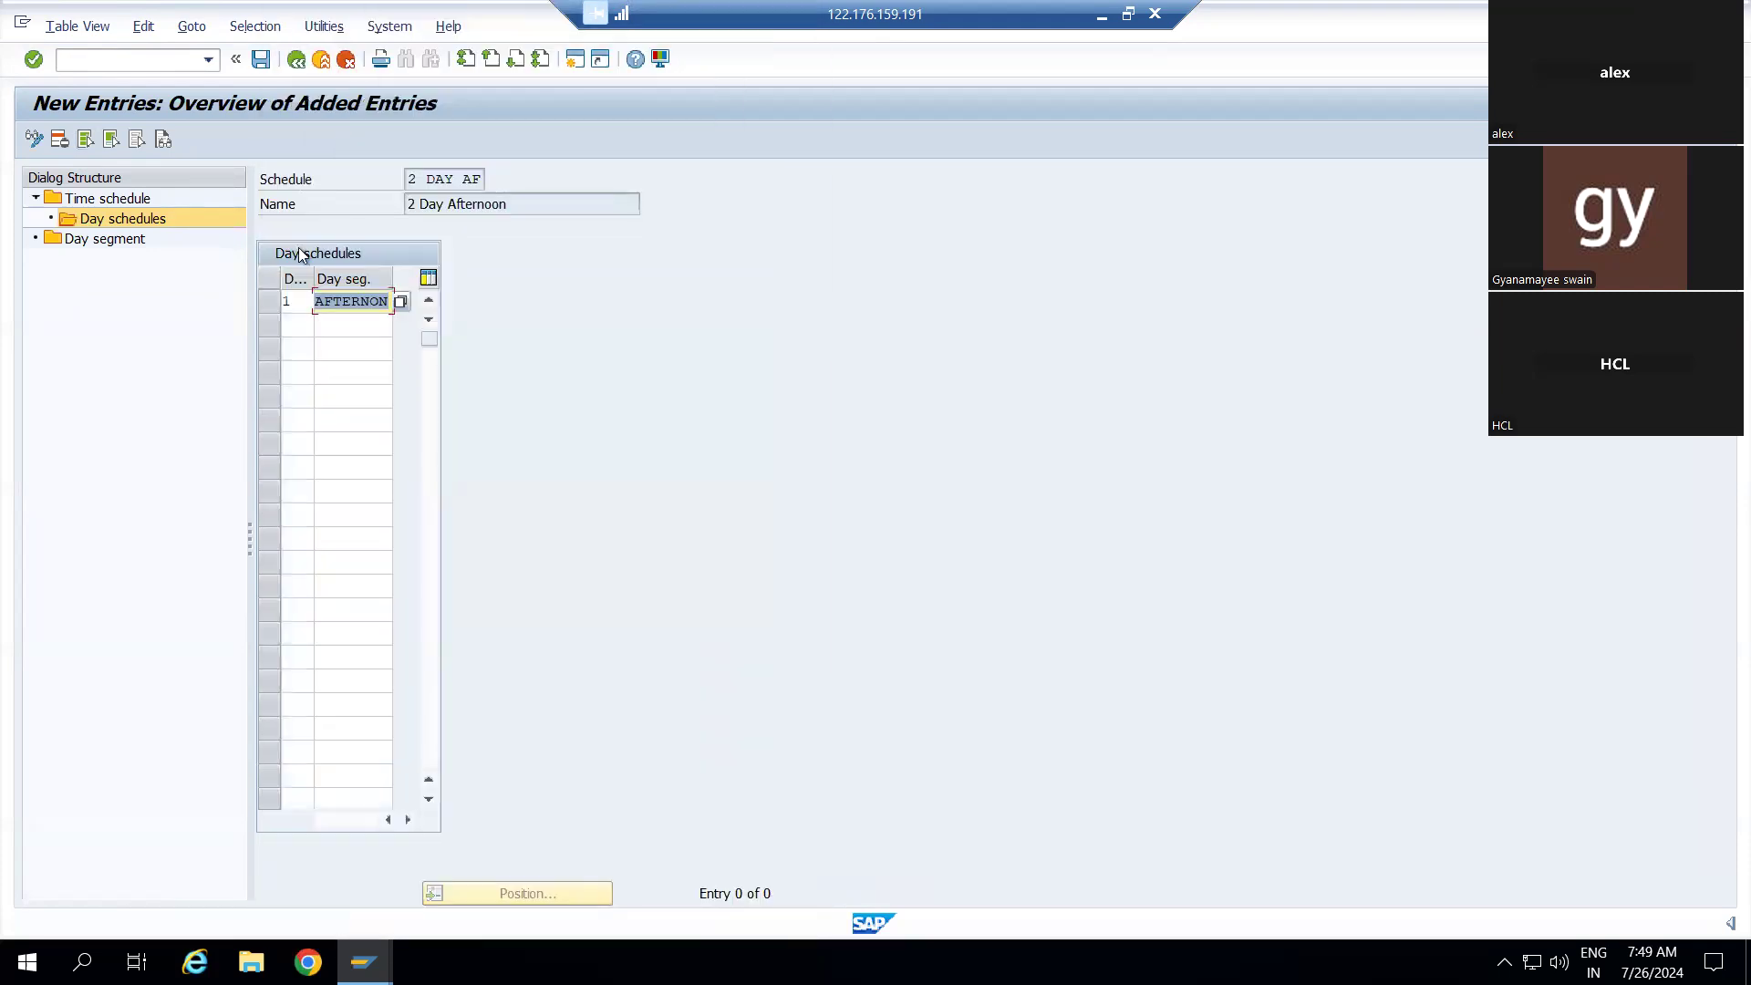
click(301, 322)
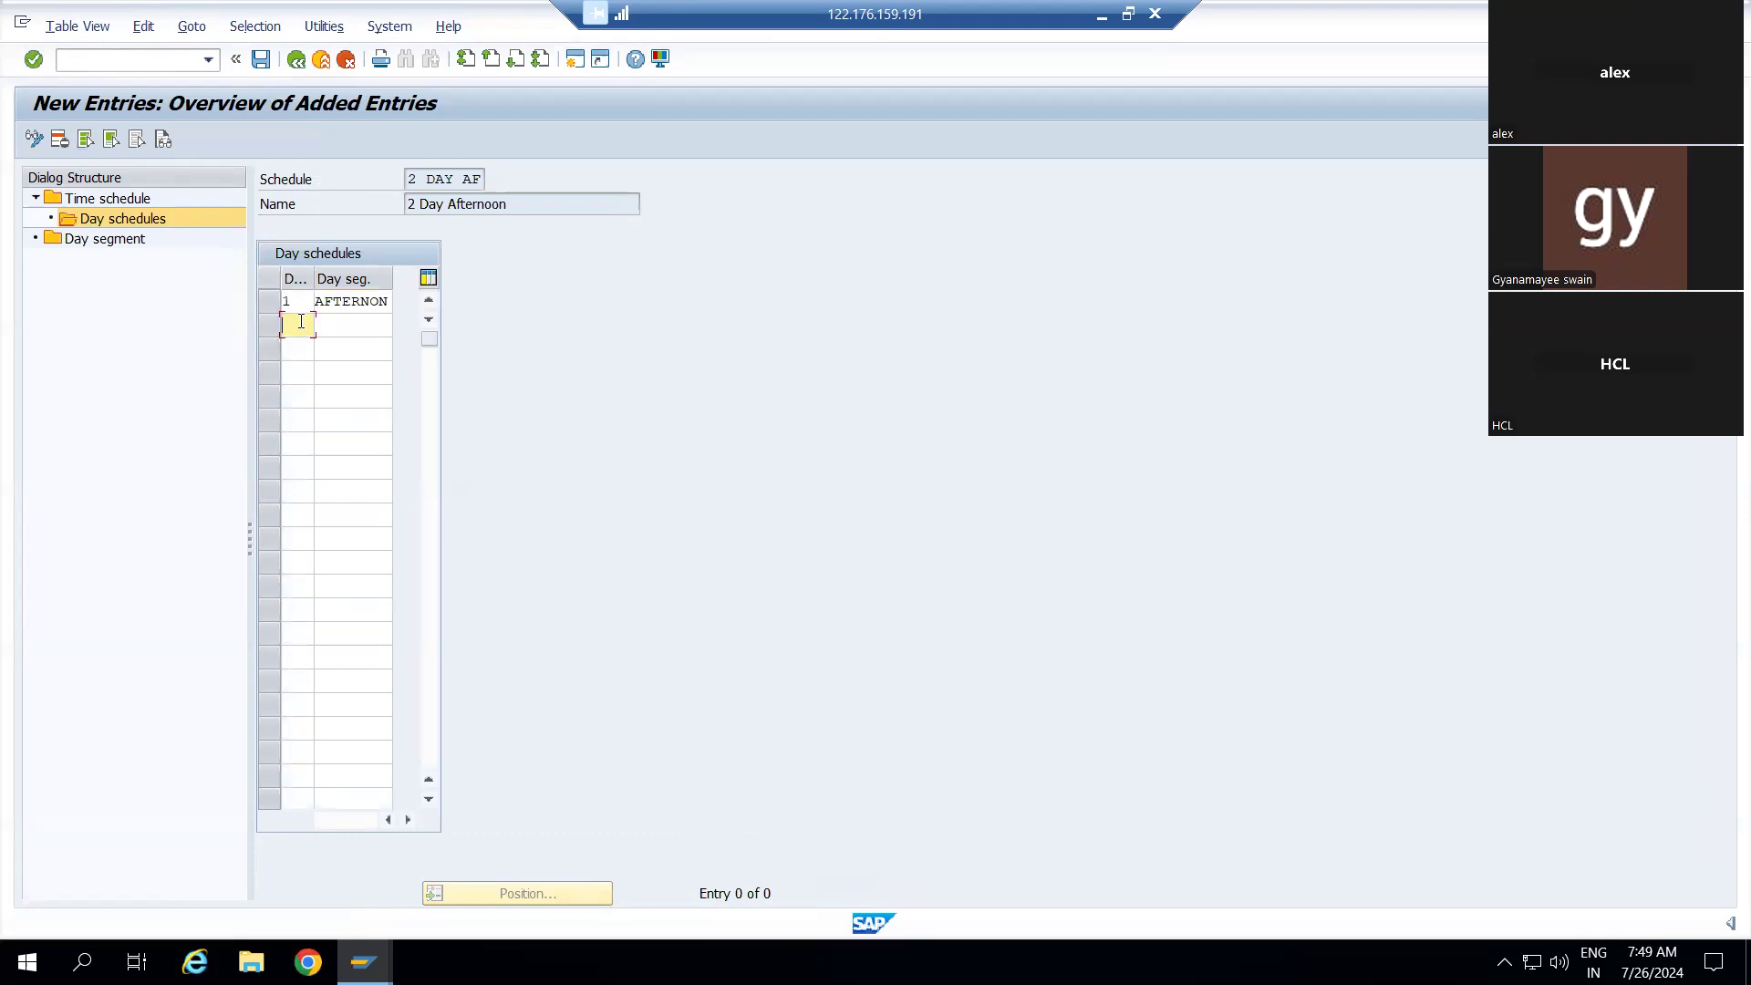
text(2)
click(327, 333)
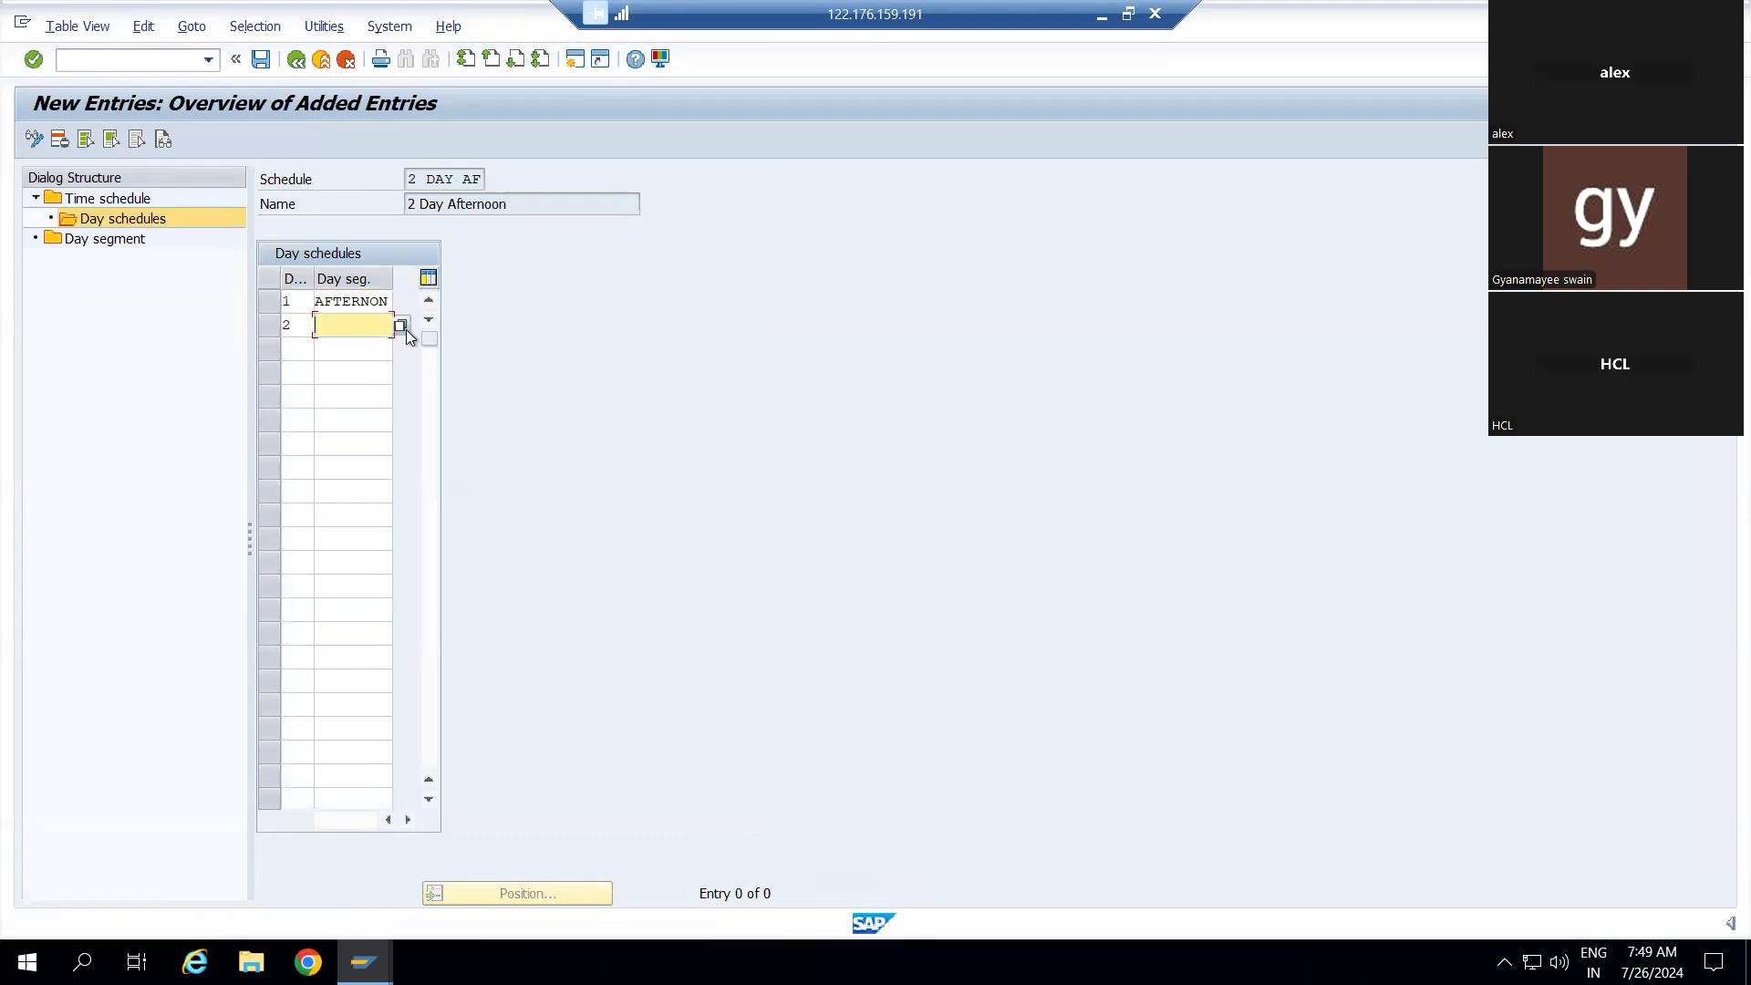
click(401, 326)
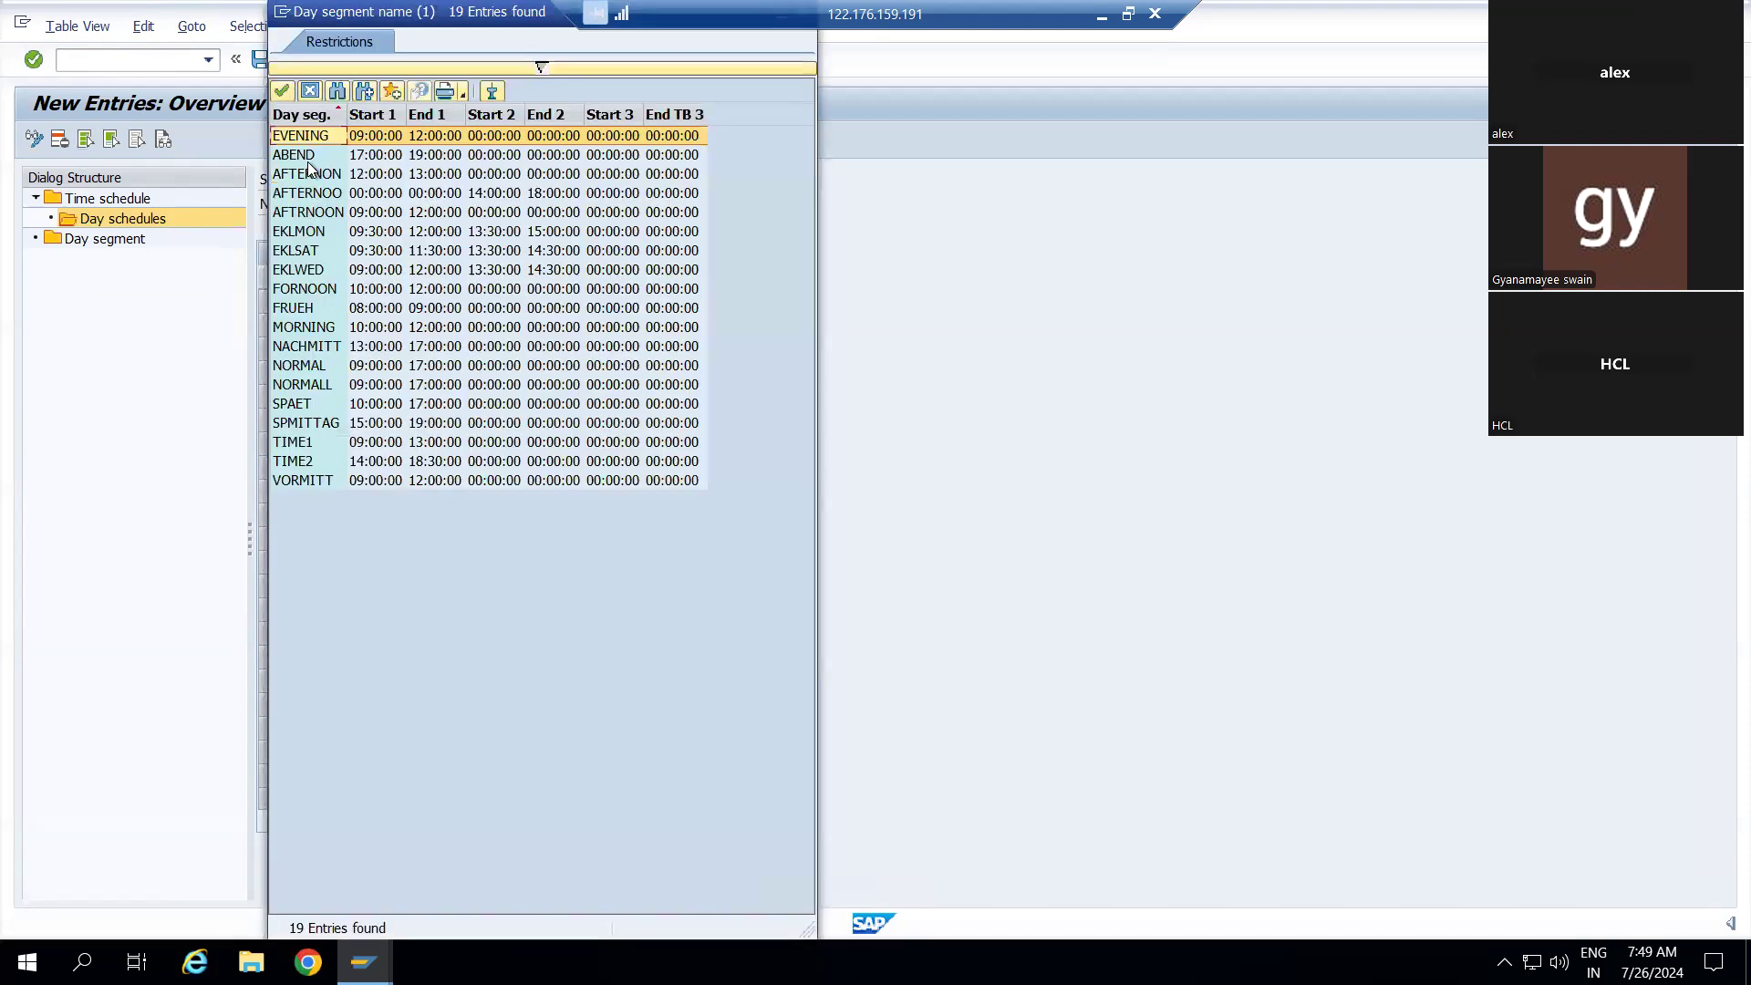
double_click(307, 173)
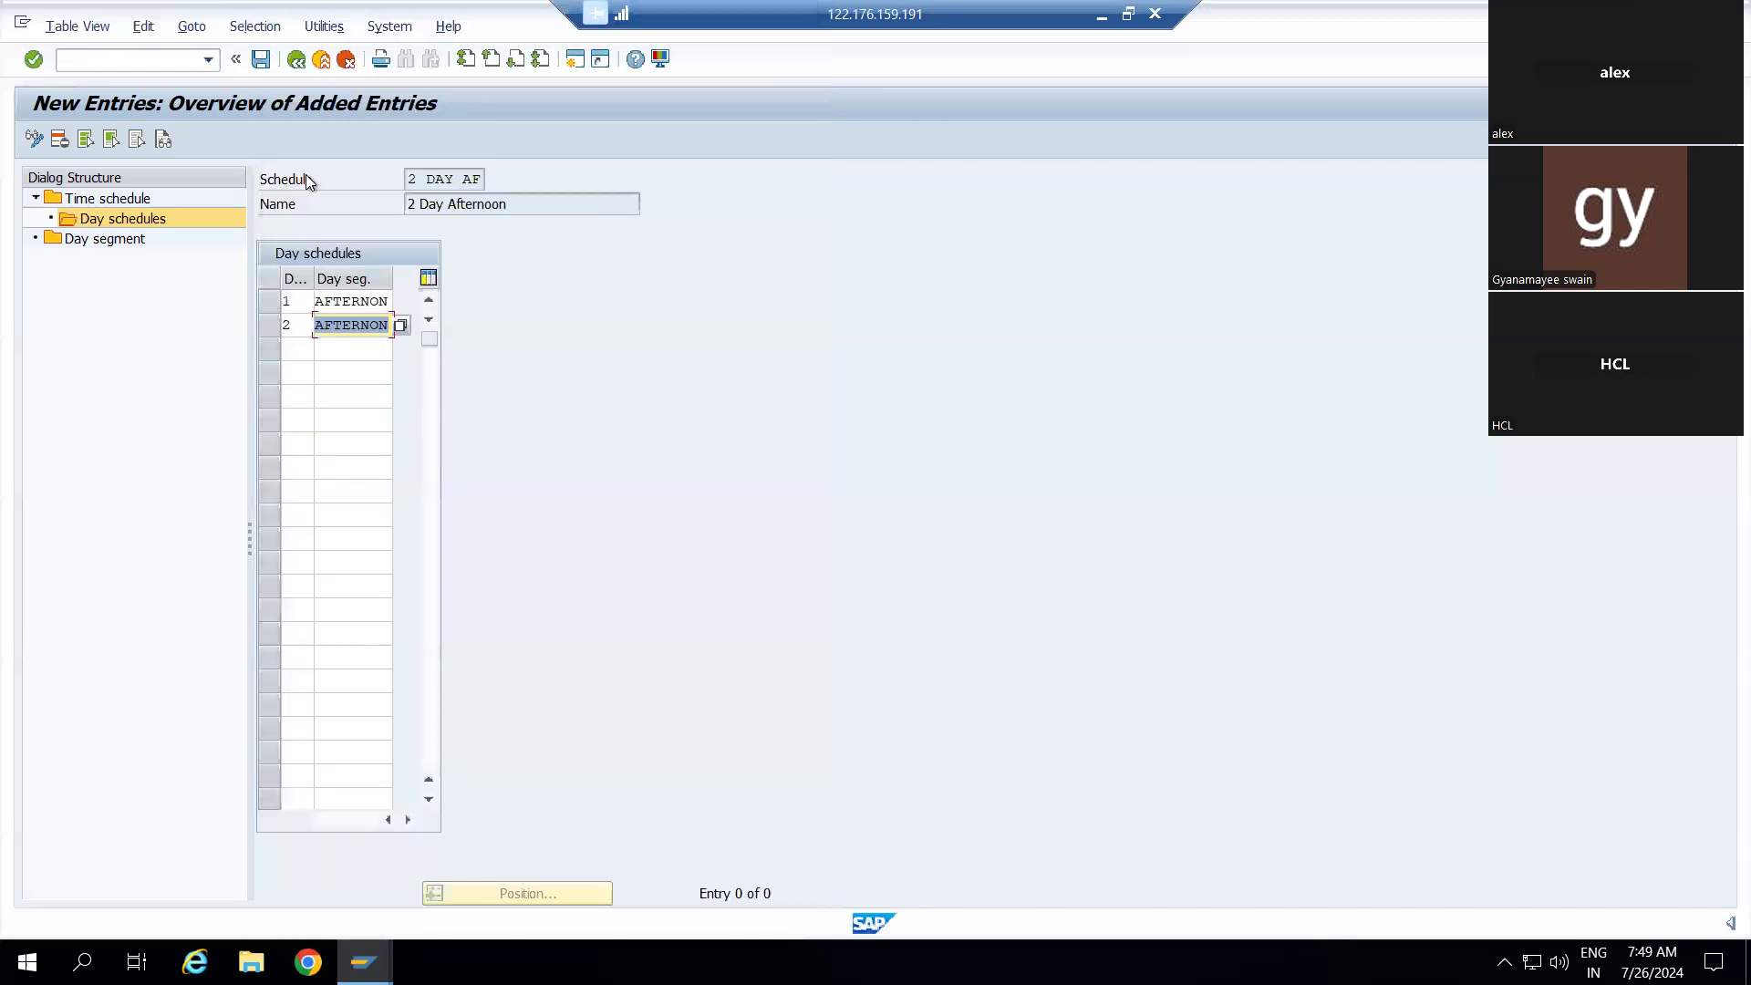
Save the entries under the customizing request and display the 19-segment Day segment overview
click(262, 60)
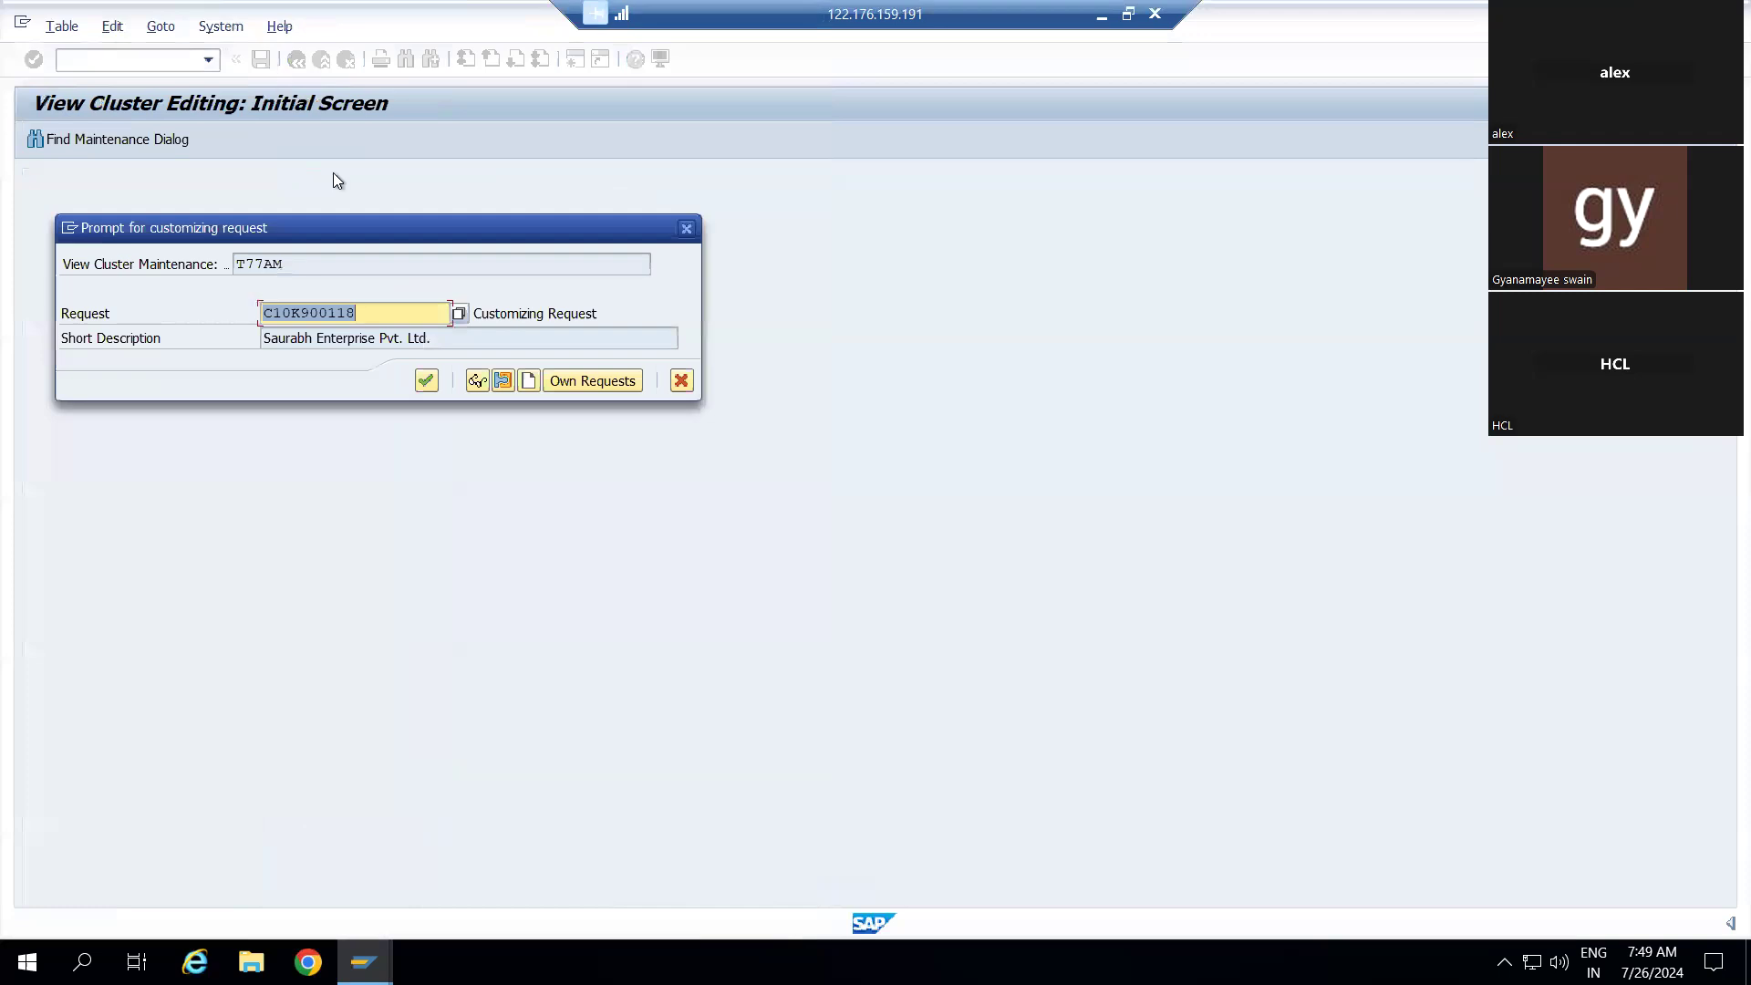
click(433, 382)
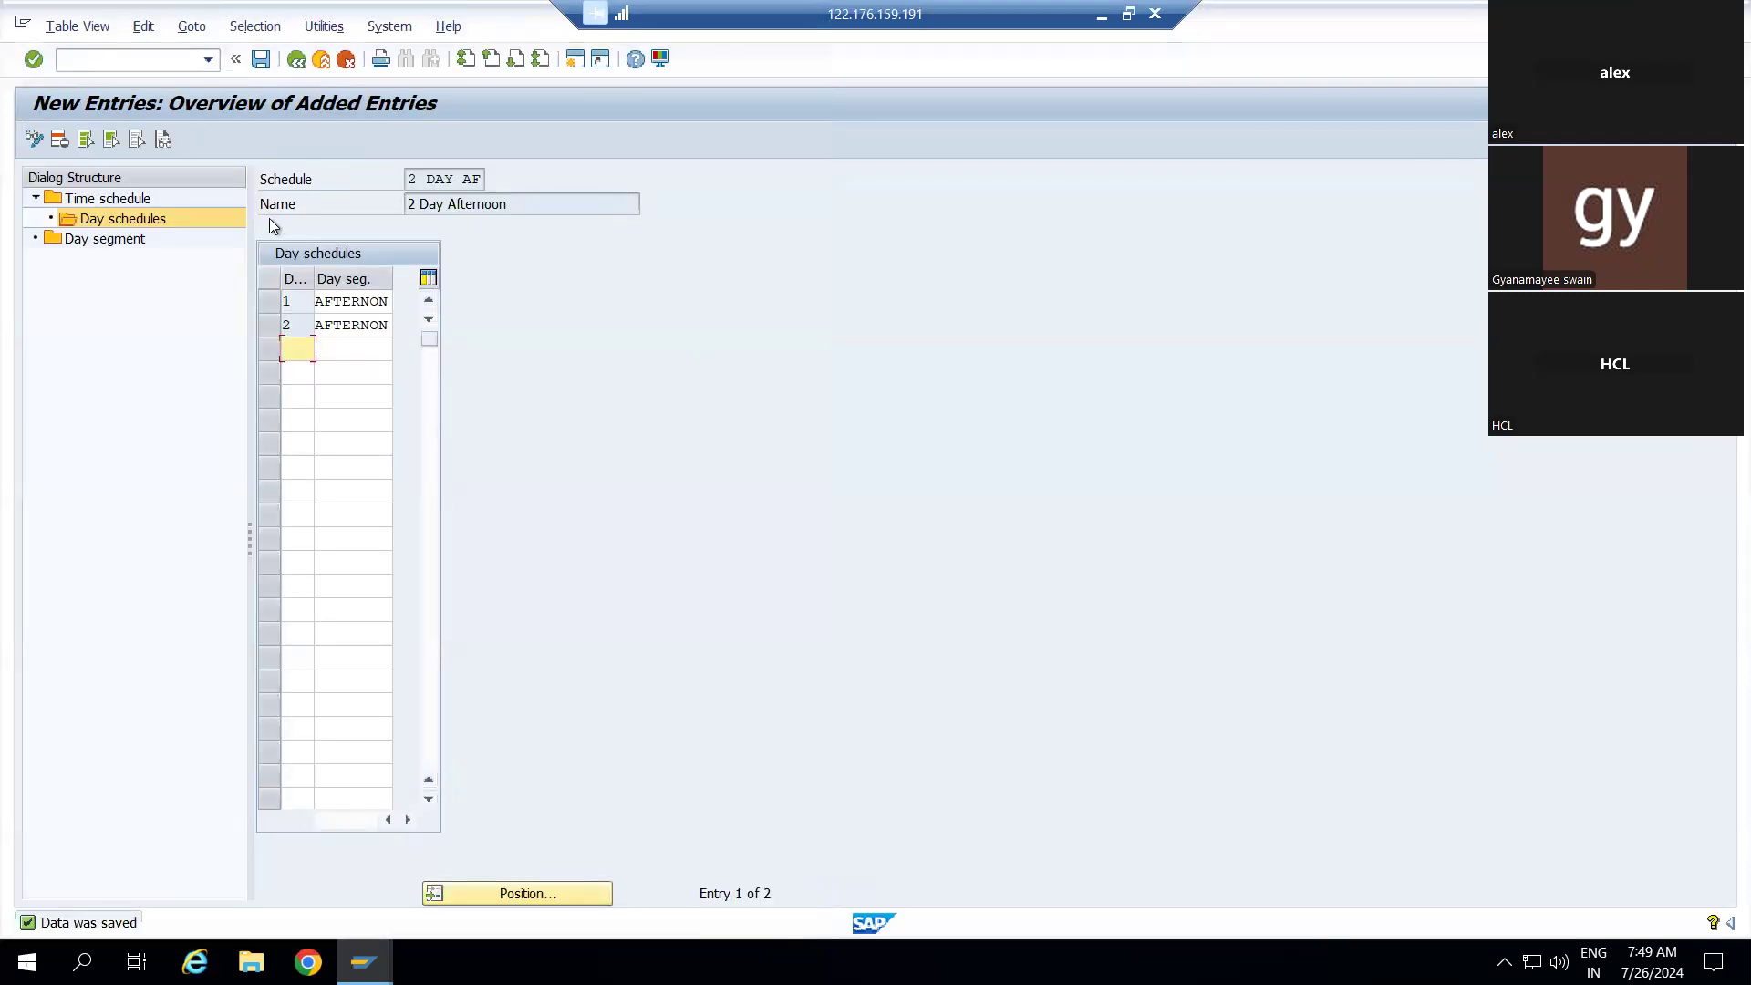
click(112, 240)
double_click(112, 240)
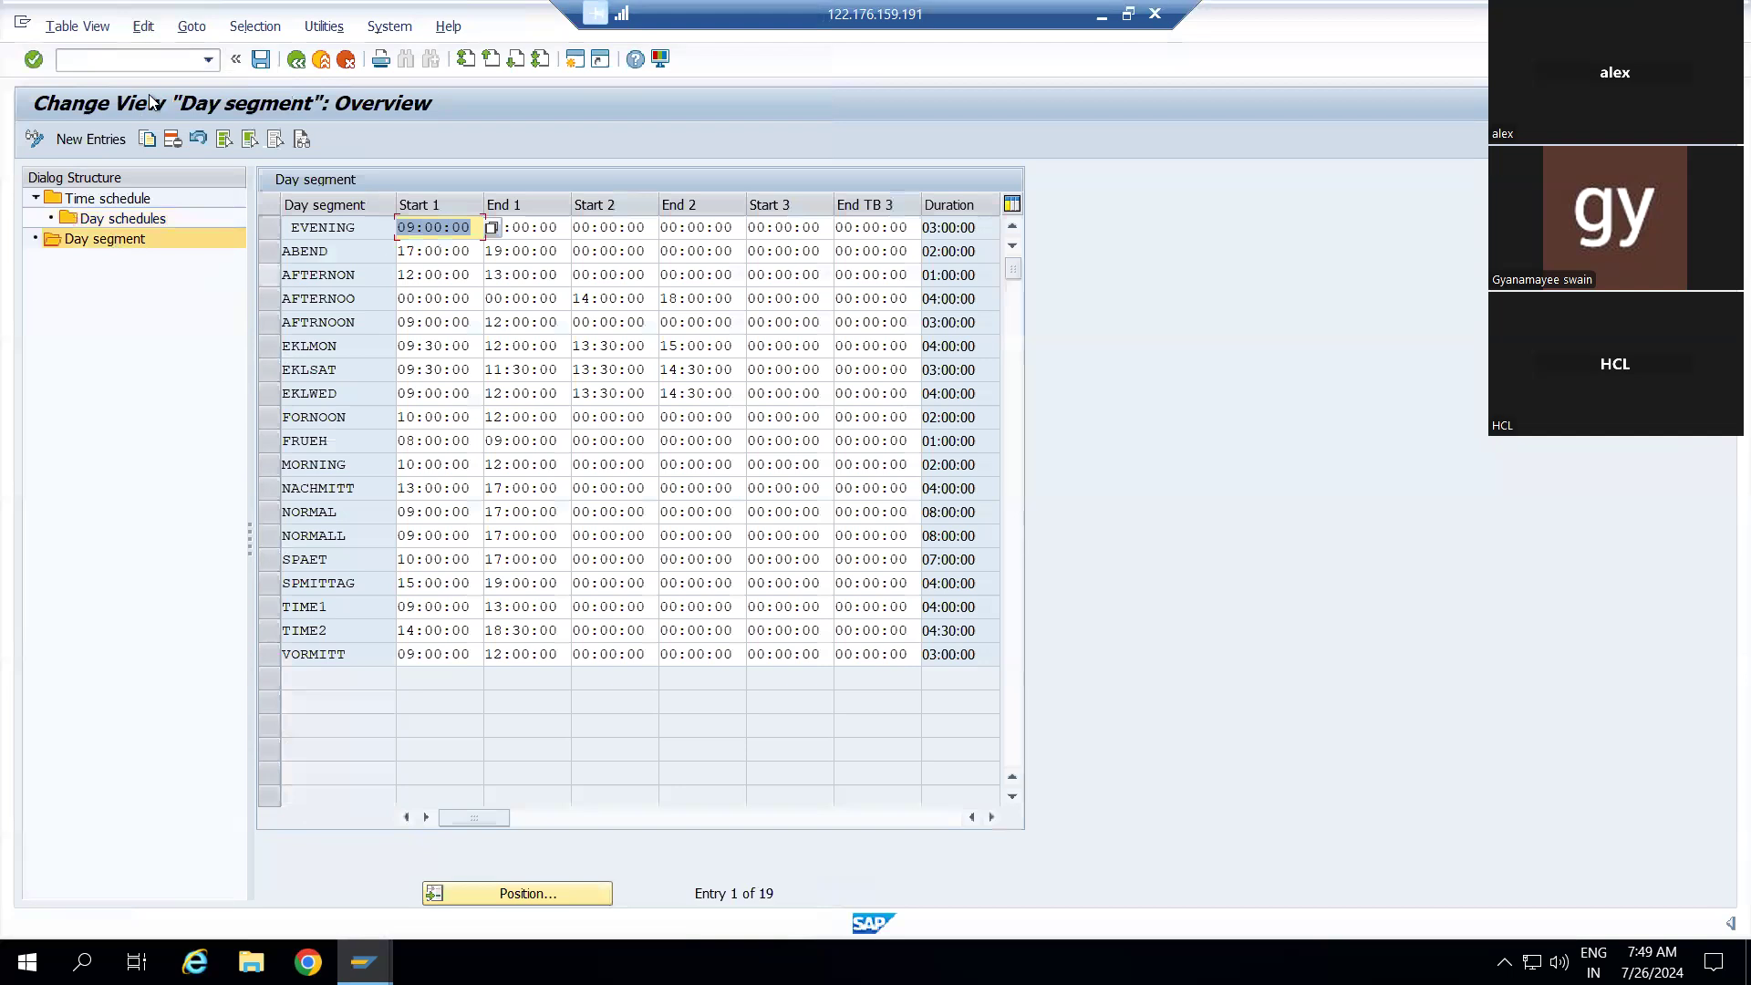
Abandon the new day segment and back out to the schedule list showing 2 DAY AF
click(90, 139)
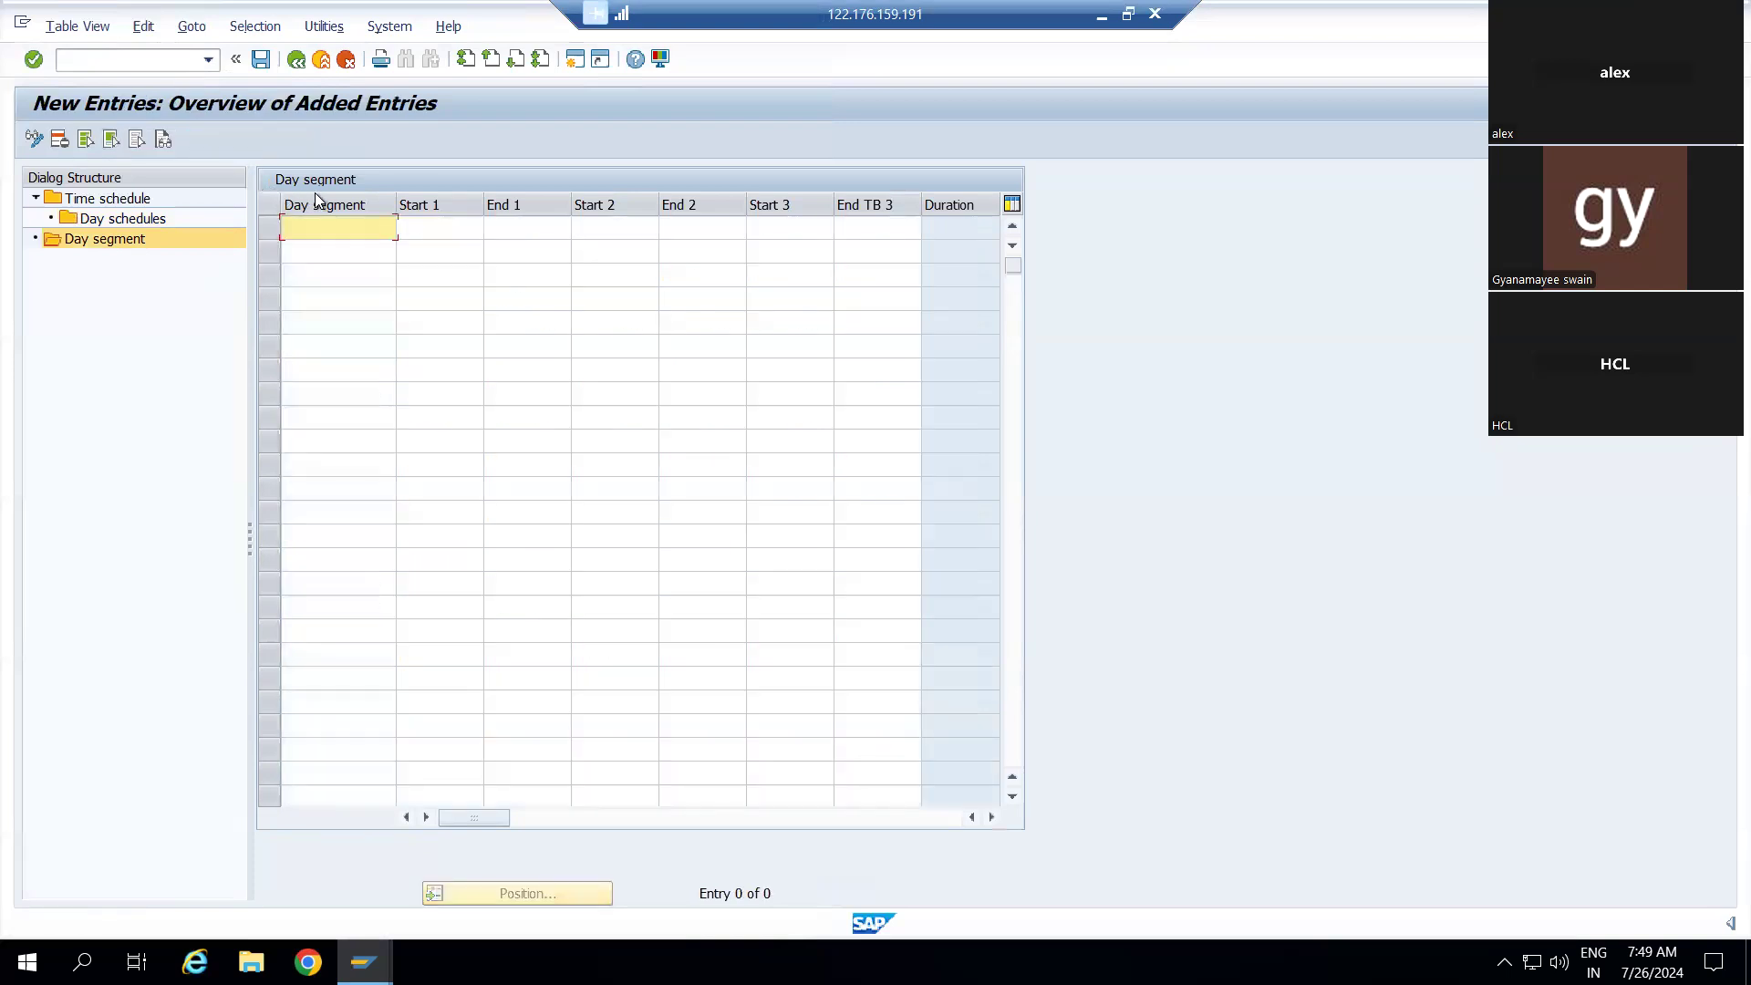
click(297, 61)
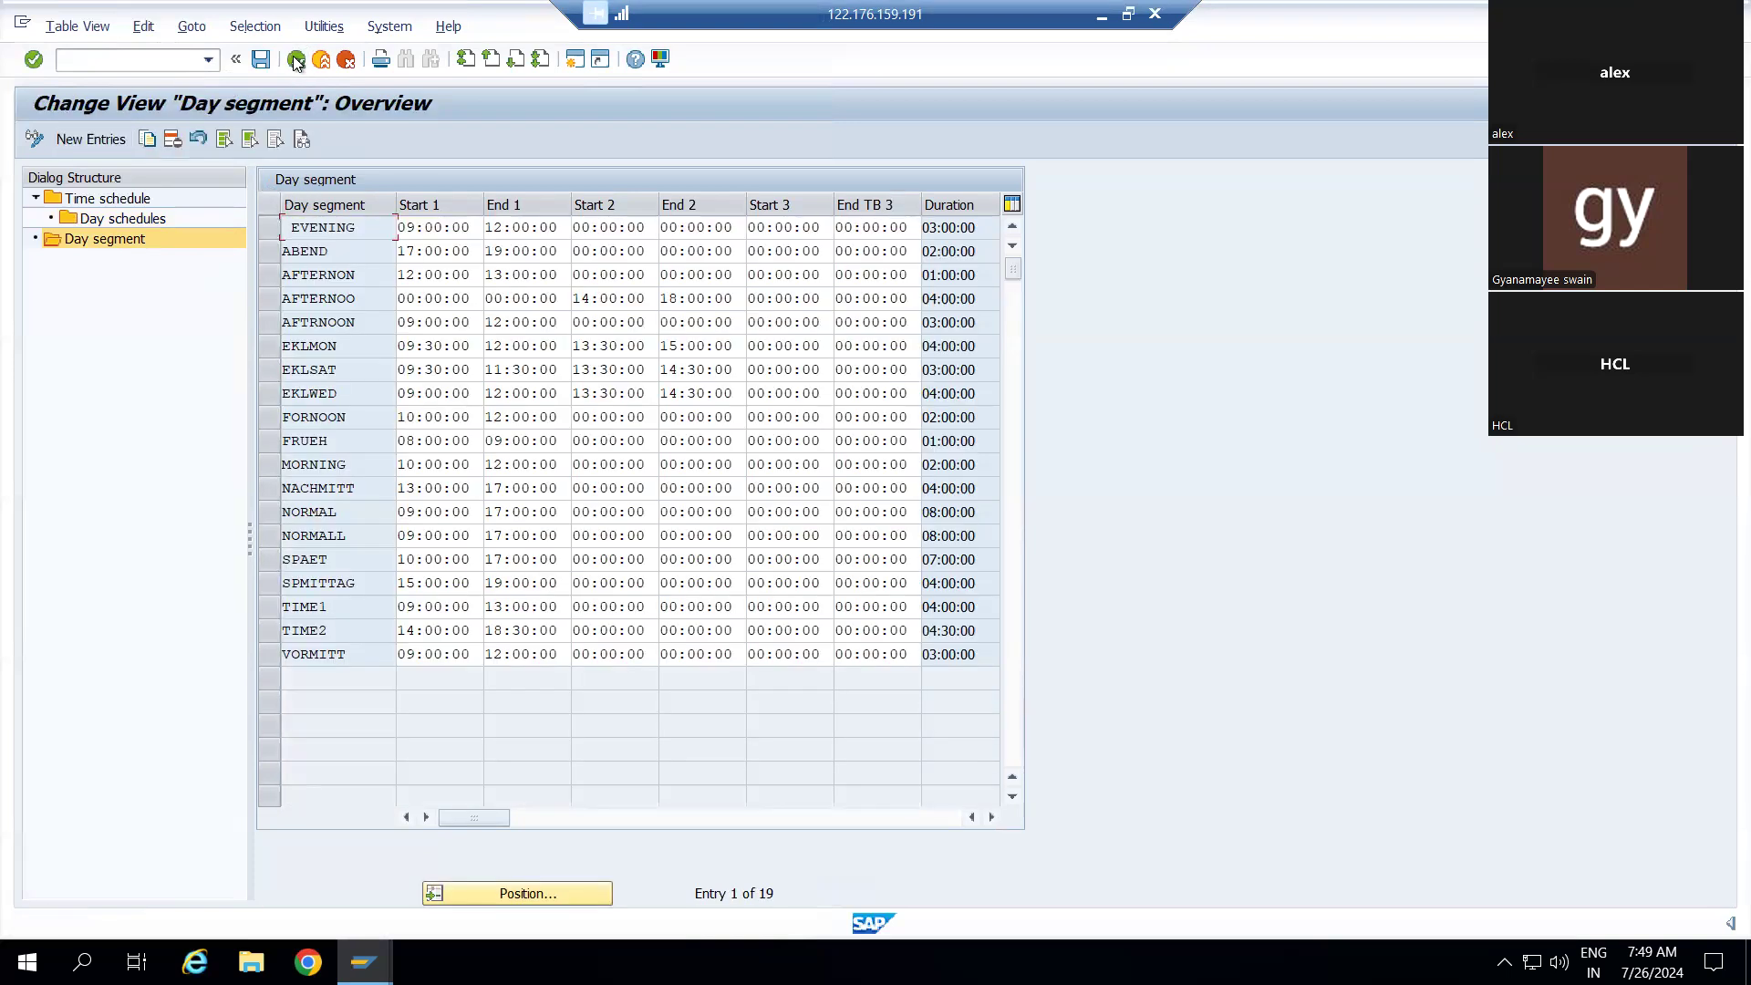
click(297, 60)
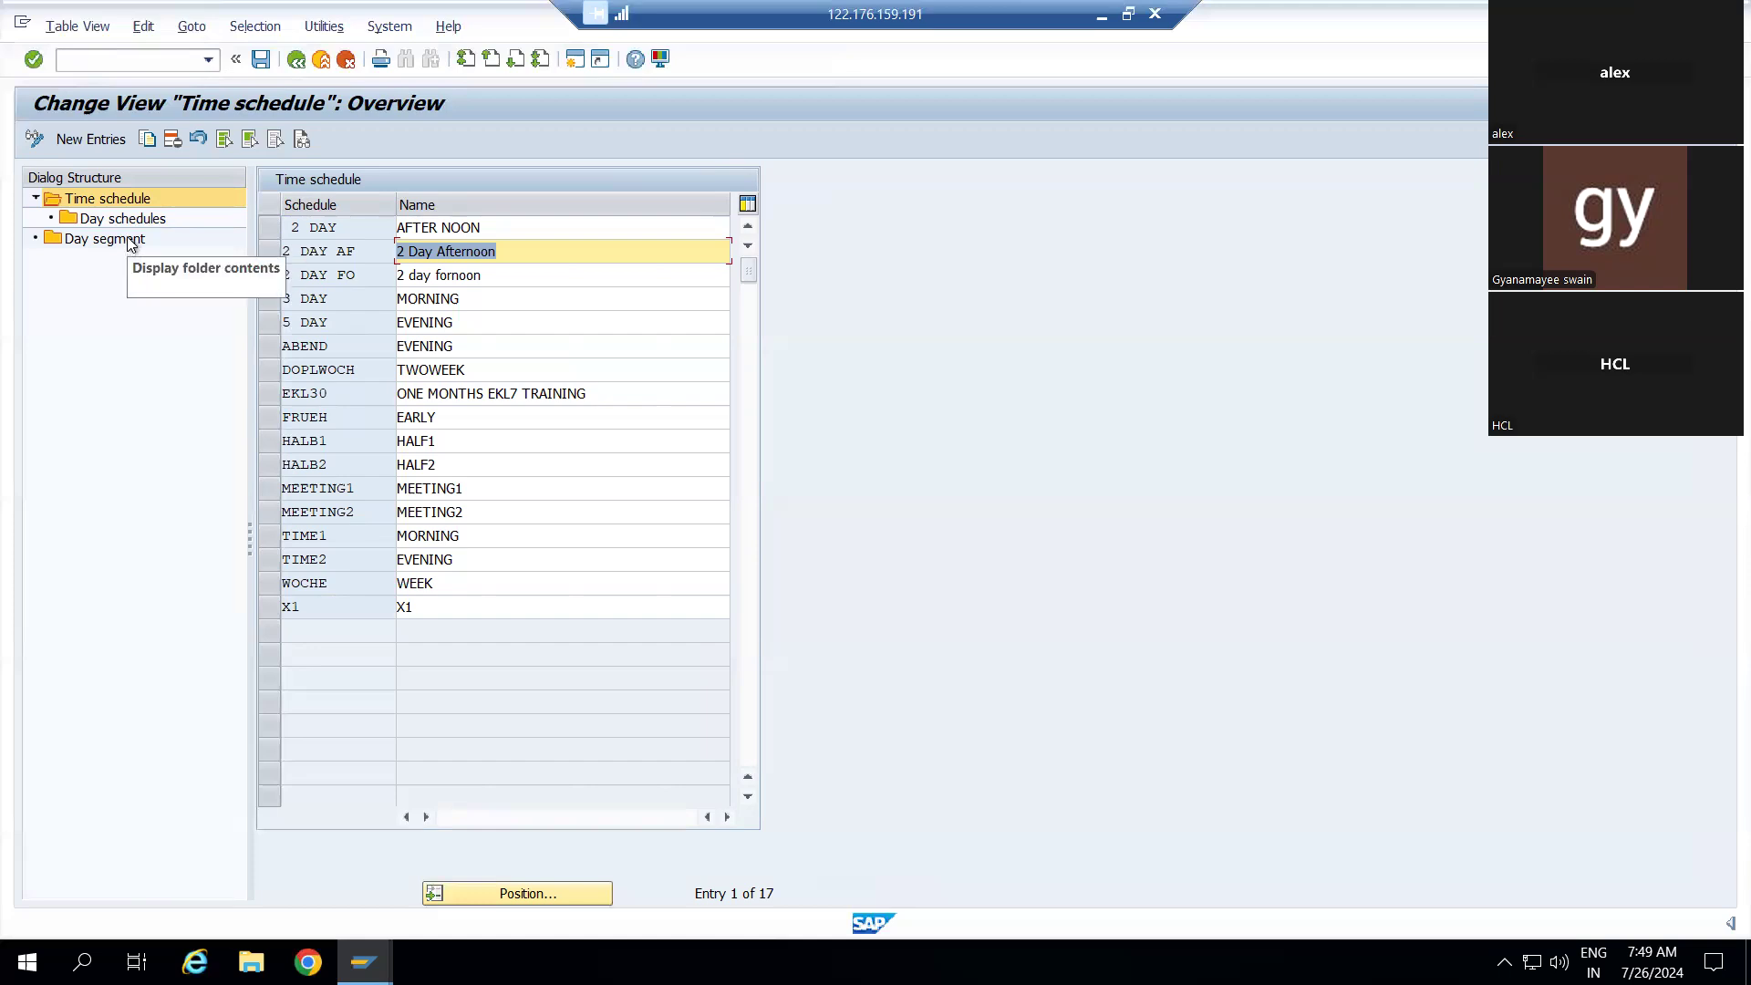
Open location maintenance, list all existing locations, then start creating location 50001459
click(294, 60)
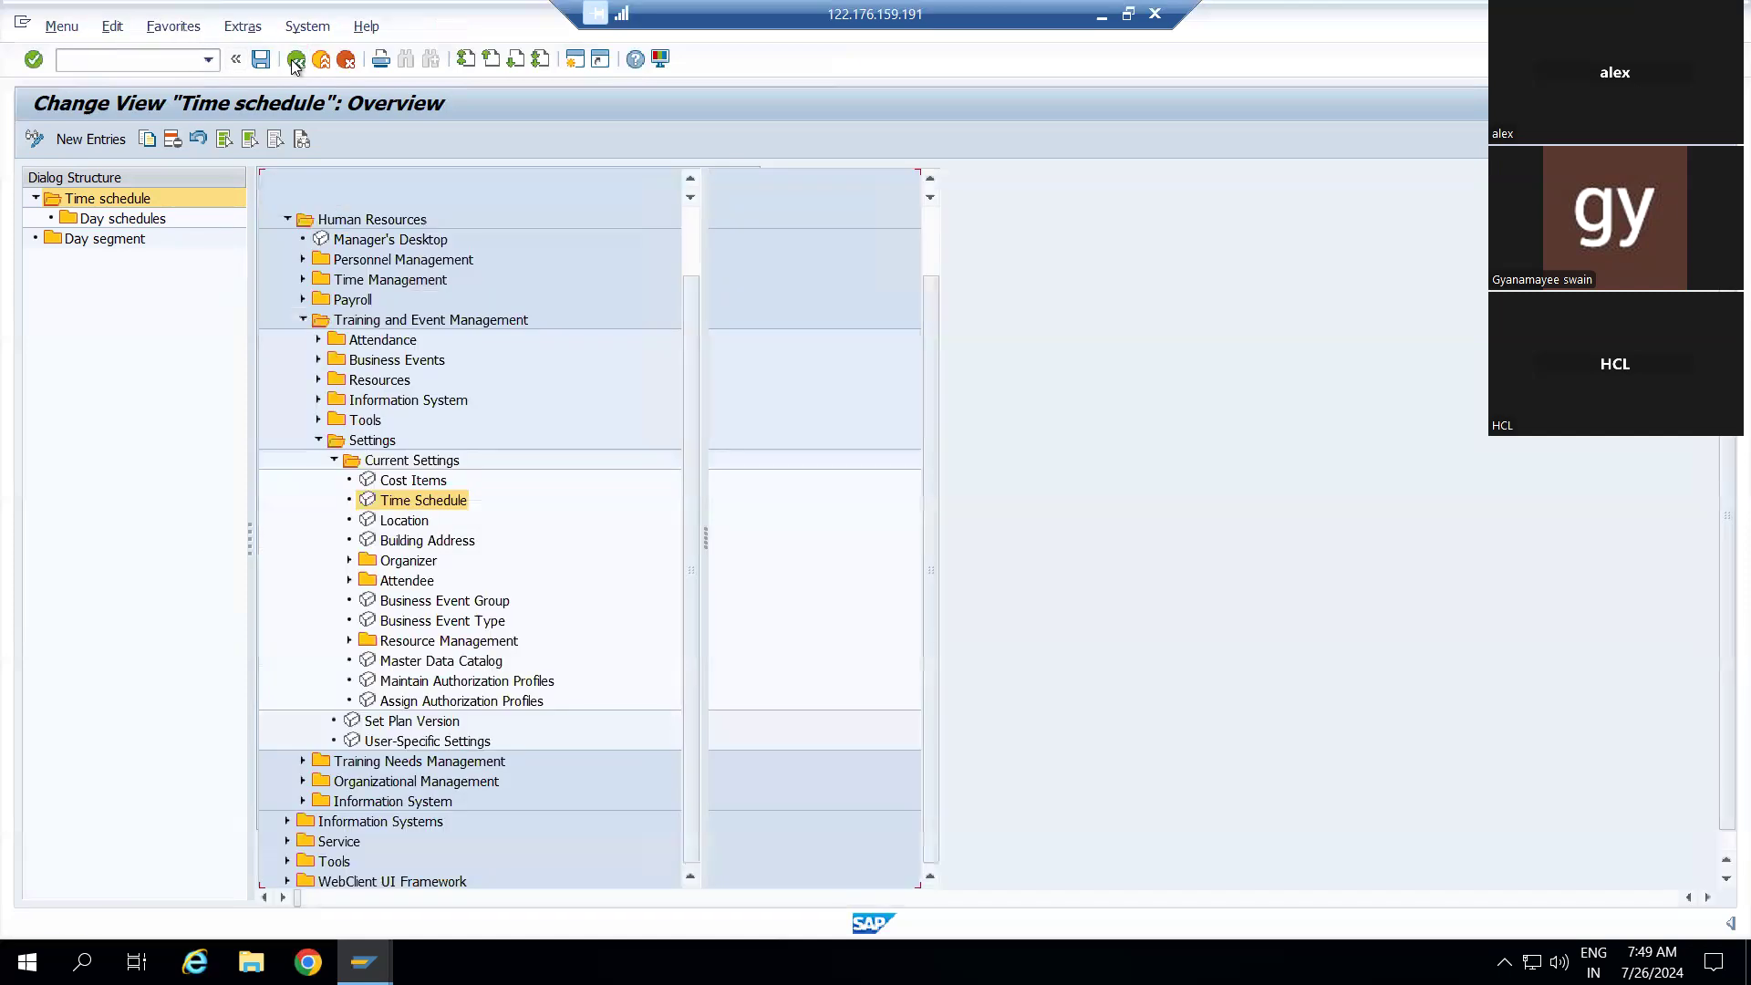
click(174, 521)
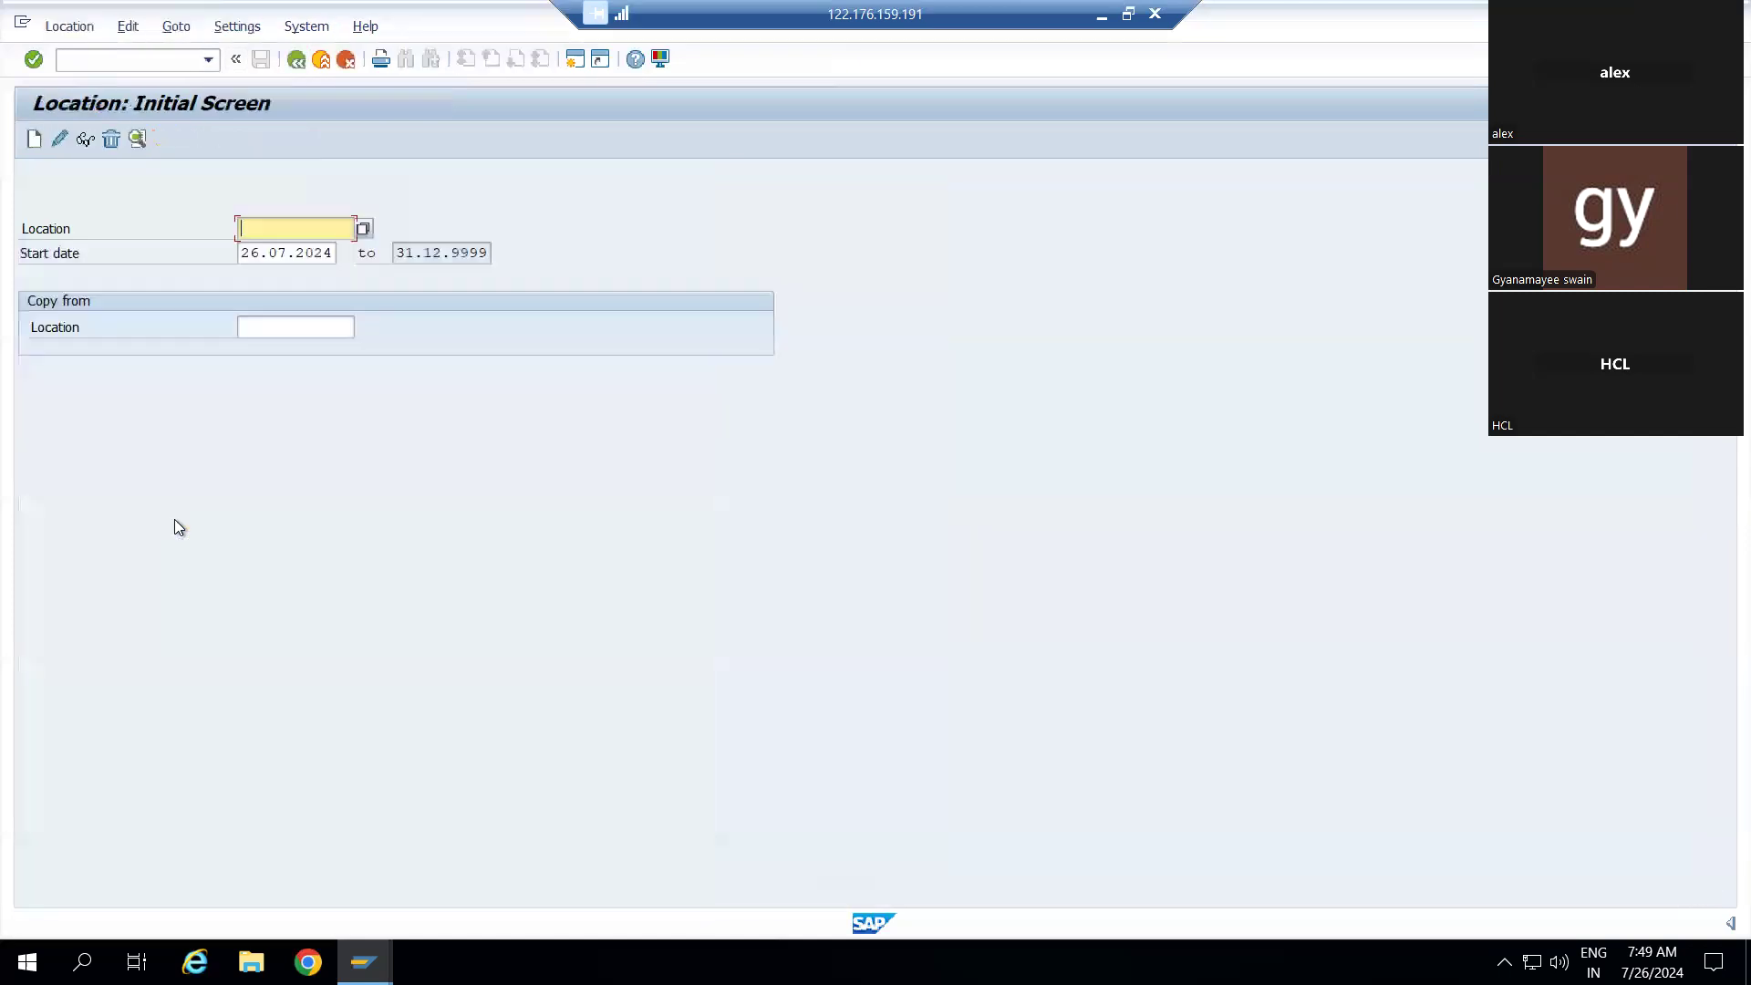
click(363, 228)
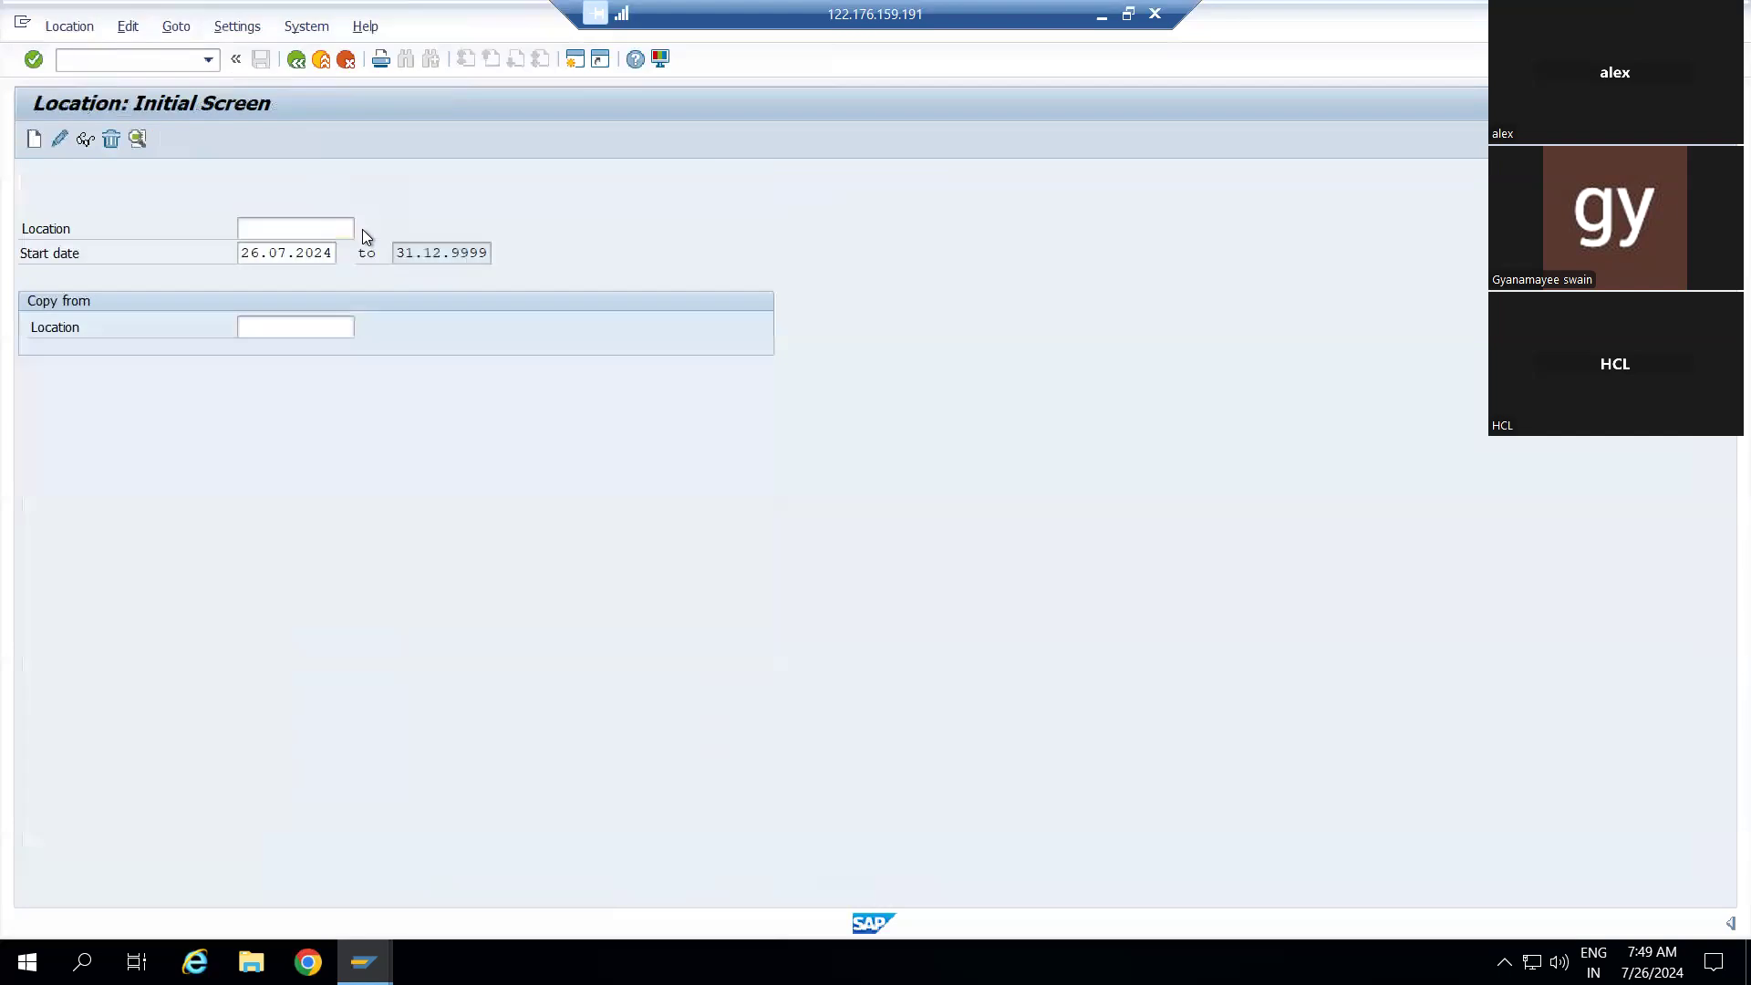
click(524, 186)
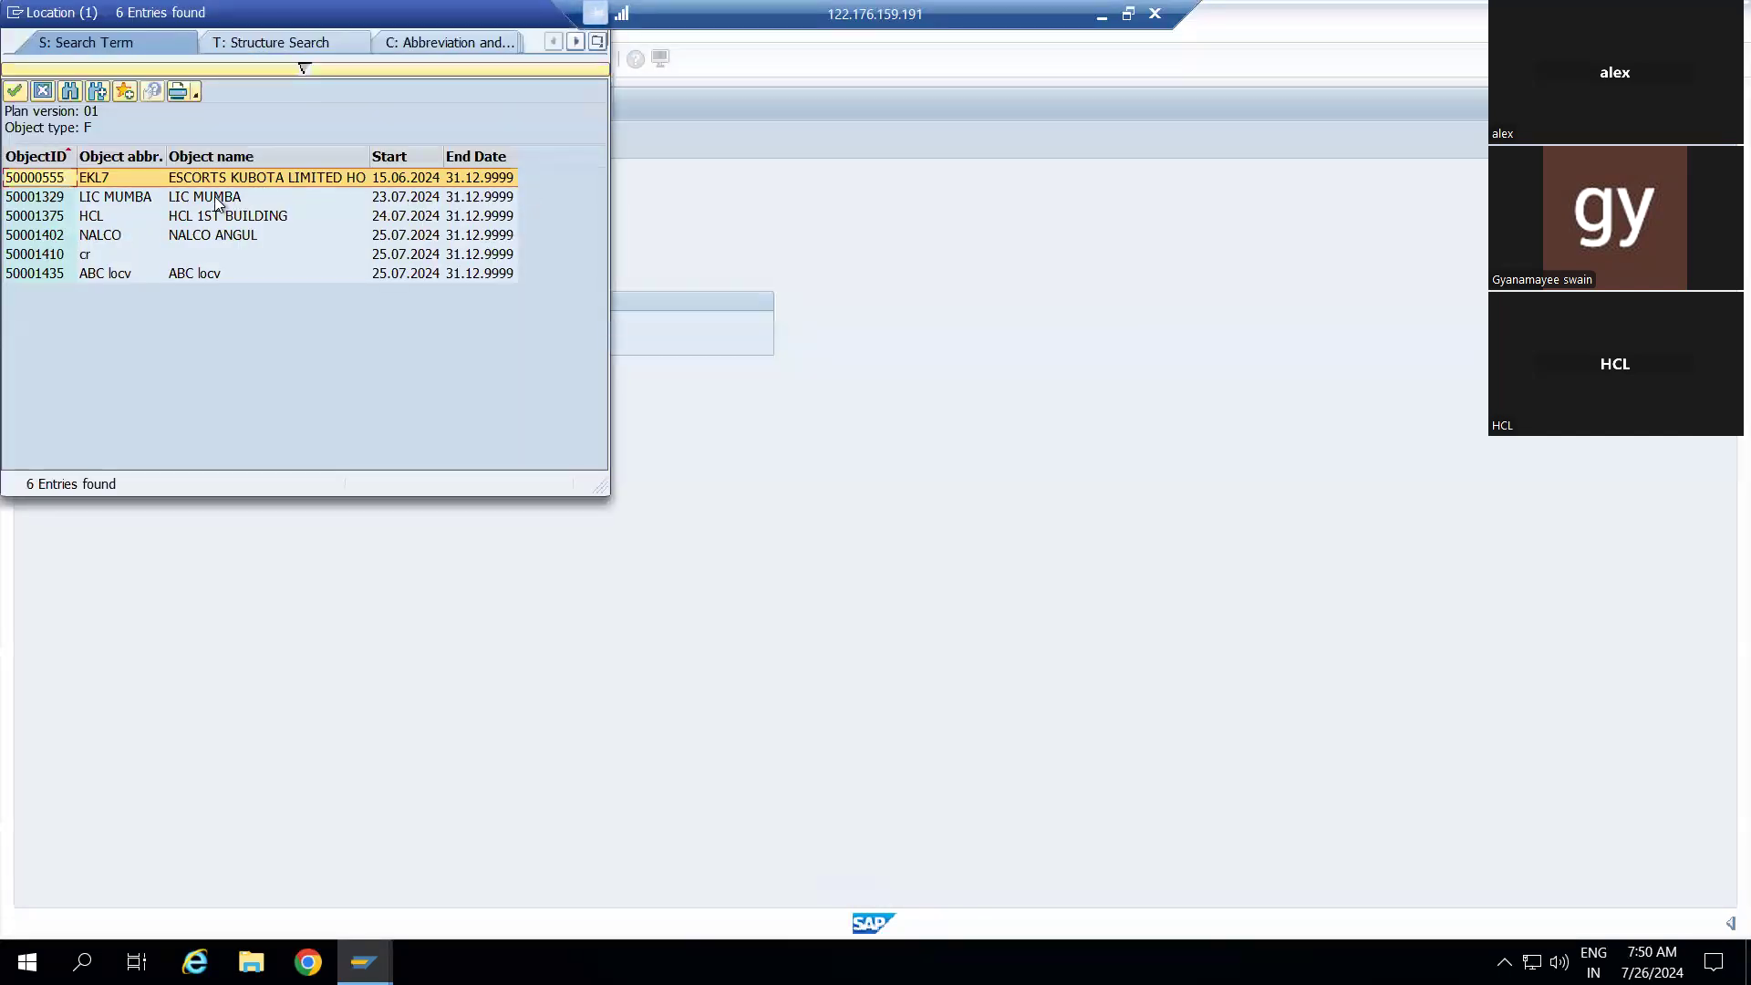
click(46, 89)
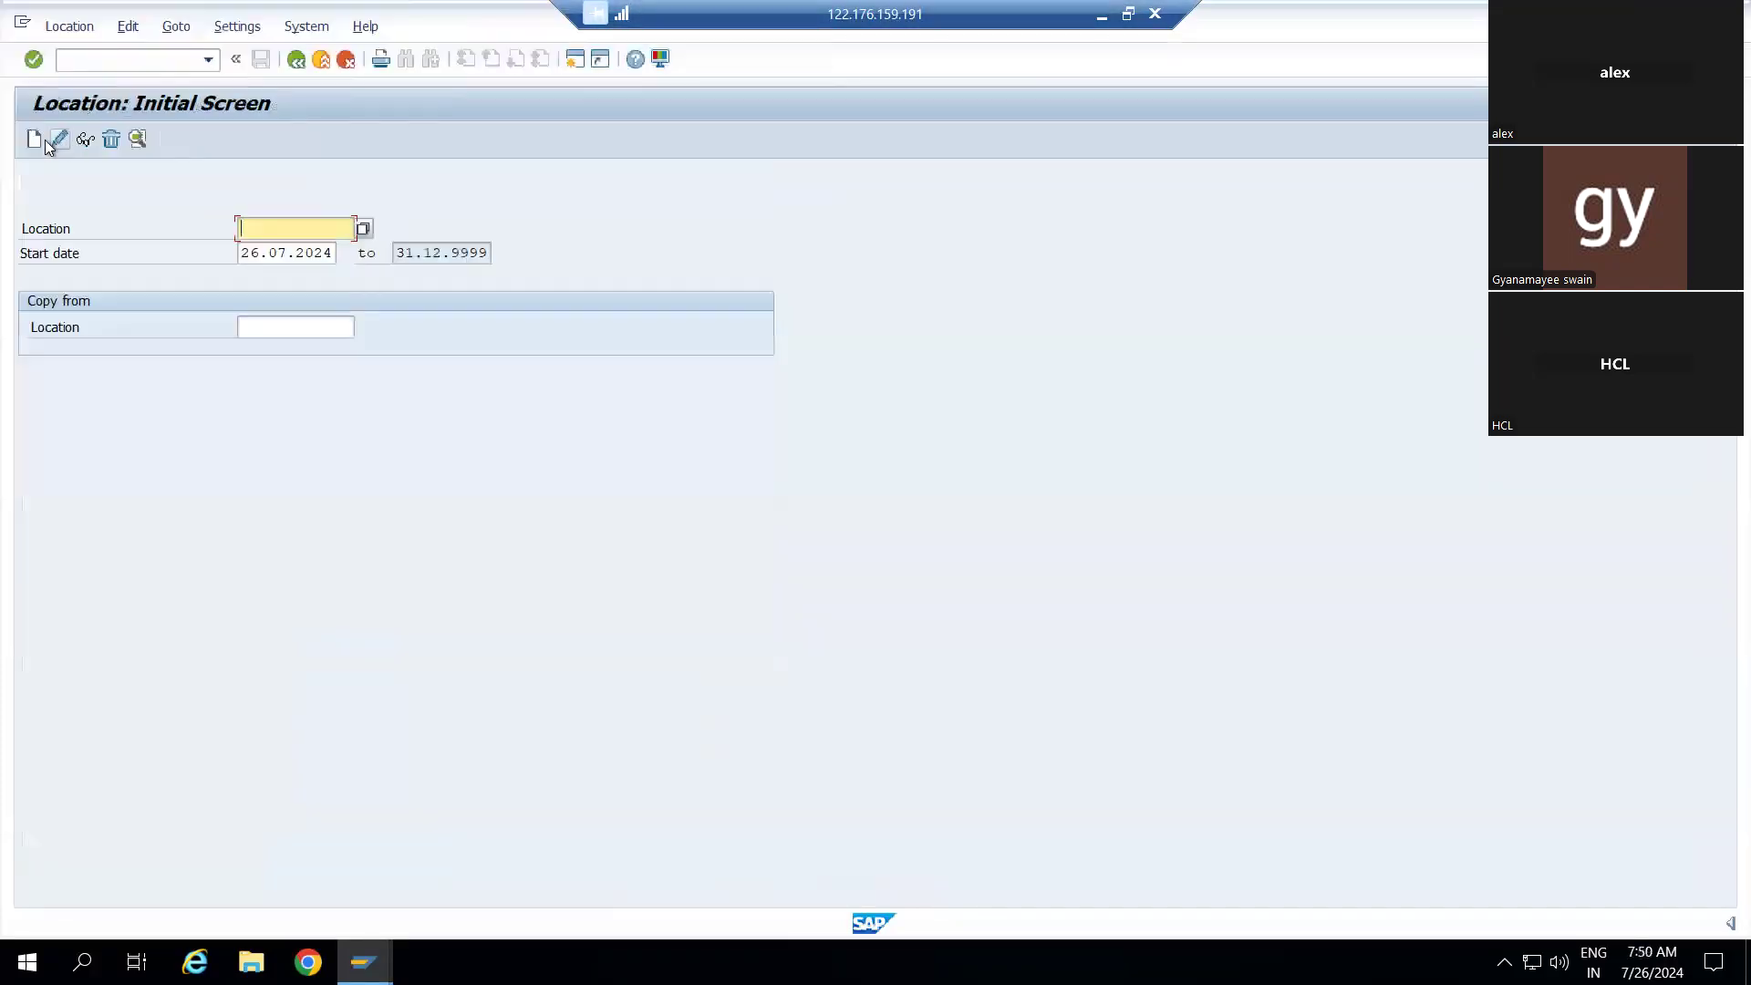
click(35, 140)
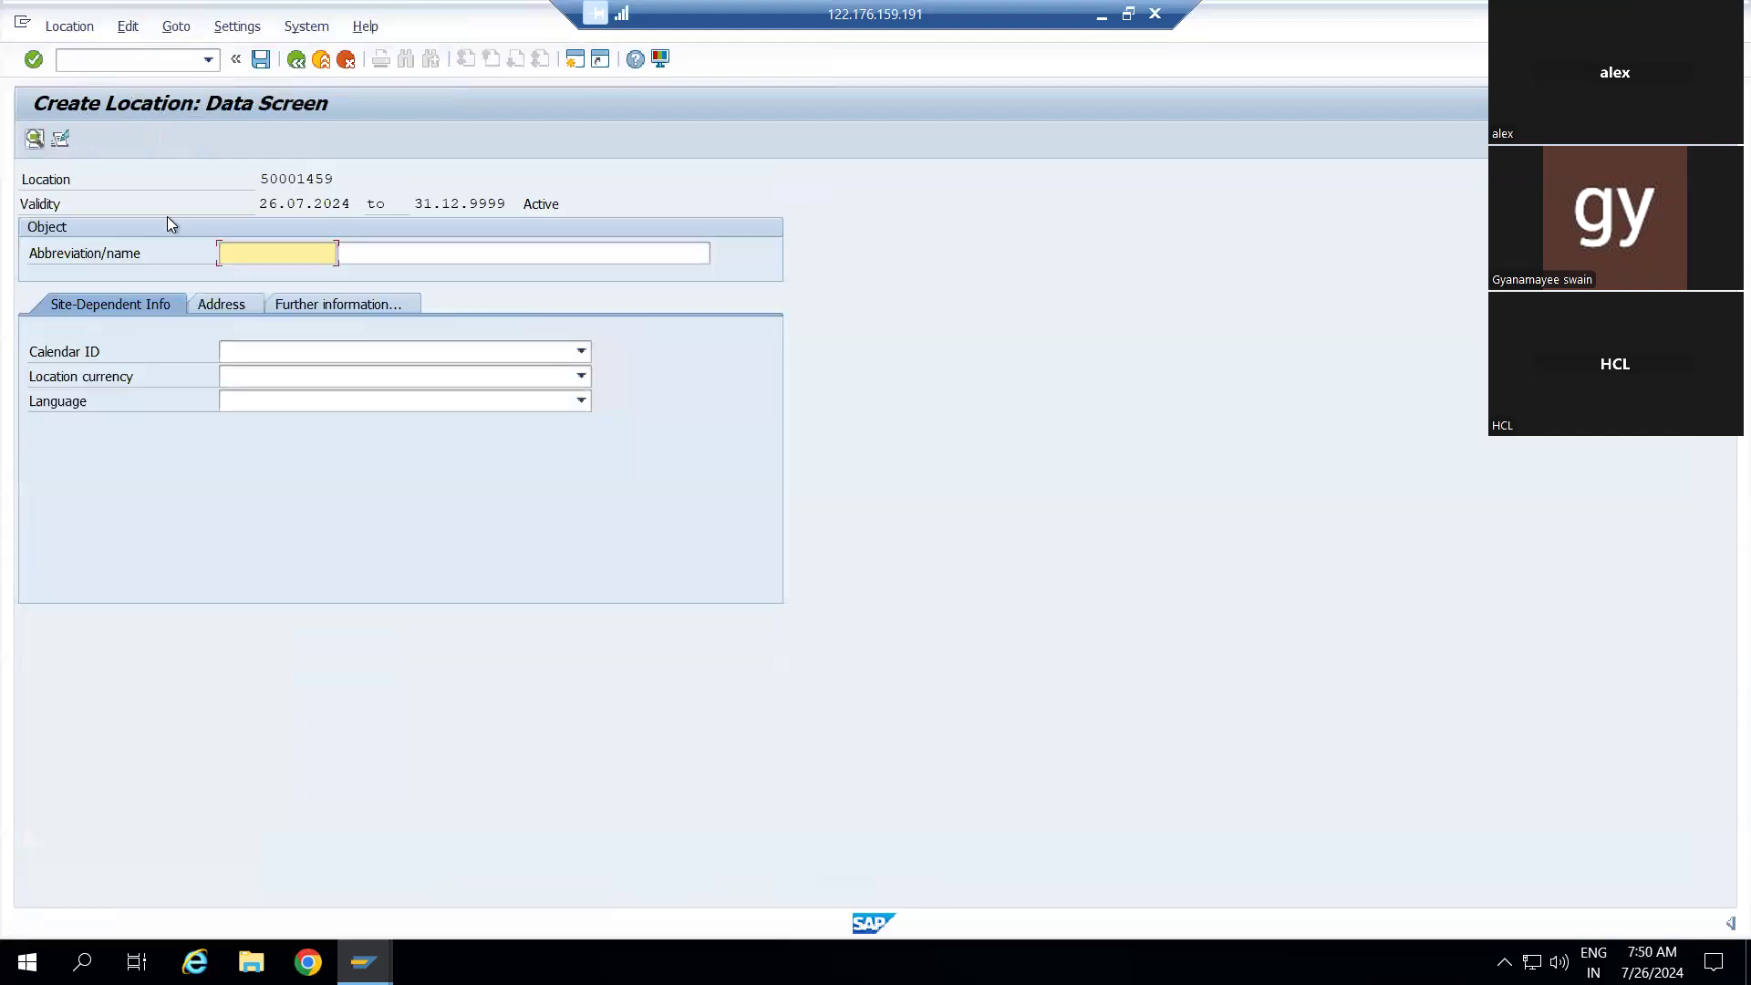
Cancel editing location 50001459 and confirm Yes to discard it
click(279, 204)
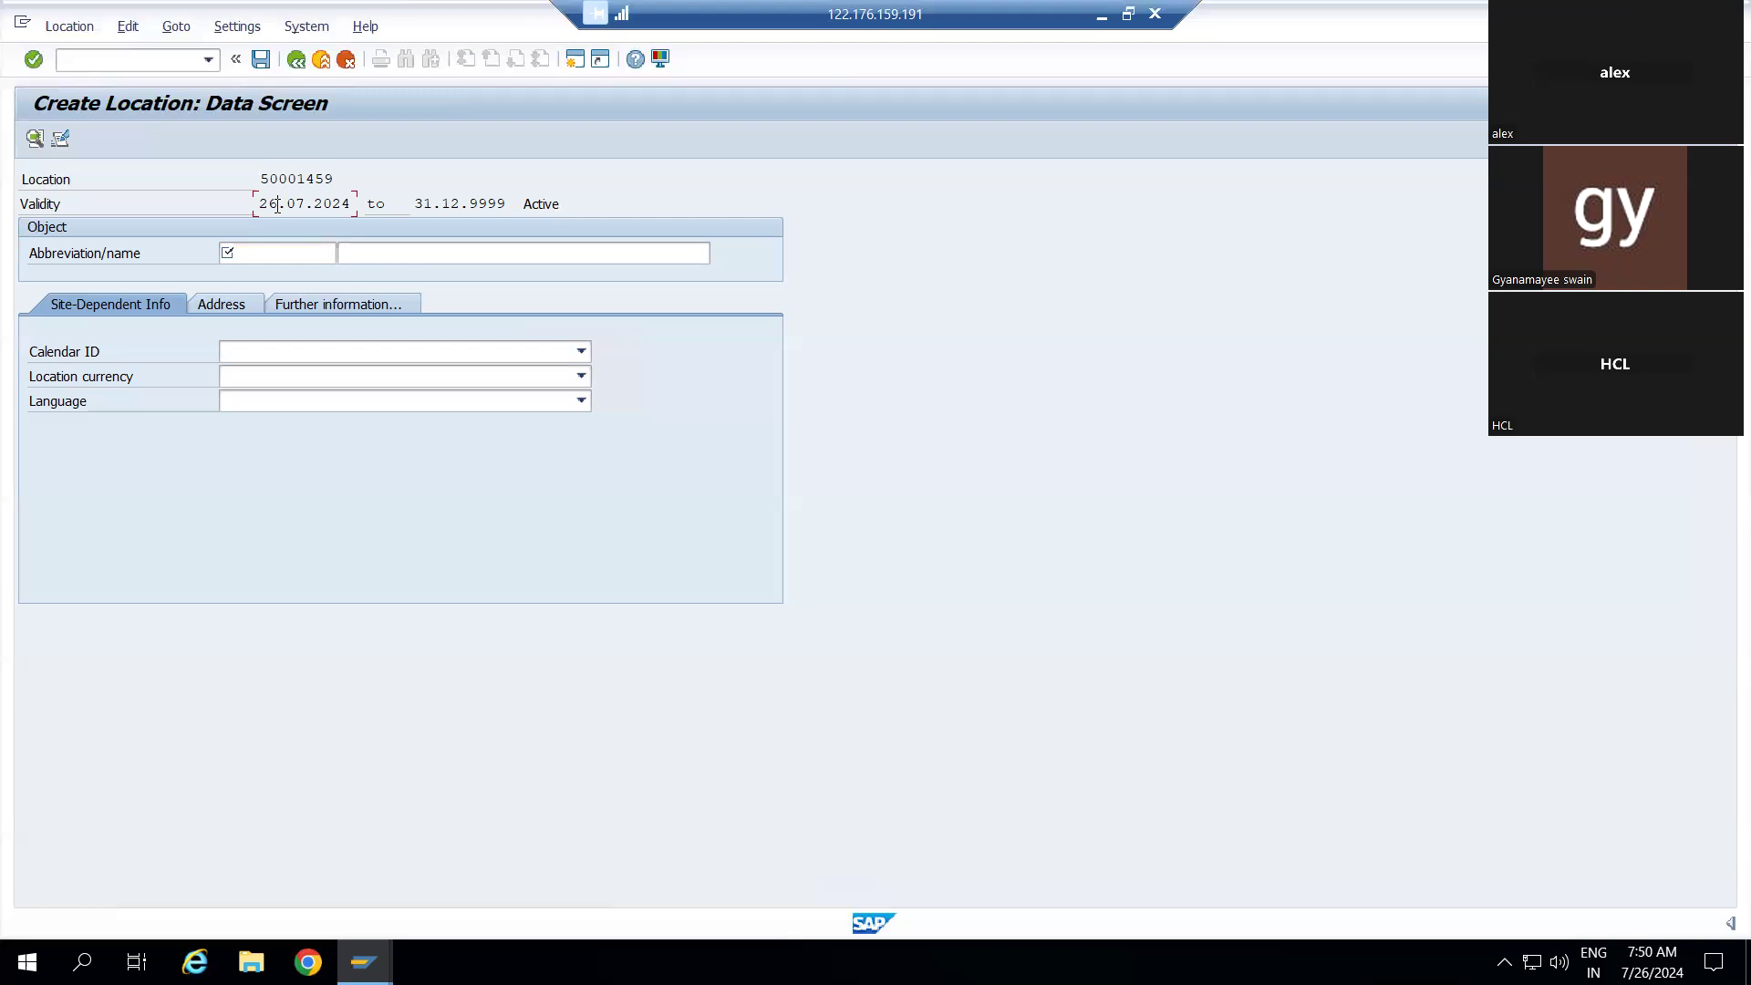
click(297, 61)
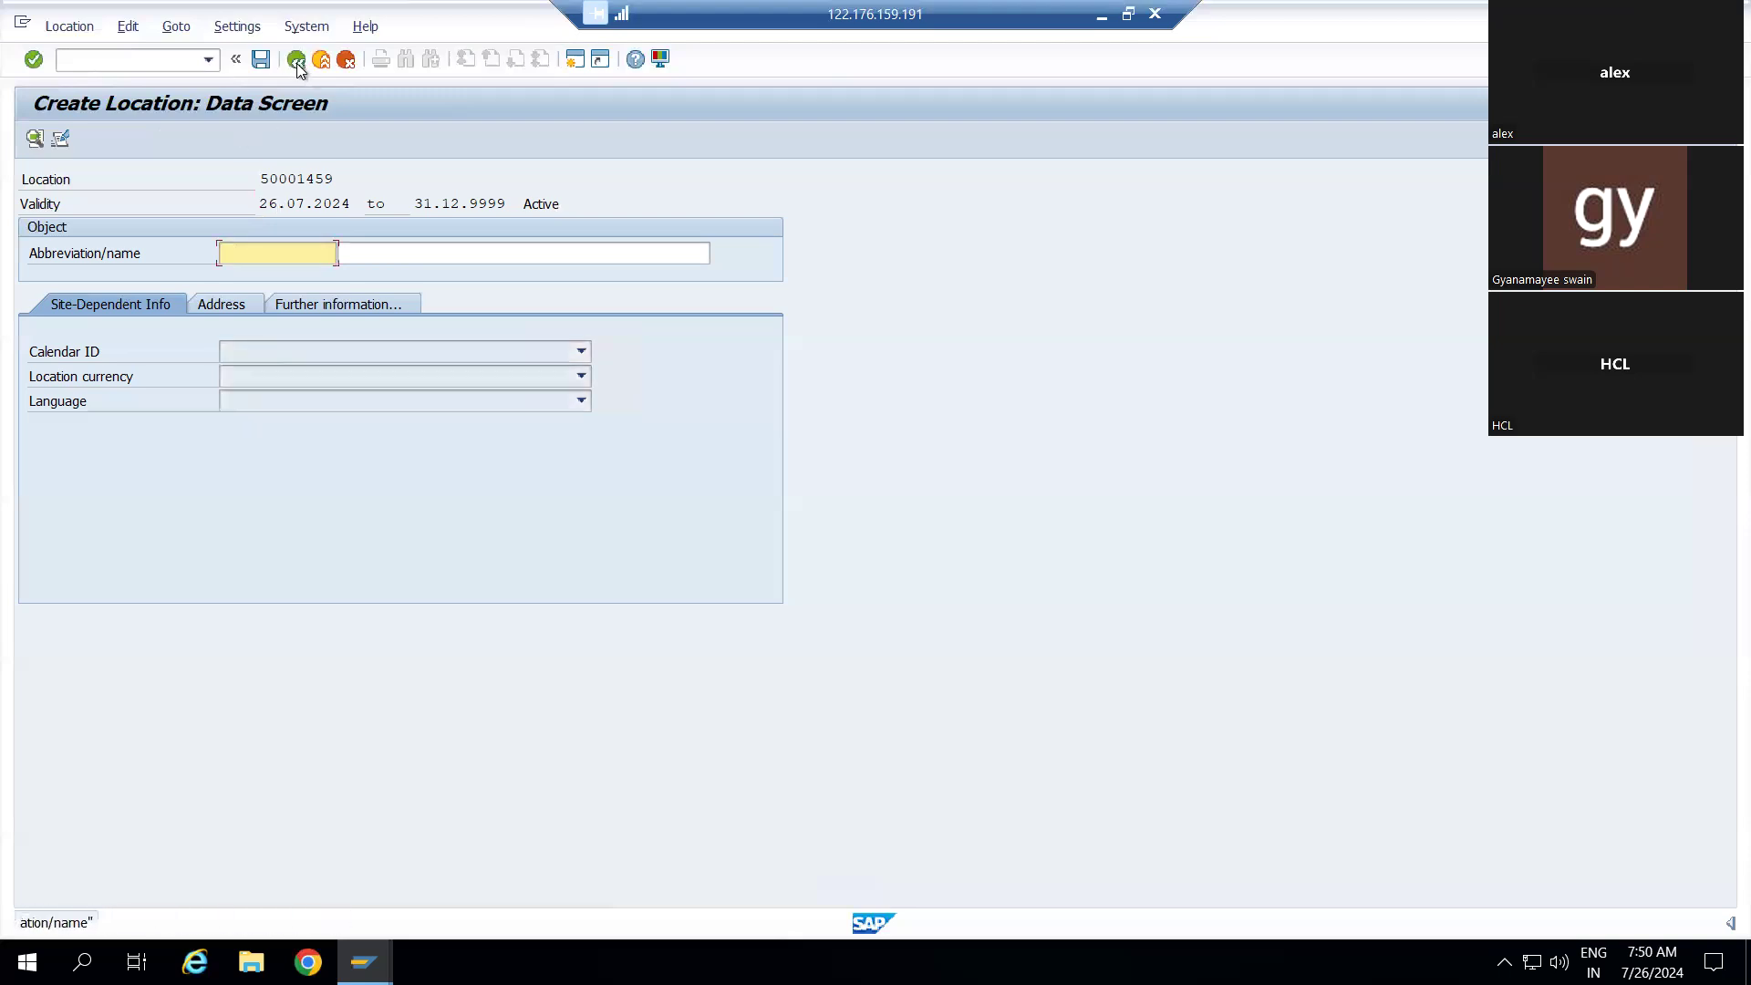
click(343, 60)
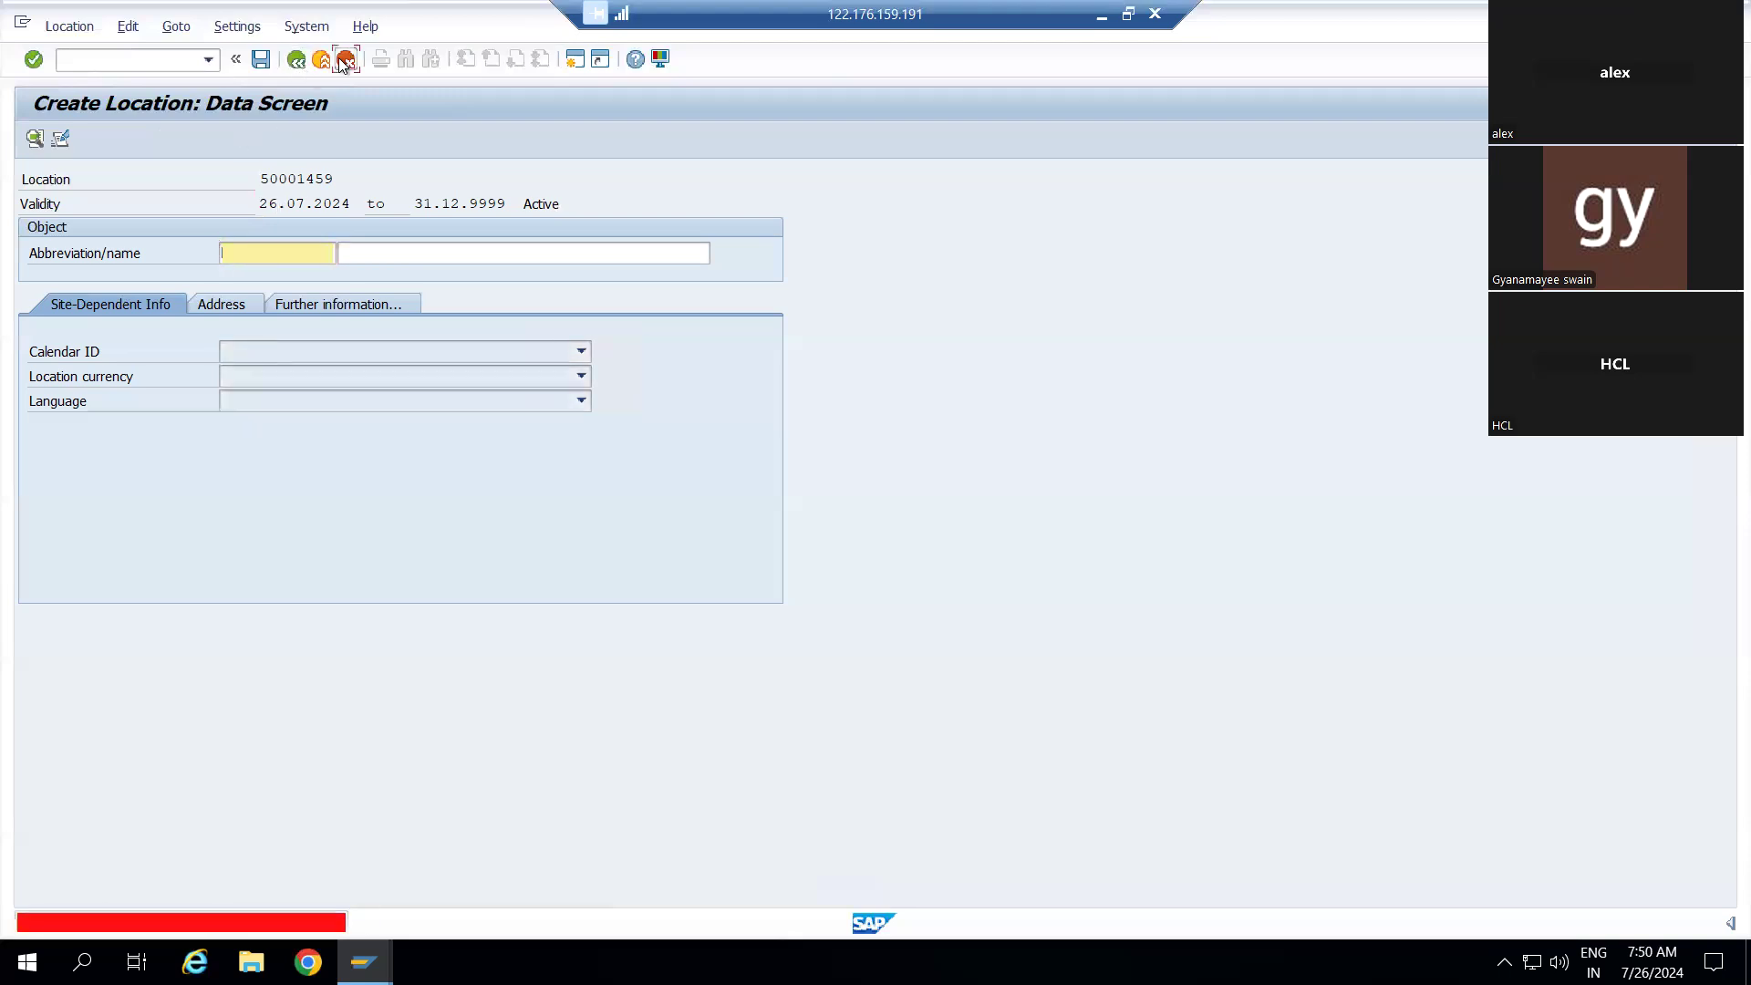
click(402, 461)
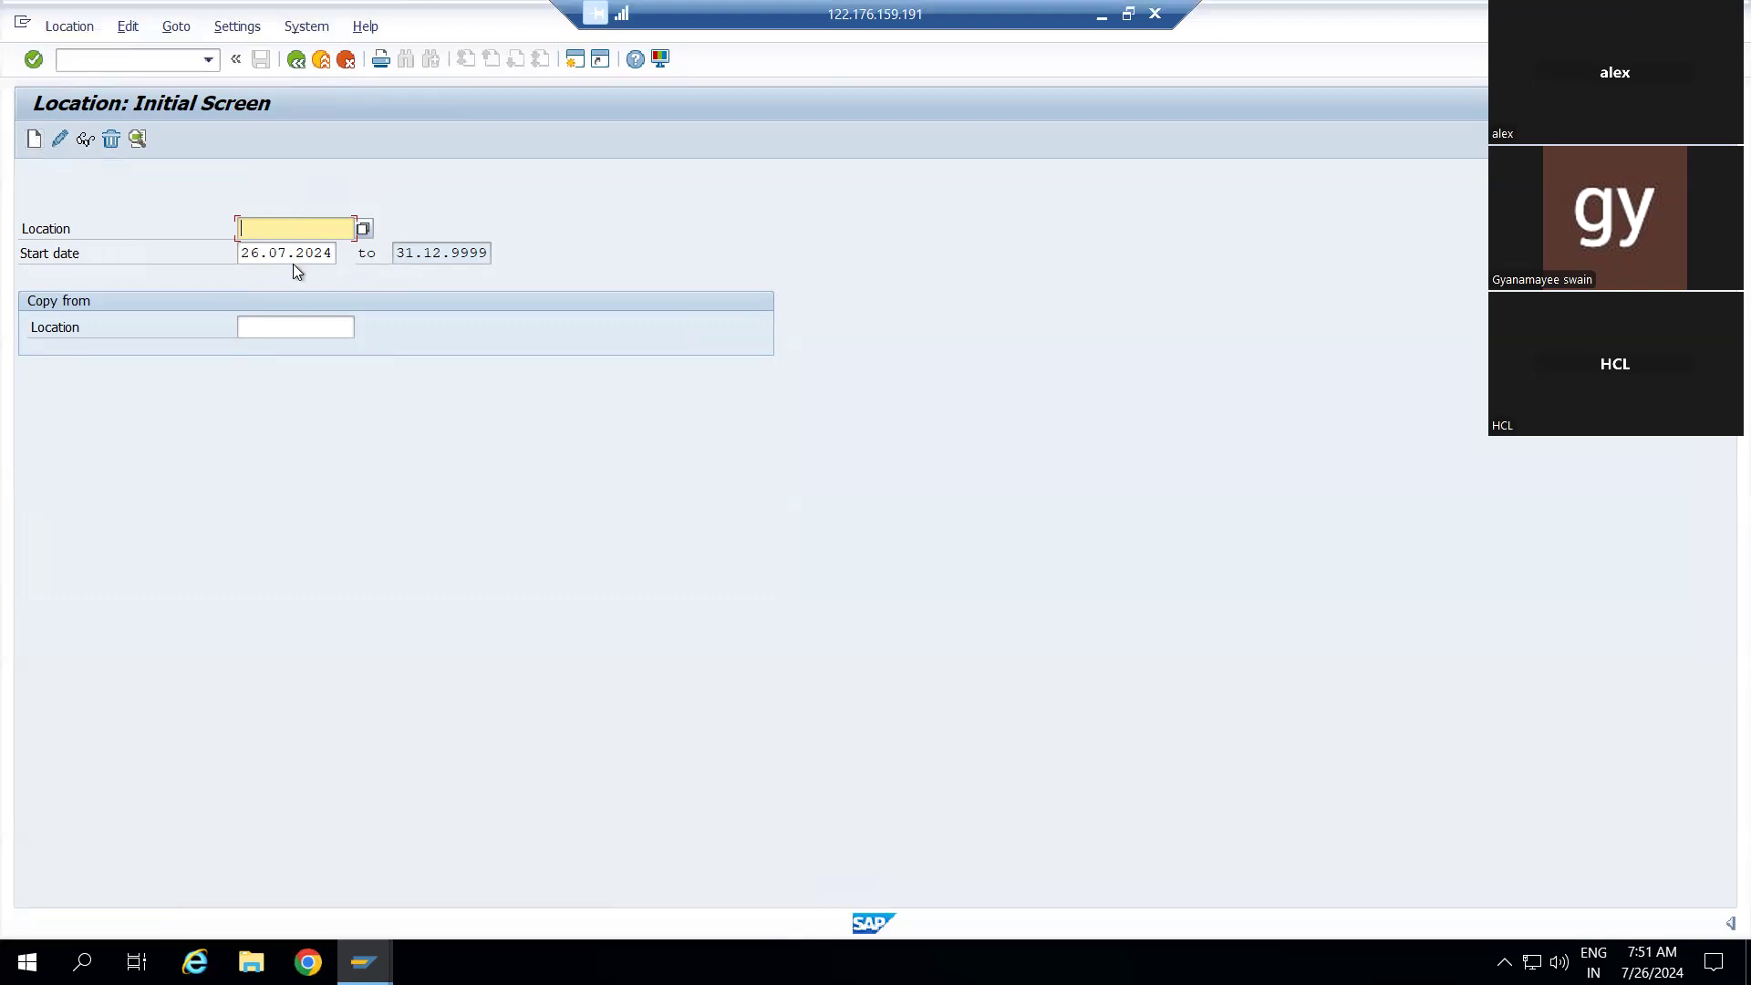
Start new location 50001460 and enter a draft abbreviation of Noida TCS
click(35, 139)
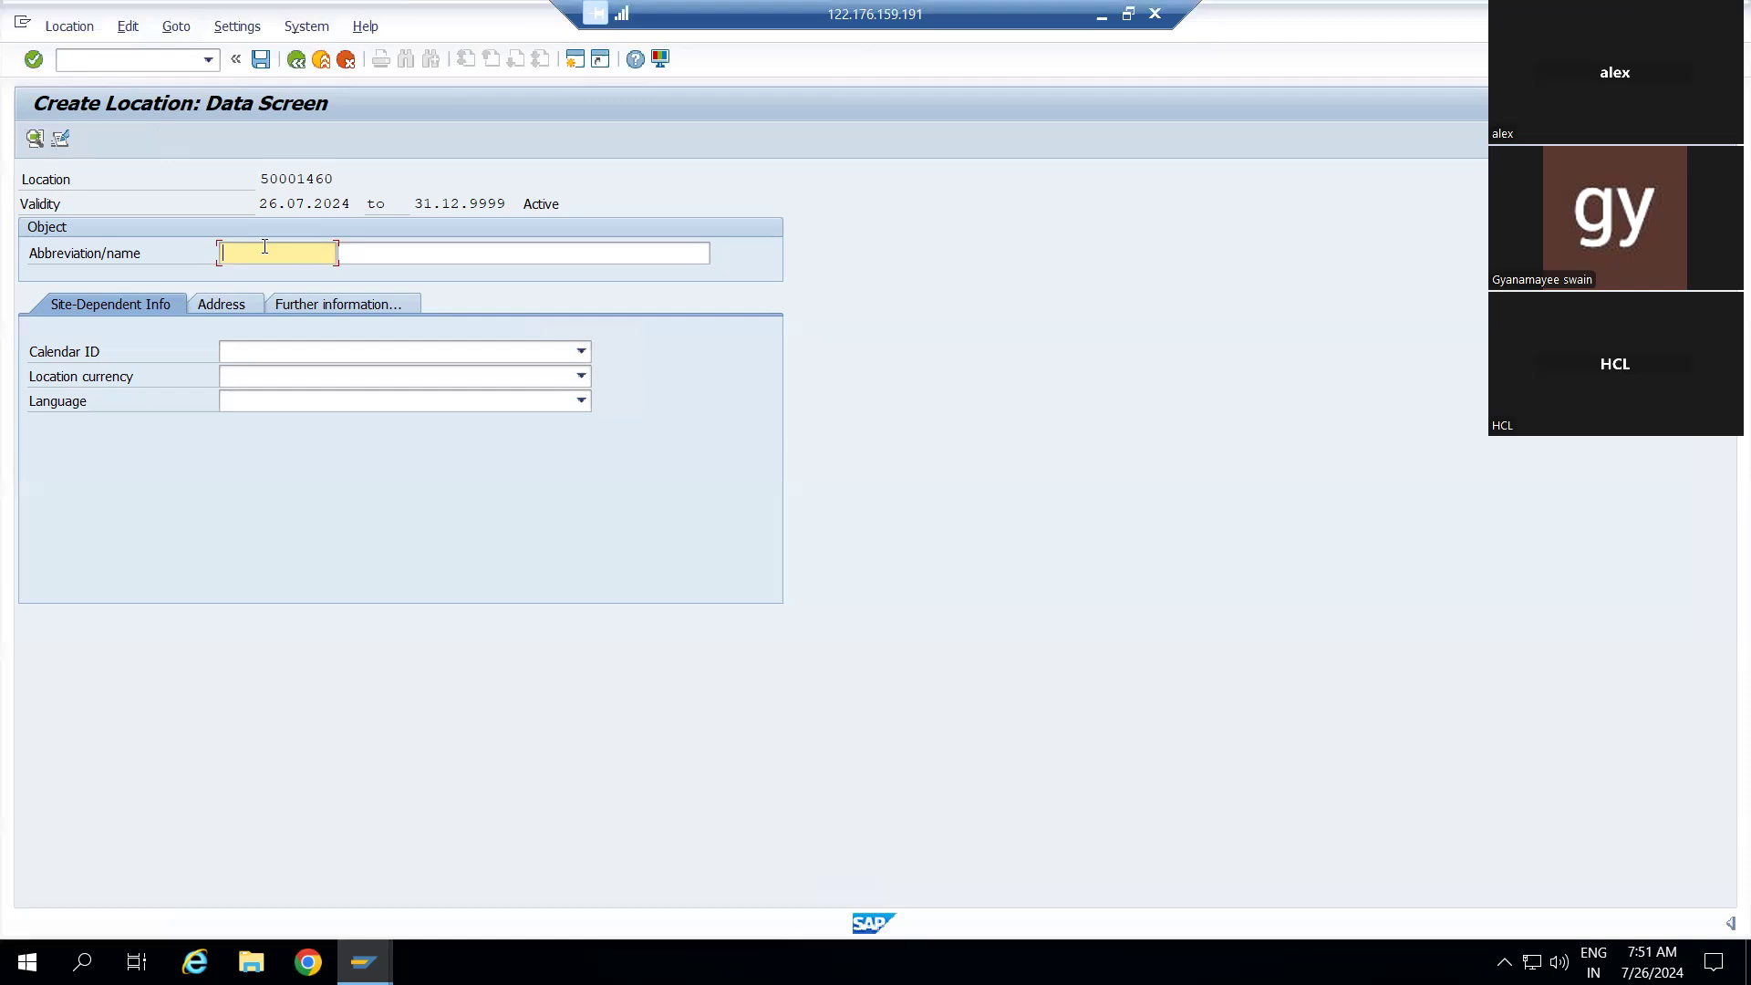
text(Noida)
key(BackSpace)
key(BackSpace)
key(BackSpace)
key(BackSpace)
key(BackSpace)
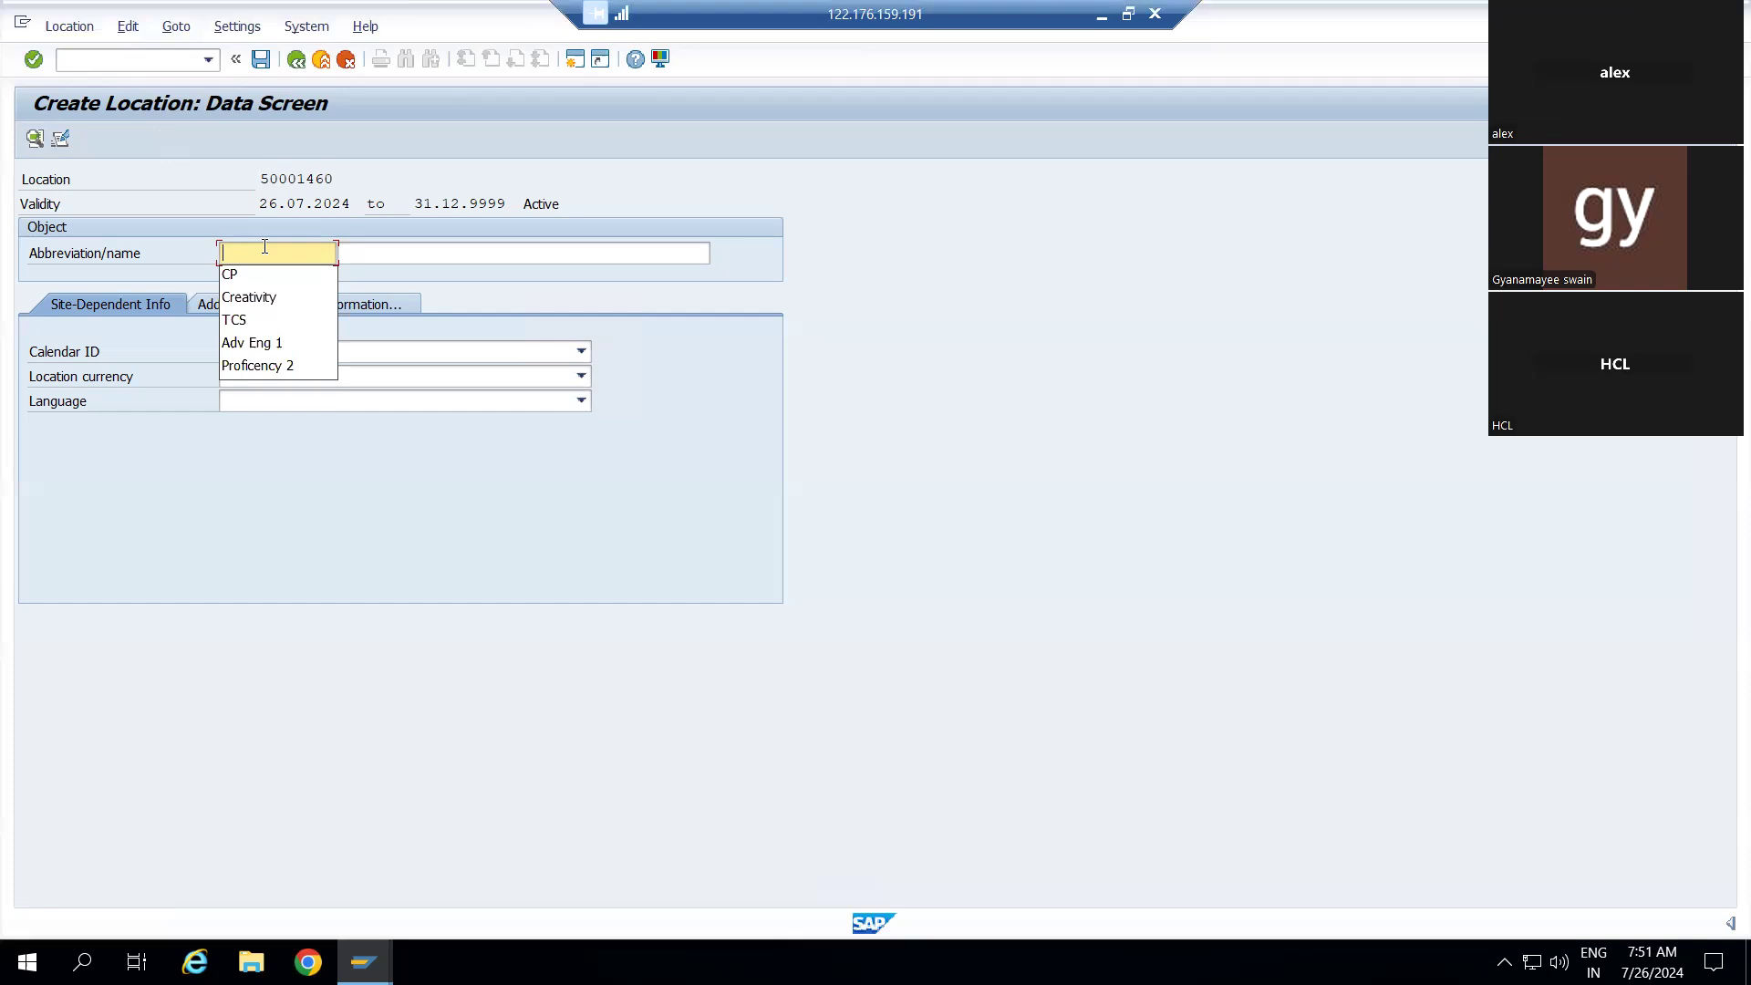
text(N)
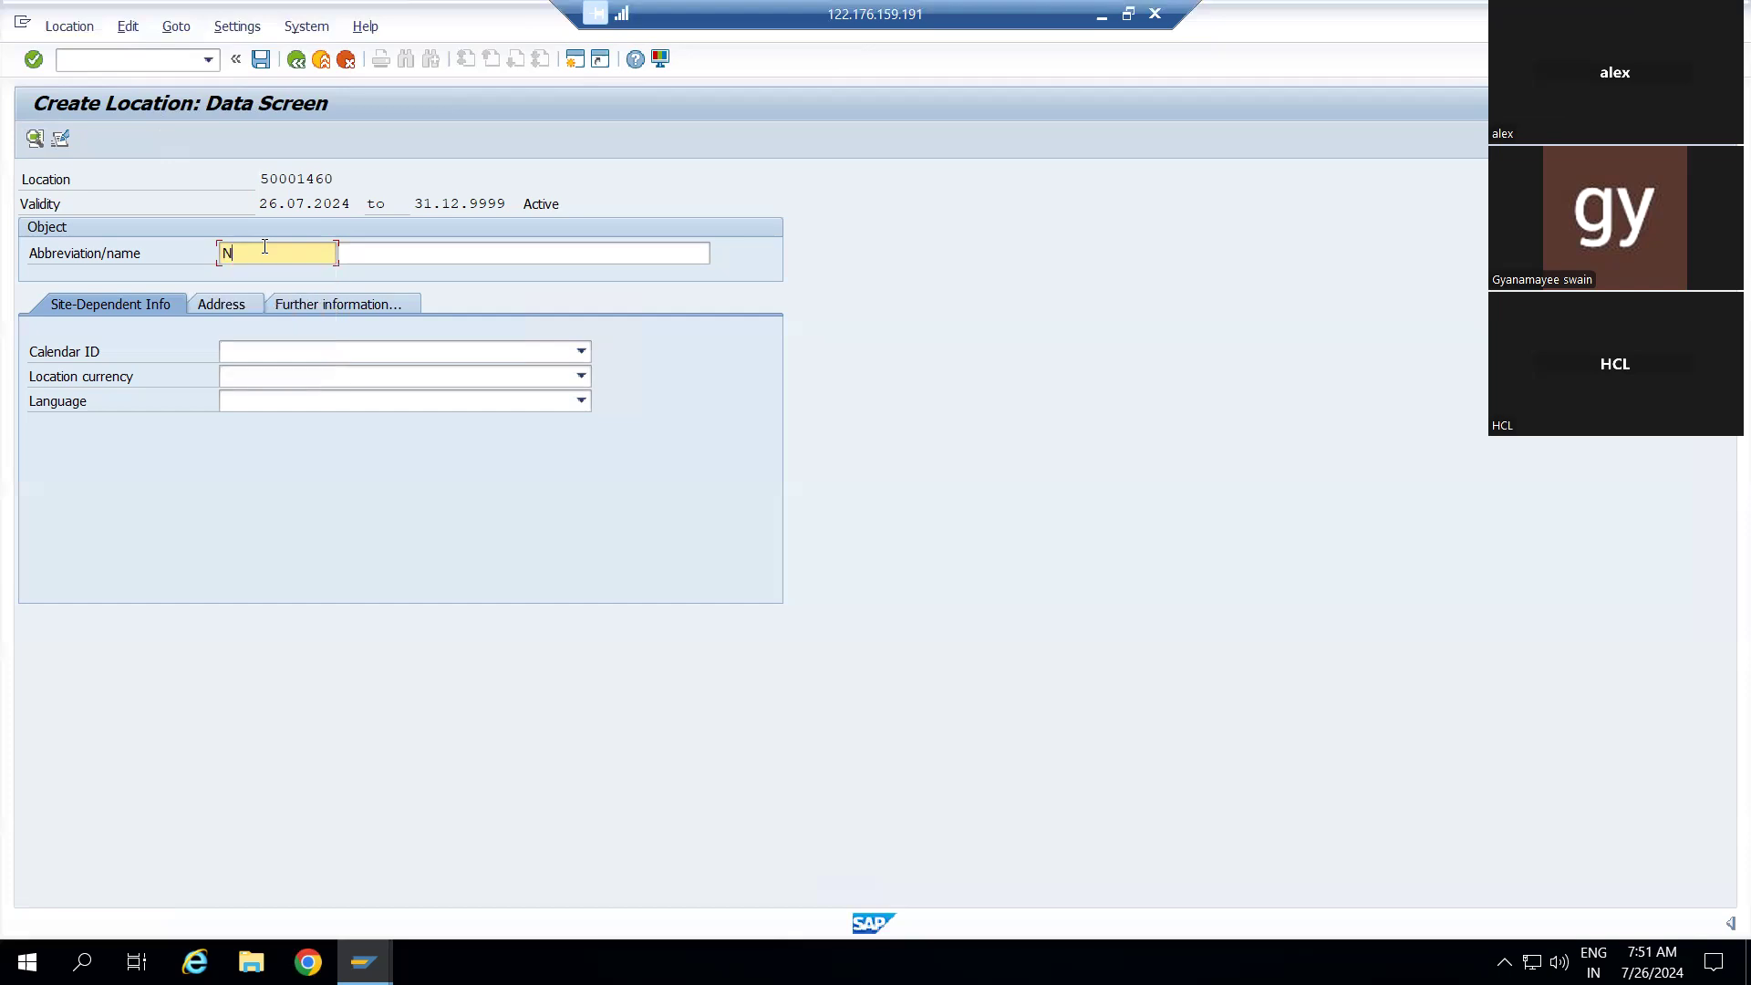
text(oida)
text(TCS)
key(Tab)
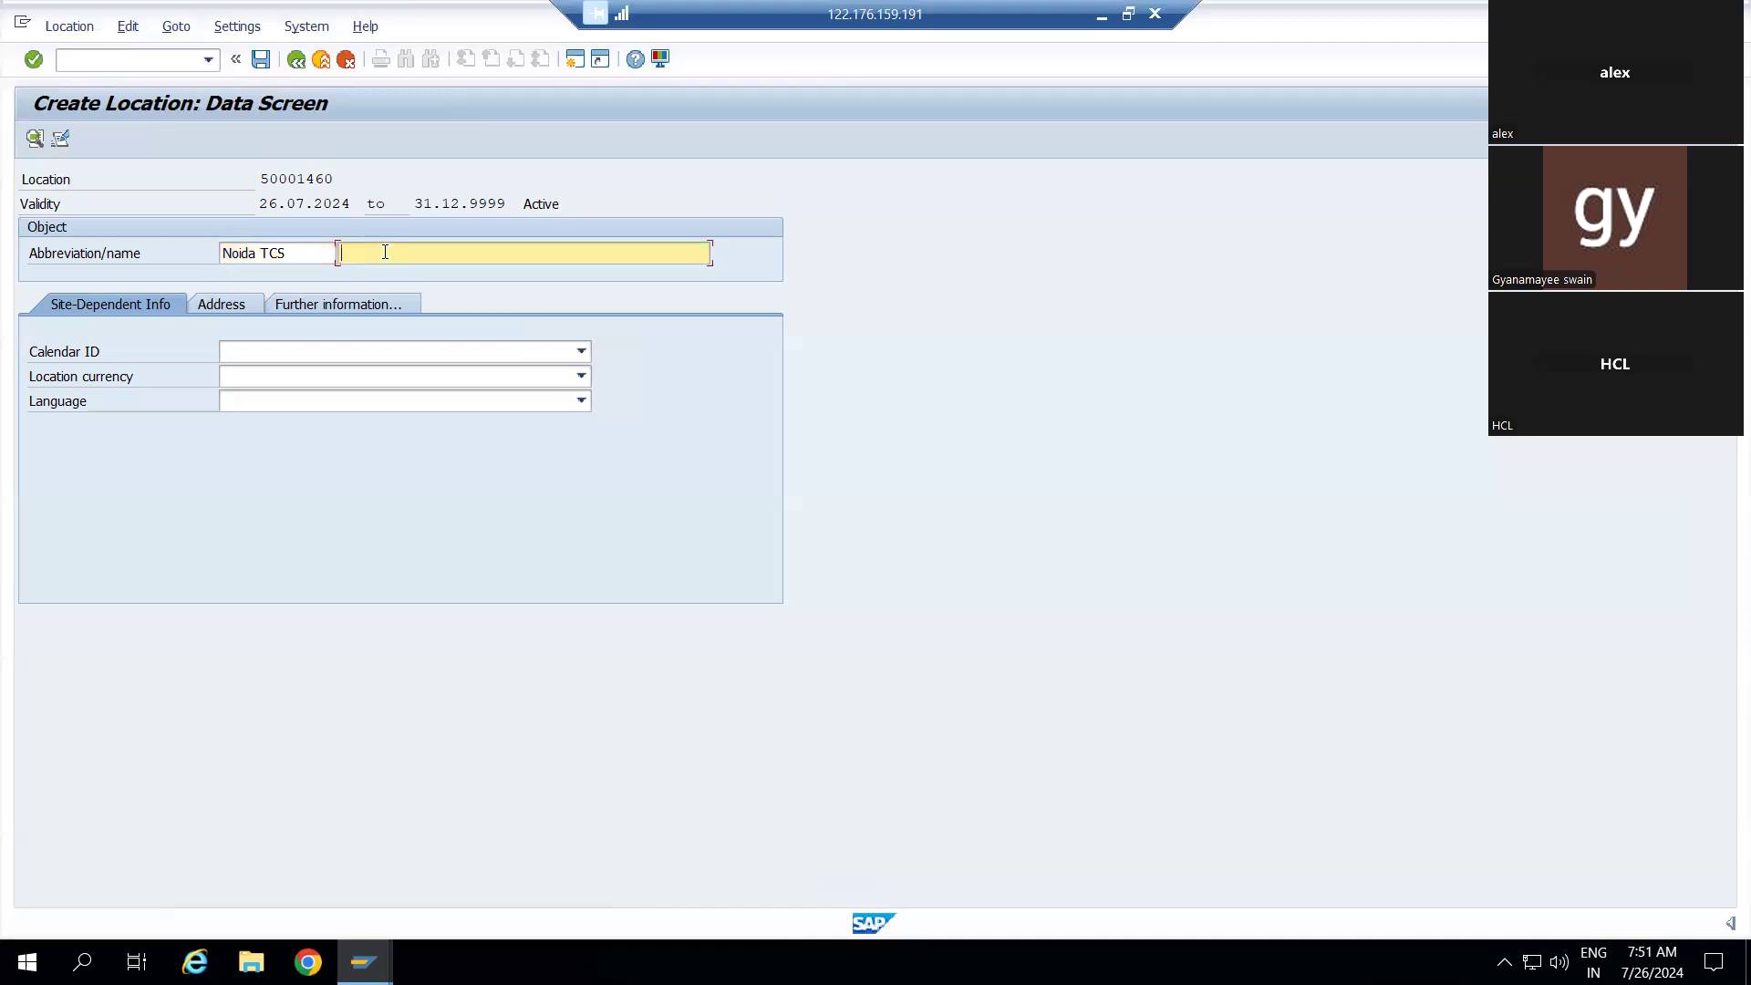
Change the abbreviation to Noida Dabar and enter Noida Dabar as the location name
text(Noida)
click(285, 256)
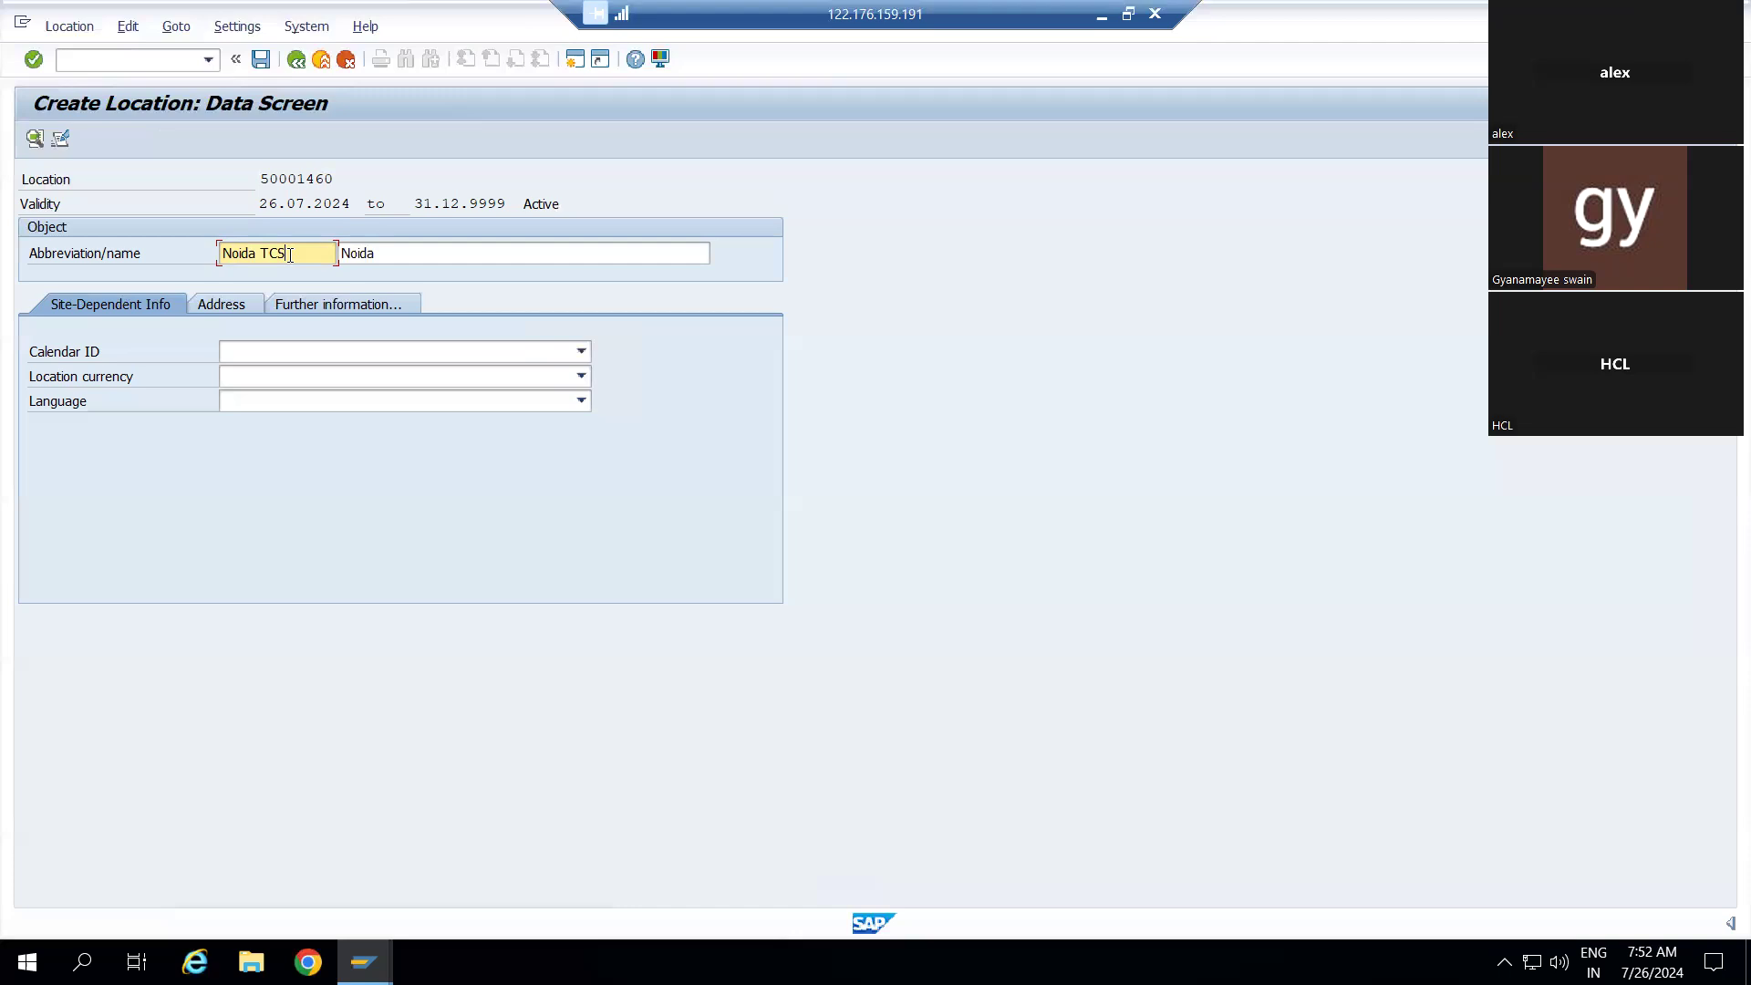
key(BackSpace)
key(BackSpace)
key(BackSpace)
text(Dabur)
click(383, 262)
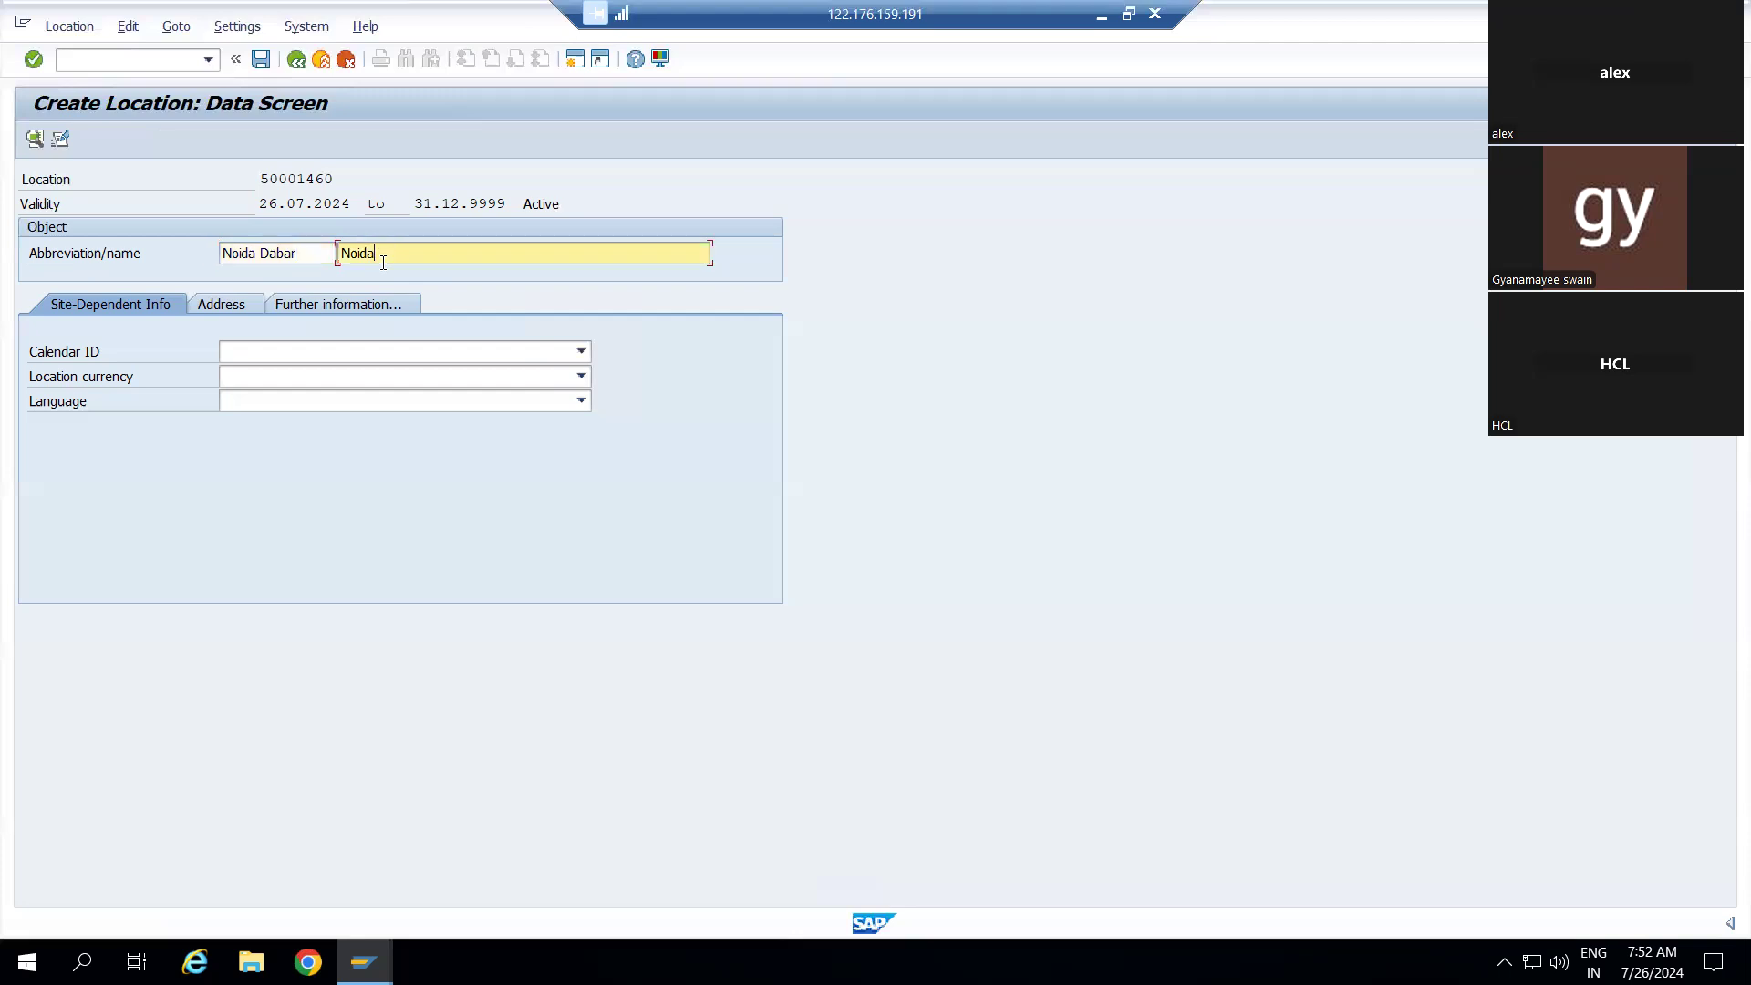
click(312, 253)
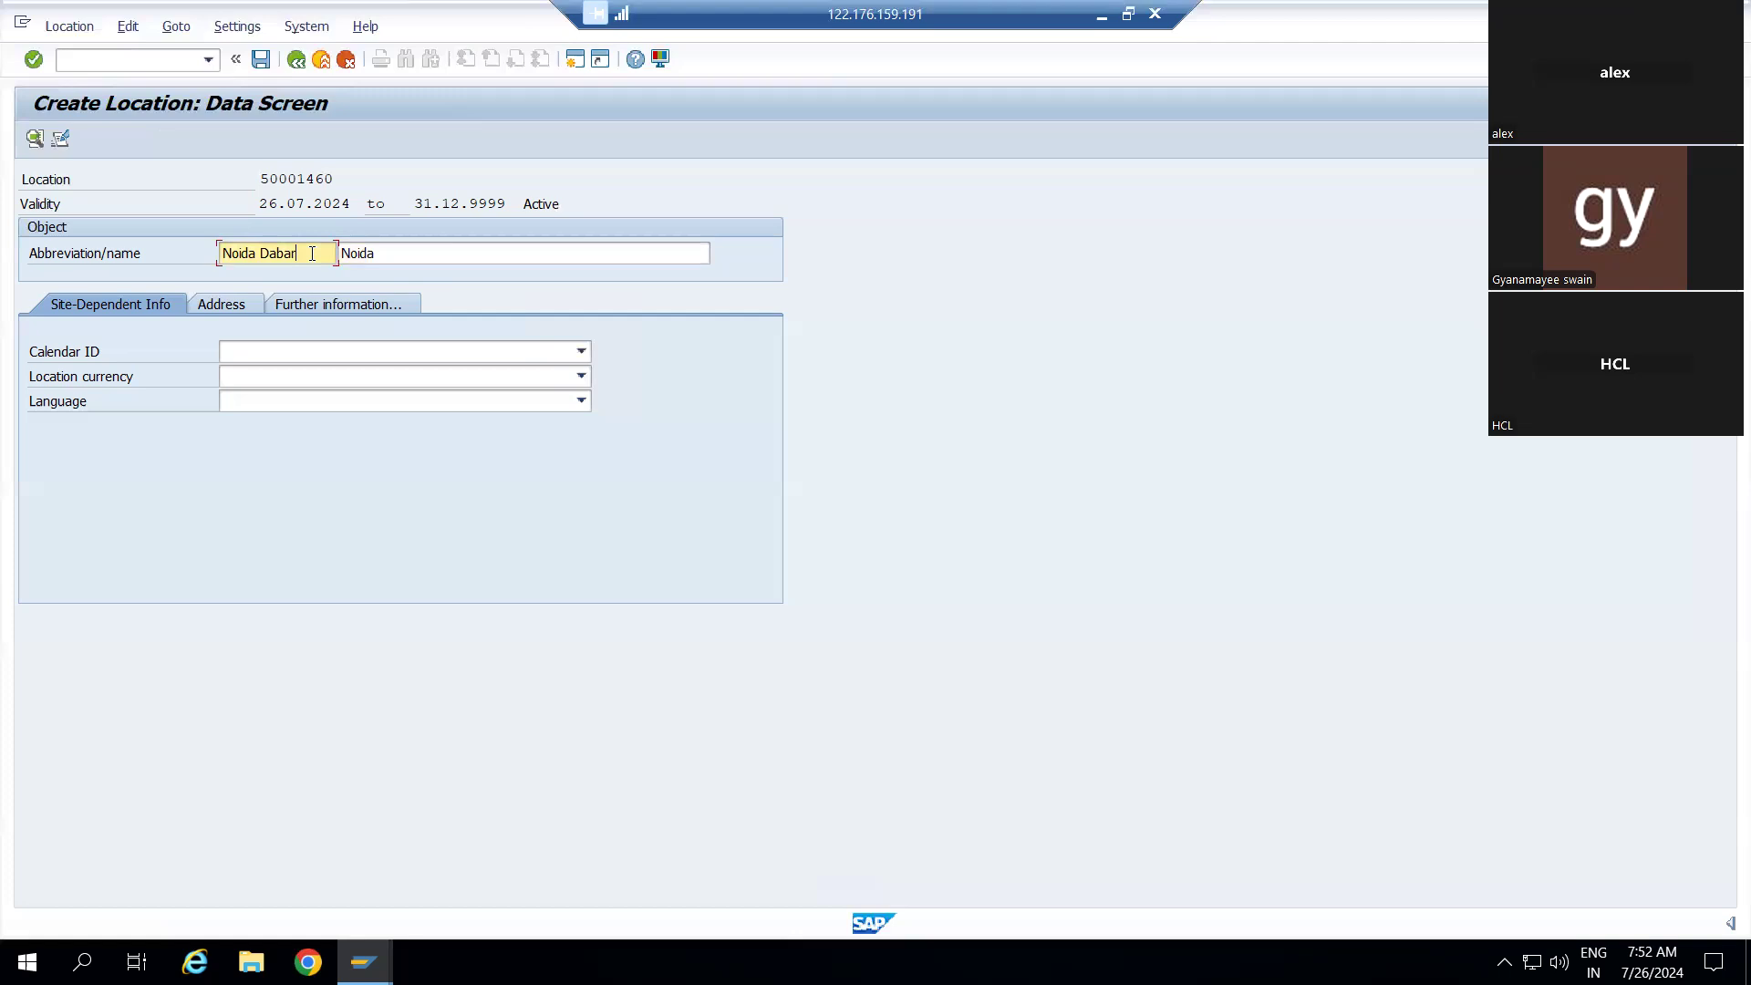
click(397, 259)
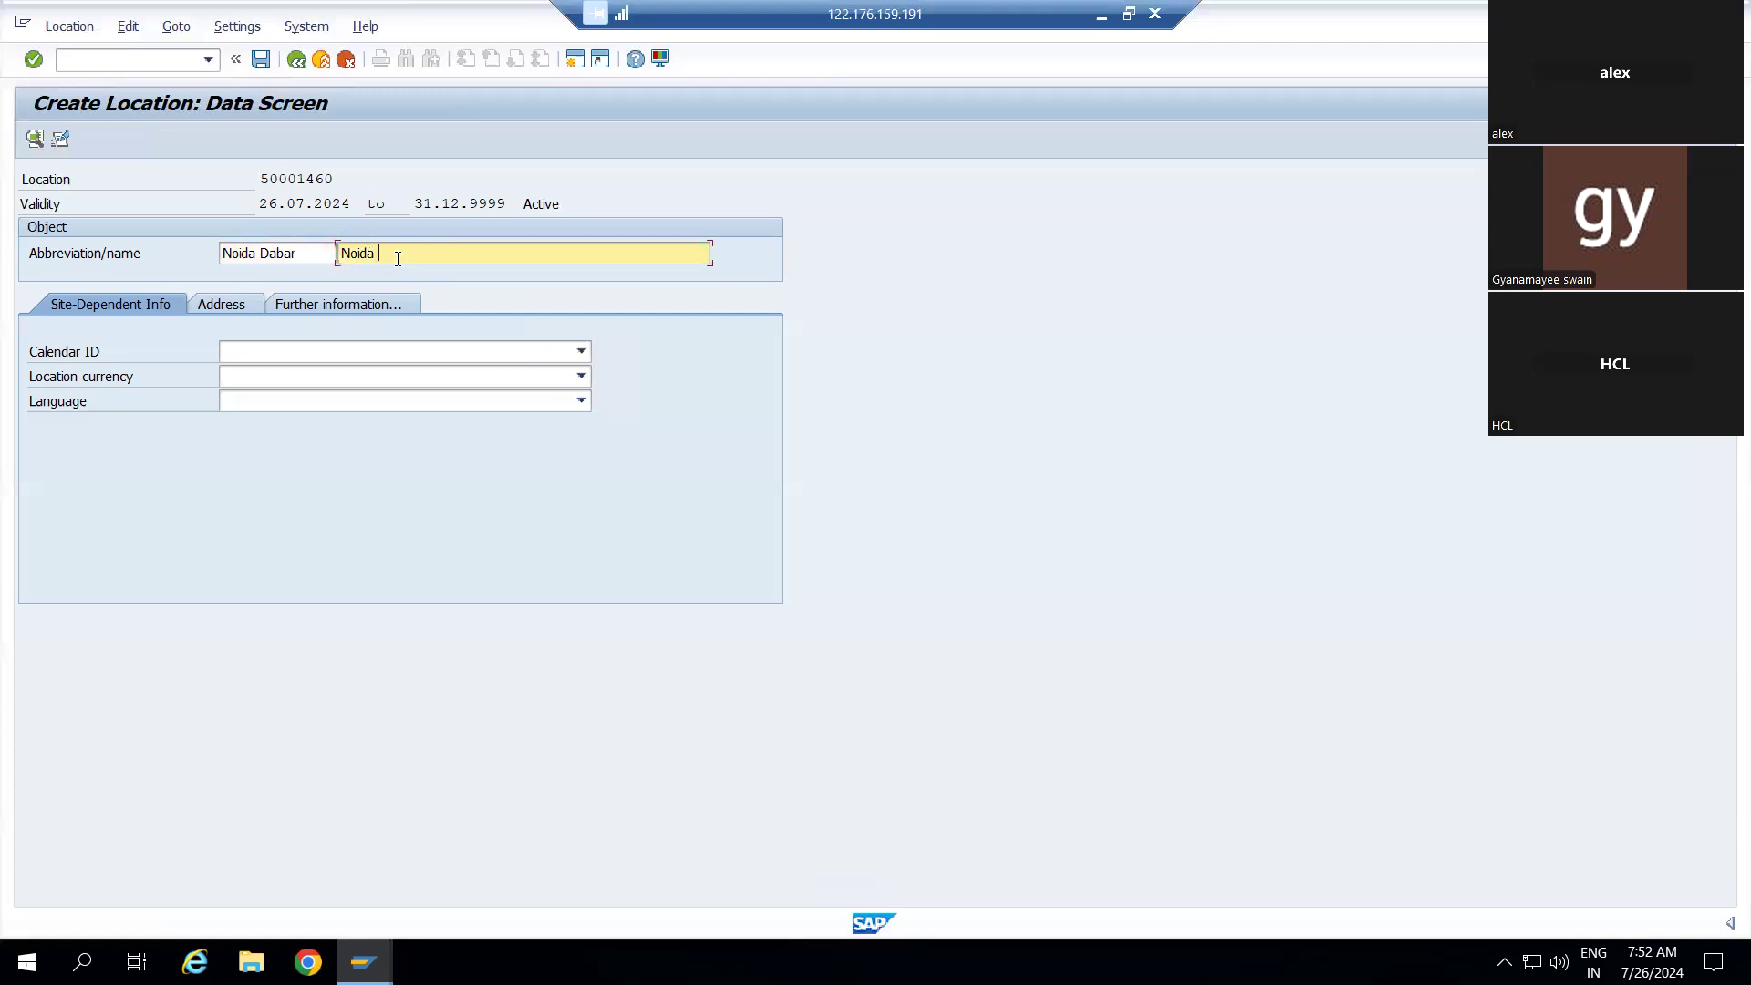
text(Dabar)
click(316, 347)
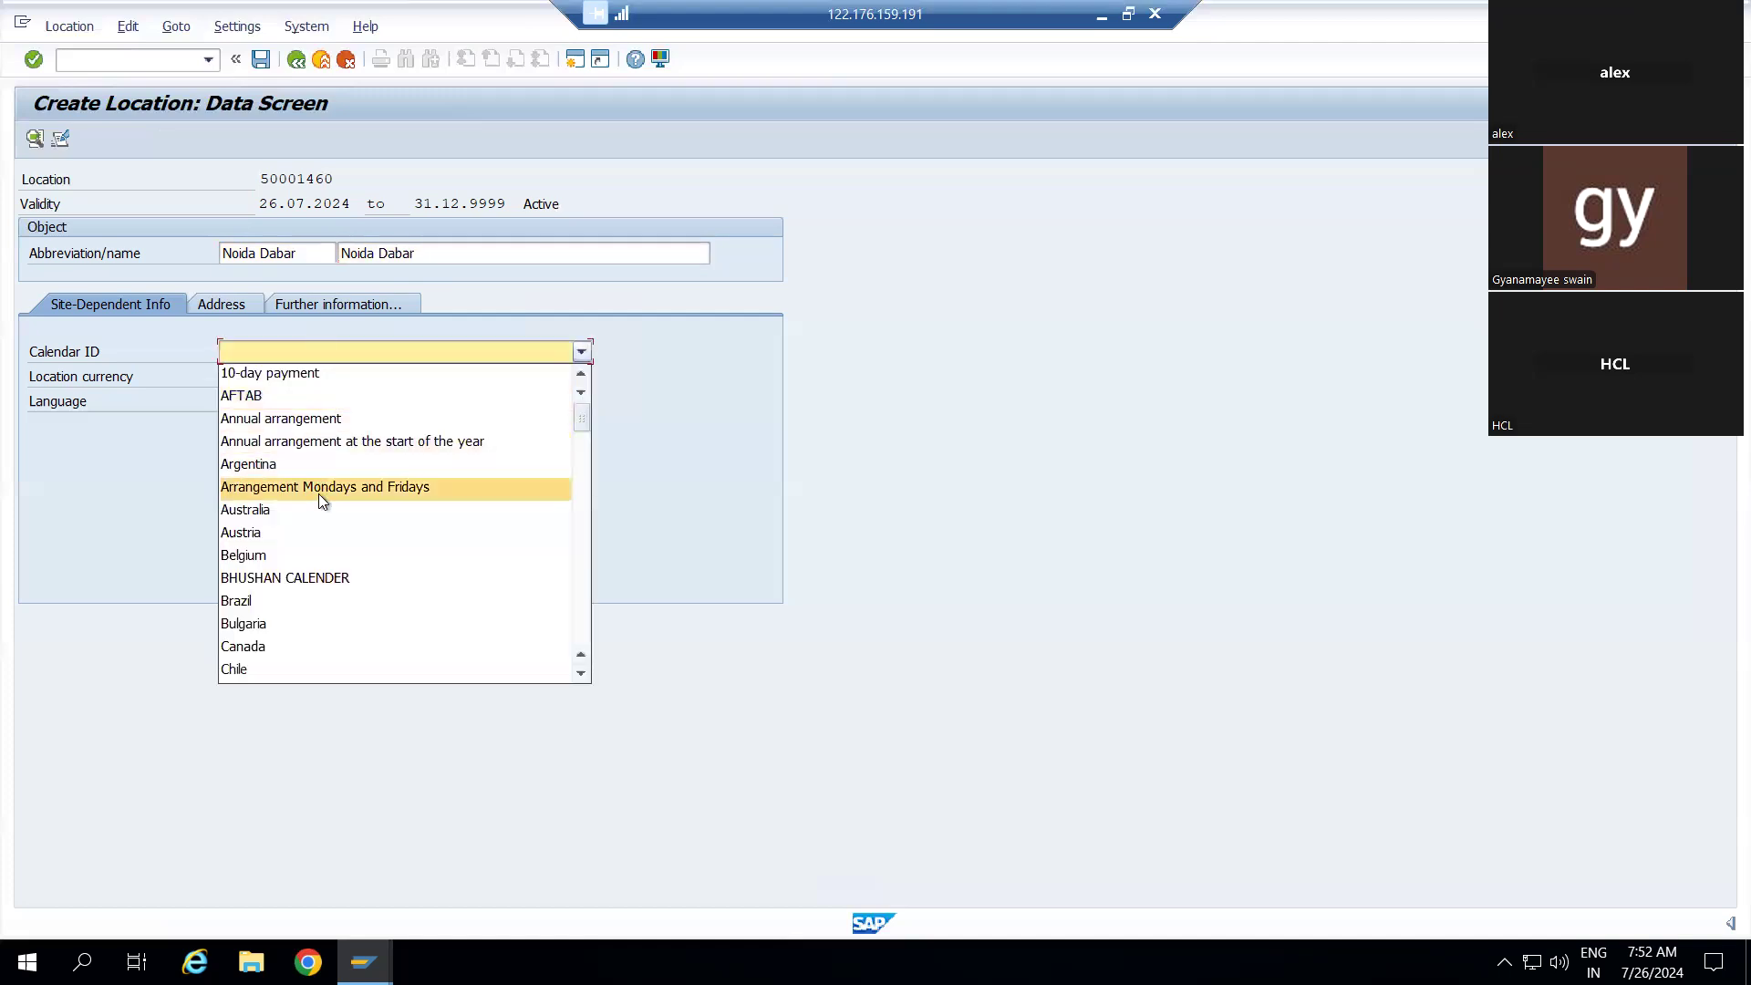
Pick calendar India, enter In for Indian Rupee currency, and choose English as language
scroll(319, 494, down, 4)
scroll(319, 494, down, 15)
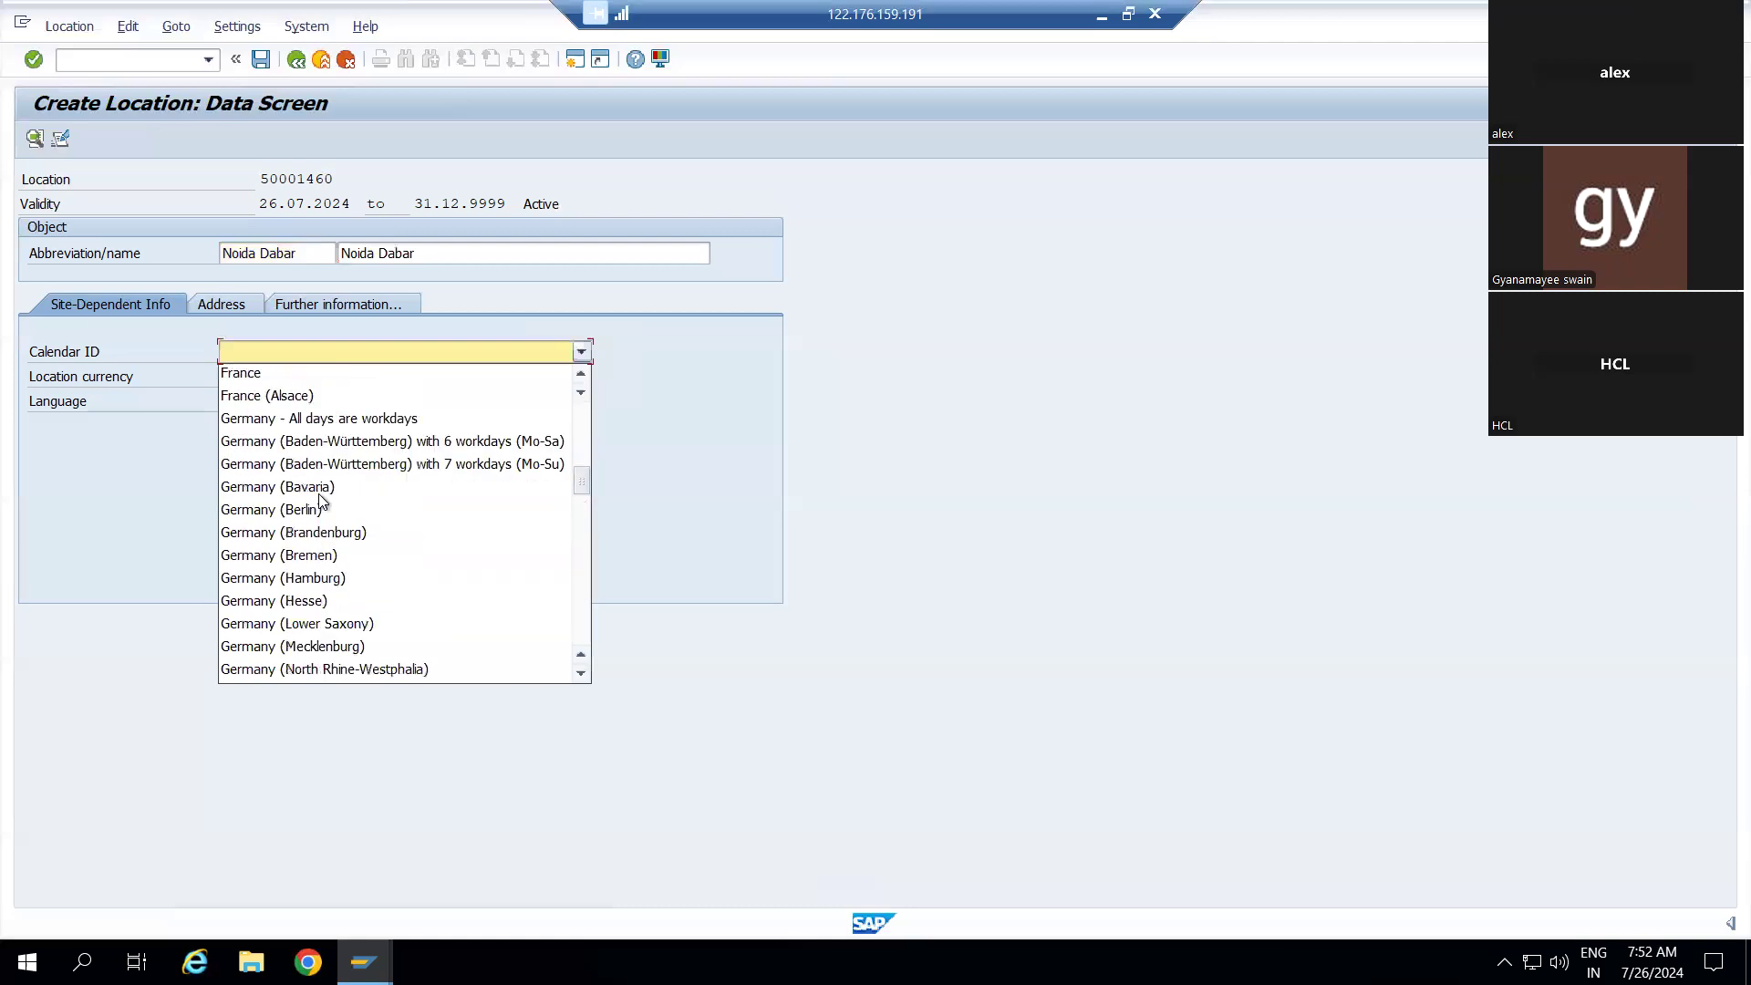
scroll(321, 500, up, 1)
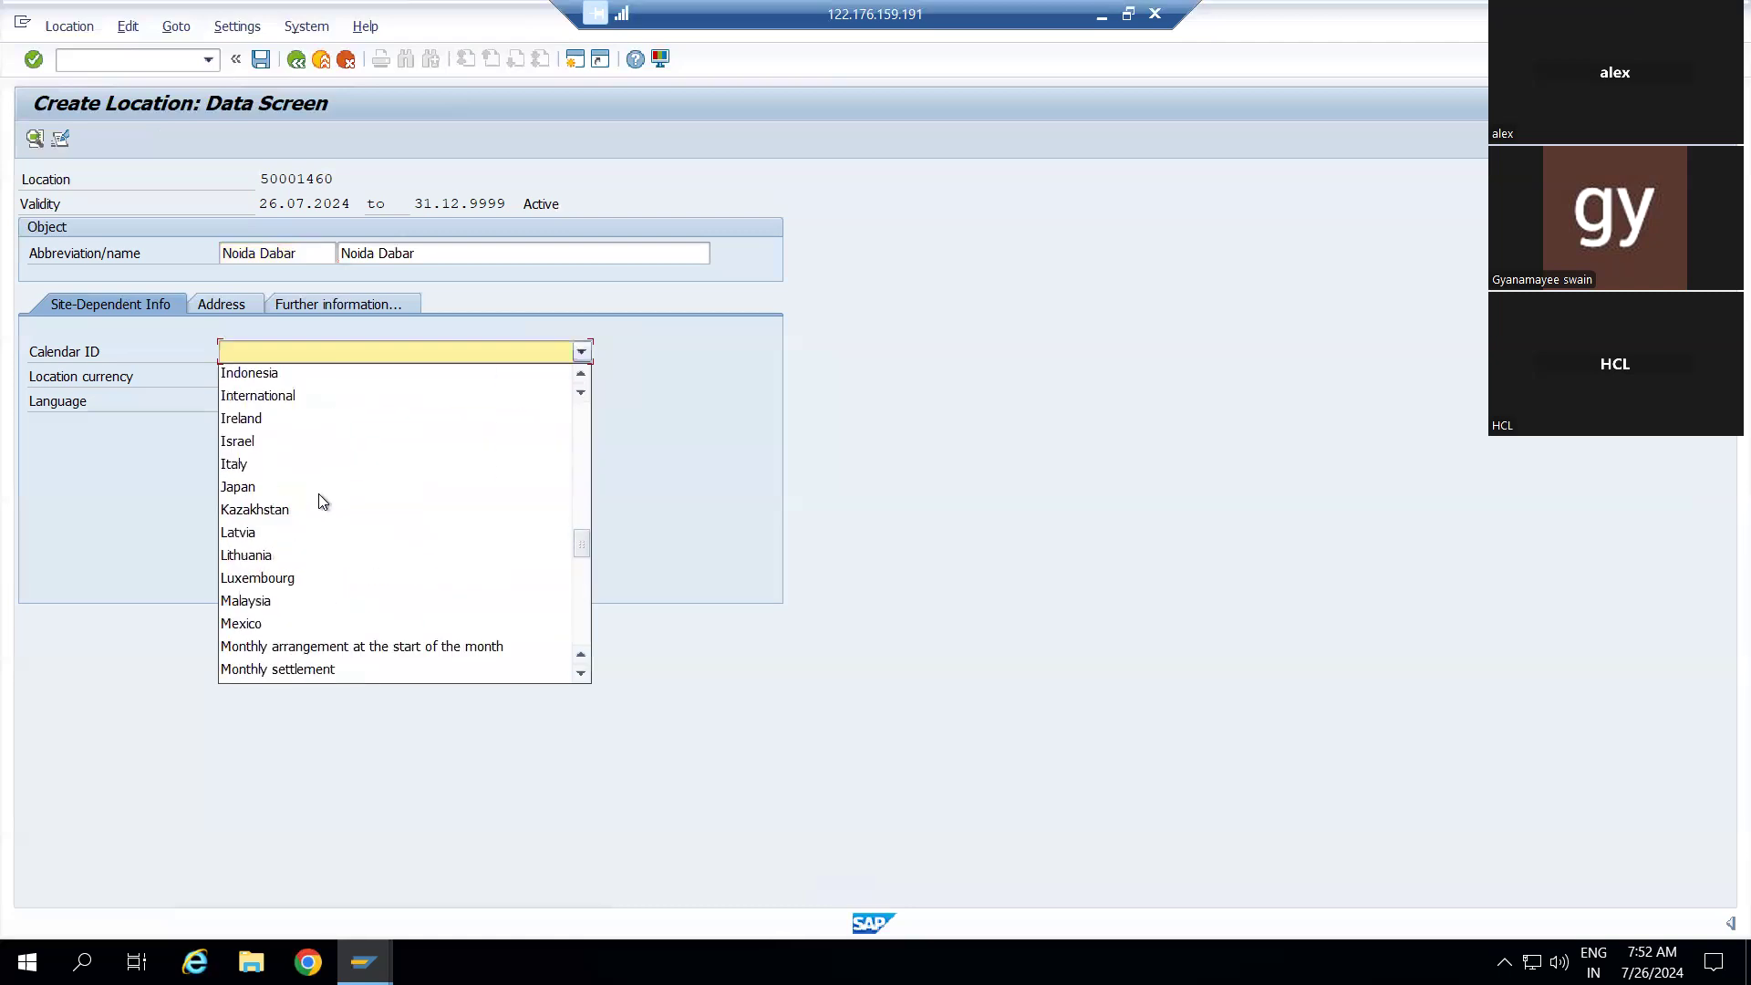
scroll(285, 501, up, 1)
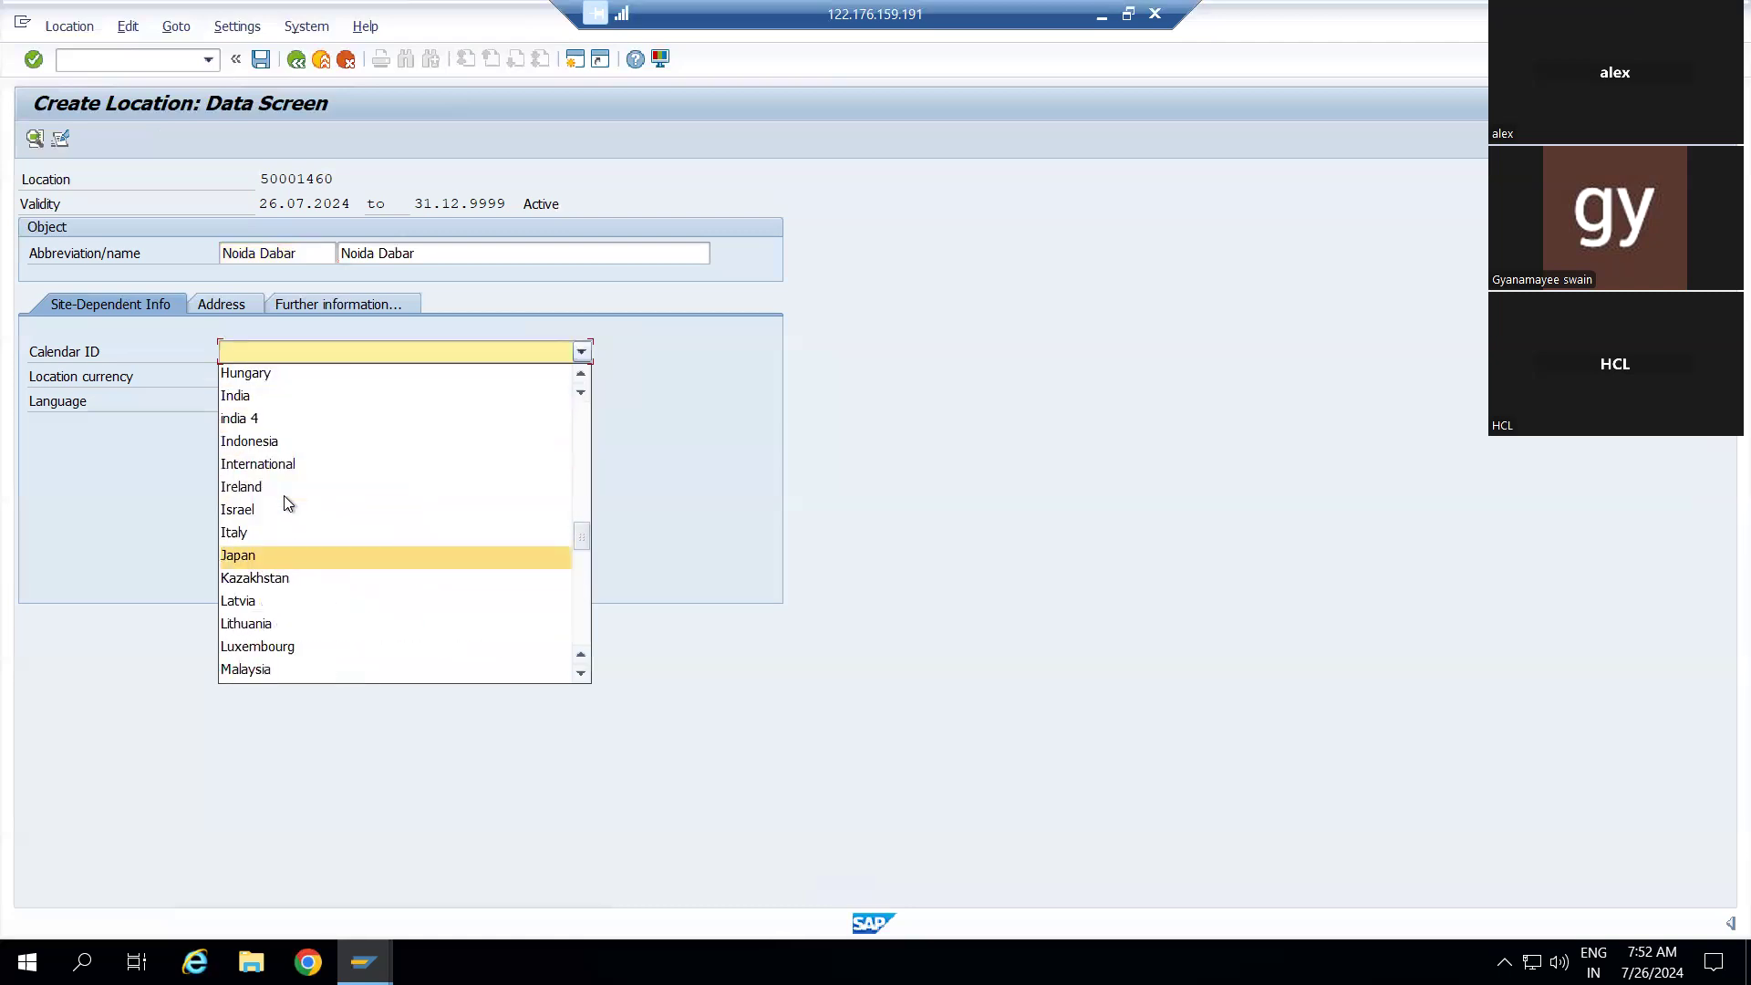
click(254, 396)
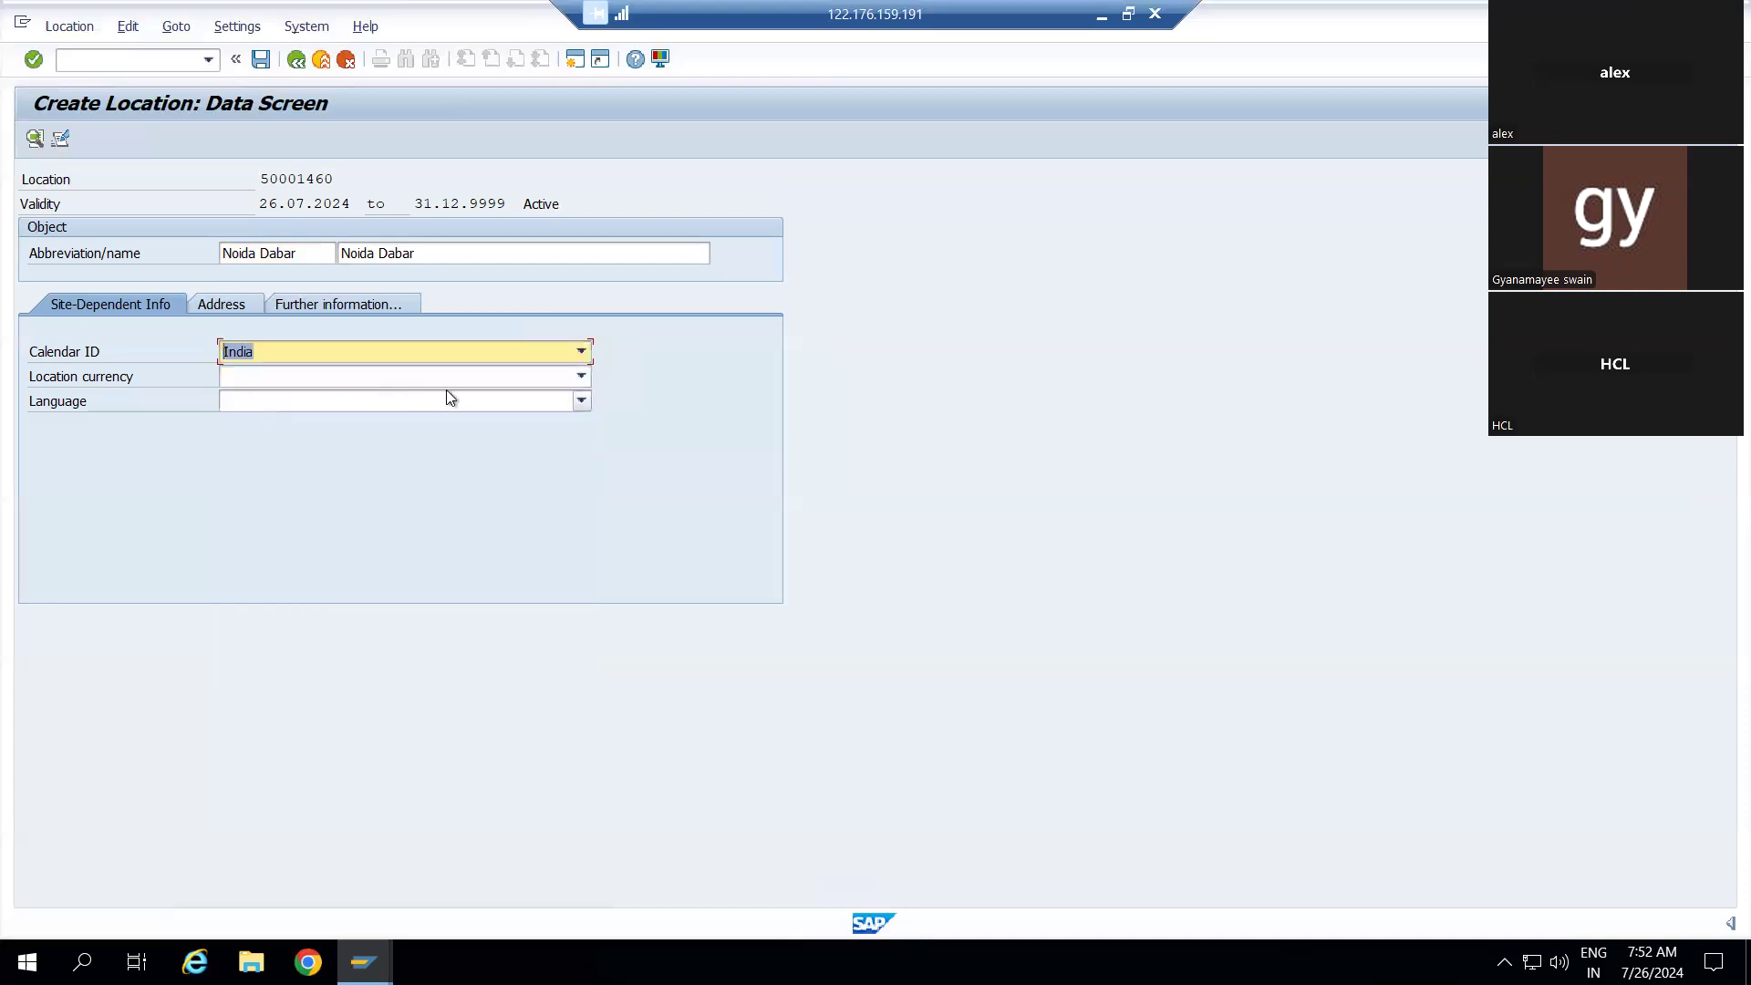
click(582, 376)
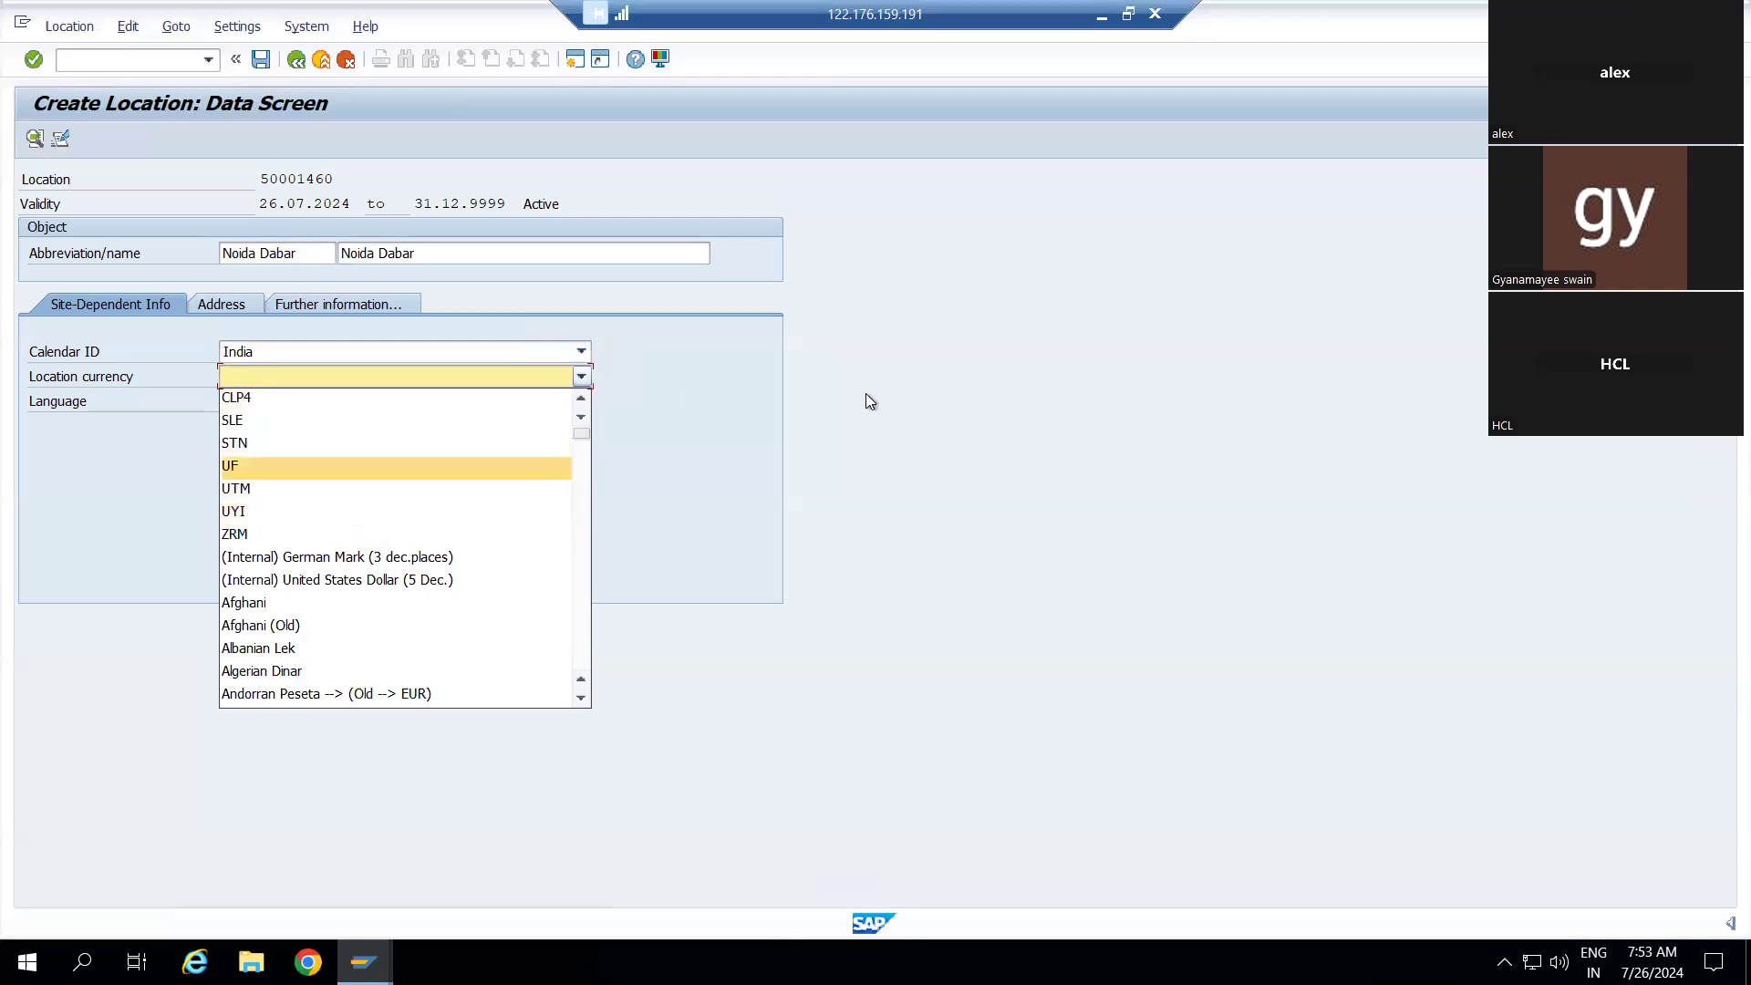
click(685, 397)
text(Indian Rupee)
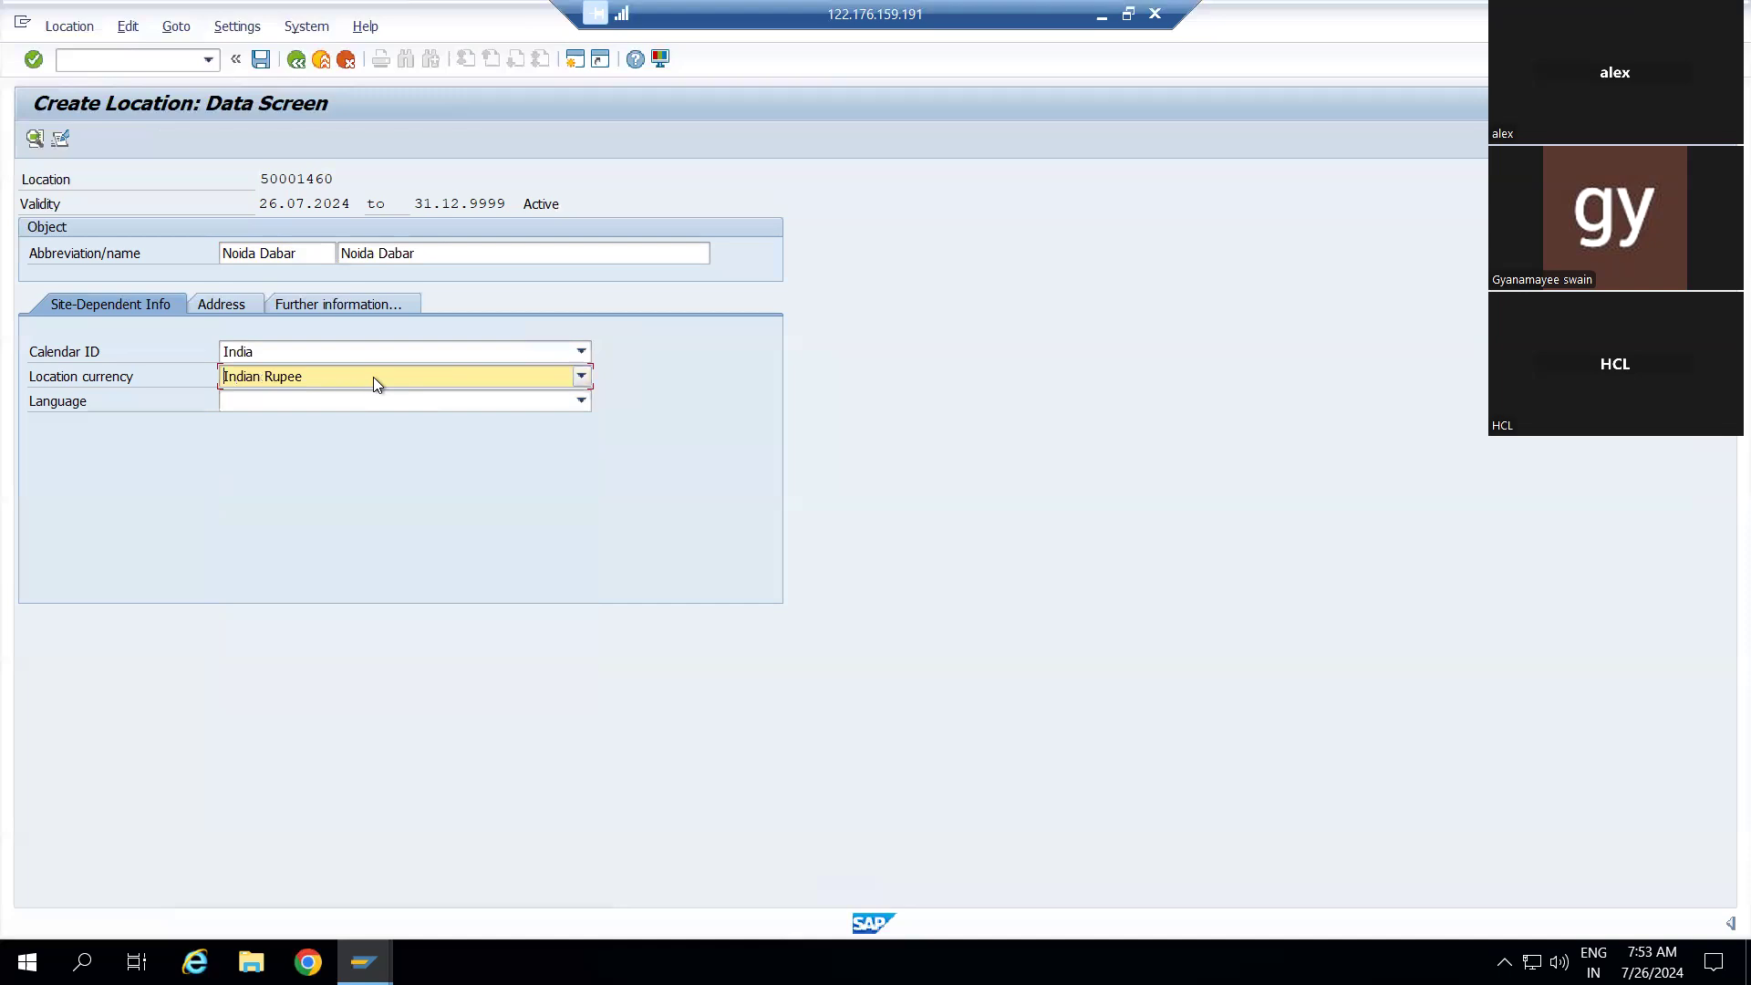
click(374, 402)
text(E)
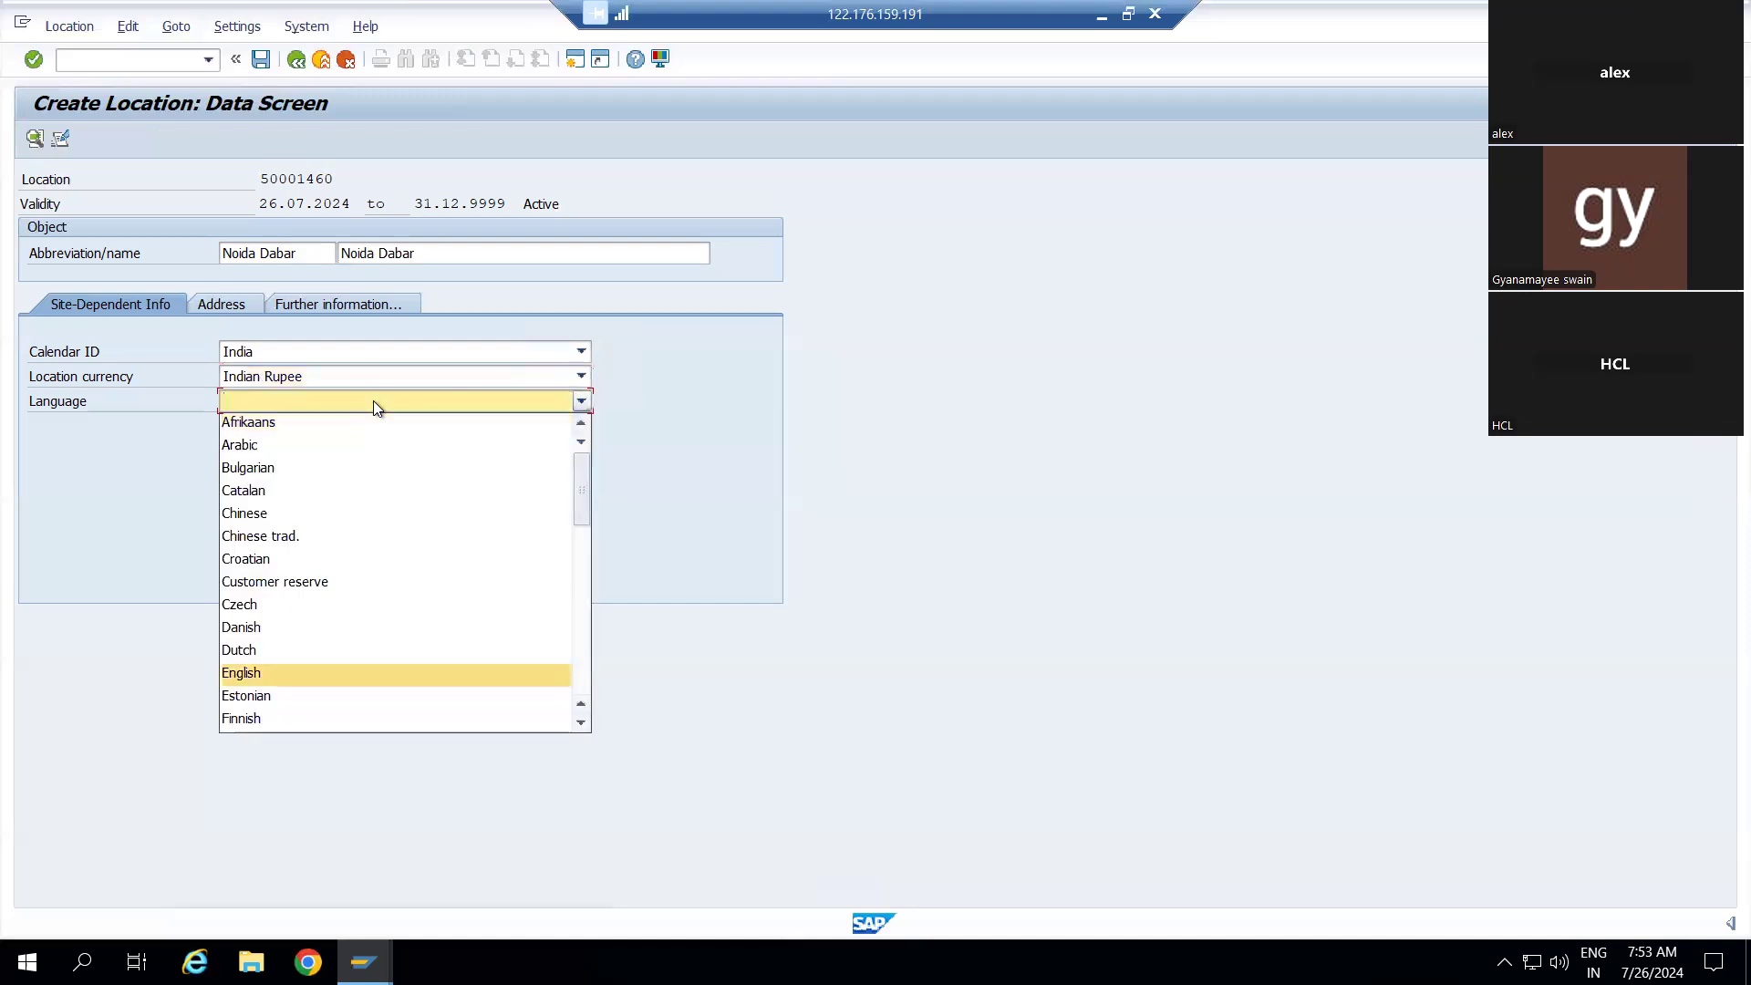
click(271, 671)
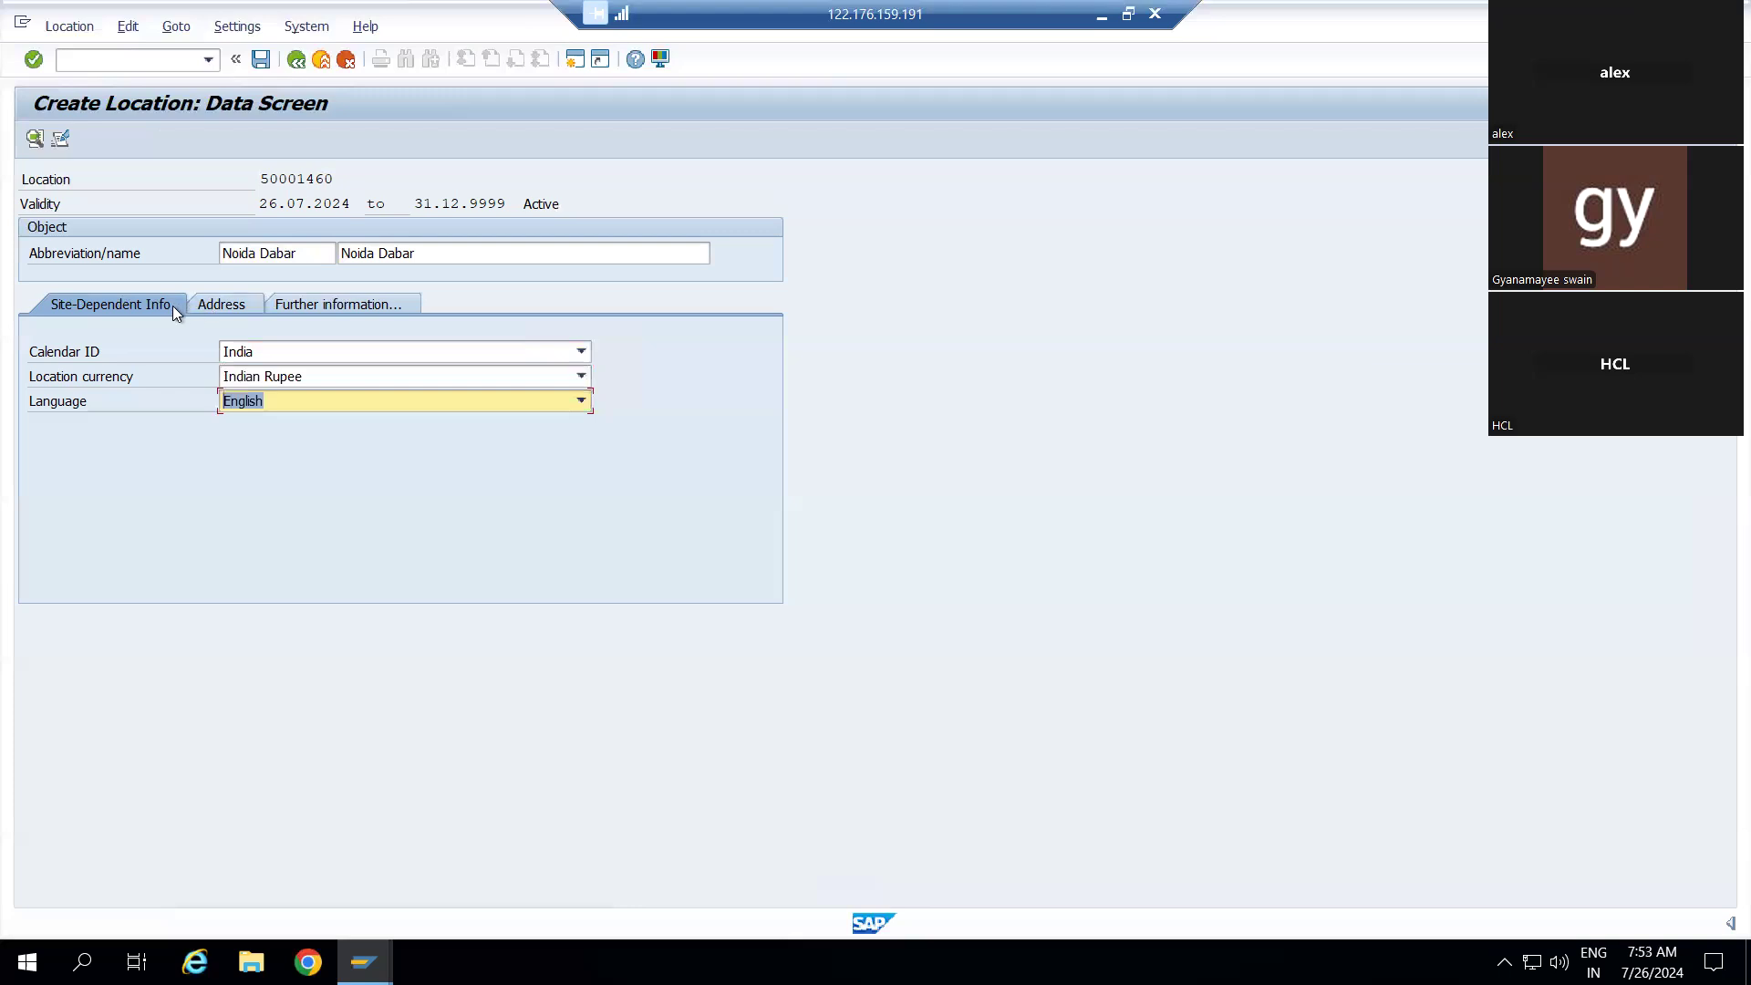
On the Address tab, enter Noida Sector 62 as the address supplement (c/o)
click(226, 310)
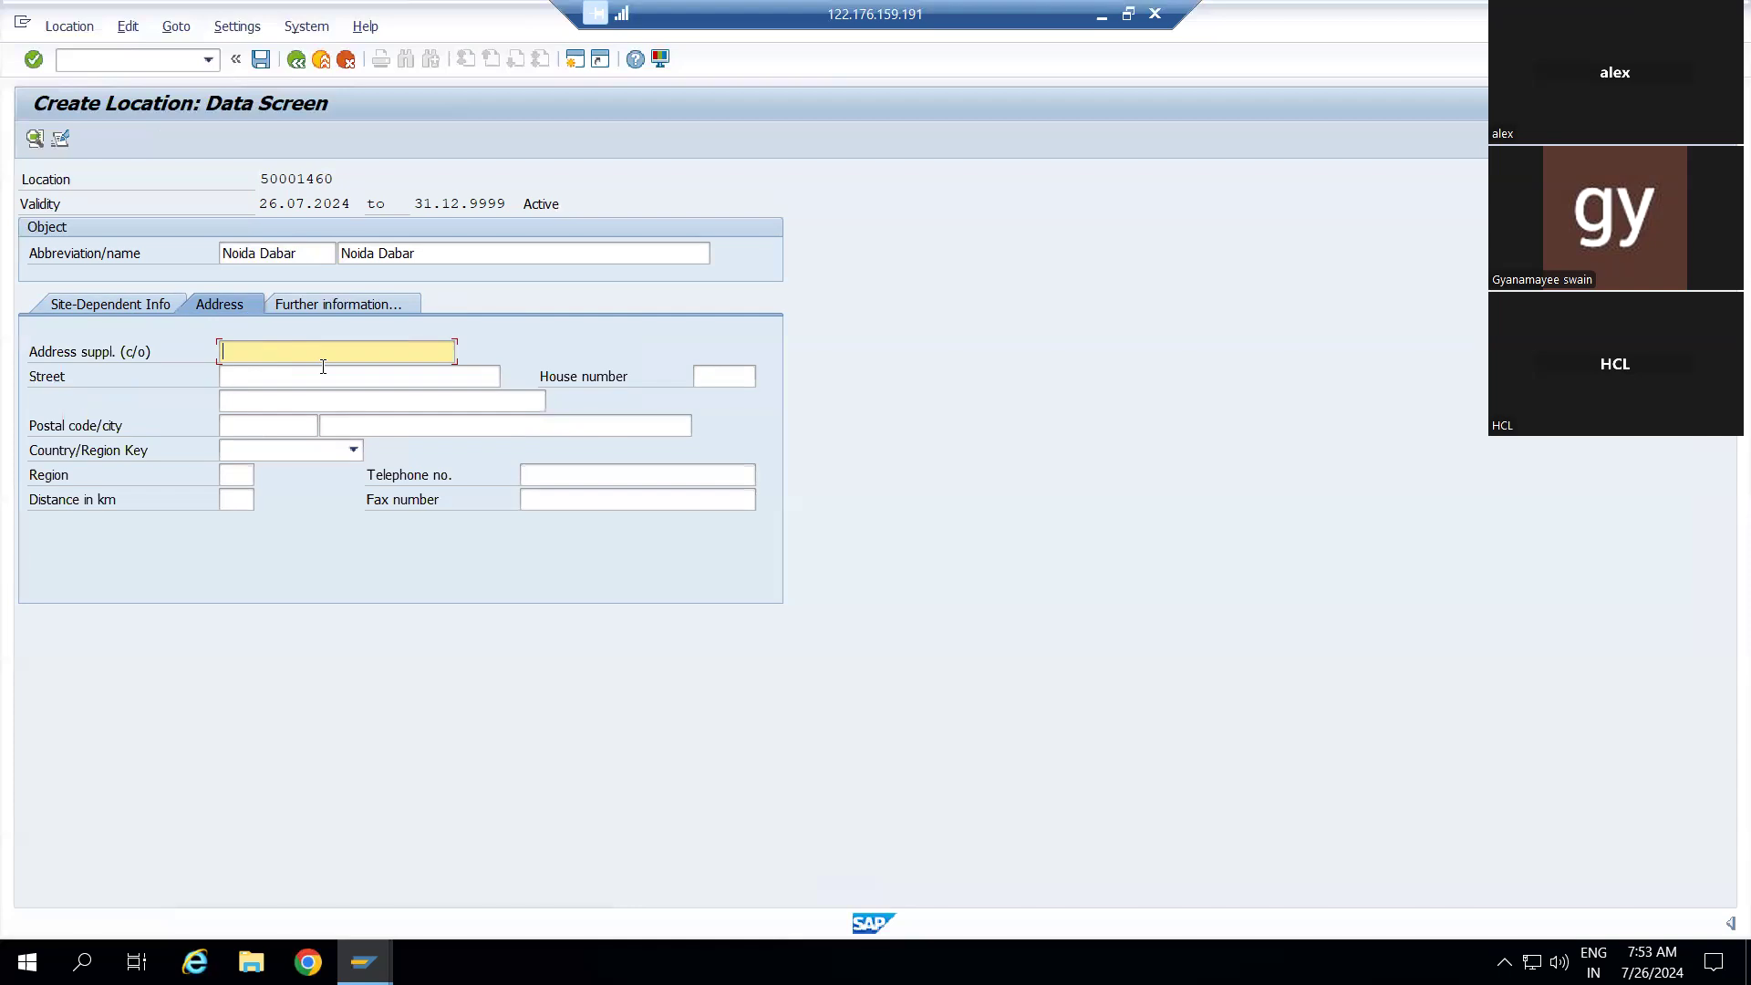
text(Noida Sector 62)
key(Tab)
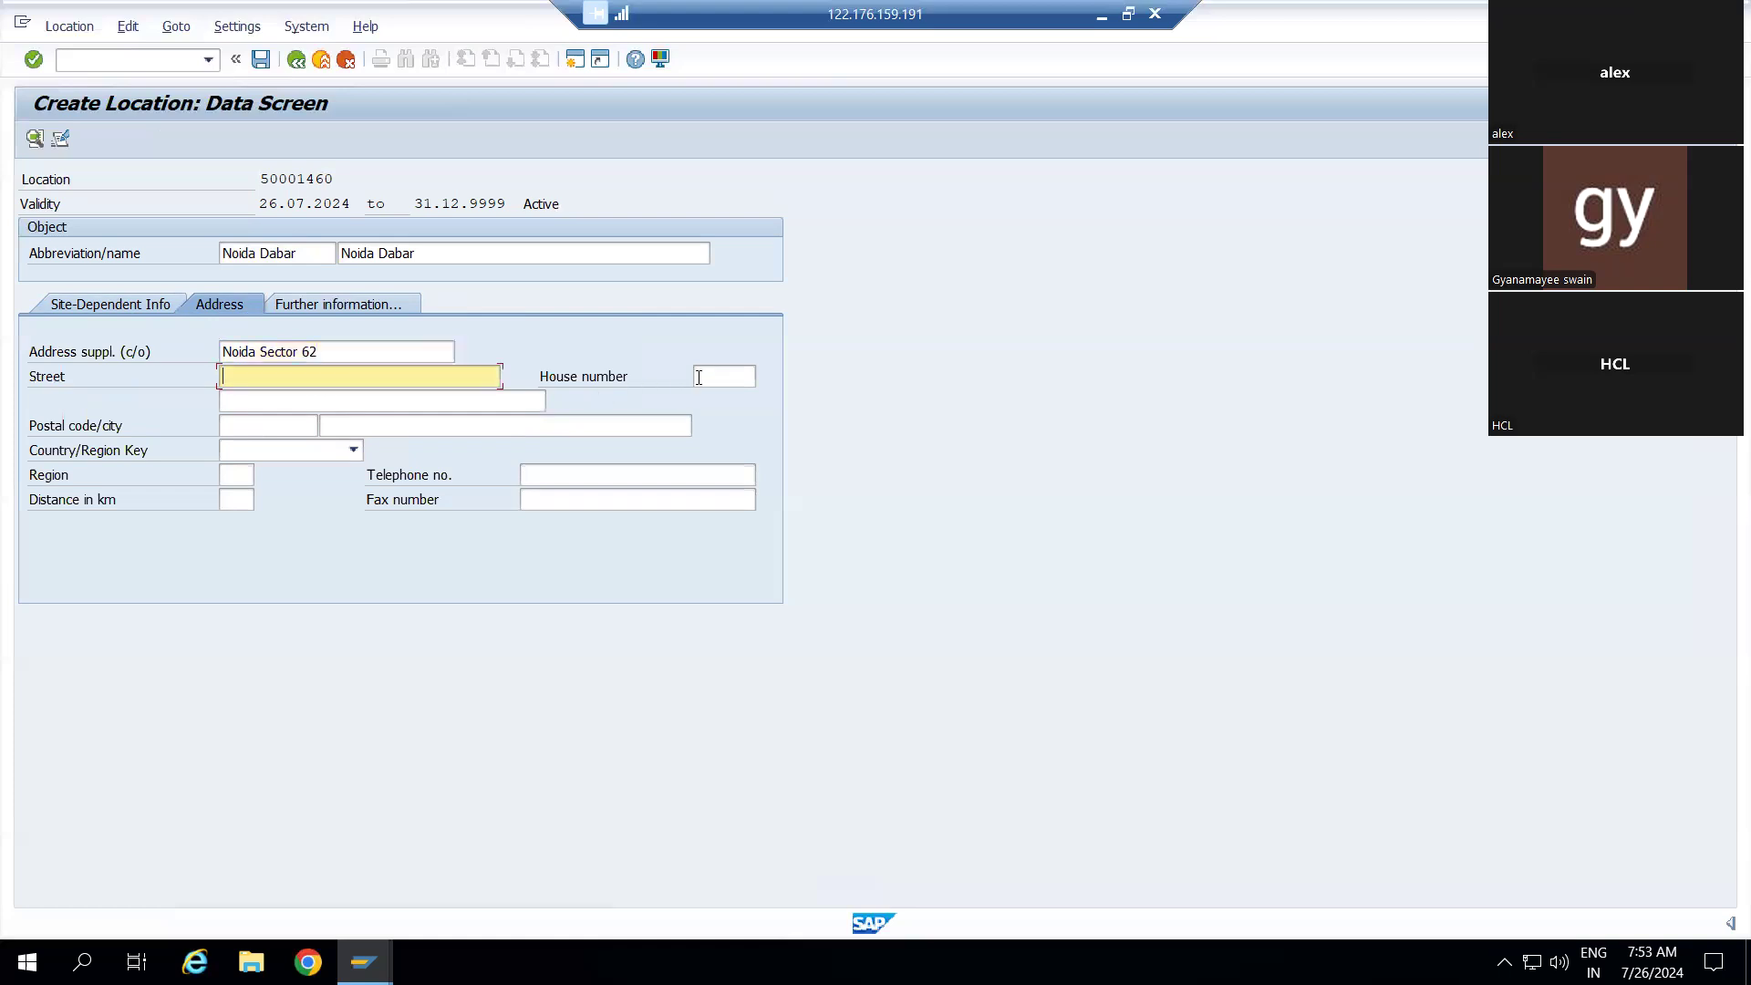
click(257, 424)
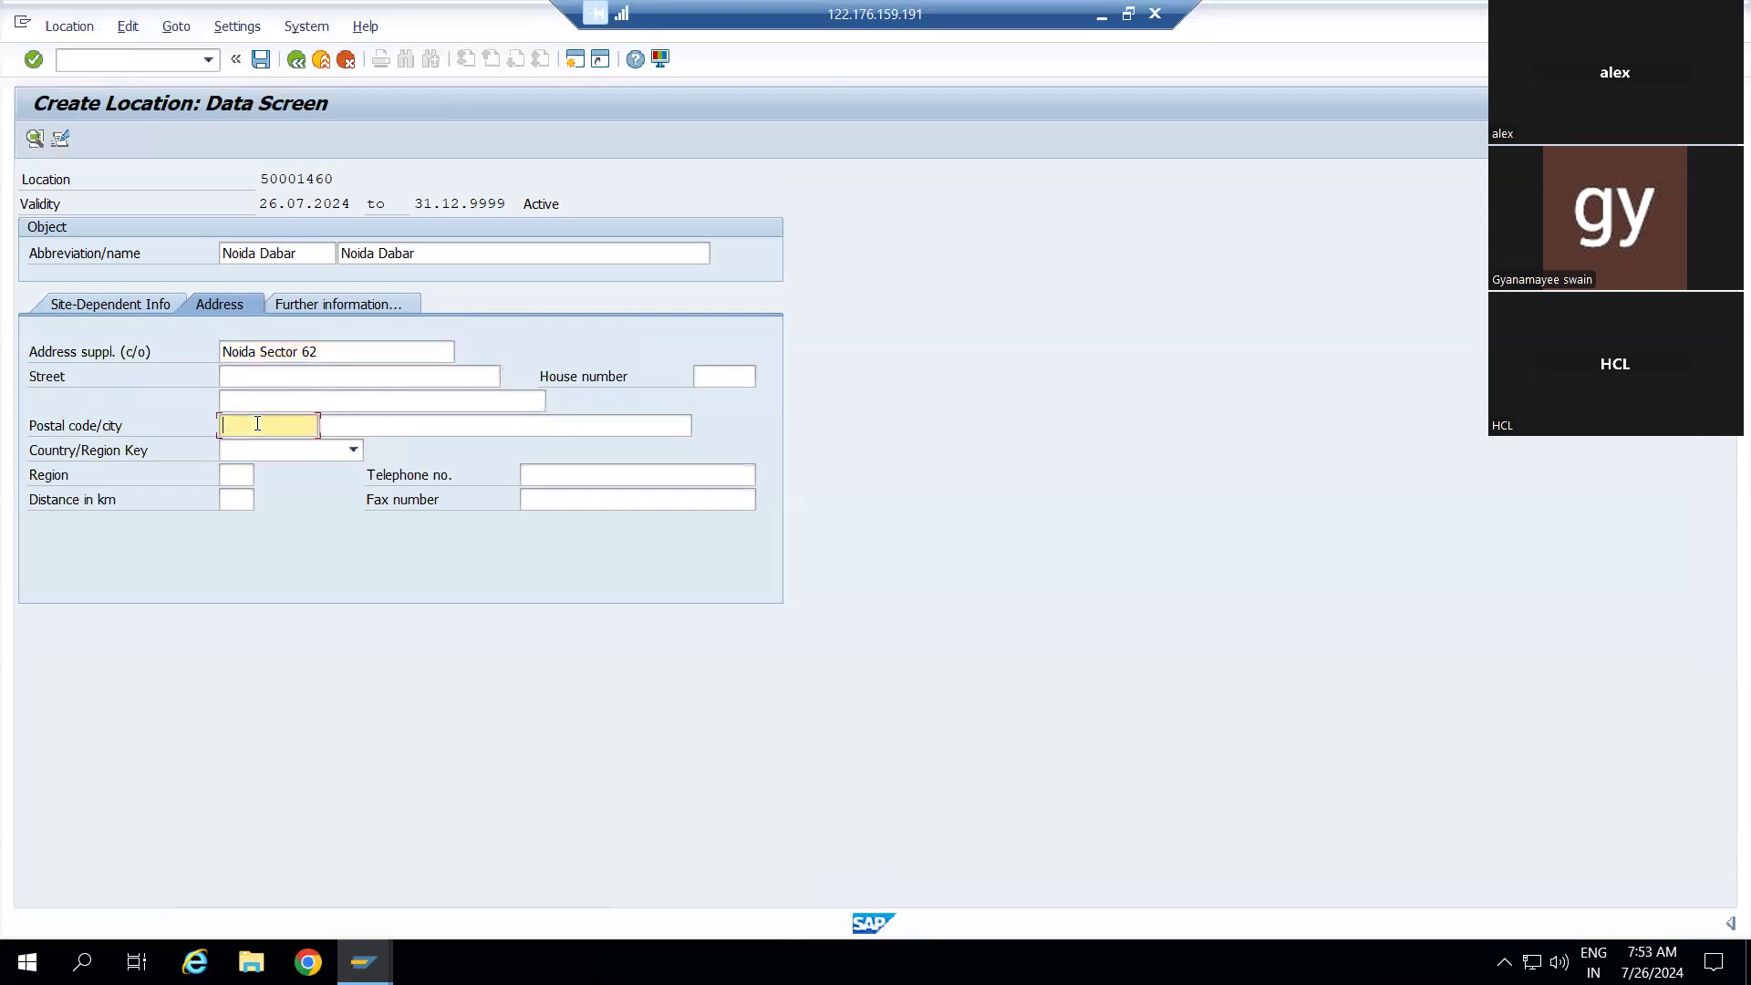
Check the Web Link entry under Further information, then return to Site-Dependent Info
click(320, 305)
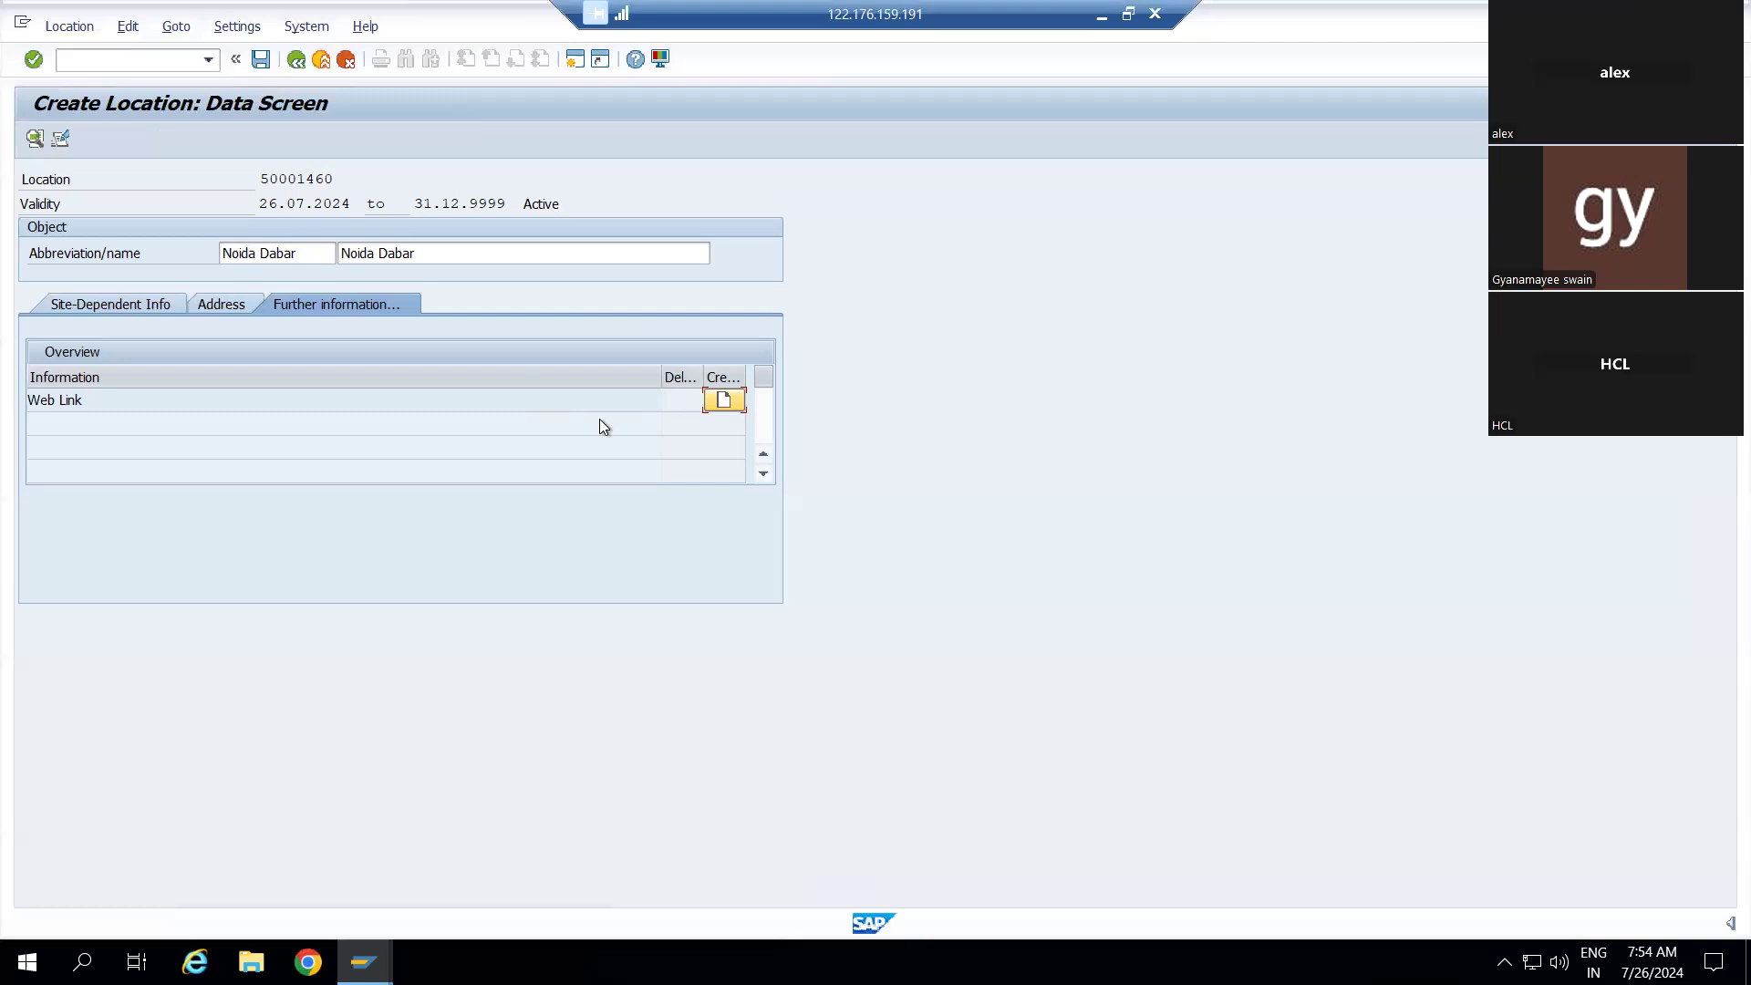
click(93, 307)
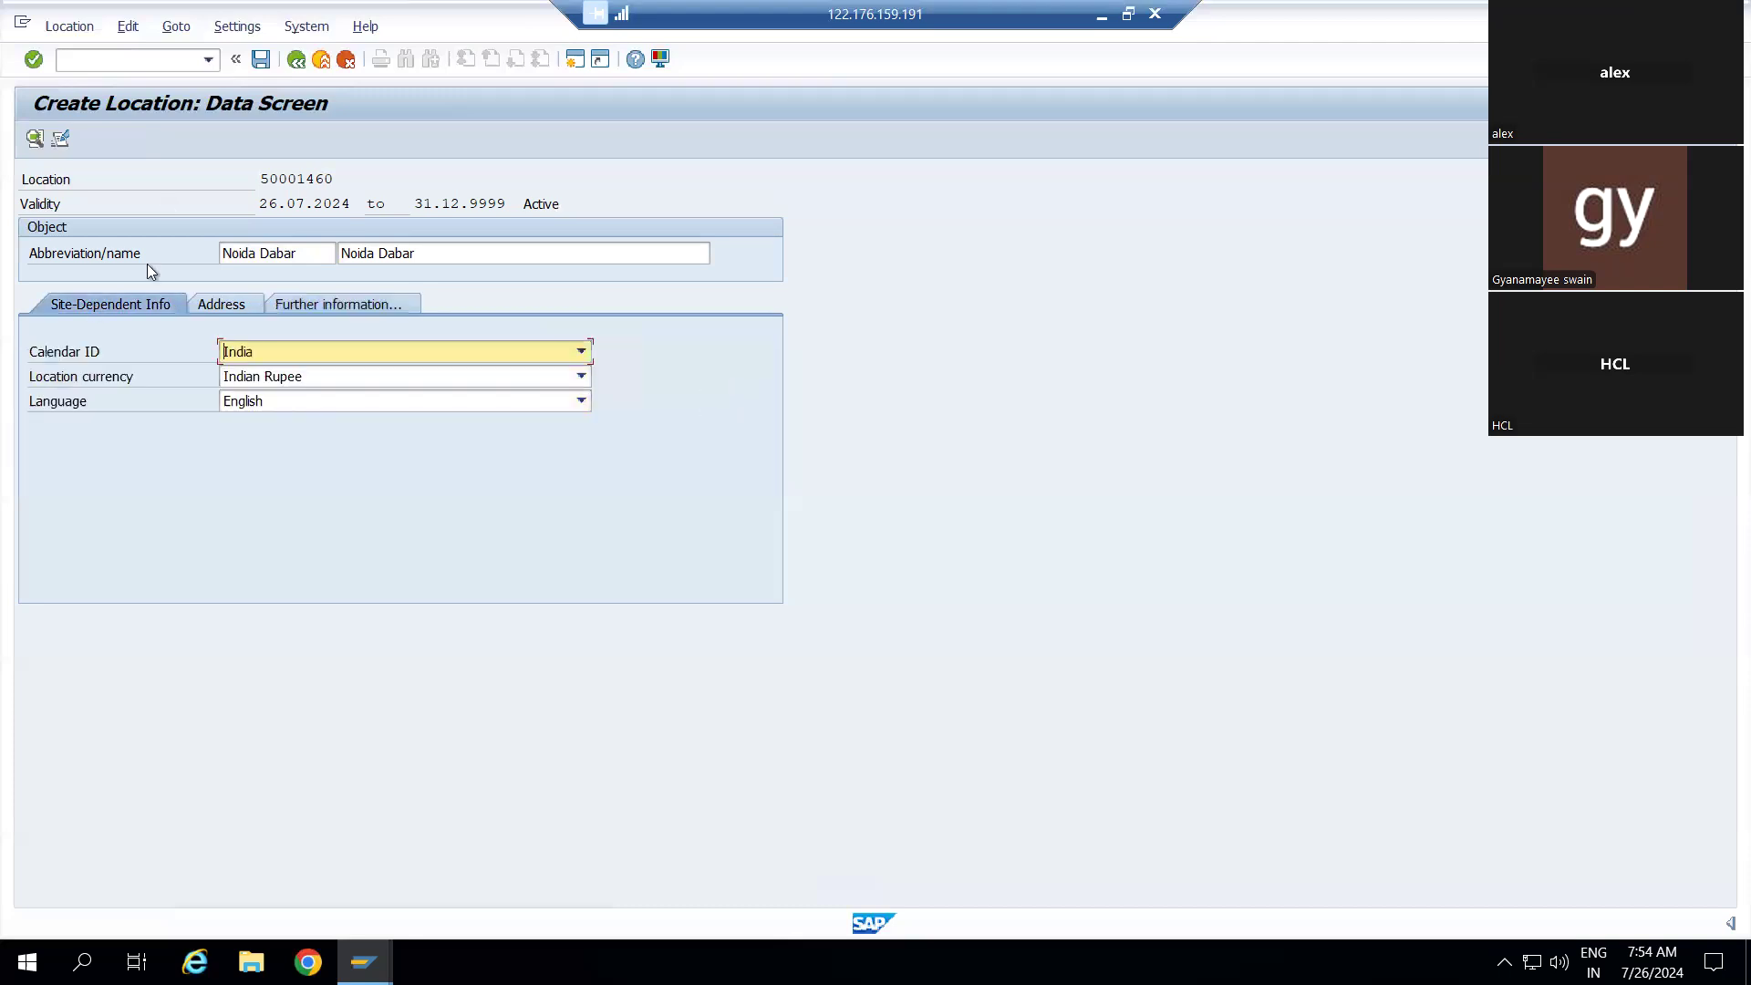
Attempt to save the location, then fill in postal code 201301 as requested
click(261, 61)
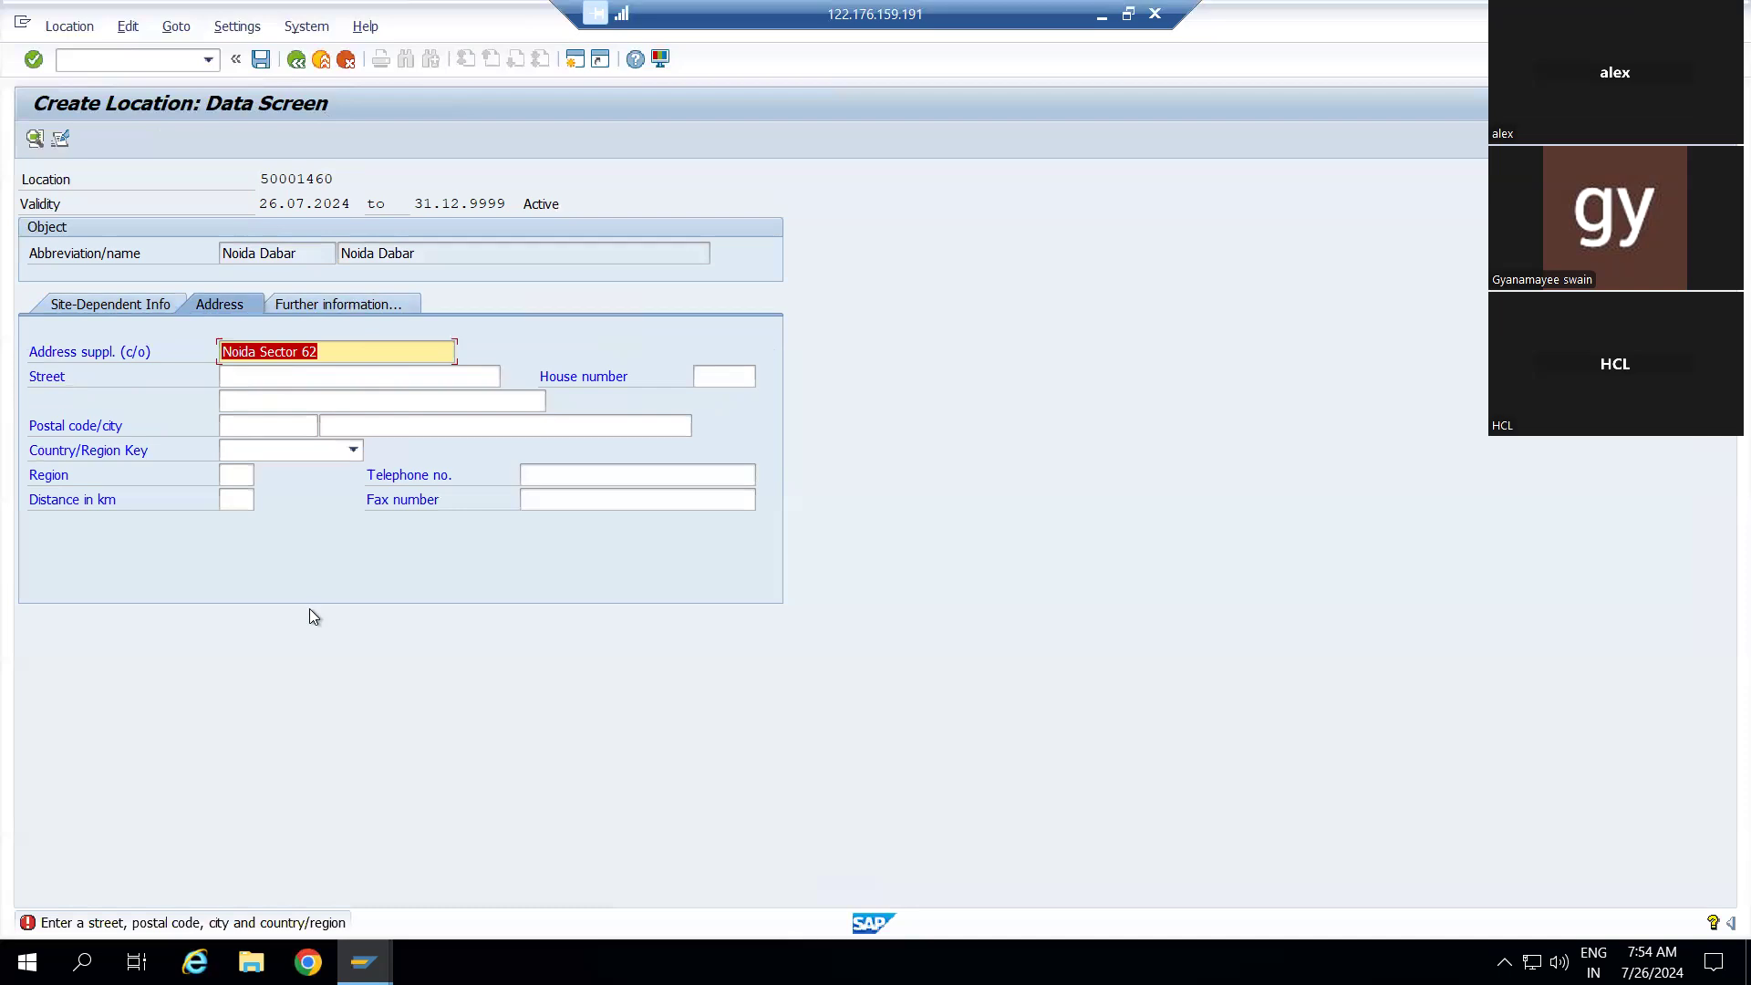
click(277, 427)
text(201)
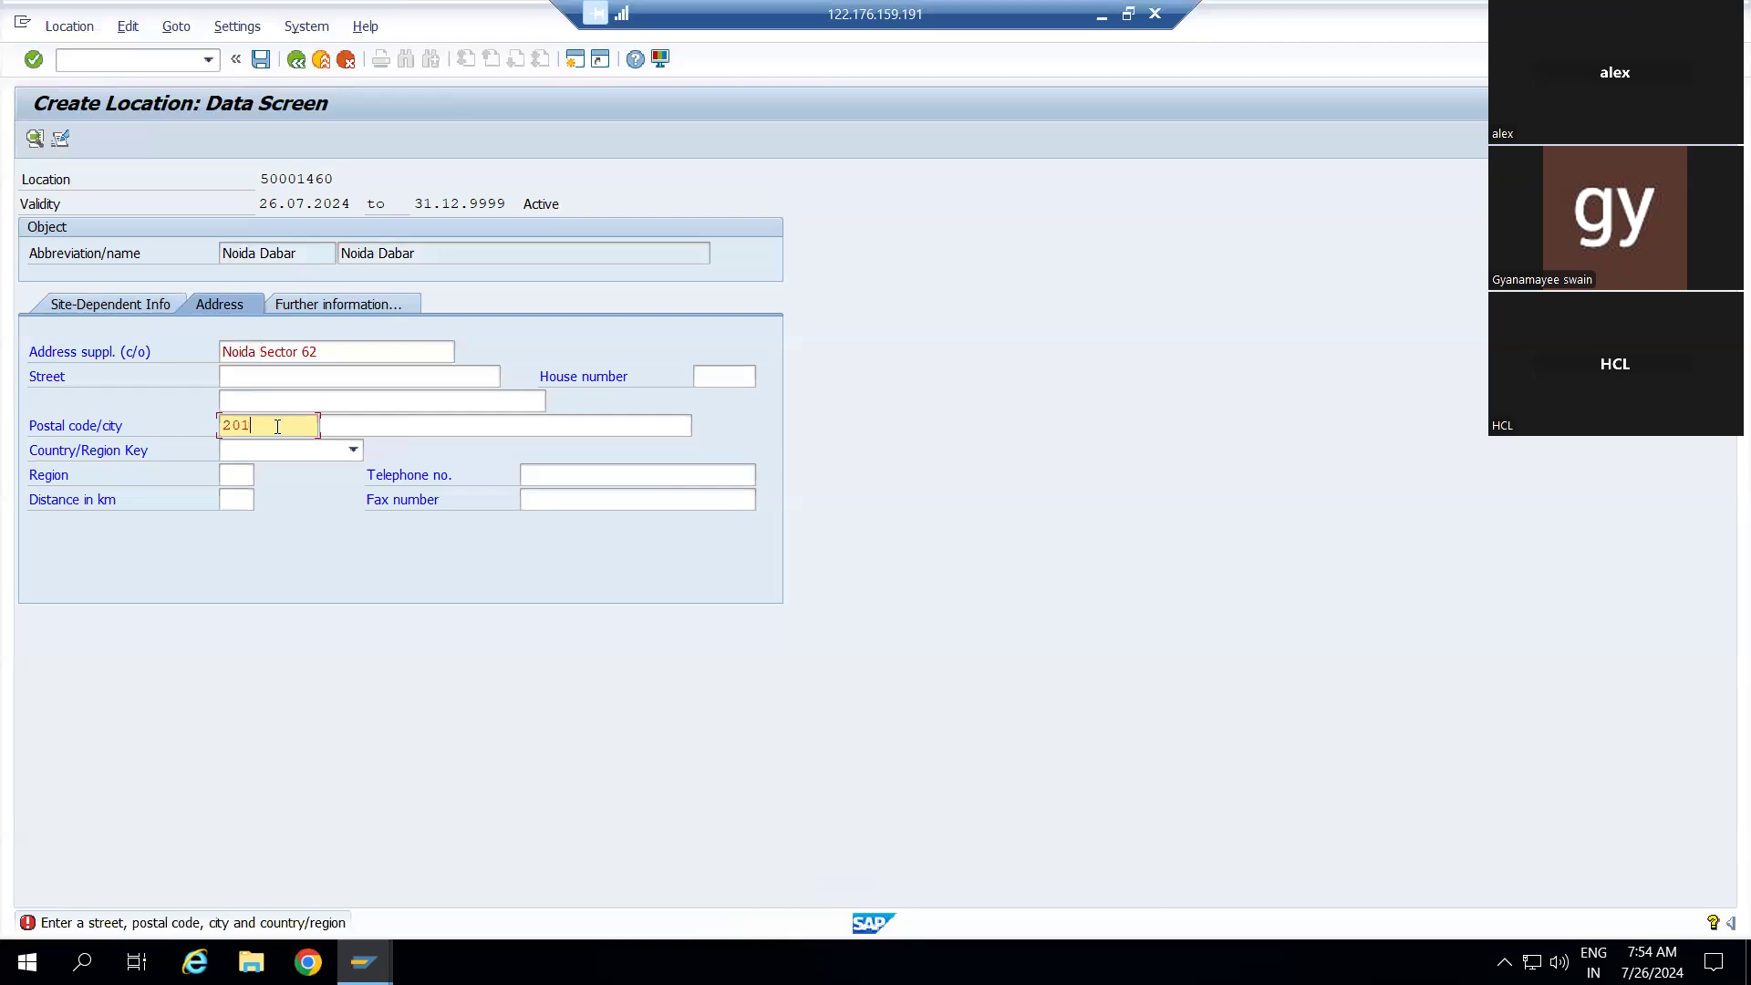
text(301)
Retry the save and set the address country to India
click(260, 59)
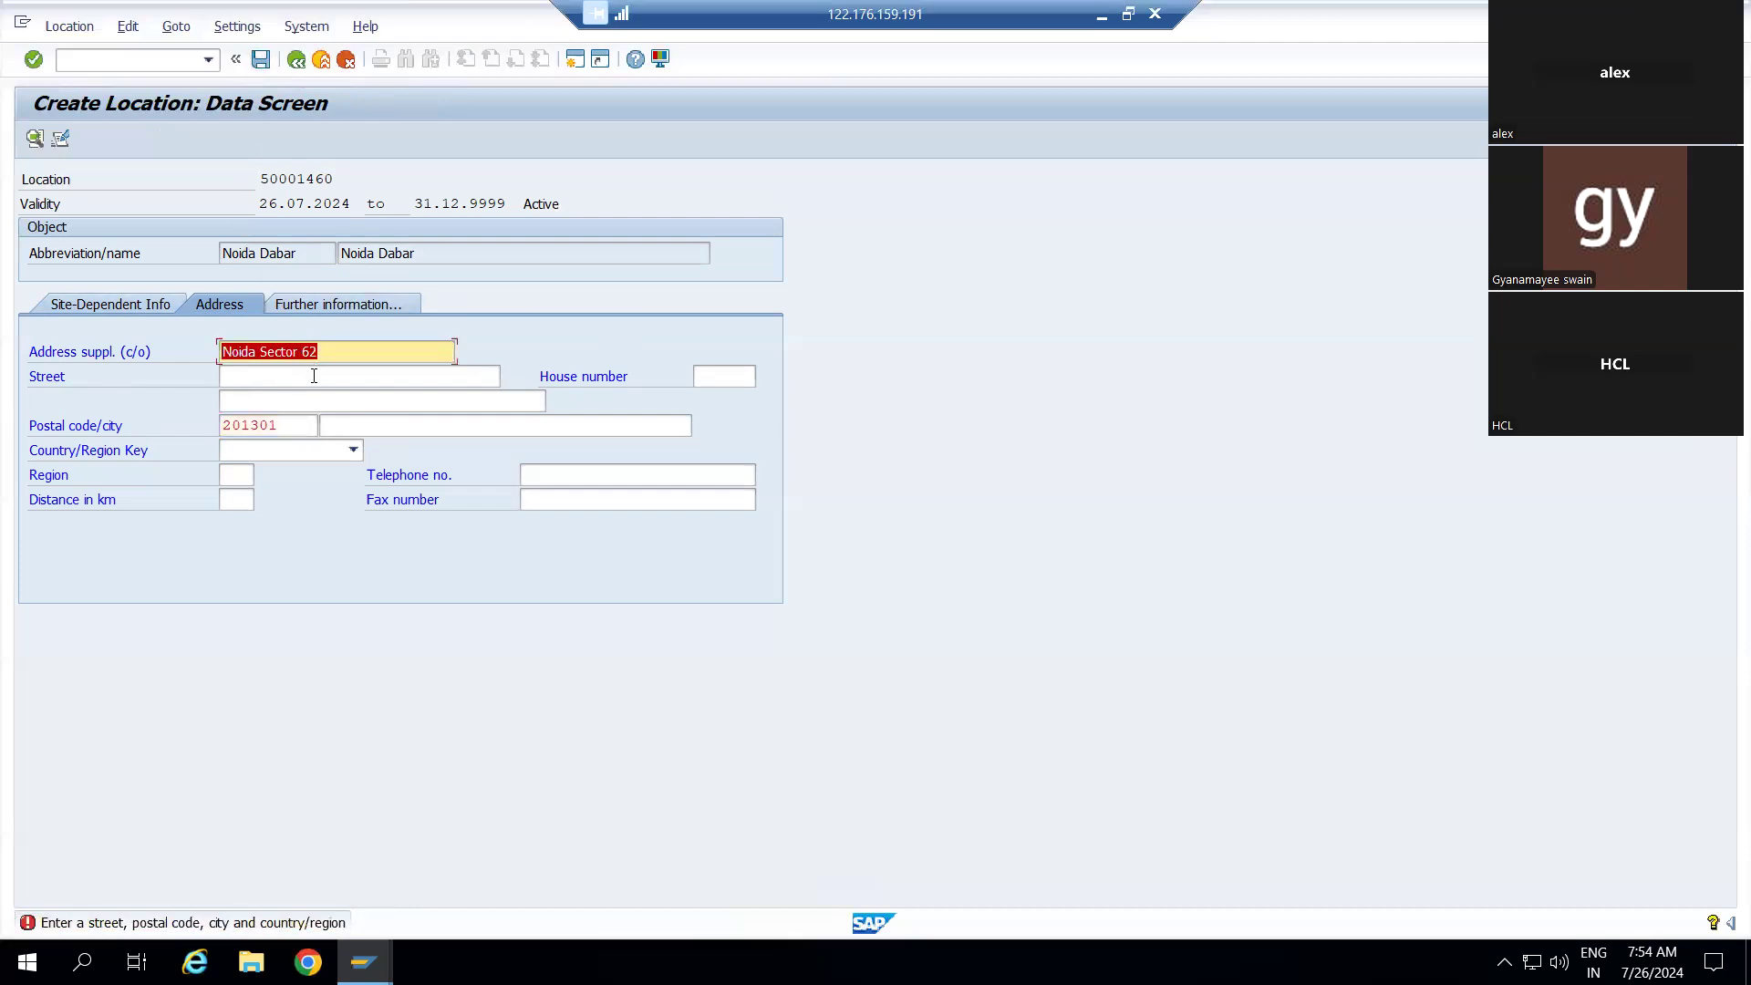
click(330, 453)
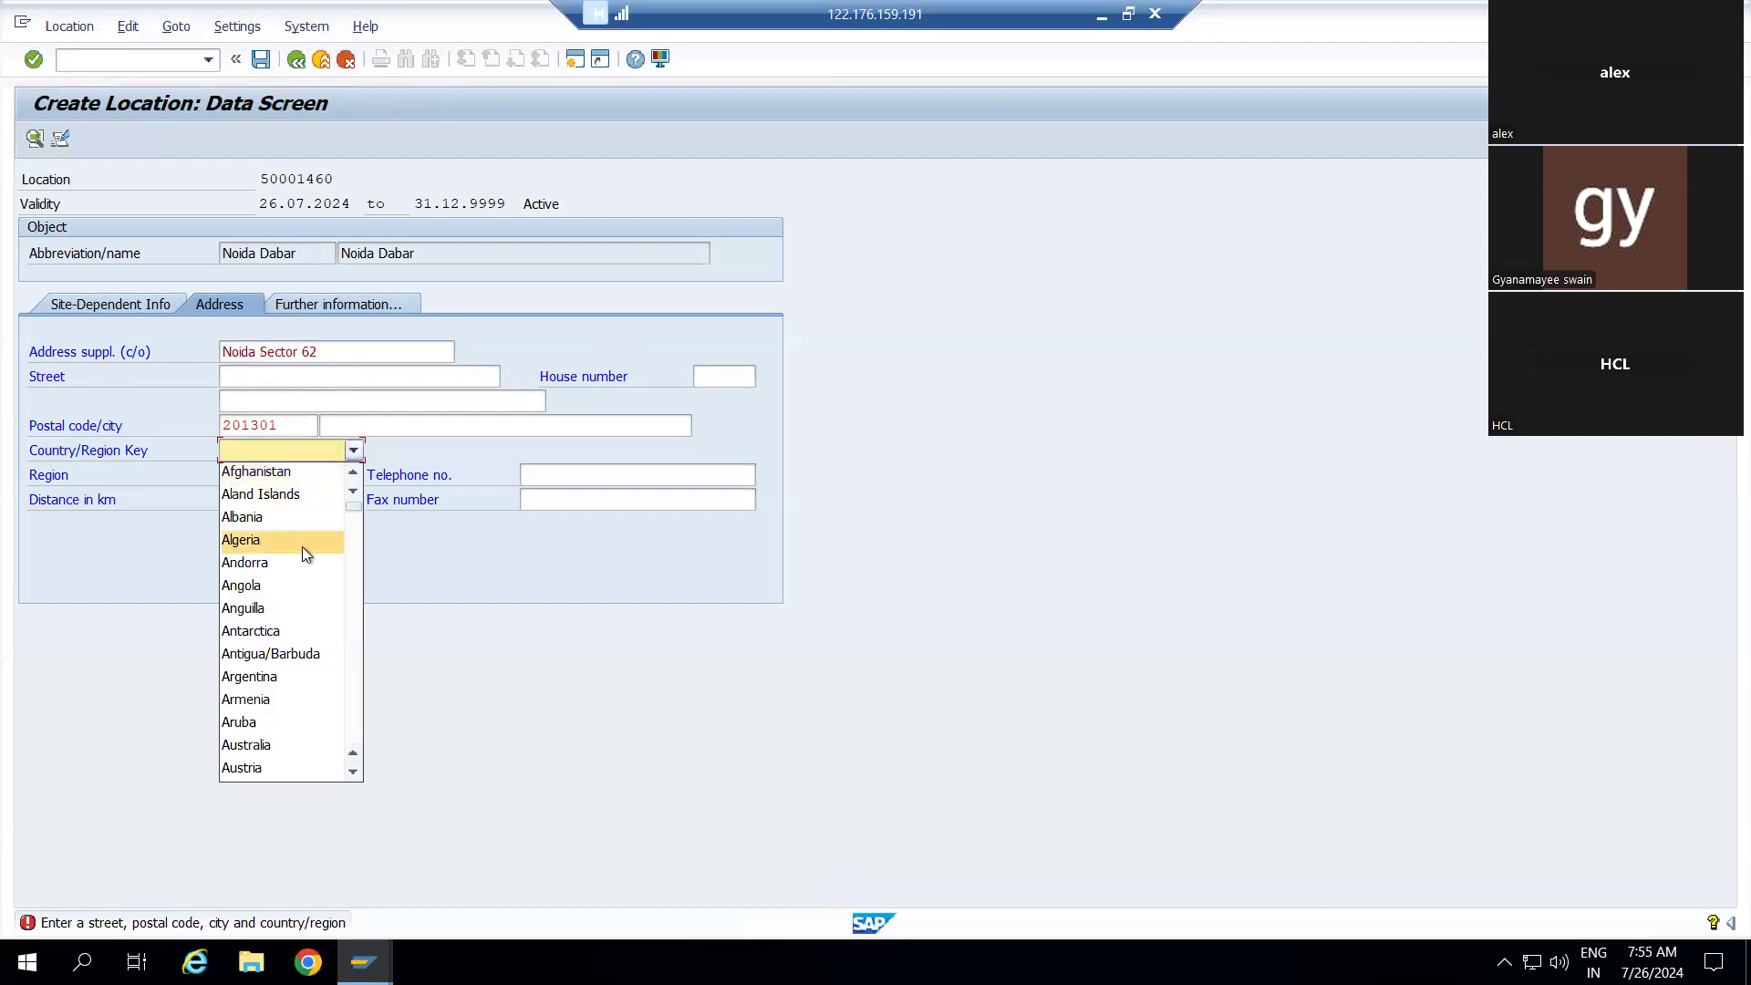
key(i)
key(i)
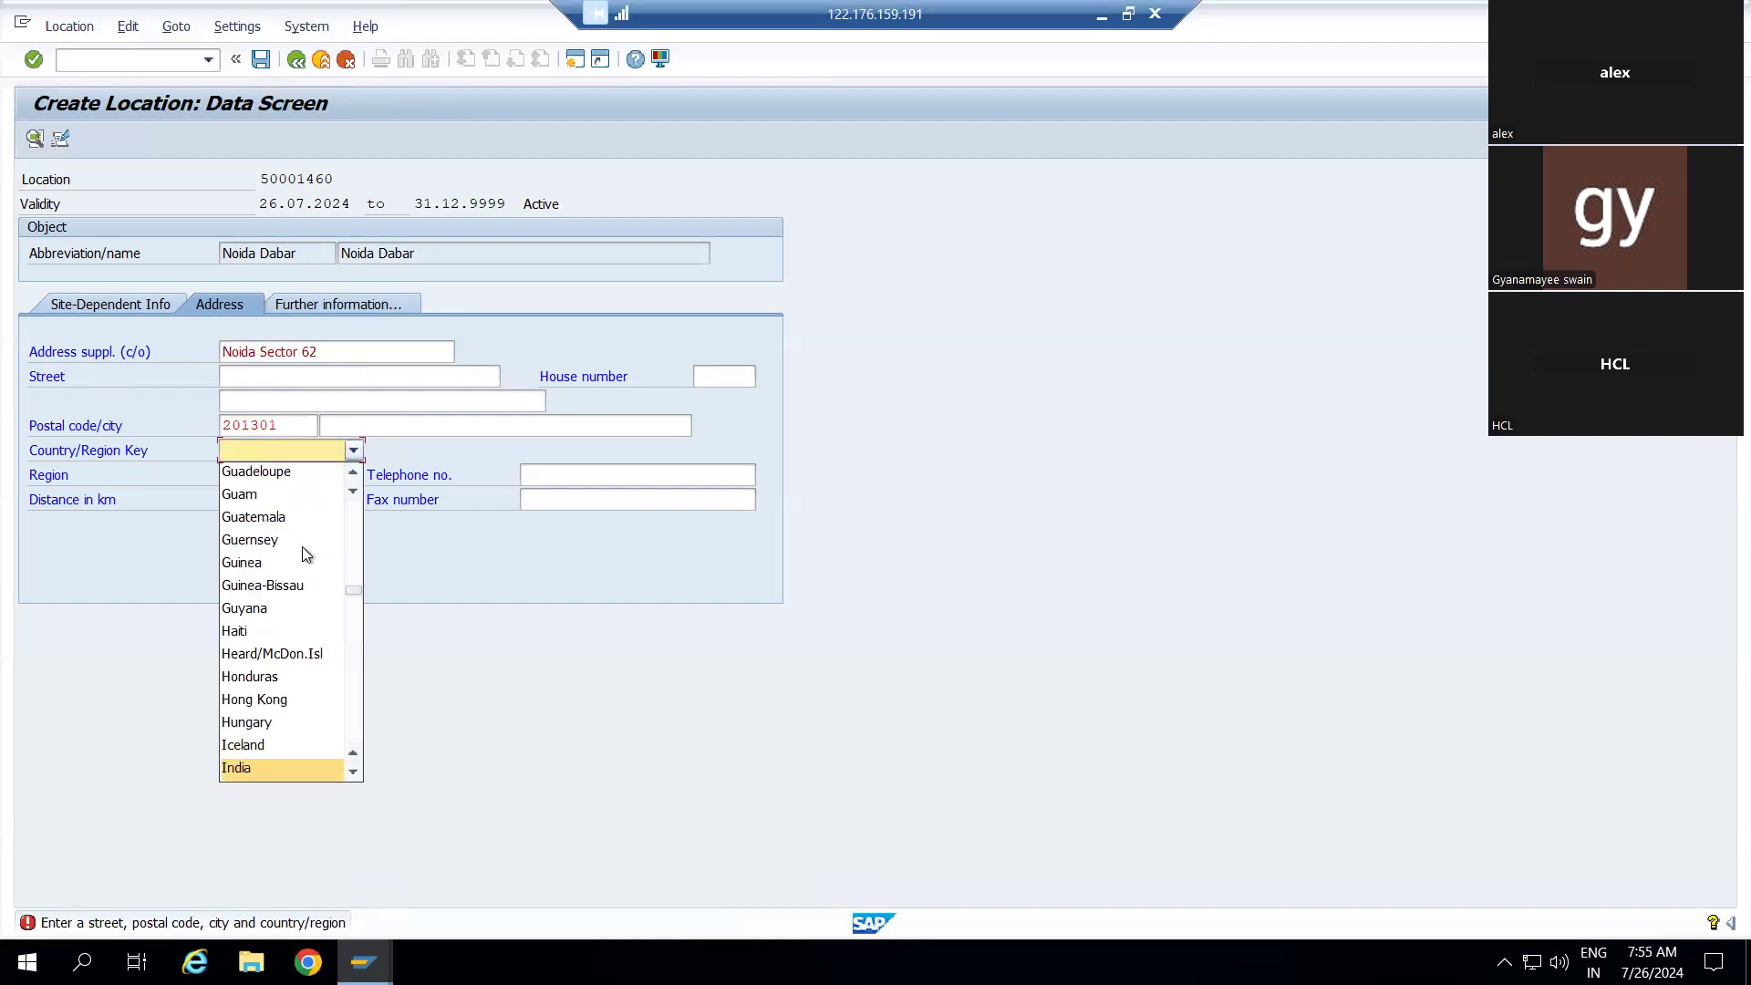
key(Return)
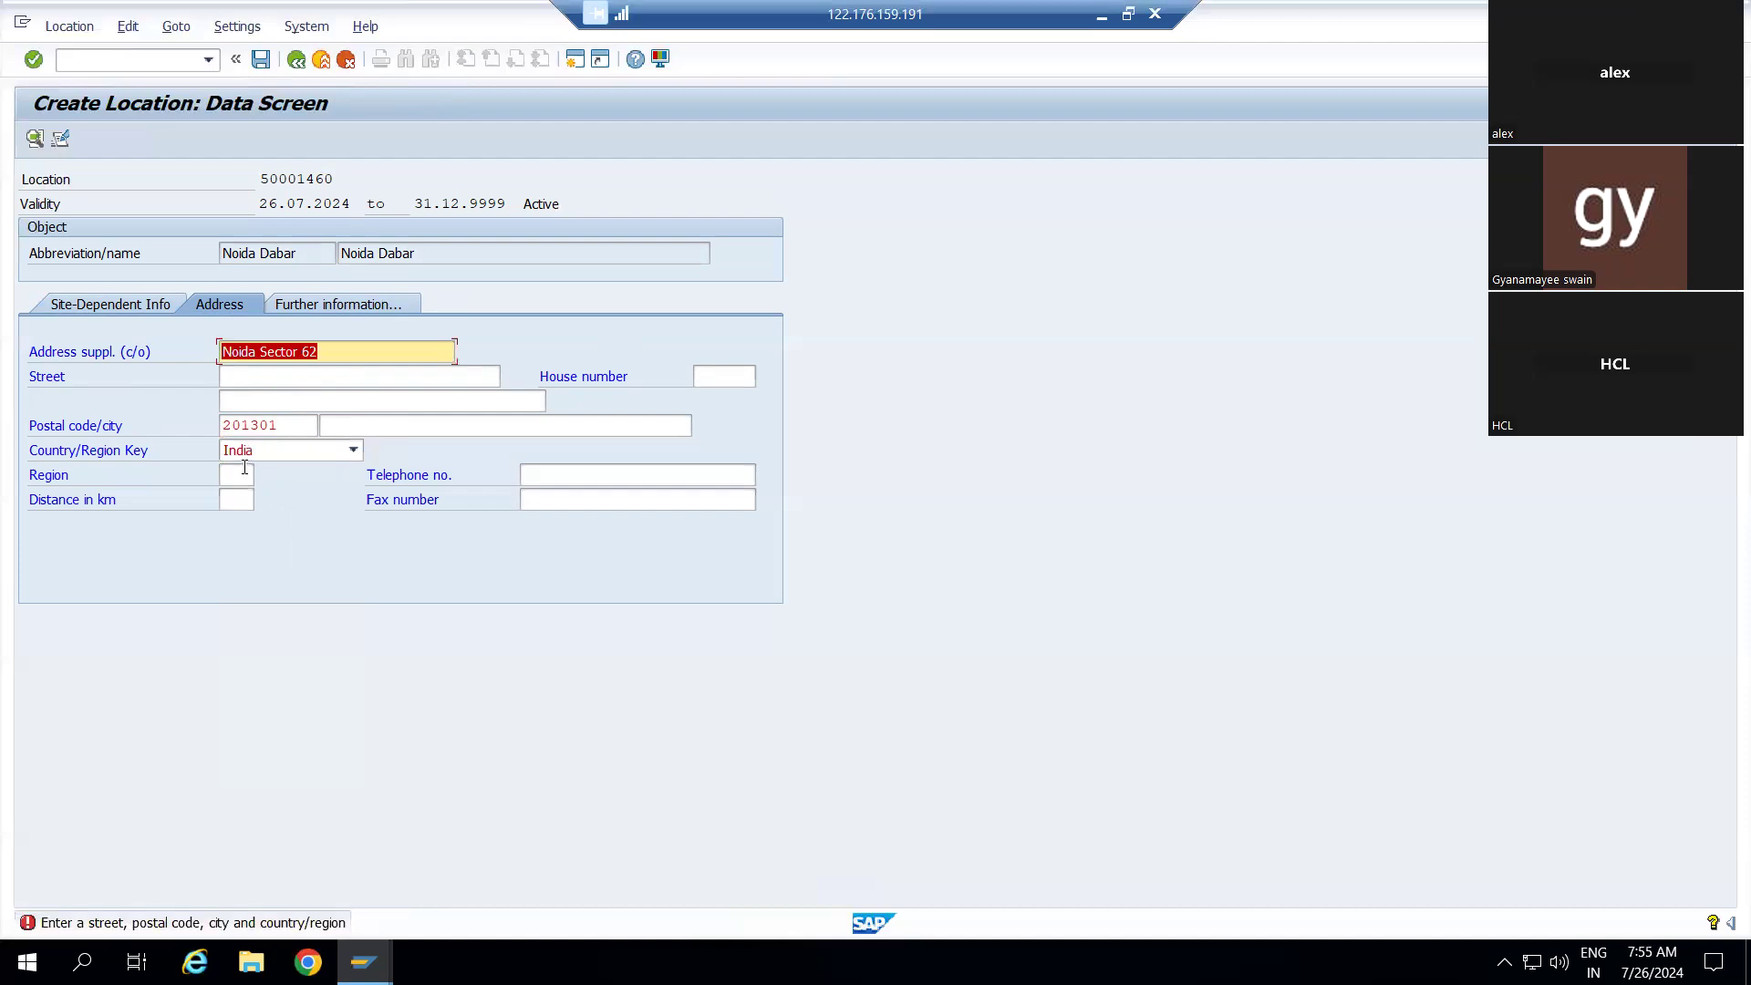
click(245, 466)
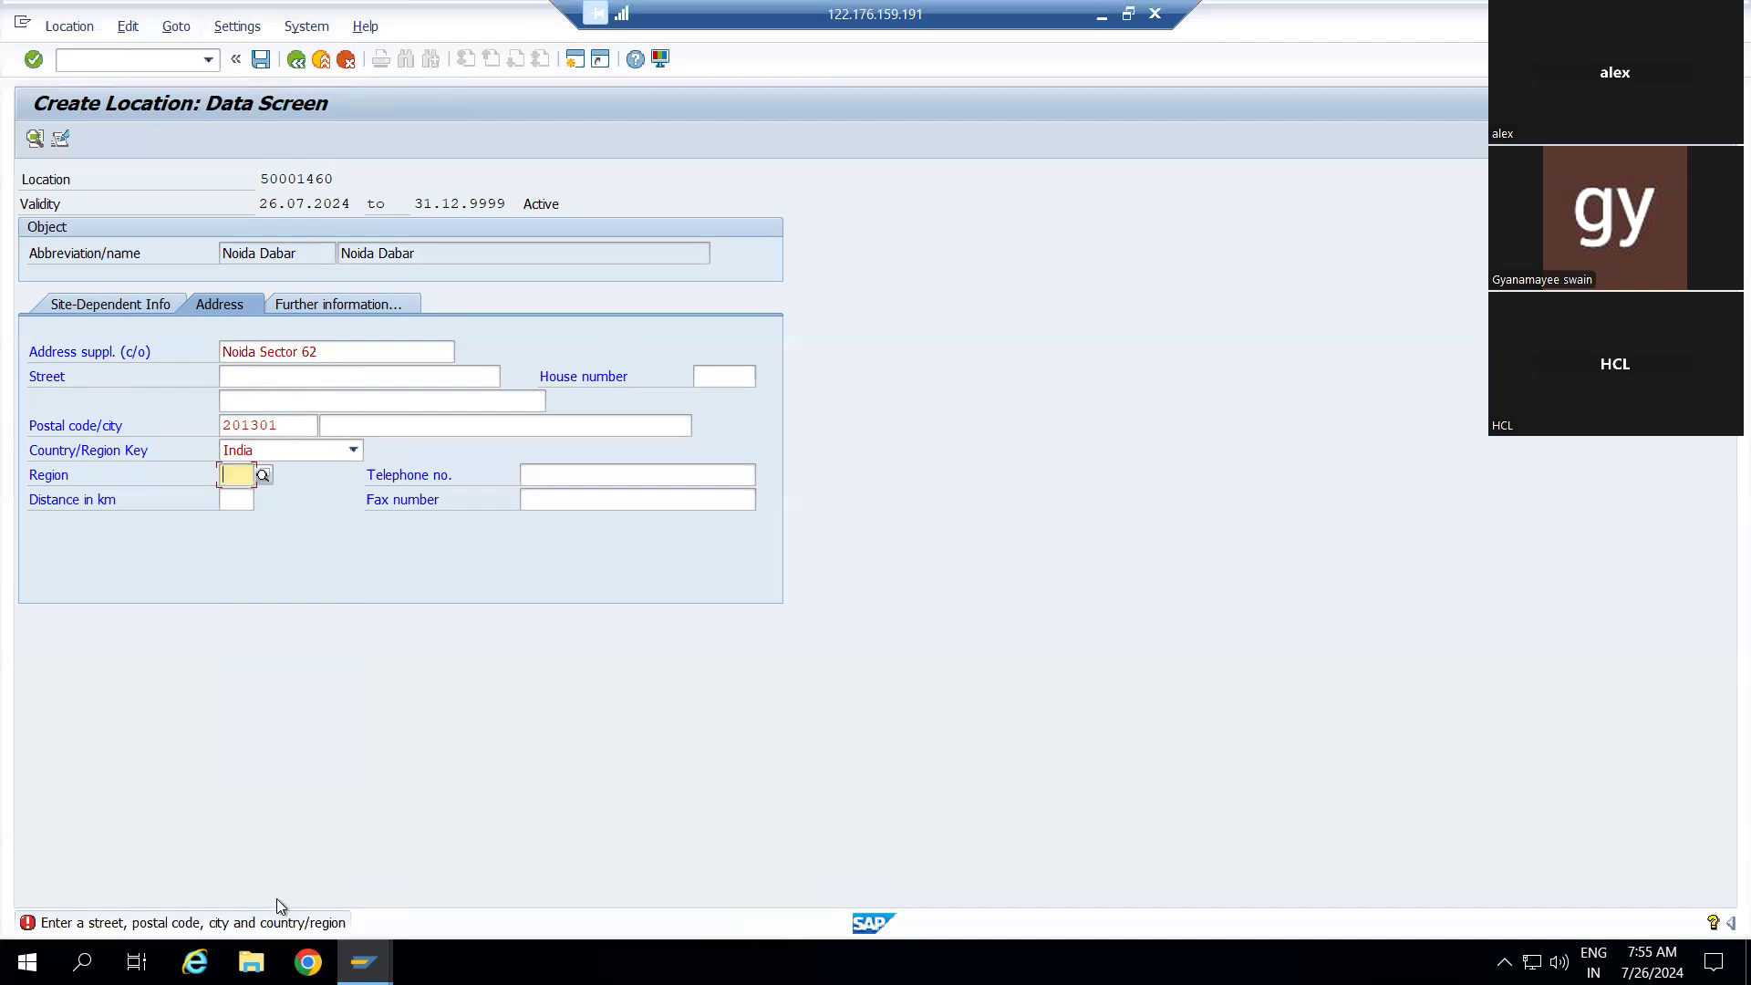
Fill the region with 24 Uttar Pradesh from the lookup, then return to Site-Dependent Info
click(265, 476)
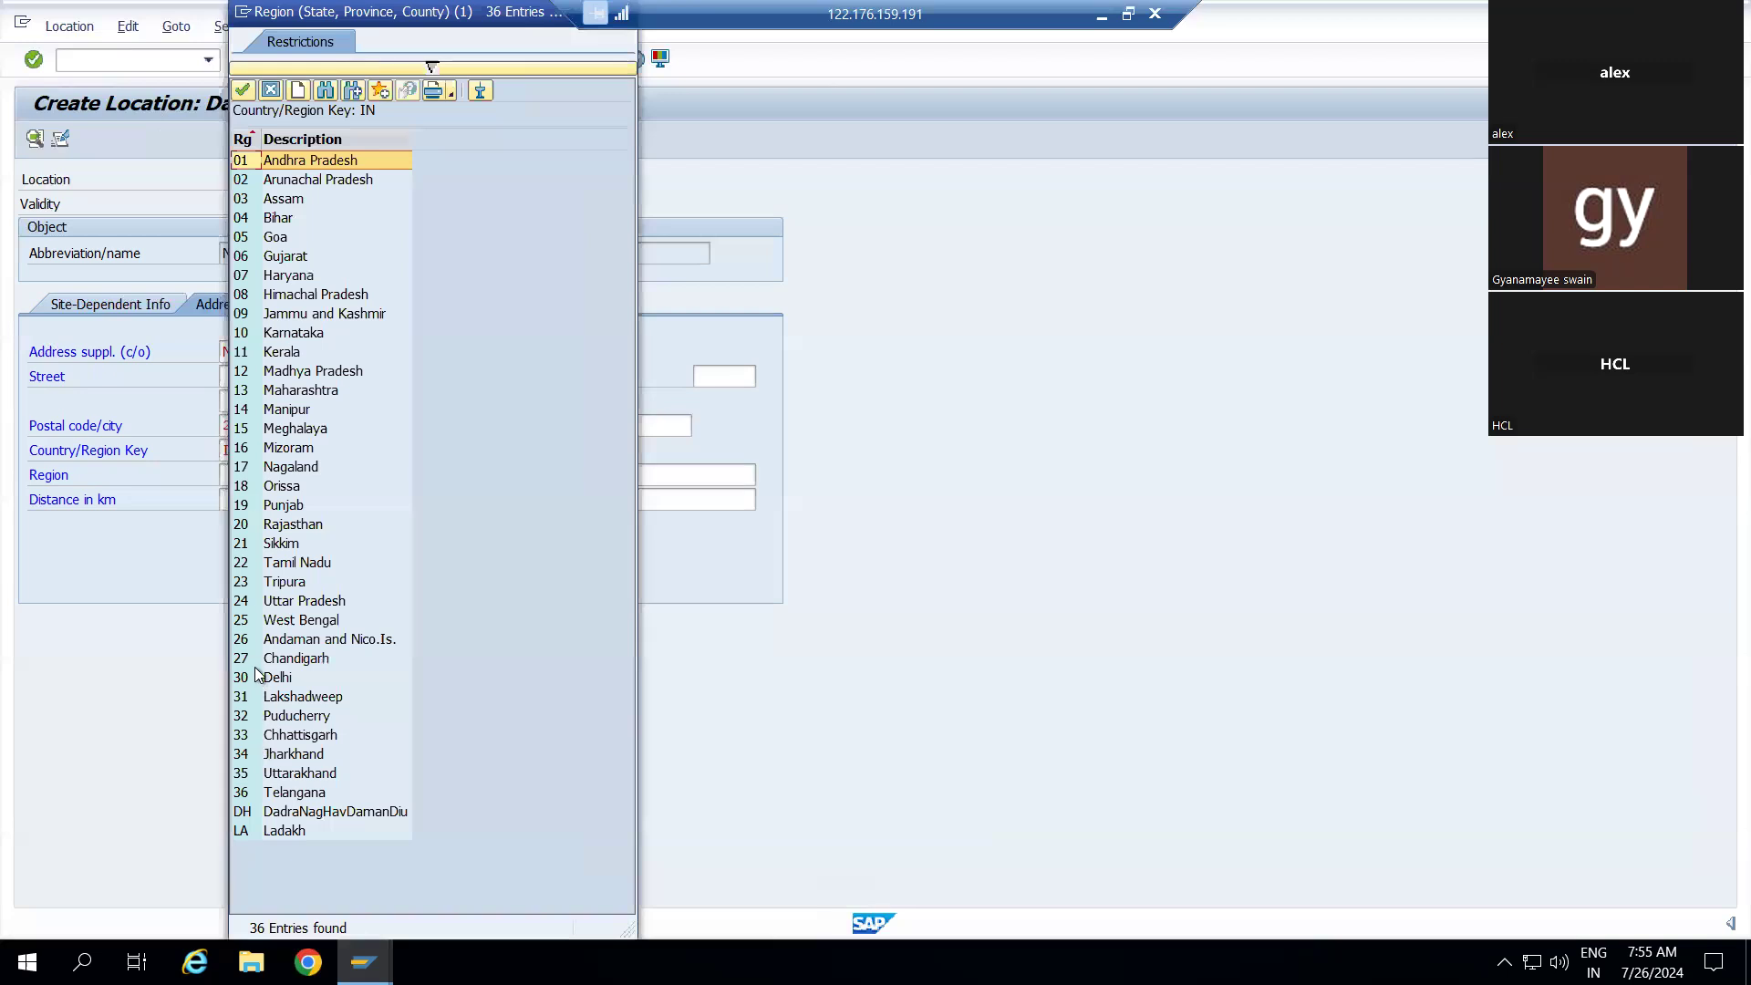
click(250, 601)
double_click(249, 602)
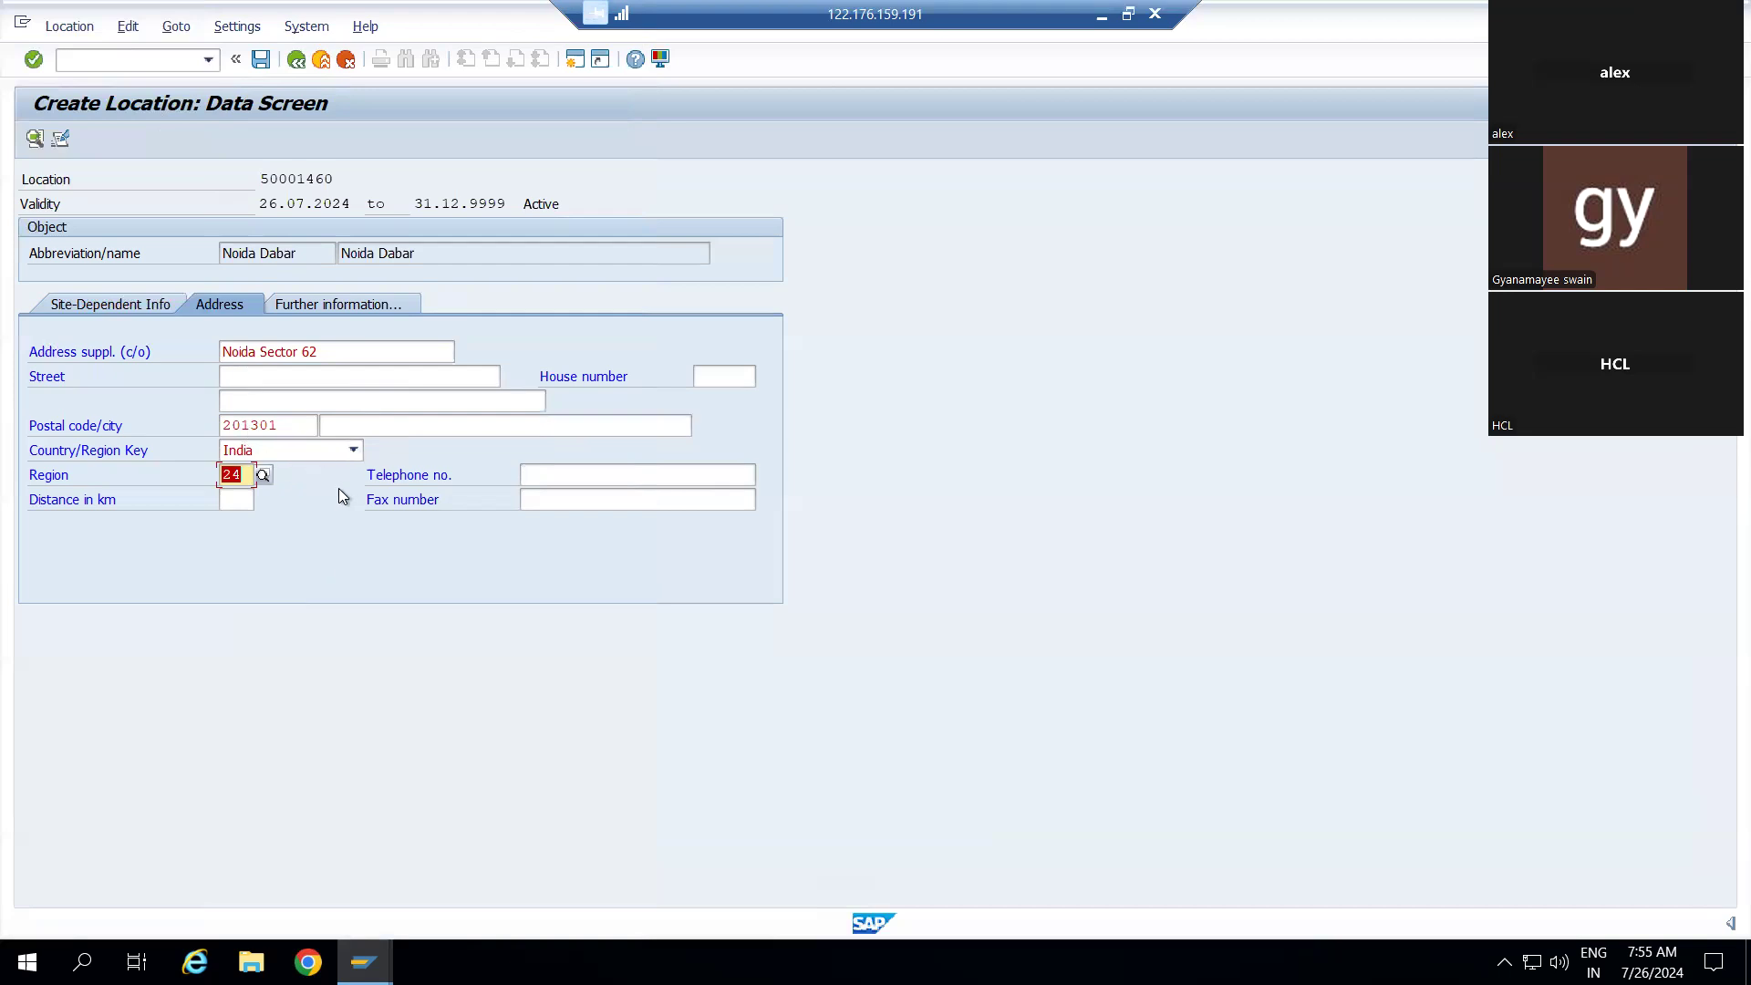
click(119, 301)
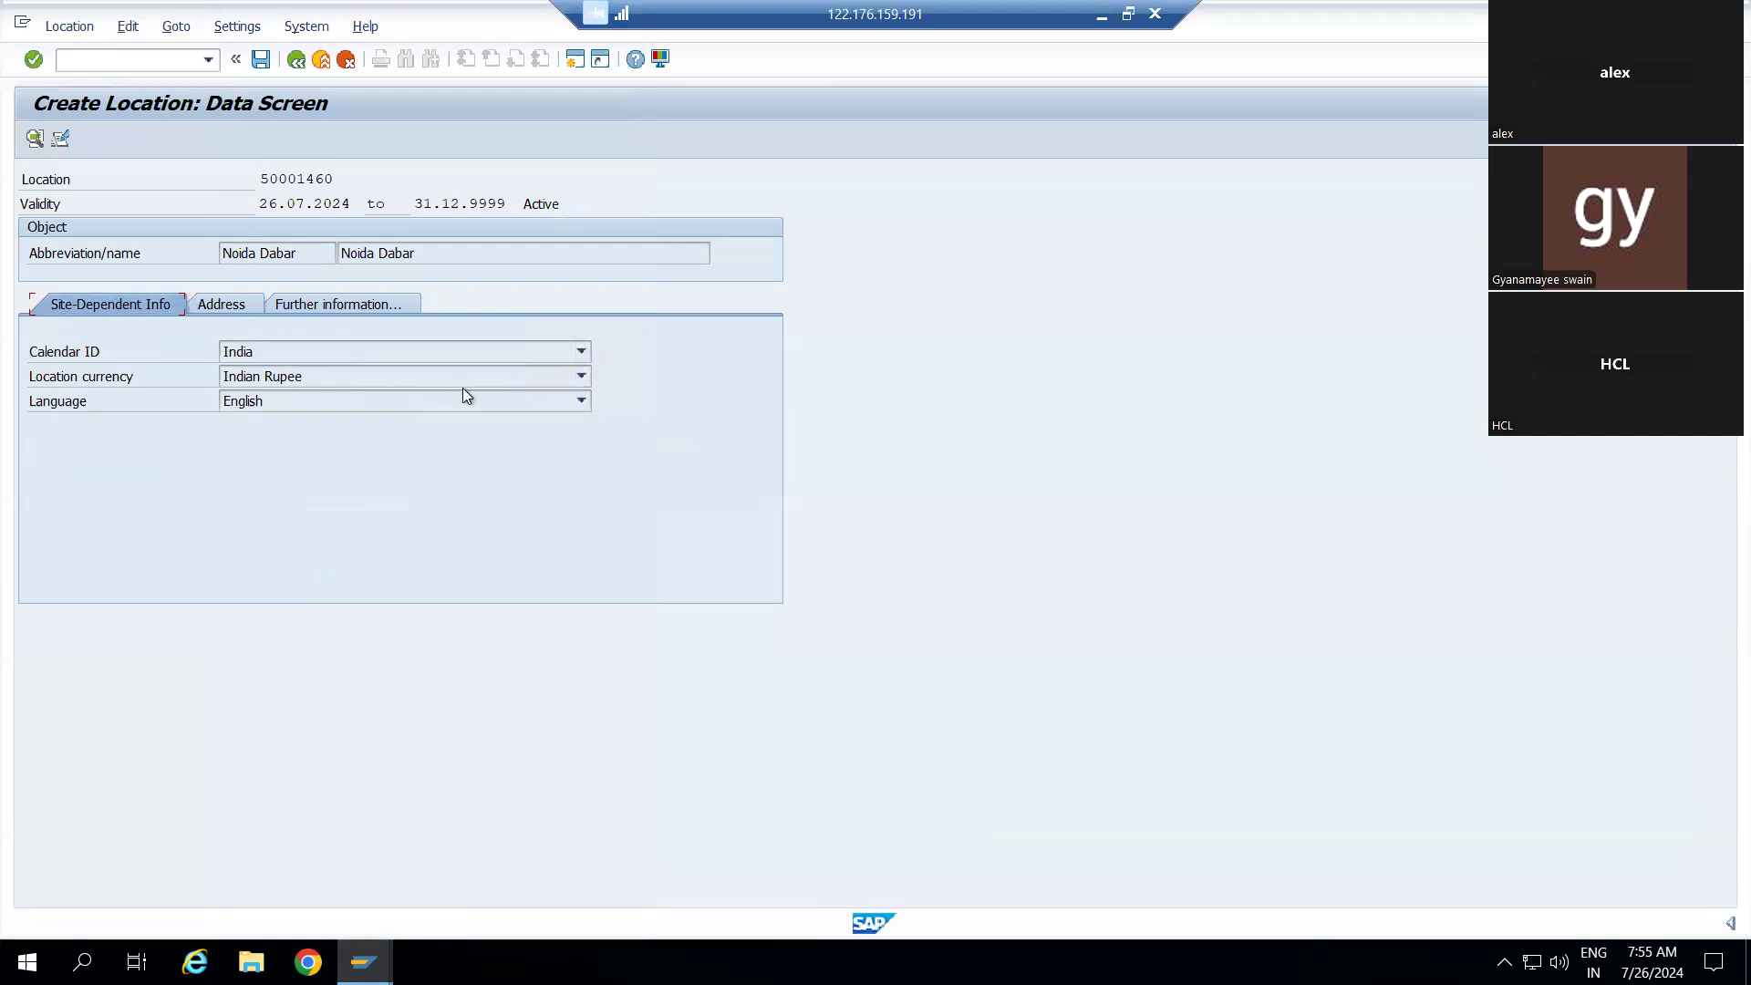
Back on the Address tab, retry saving and clear the address supplement and postal code
click(249, 304)
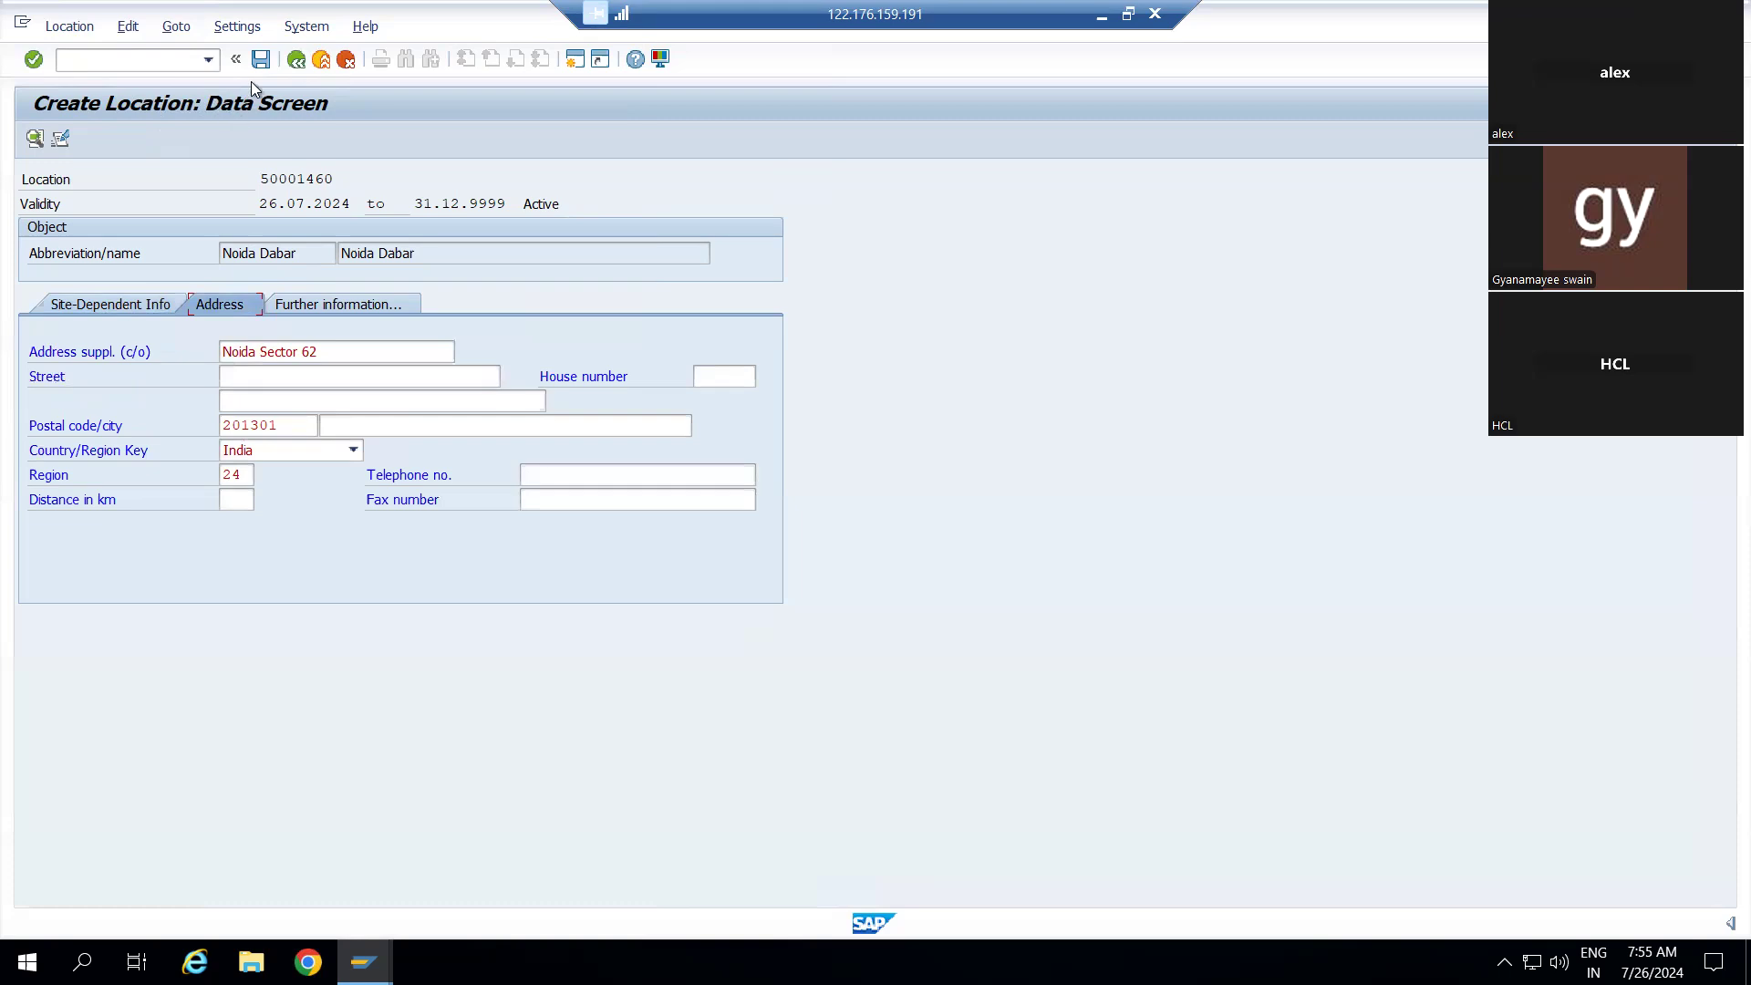
click(261, 60)
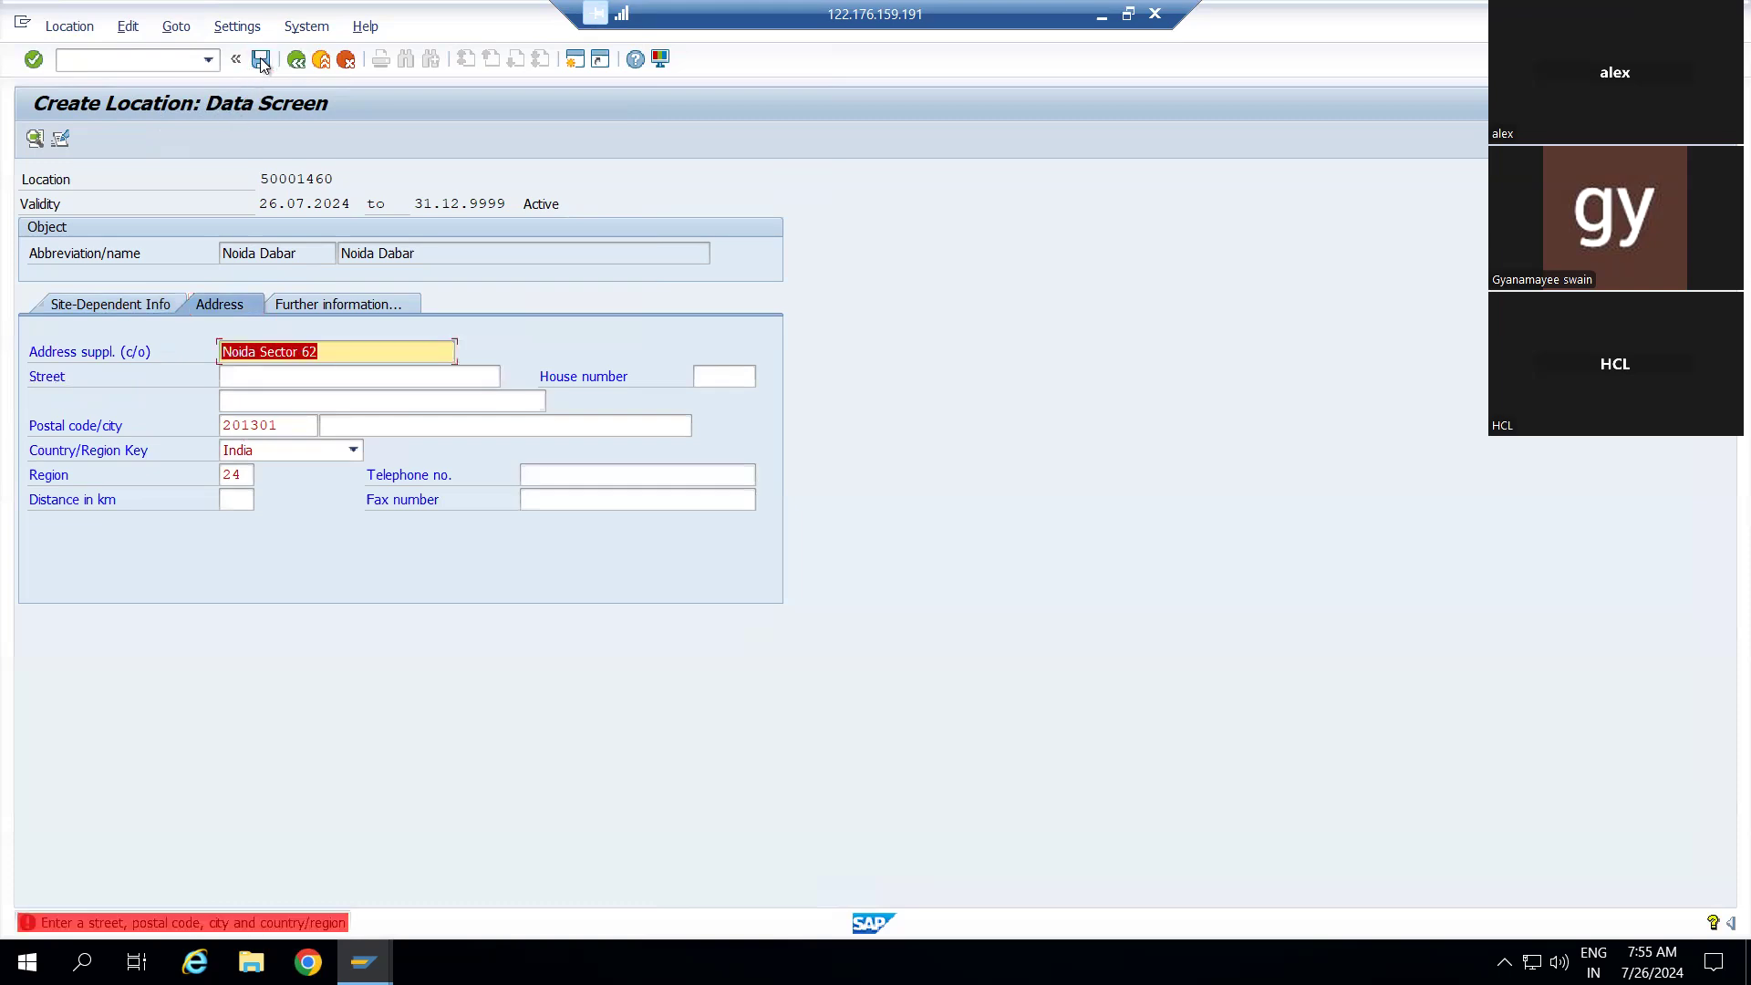
click(332, 352)
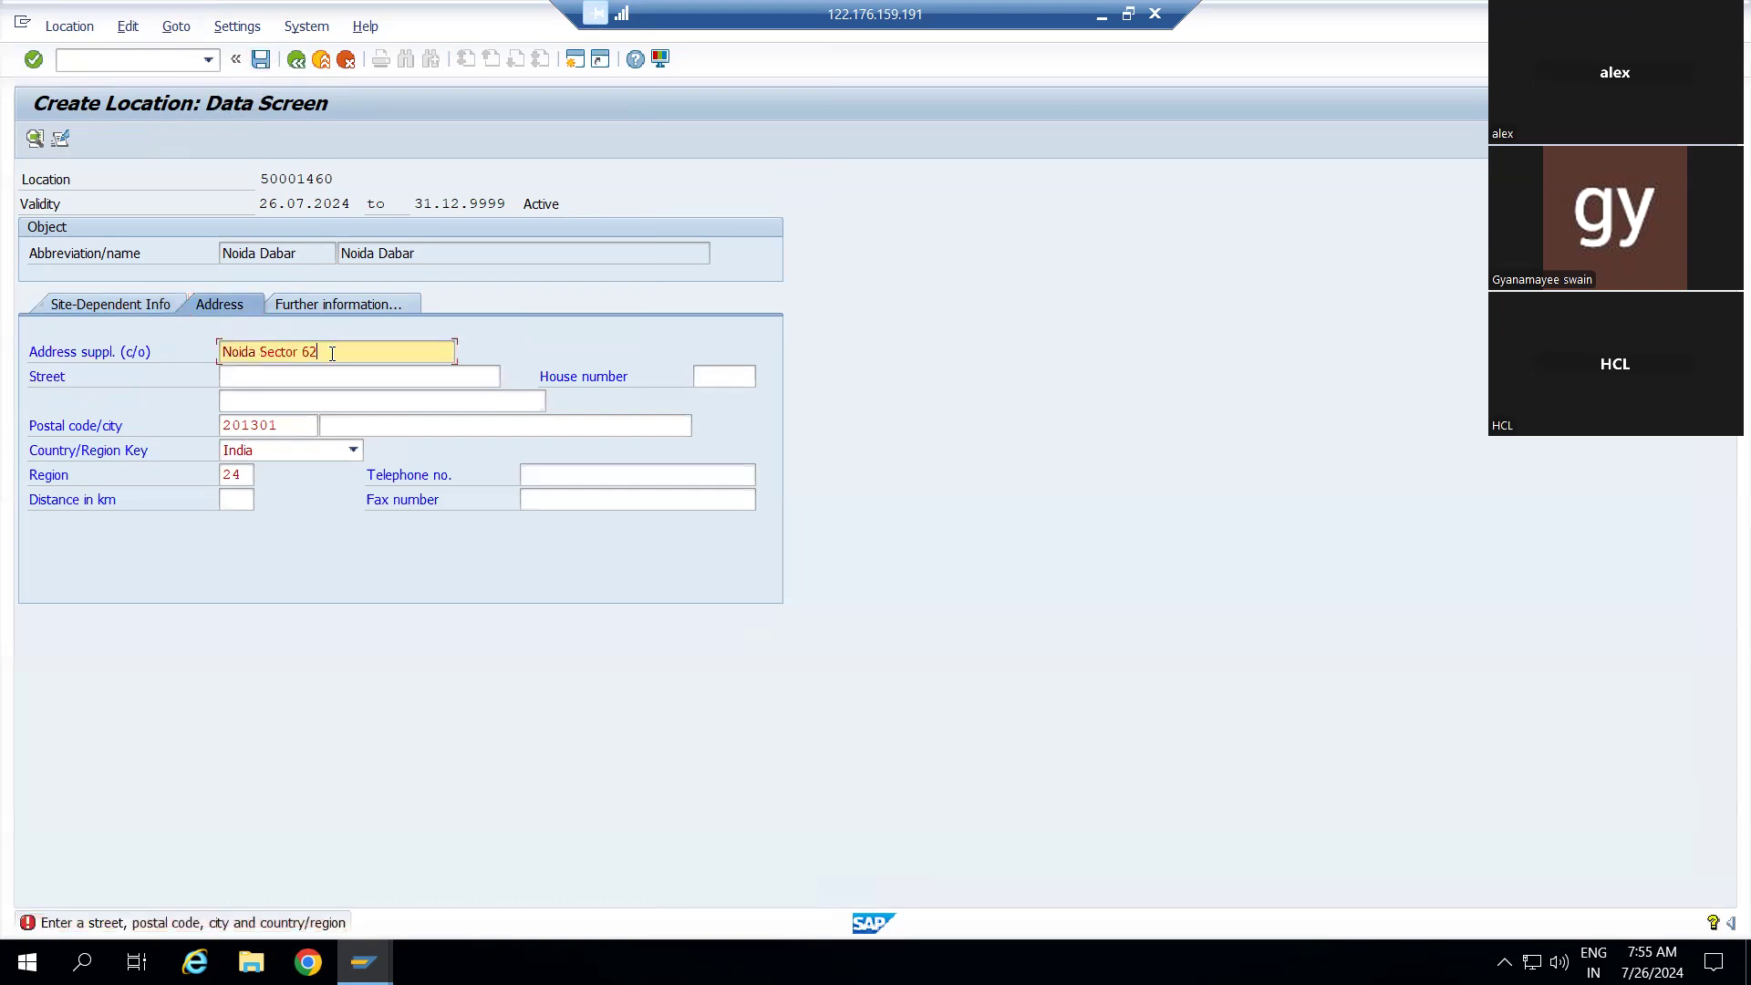
key(BackSpace)
key(BackSpace)
key(BackSpace)
key(BackSpace)
key(BackSpace)
key(BackSpace)
key(BackSpace)
key(BackSpace)
key(BackSpace)
key(BackSpace)
key(BackSpace)
key(BackSpace)
key(BackSpace)
key(BackSpace)
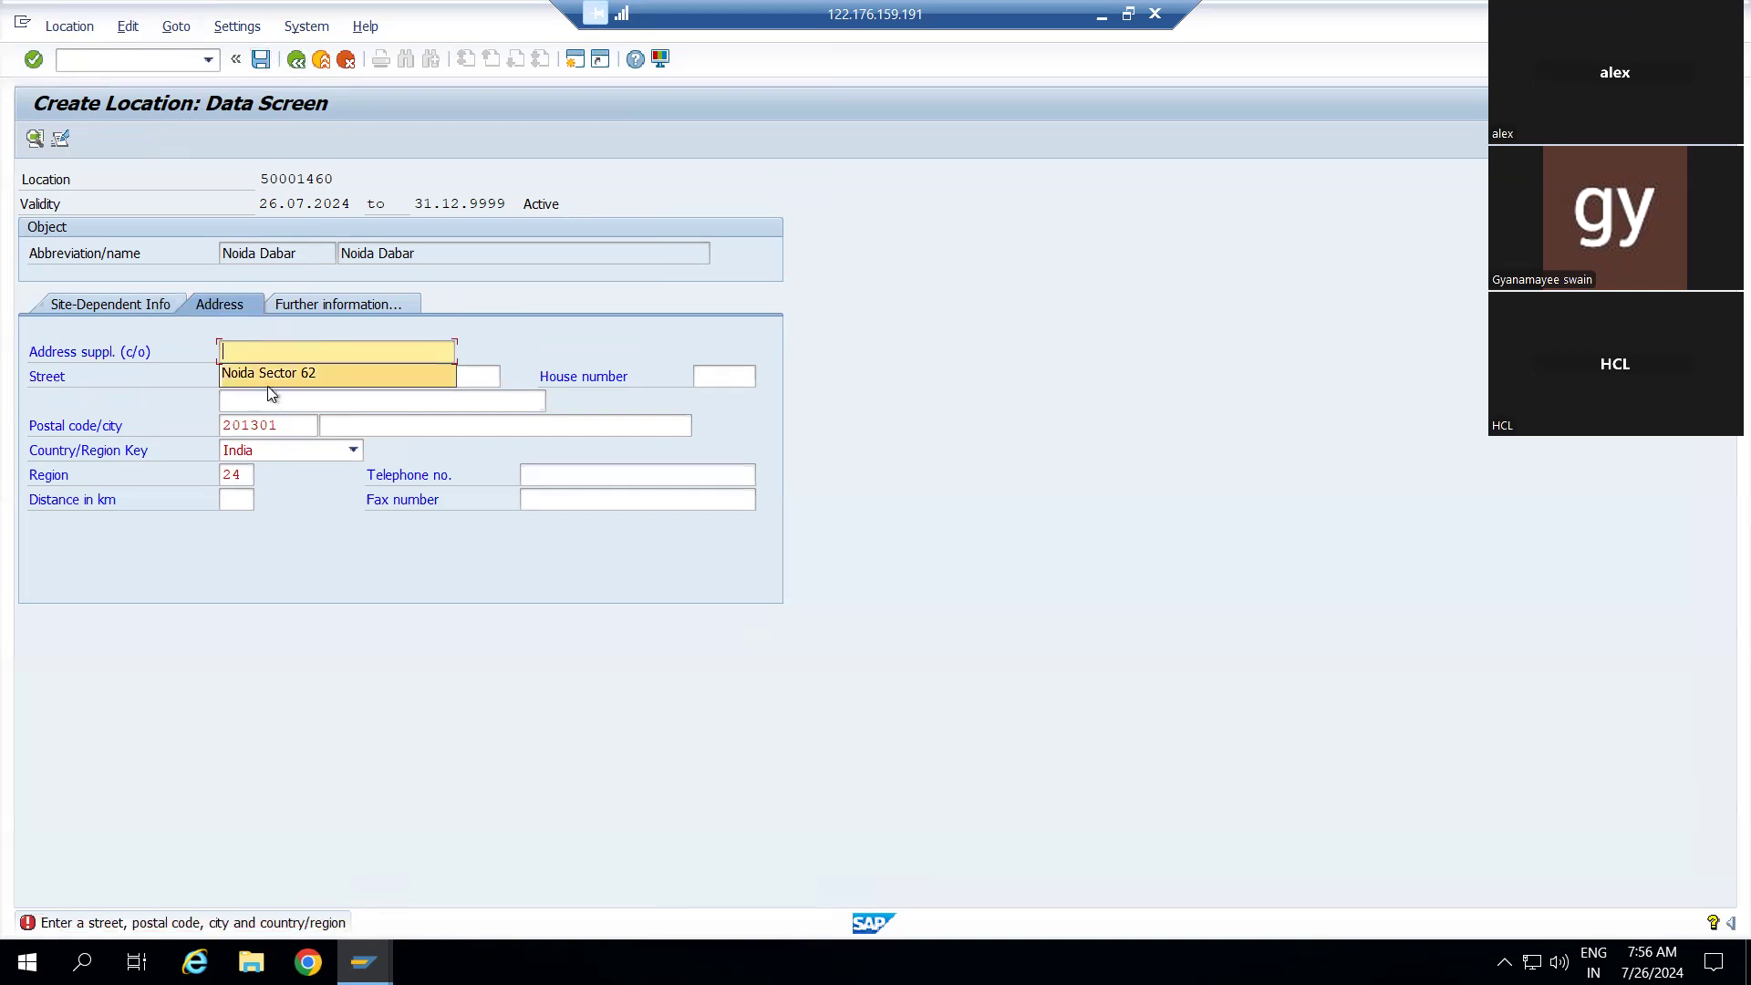
click(294, 427)
key(BackSpace)
key(BackSpace)
key(BackSpace)
key(BackSpace)
key(BackSpace)
key(BackSpace)
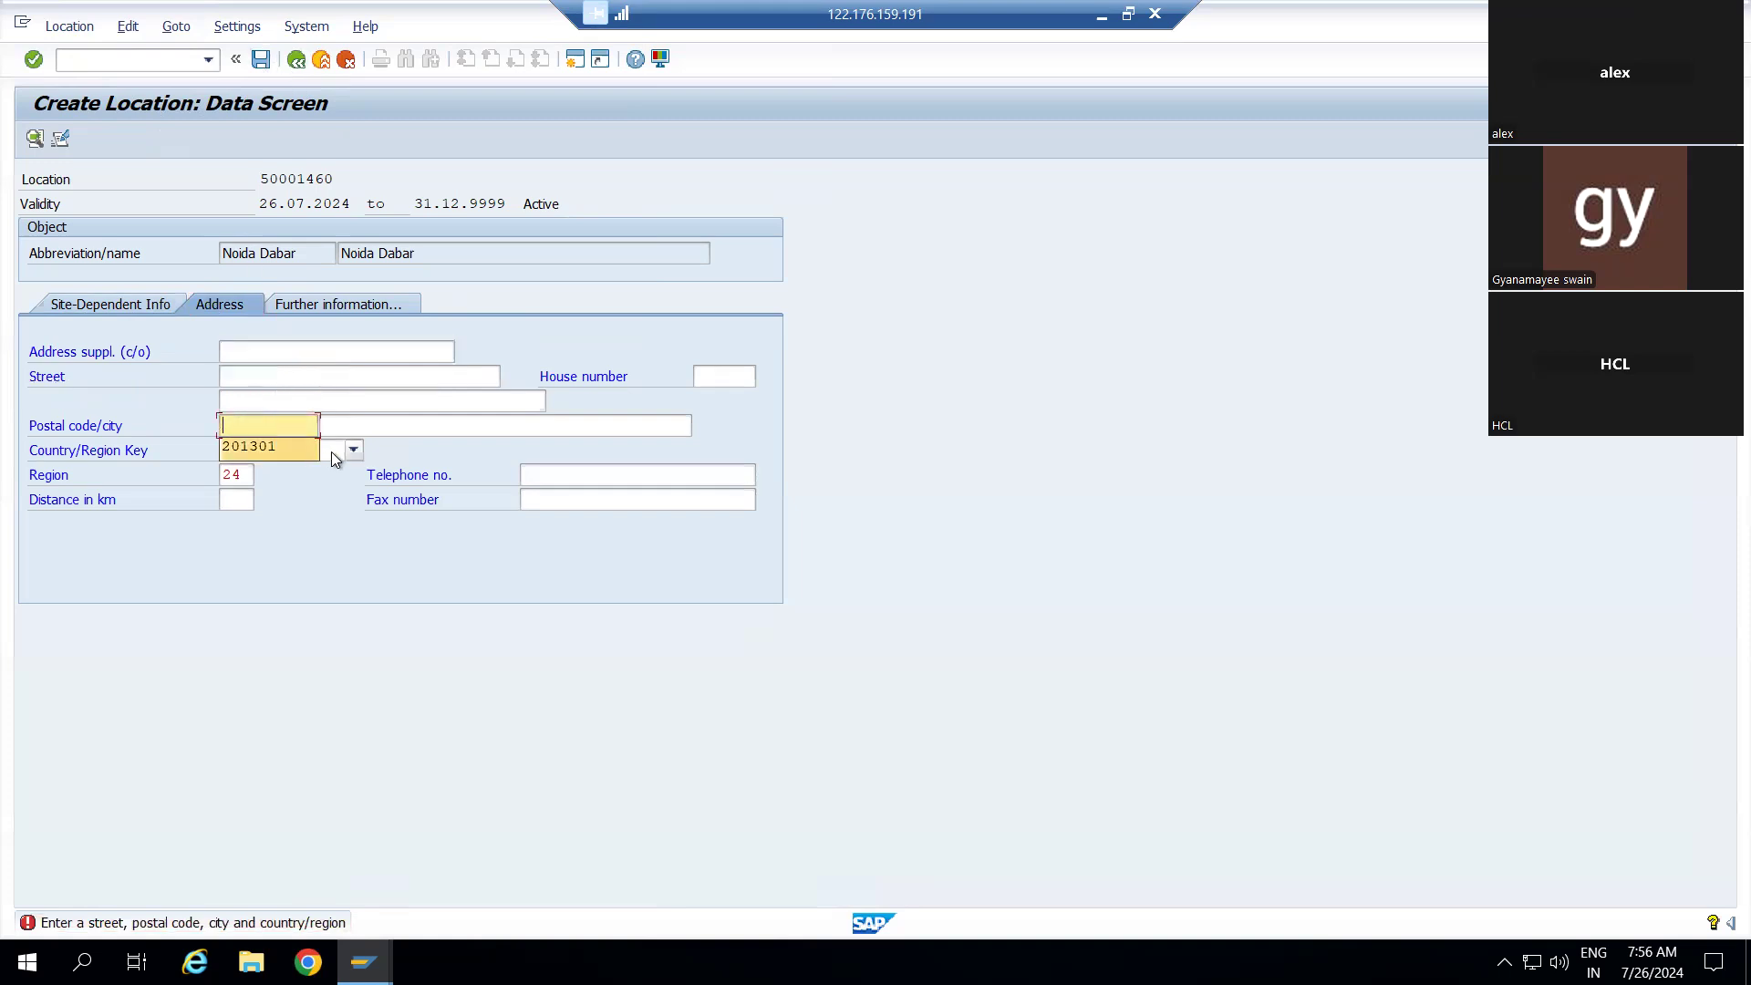
Keep India as country, delete region 24, and try saving the address again
click(331, 451)
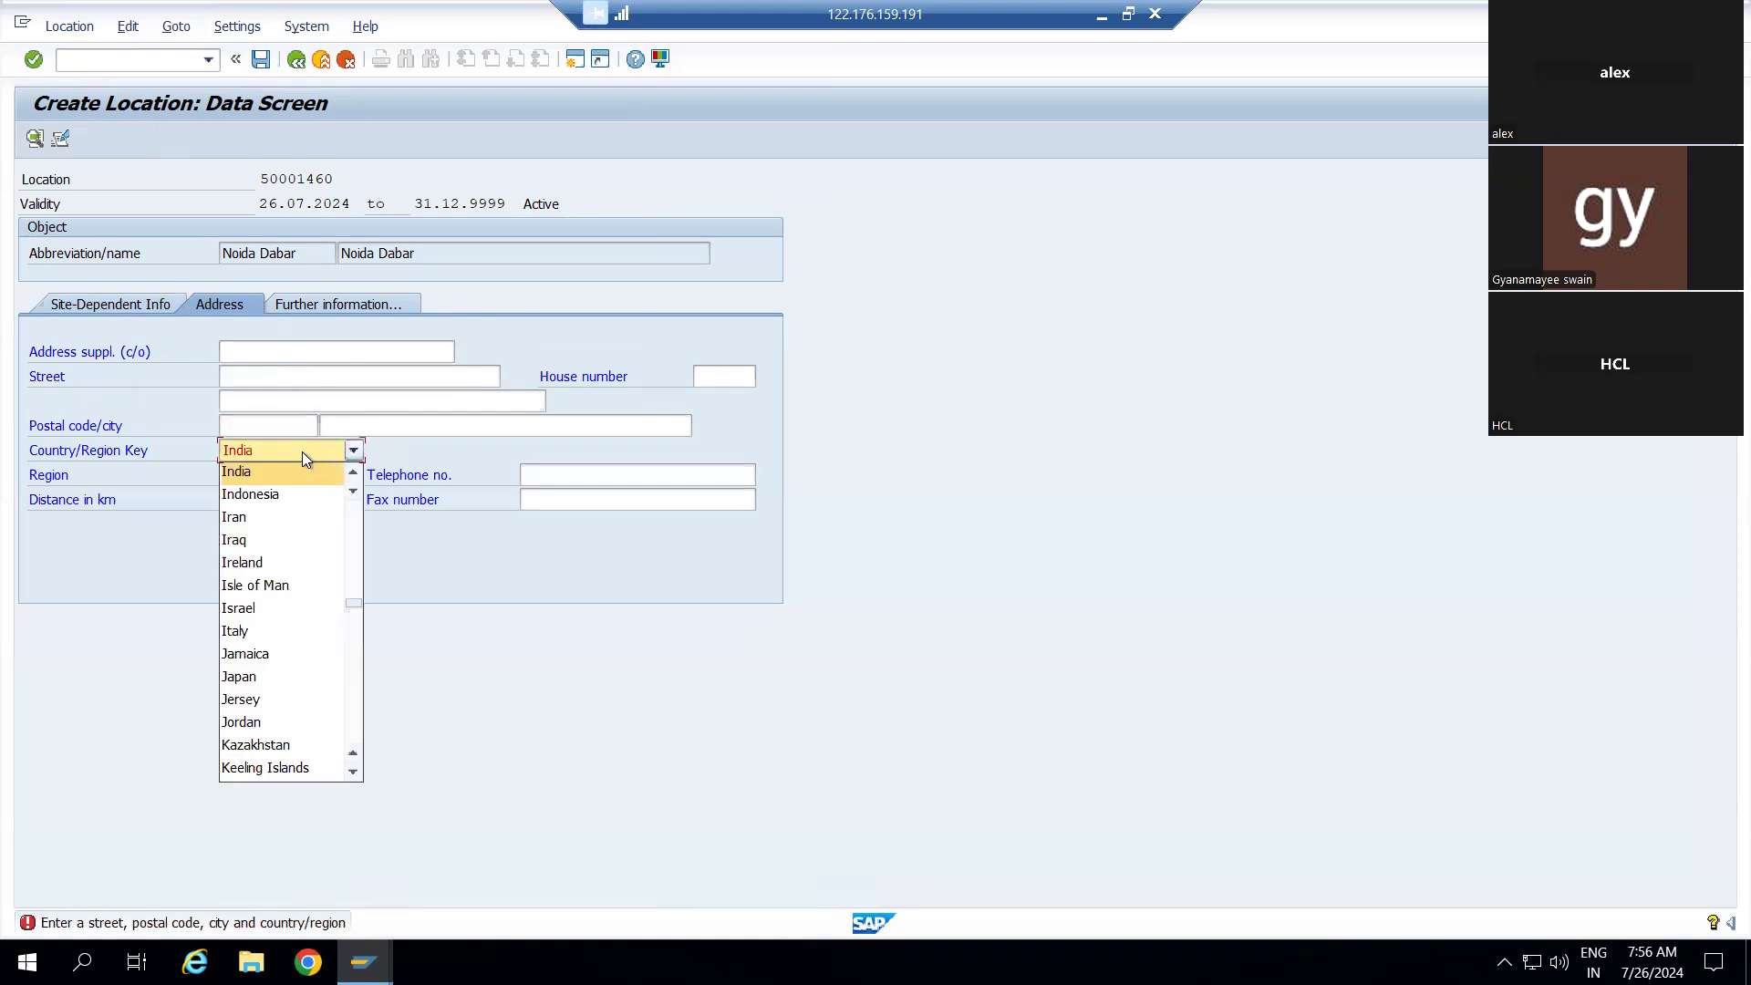
click(303, 452)
click(303, 451)
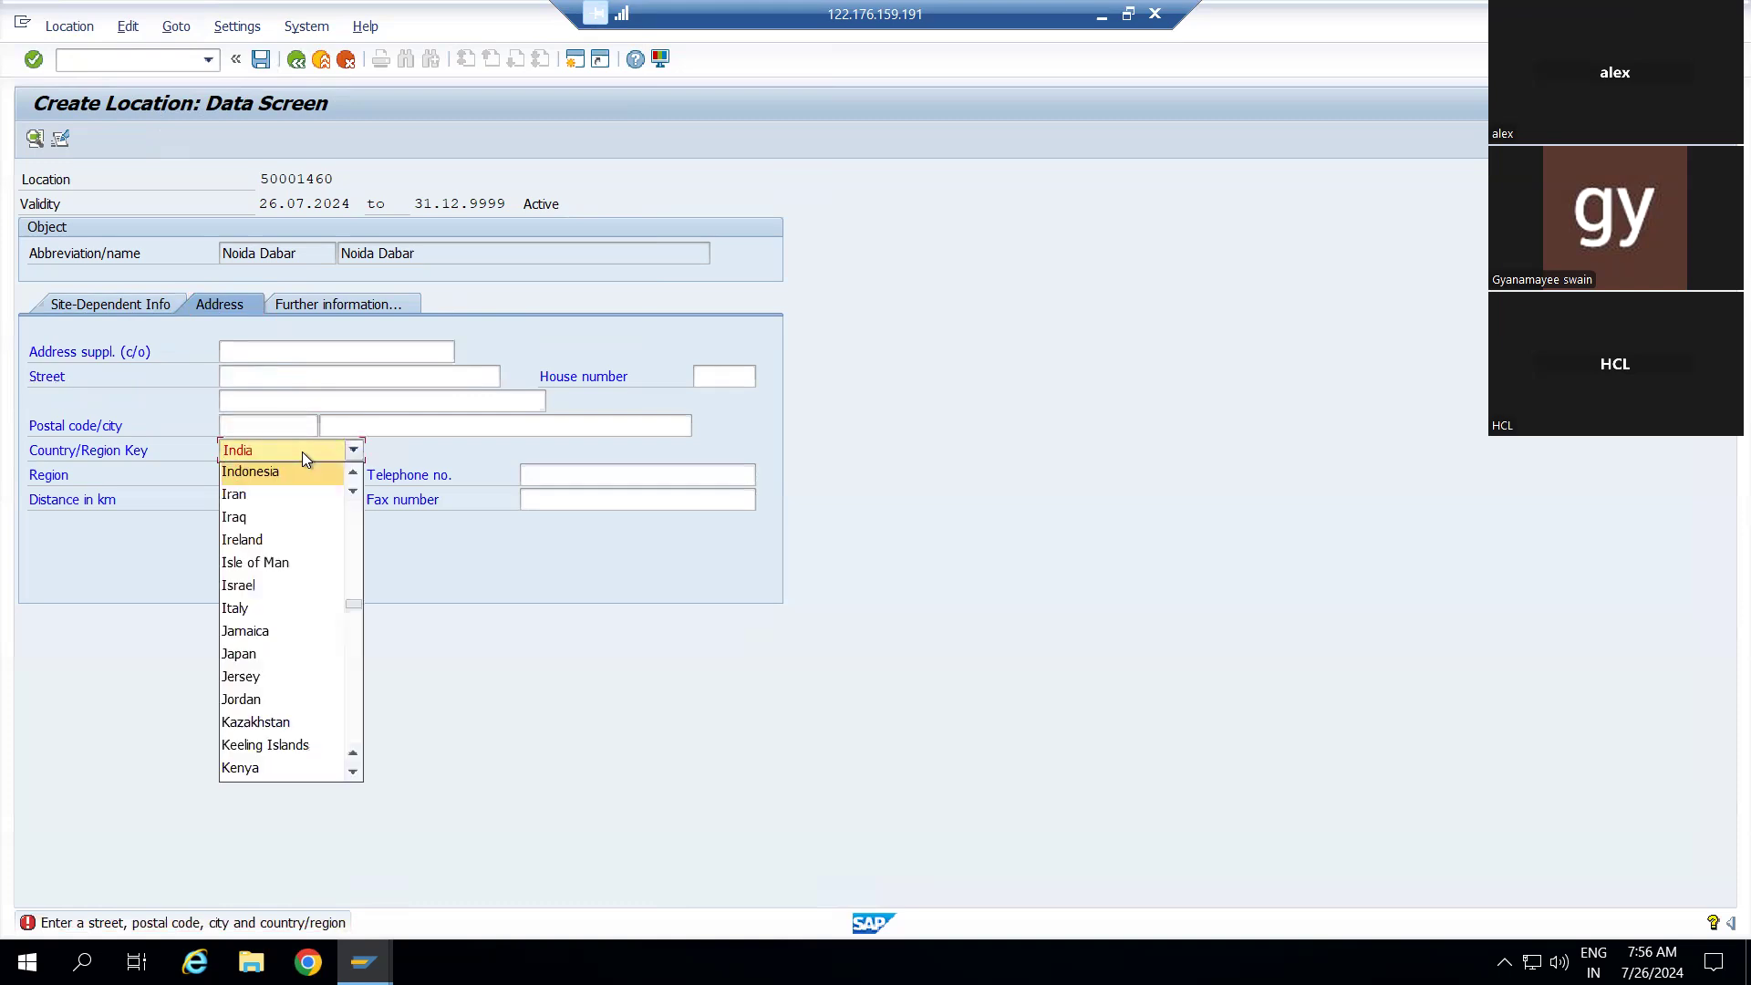
scroll(298, 538, up, 20)
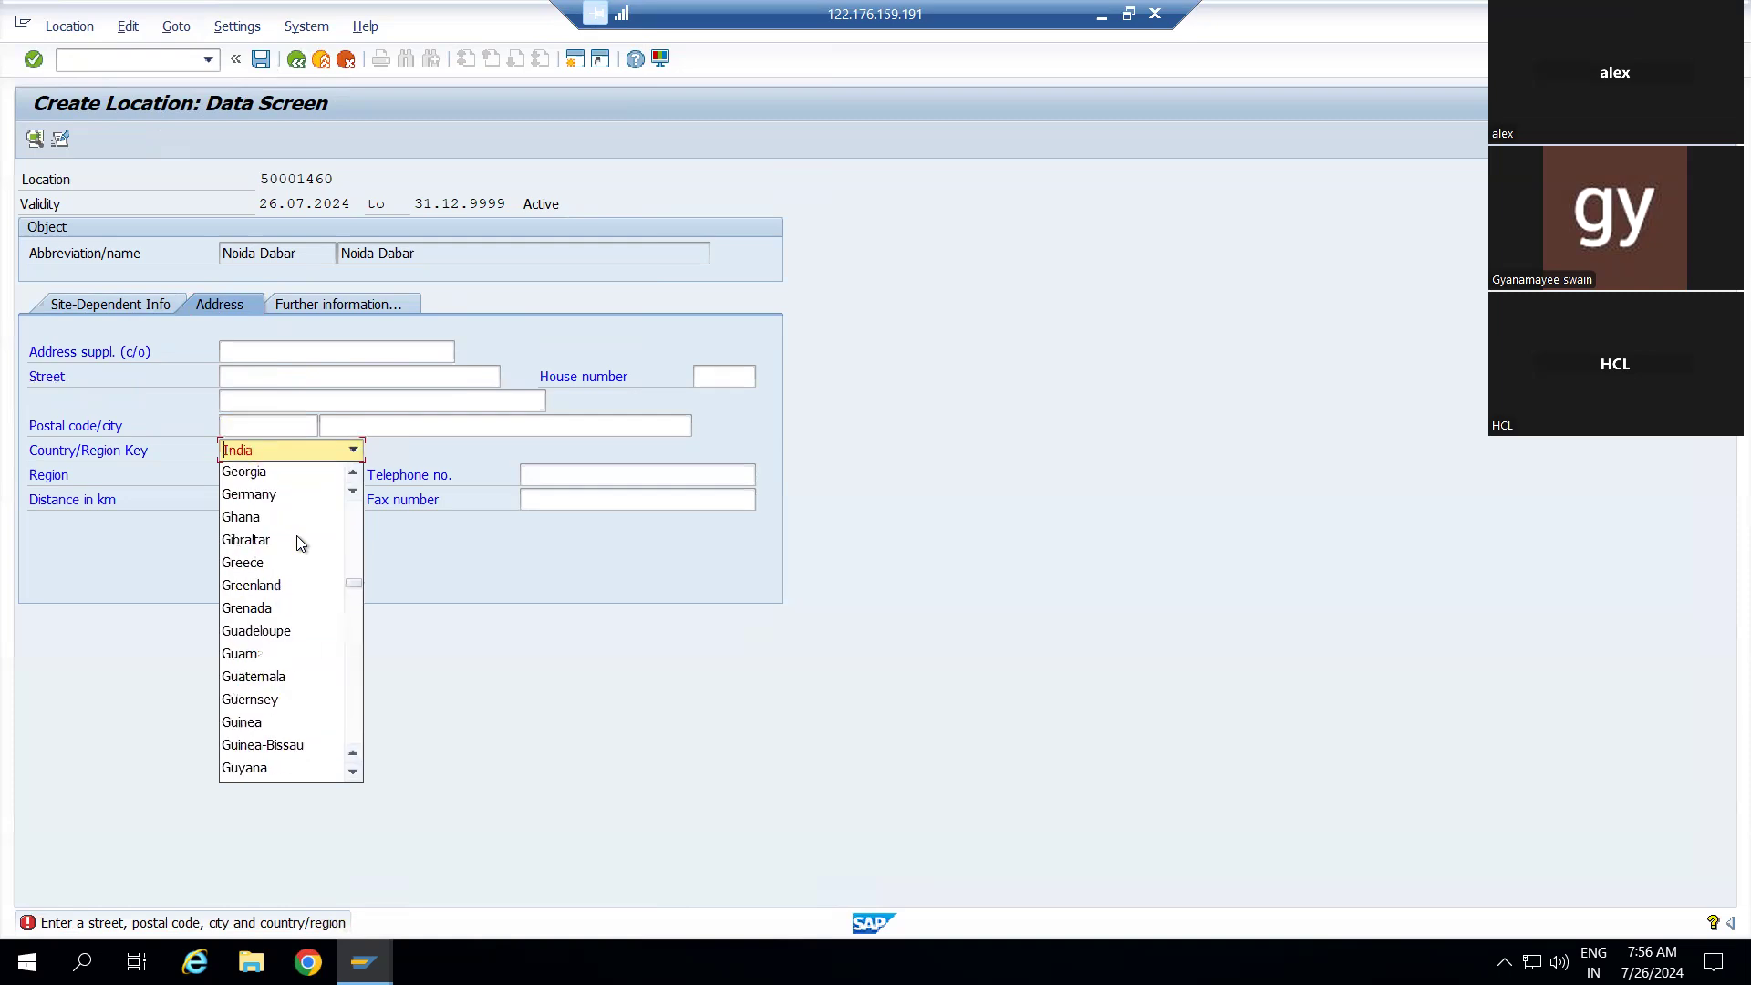
scroll(303, 566, down, 20)
scroll(302, 566, down, 13)
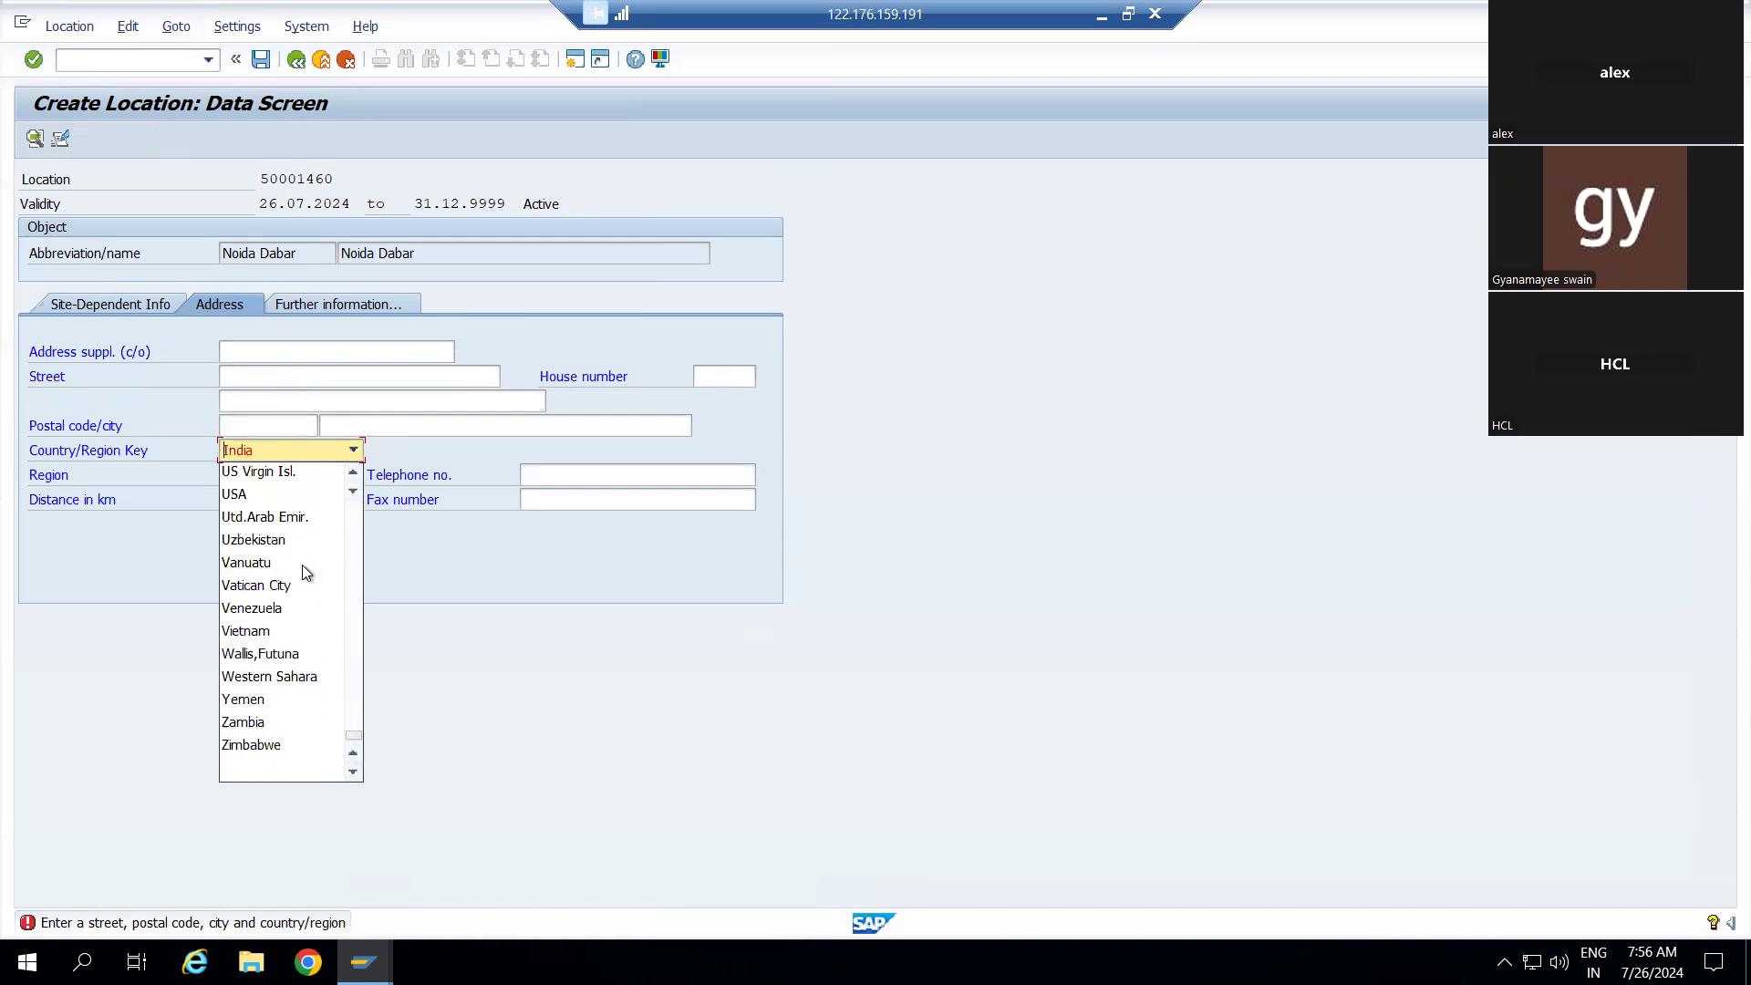
click(458, 538)
click(238, 475)
key(BackSpace)
key(BackSpace)
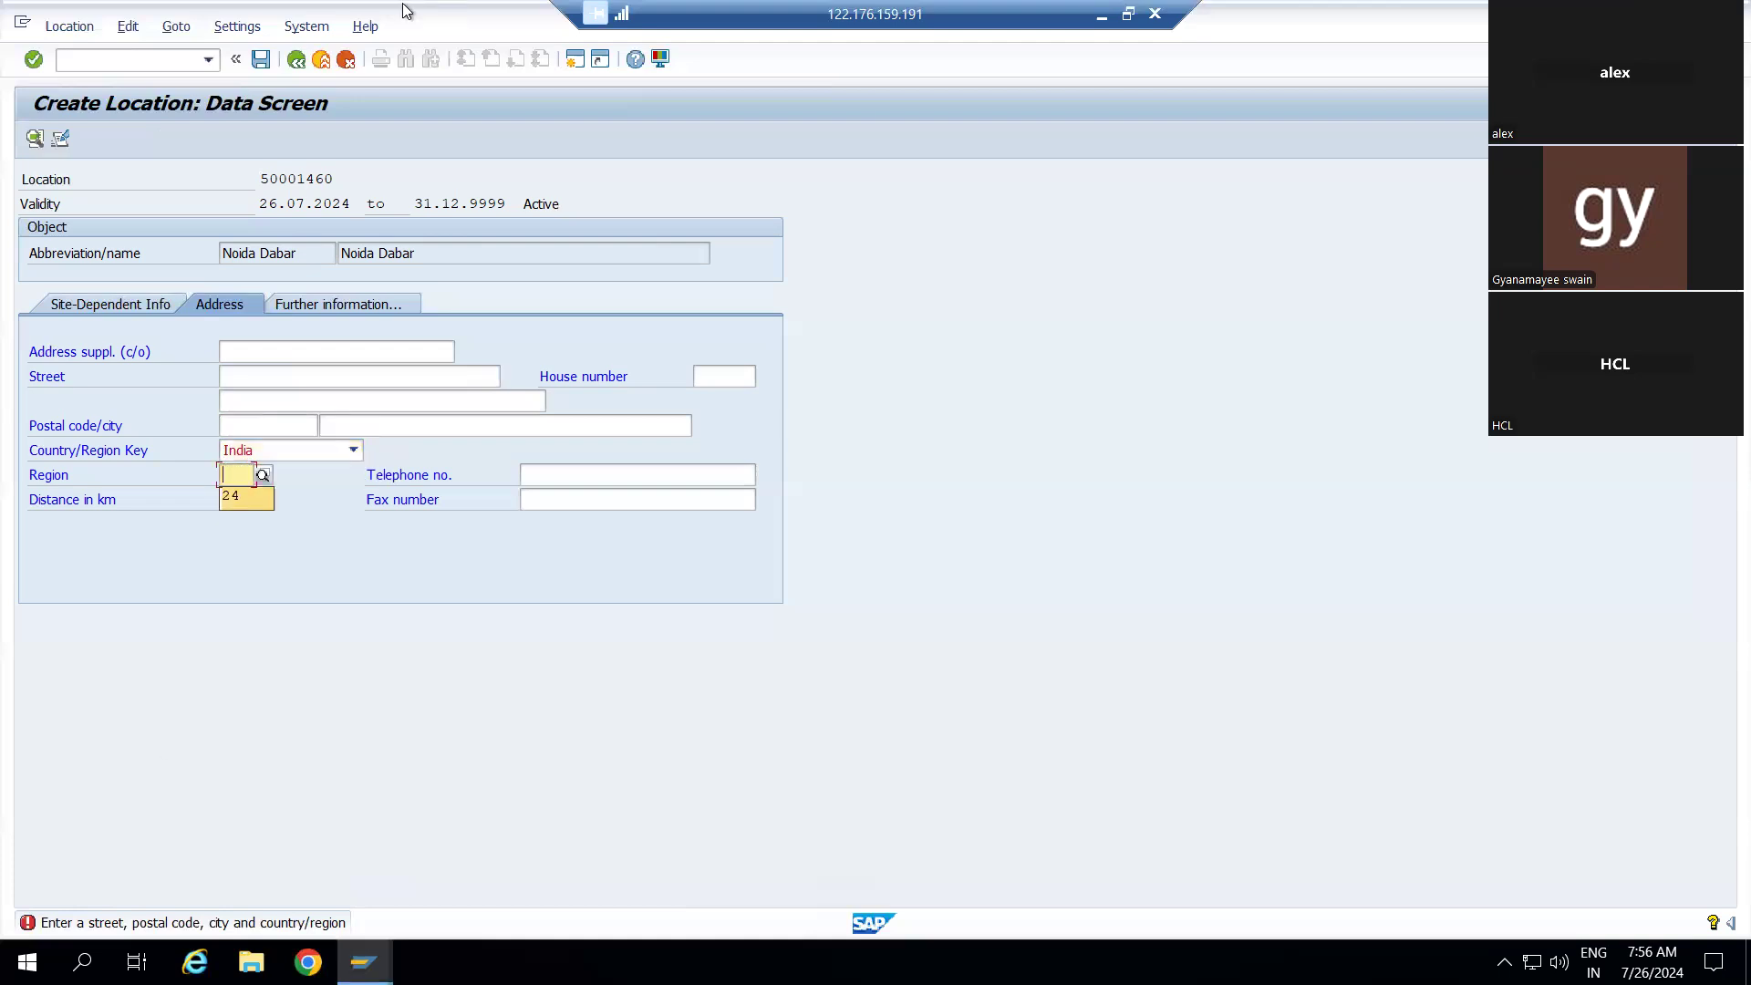
click(265, 62)
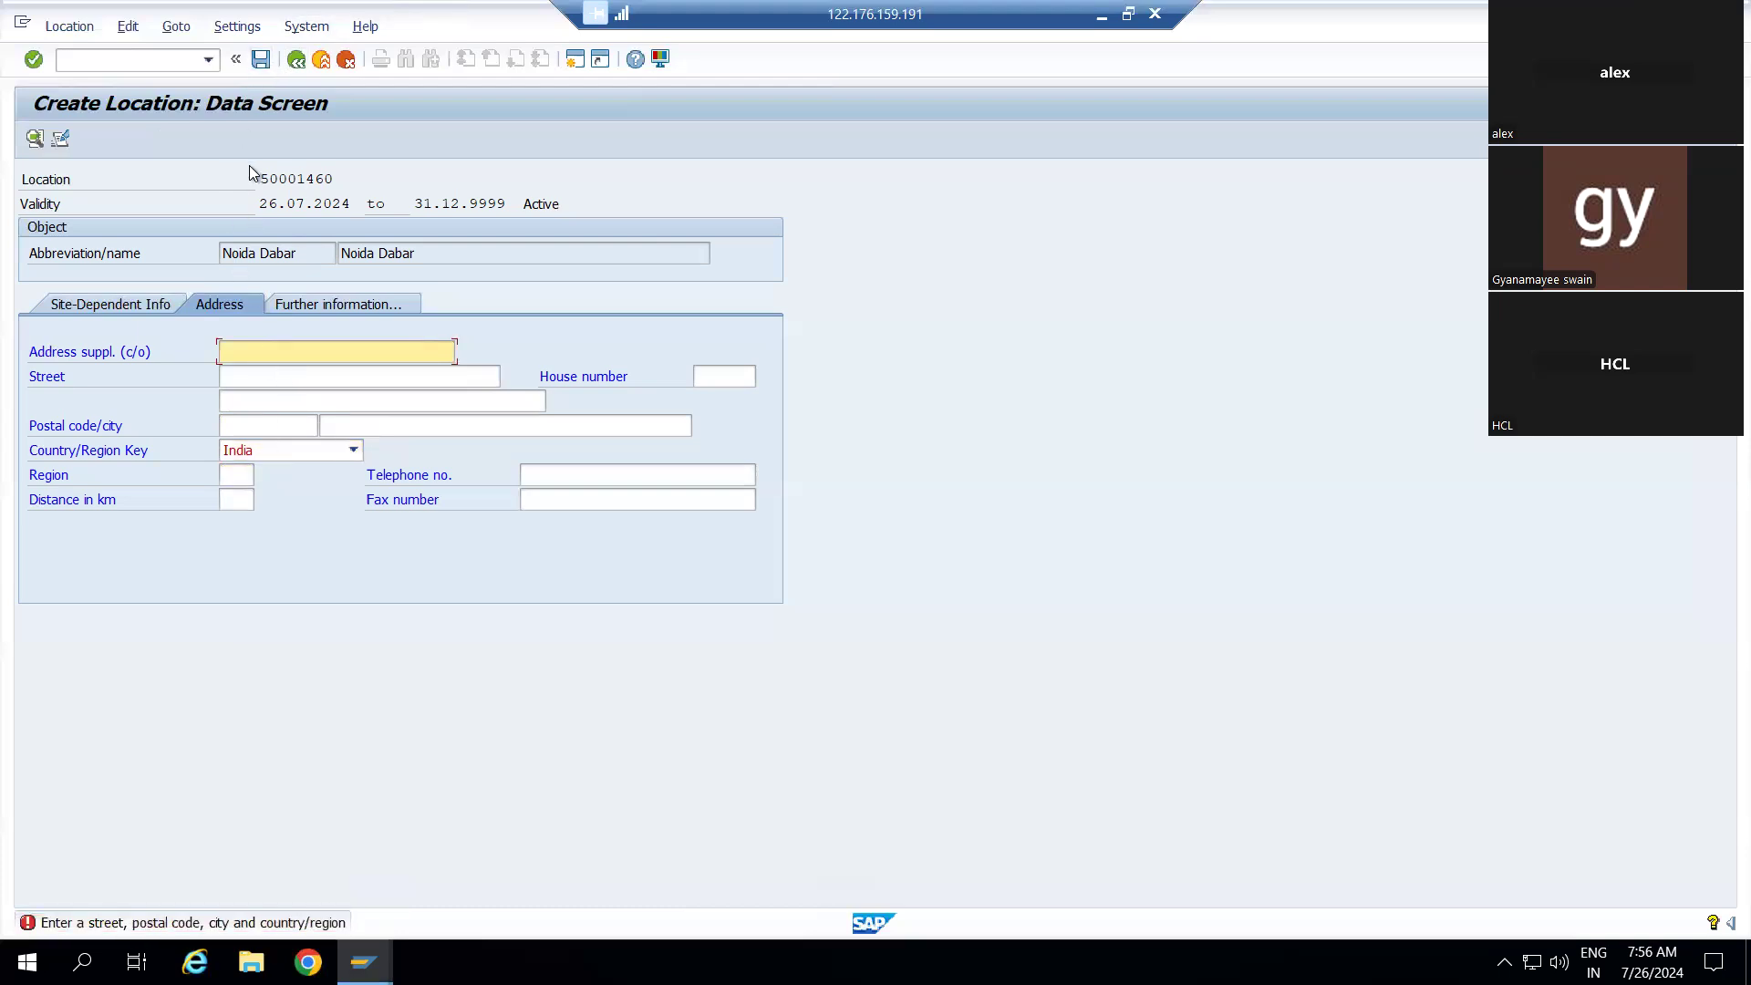
Retry saving the location and keep India in the Country/Region list
click(260, 62)
click(297, 63)
click(354, 452)
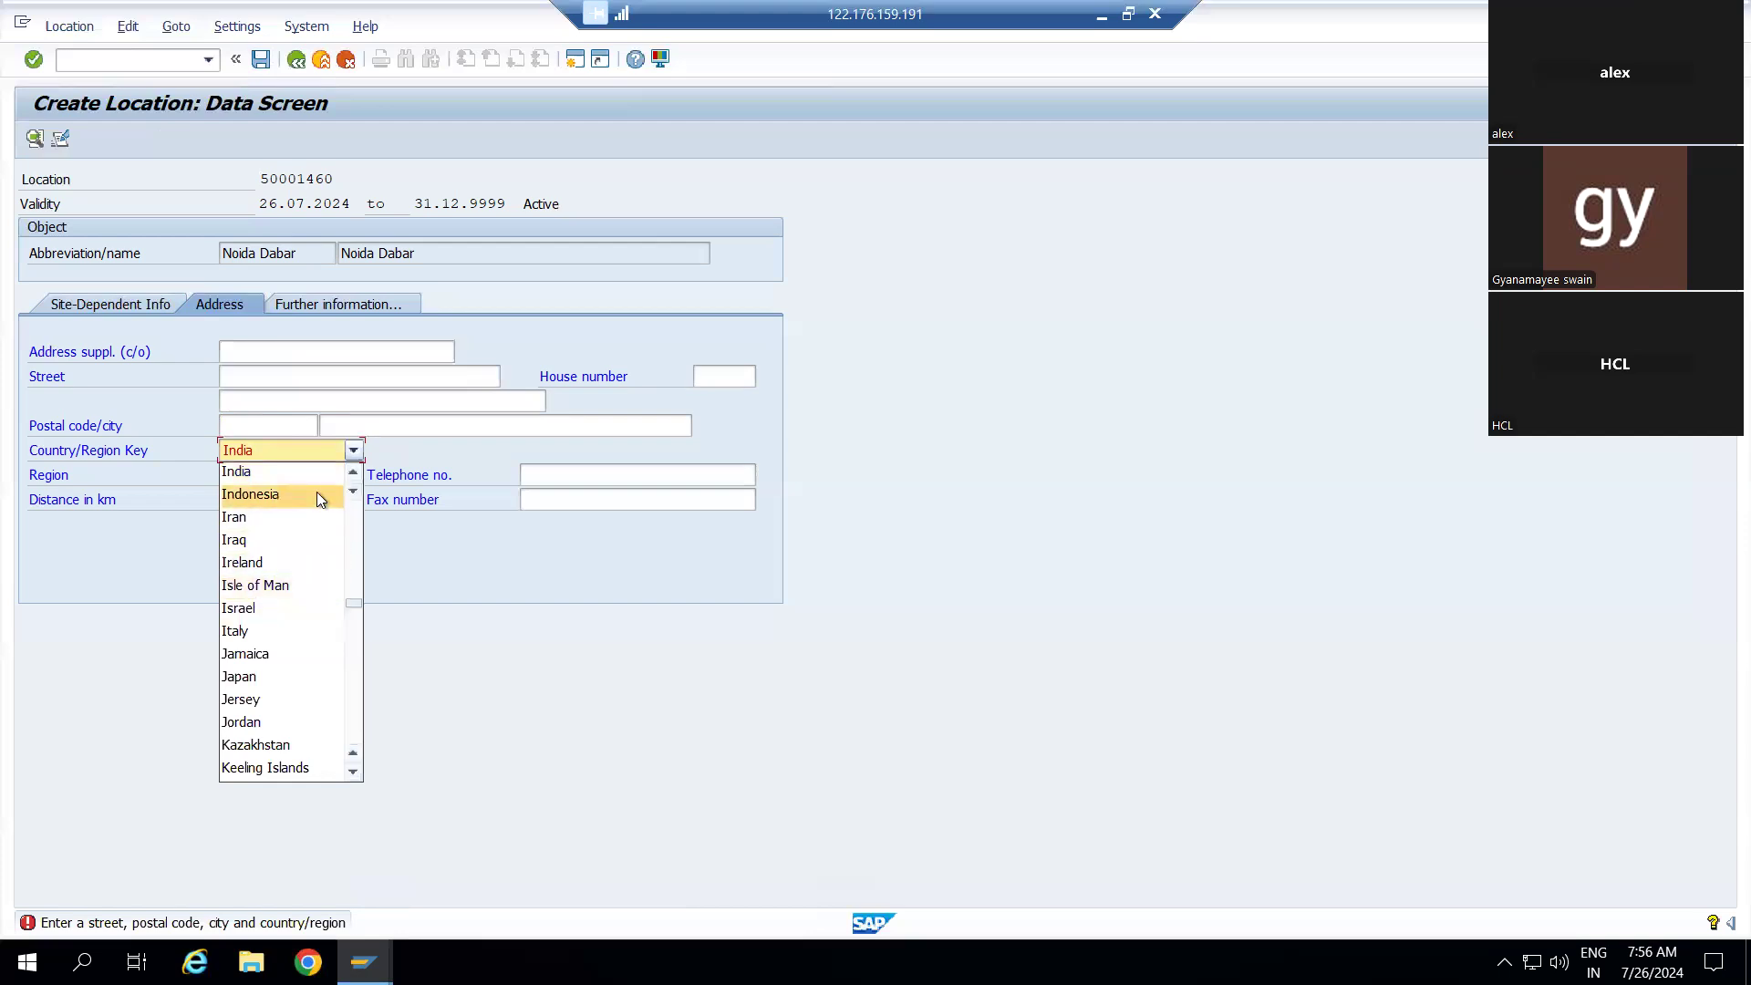
click(273, 467)
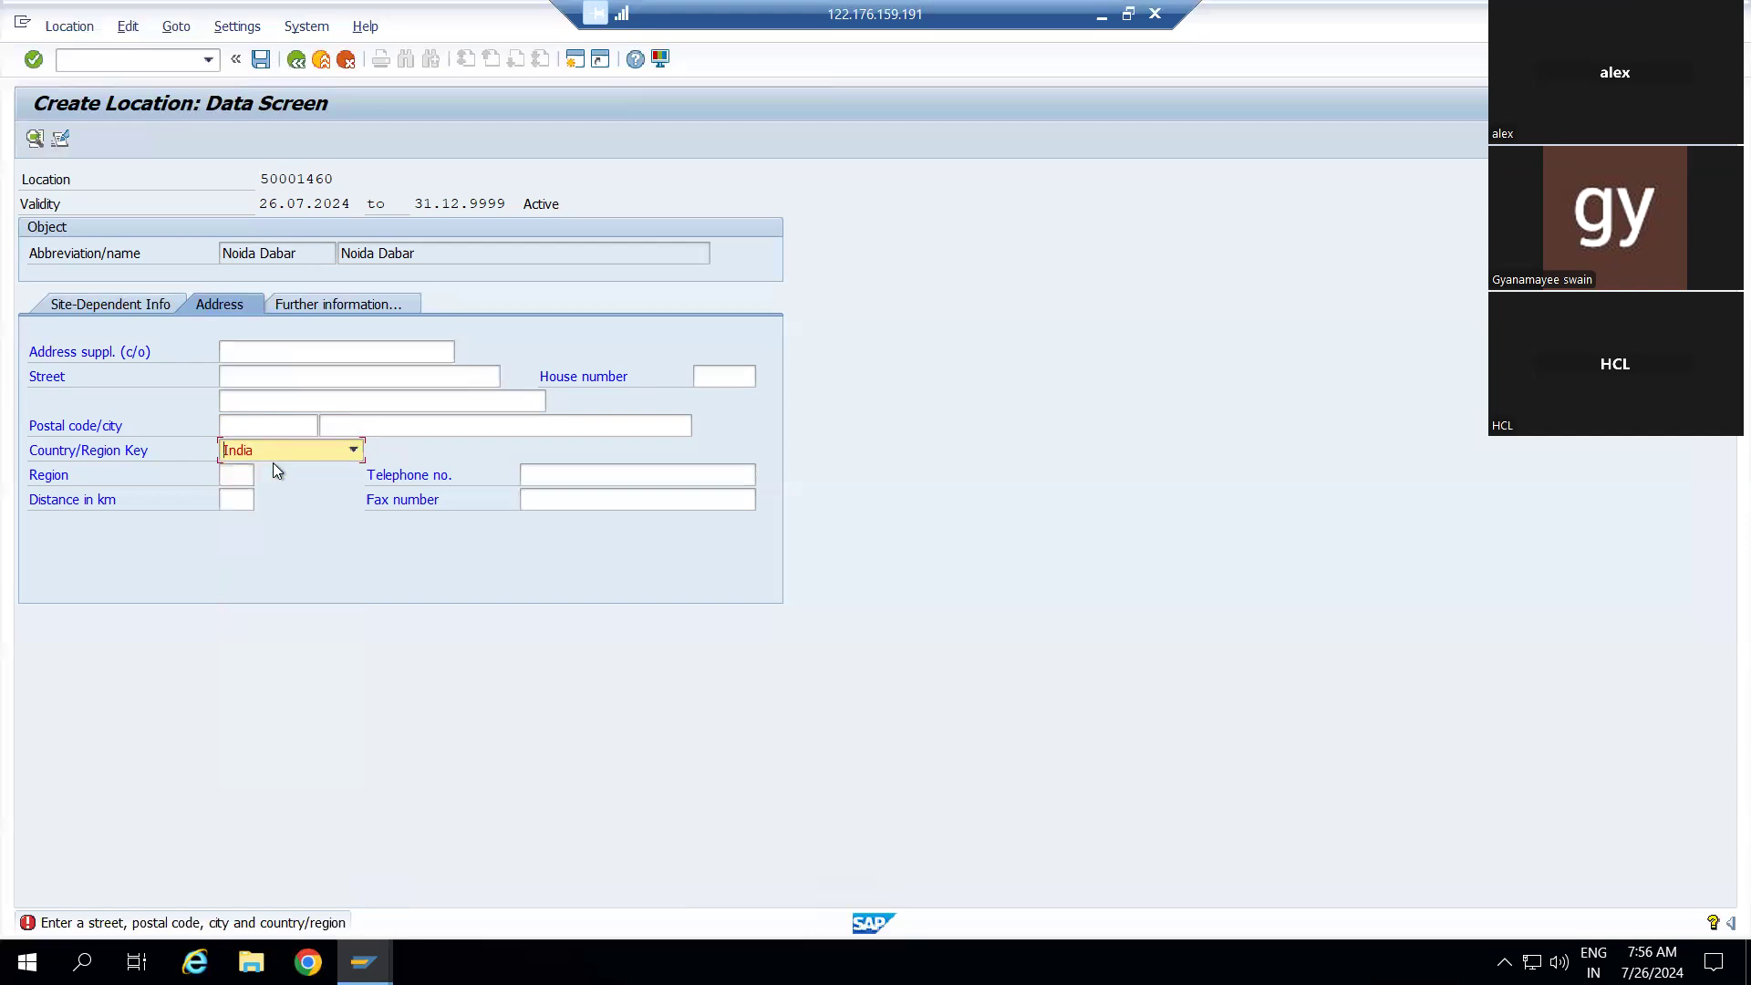
click(267, 456)
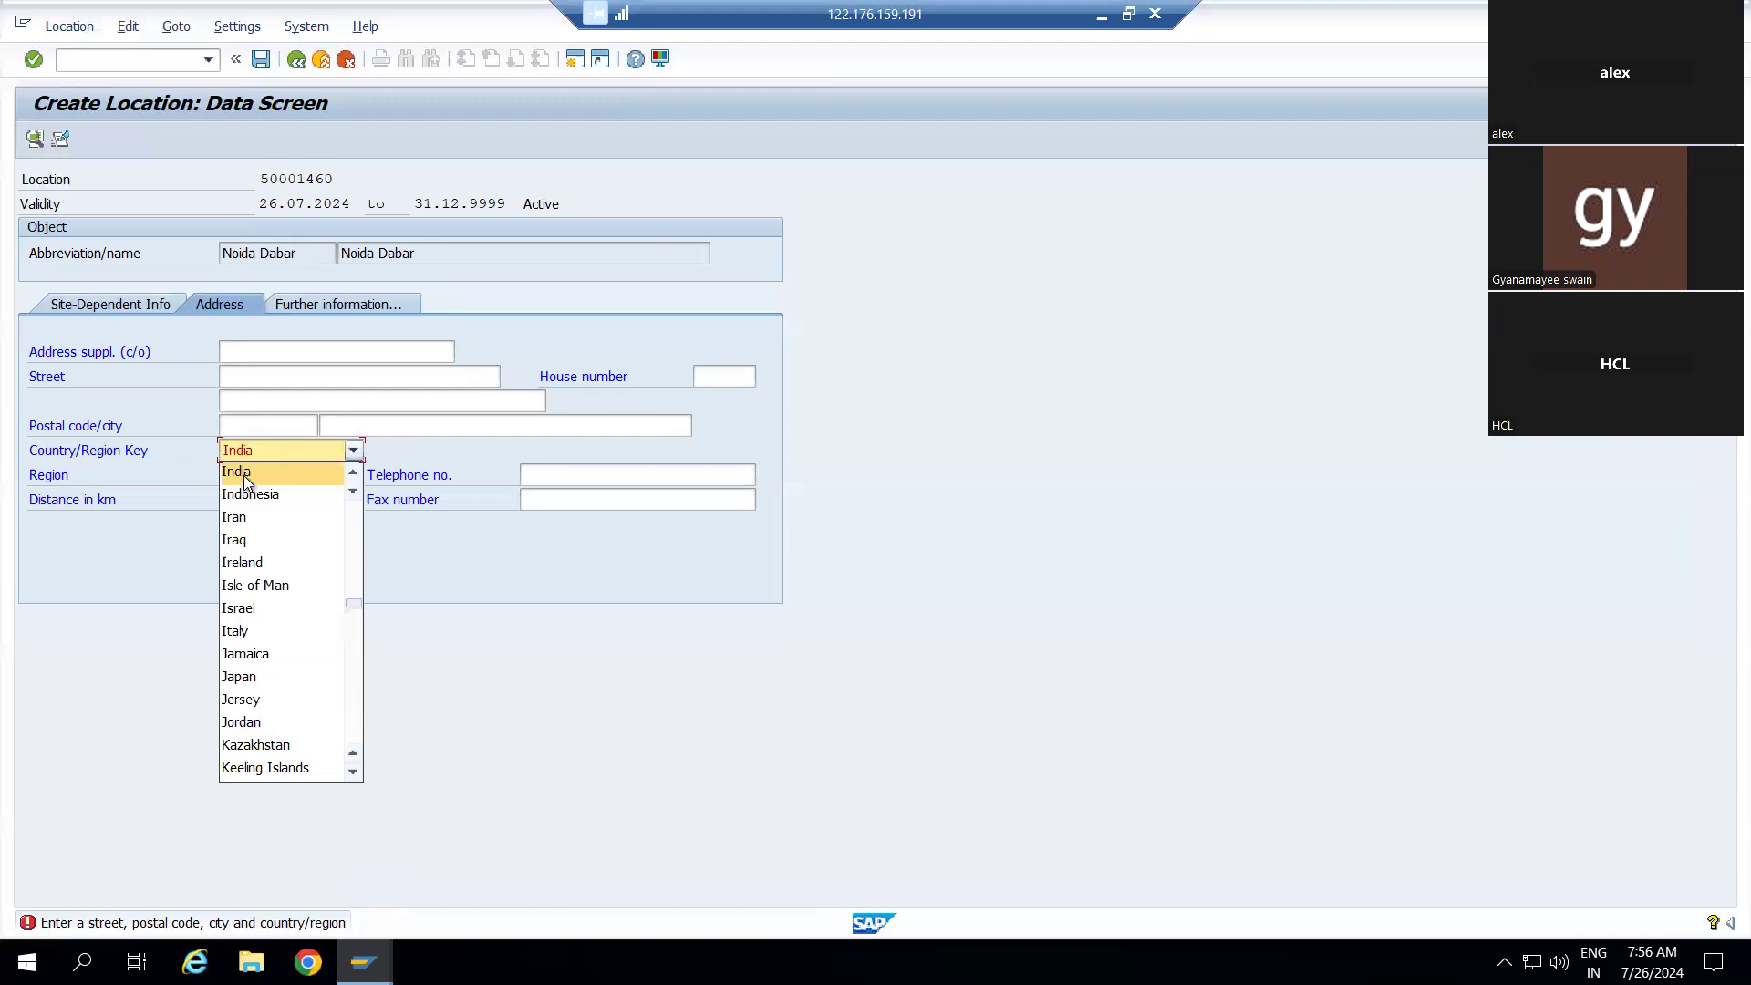
click(244, 474)
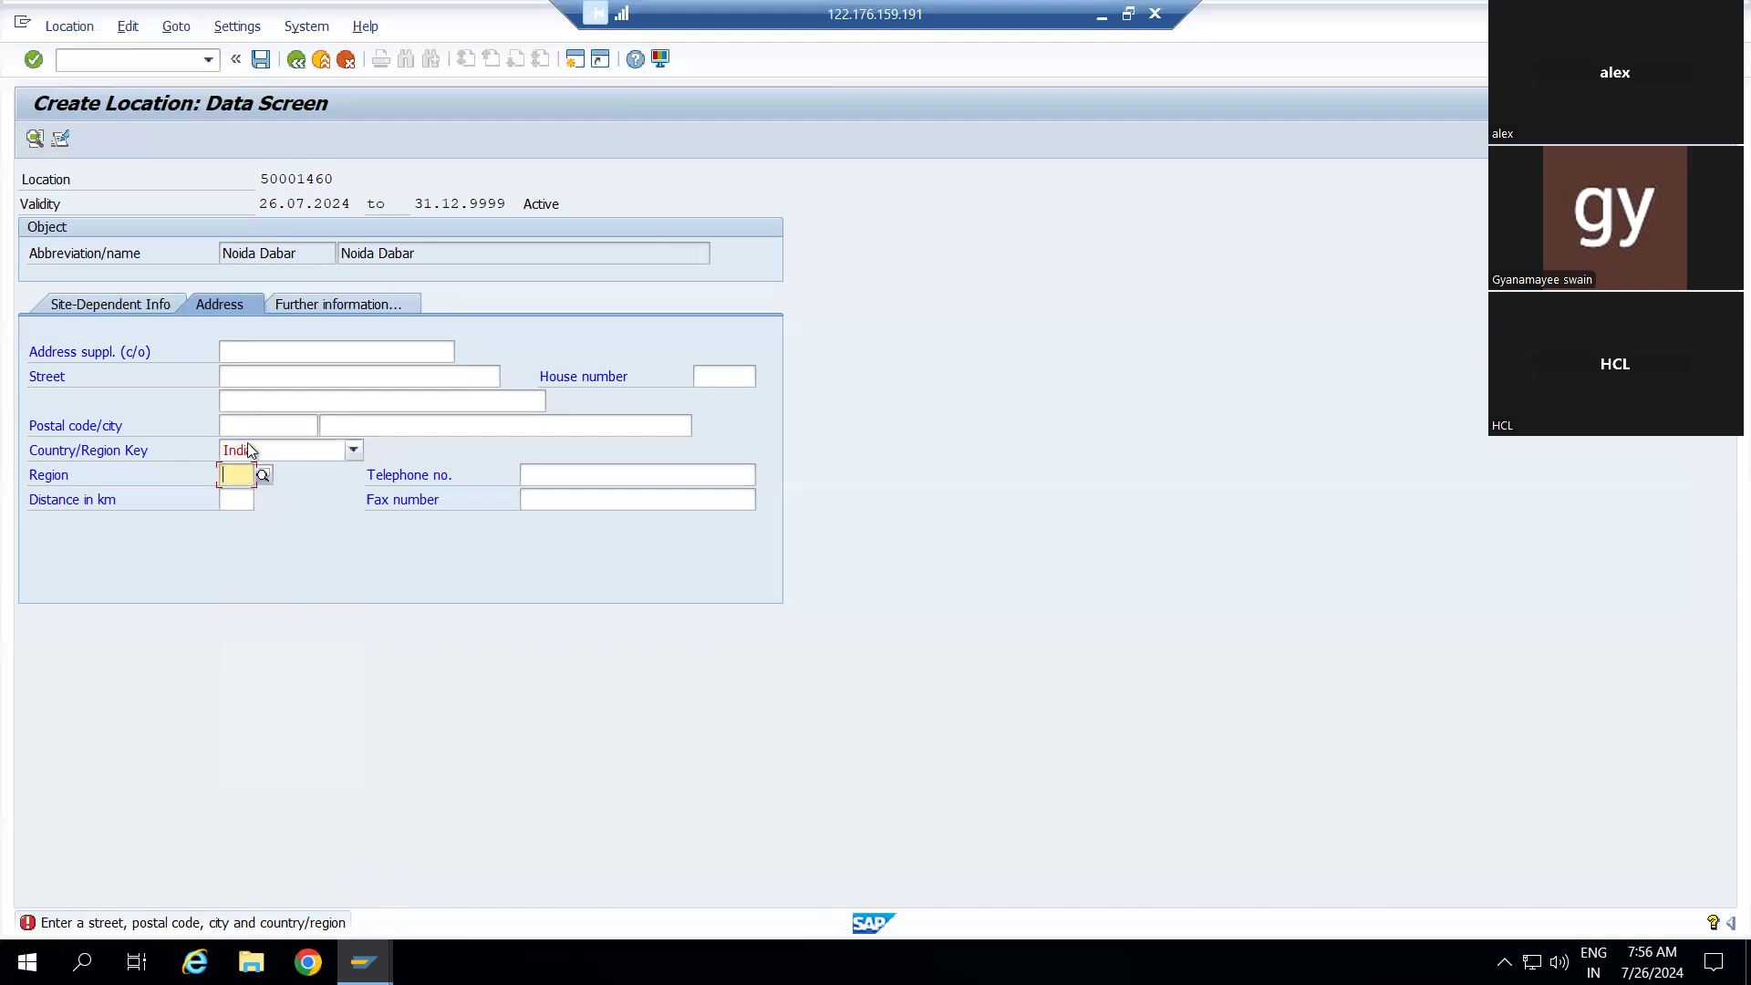
click(245, 456)
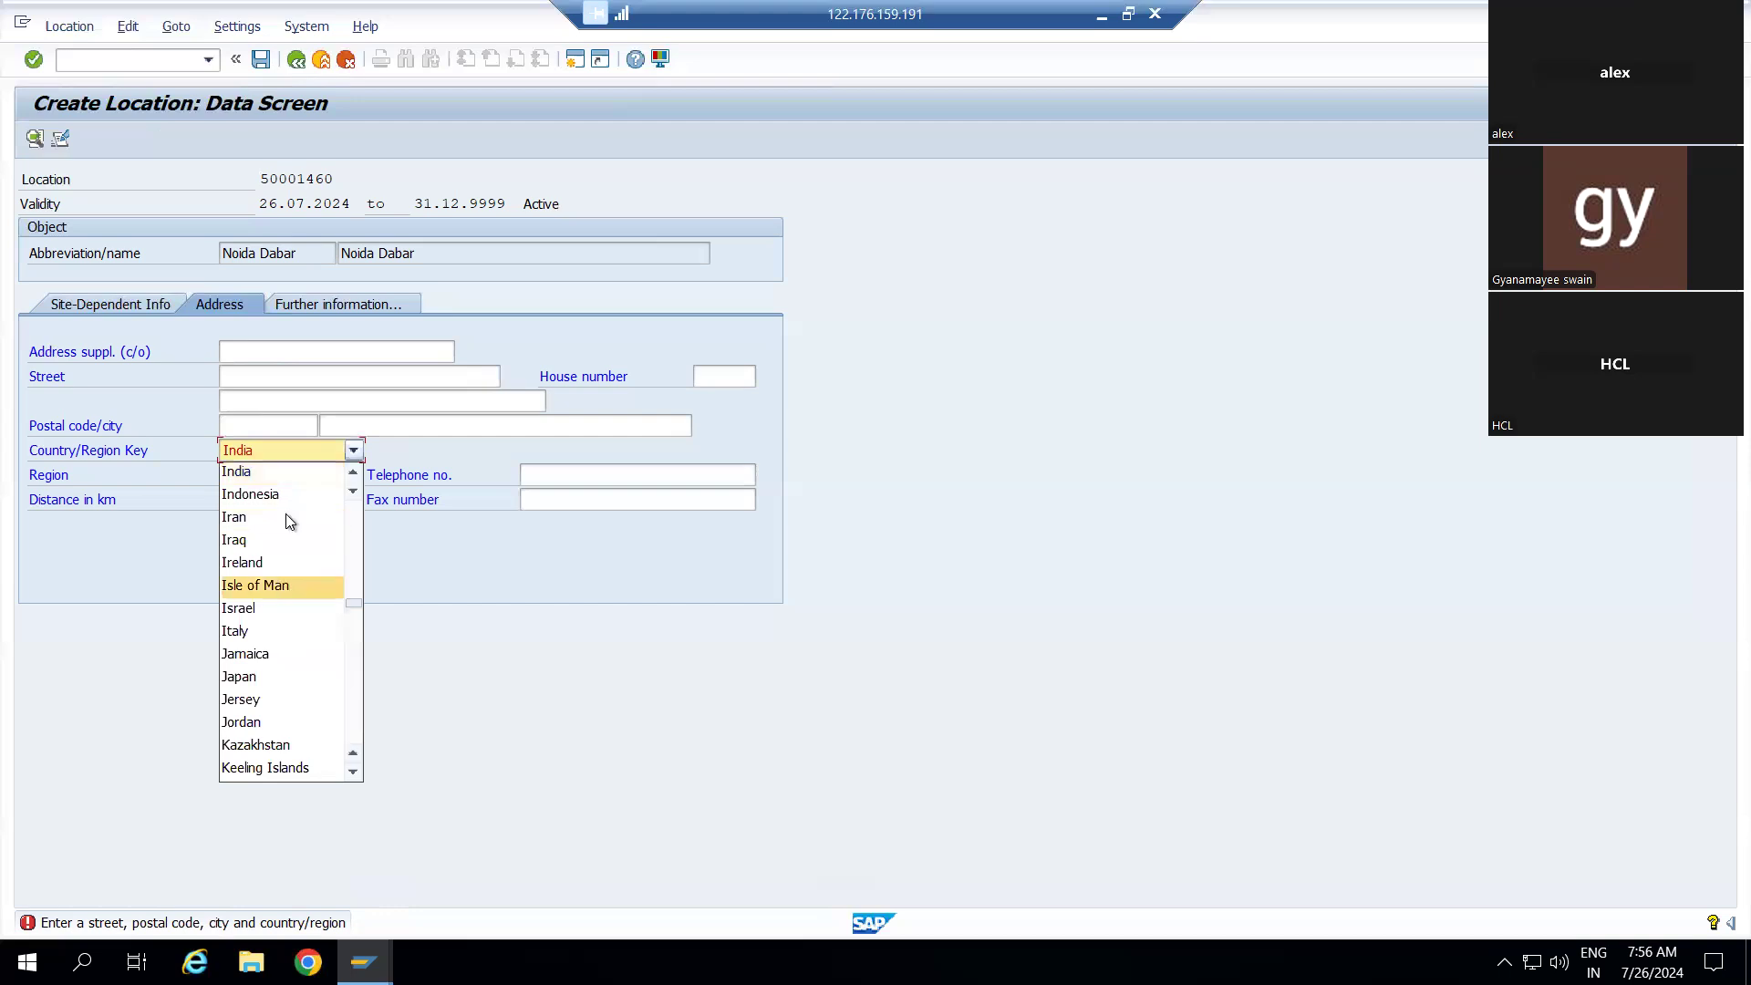
click(298, 62)
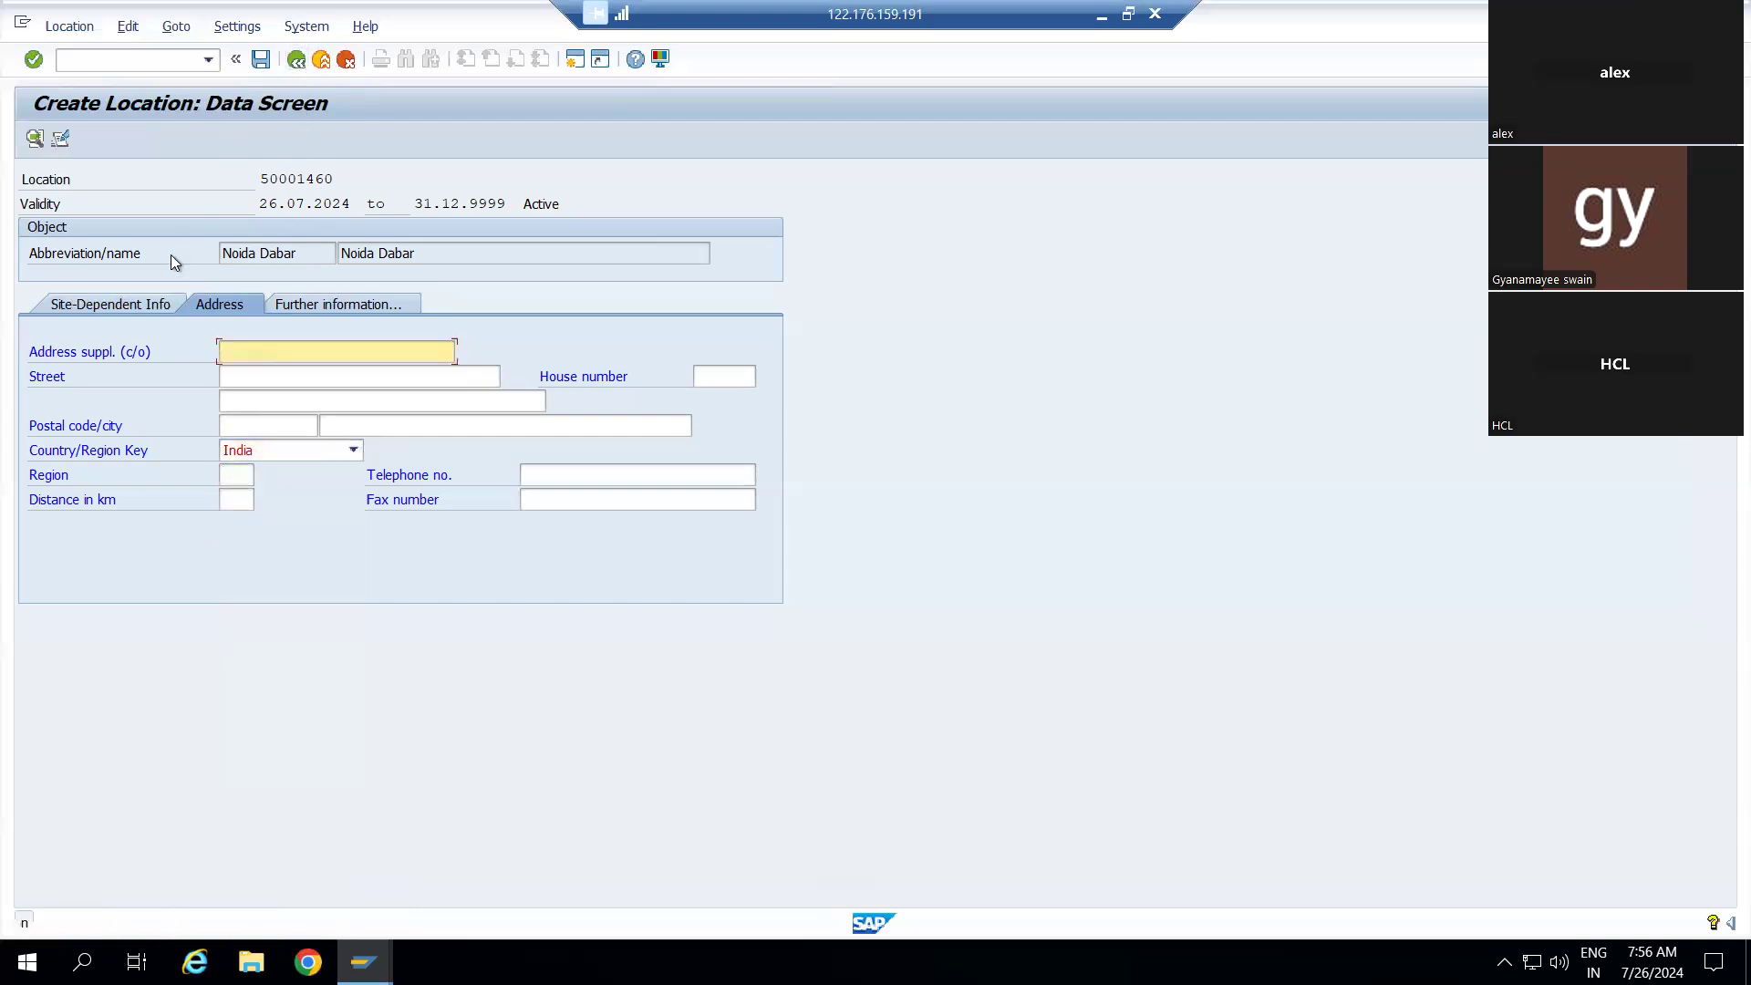
From the Site-Dependent Info tab, cancel and discard unsaved location 50001460
click(139, 306)
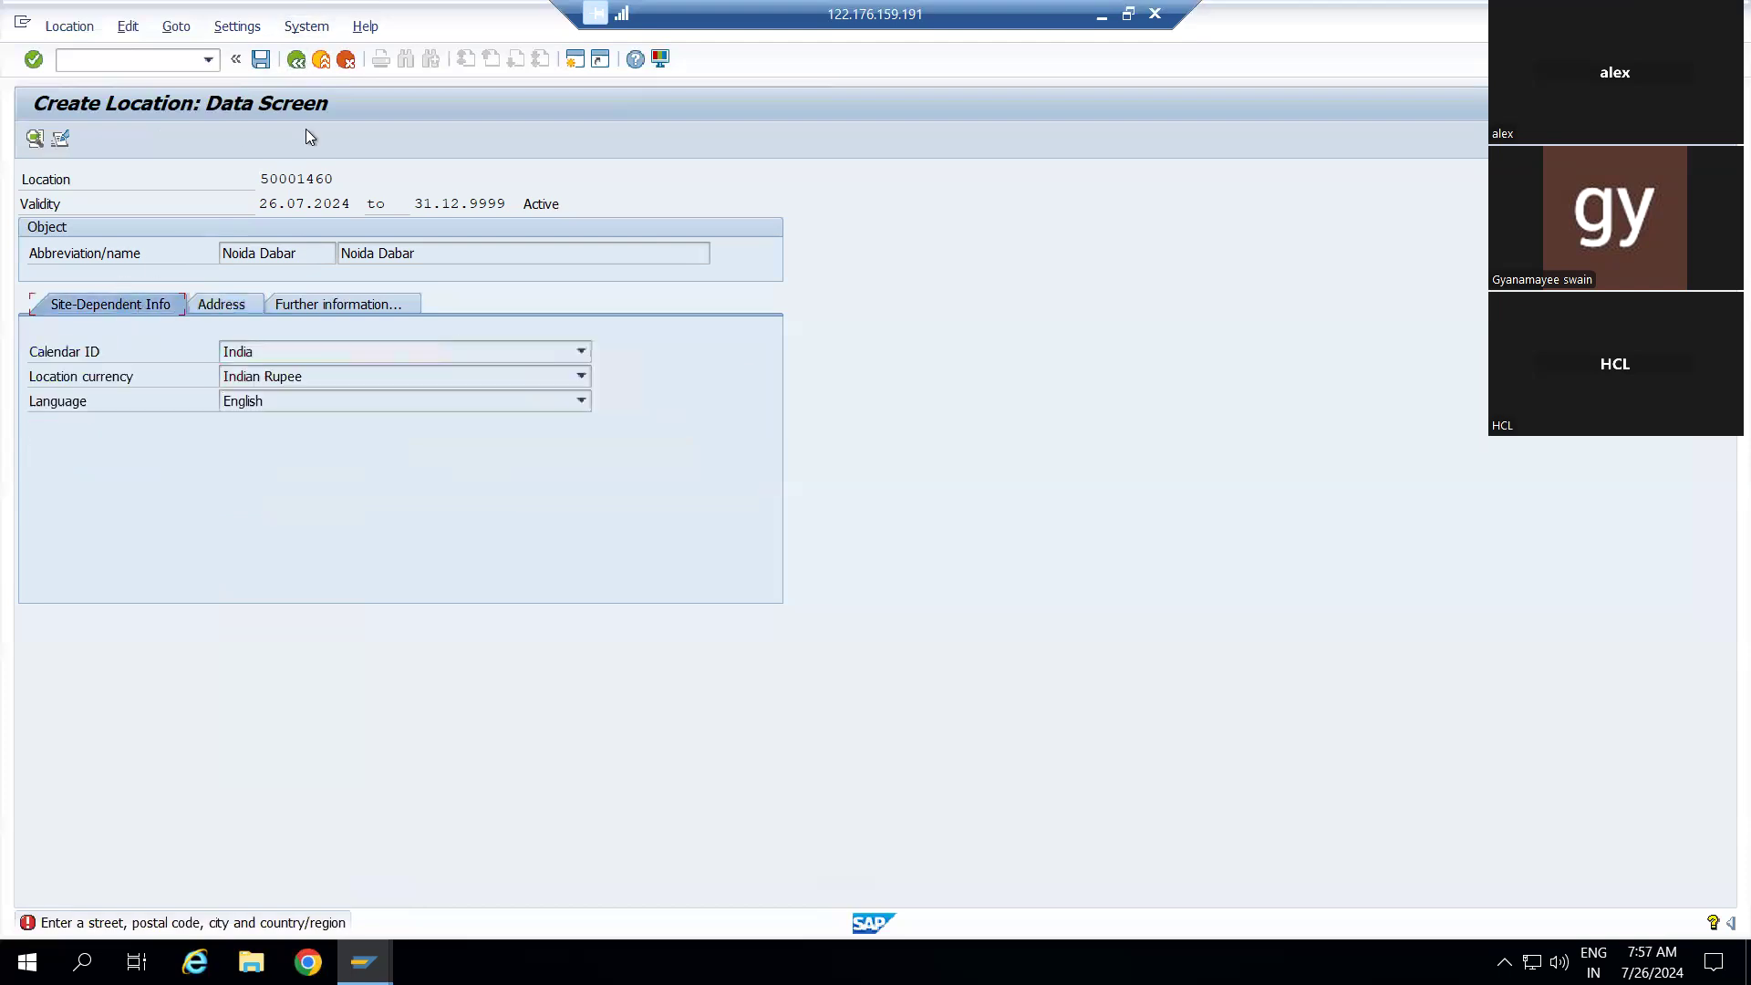
click(347, 60)
click(359, 460)
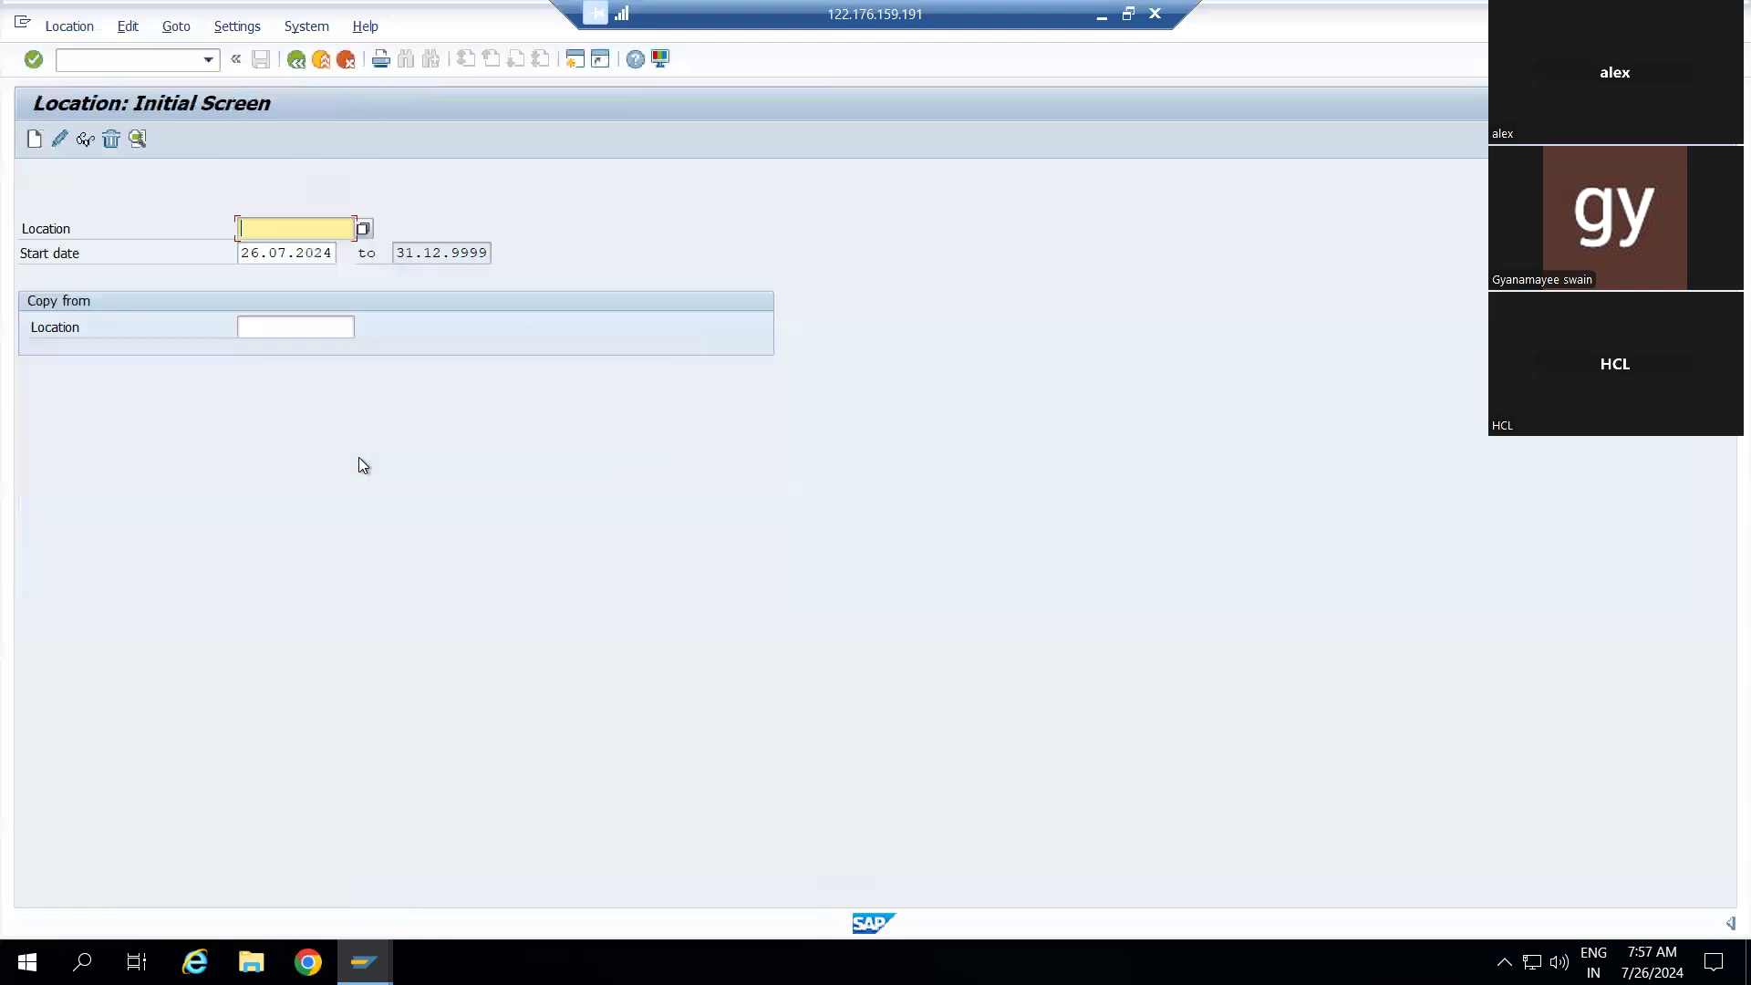
Create a new location with Noida Dabar as both abbreviation and long name
click(33, 141)
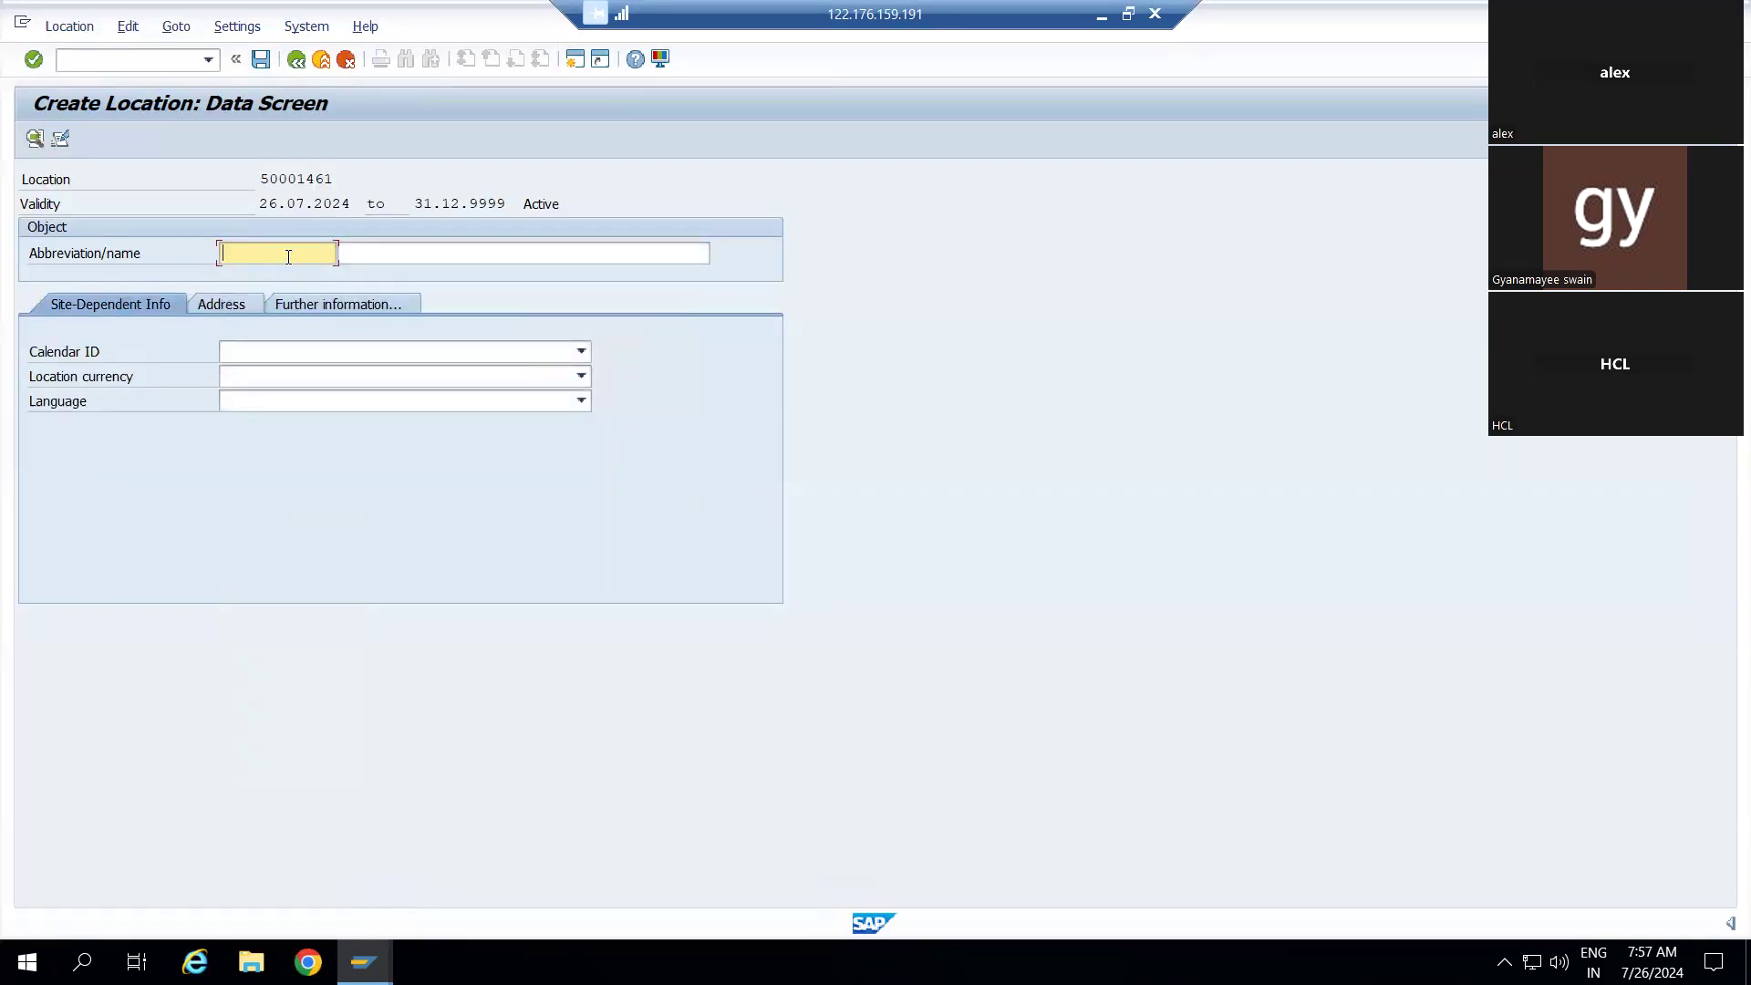
text(Noida)
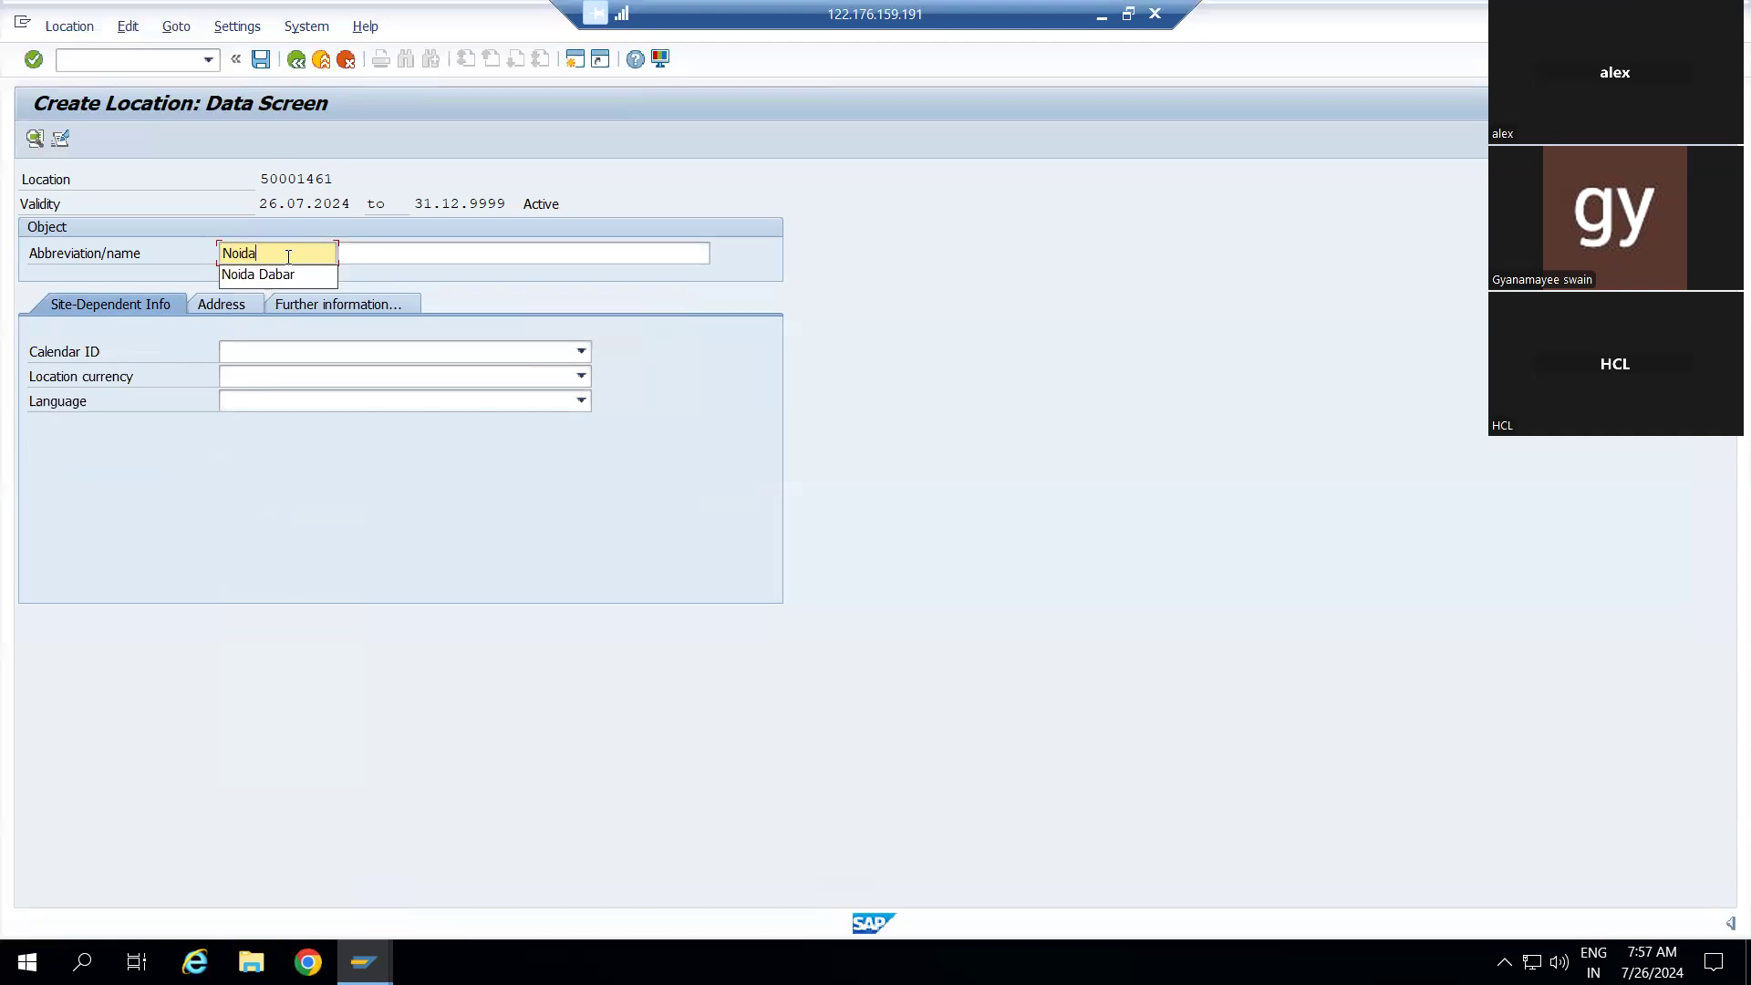
key(Down)
key(Return)
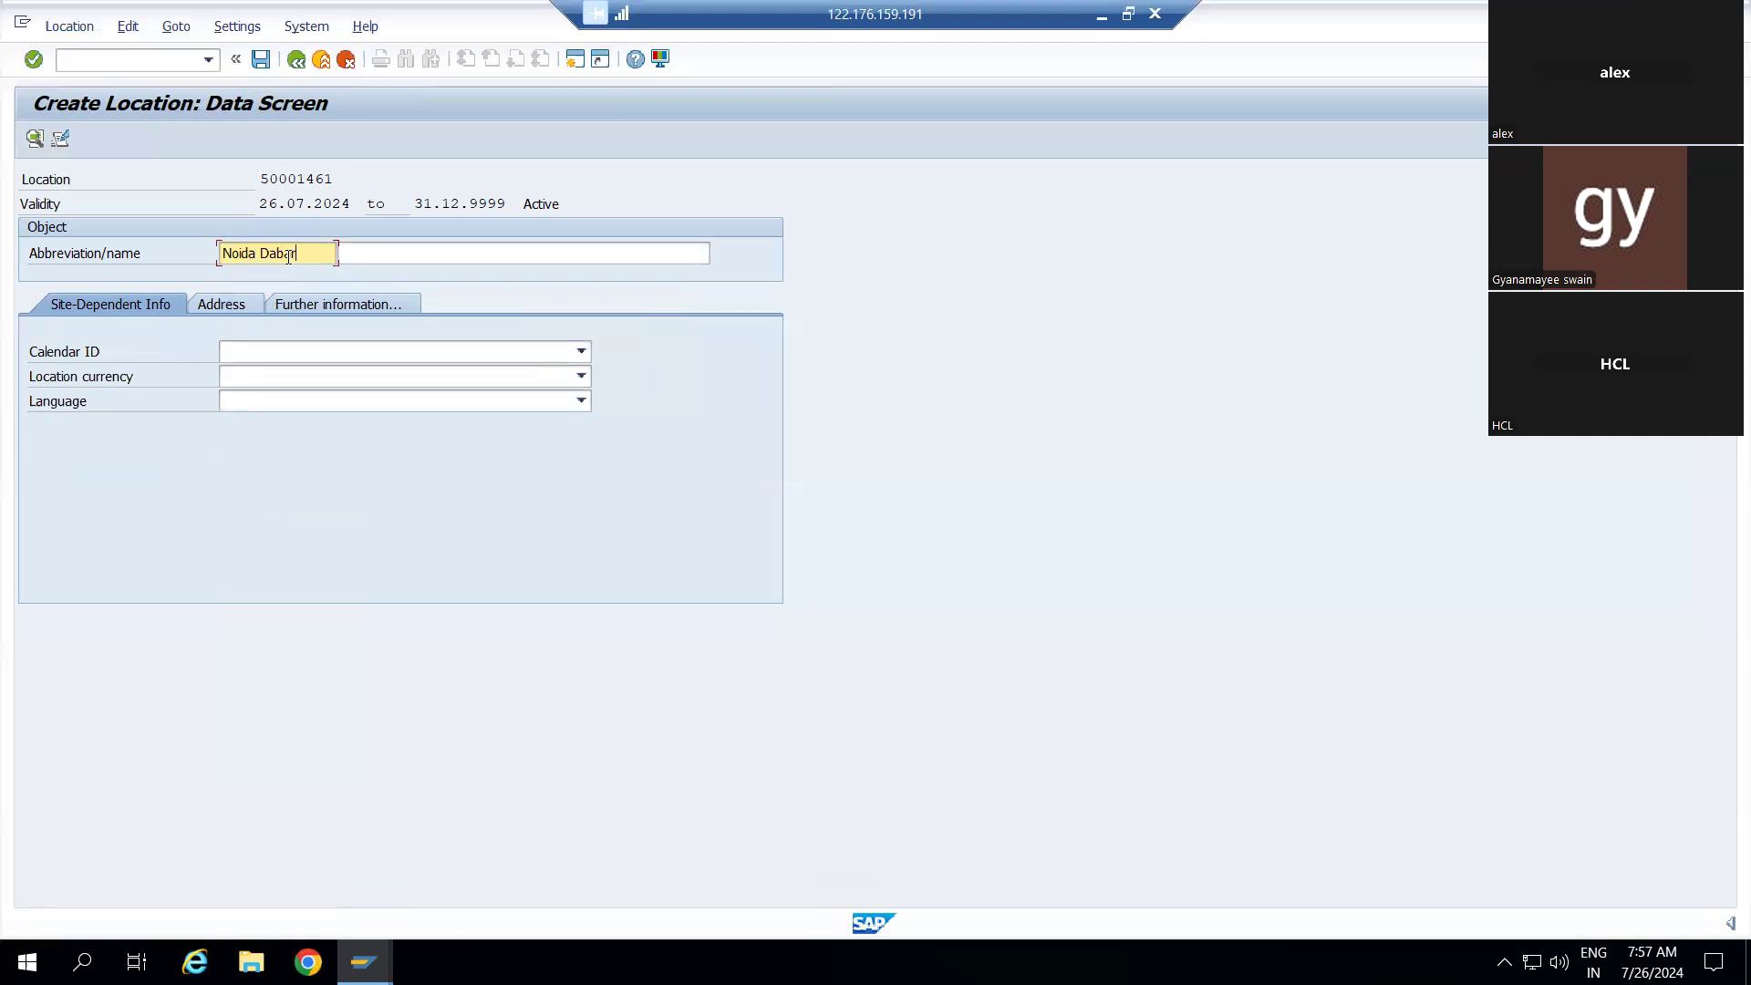
key(Tab)
text(N)
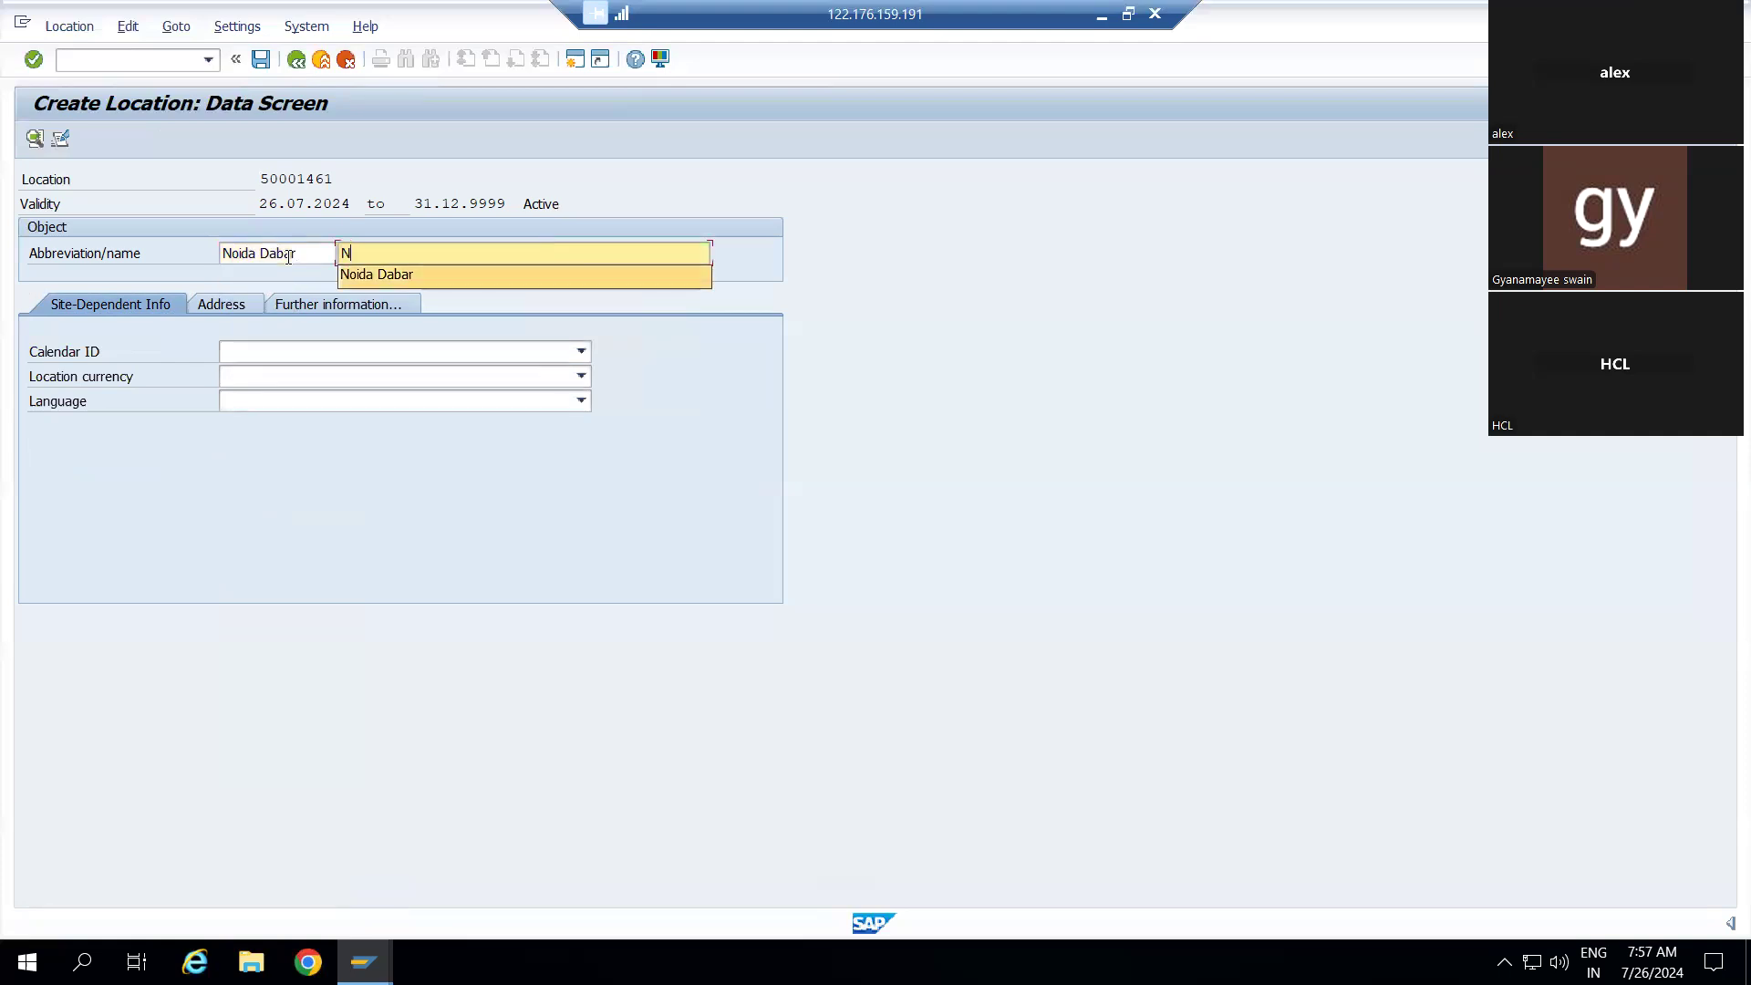
key(Down)
key(Return)
Set the location's Calendar ID to India
click(325, 355)
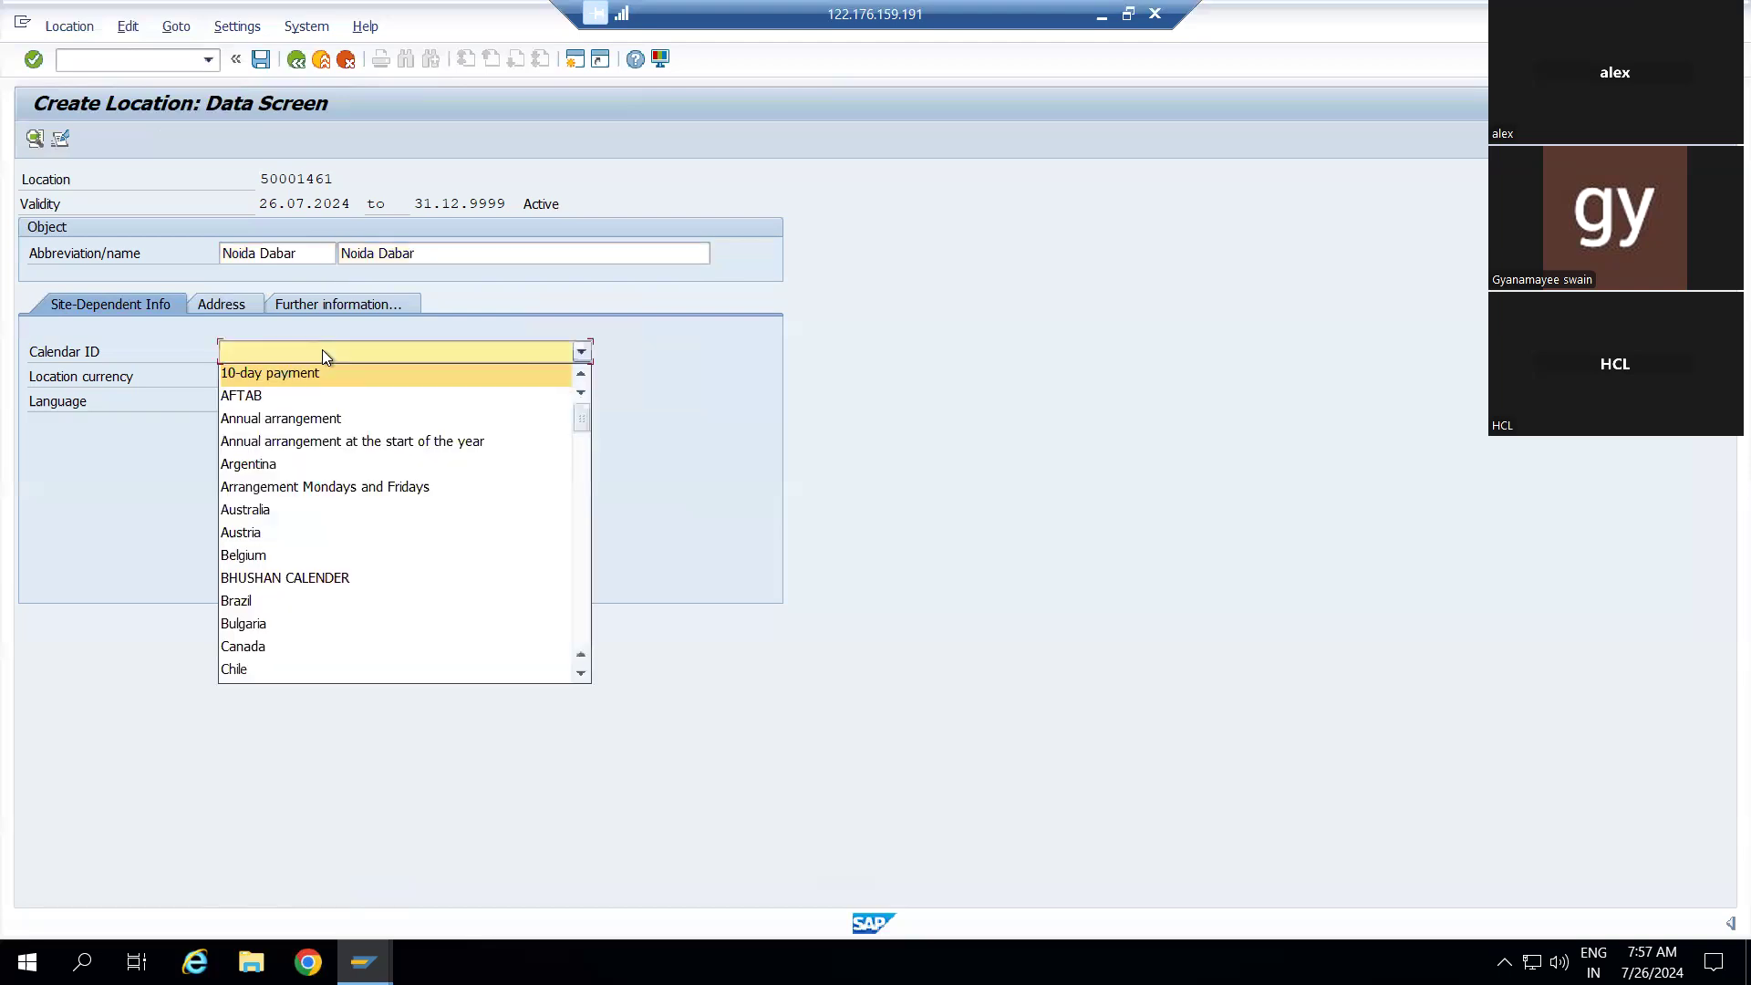
key(i)
key(Return)
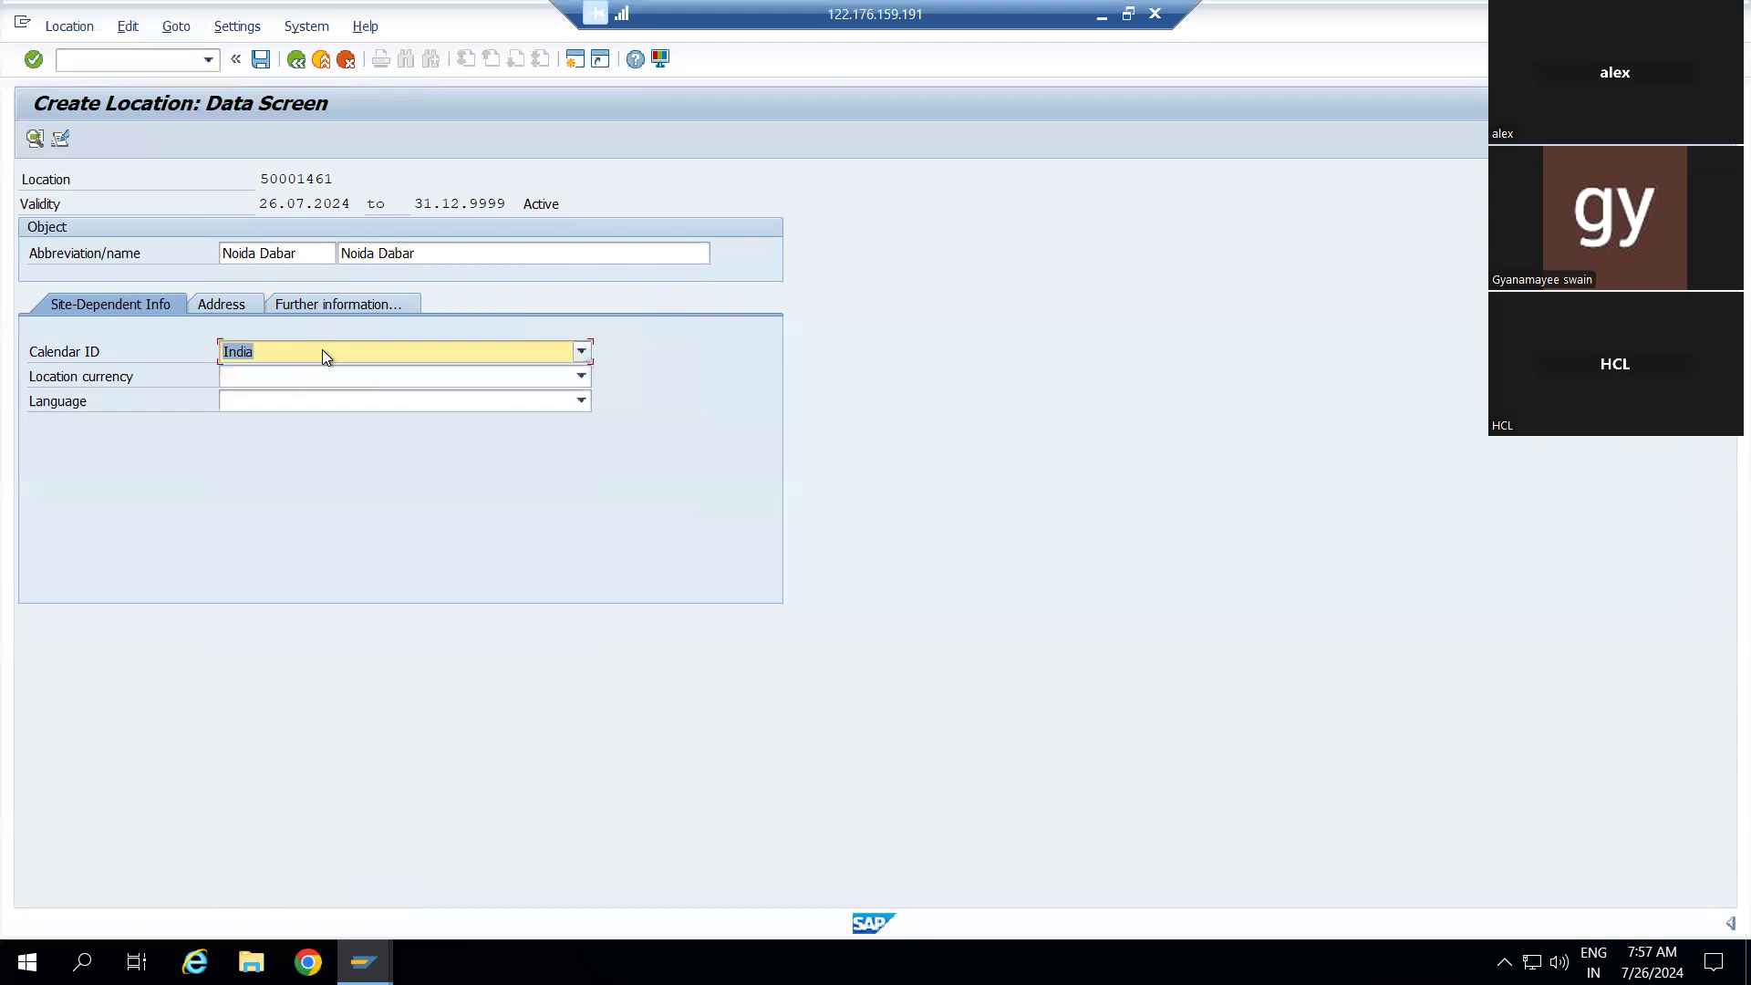
key(Tab)
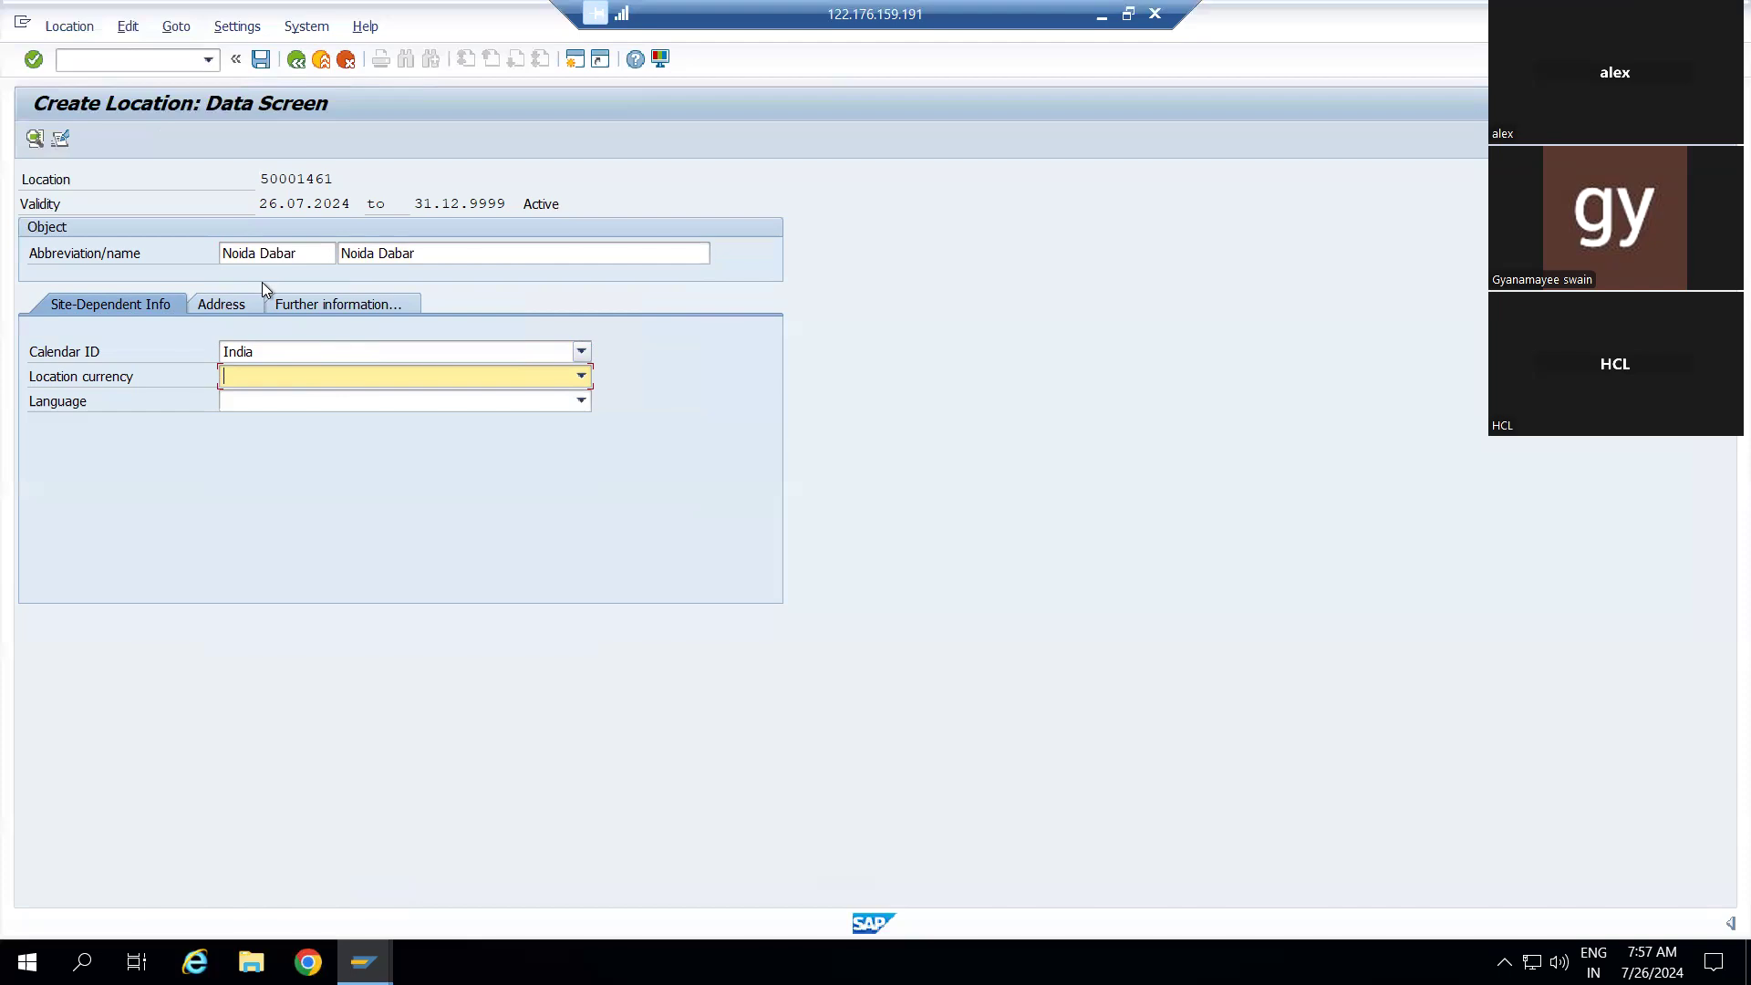
Attempt to save location 50001461, then request cancelling the edit
click(260, 61)
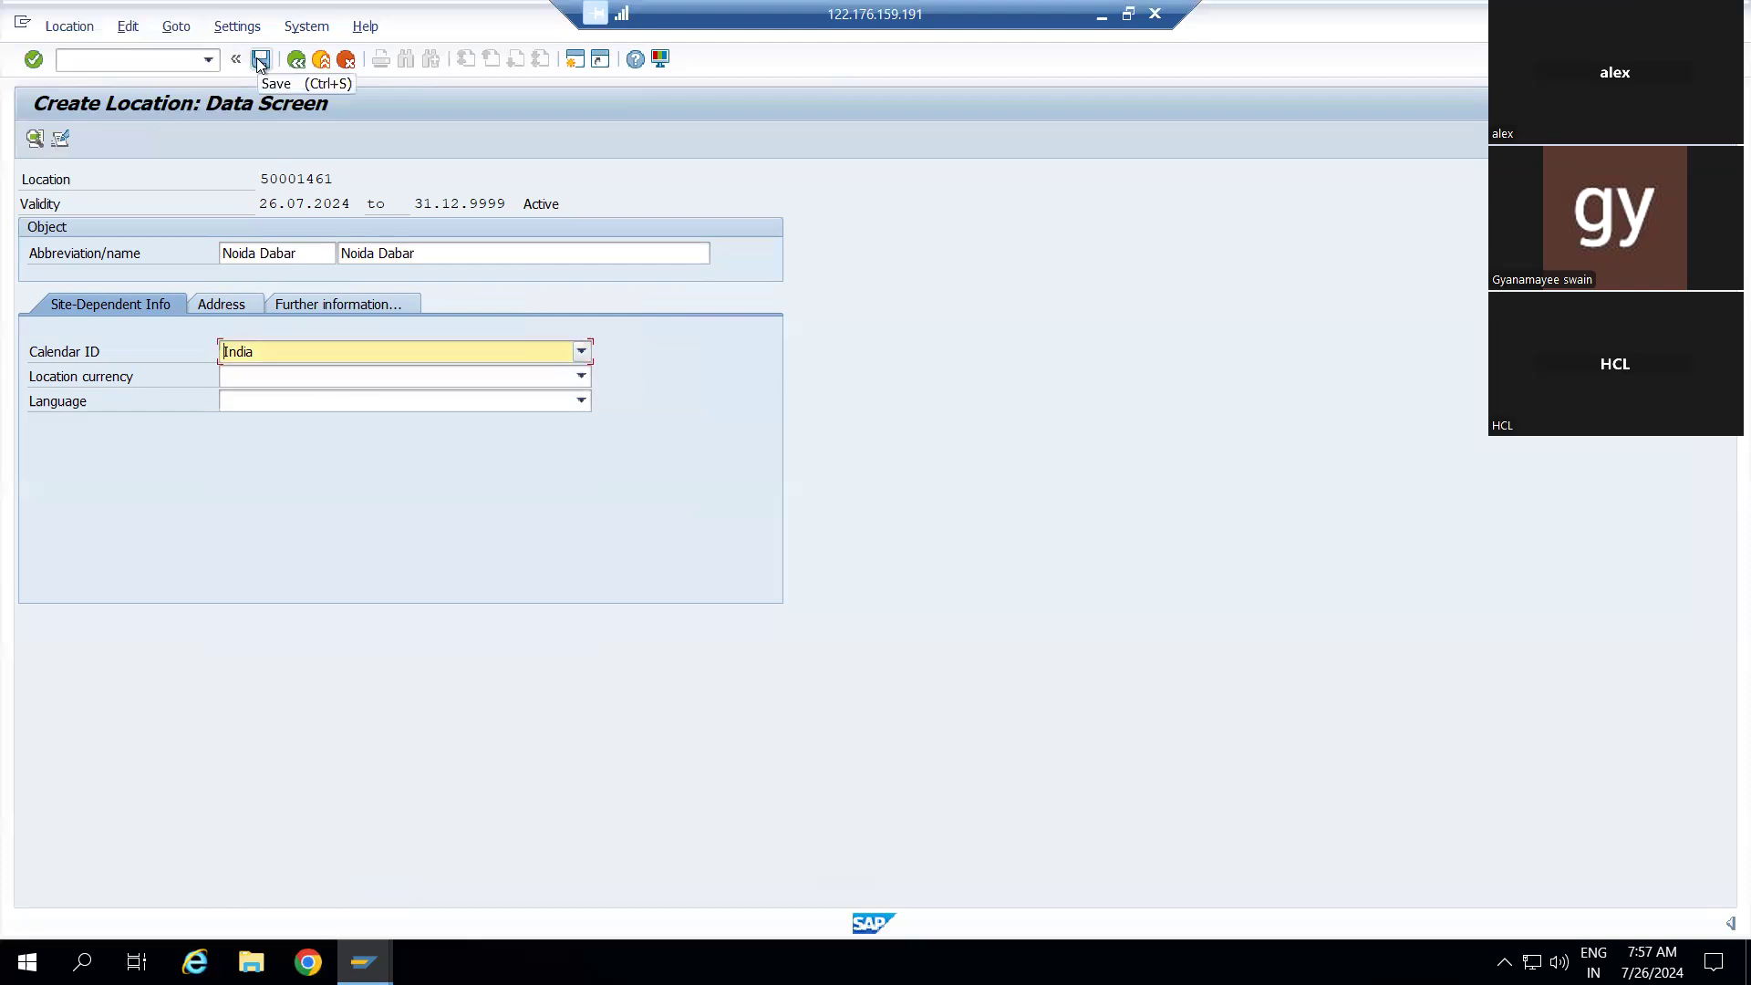
click(262, 61)
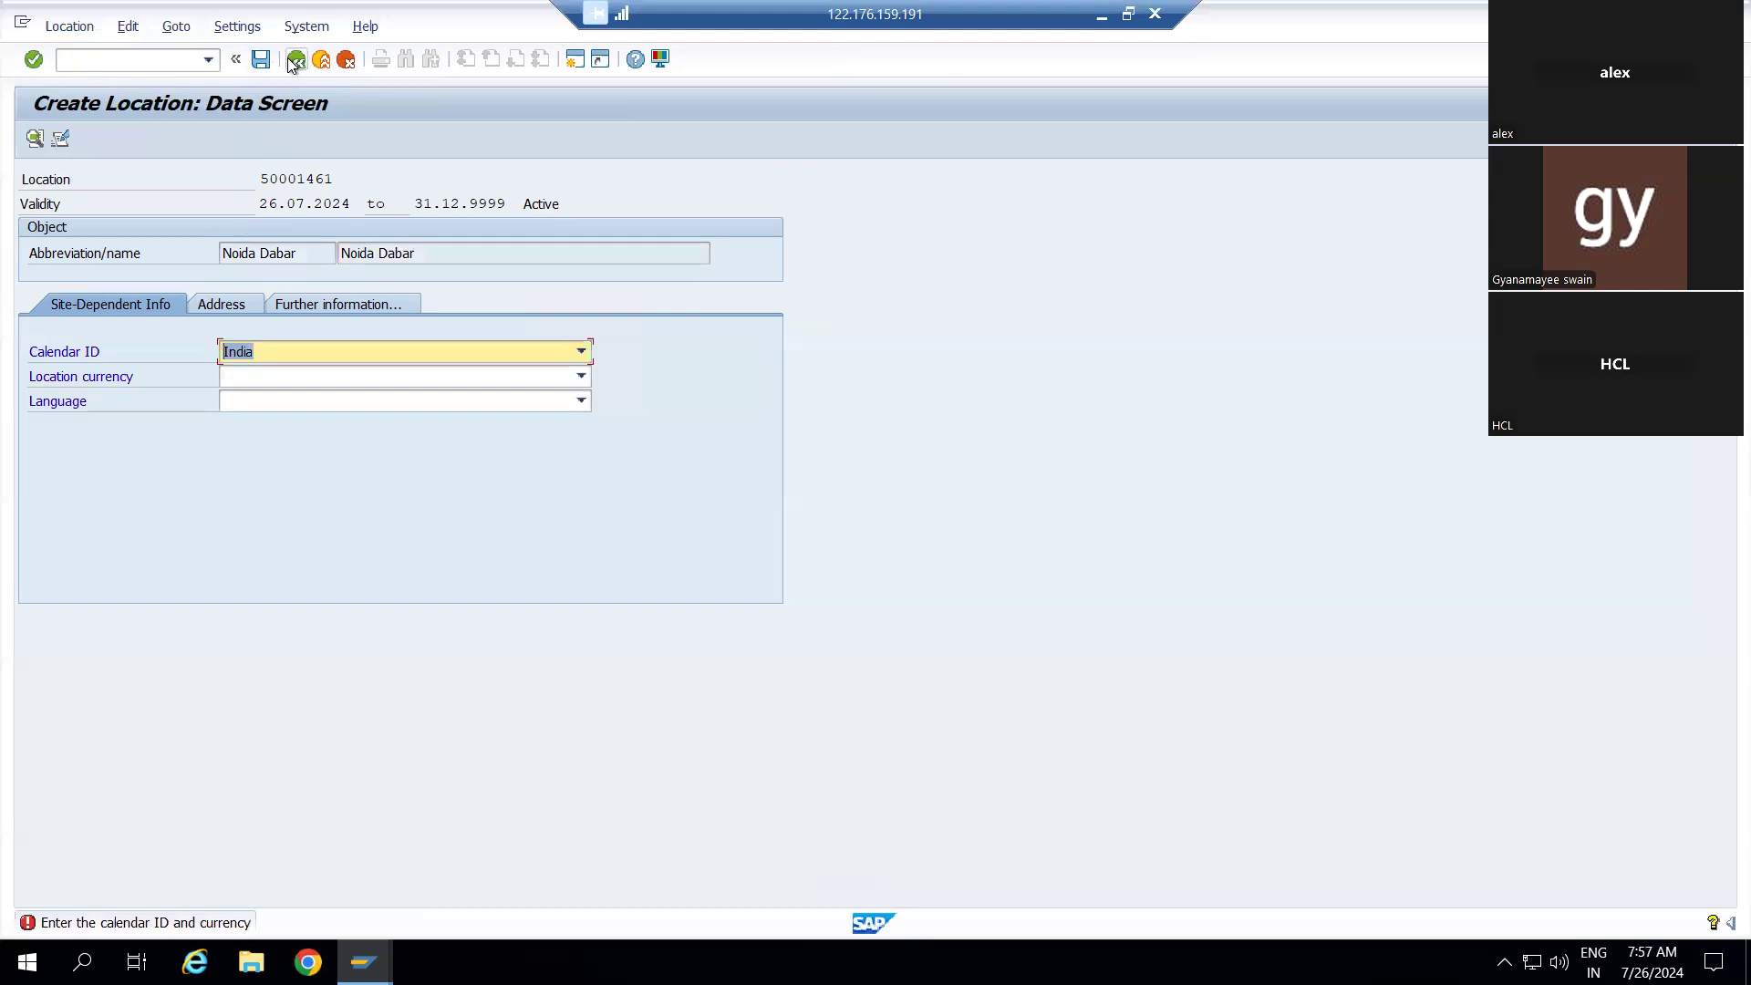
click(295, 62)
click(345, 61)
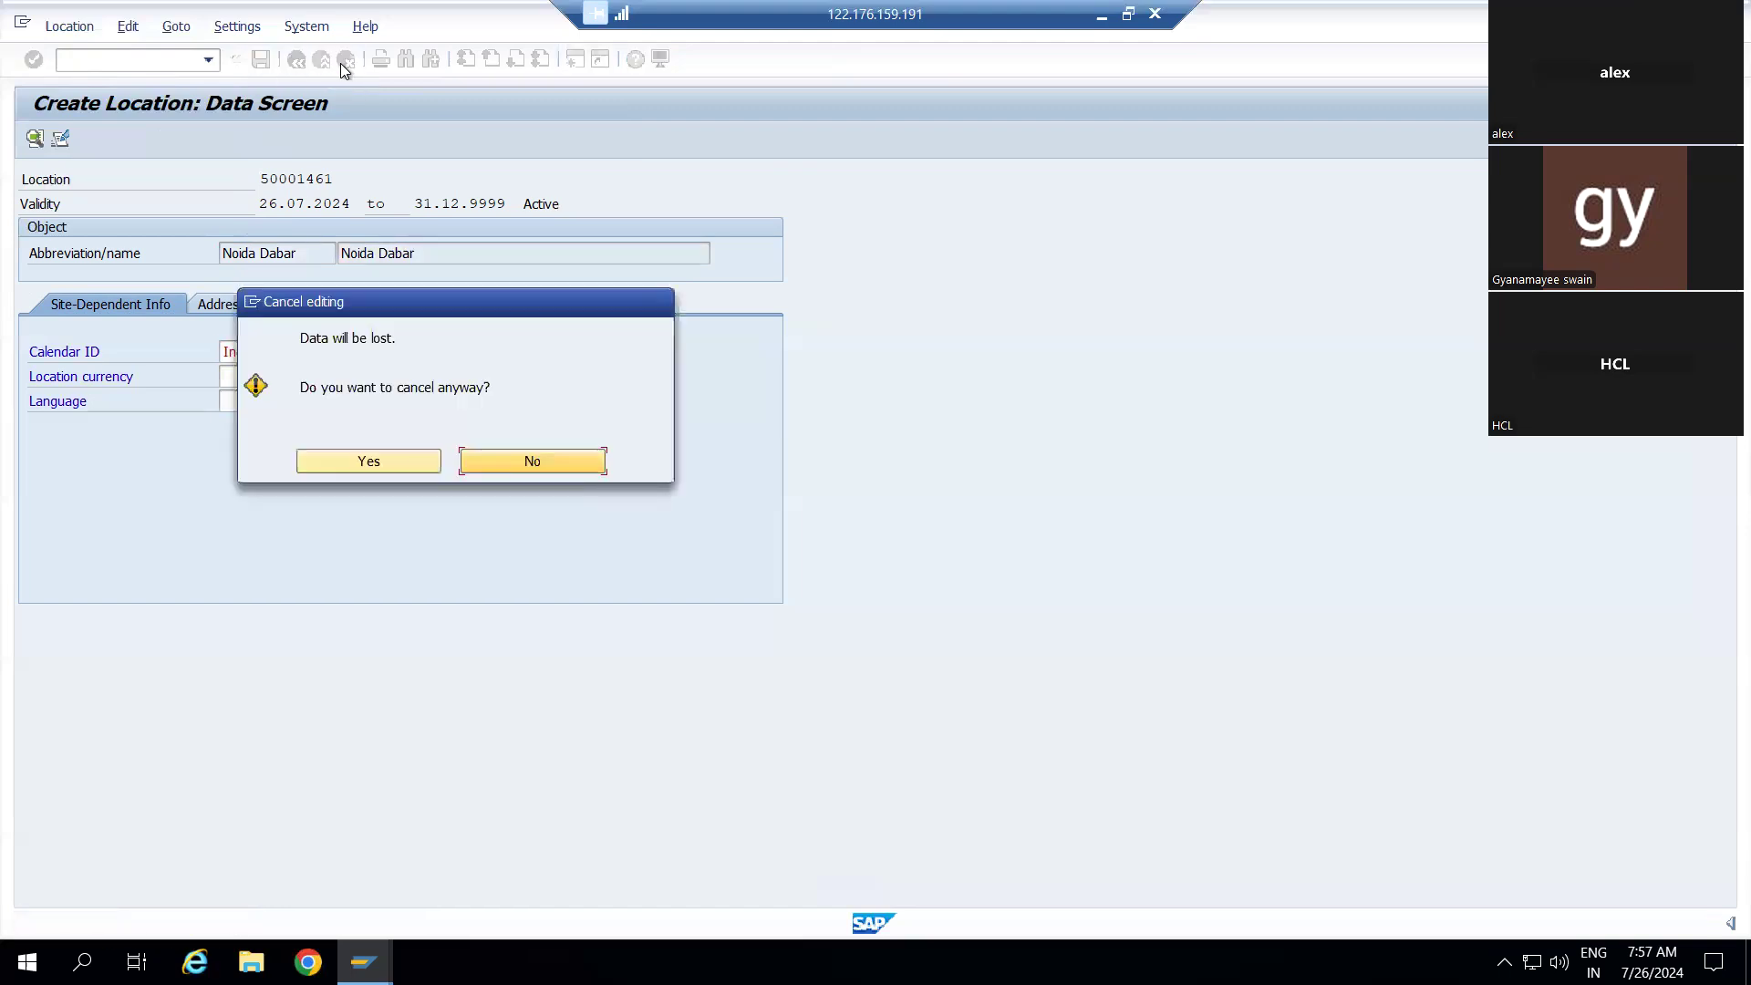
Discard the draft and create a new location named Noida Dabar in both name fields
click(380, 458)
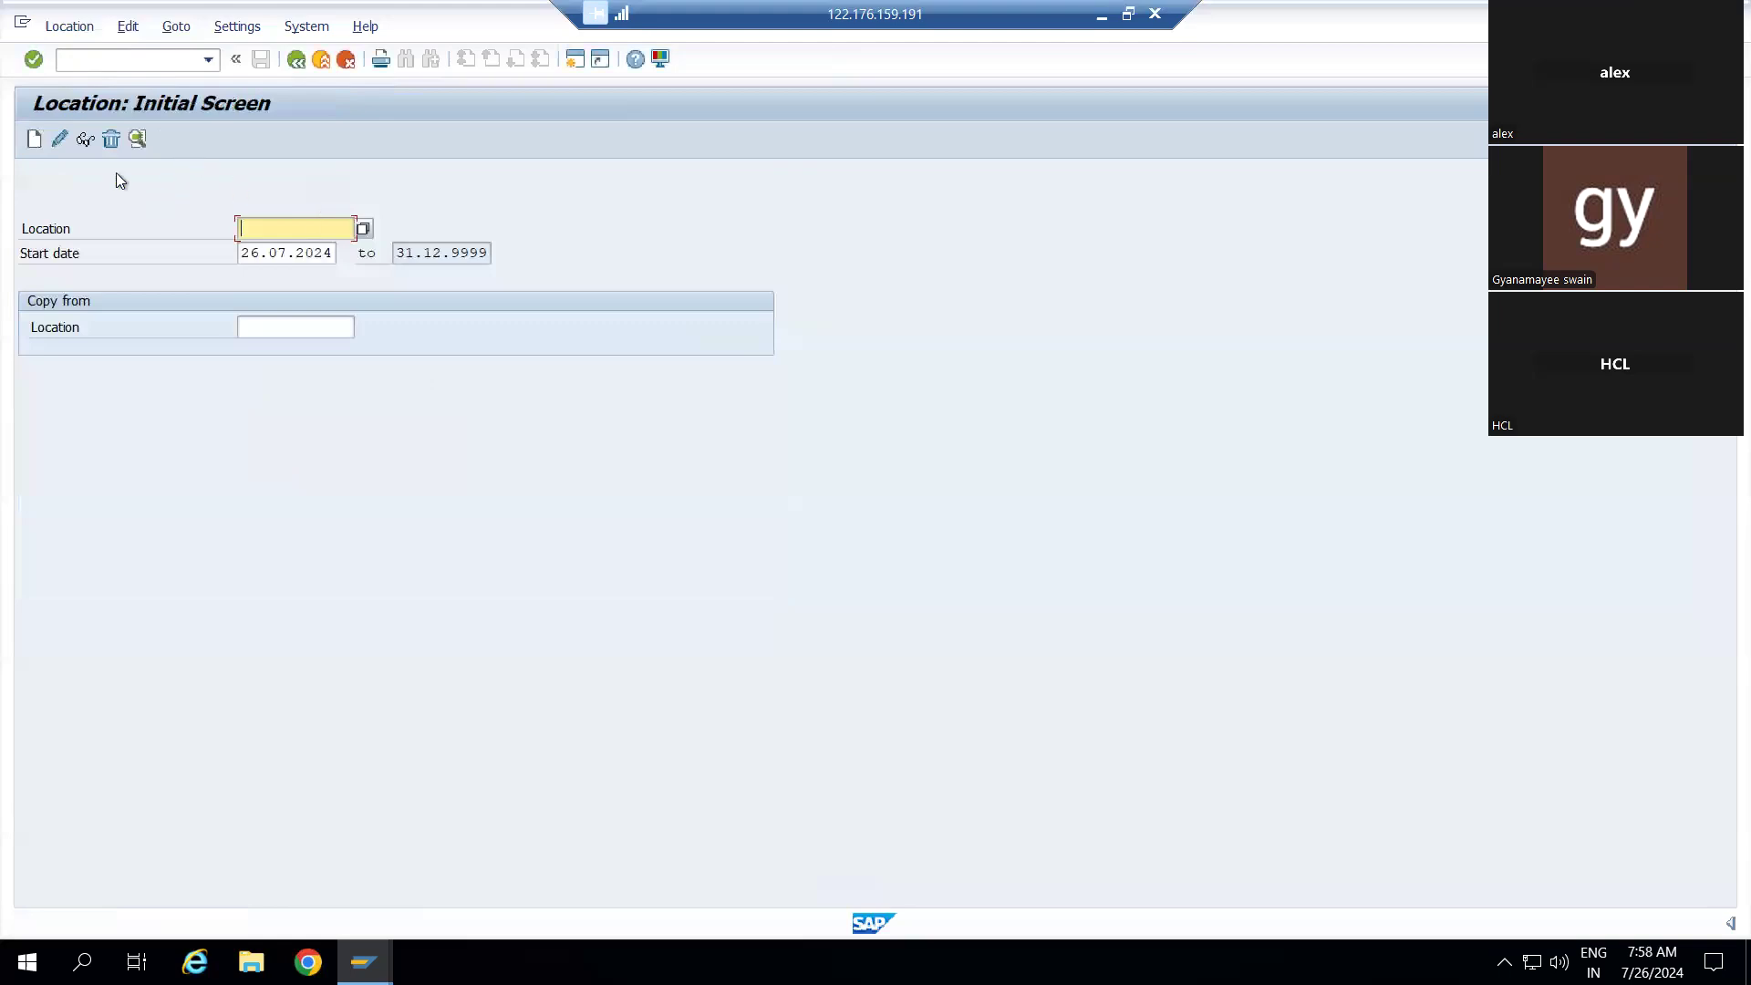
click(33, 142)
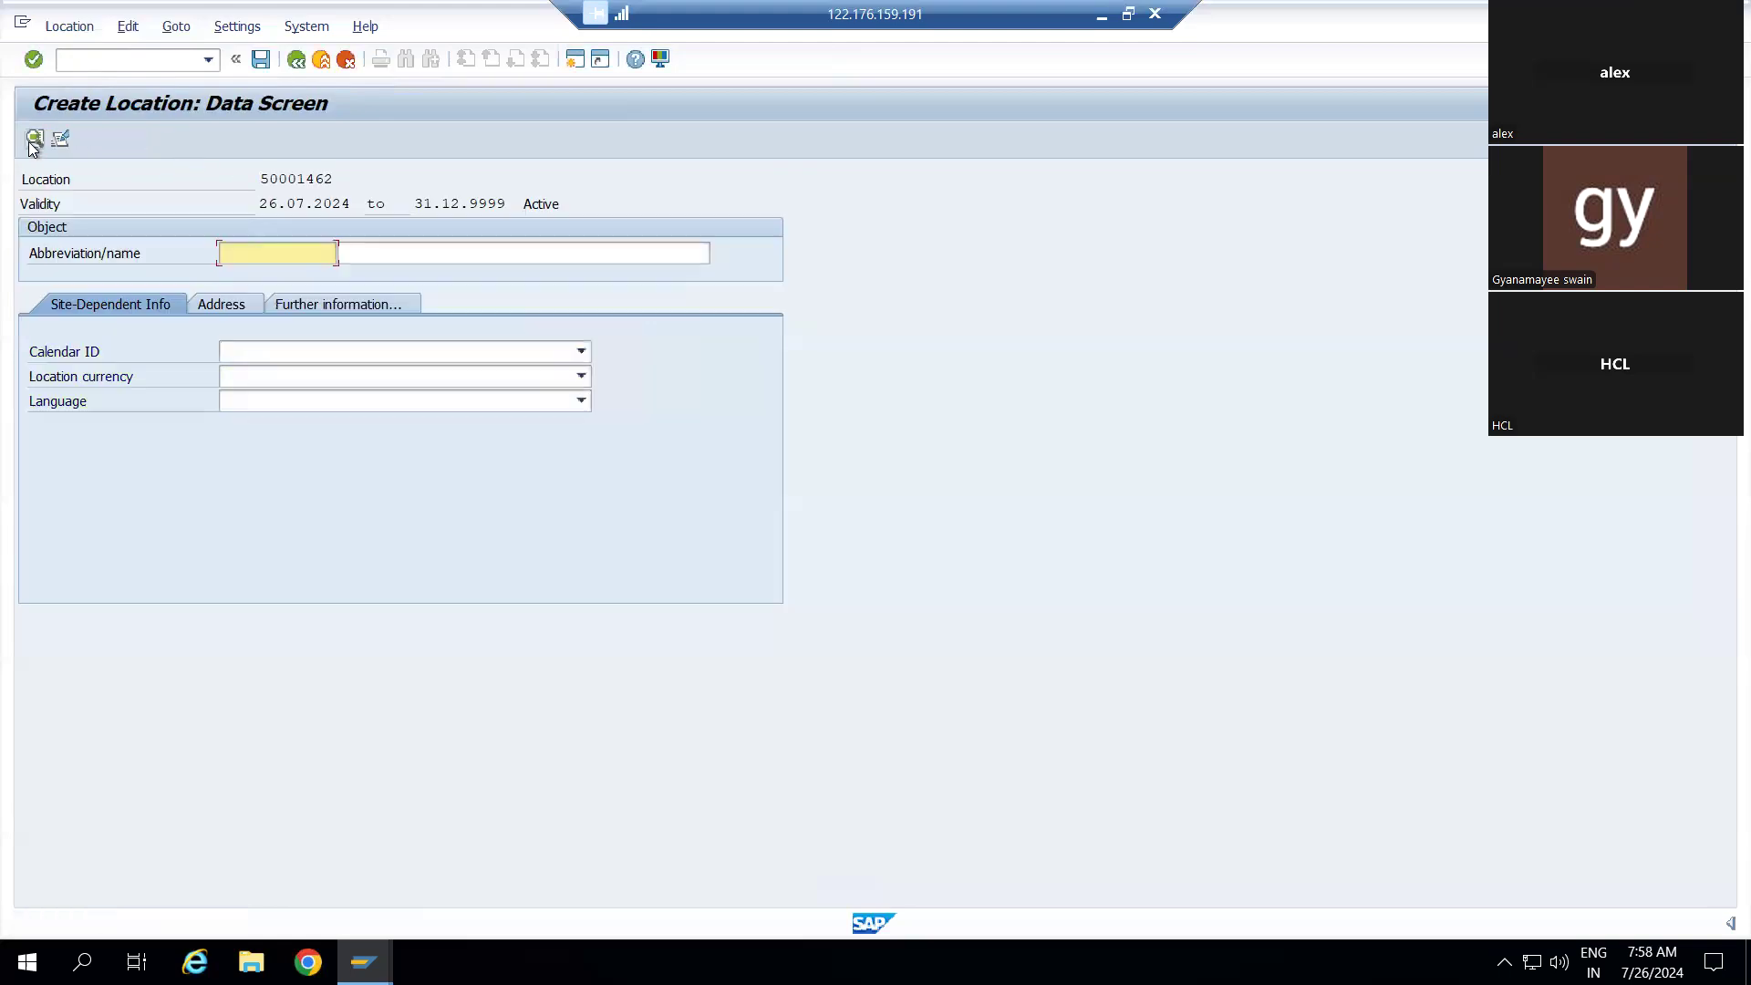
text(N)
click(292, 272)
key(Tab)
text(N)
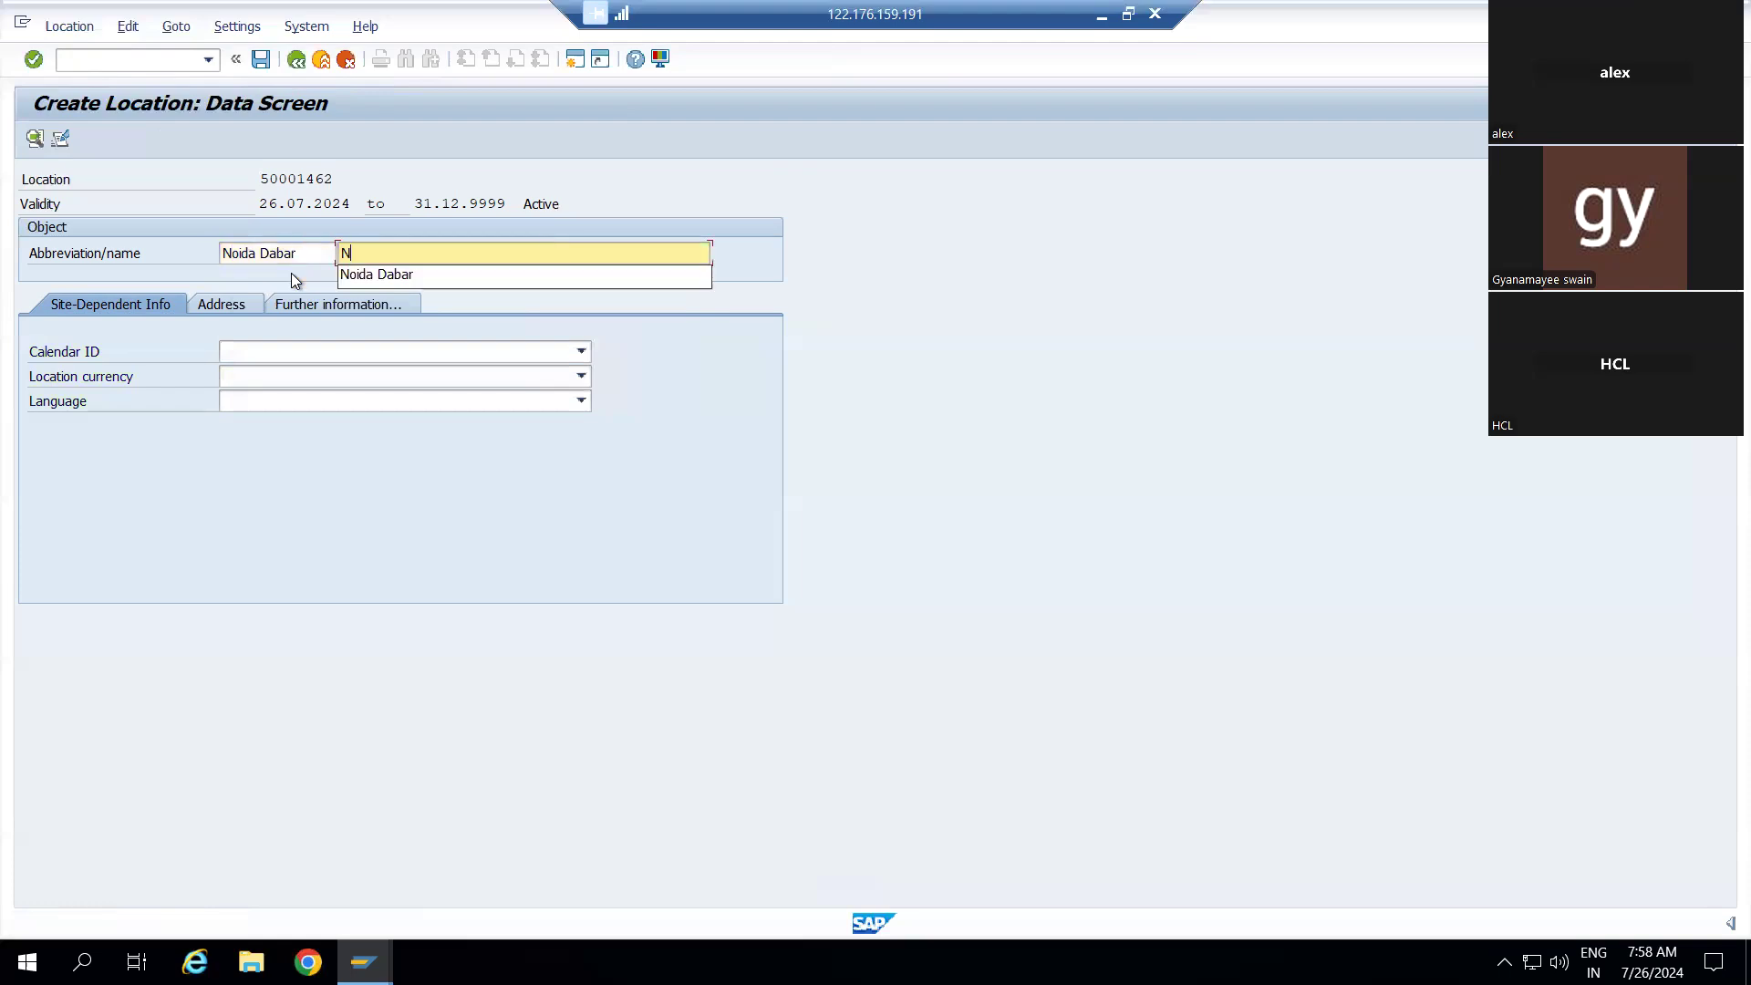
key(Down)
key(Return)
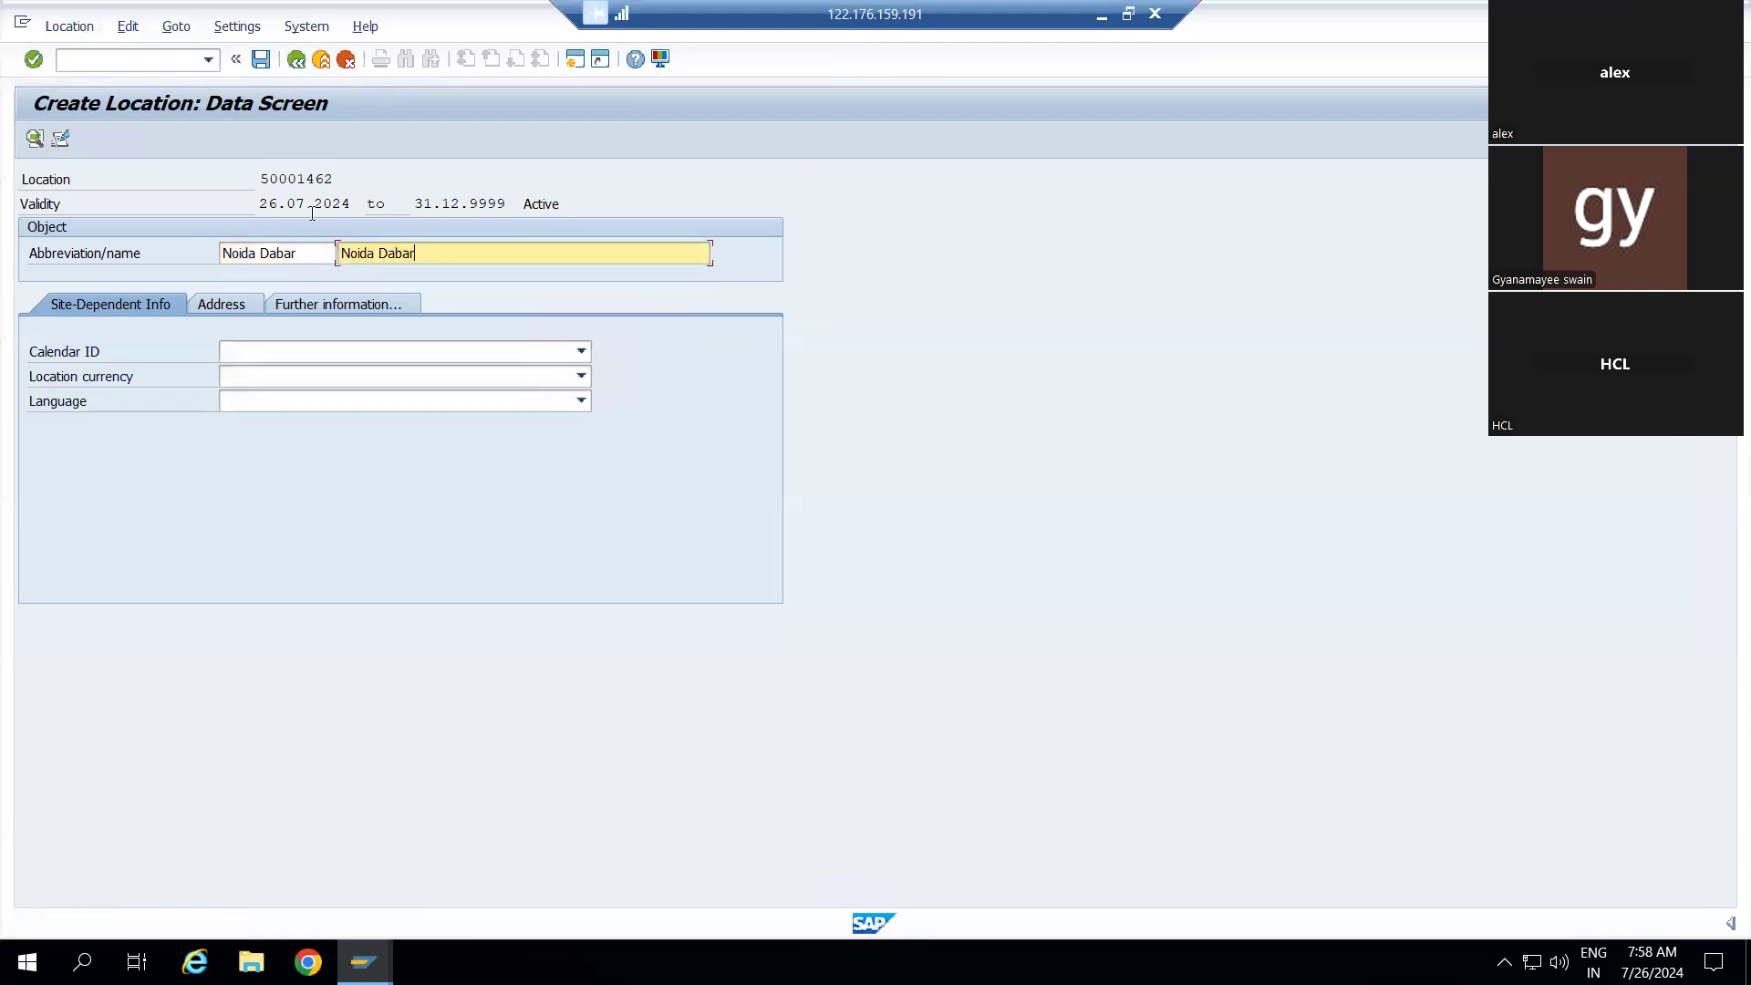
Save location 50001462 under a customizing request and go back to SAP Easy Access
click(262, 59)
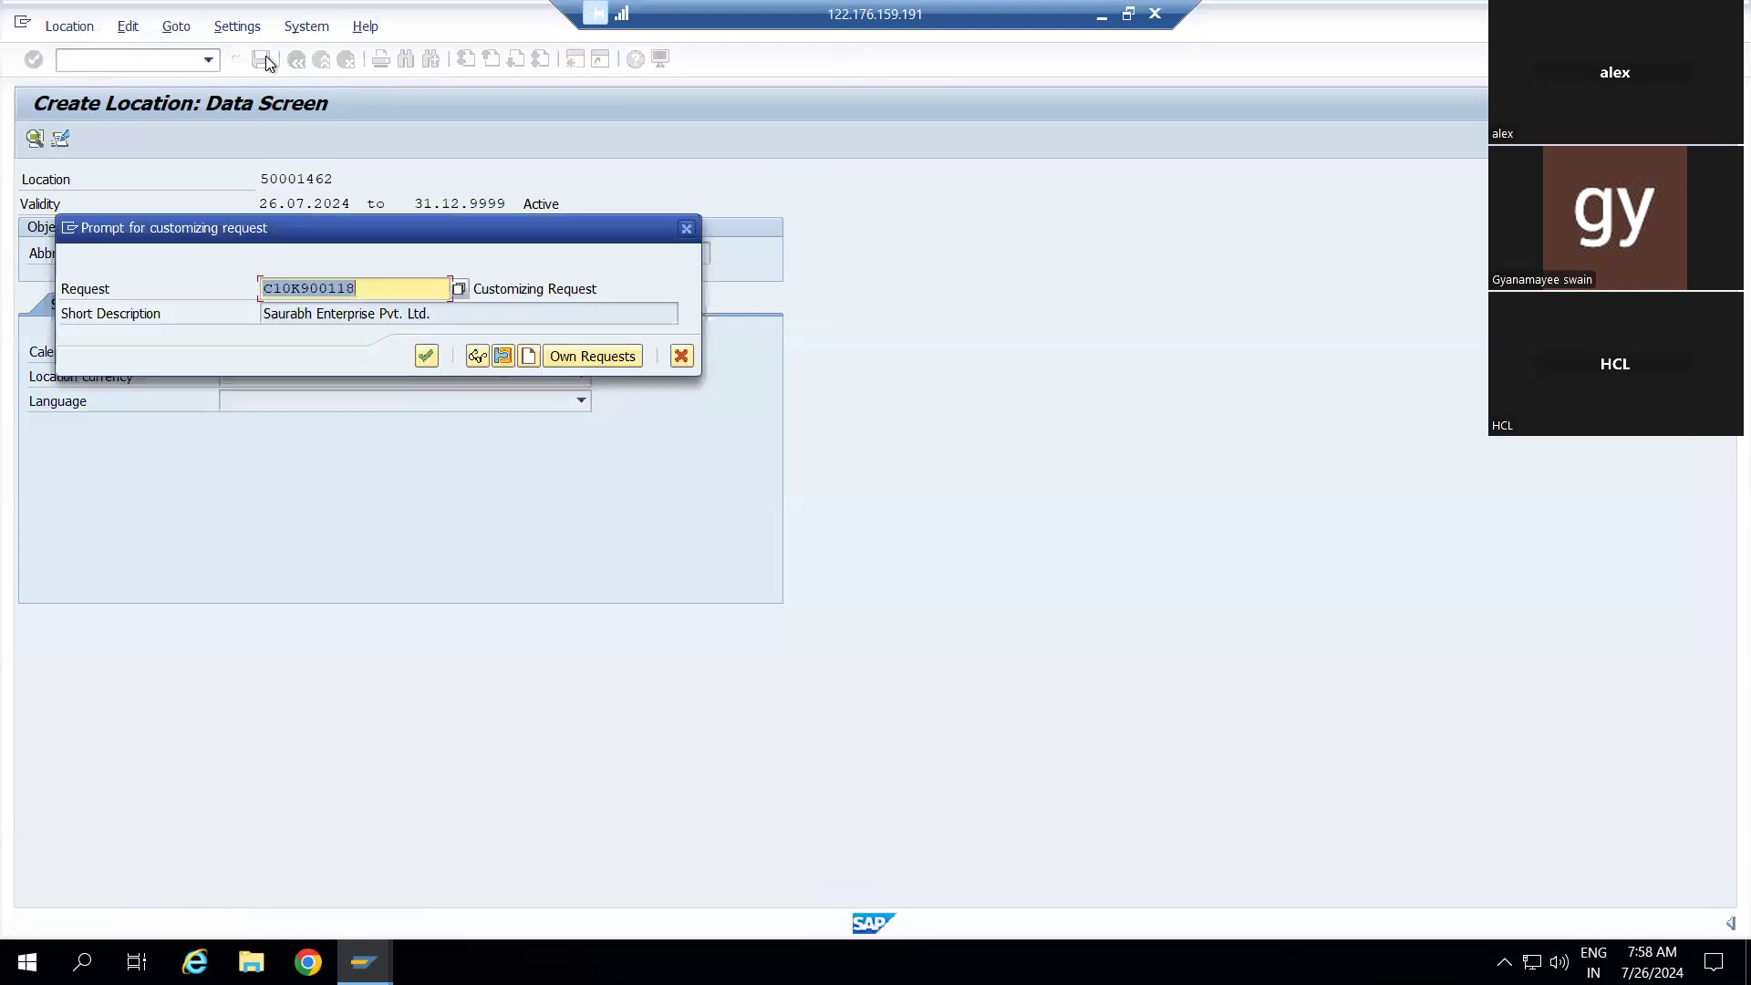
click(426, 356)
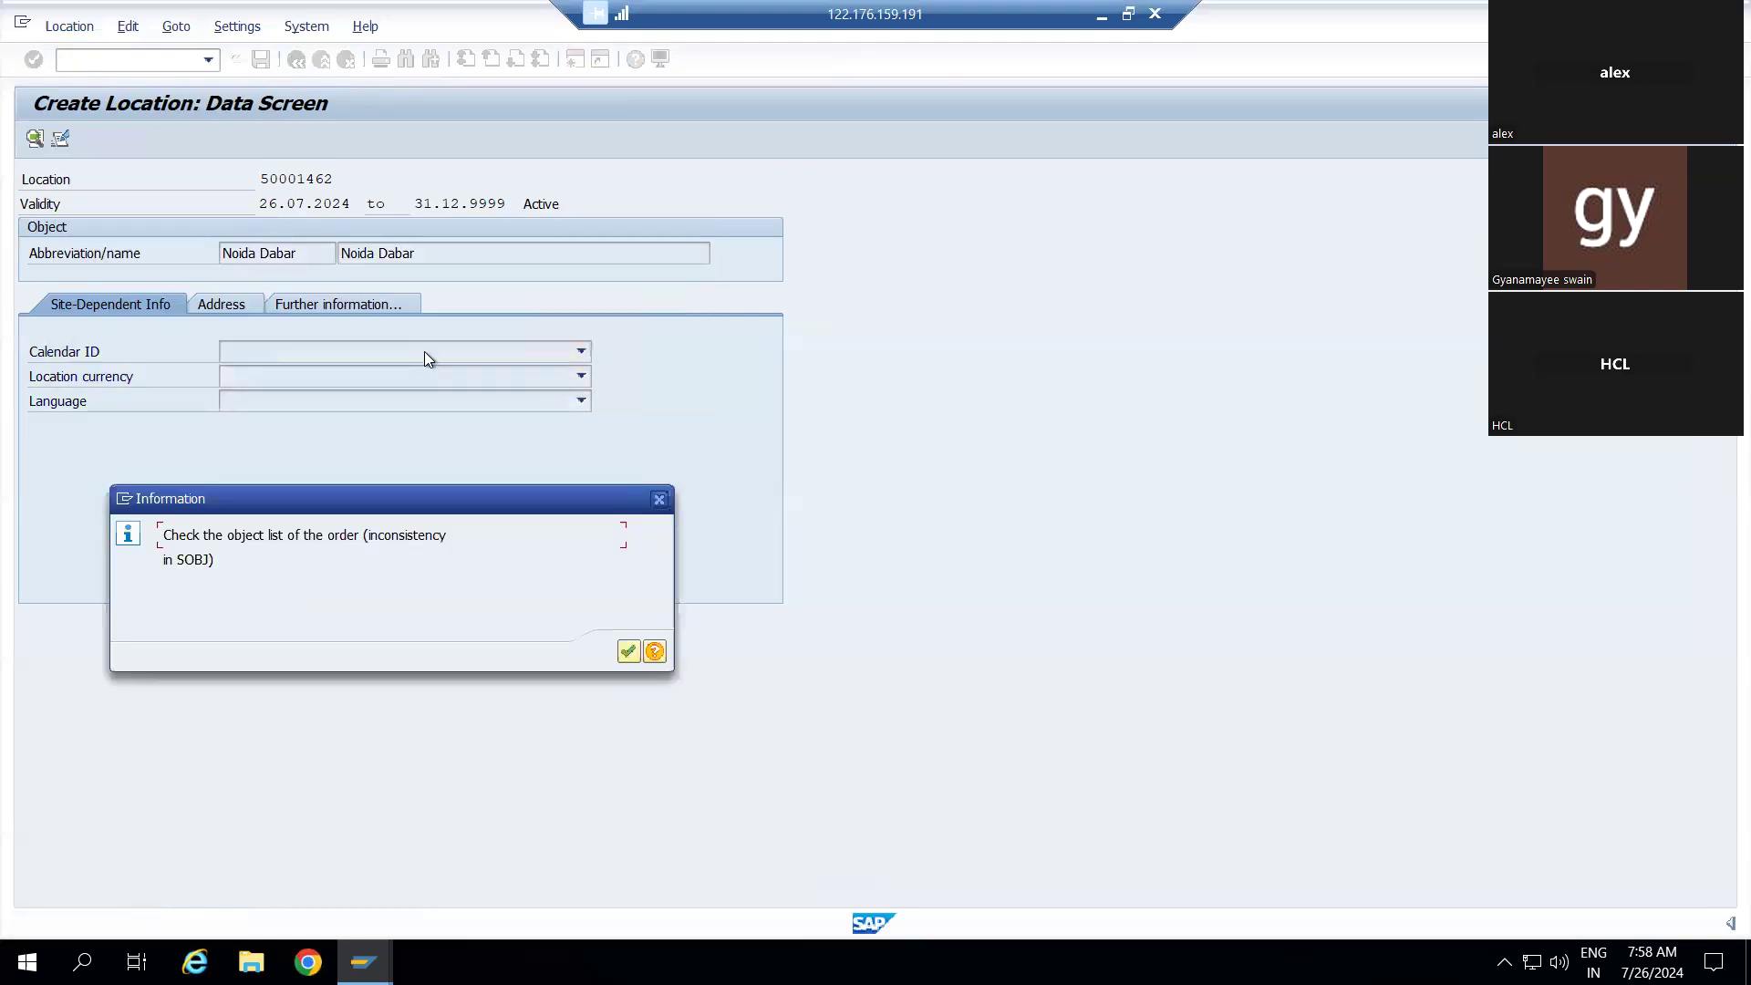
click(628, 651)
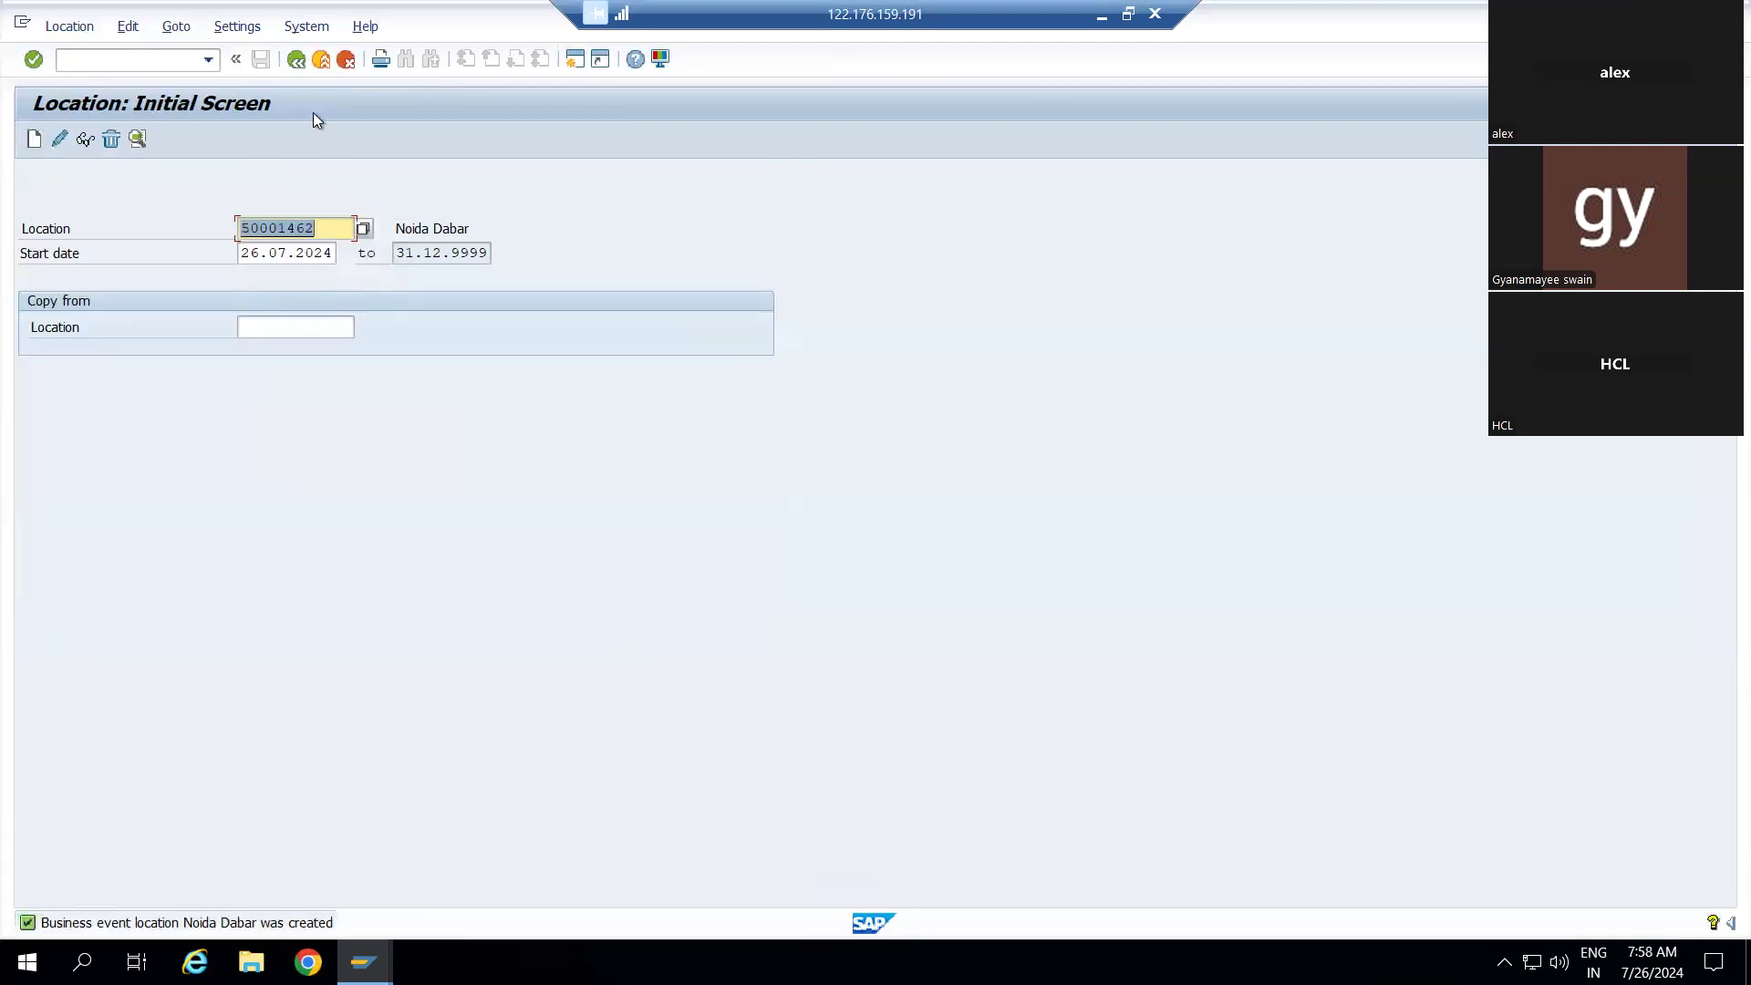
click(297, 60)
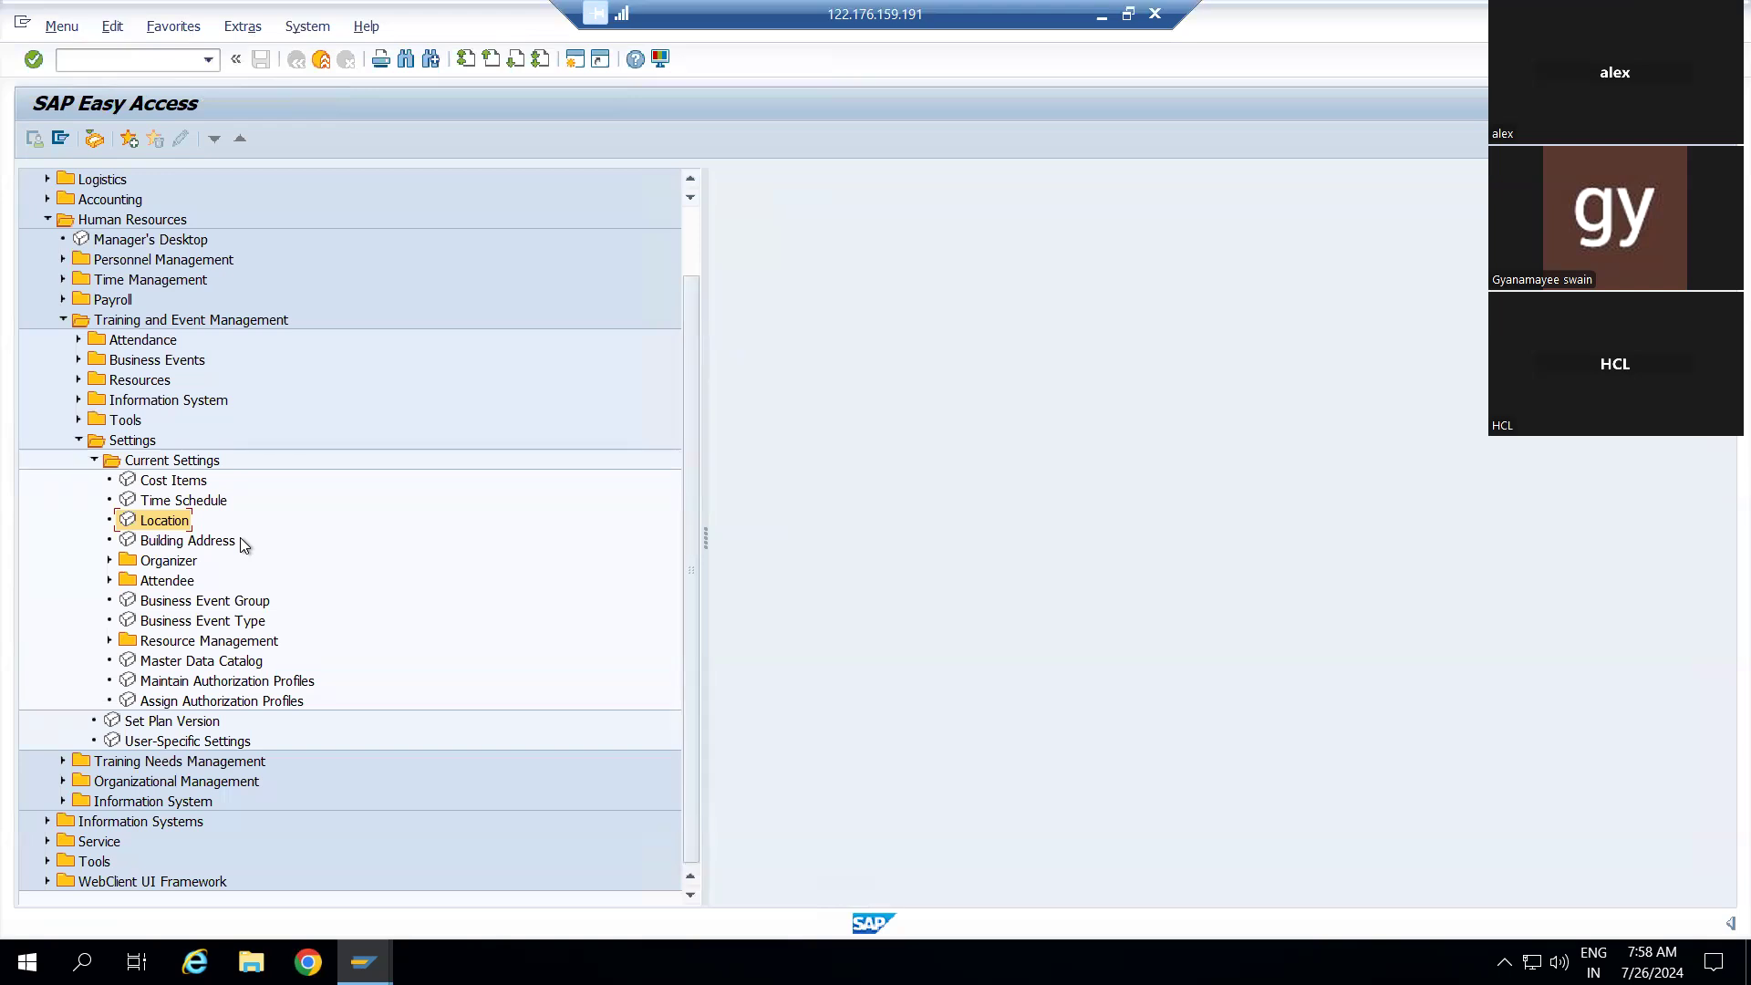
Open Building Address settings, widen the Building column, and start a new building entry
double_click(141, 545)
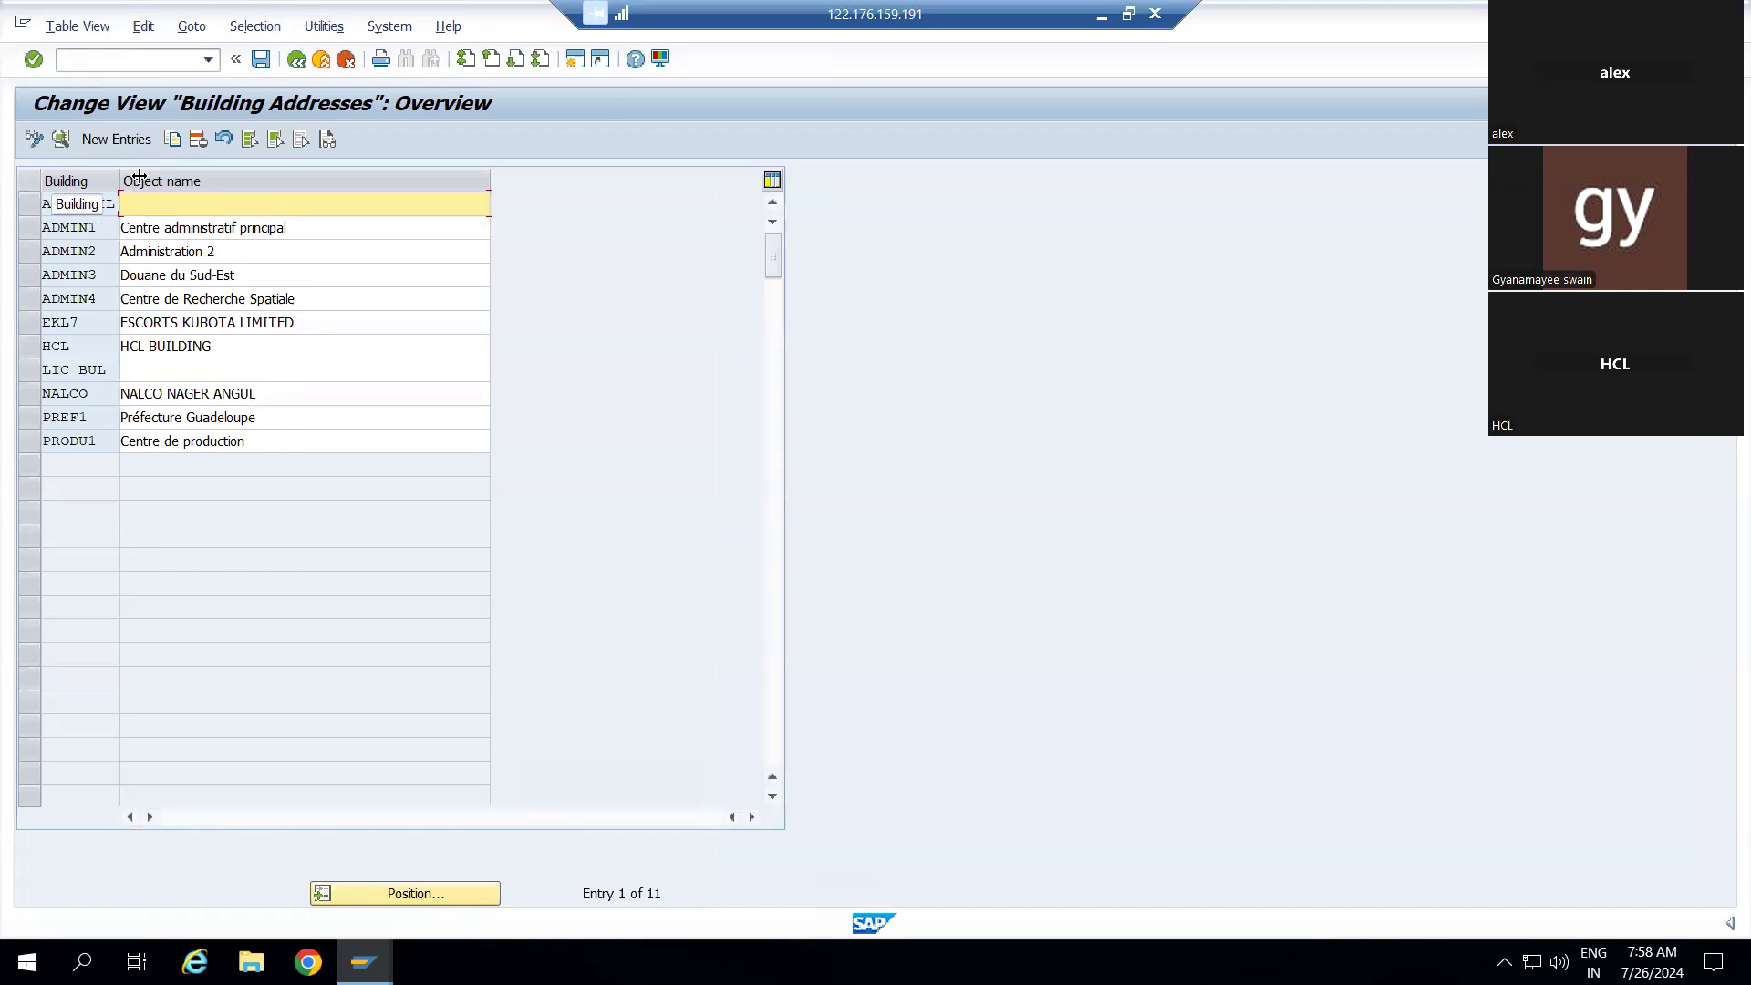
drag(140, 176, 158, 177)
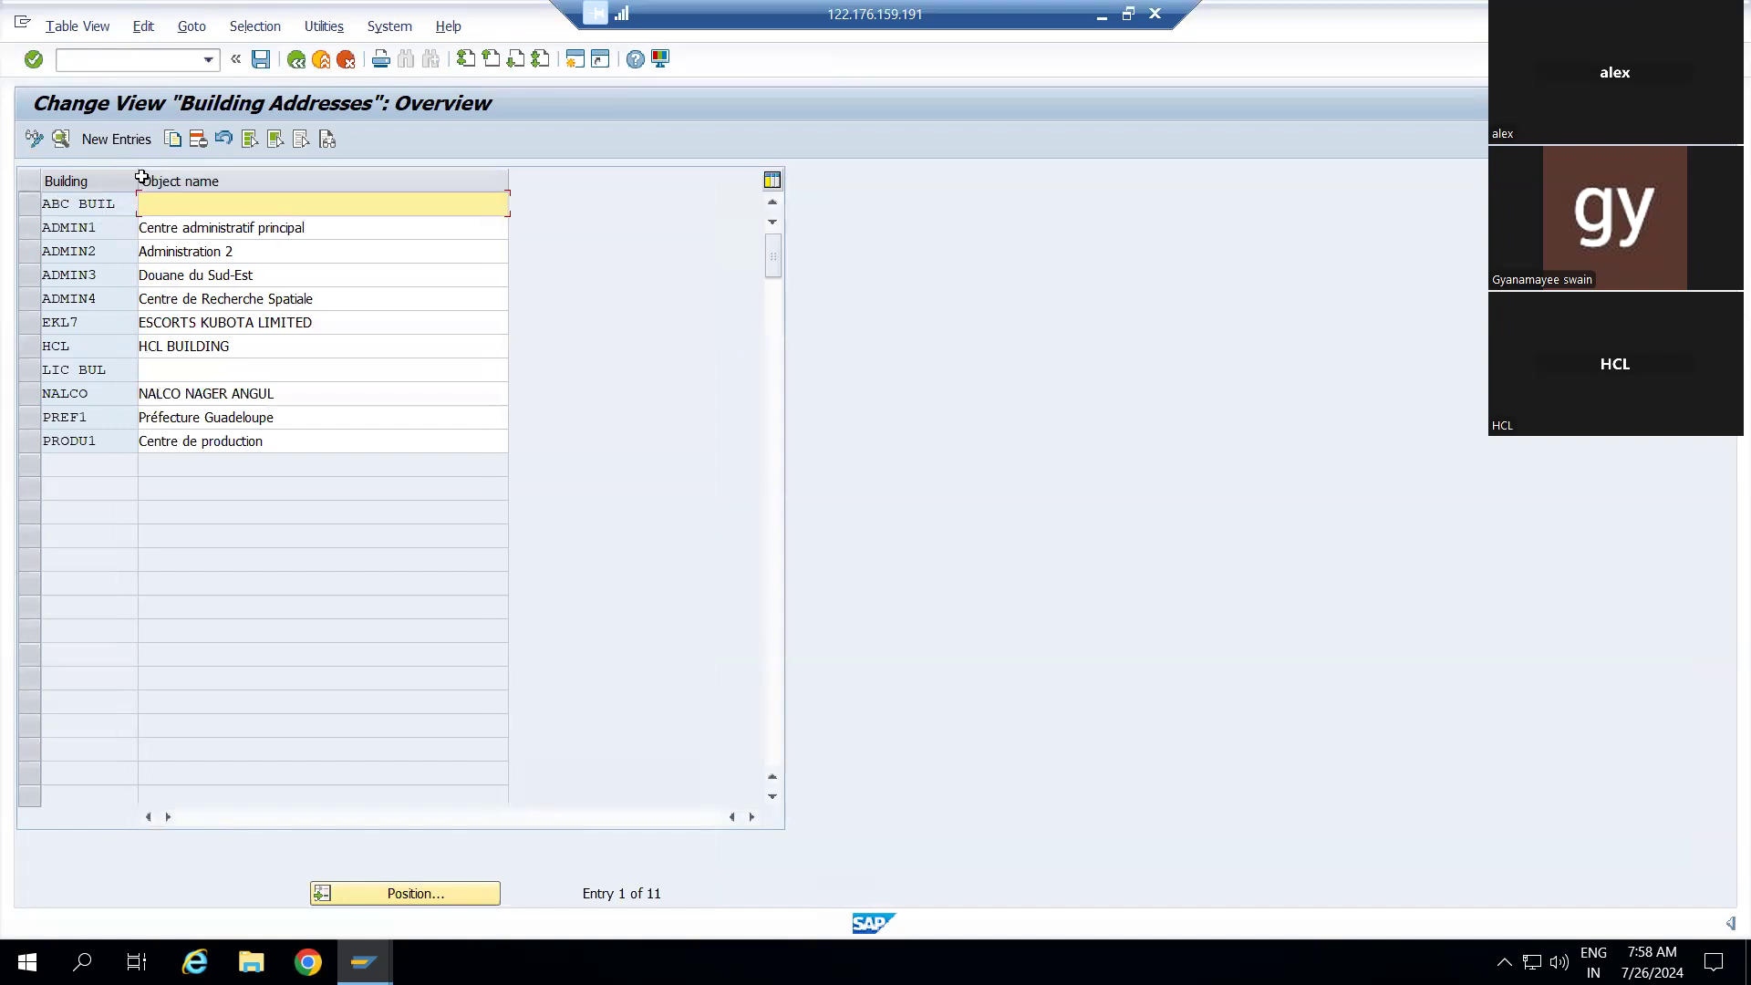
click(109, 142)
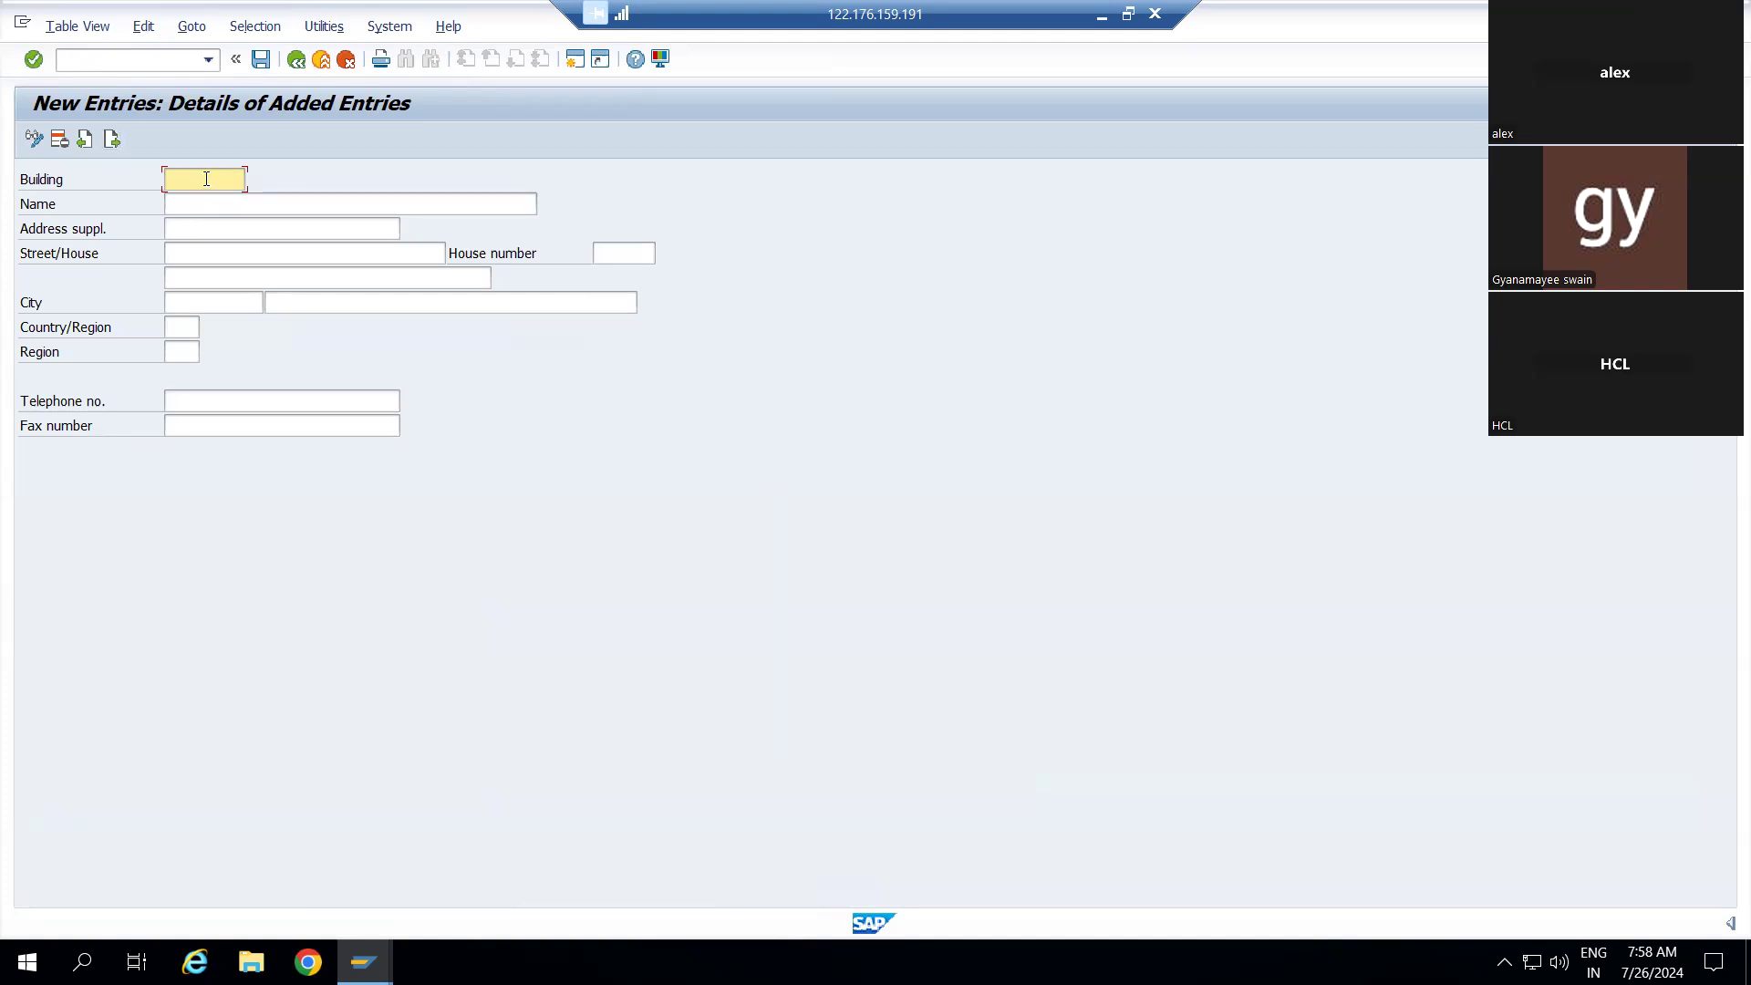
Enter Advant T as the building code
text(N)
key(BackSpace)
text(Noida O)
key(BackSpace)
key(BackSpace)
key(BackSpace)
key(BackSpace)
key(BackSpace)
key(BackSpace)
key(BackSpace)
text(Advant T)
Enter ADVANT TOWER 2 NOIDA as the building name, fixing typos
click(218, 212)
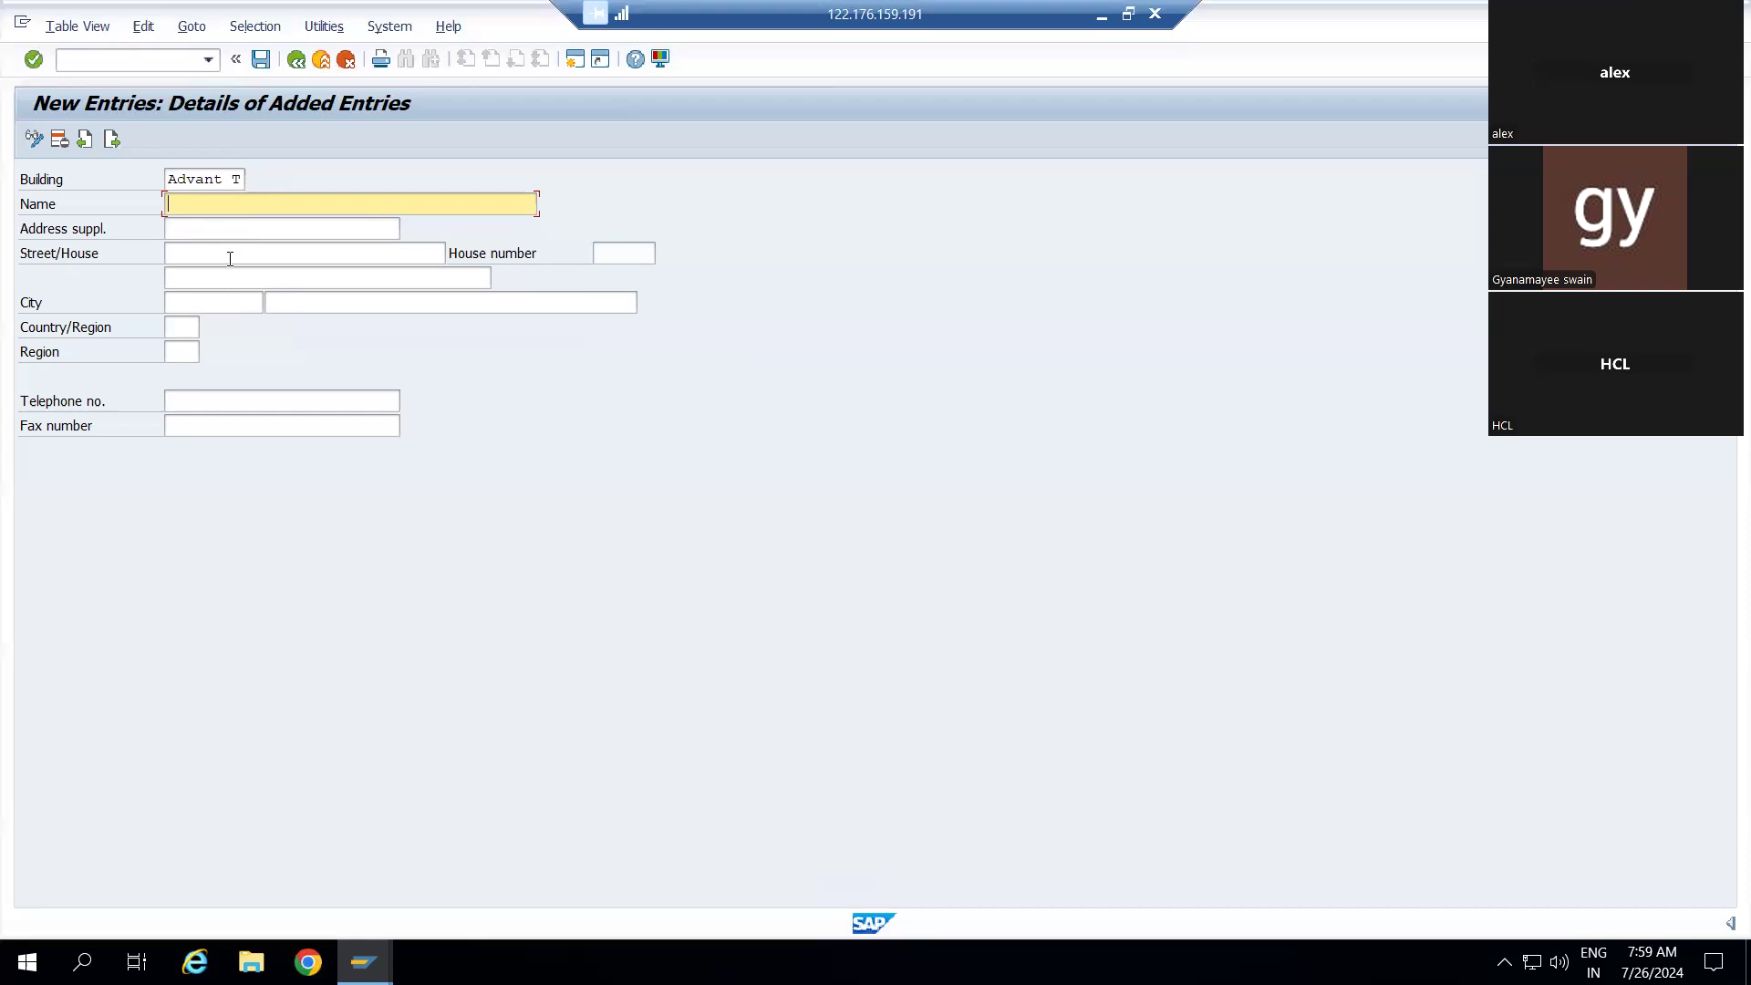
click(193, 327)
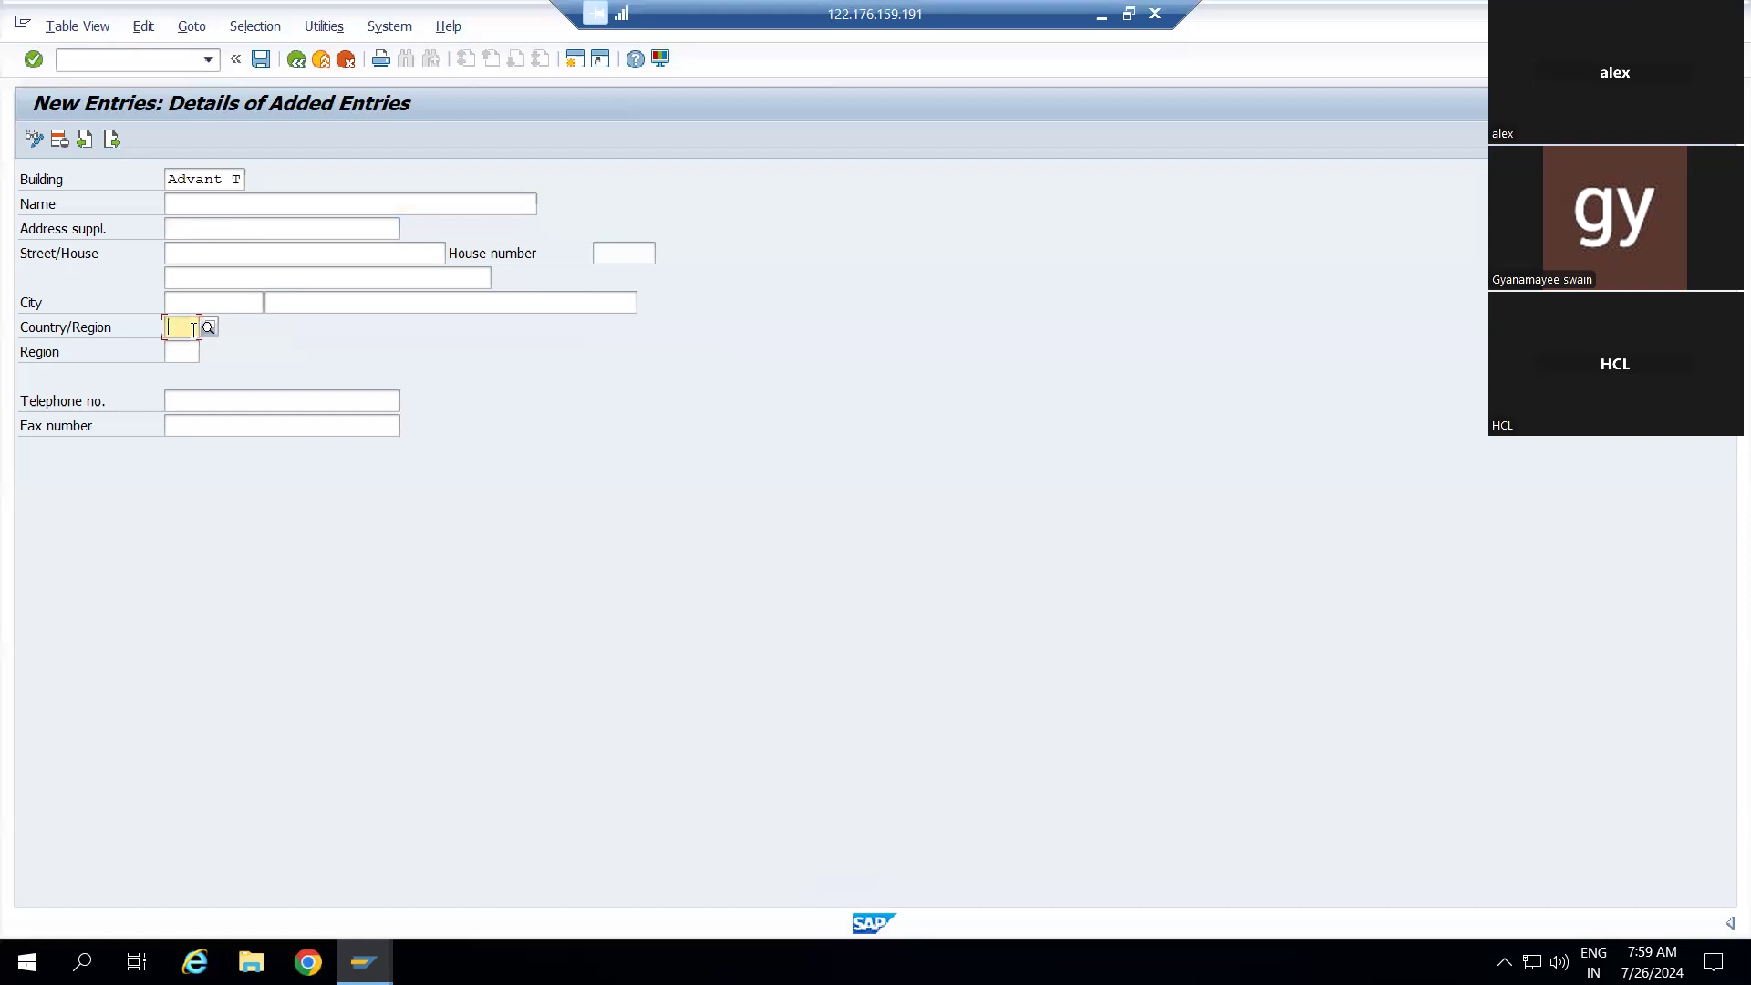
click(207, 207)
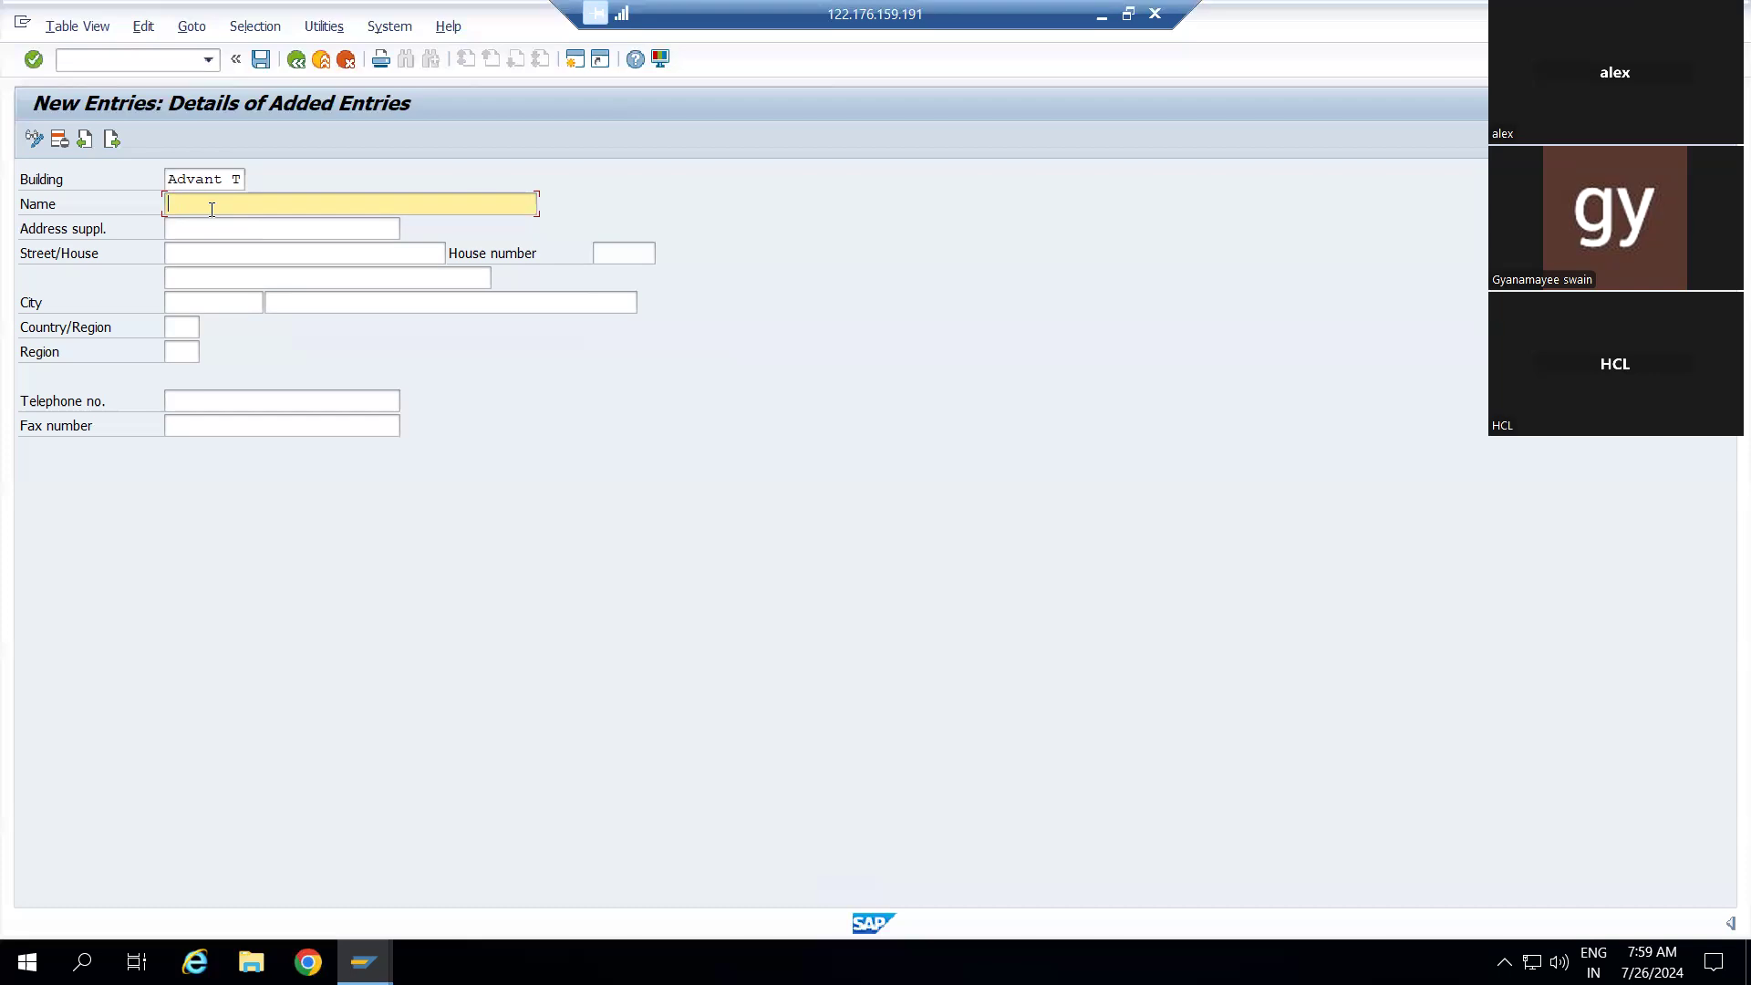
text(N)
key(BackSpace)
text(Adnavt To)
key(BackSpace)
key(BackSpace)
key(BackSpace)
key(BackSpace)
key(BackSpace)
key(BackSpace)
key(BackSpace)
key(BackSpace)
key(BackSpace)
text(ADANT)
key(BackSpace)
key(BackSpace)
key(BackSpace)
text(VANT TOWER 2 NOIDA)
click(191, 229)
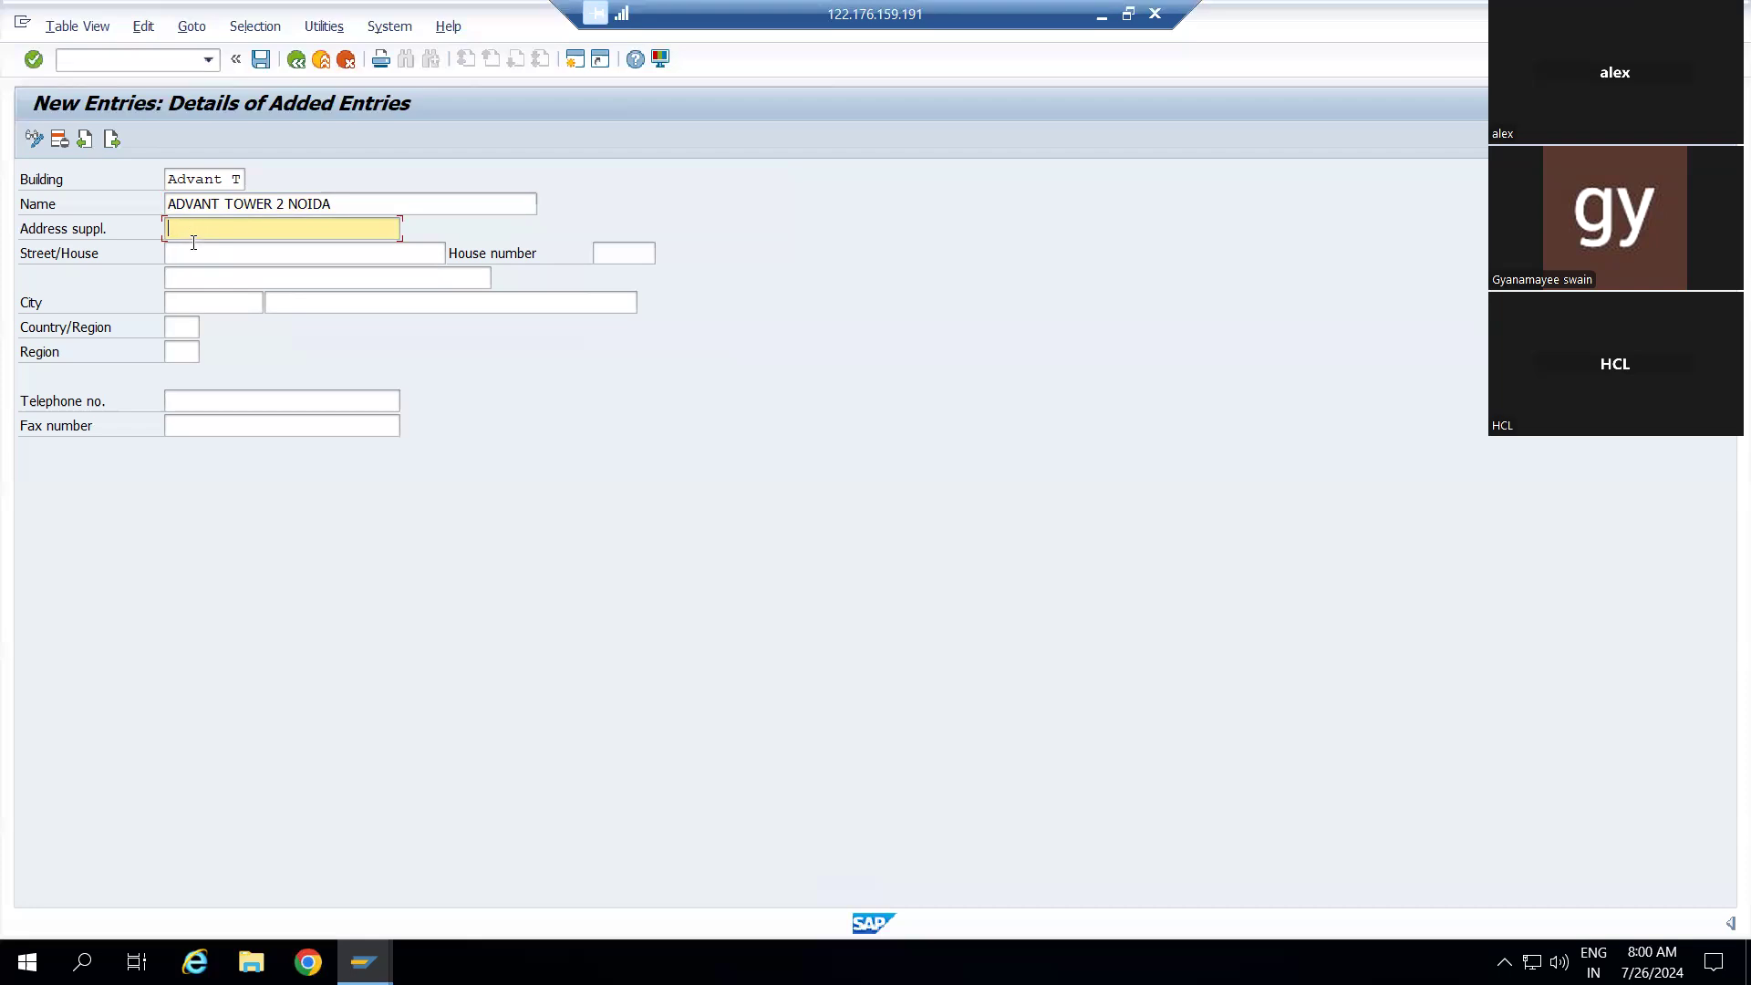
Enter street ADVANT TOWER 2 NOIDA SECTOR 63, city NOIDA and city detail NOIDA UTTARPRADESH
click(193, 254)
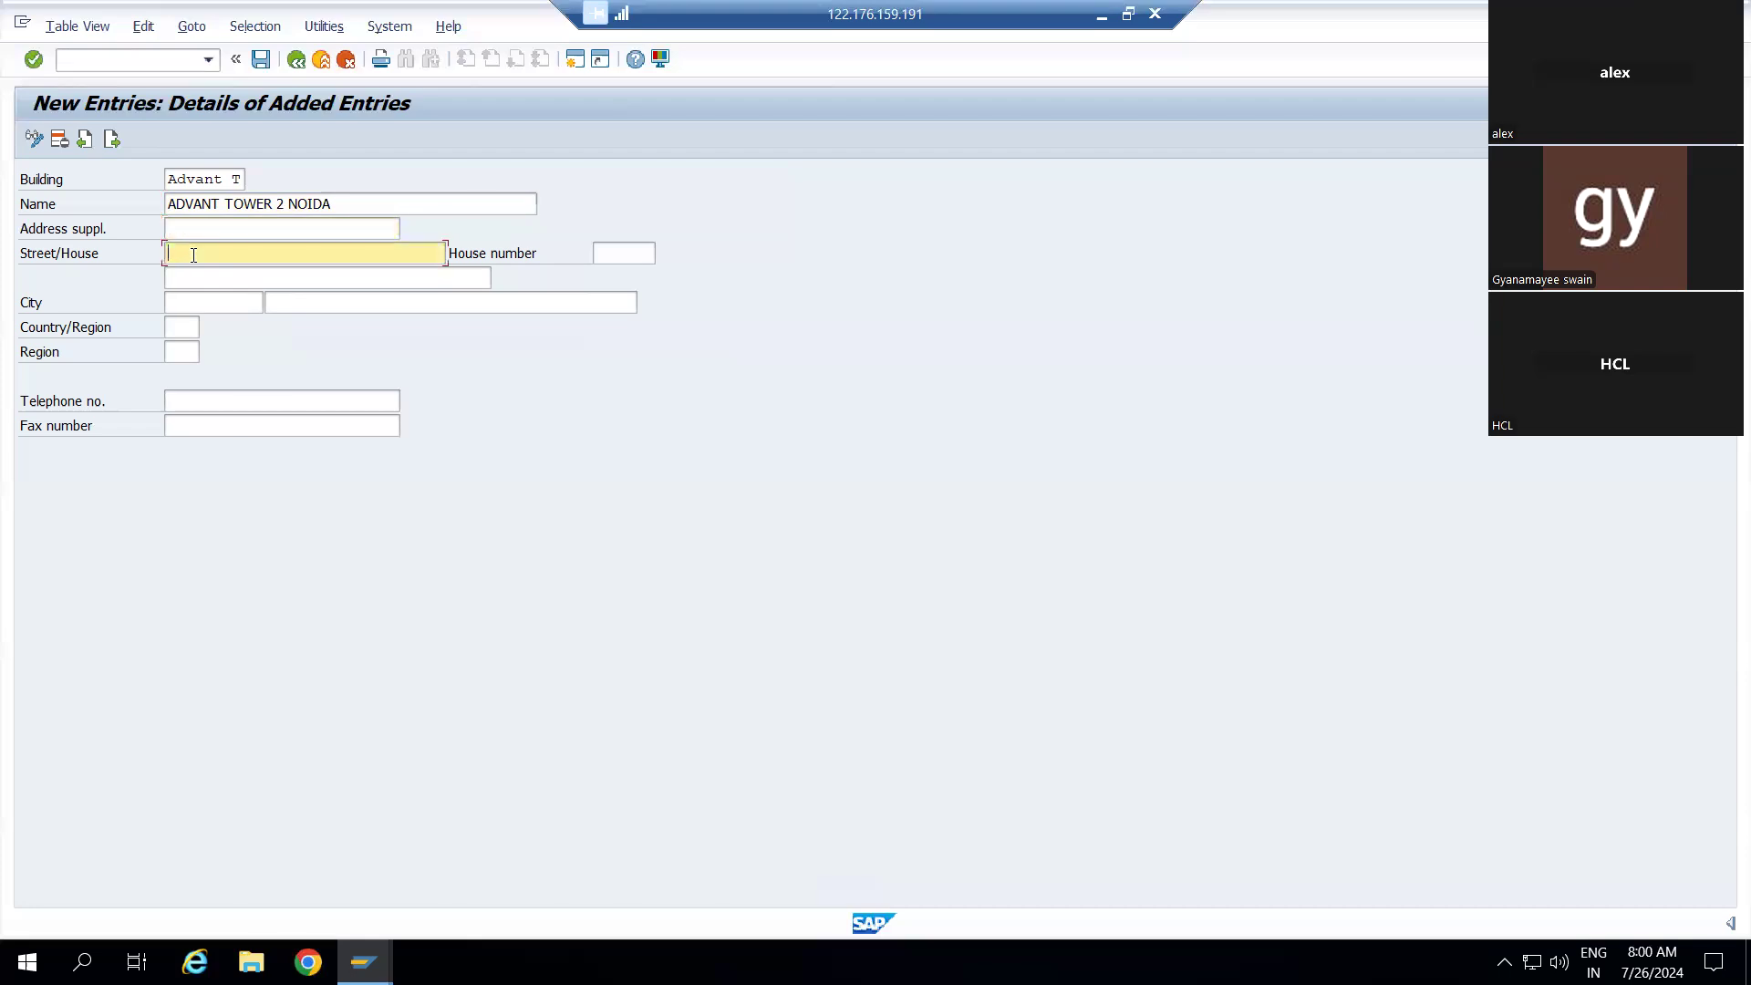
text(ADVANT TOWER 2 NOIDA SECTOR 63)
click(206, 306)
text(NOIDA)
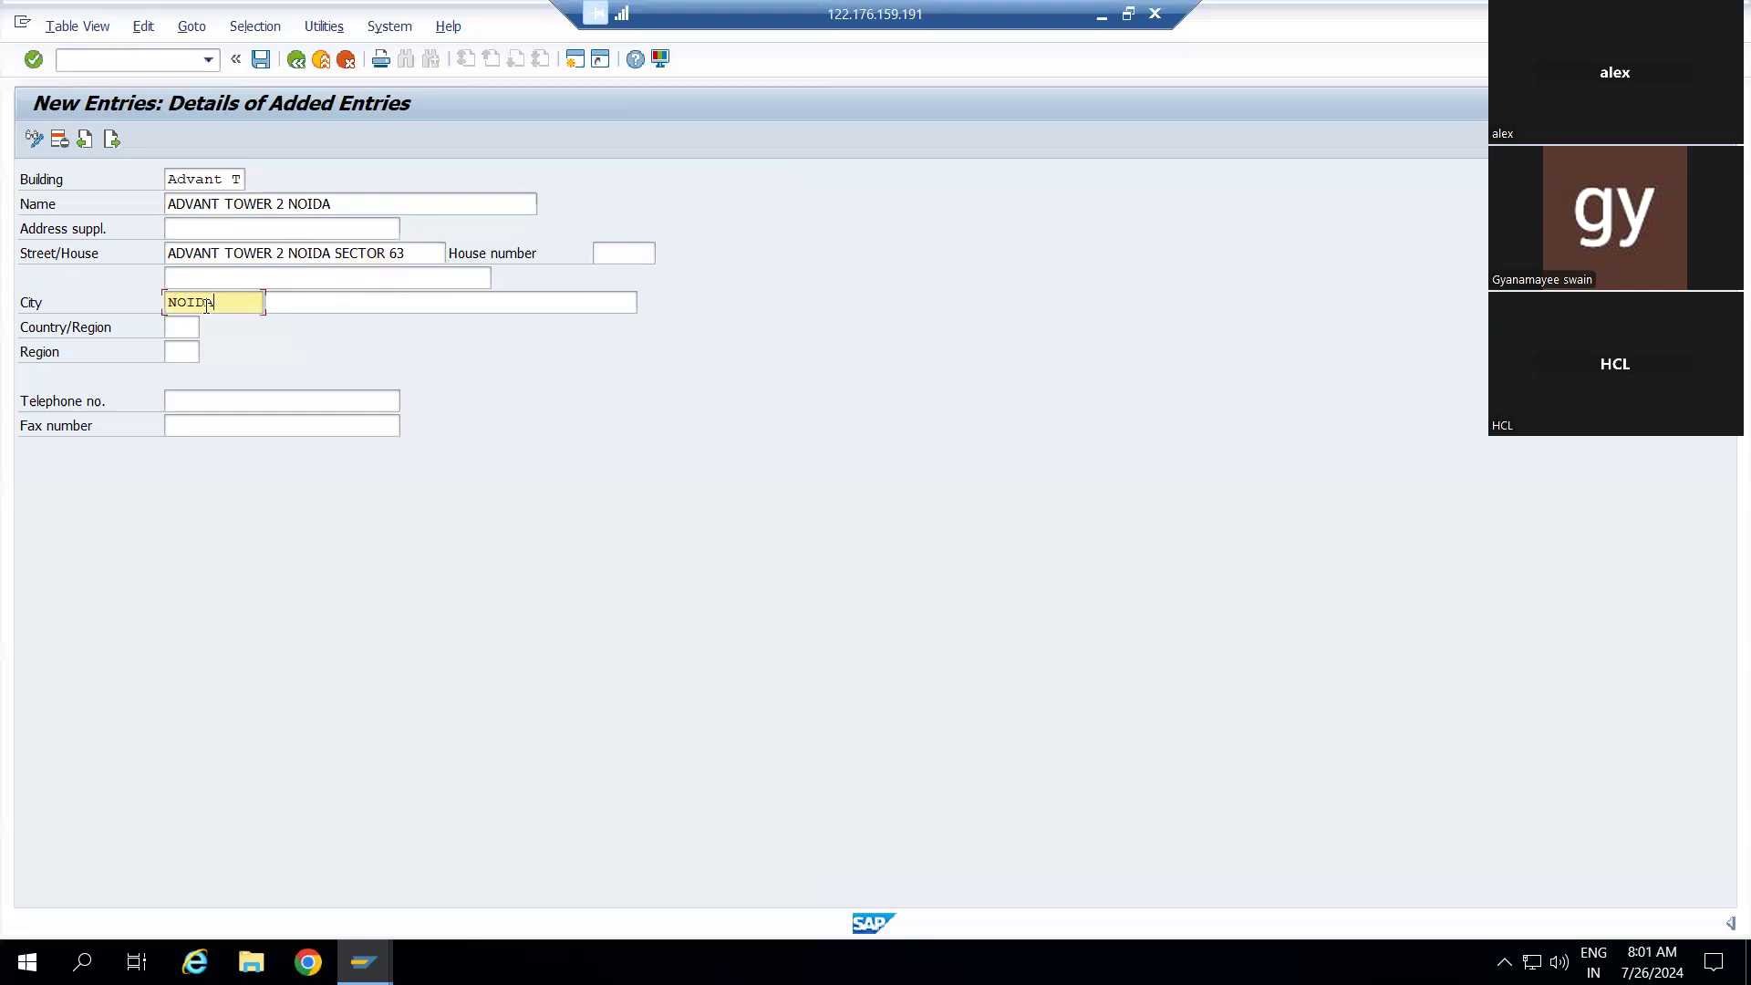
click(342, 301)
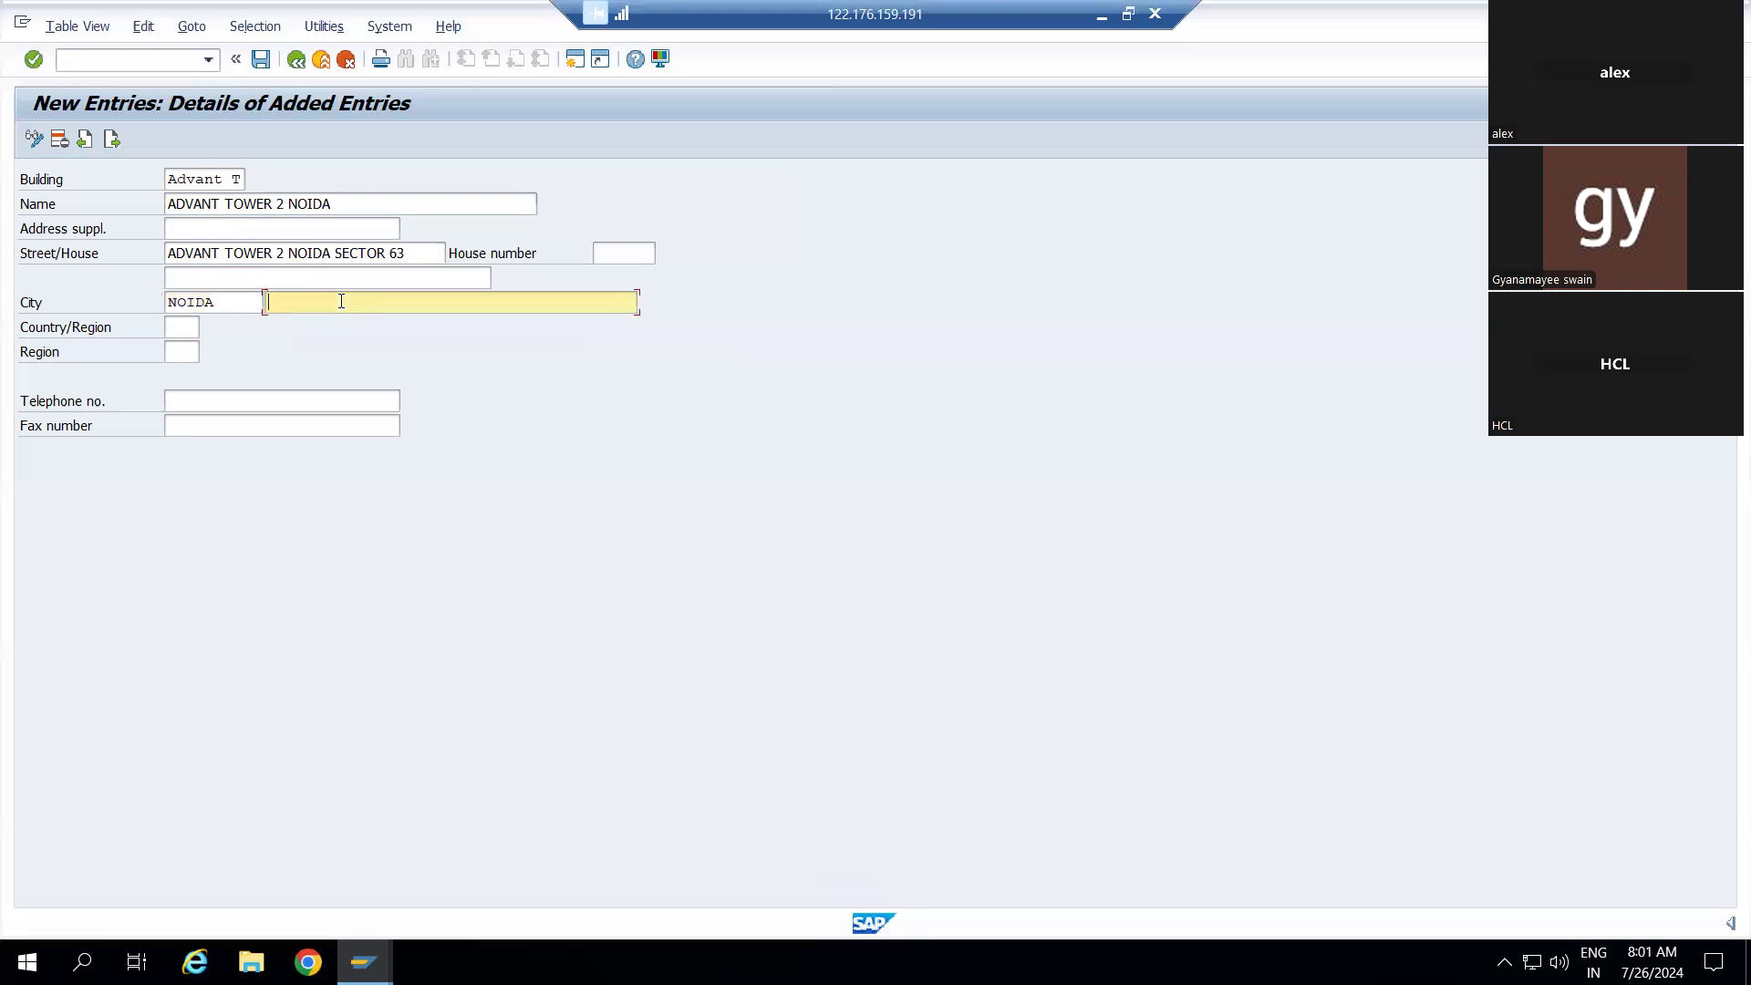
text(NOIDA UTTARPRADESH)
Set the building's Country/Region to IN (India)
click(180, 335)
text(IN)
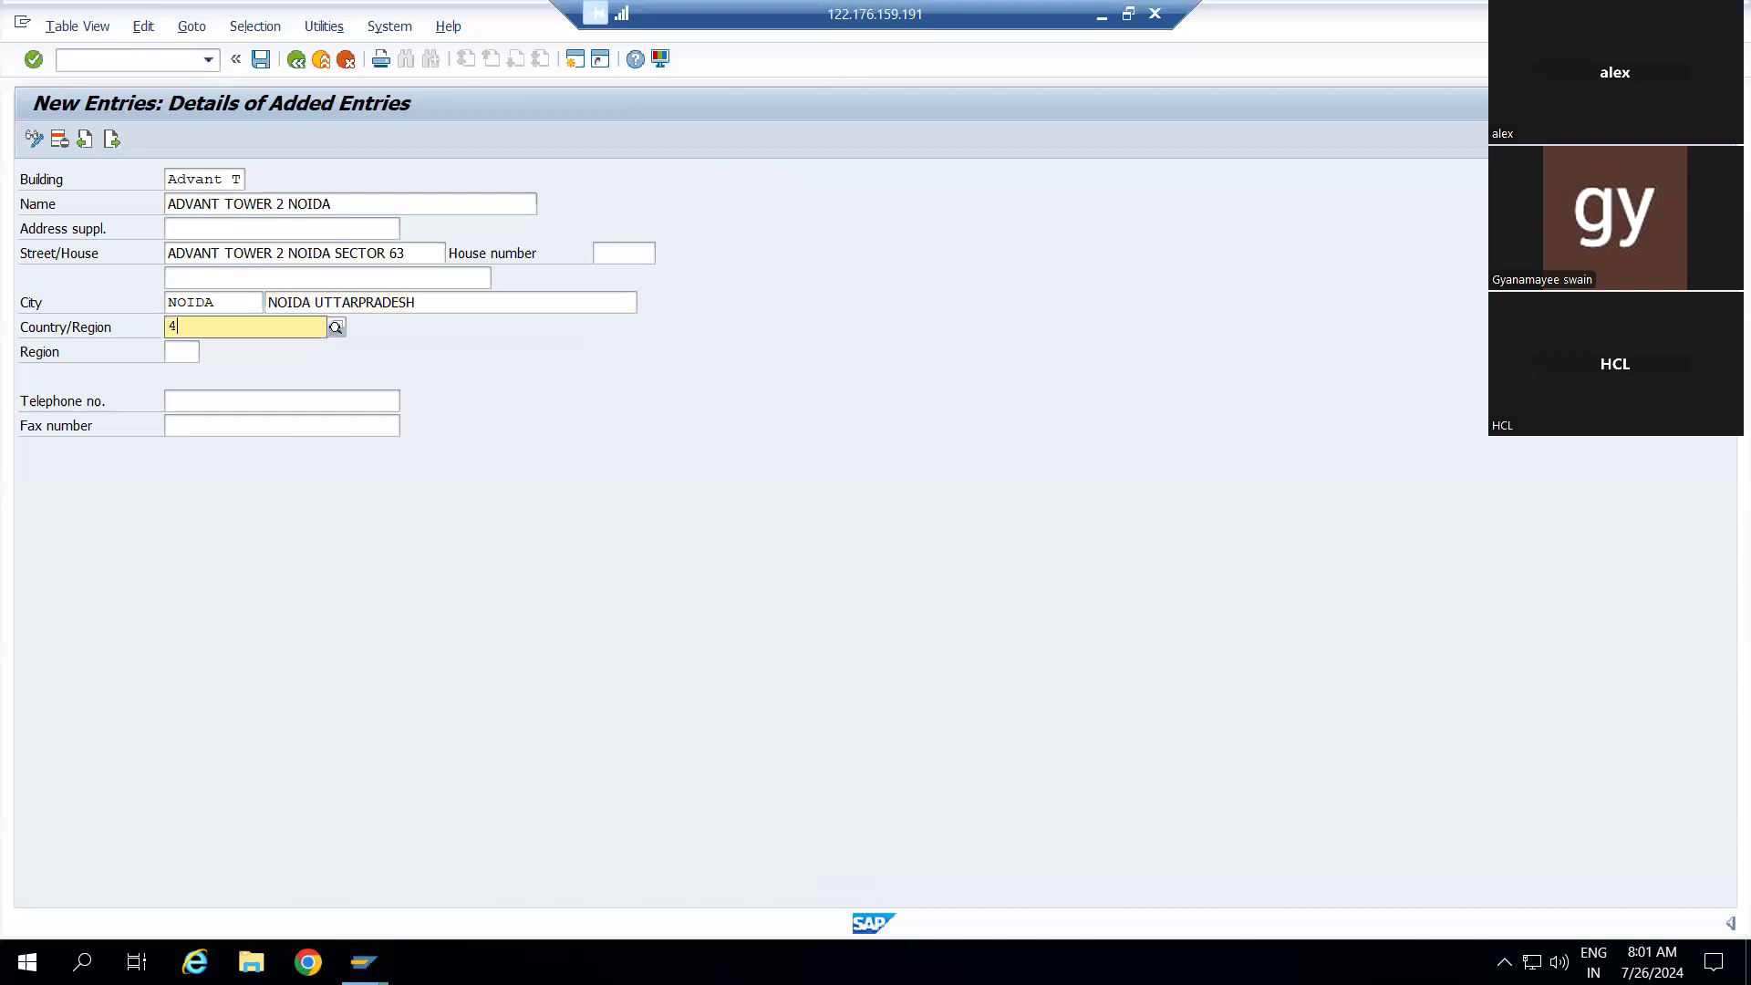
key(Return)
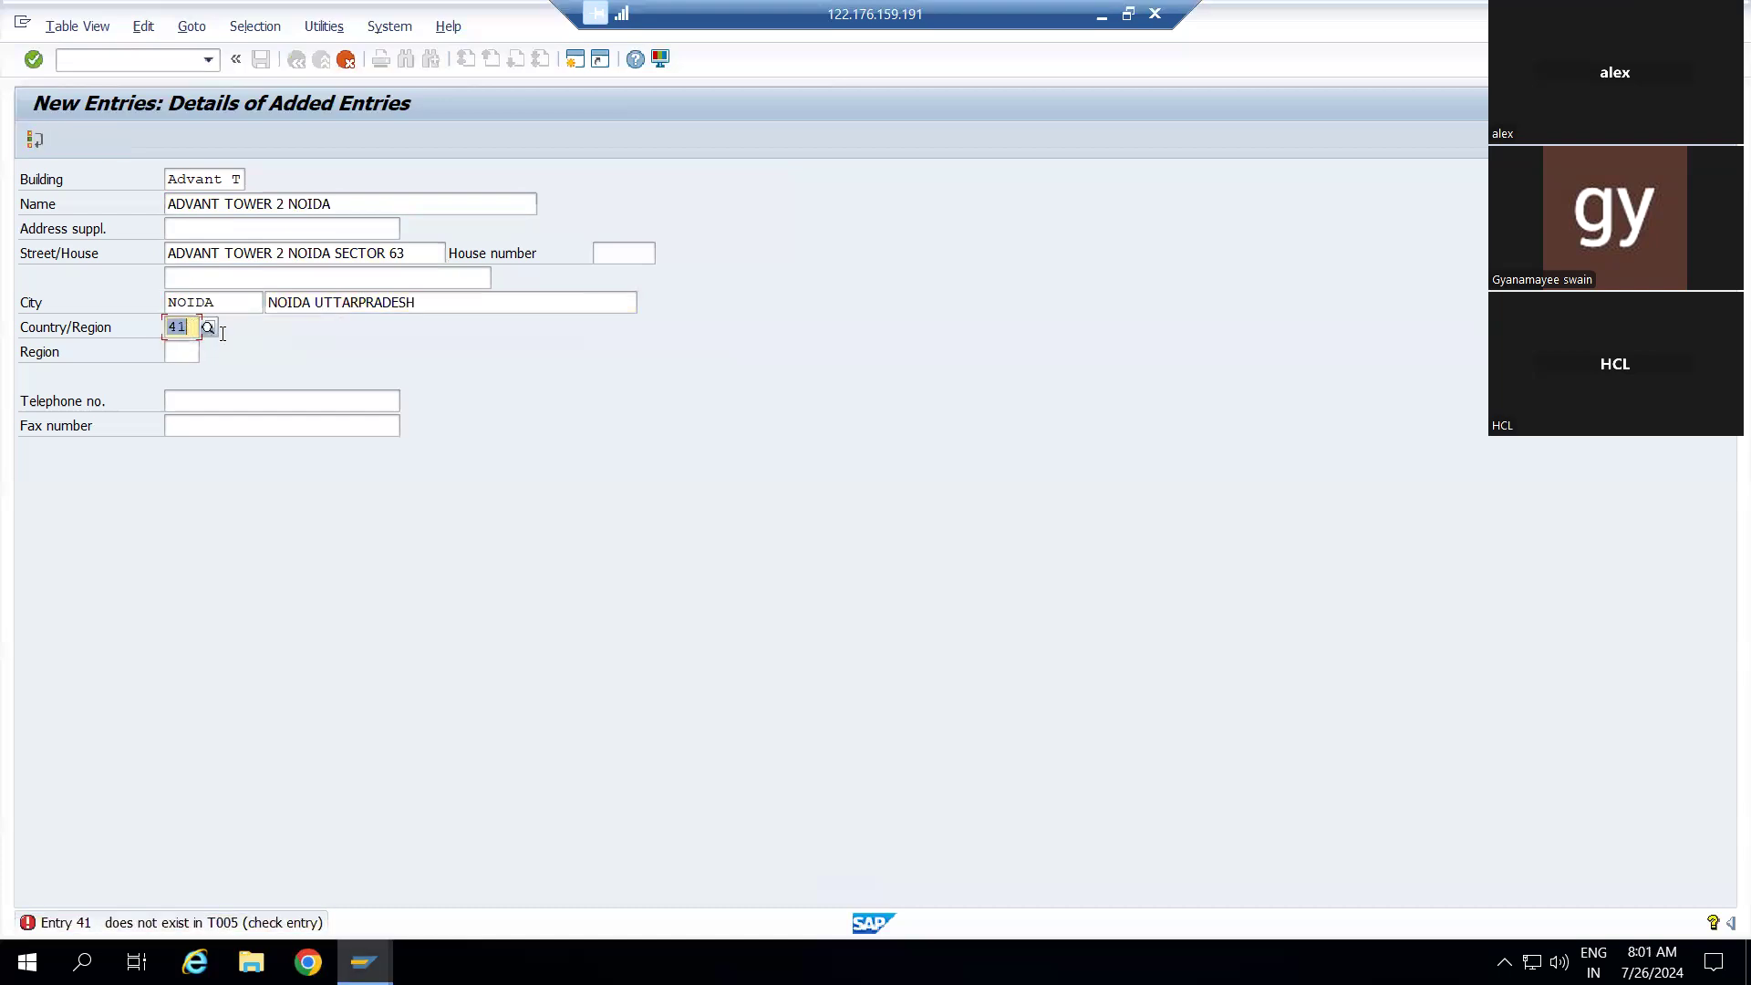
click(210, 330)
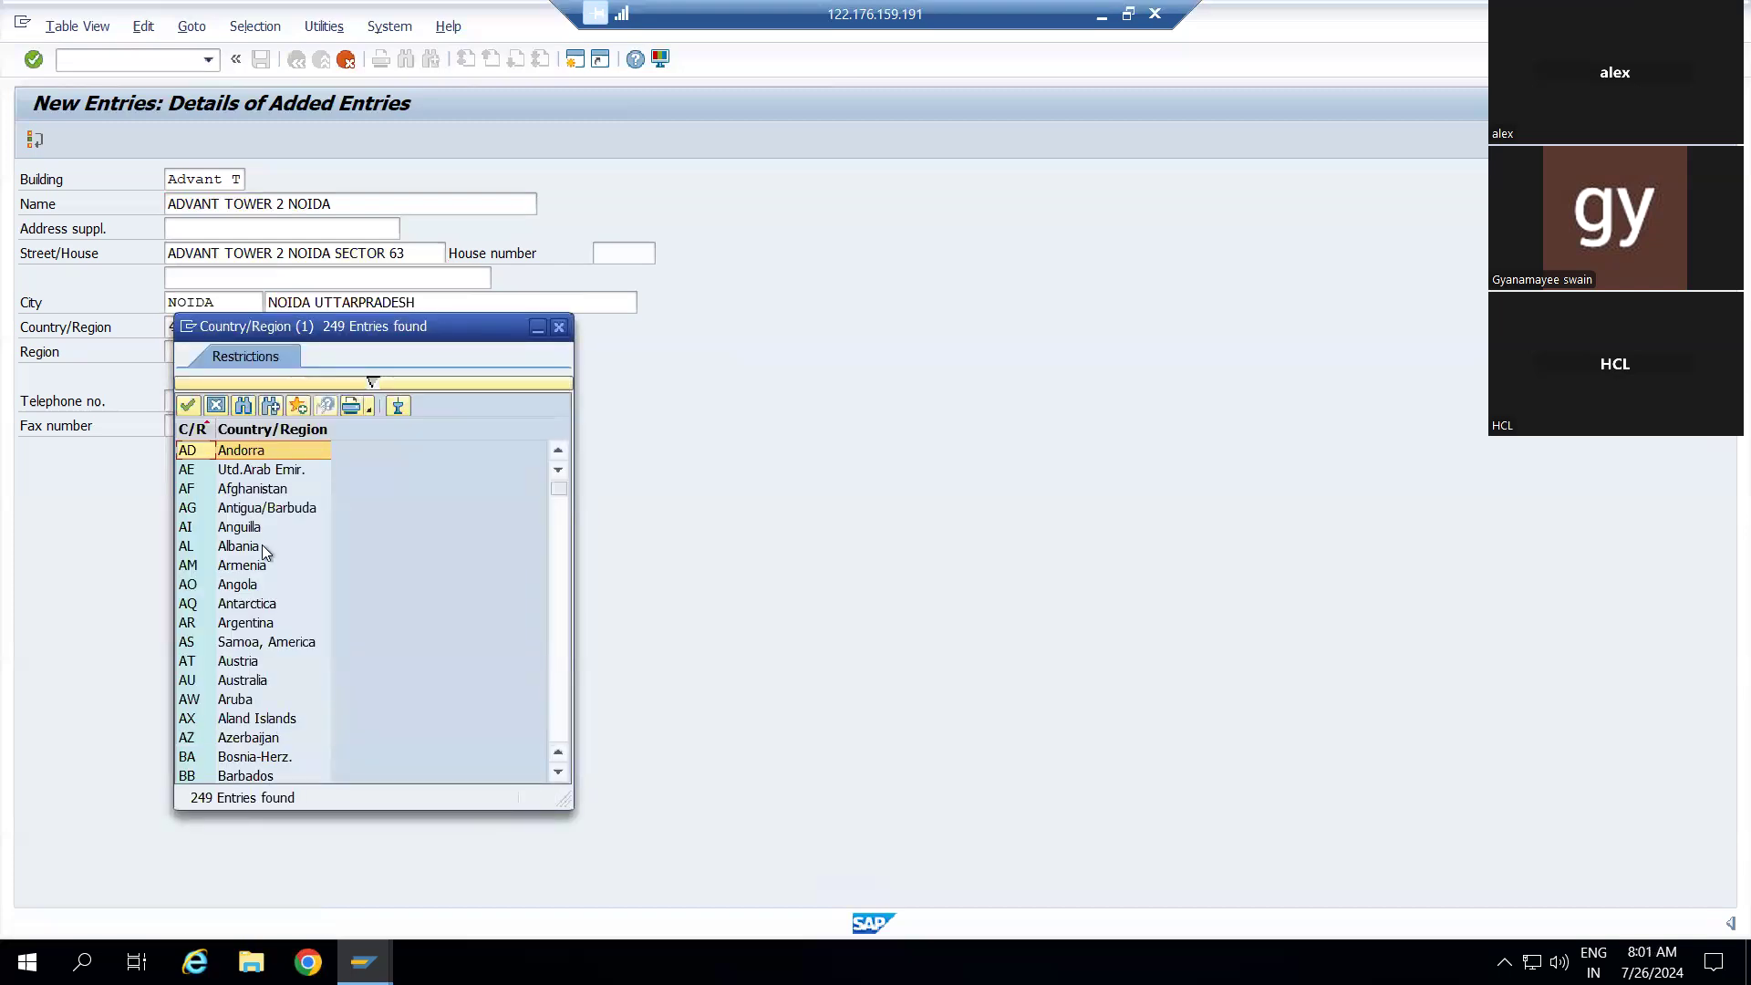
scroll(261, 547, down, 4)
scroll(261, 547, down, 1)
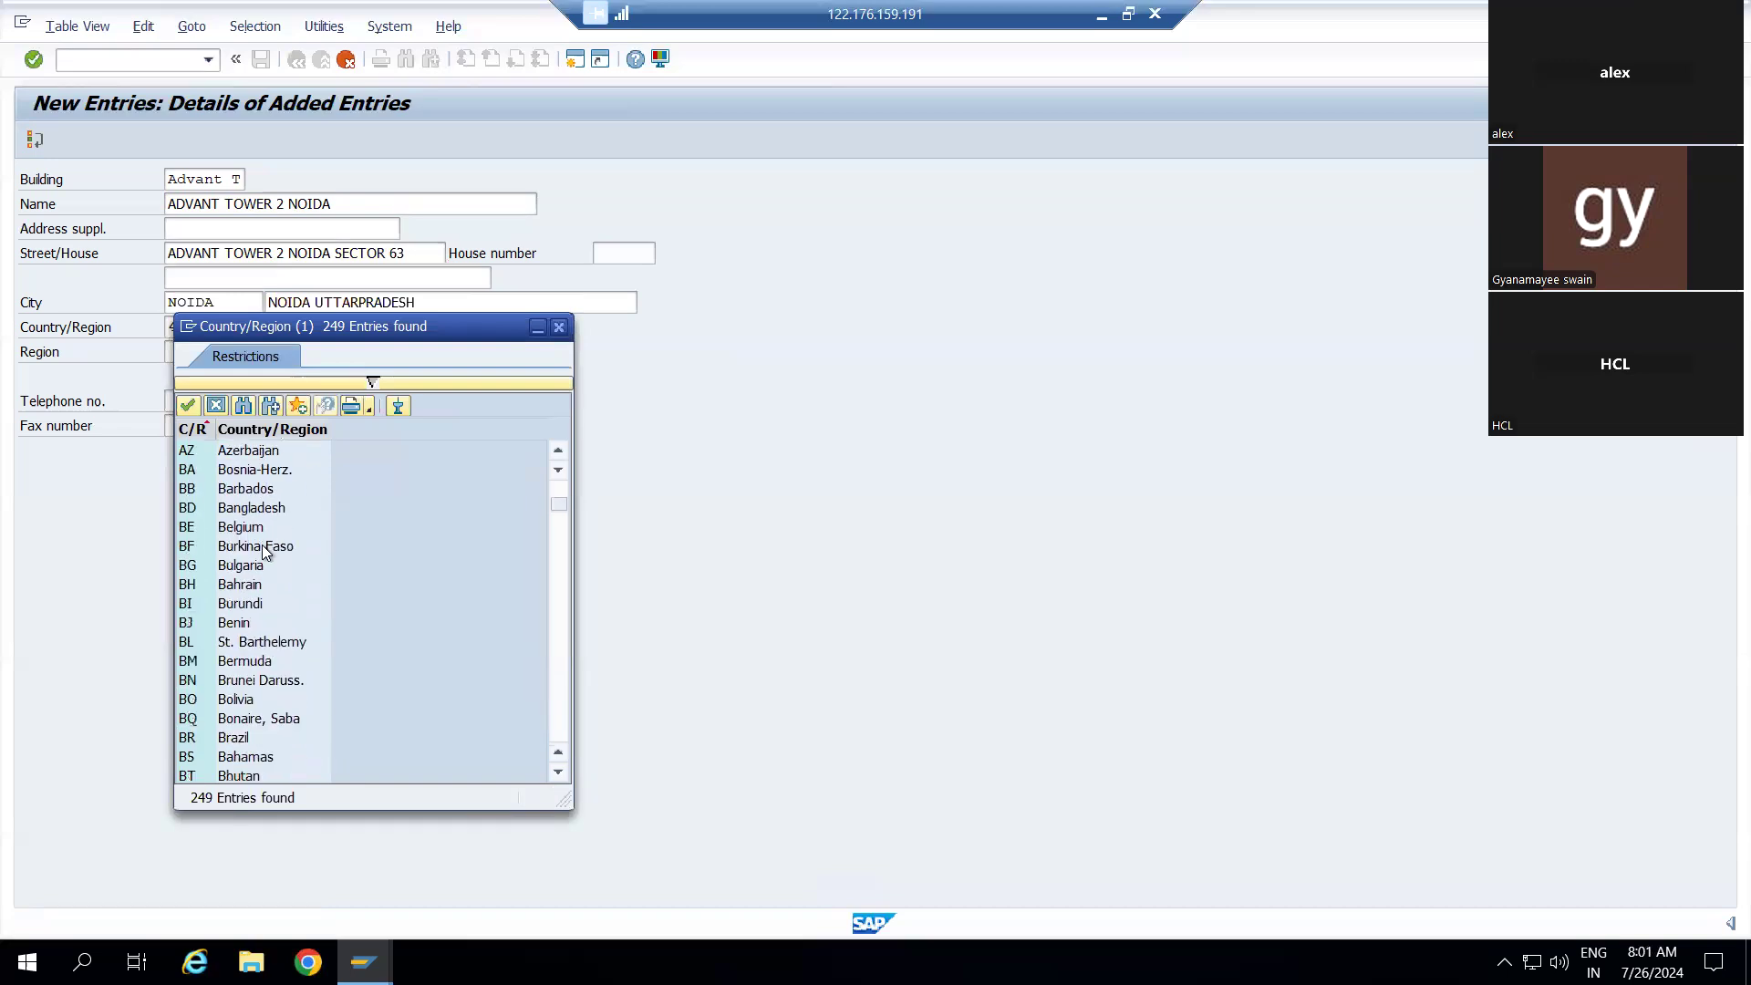
click(560, 327)
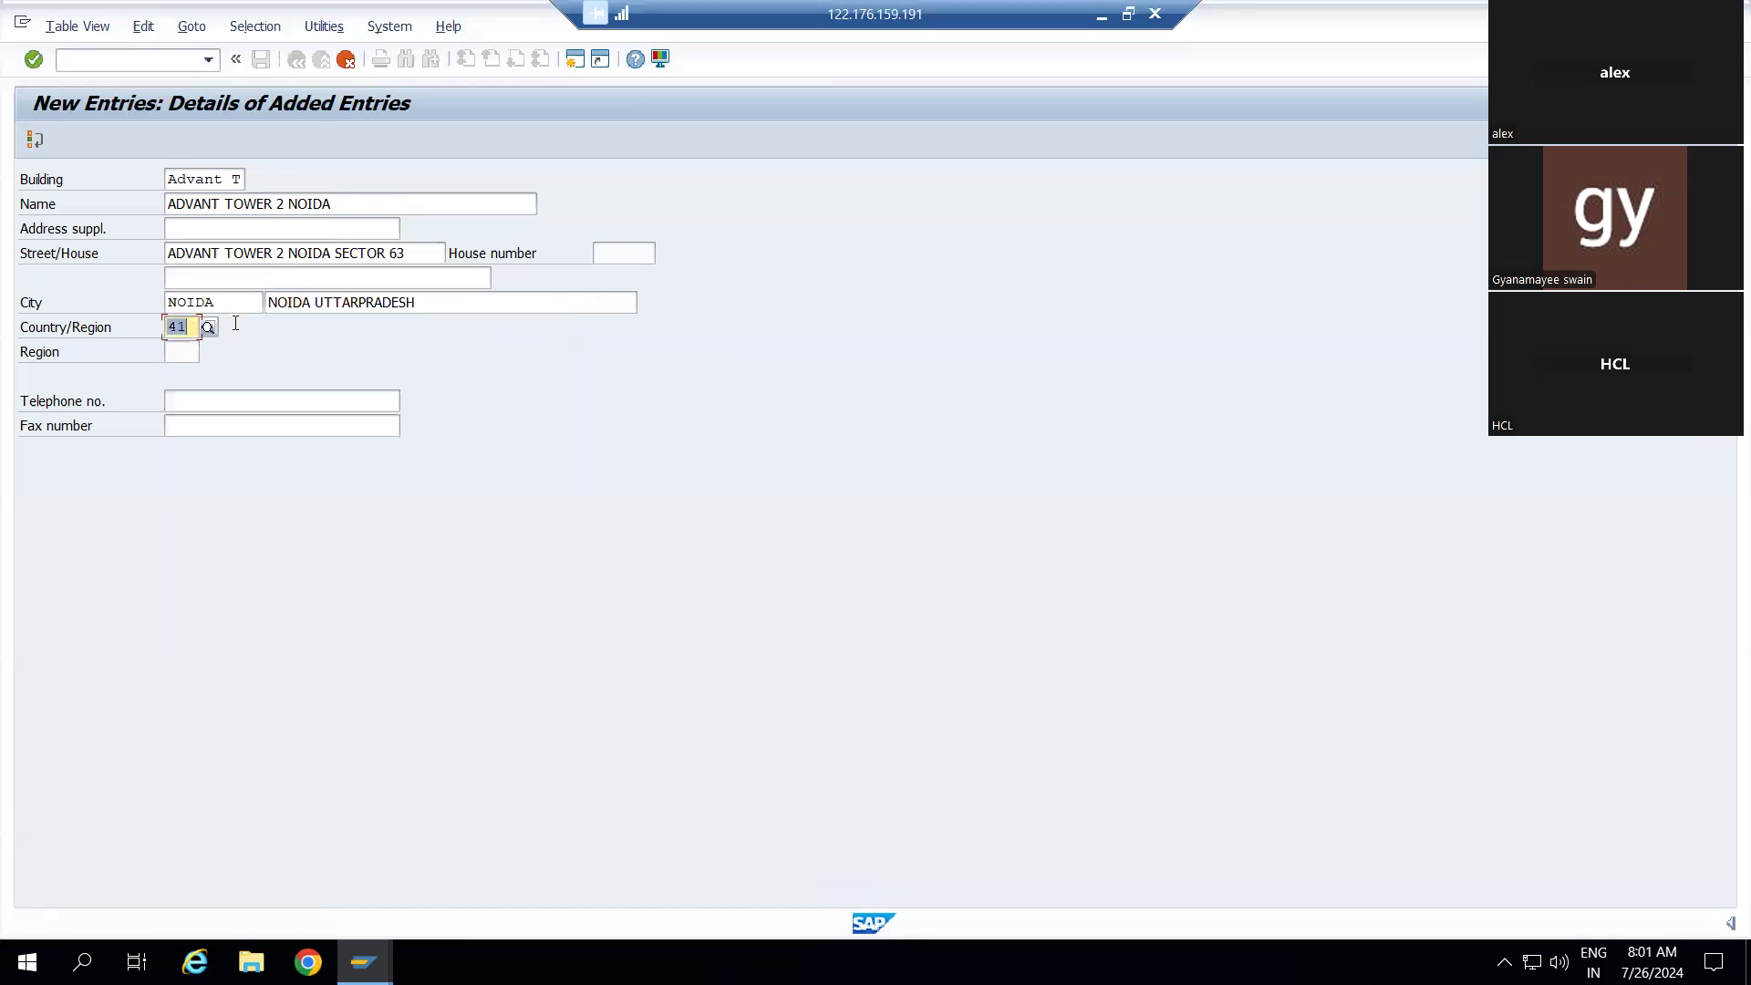
key(BackSpace)
text(in)
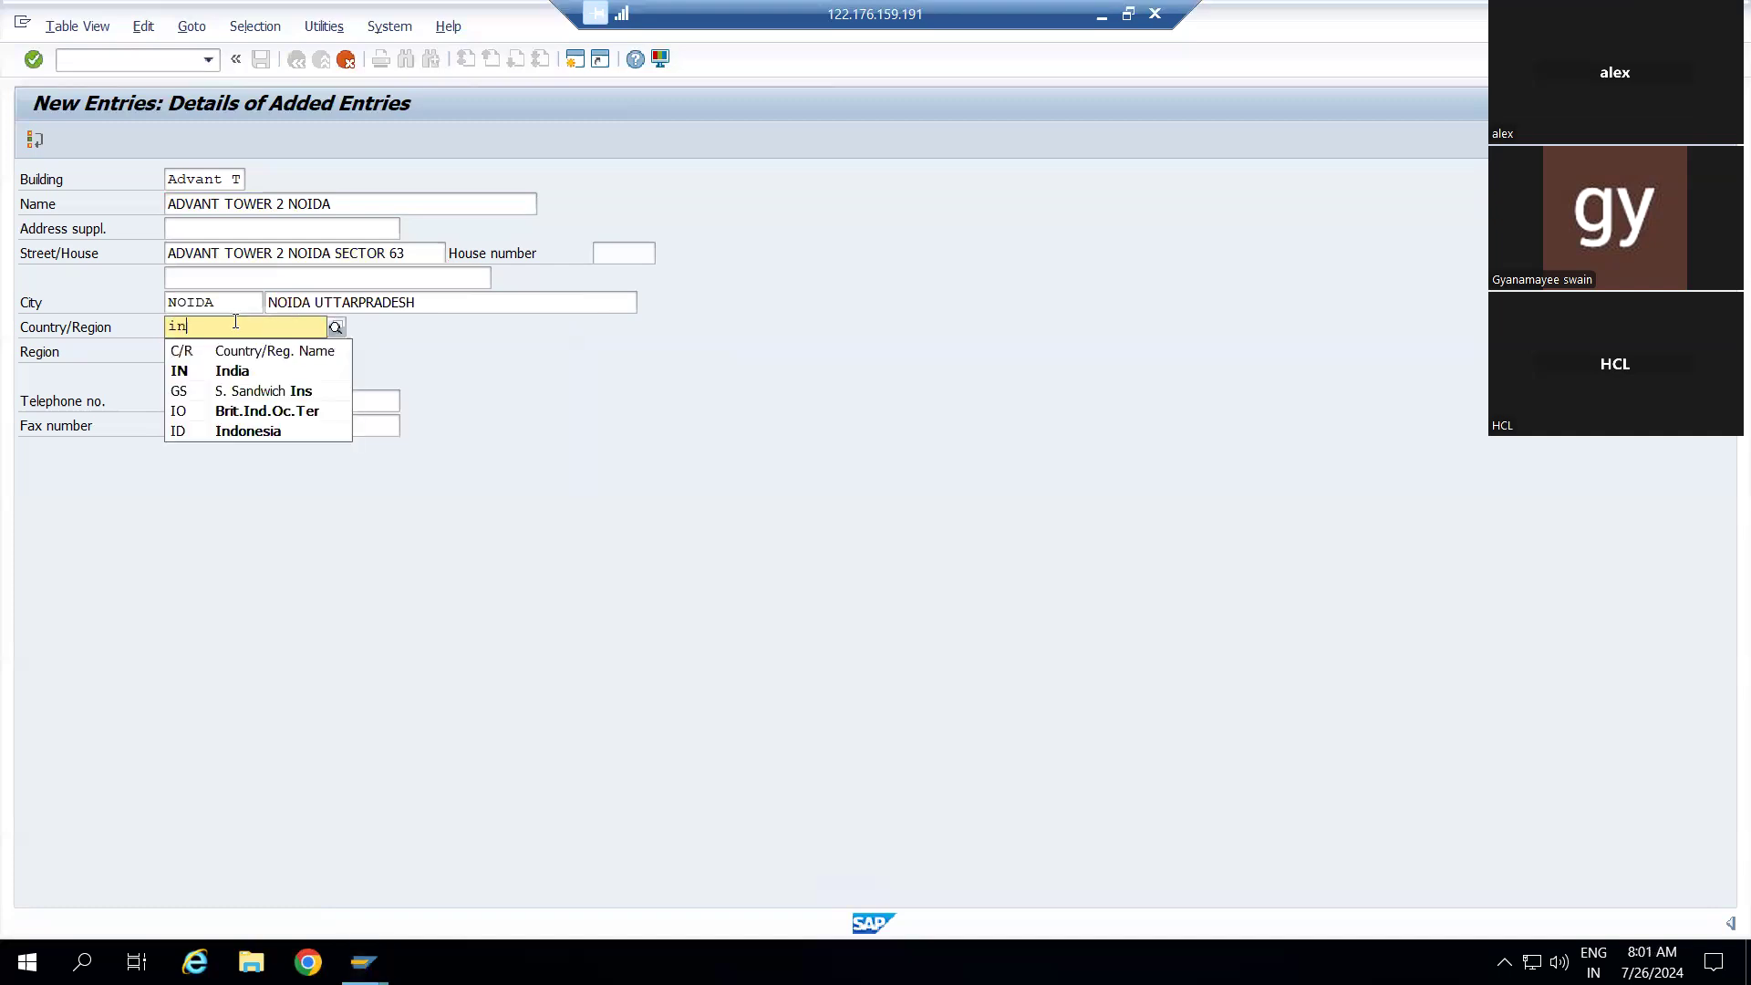
click(221, 371)
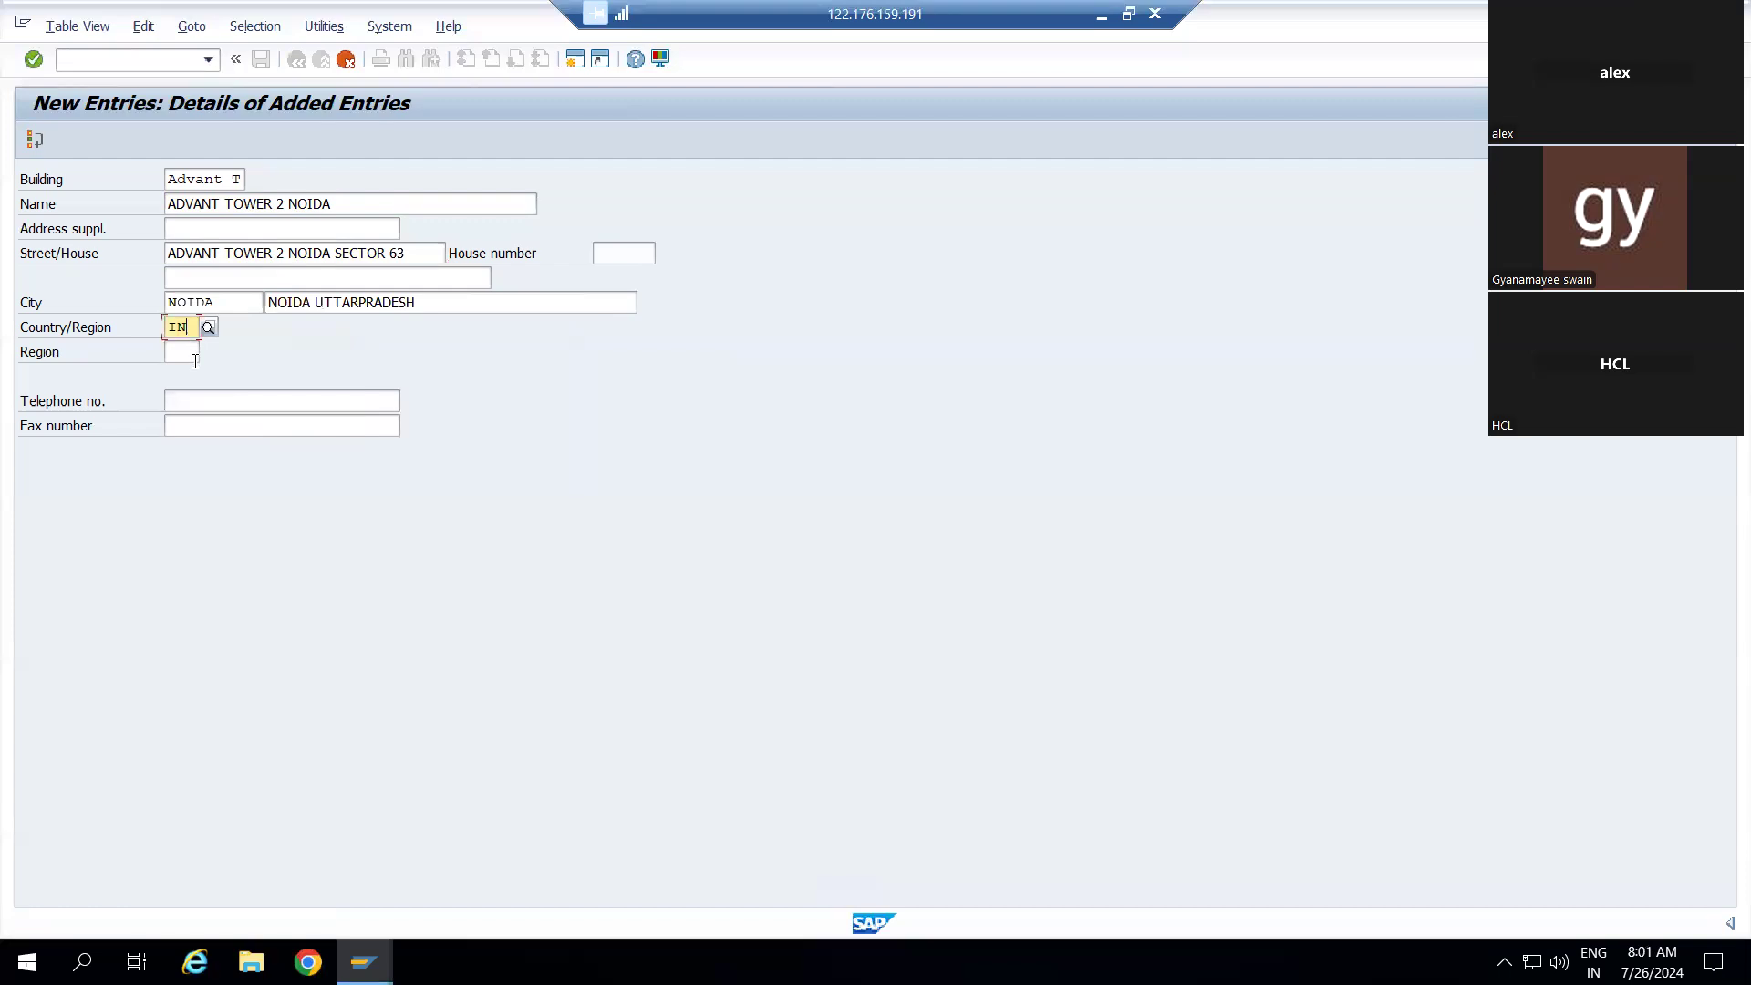
Choose region 24 Uttar Pradesh from the Region list and validate the address
click(192, 354)
click(212, 353)
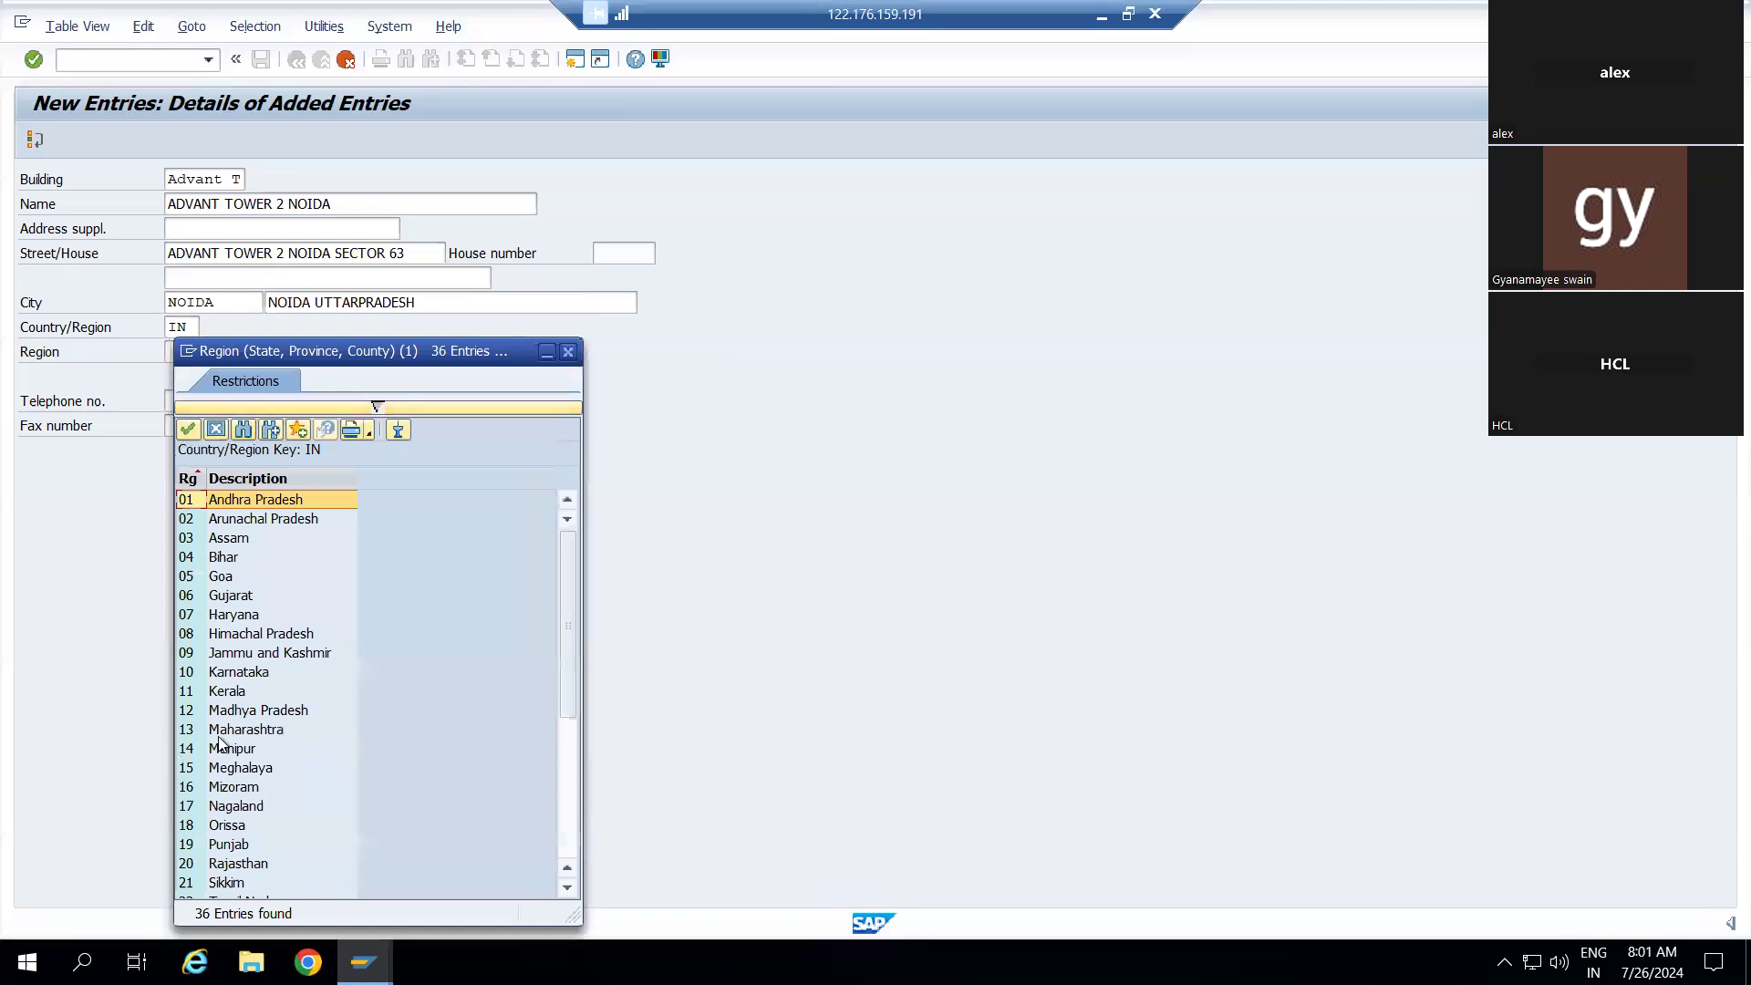
scroll(254, 776, down, 1)
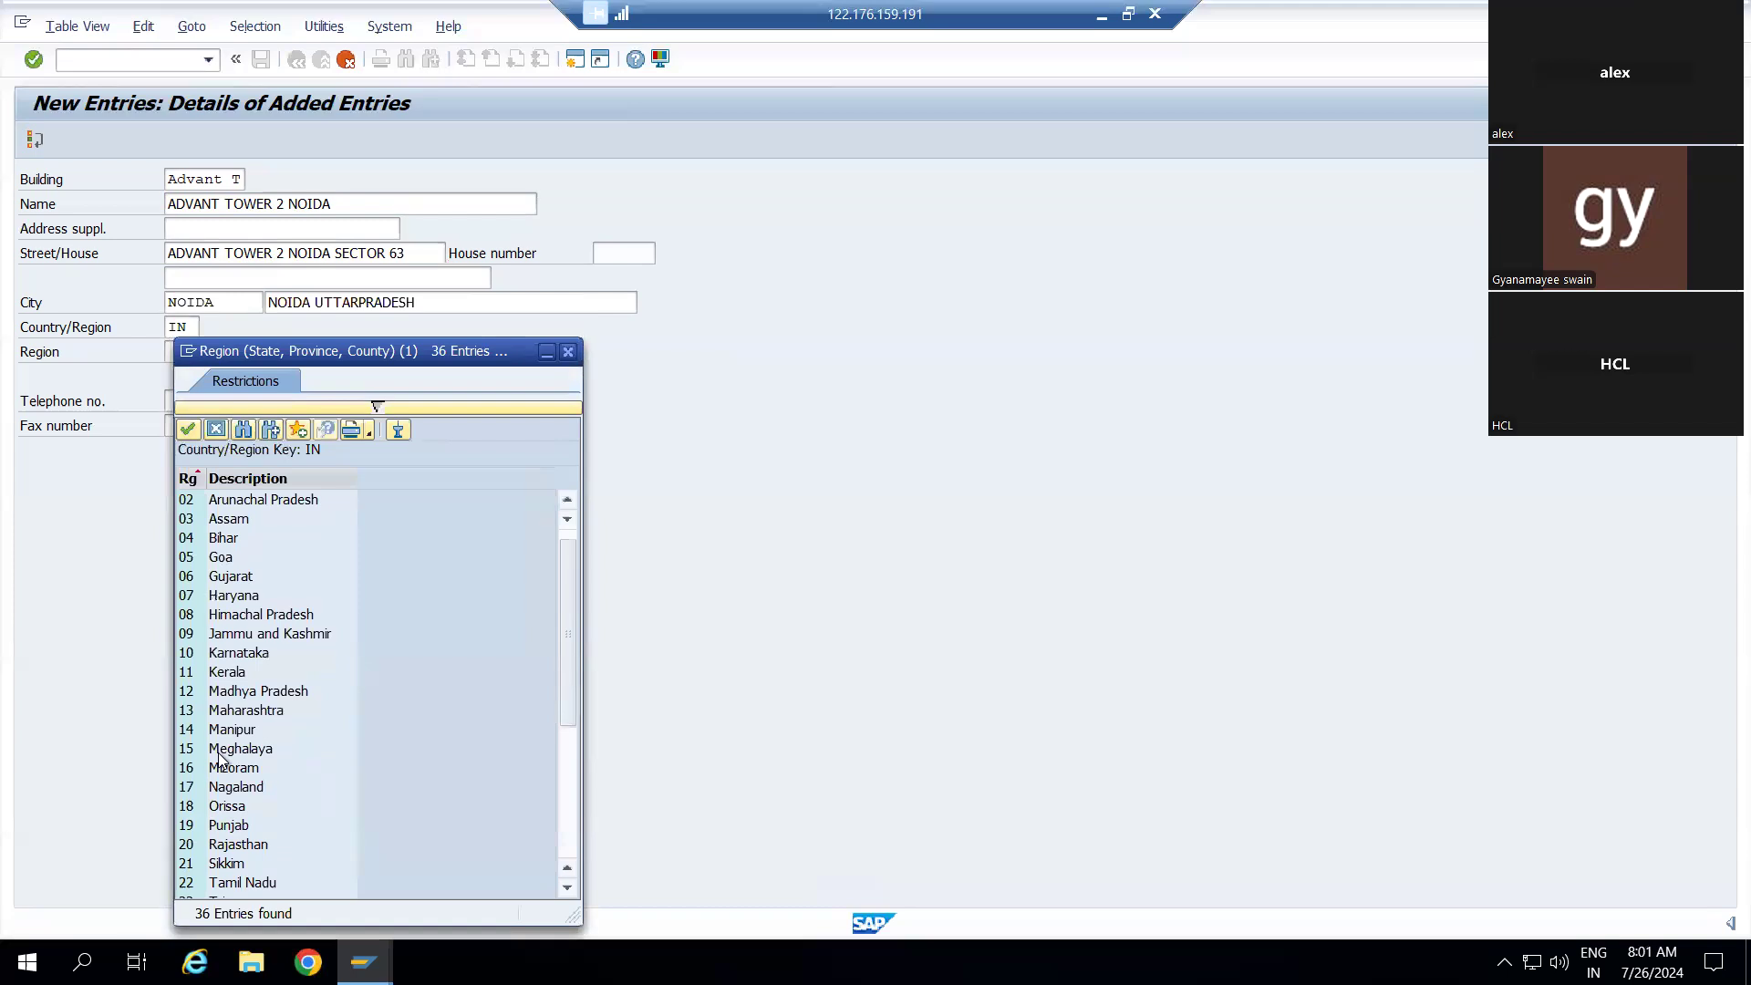
scroll(220, 759, down, 5)
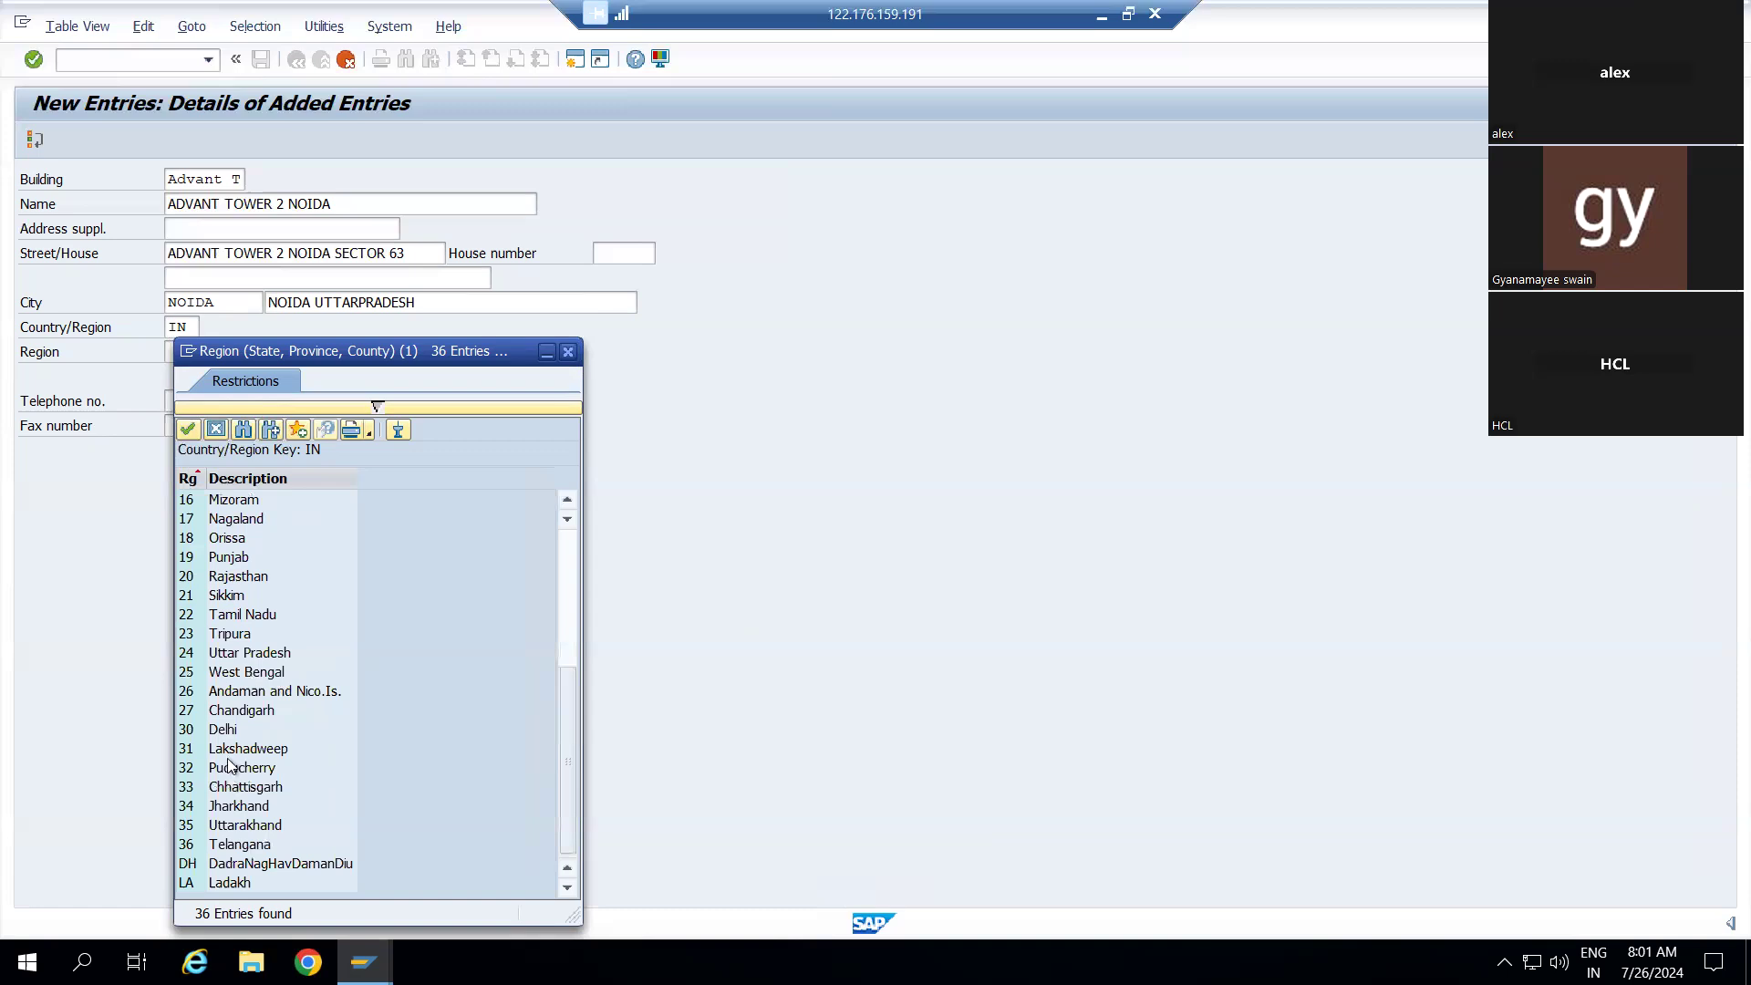
click(199, 654)
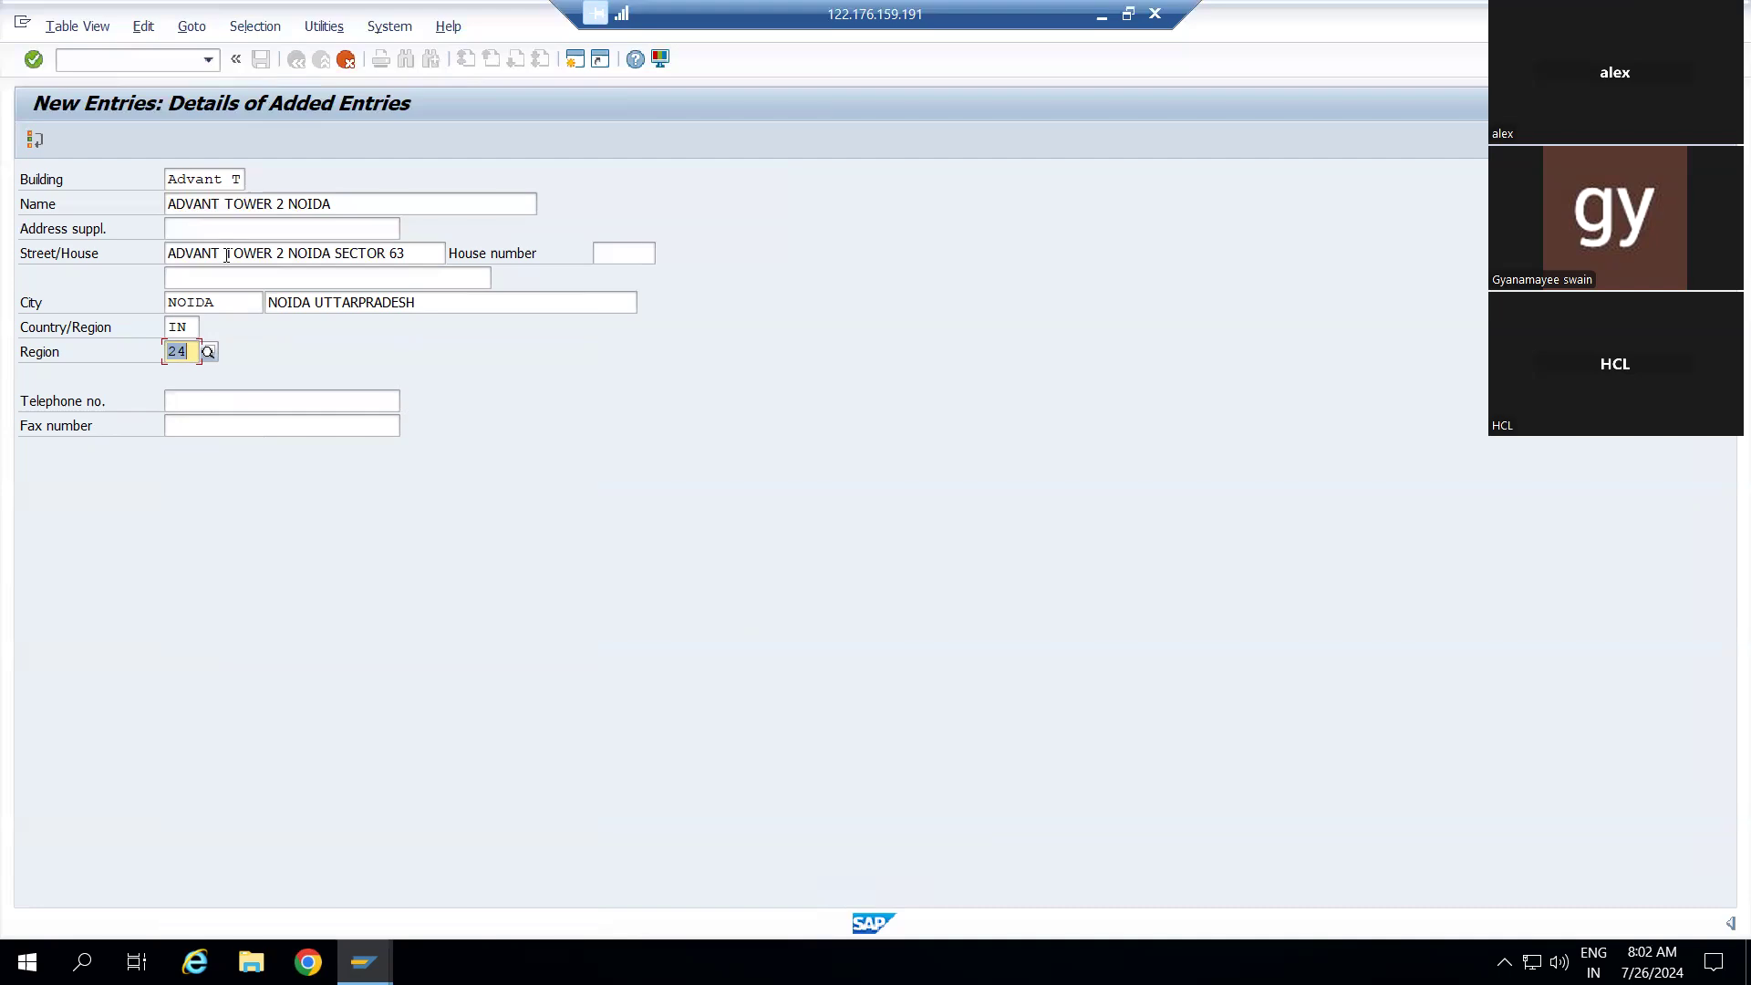
key(Return)
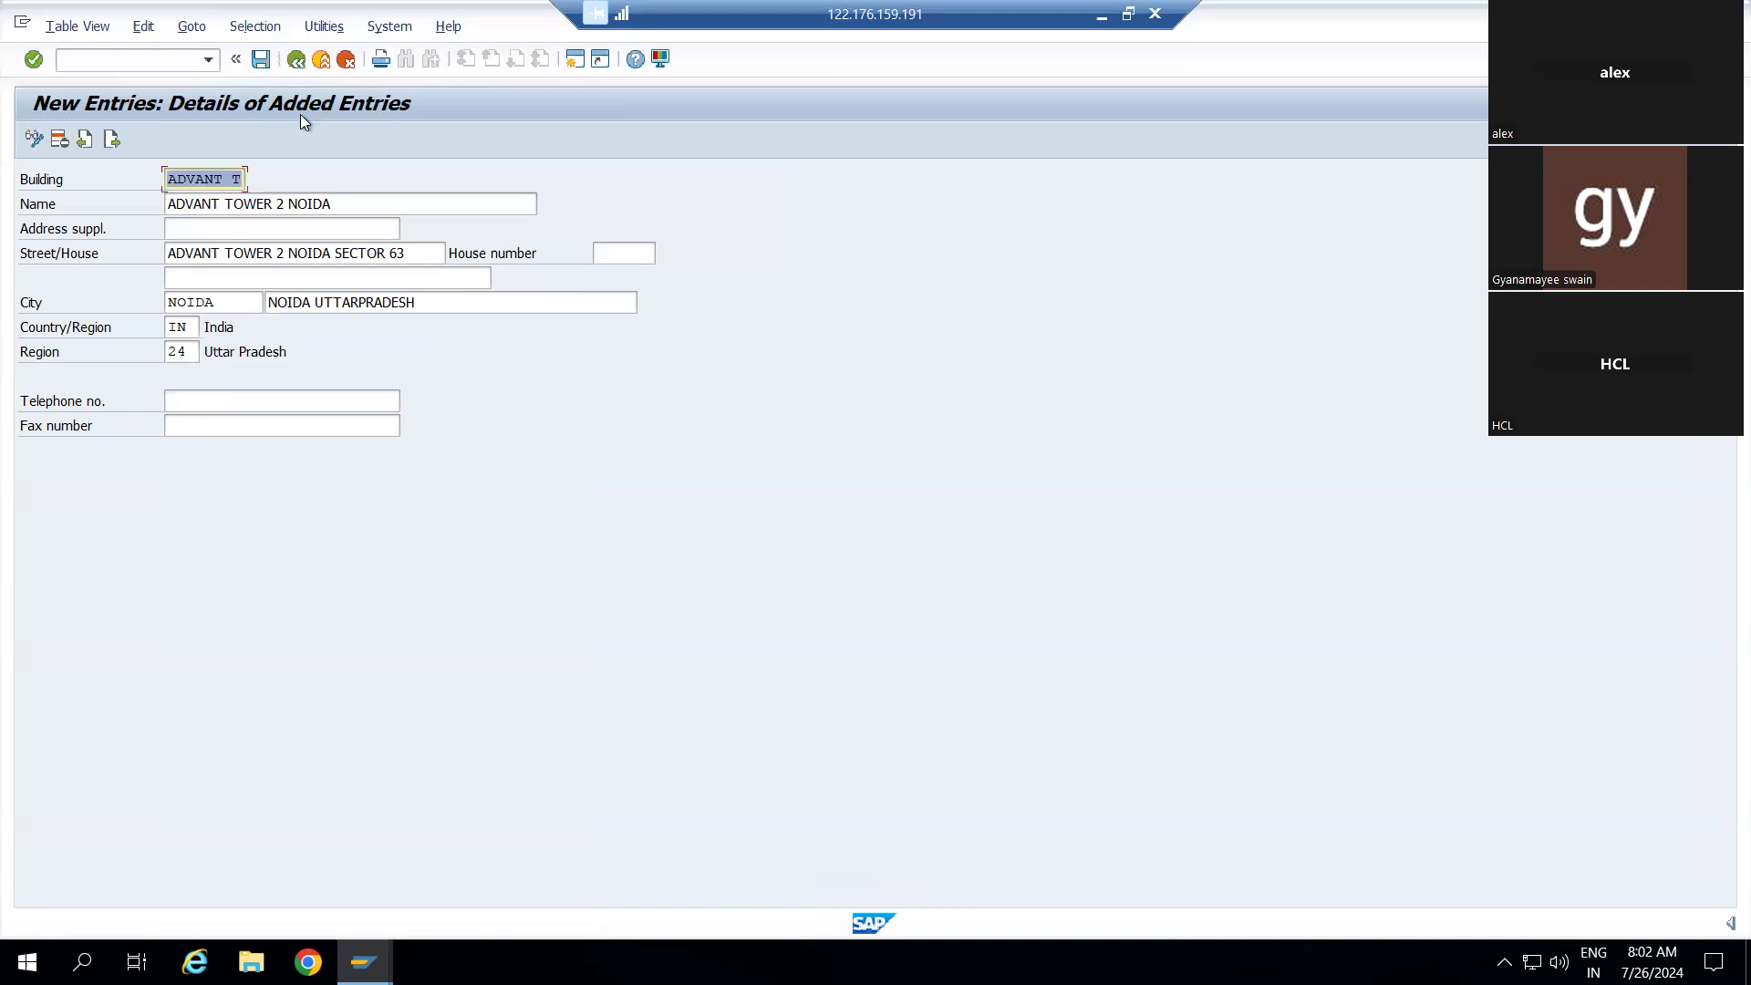
Save the ADVANT T building under a customizing request and go back twice to SAP Easy Access
click(263, 58)
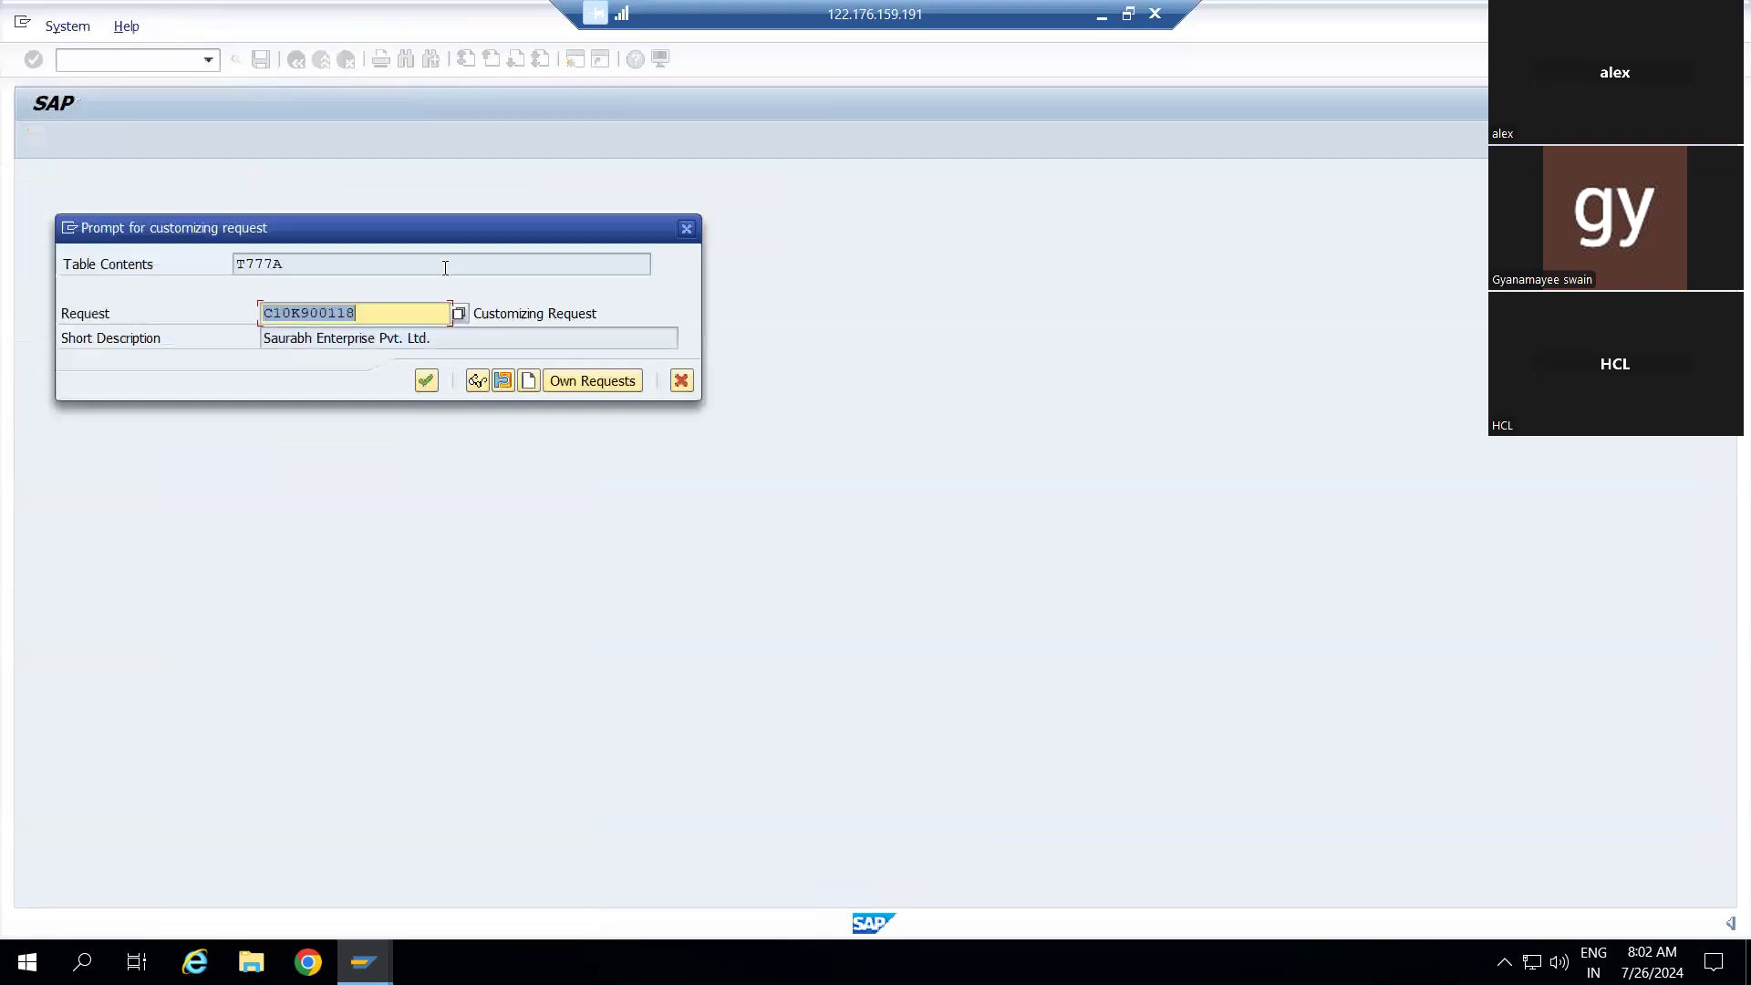
click(426, 380)
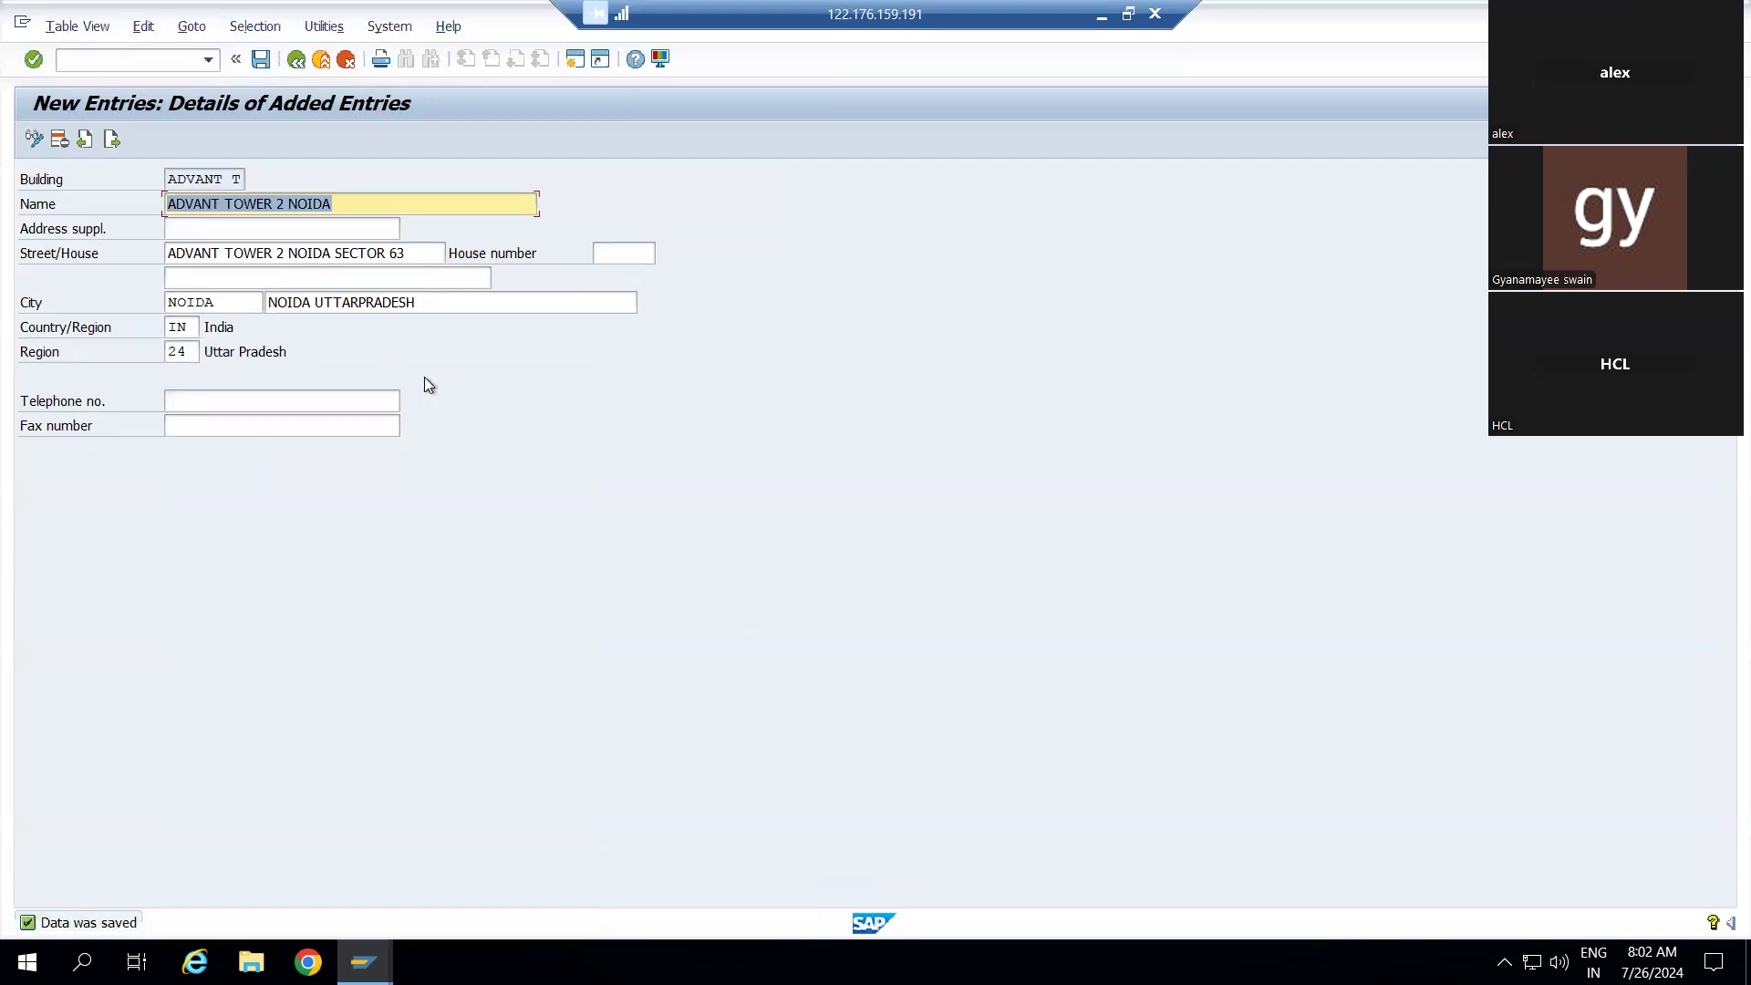
click(297, 60)
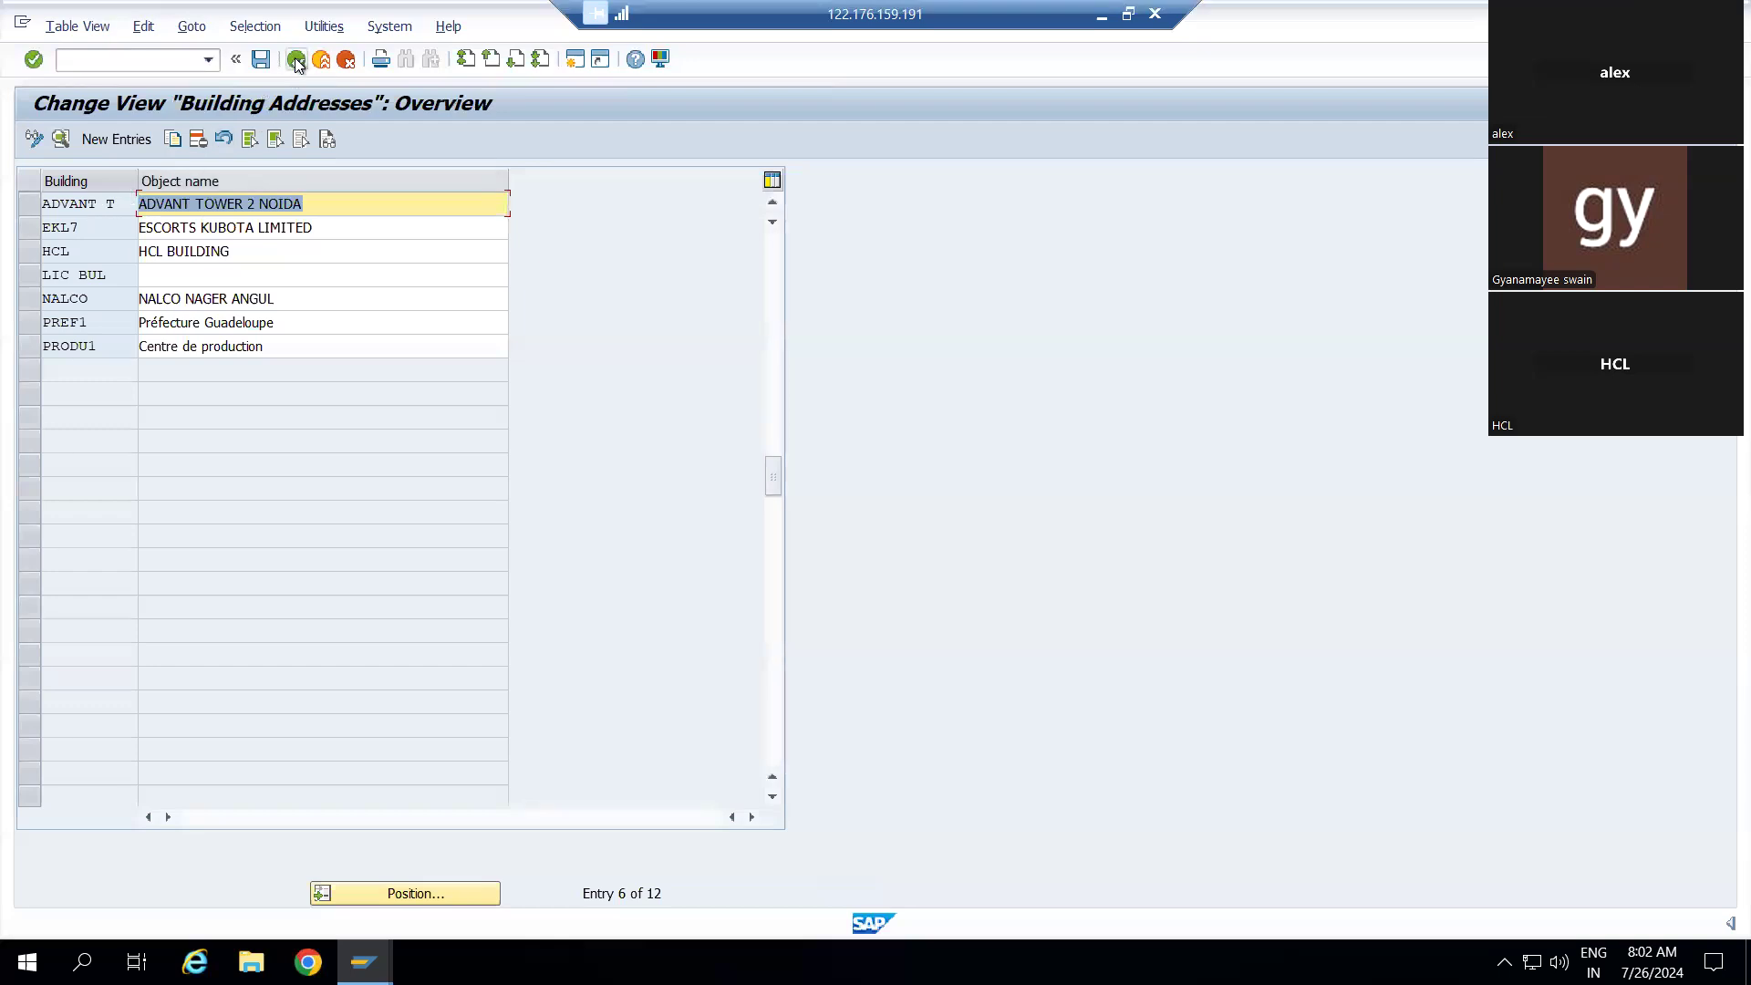
click(297, 60)
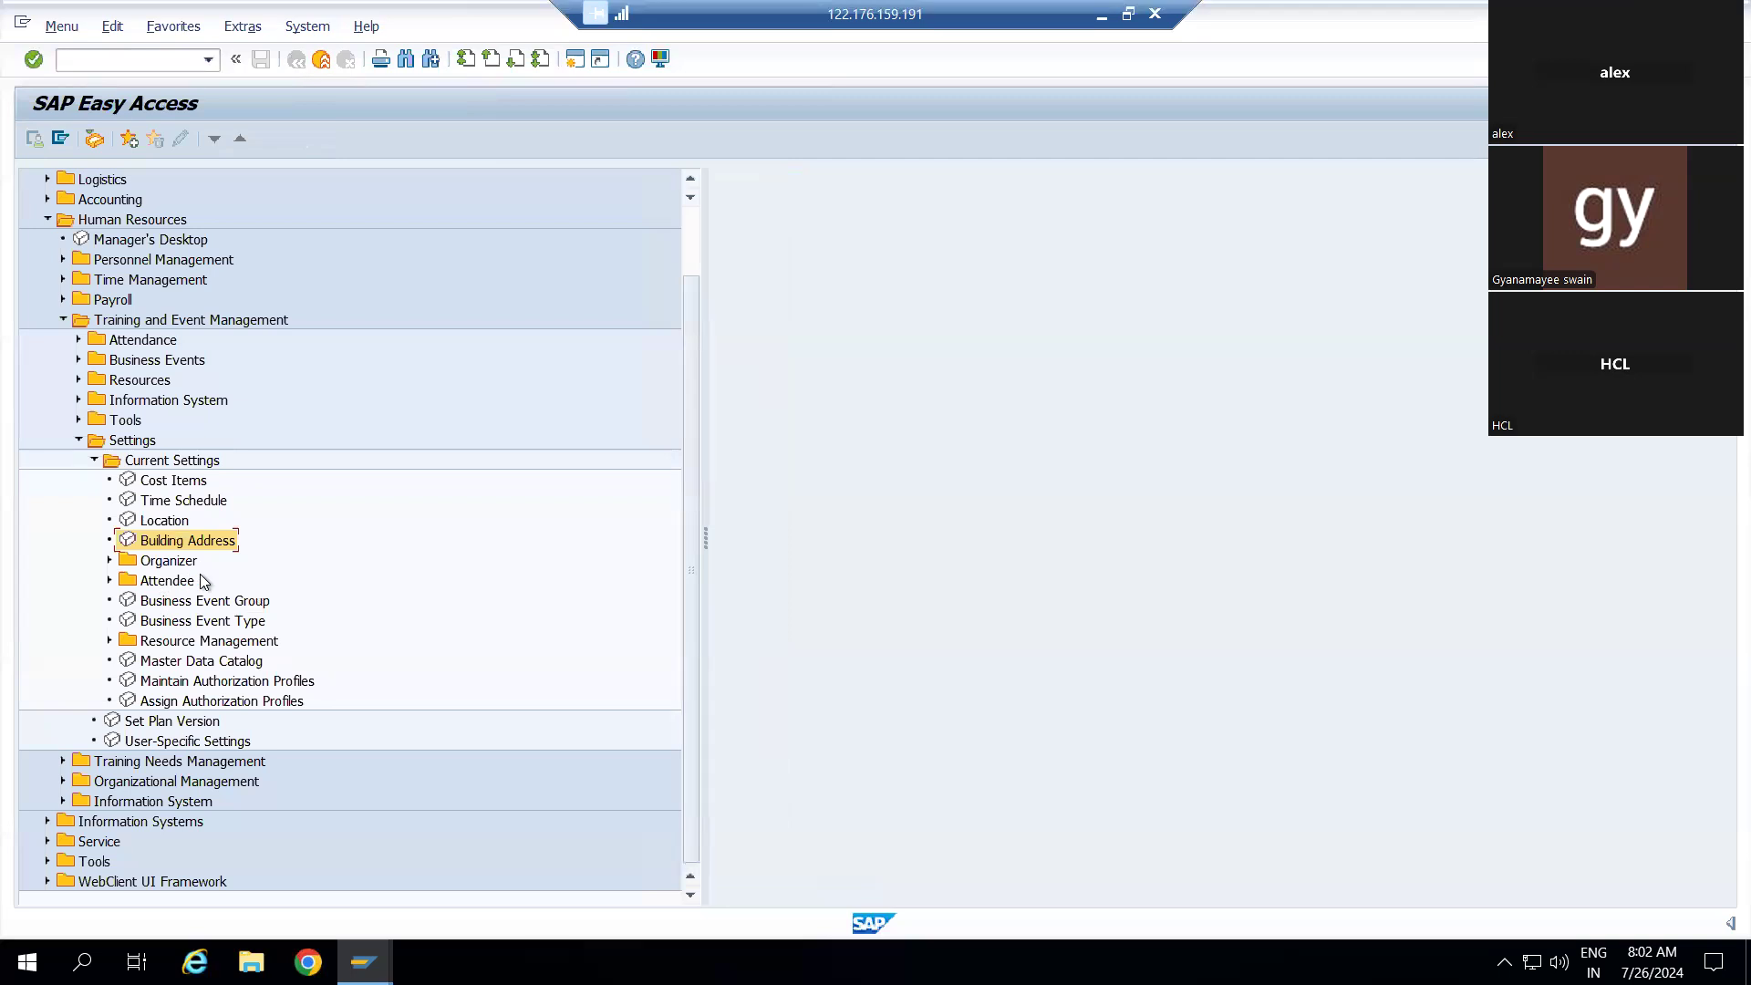
Open the Company organizer under Organizer settings and create new company 50001463
double_click(167, 562)
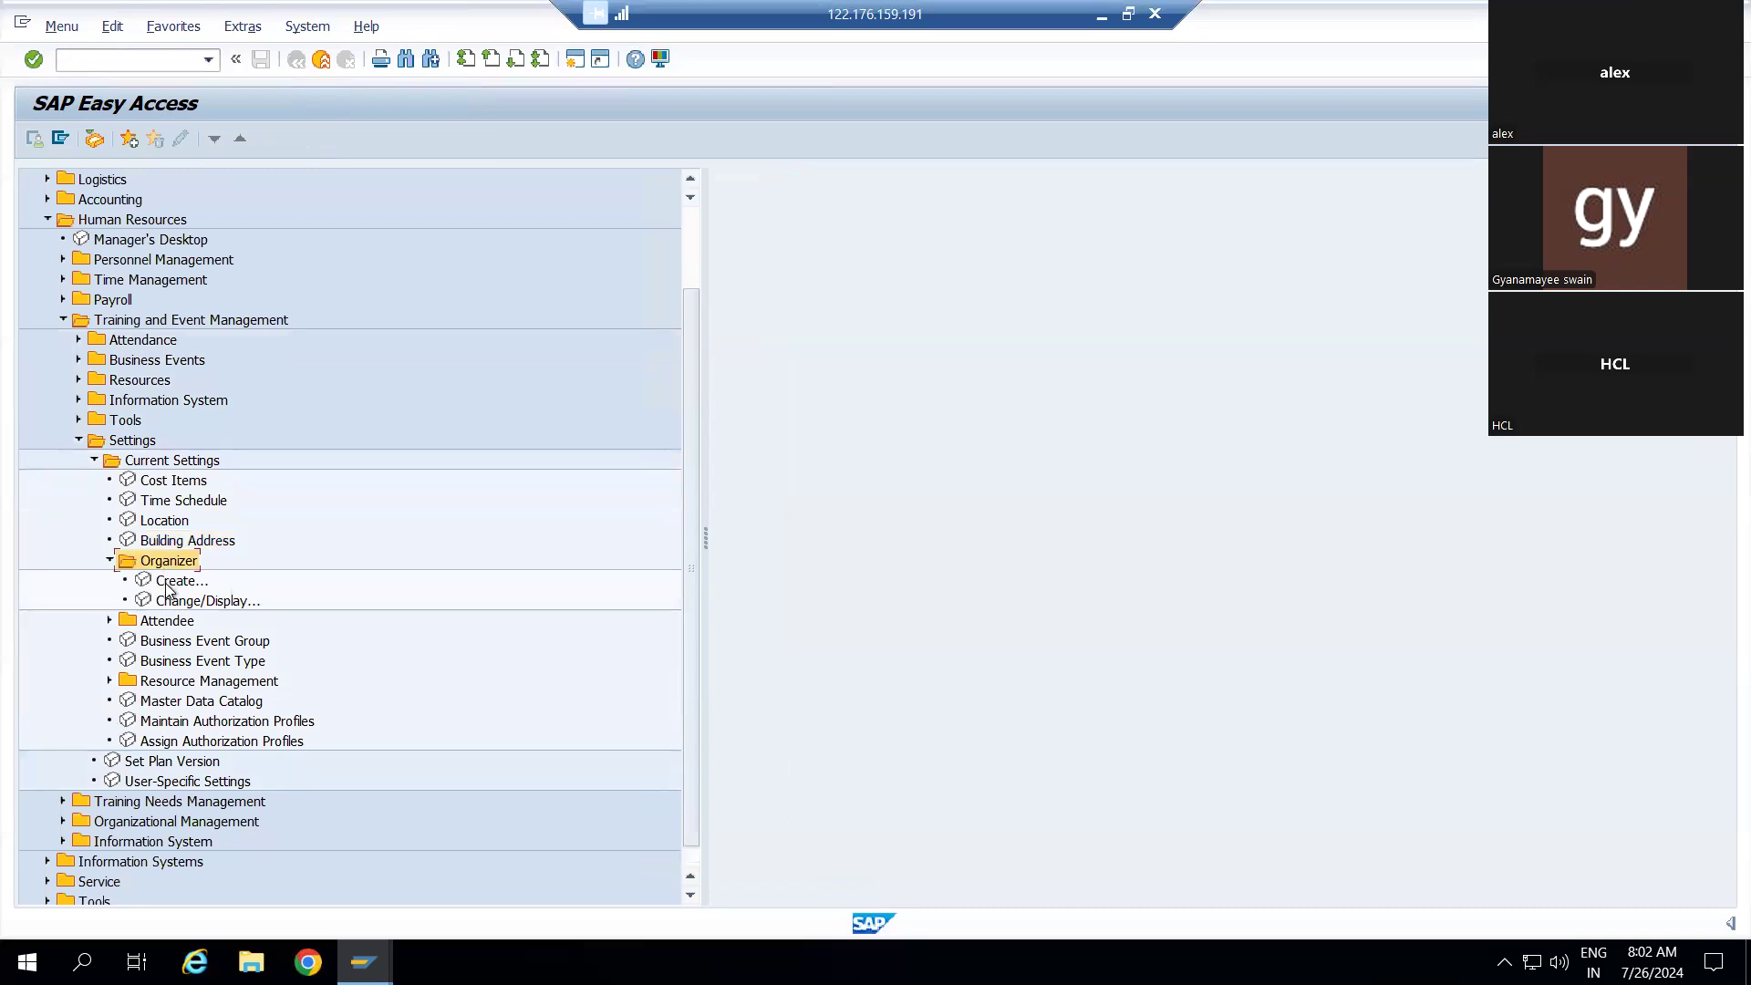
double_click(166, 583)
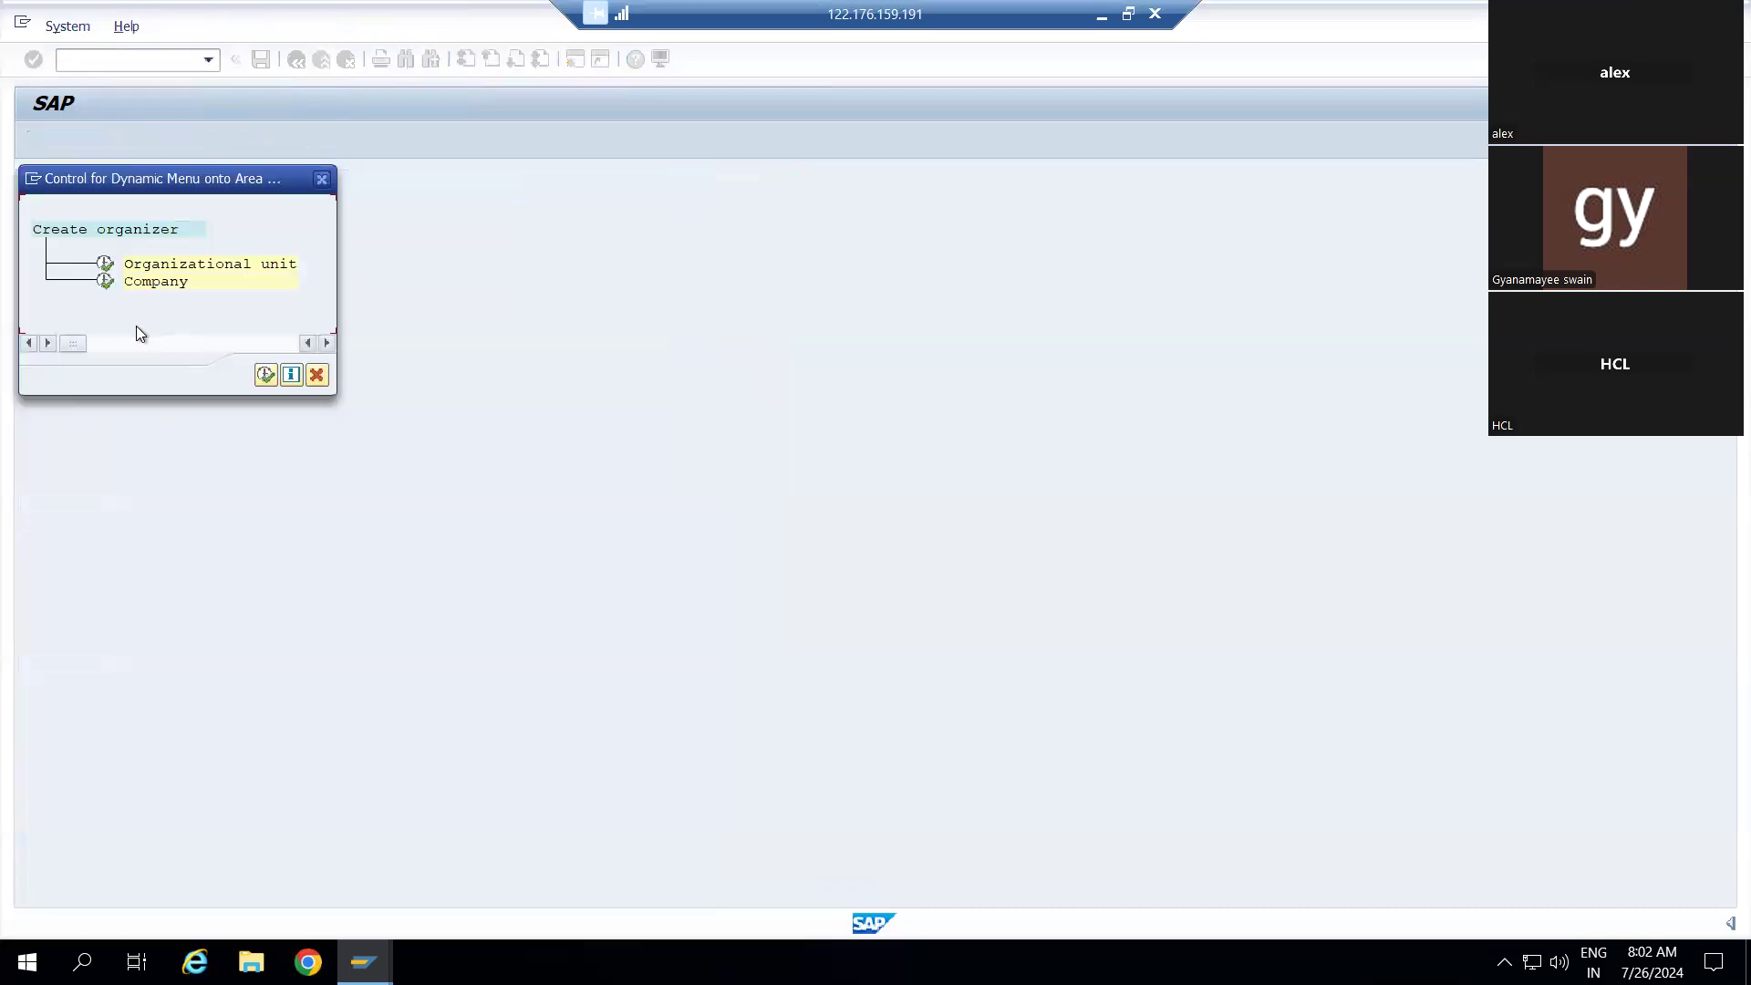
double_click(107, 278)
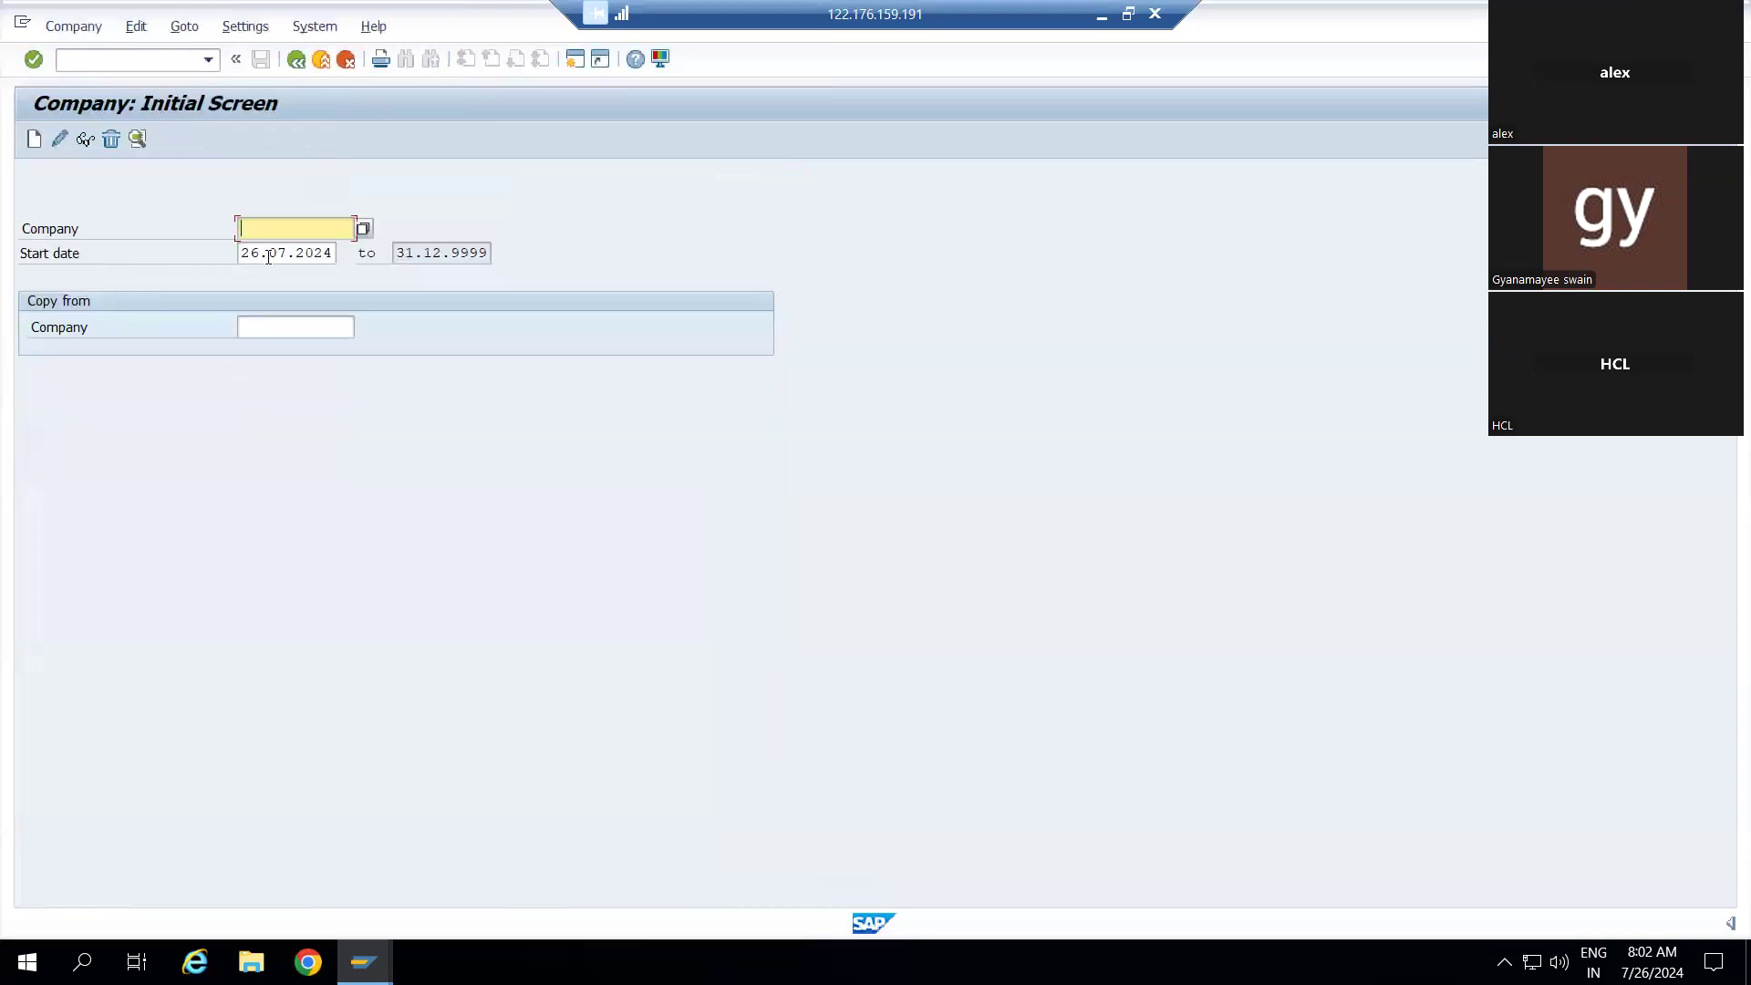
click(36, 137)
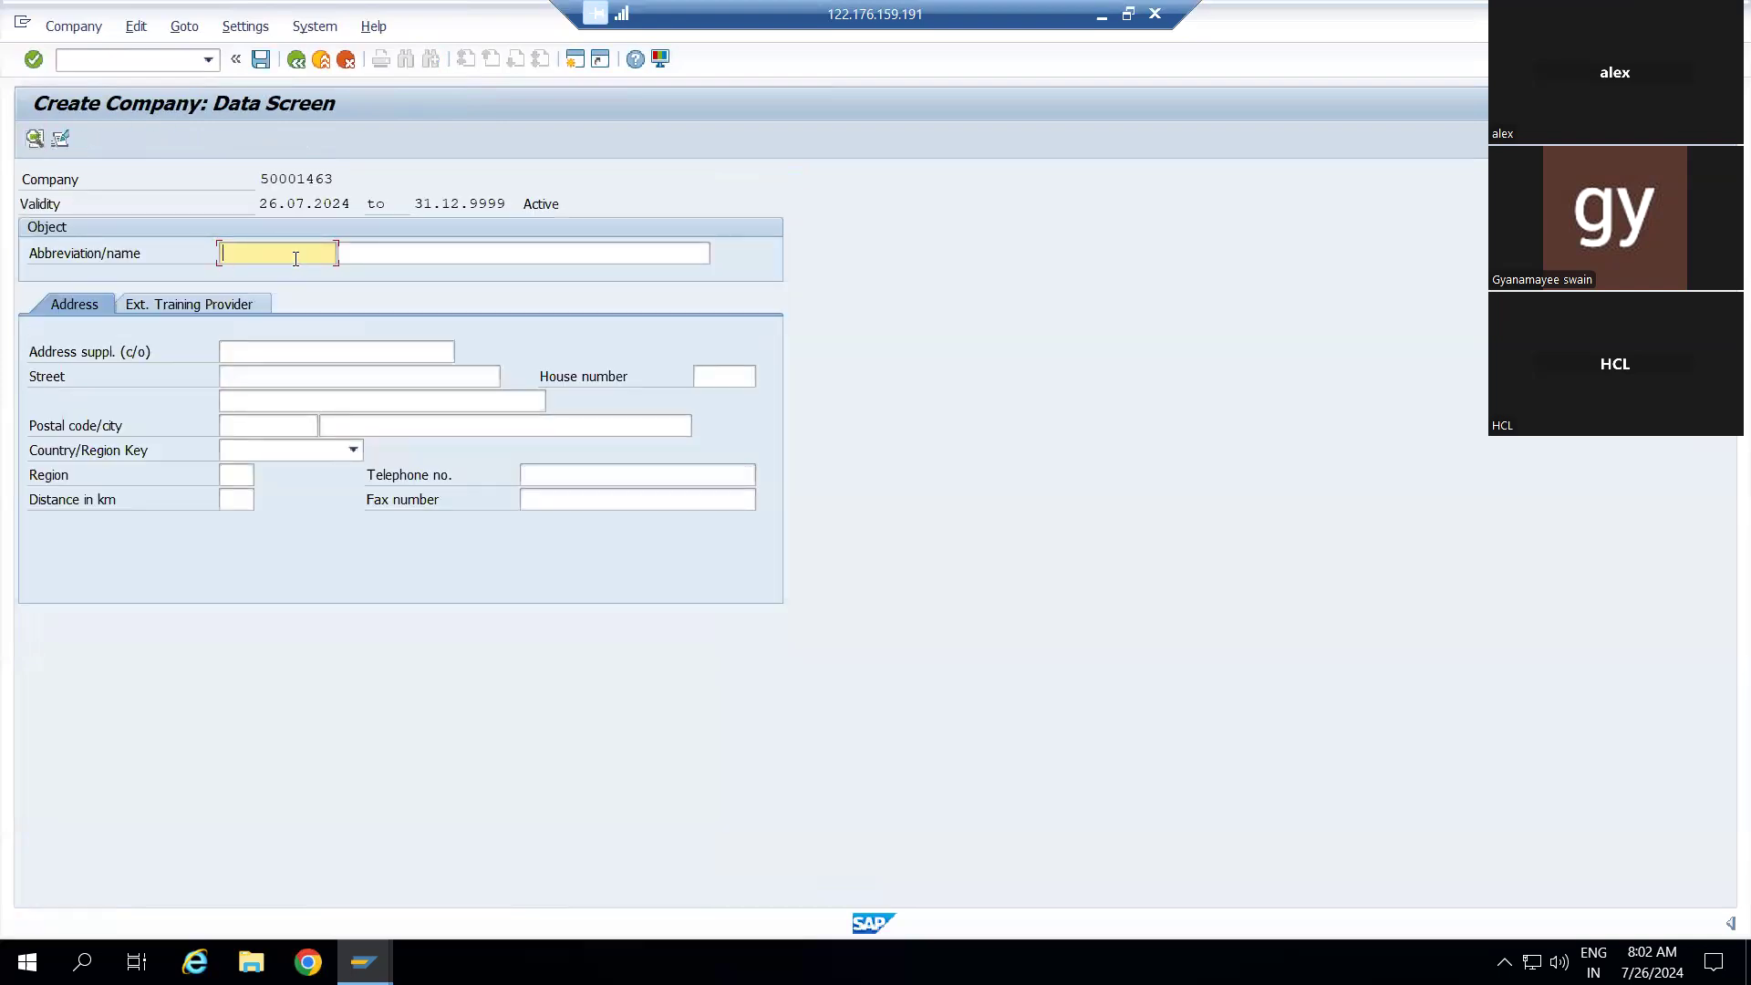
Enter DABAR as the company's abbreviation and name
text(d)
key(BackSpace)
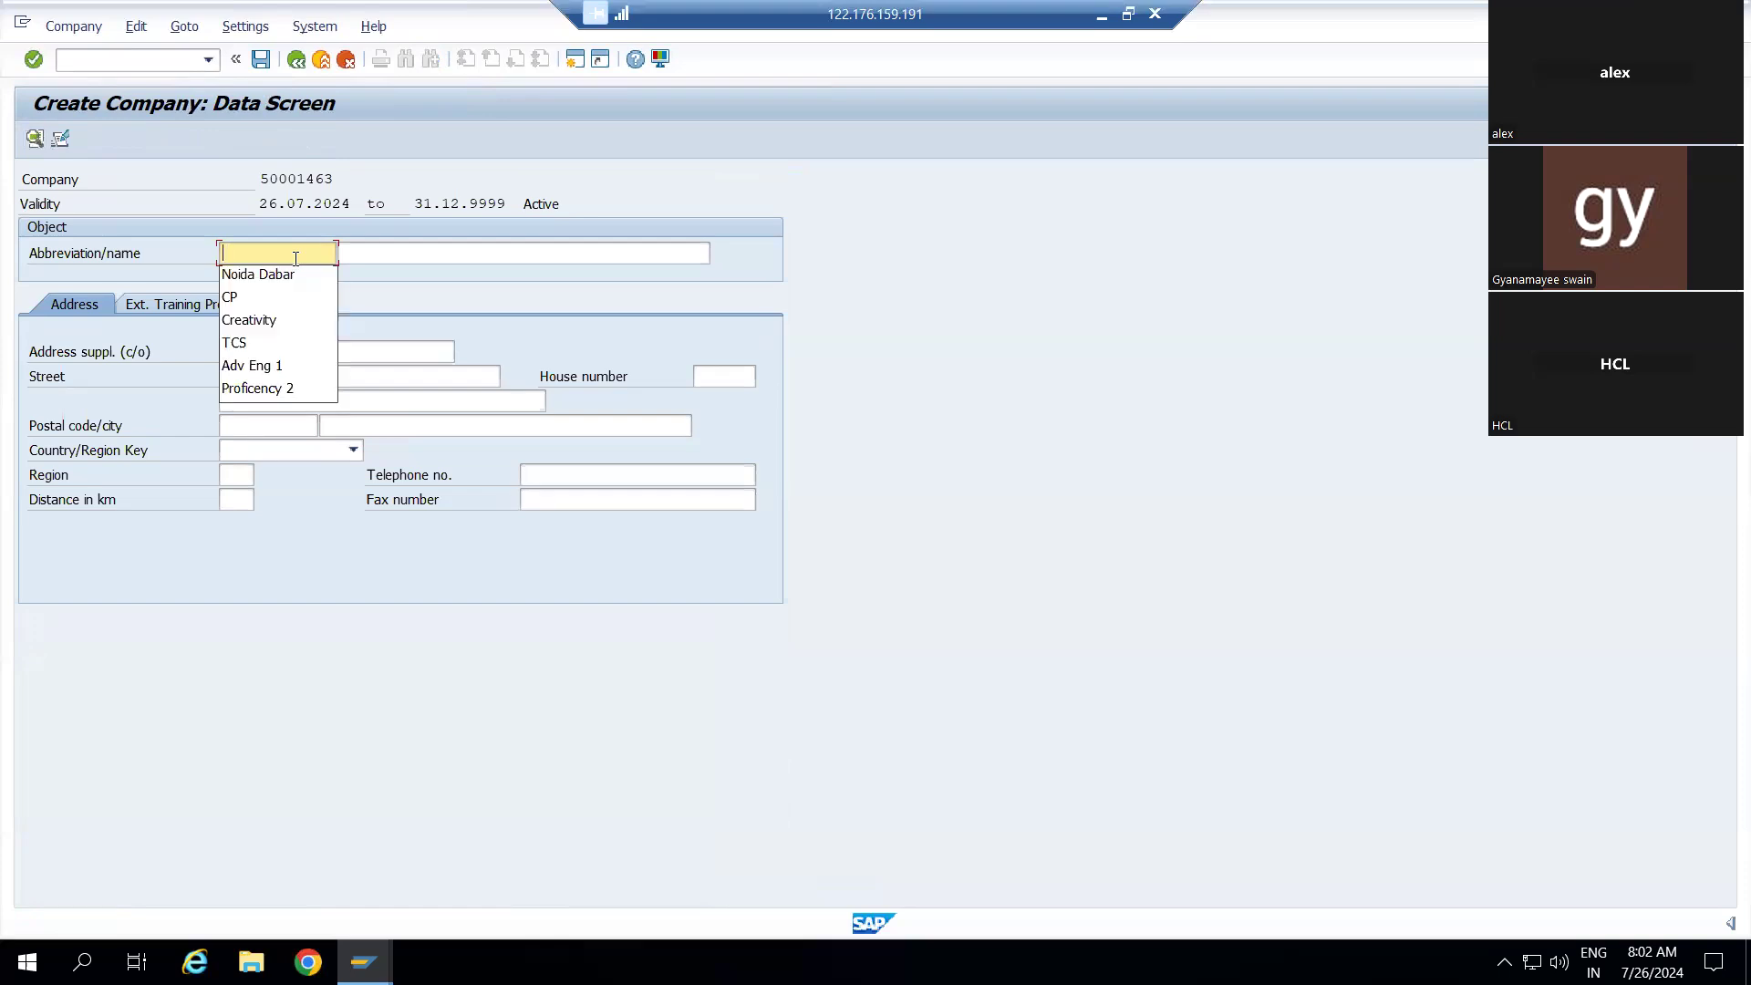
text(DABAR)
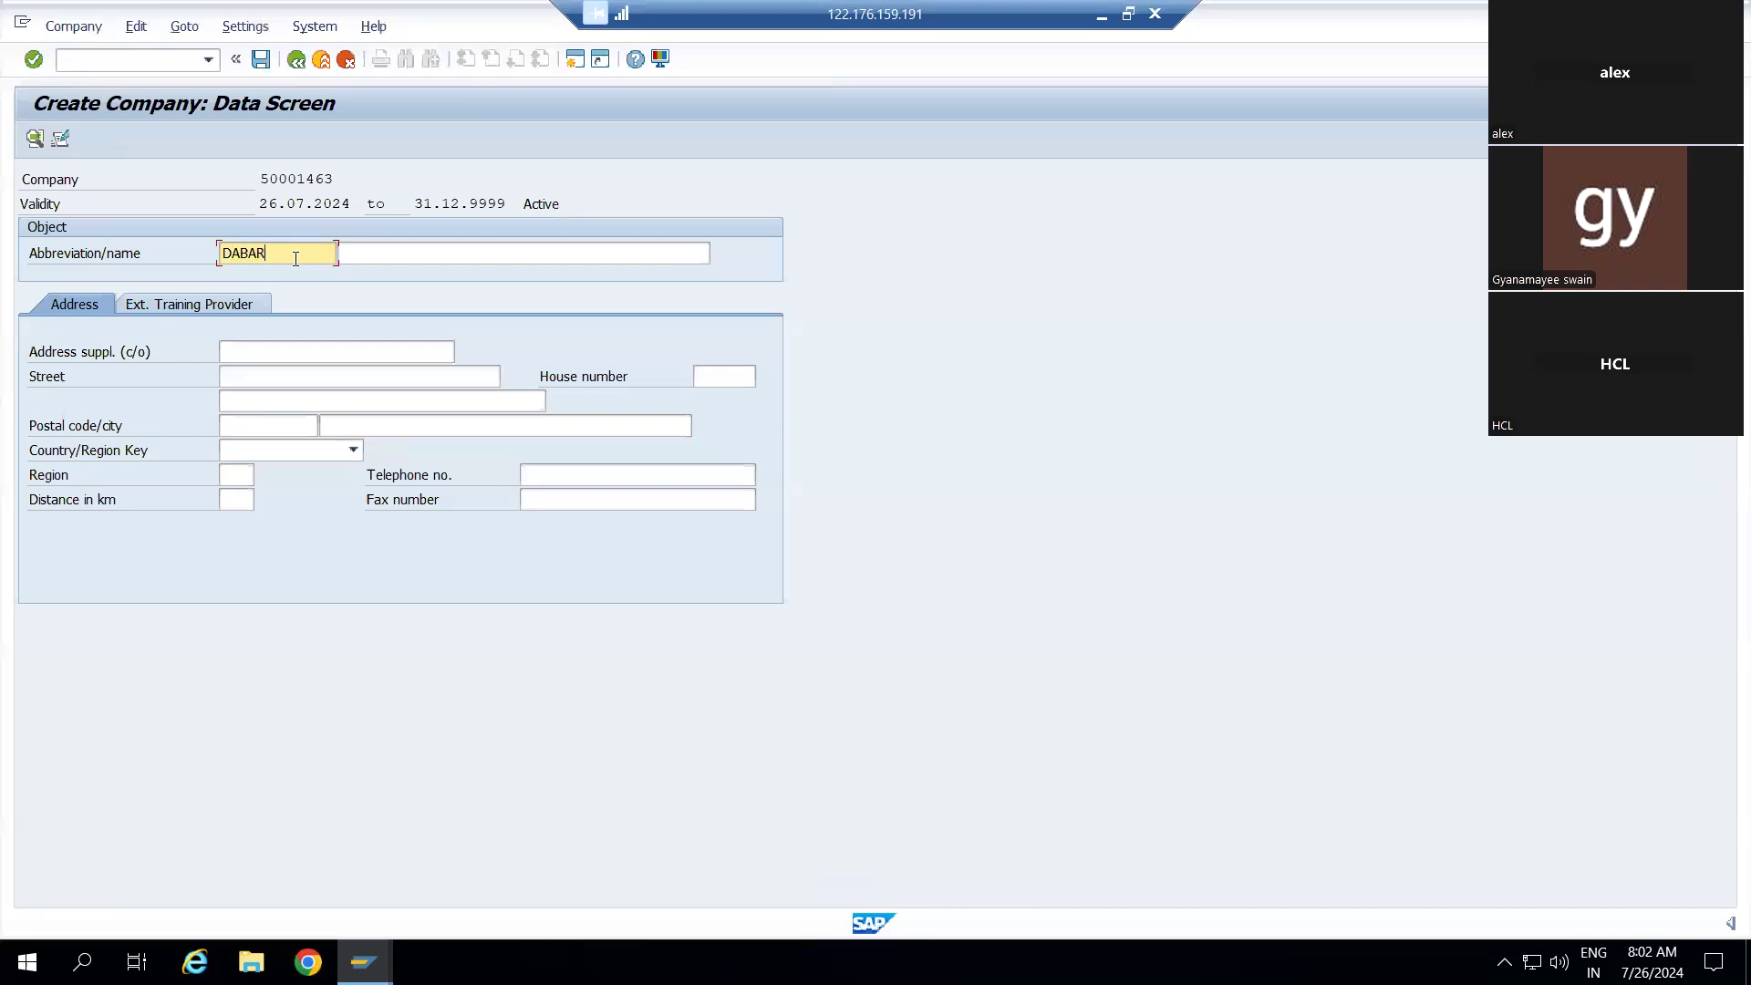
click(381, 255)
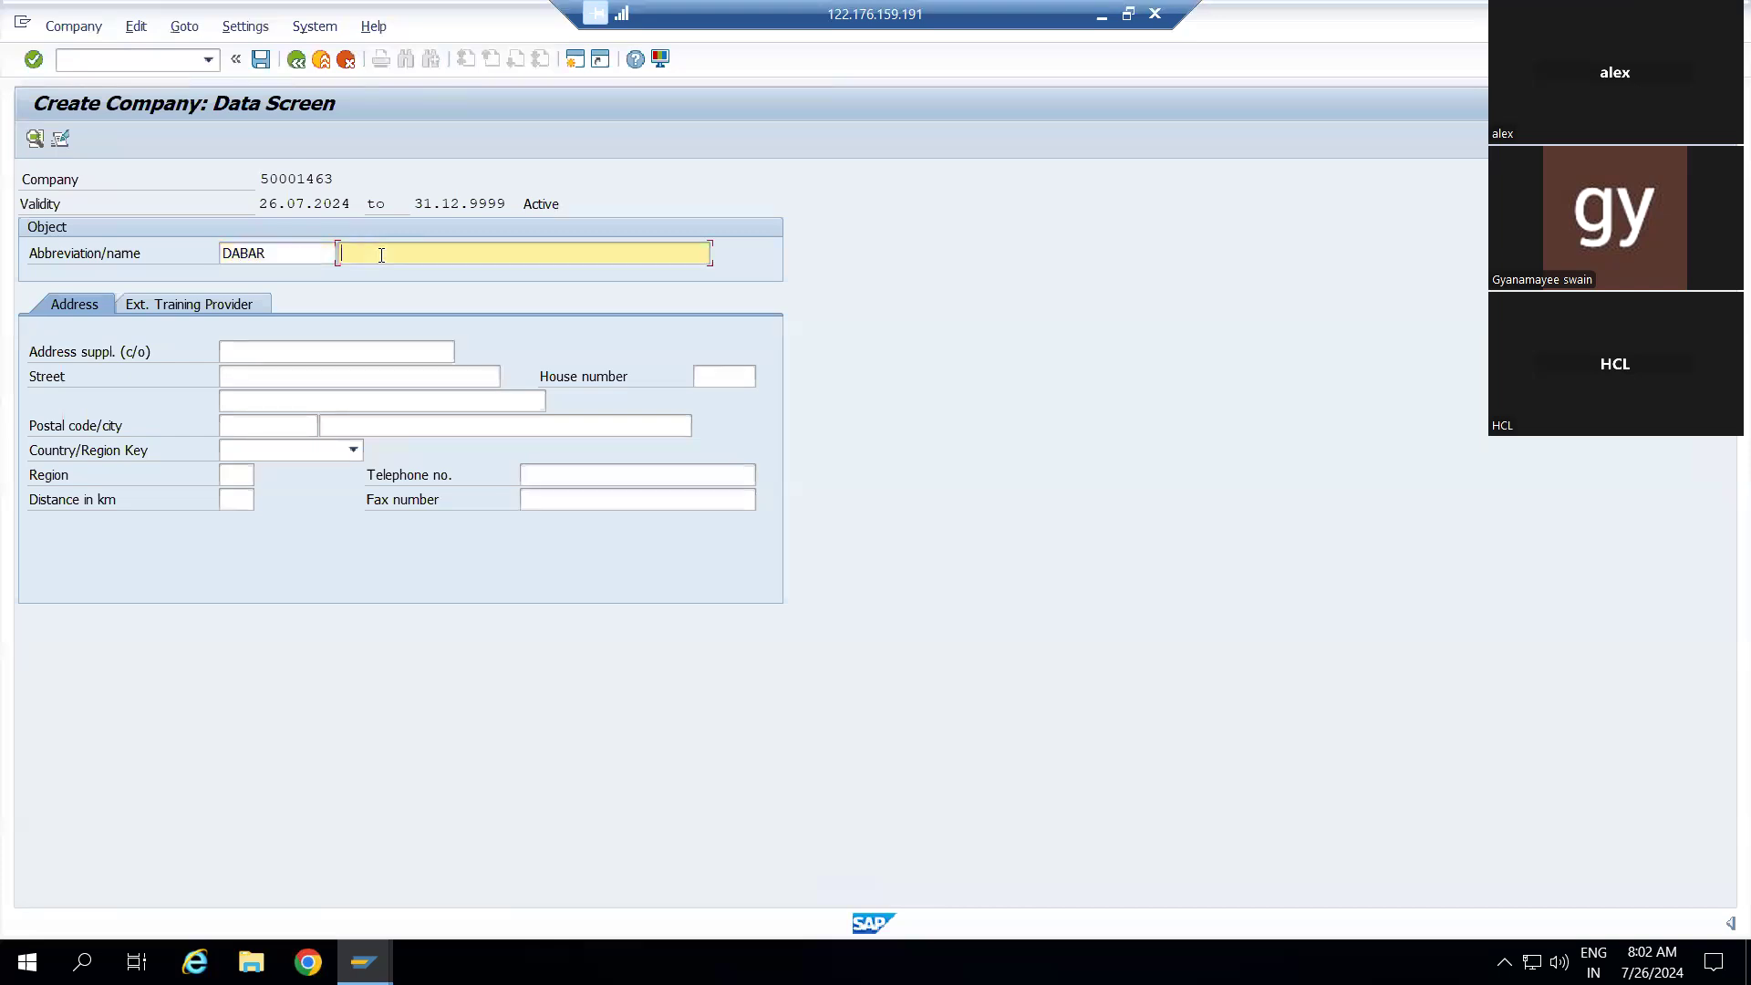
text(DABAR)
Check the Ext. Training Provider value help, then return to the Address tab
click(225, 310)
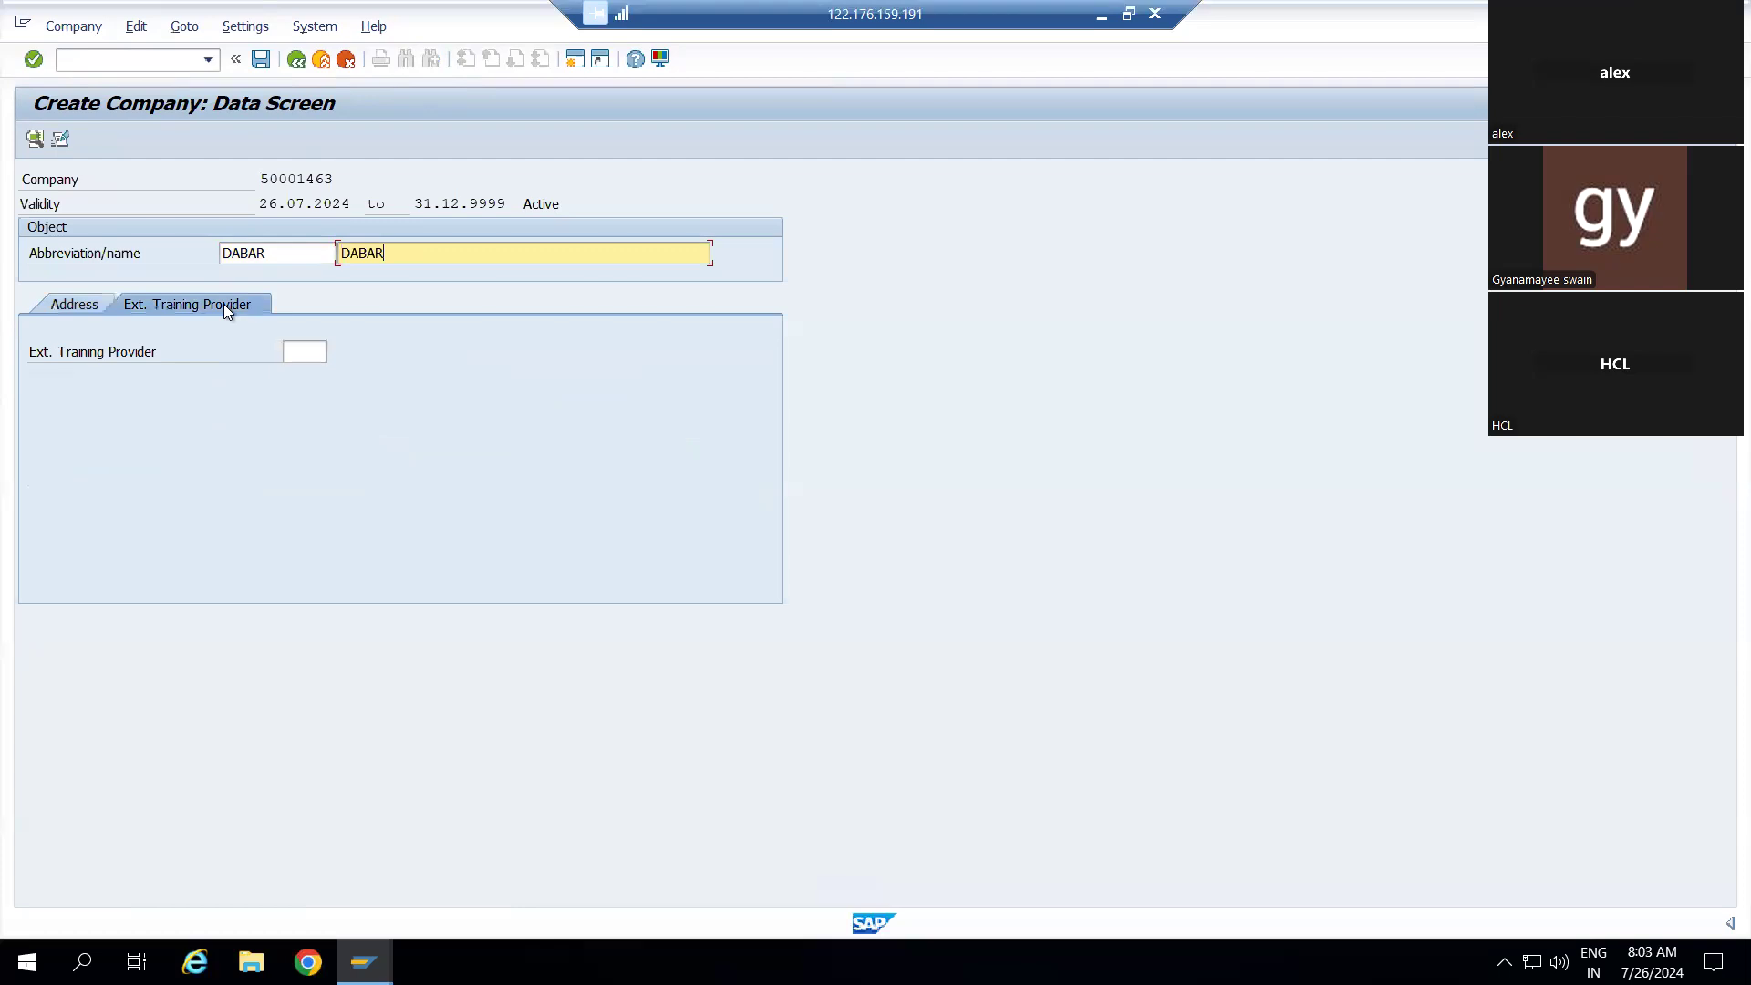
click(293, 355)
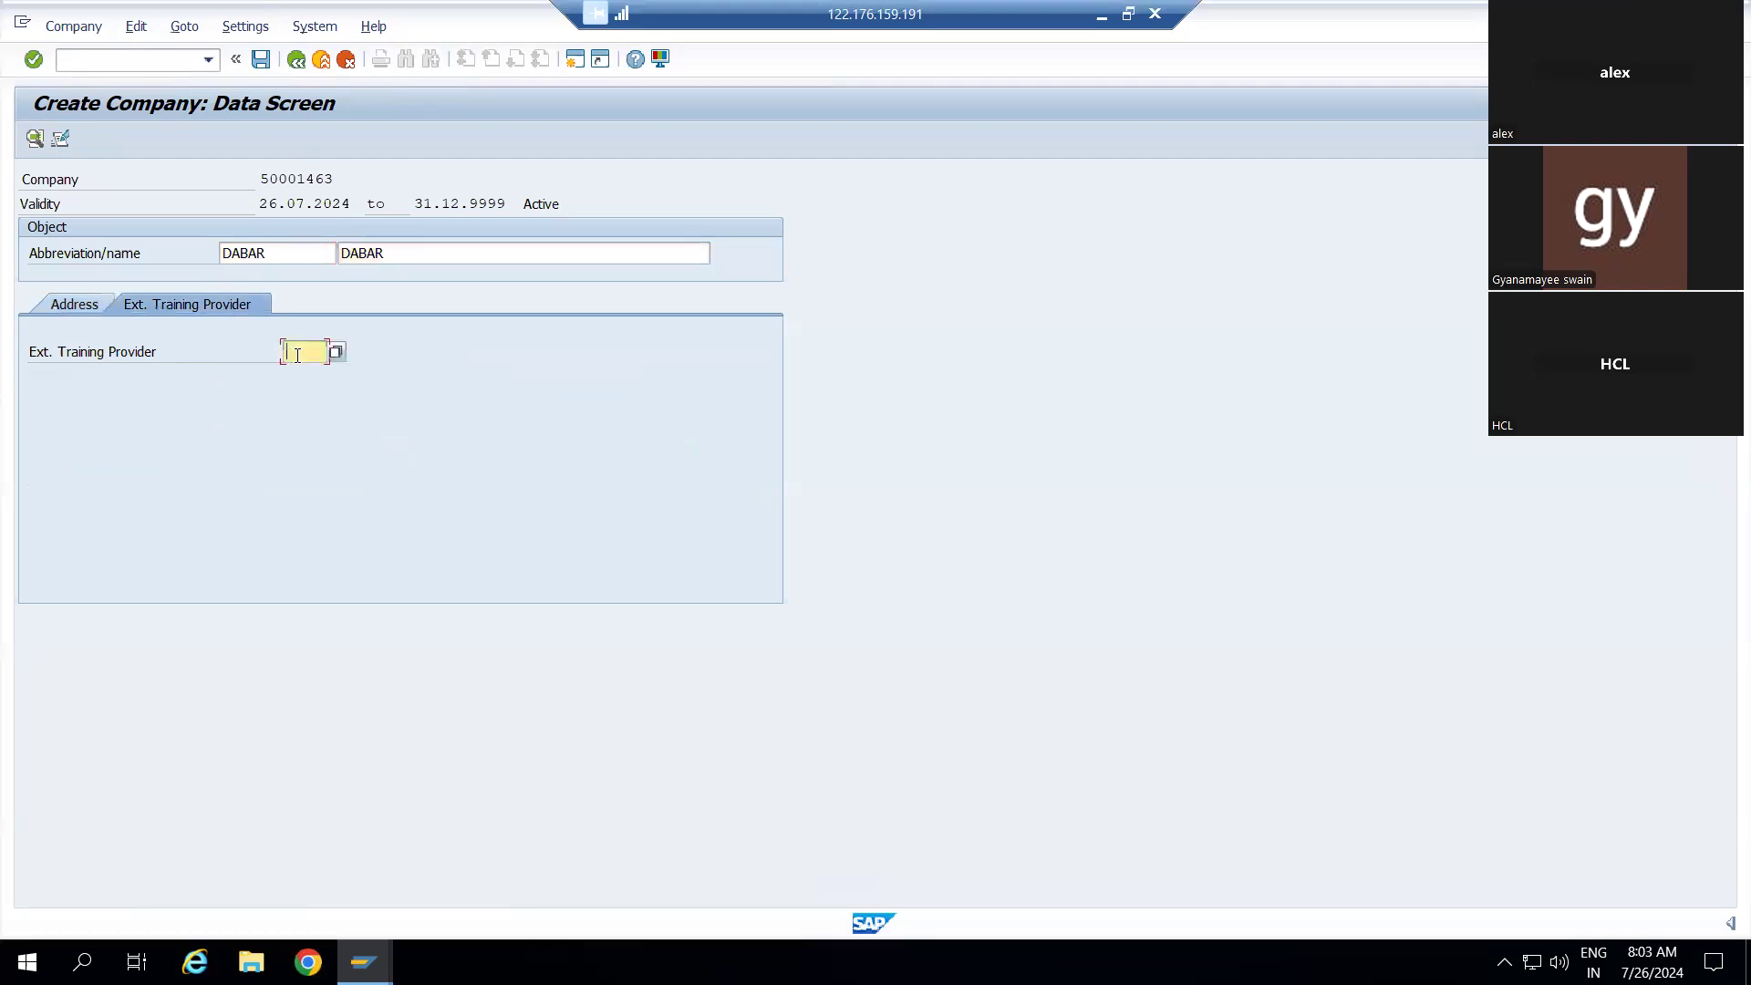
click(336, 352)
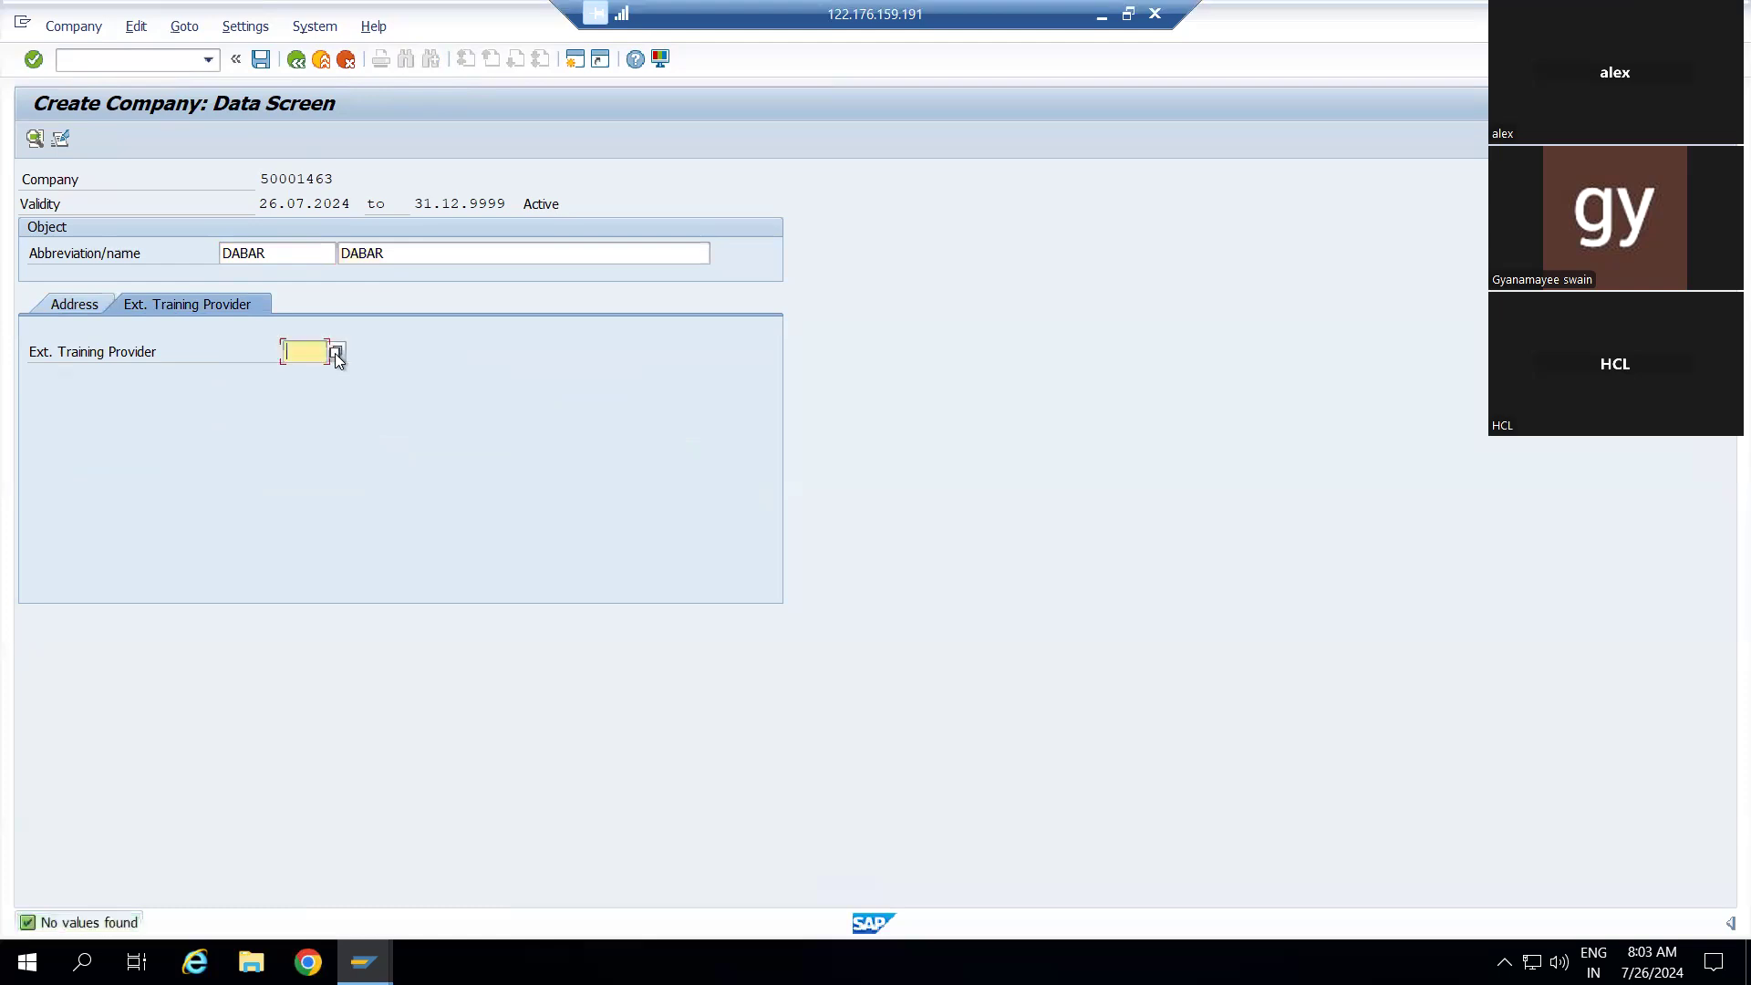
click(335, 353)
click(93, 307)
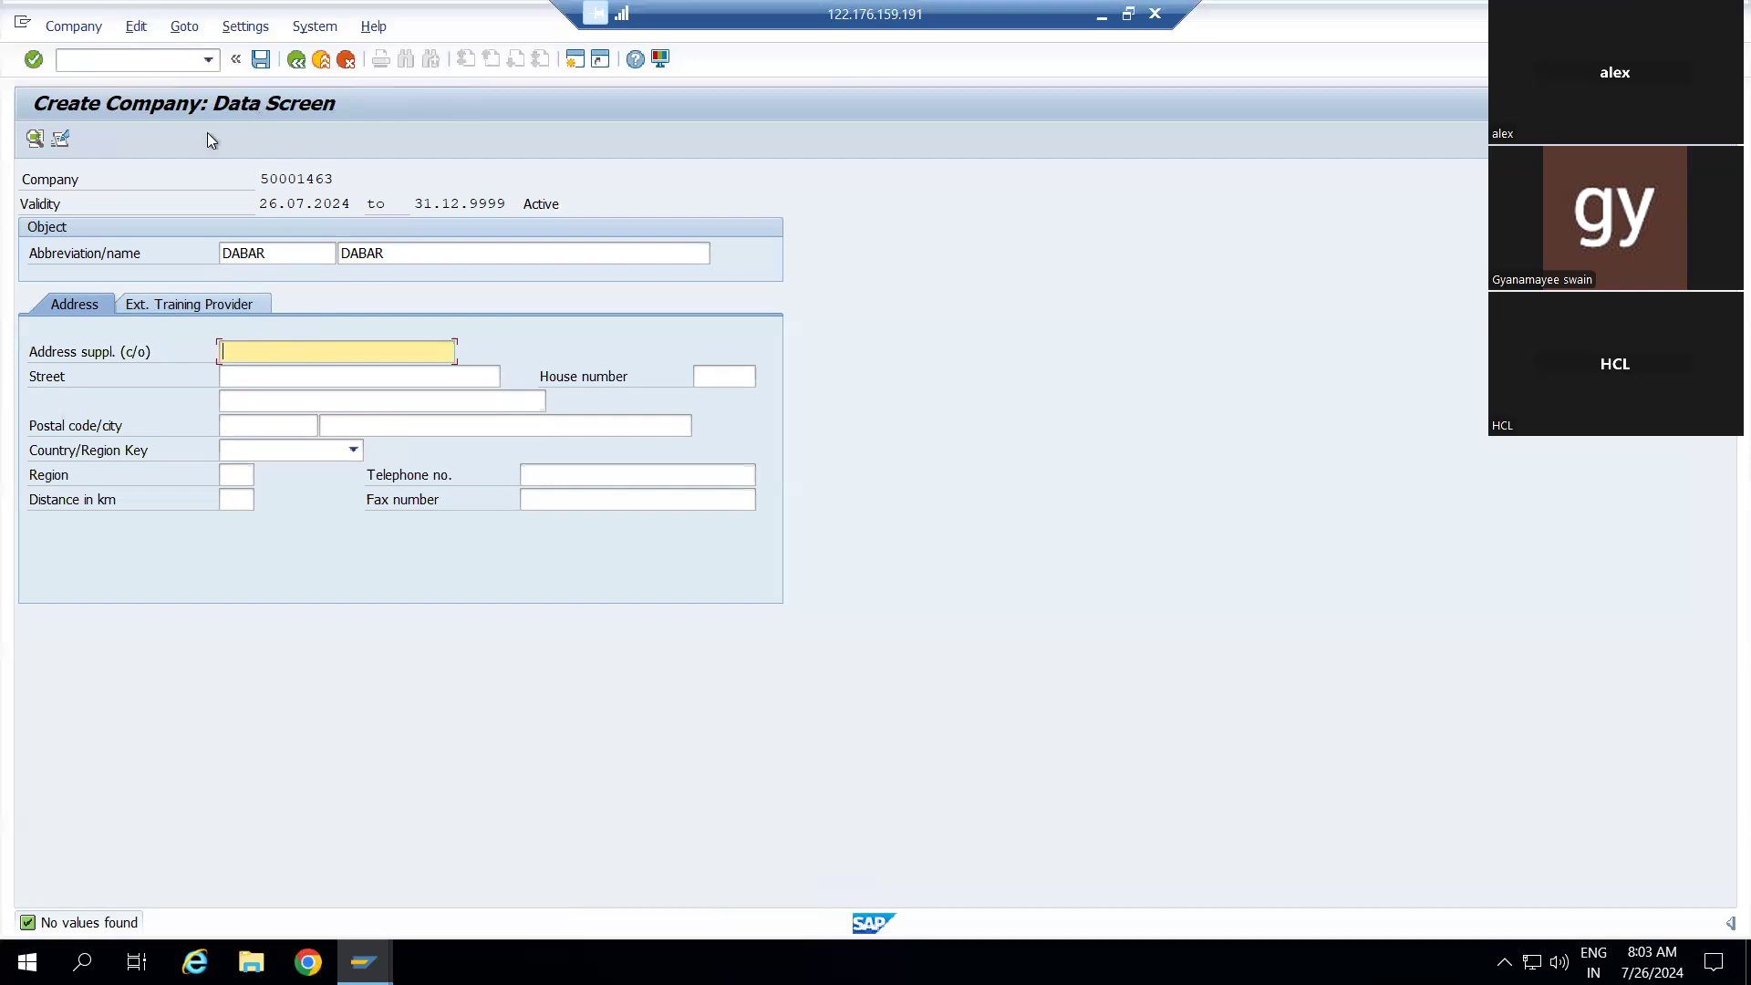
Save company DABAR under the customizing request and go back to the SAP Easy Access menu
click(261, 60)
click(426, 355)
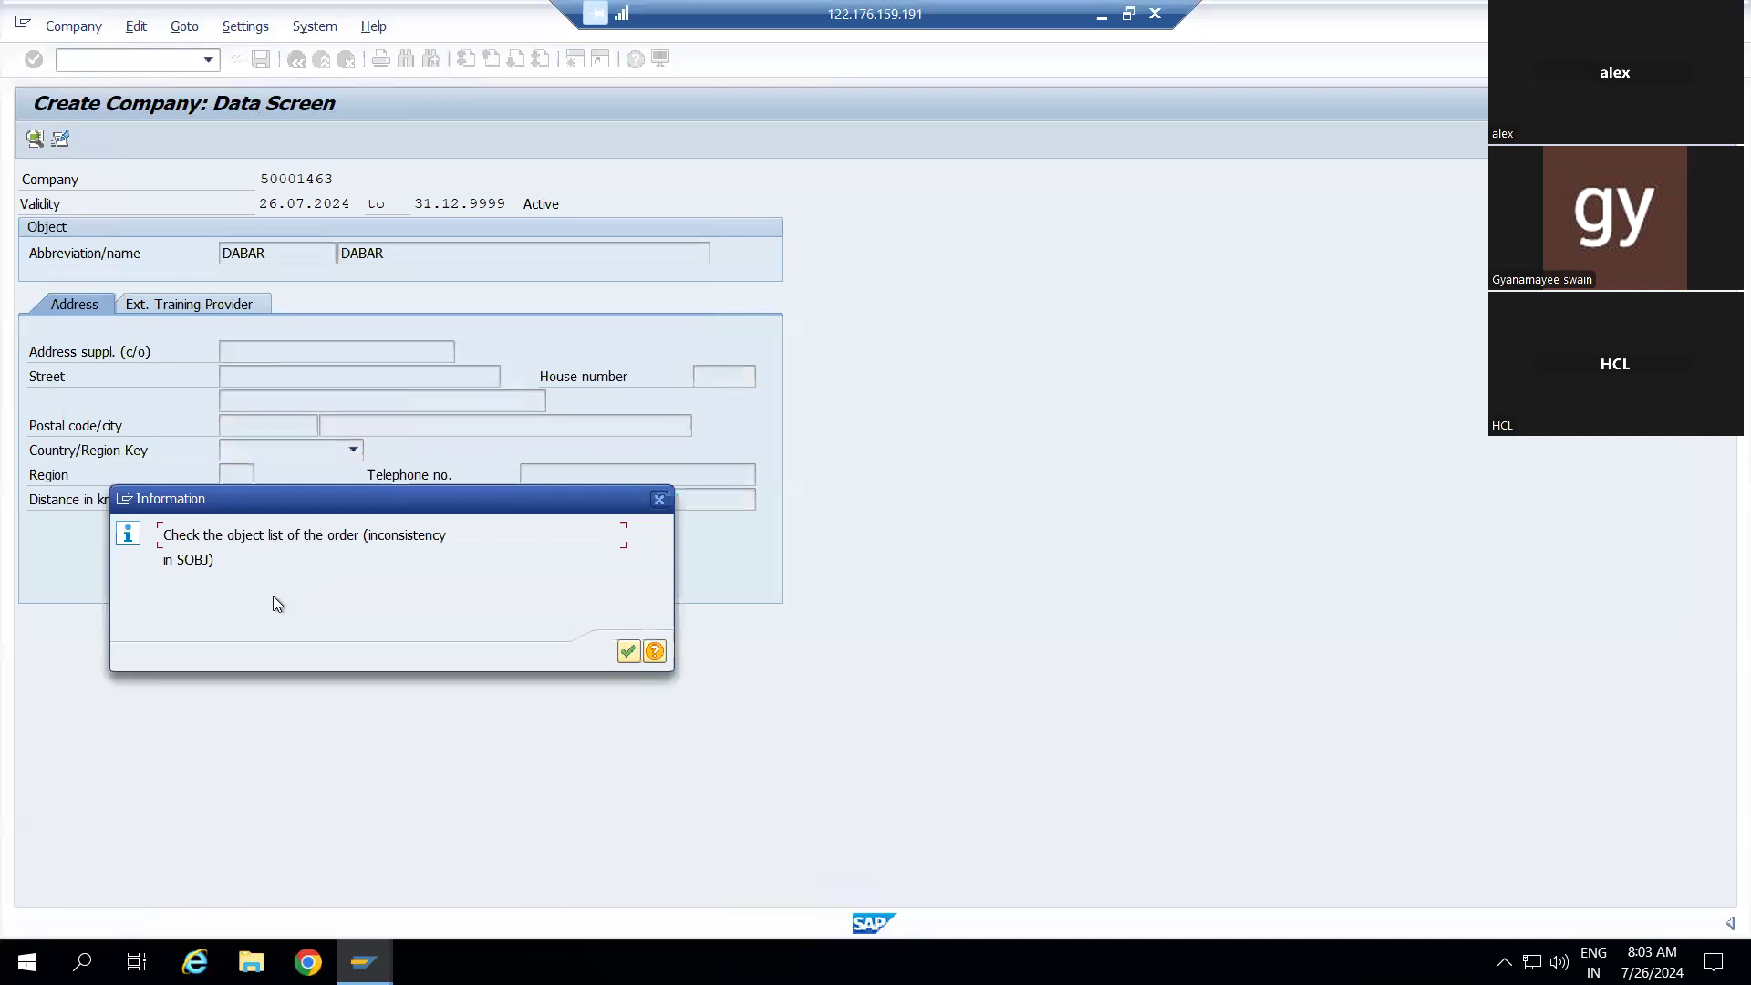
click(629, 651)
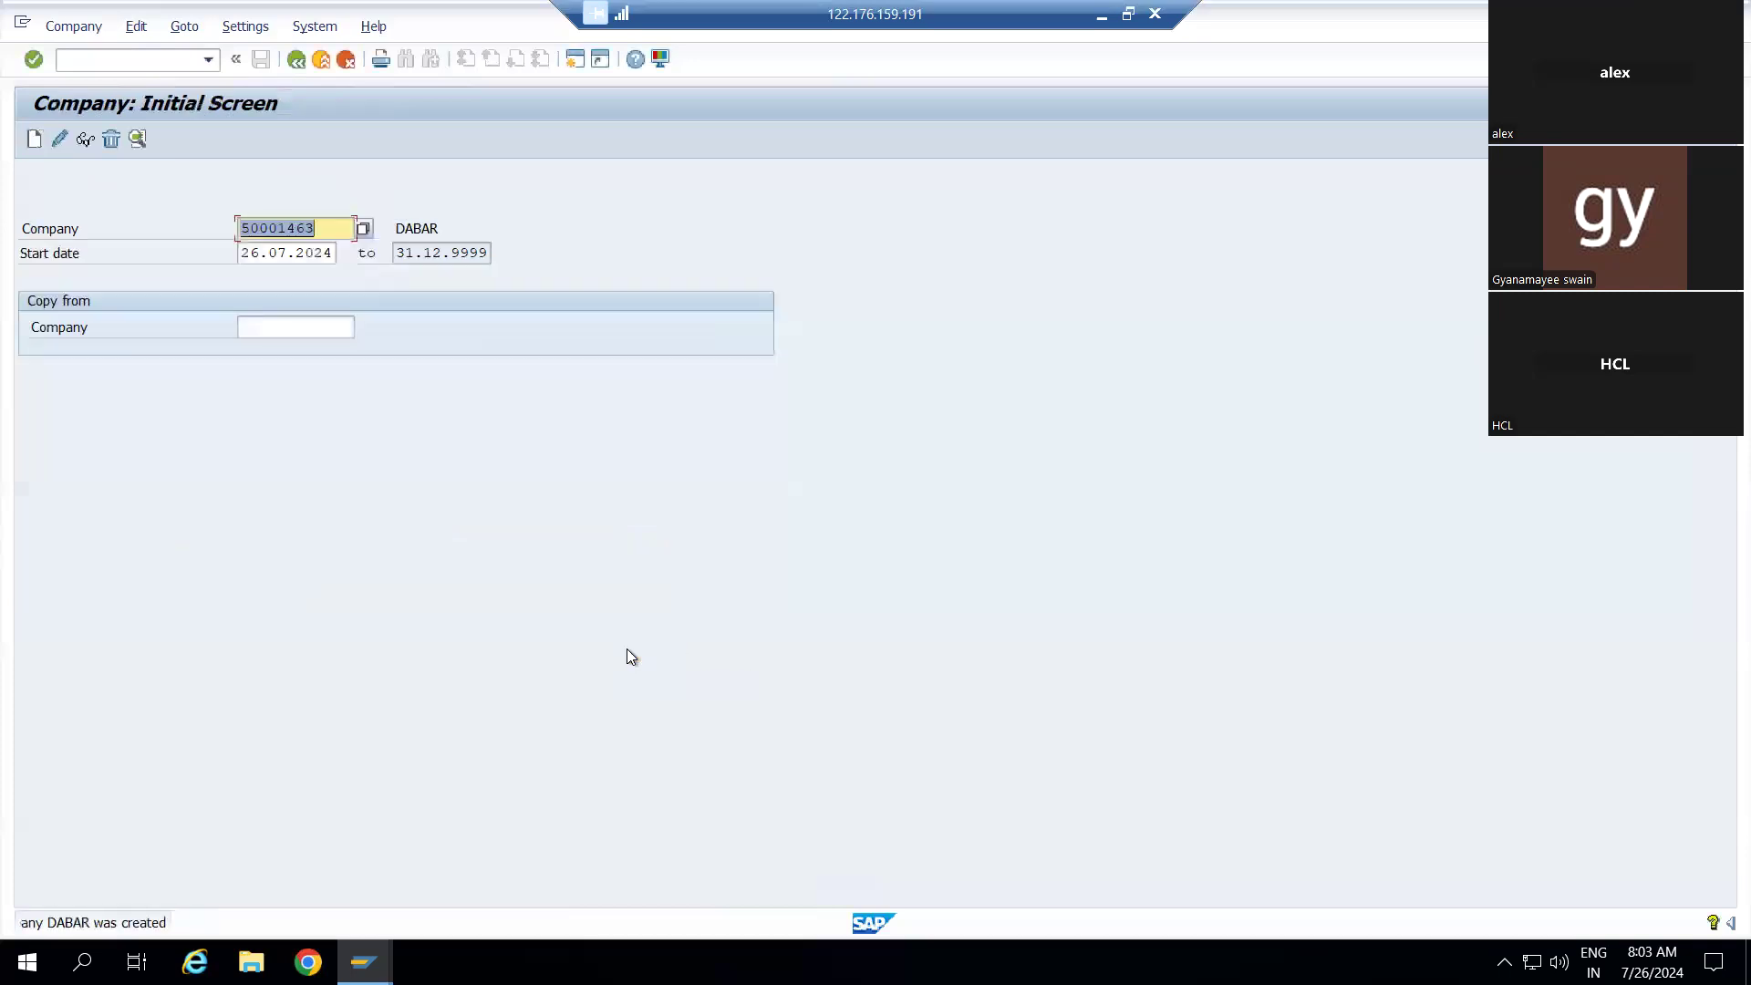
click(297, 60)
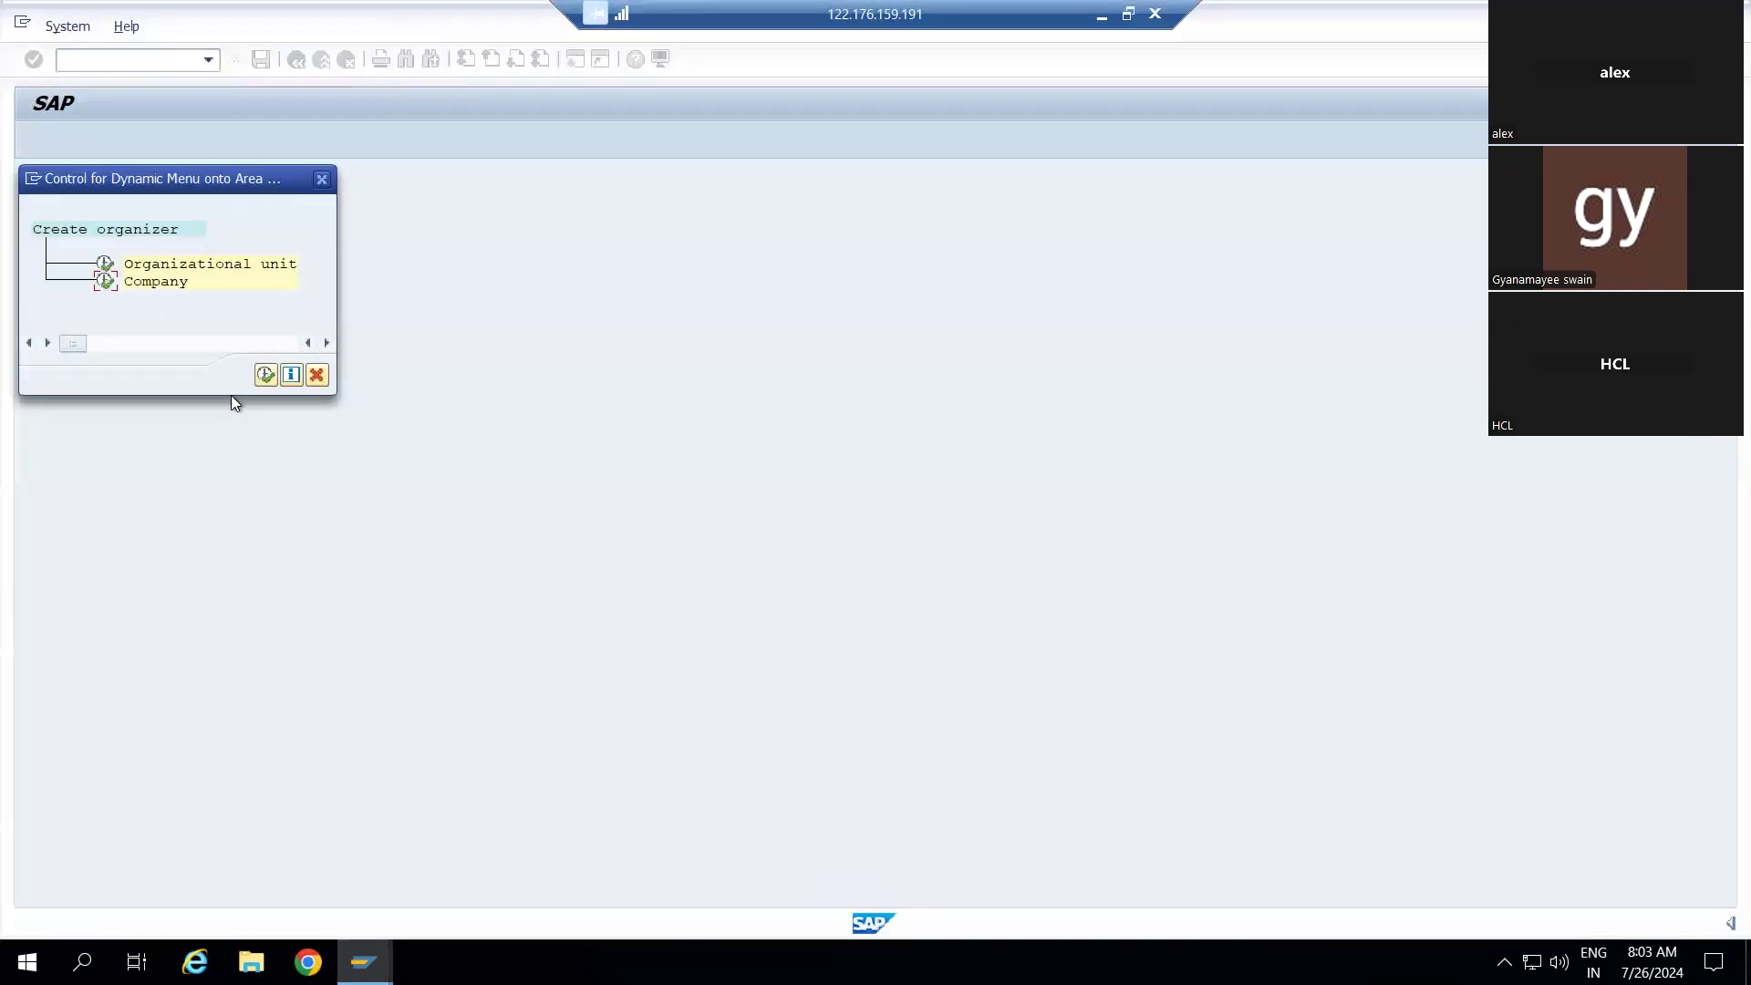
click(319, 373)
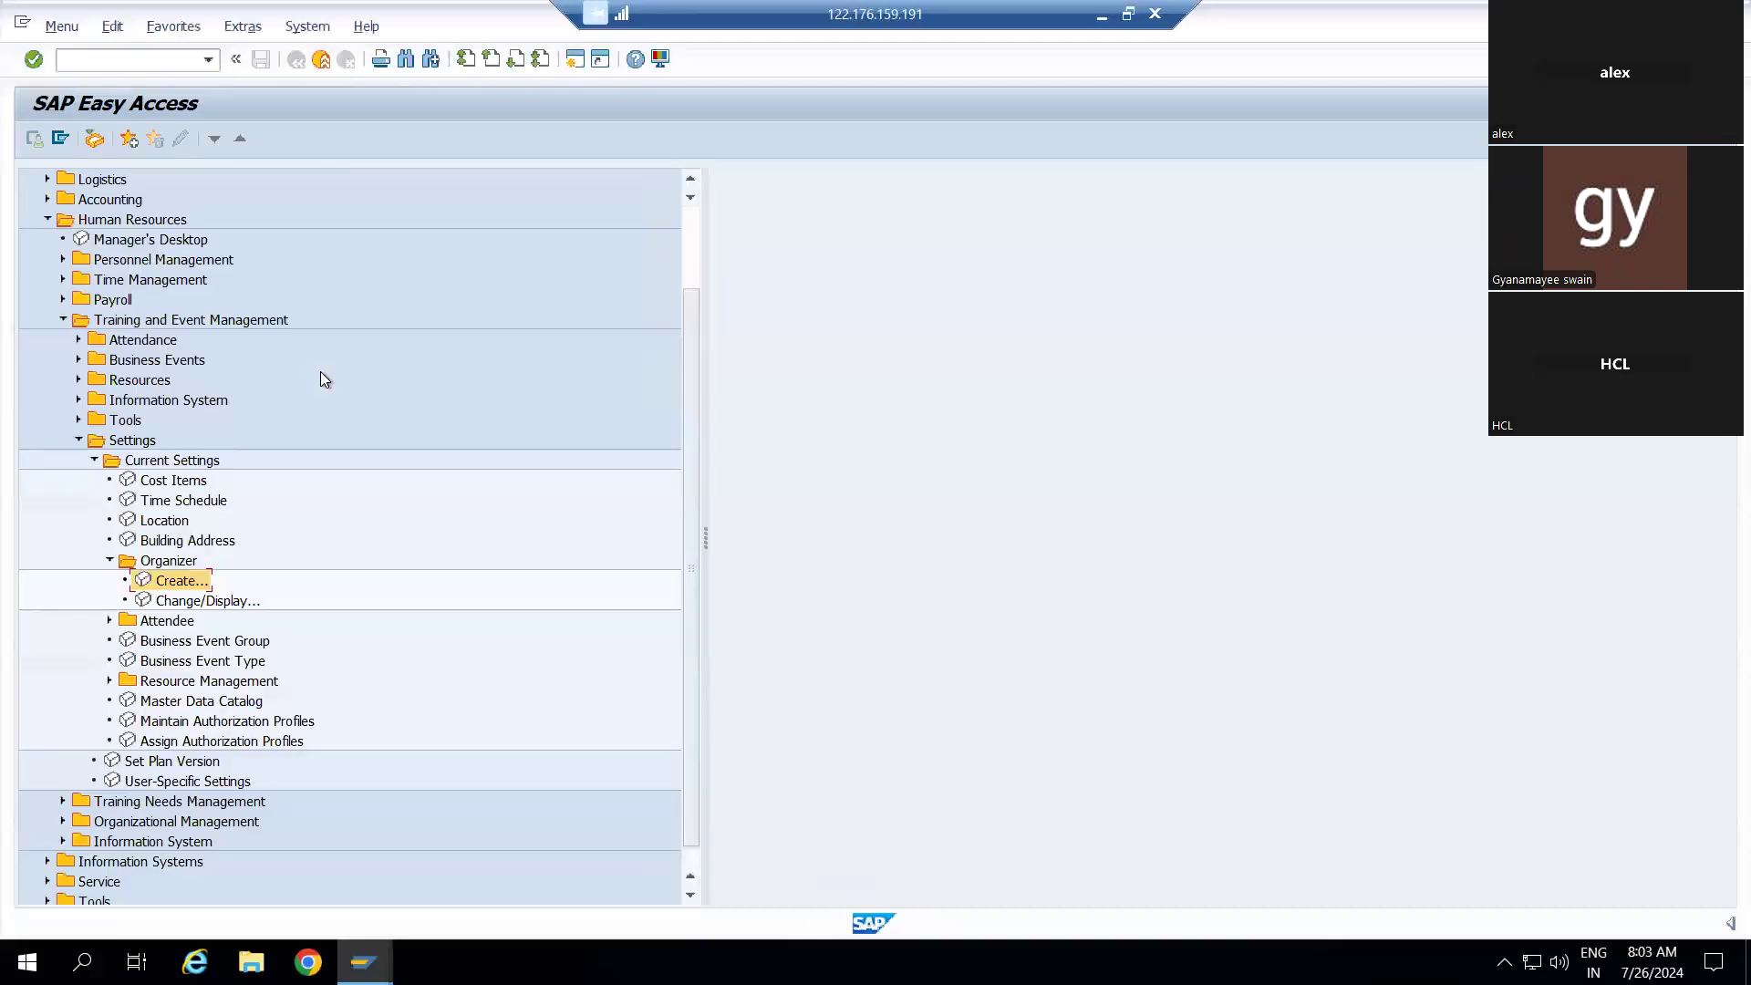
Under Settings > Current Settings > Attendee > Create..., choose External person as the attendee type
double_click(125, 625)
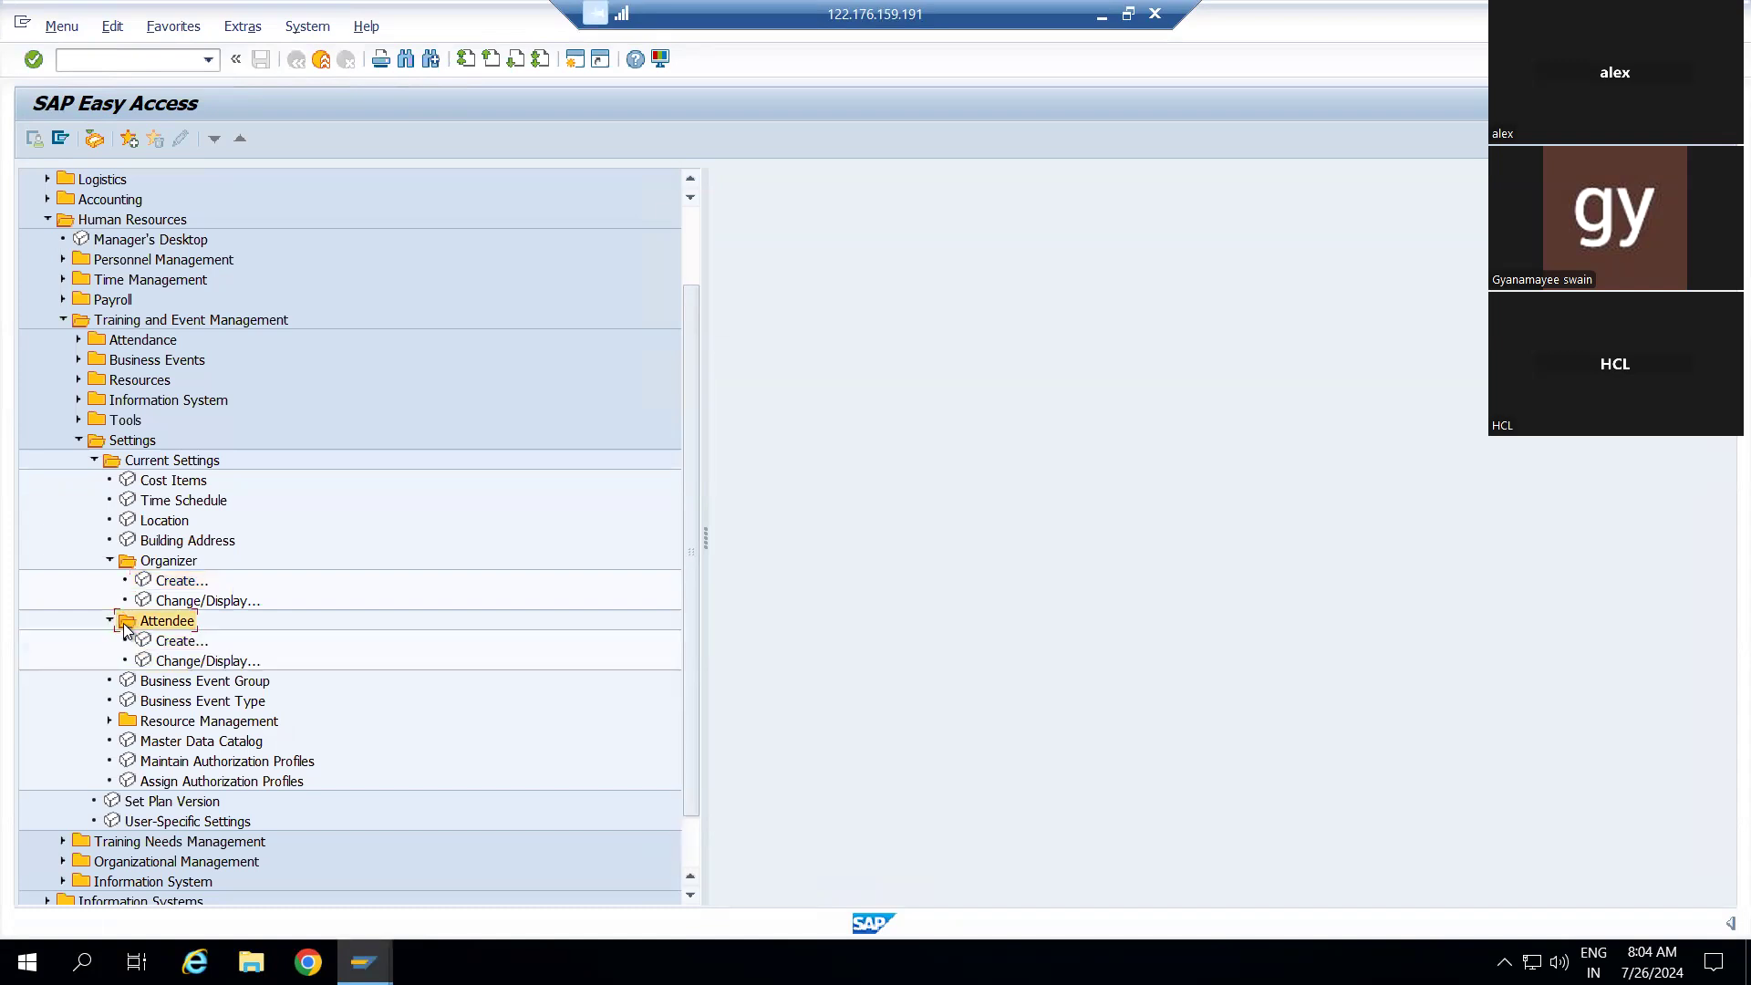
double_click(170, 644)
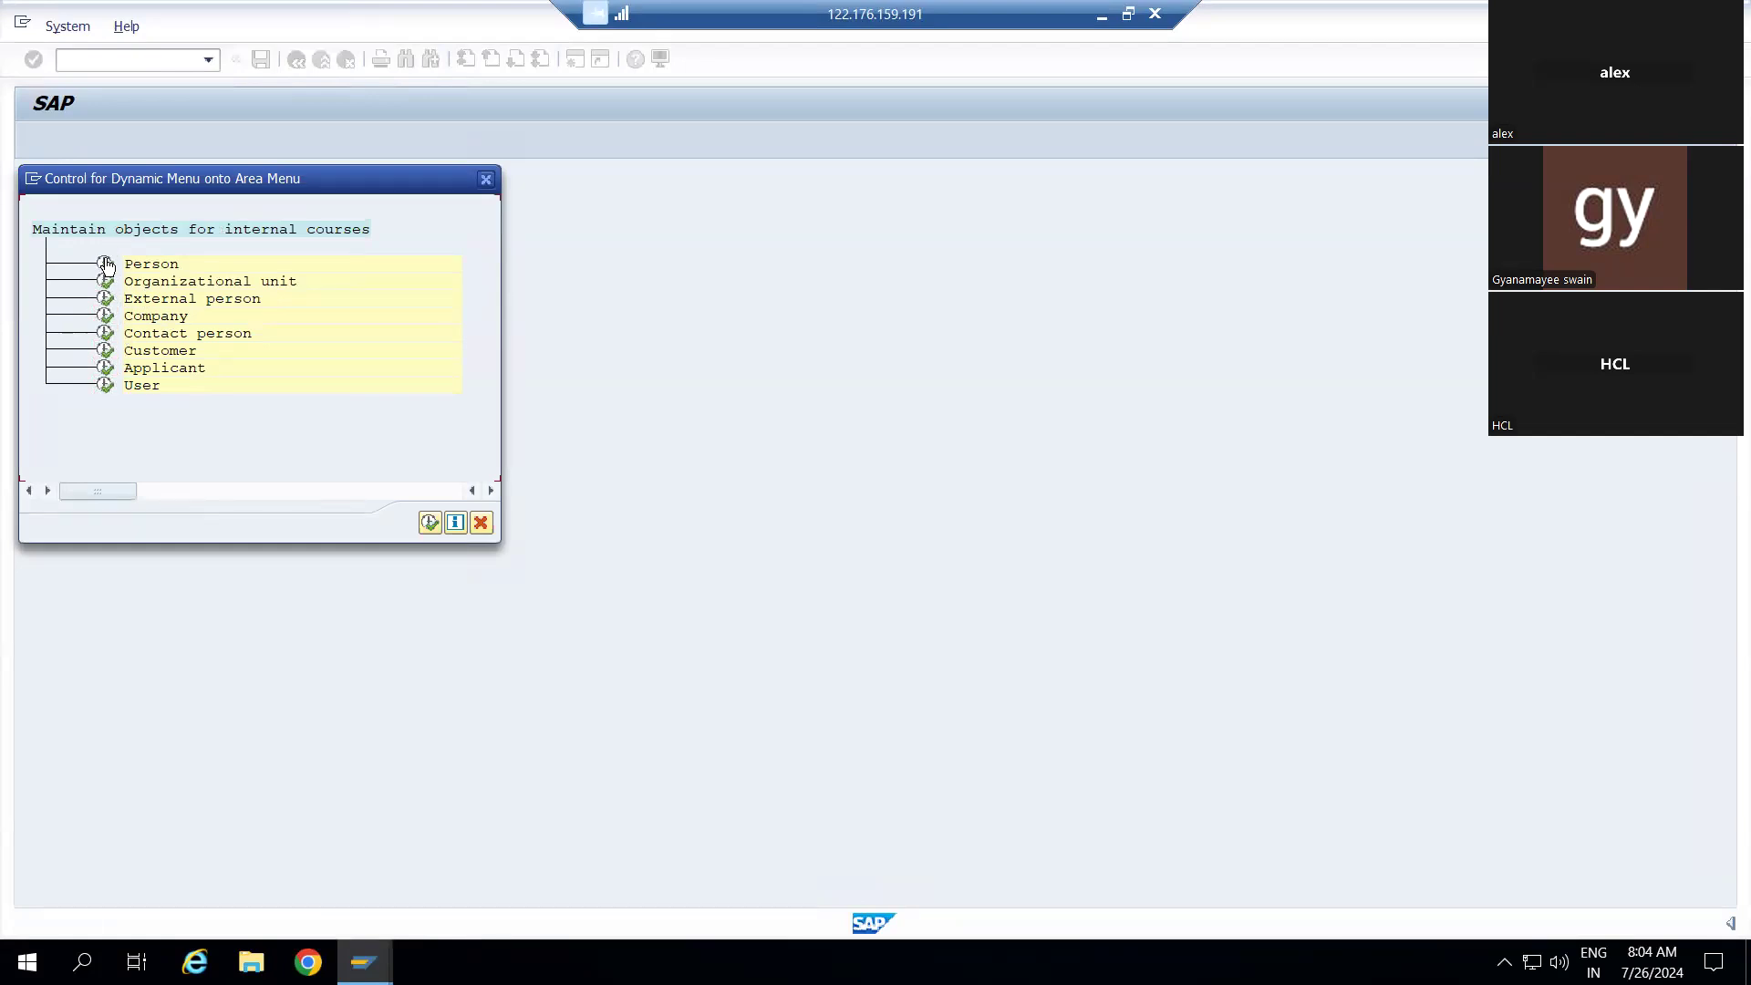
click(106, 266)
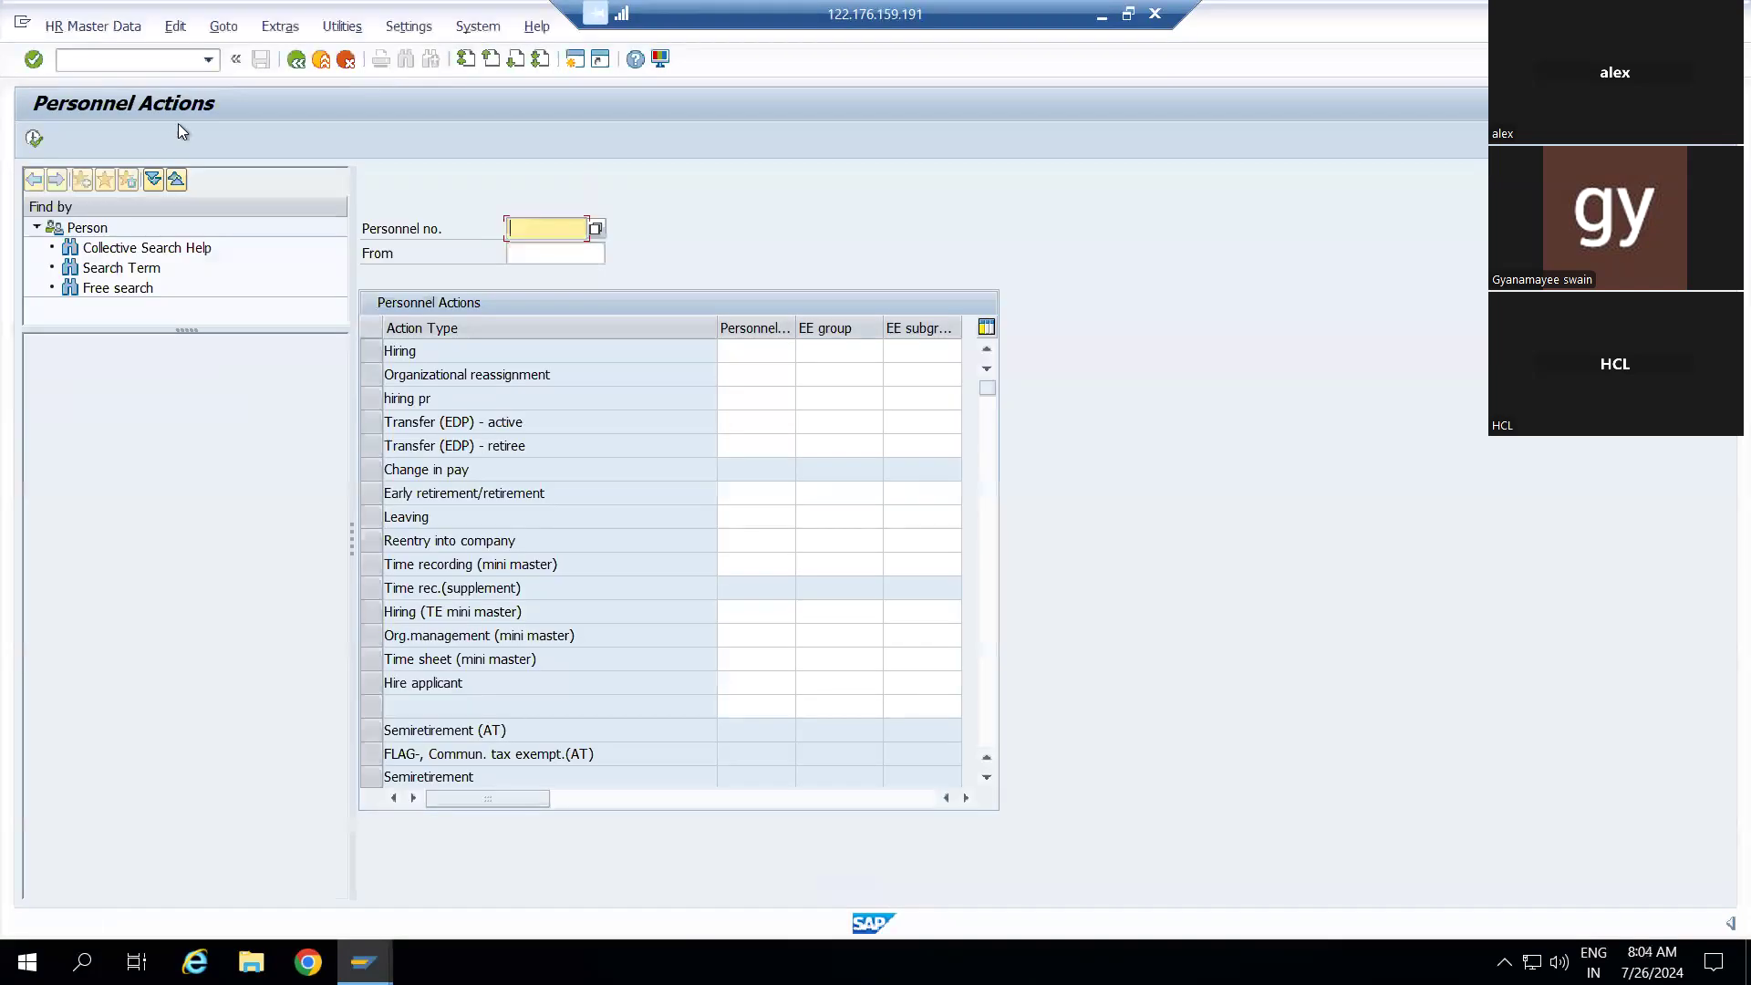
click(297, 62)
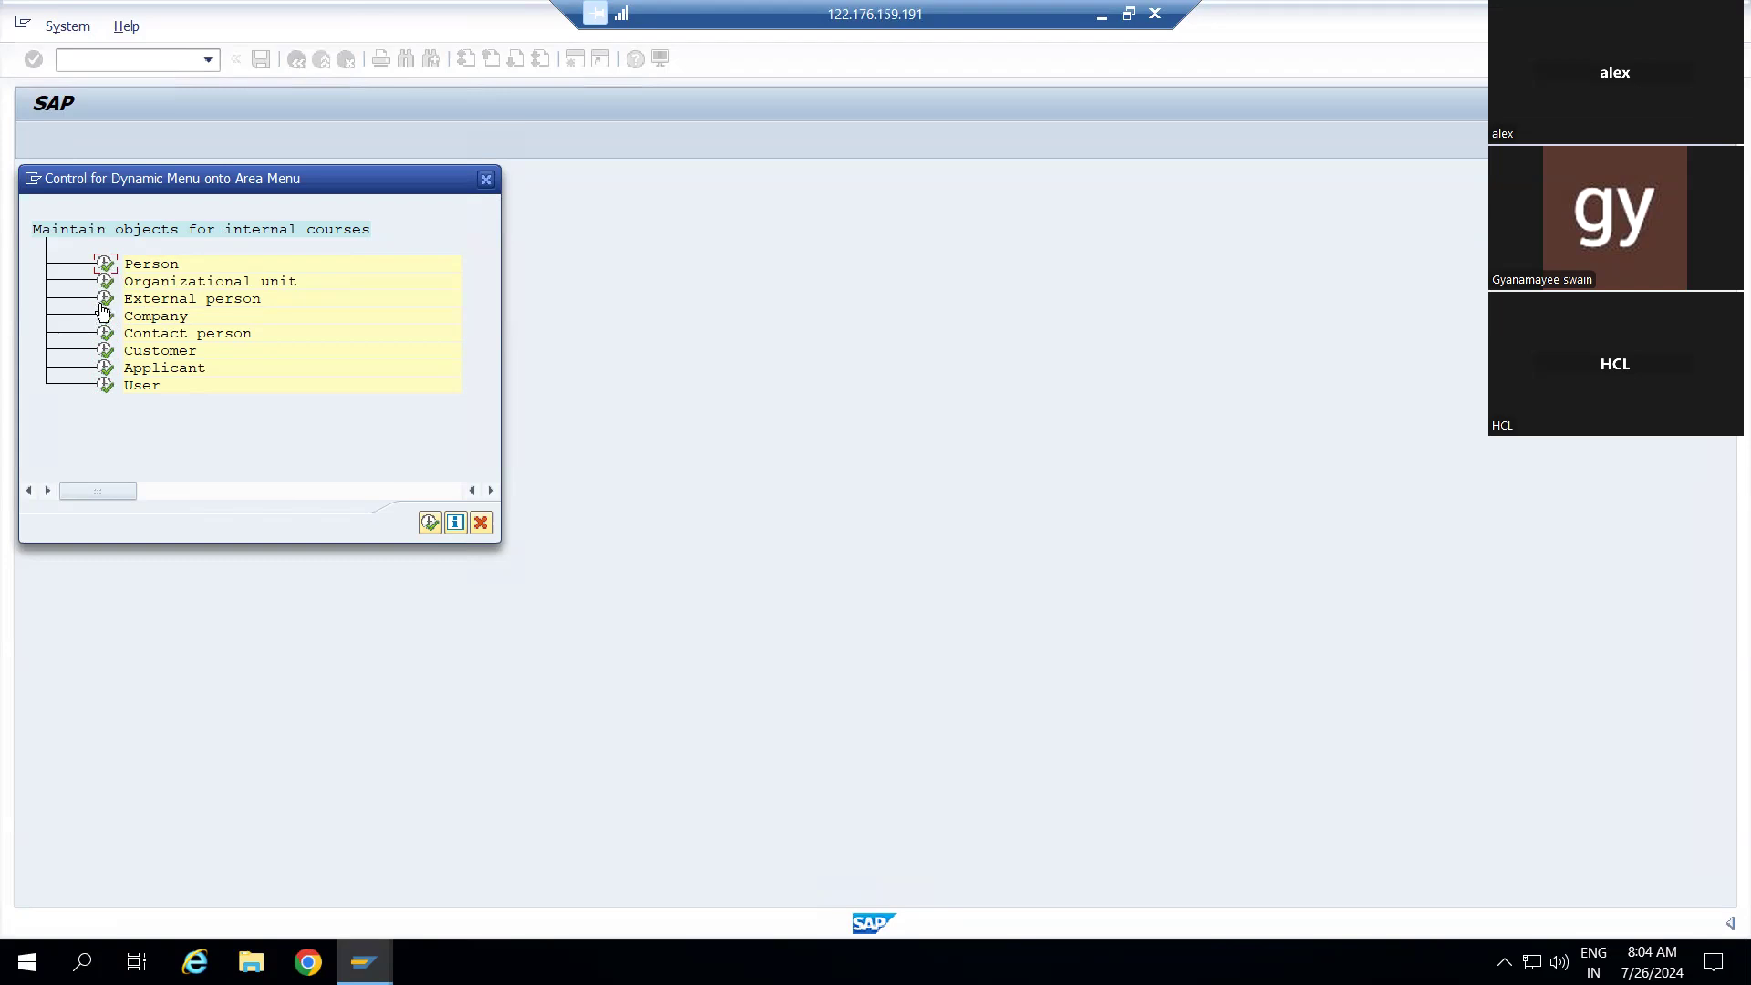
double_click(108, 299)
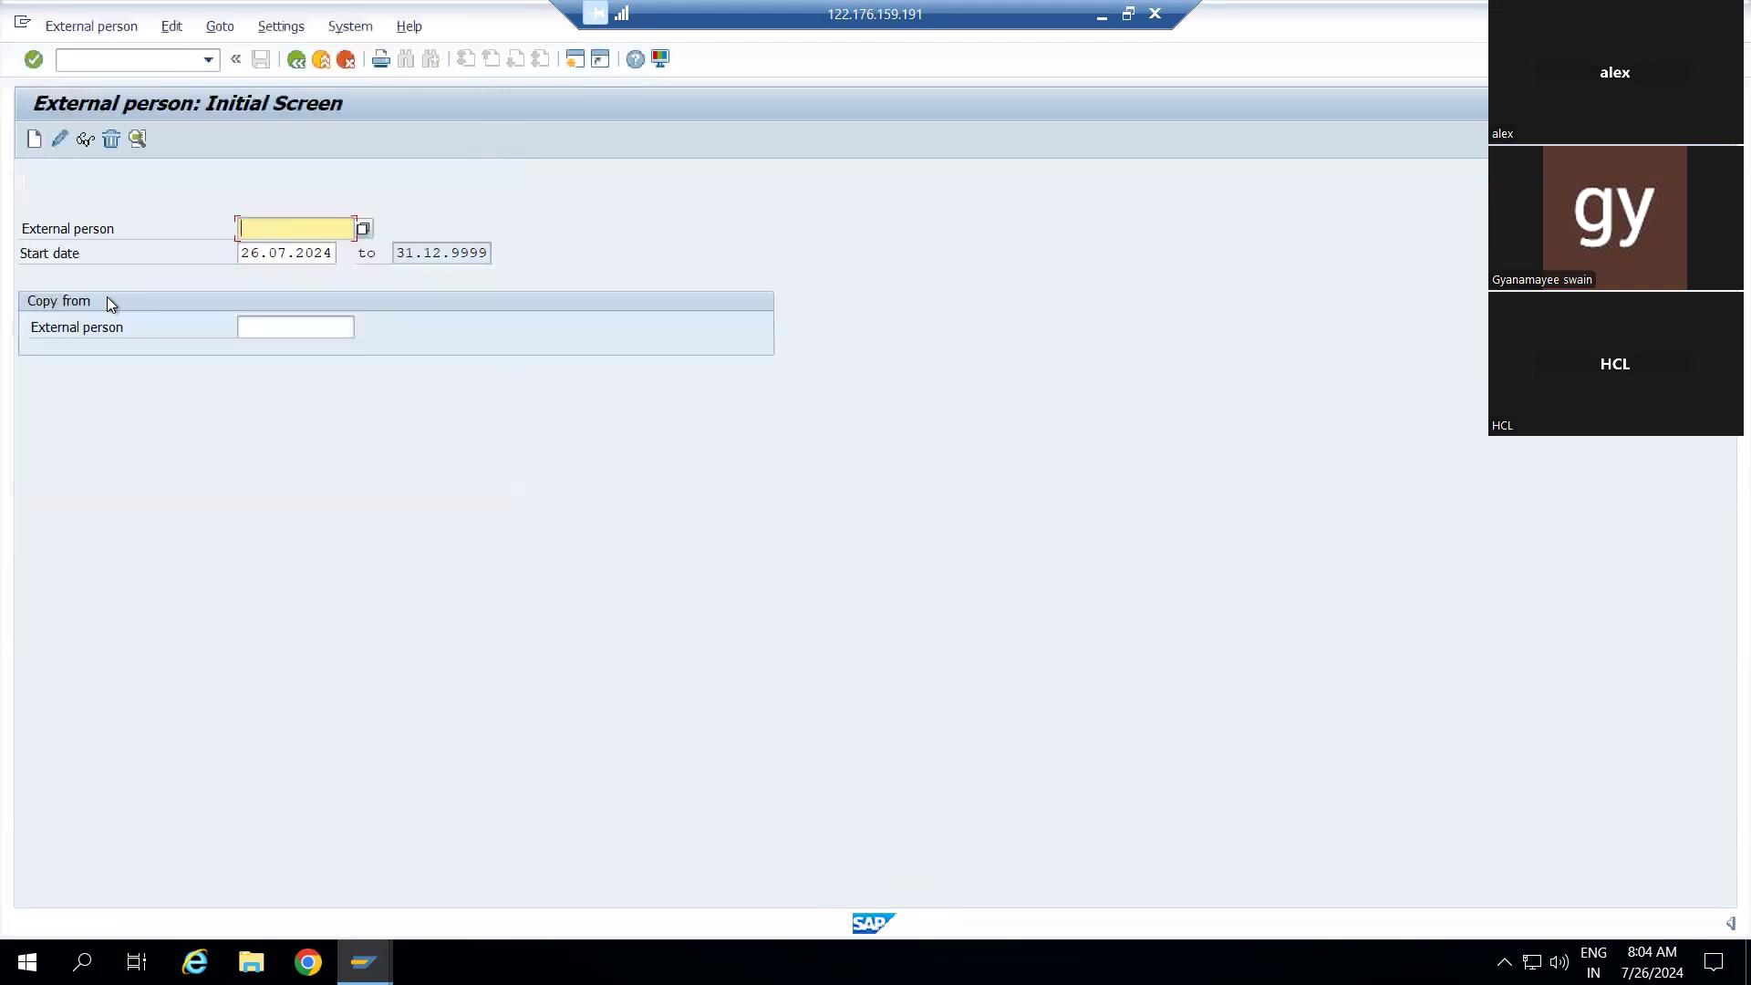
Create external person record 50001464 and enter the person's first and last names
click(39, 137)
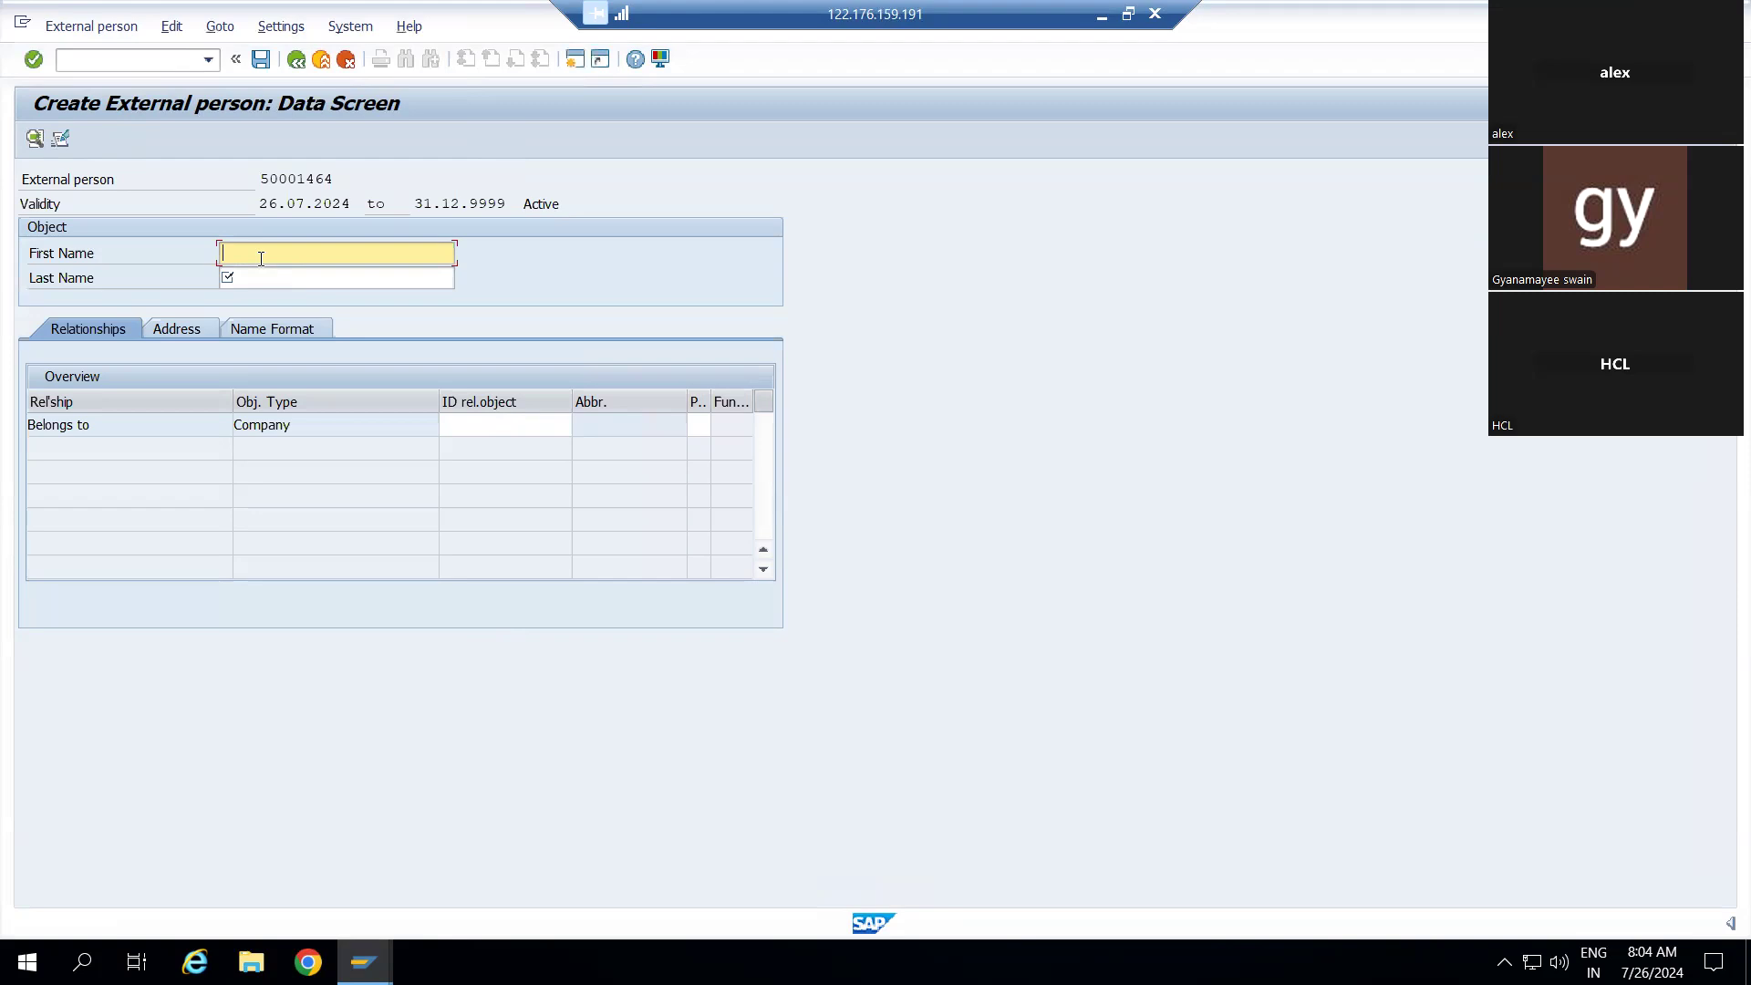
click(263, 284)
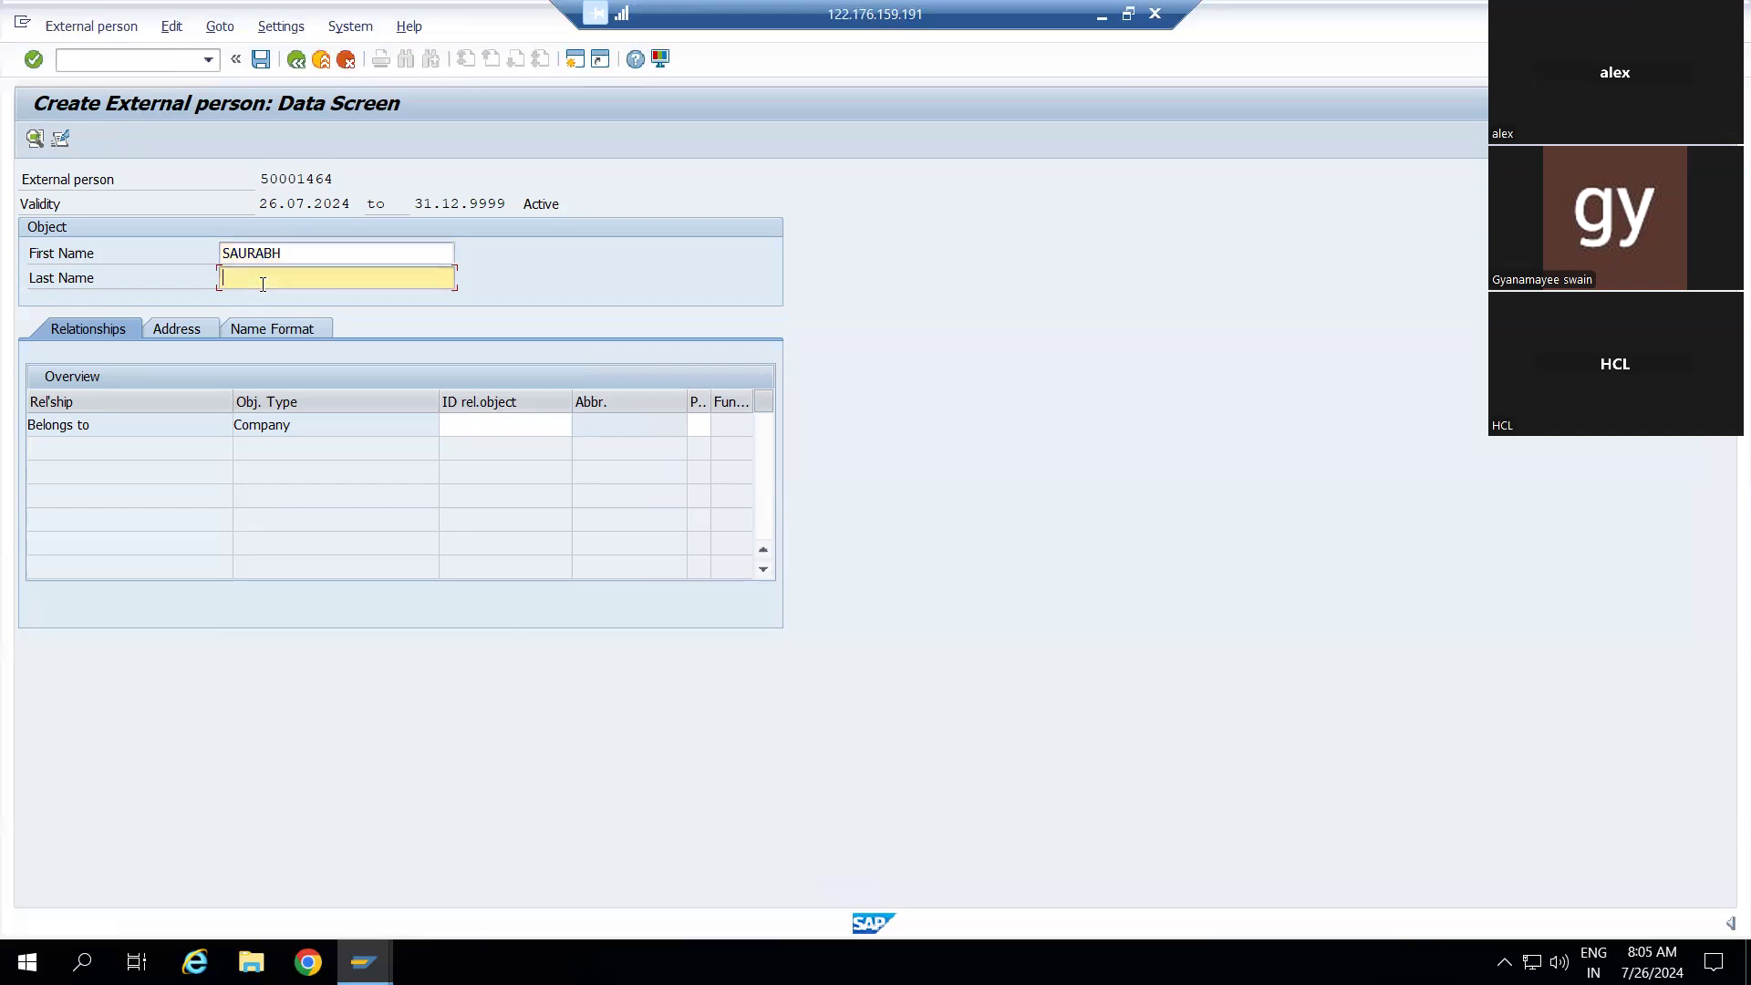
click(468, 431)
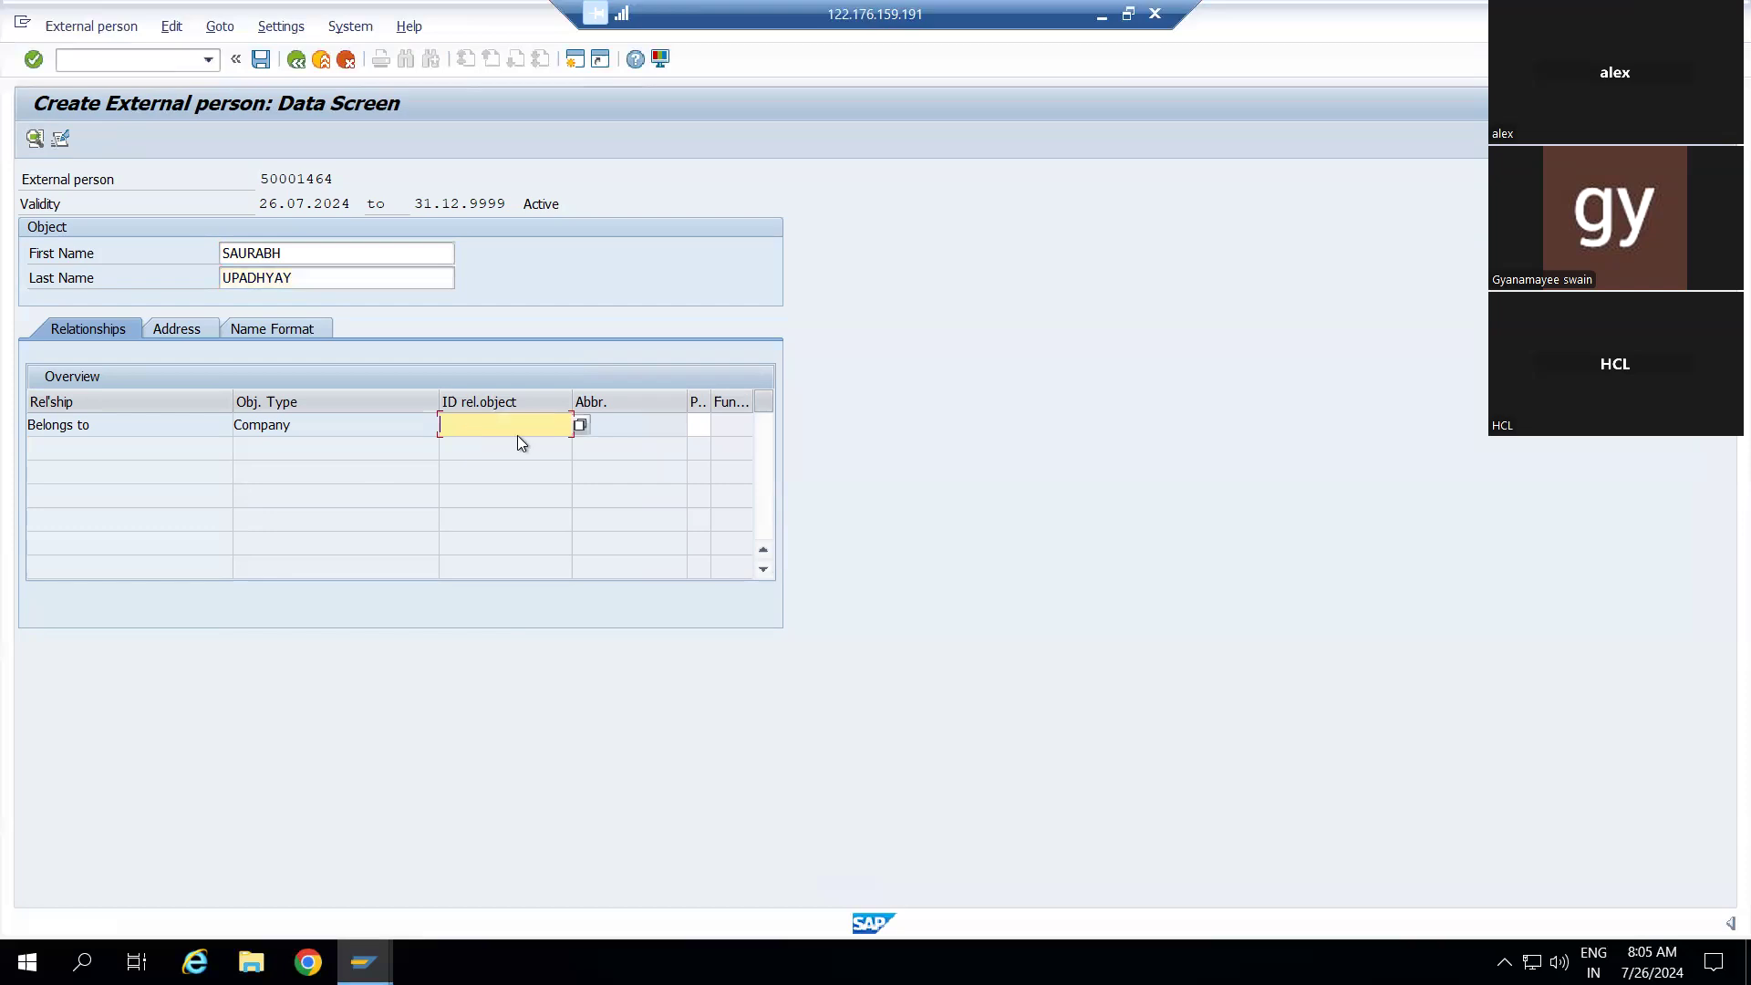
Set the Belongs to relationship to company DABAR using the ID search
click(580, 427)
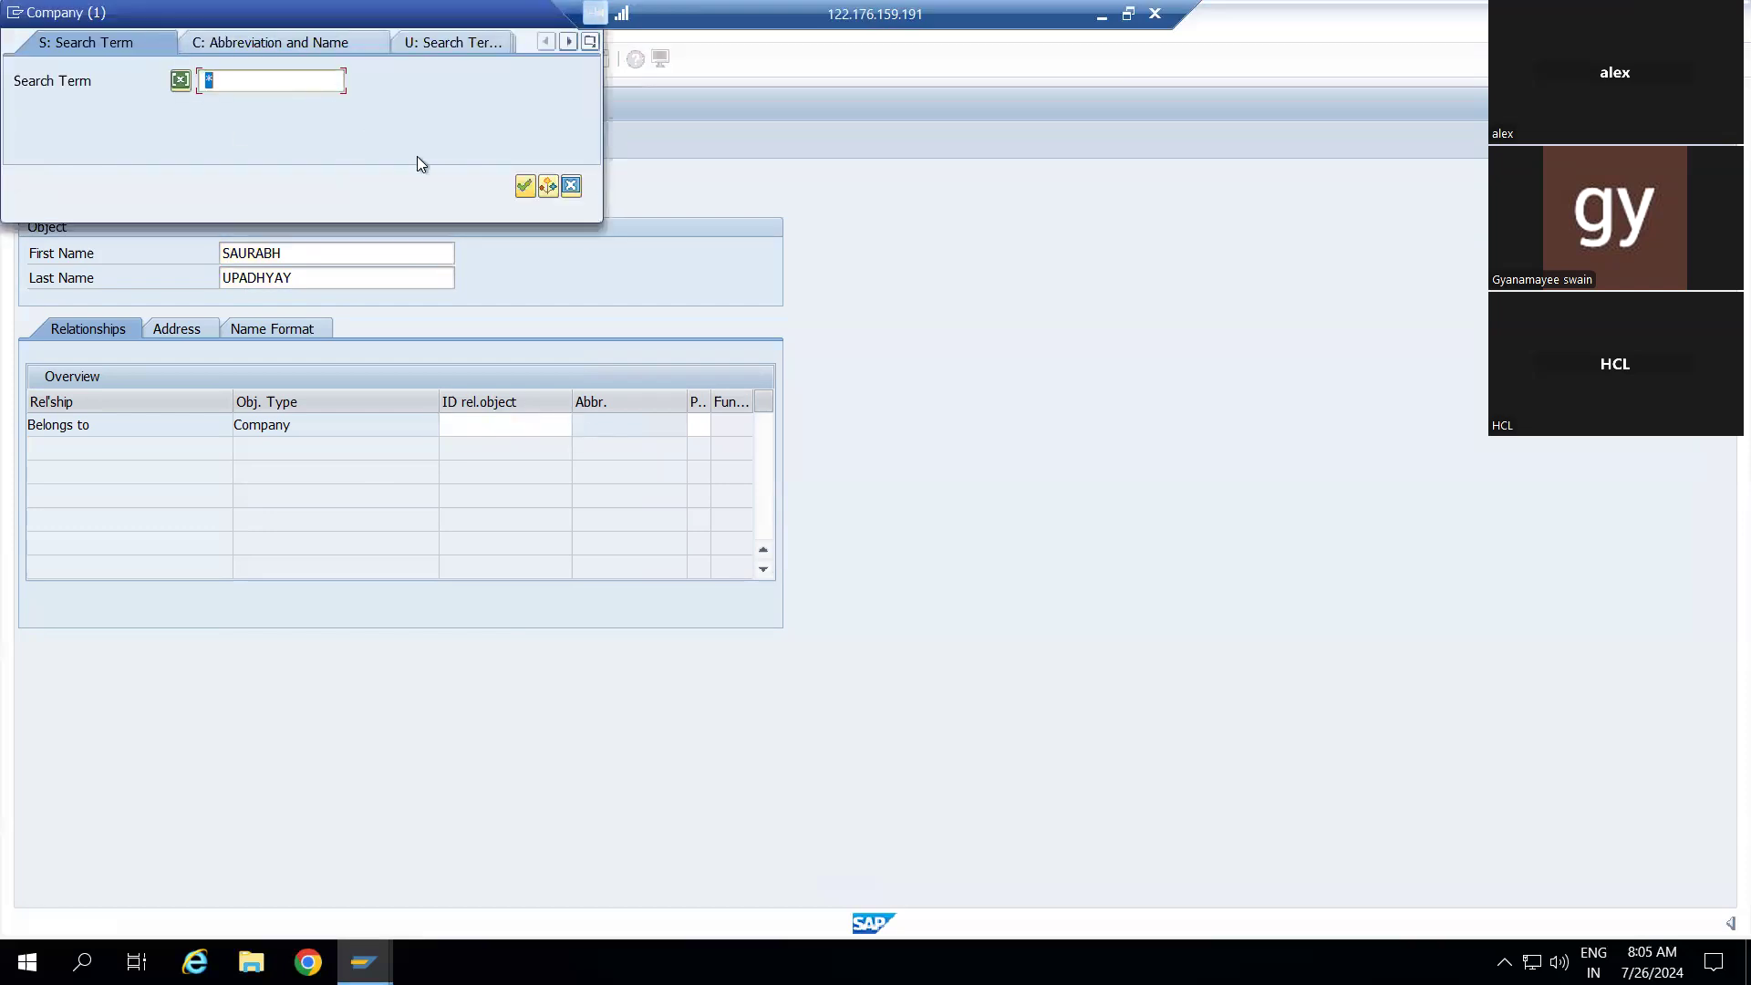
click(525, 186)
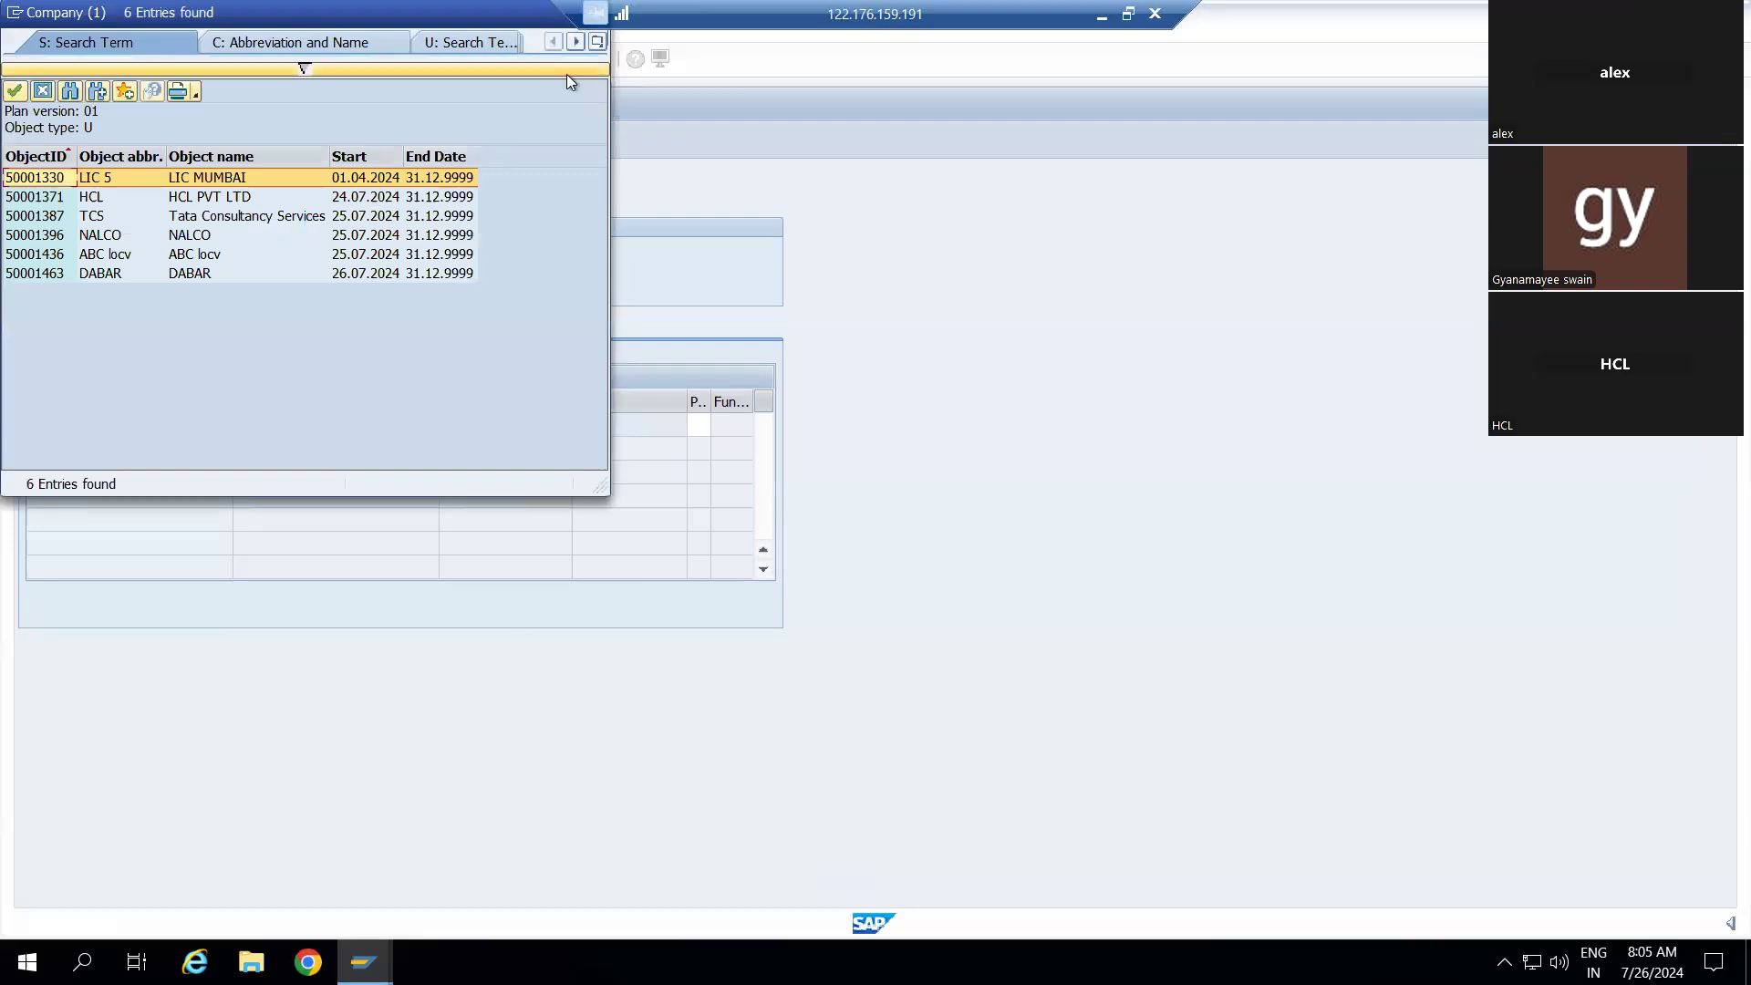
click(35, 272)
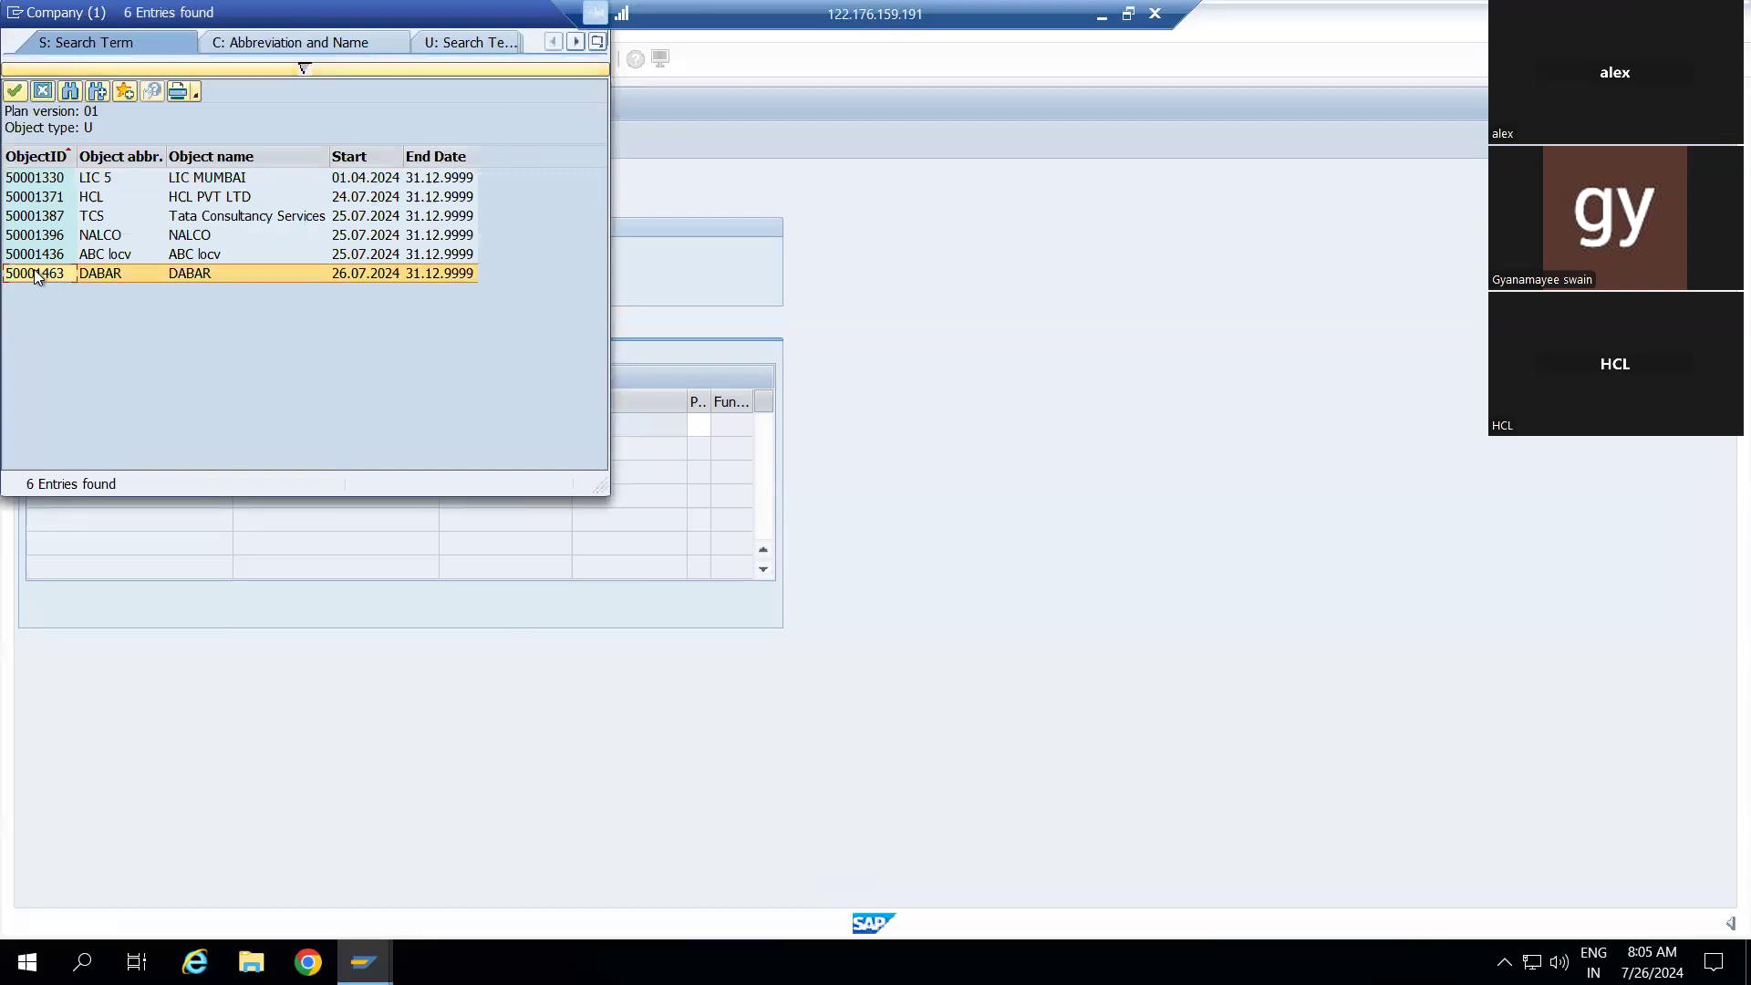
double_click(34, 273)
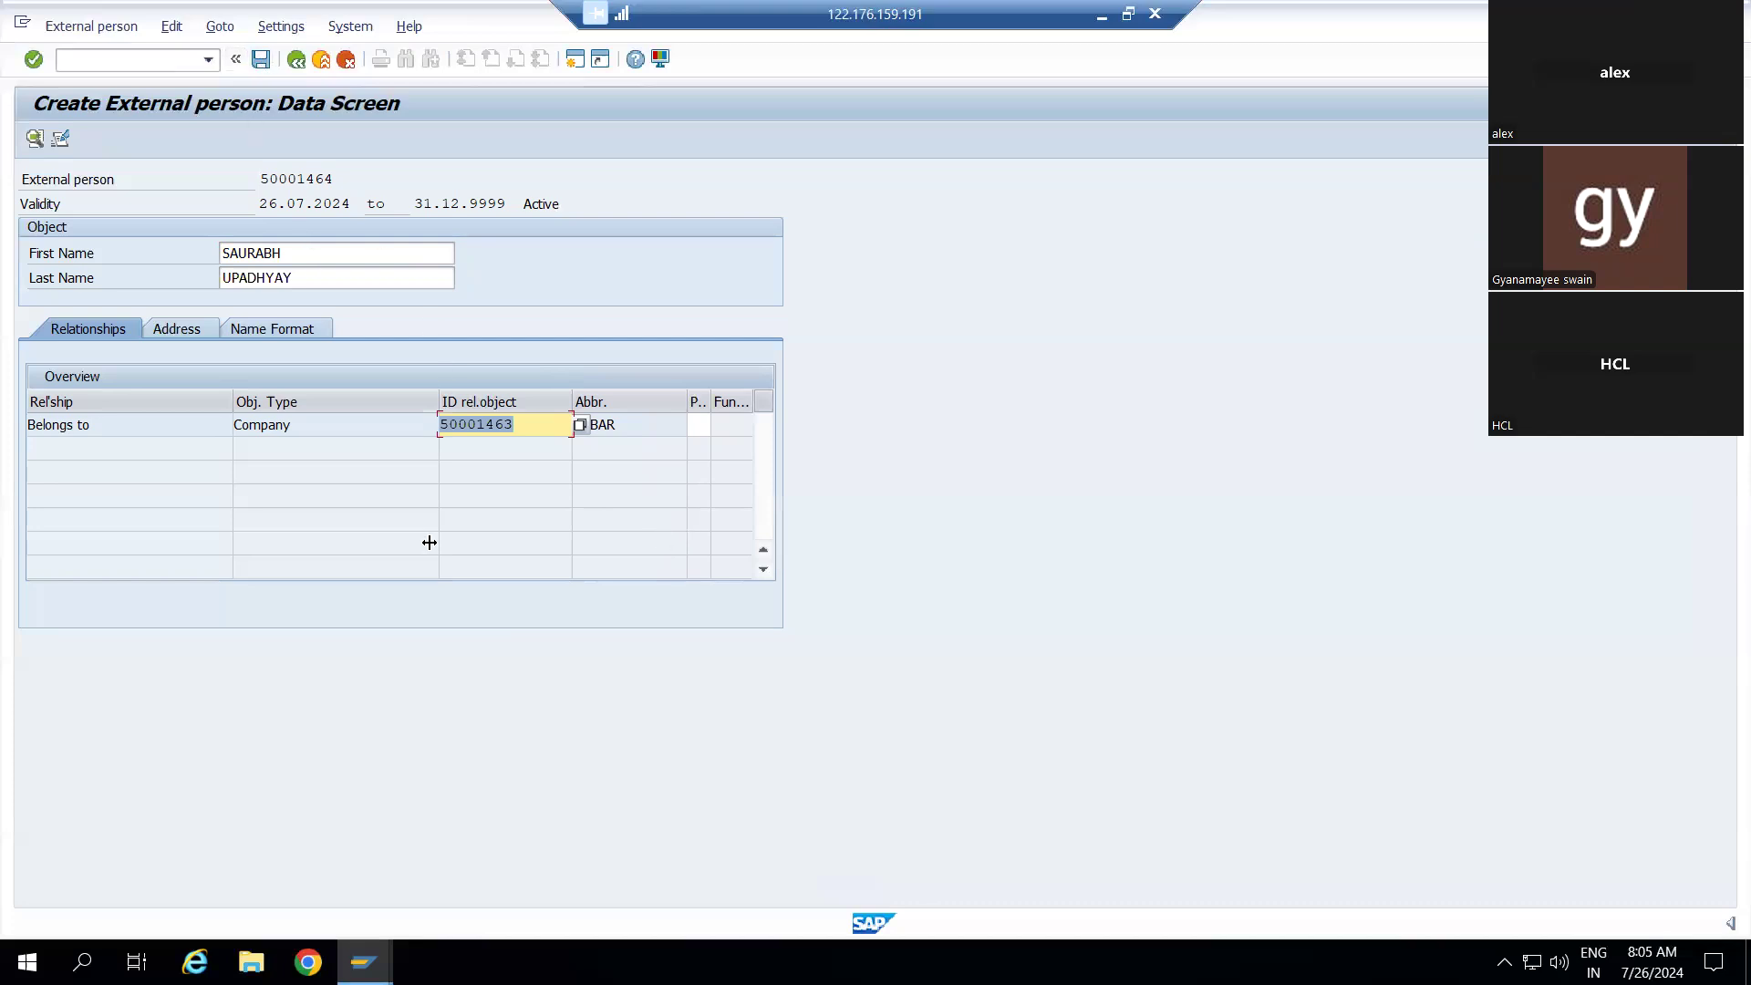
click(306, 287)
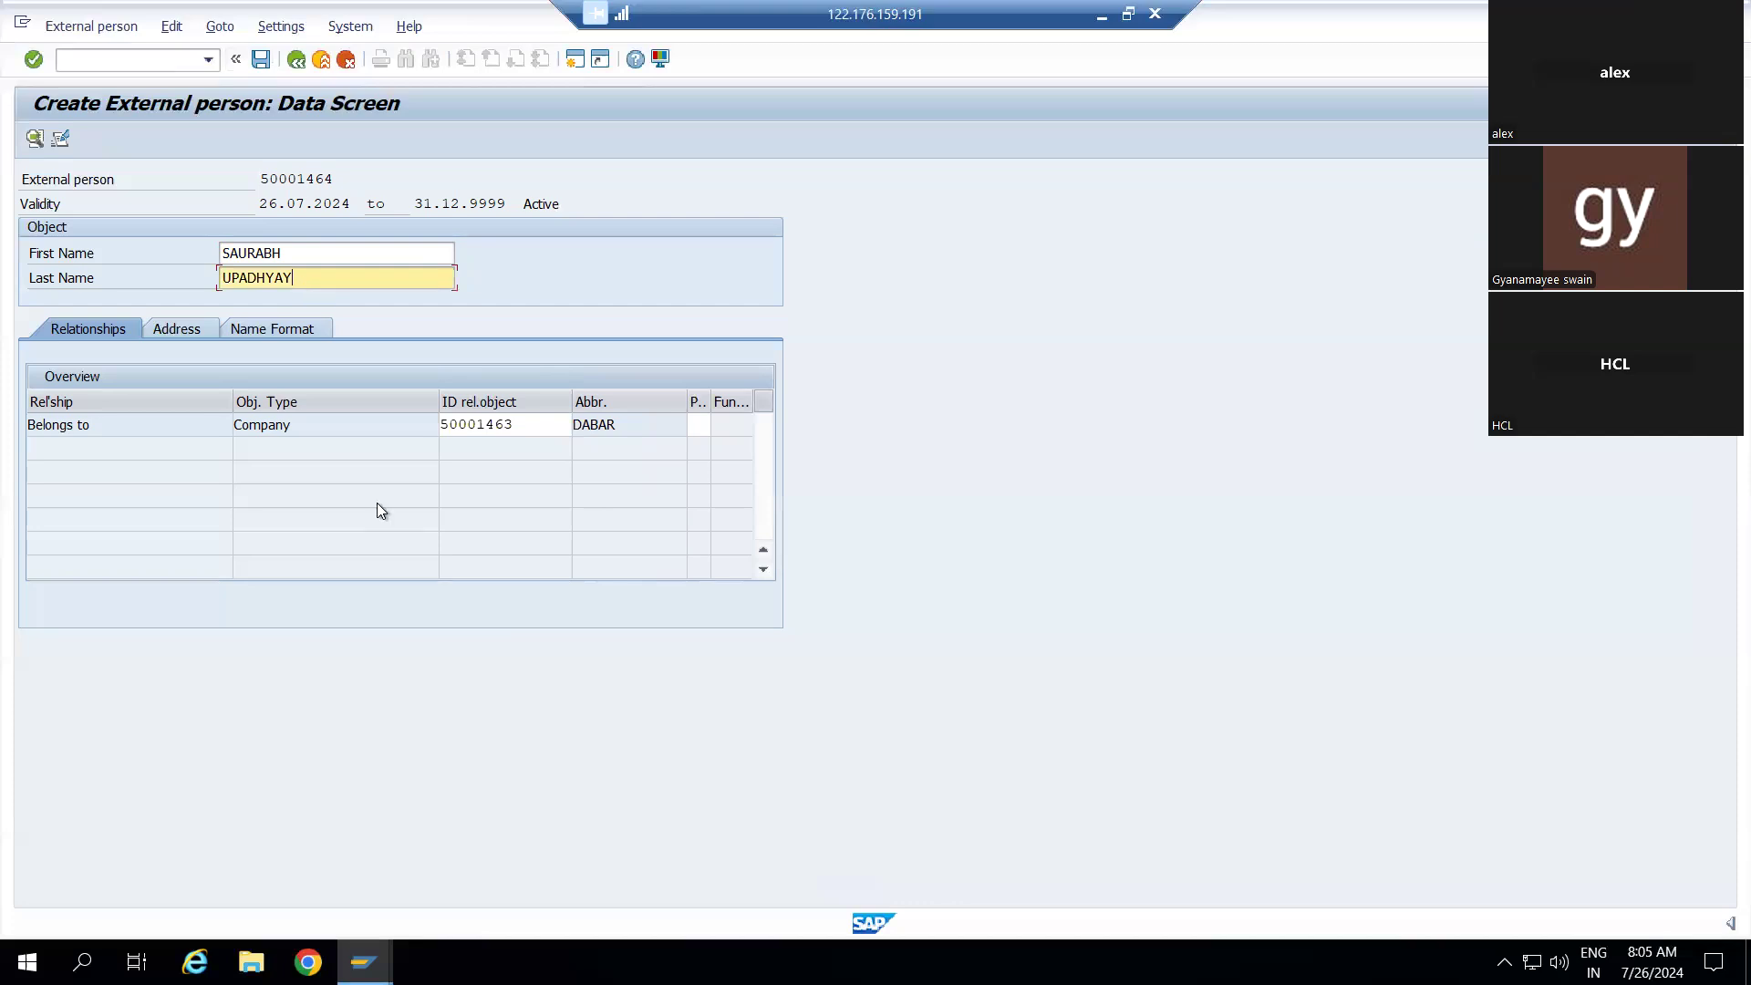
Save external person 50001464 under the customizing request and return to the attendee type list
click(261, 60)
click(425, 356)
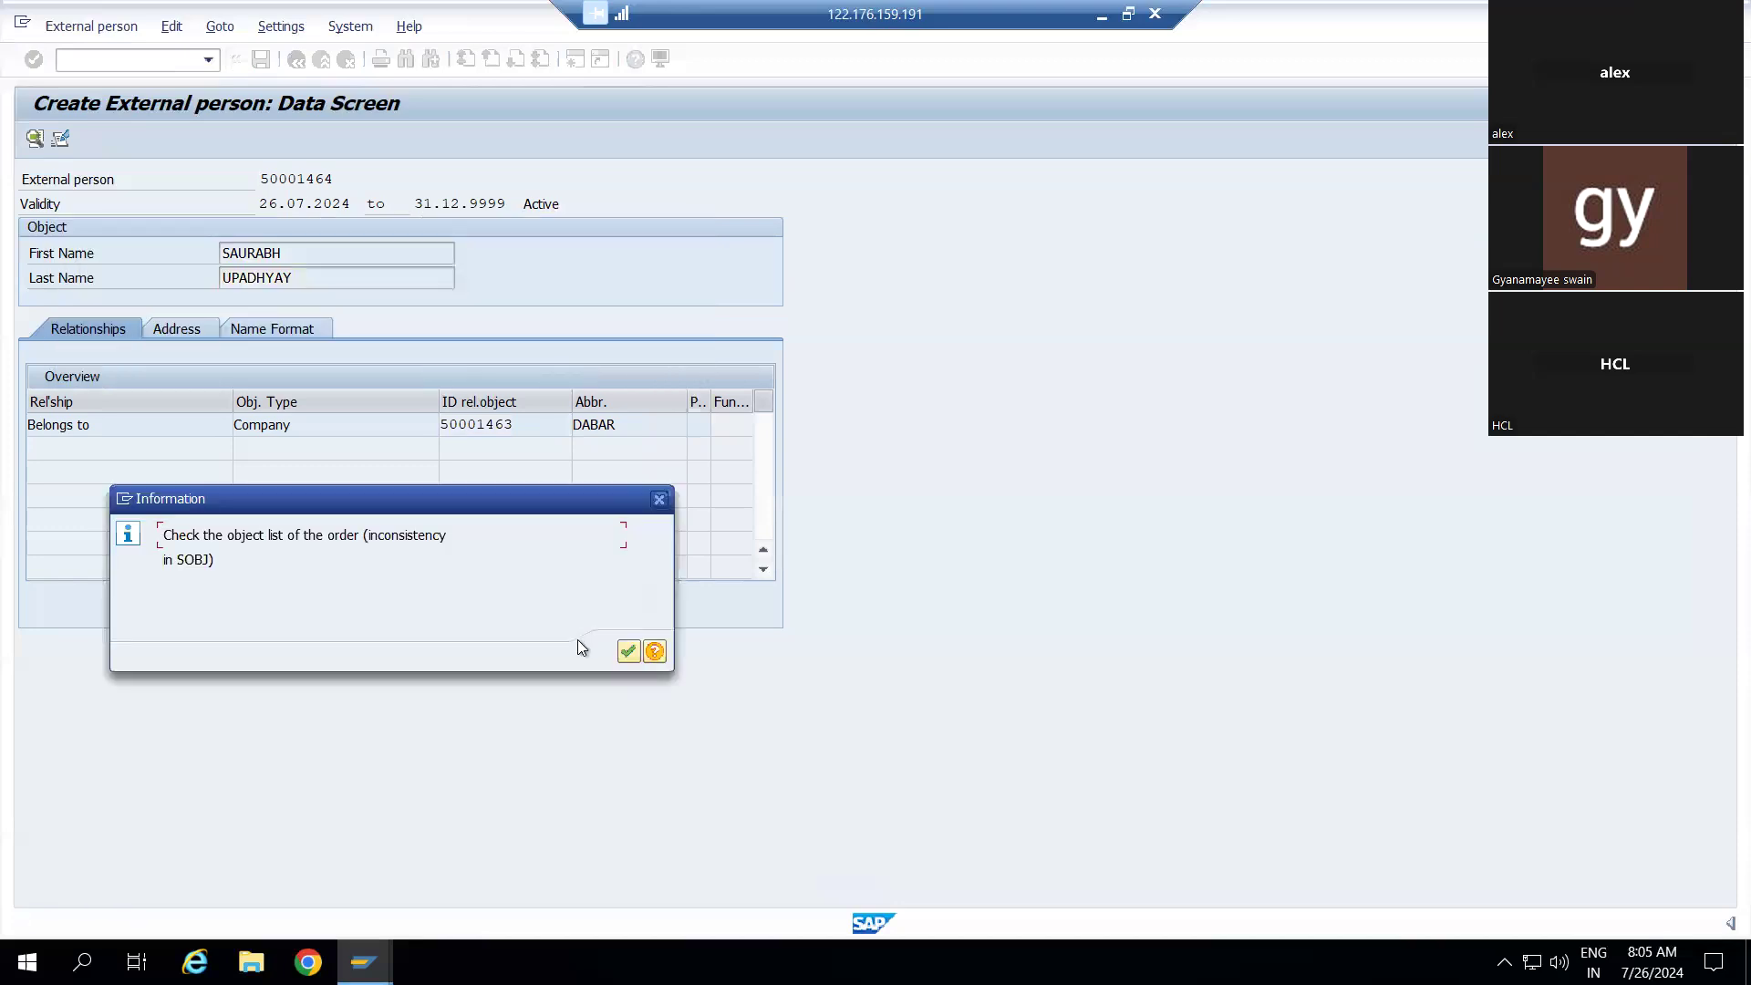
click(627, 651)
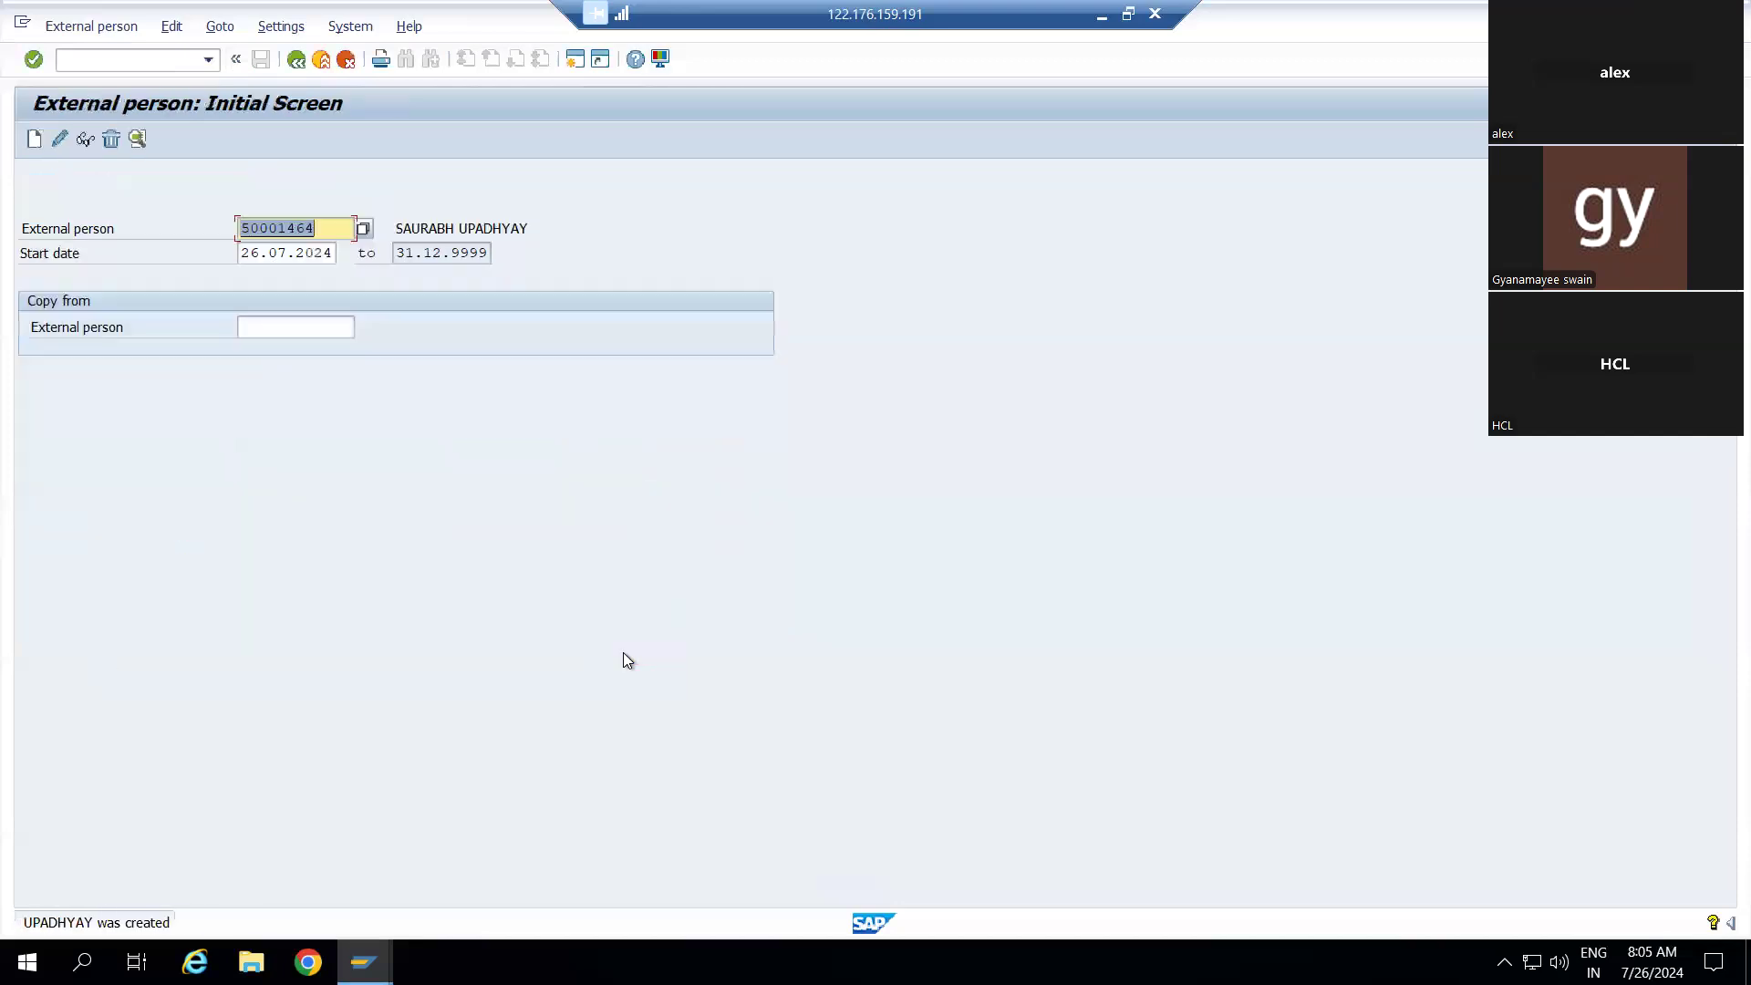
click(297, 62)
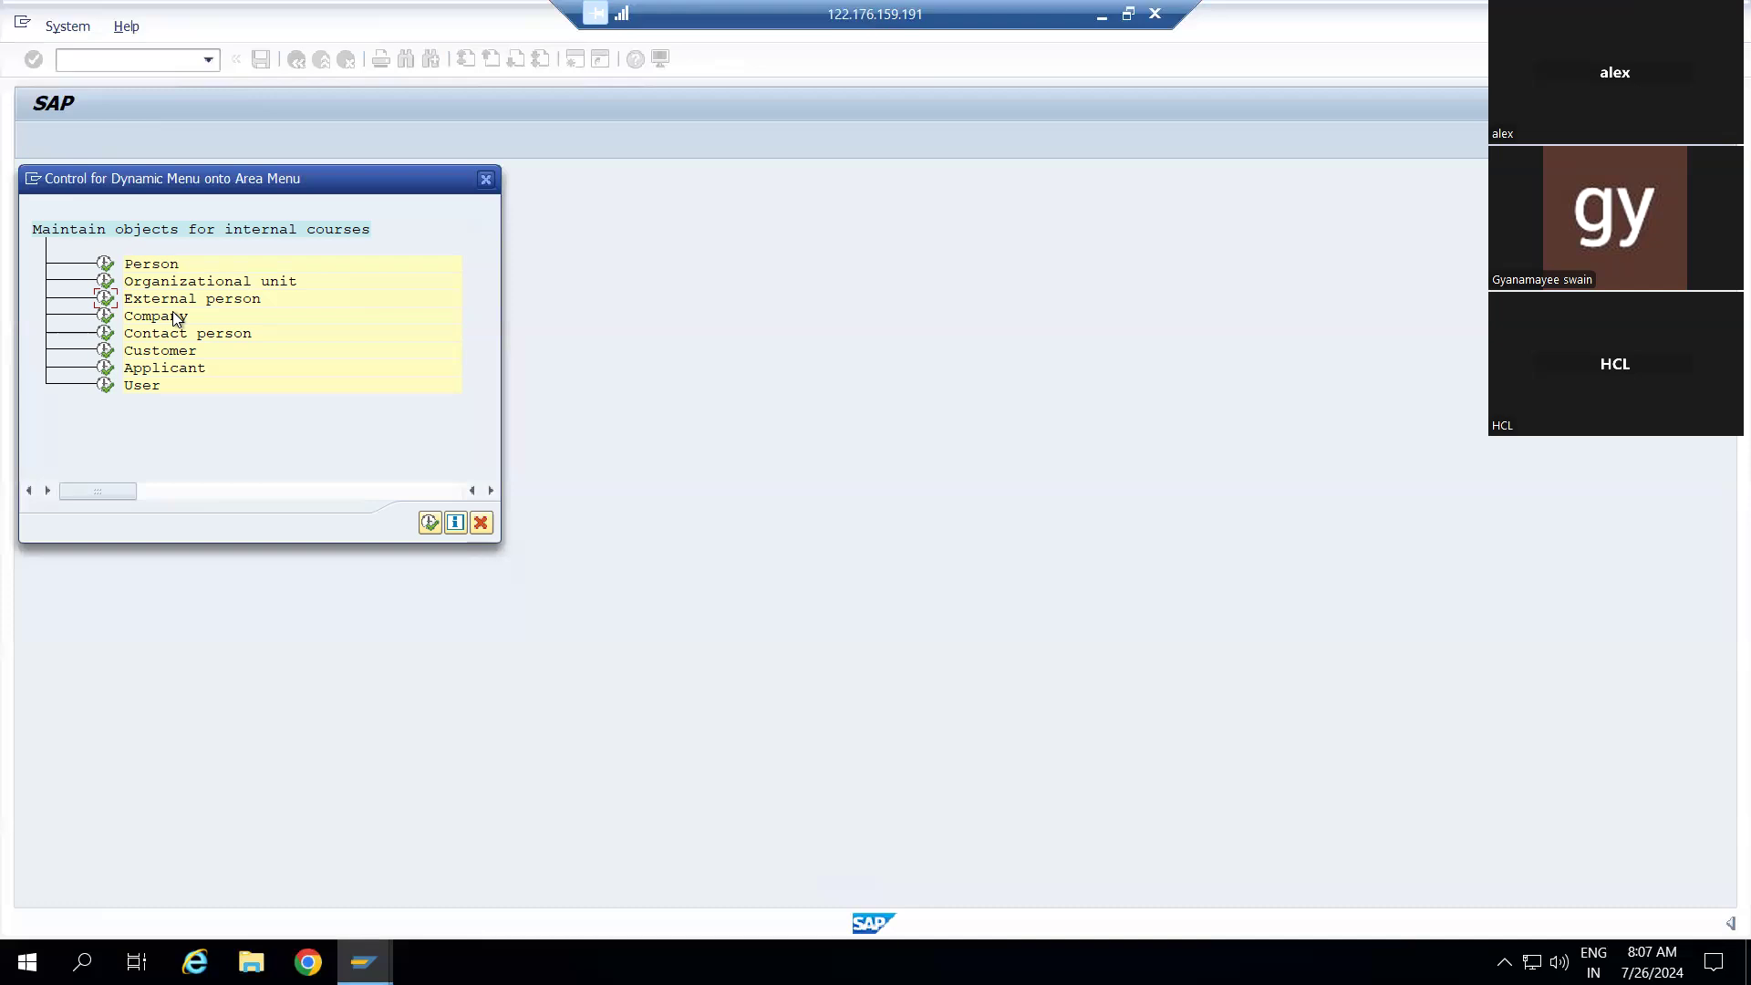
Dismiss the dynamic menu popup and open the Business Event Group settings under Current Settings
click(483, 524)
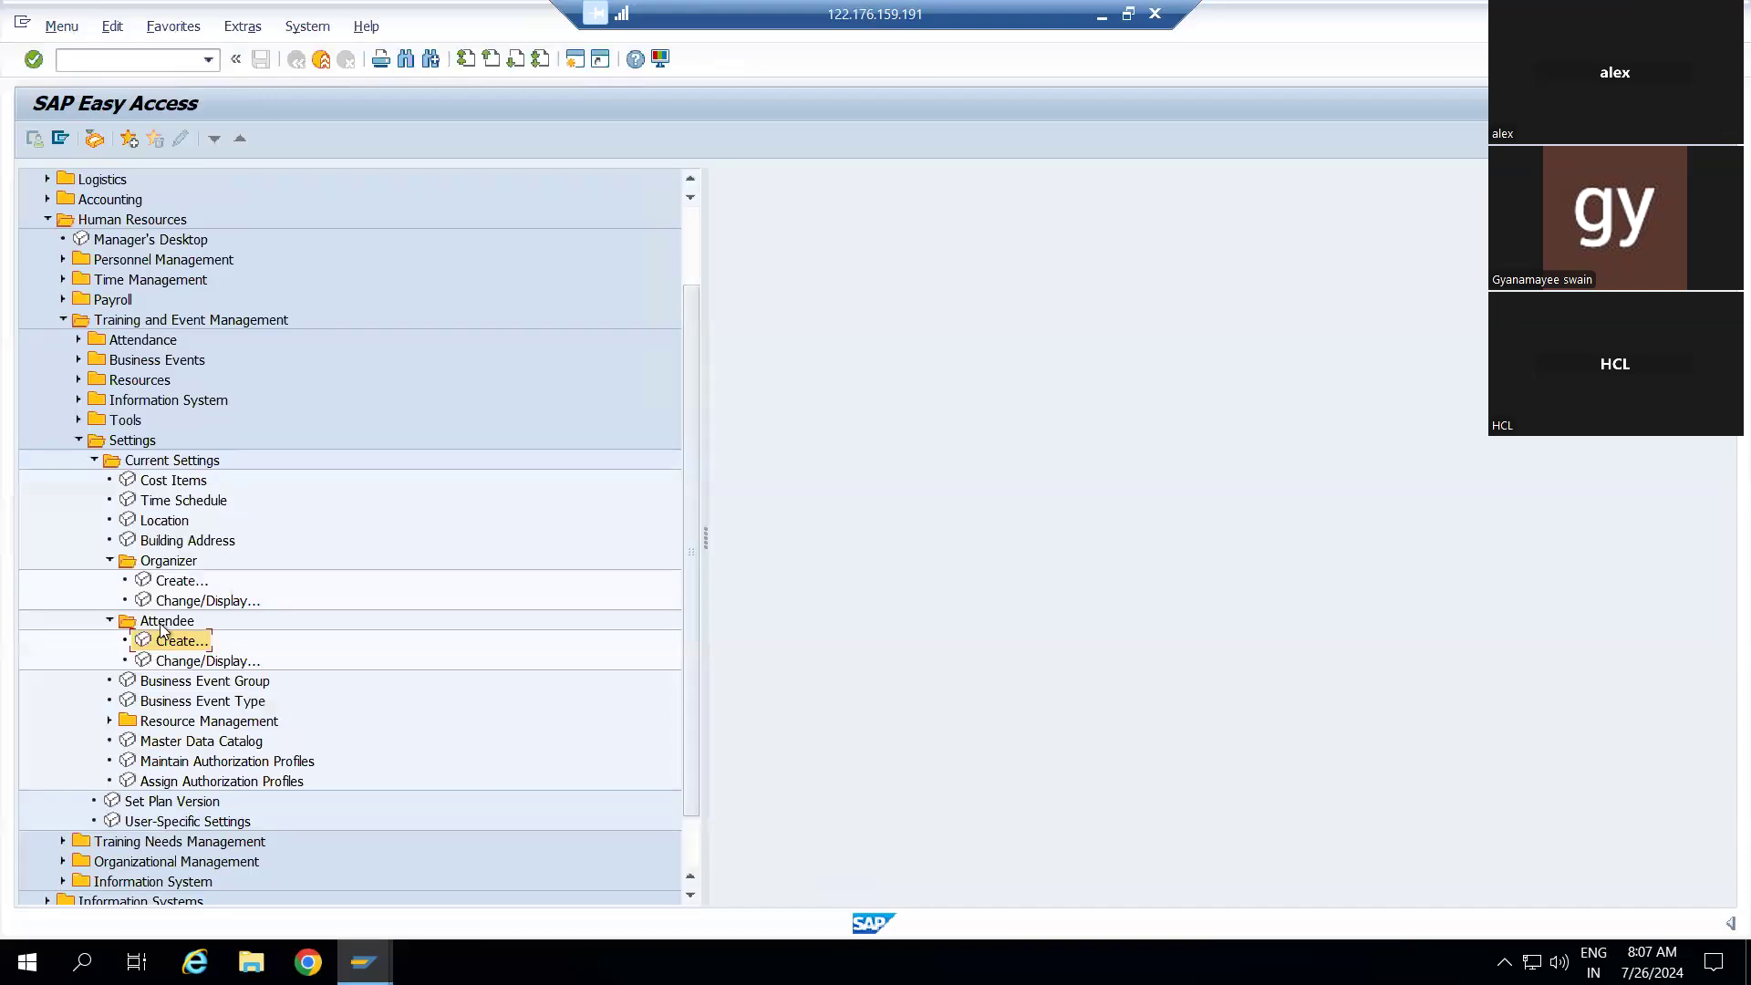
scroll(201, 597, down, 2)
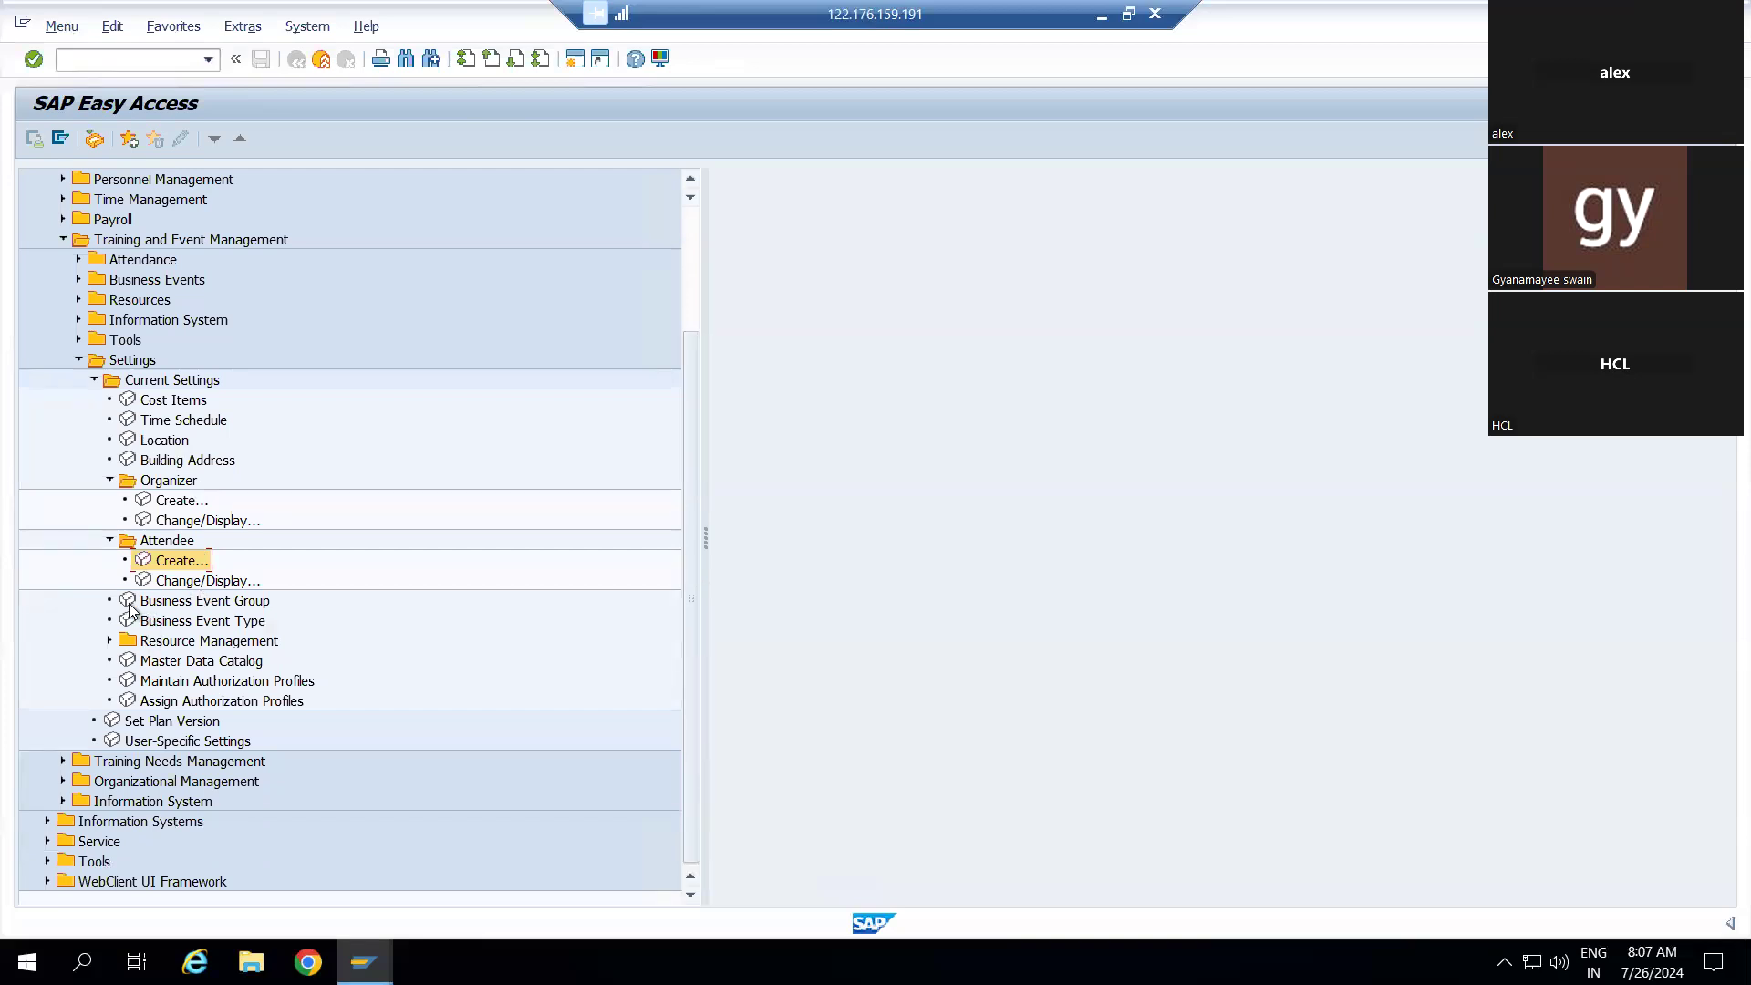
double_click(129, 604)
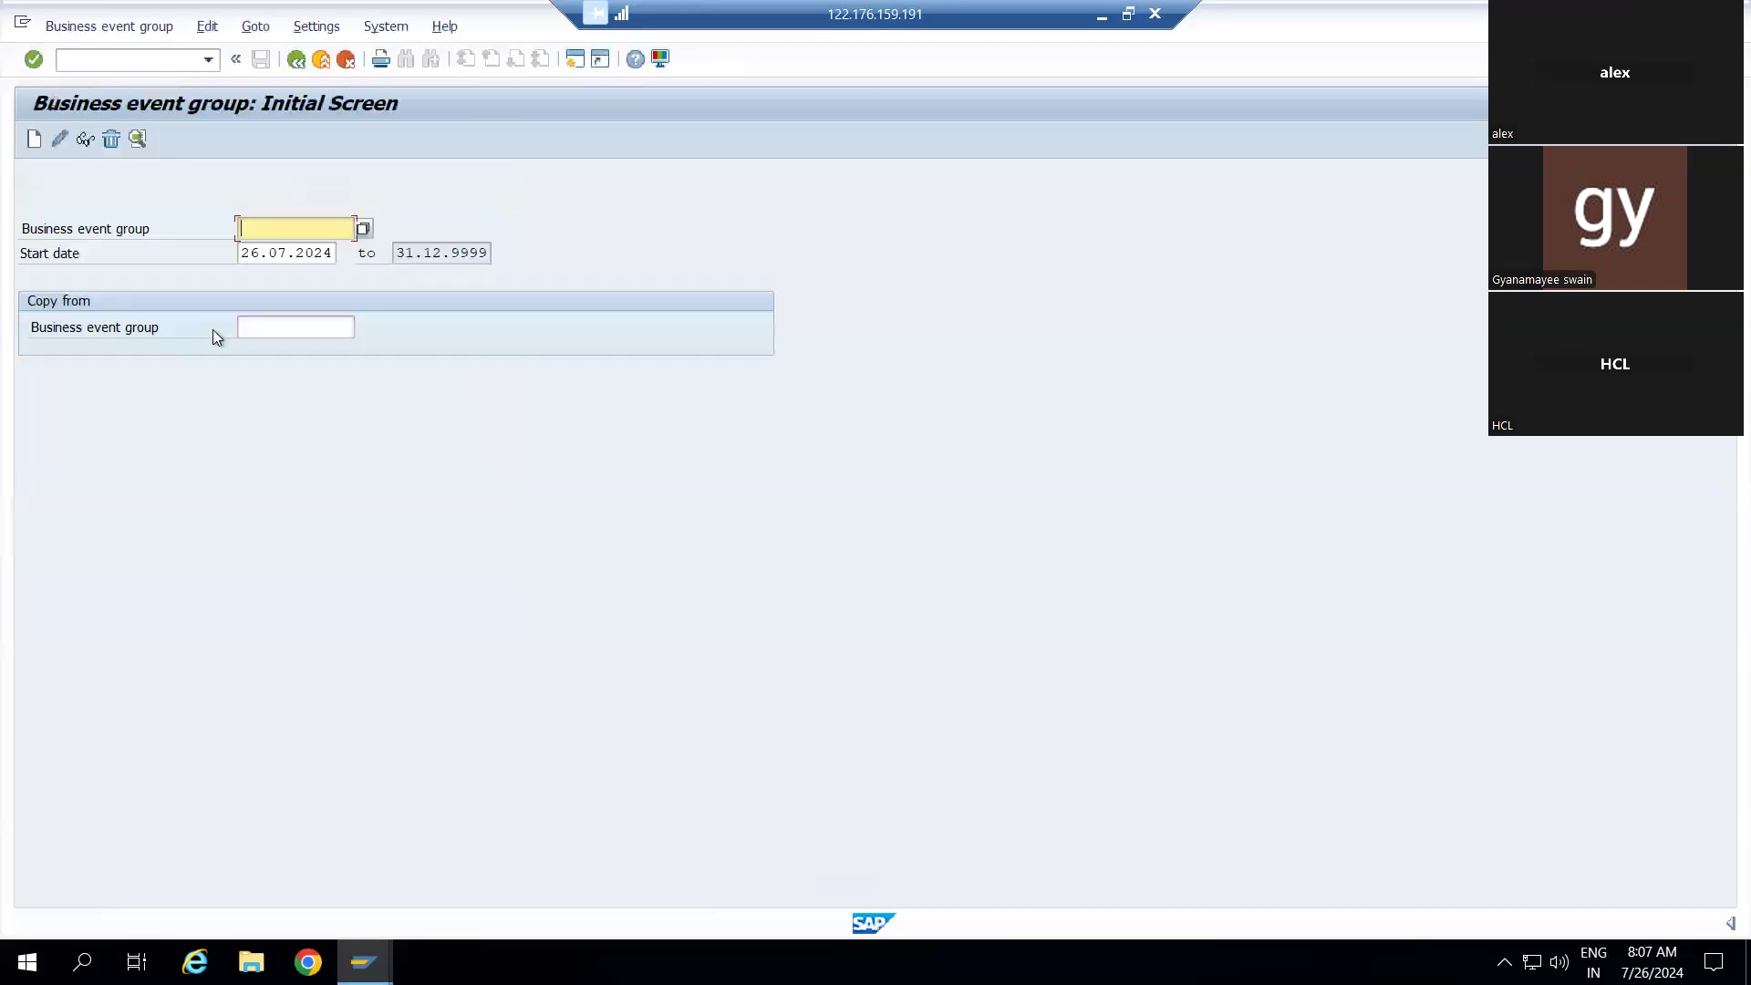
List all business event groups and take Creativity (50001388) into the group field
click(364, 228)
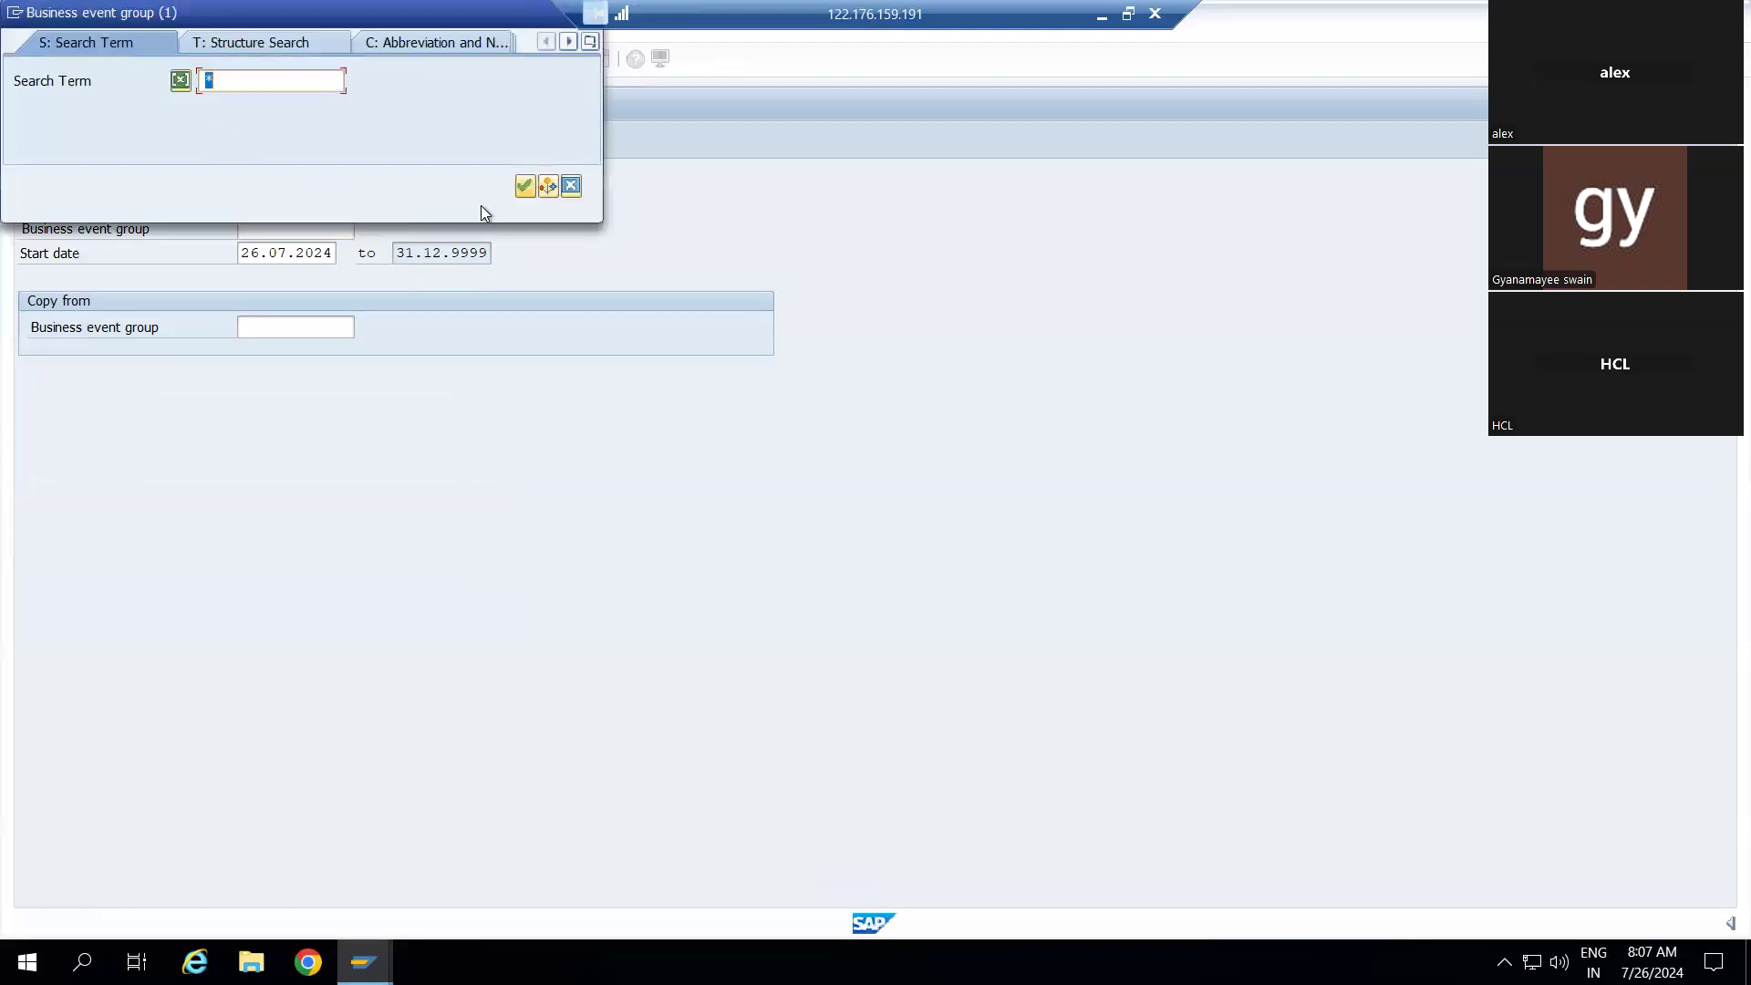
click(526, 185)
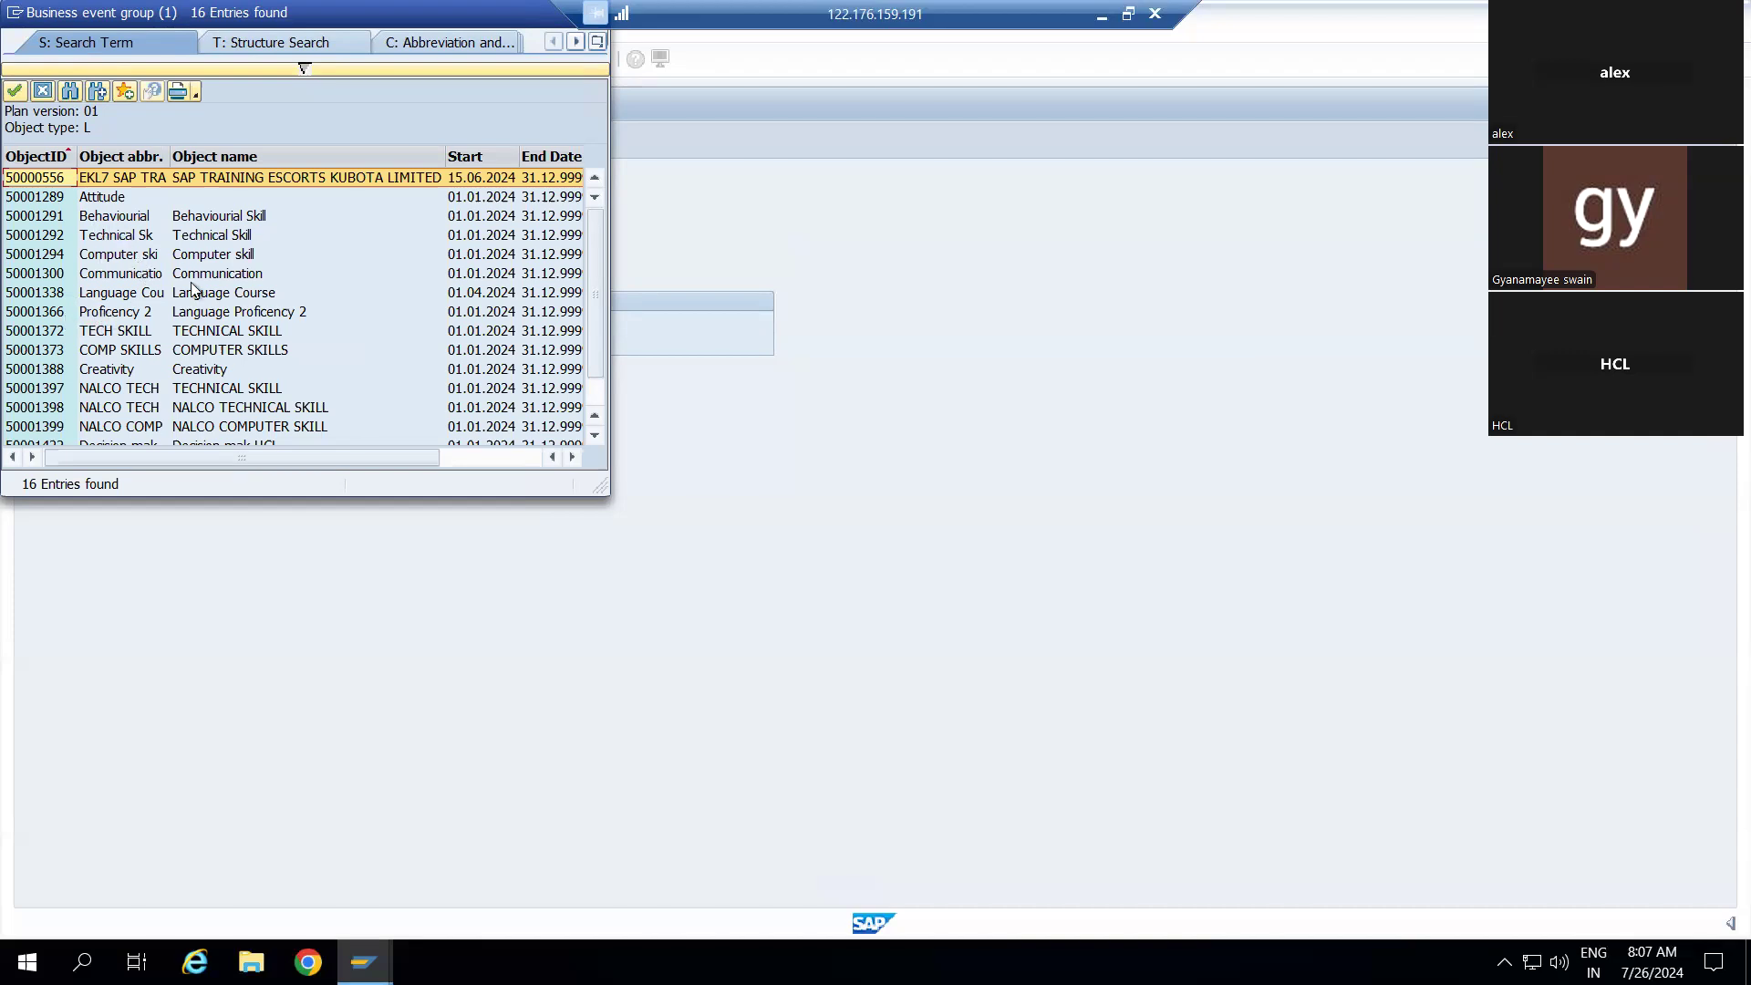
scroll(194, 290, down, 1)
scroll(193, 289, up, 1)
scroll(192, 289, down, 2)
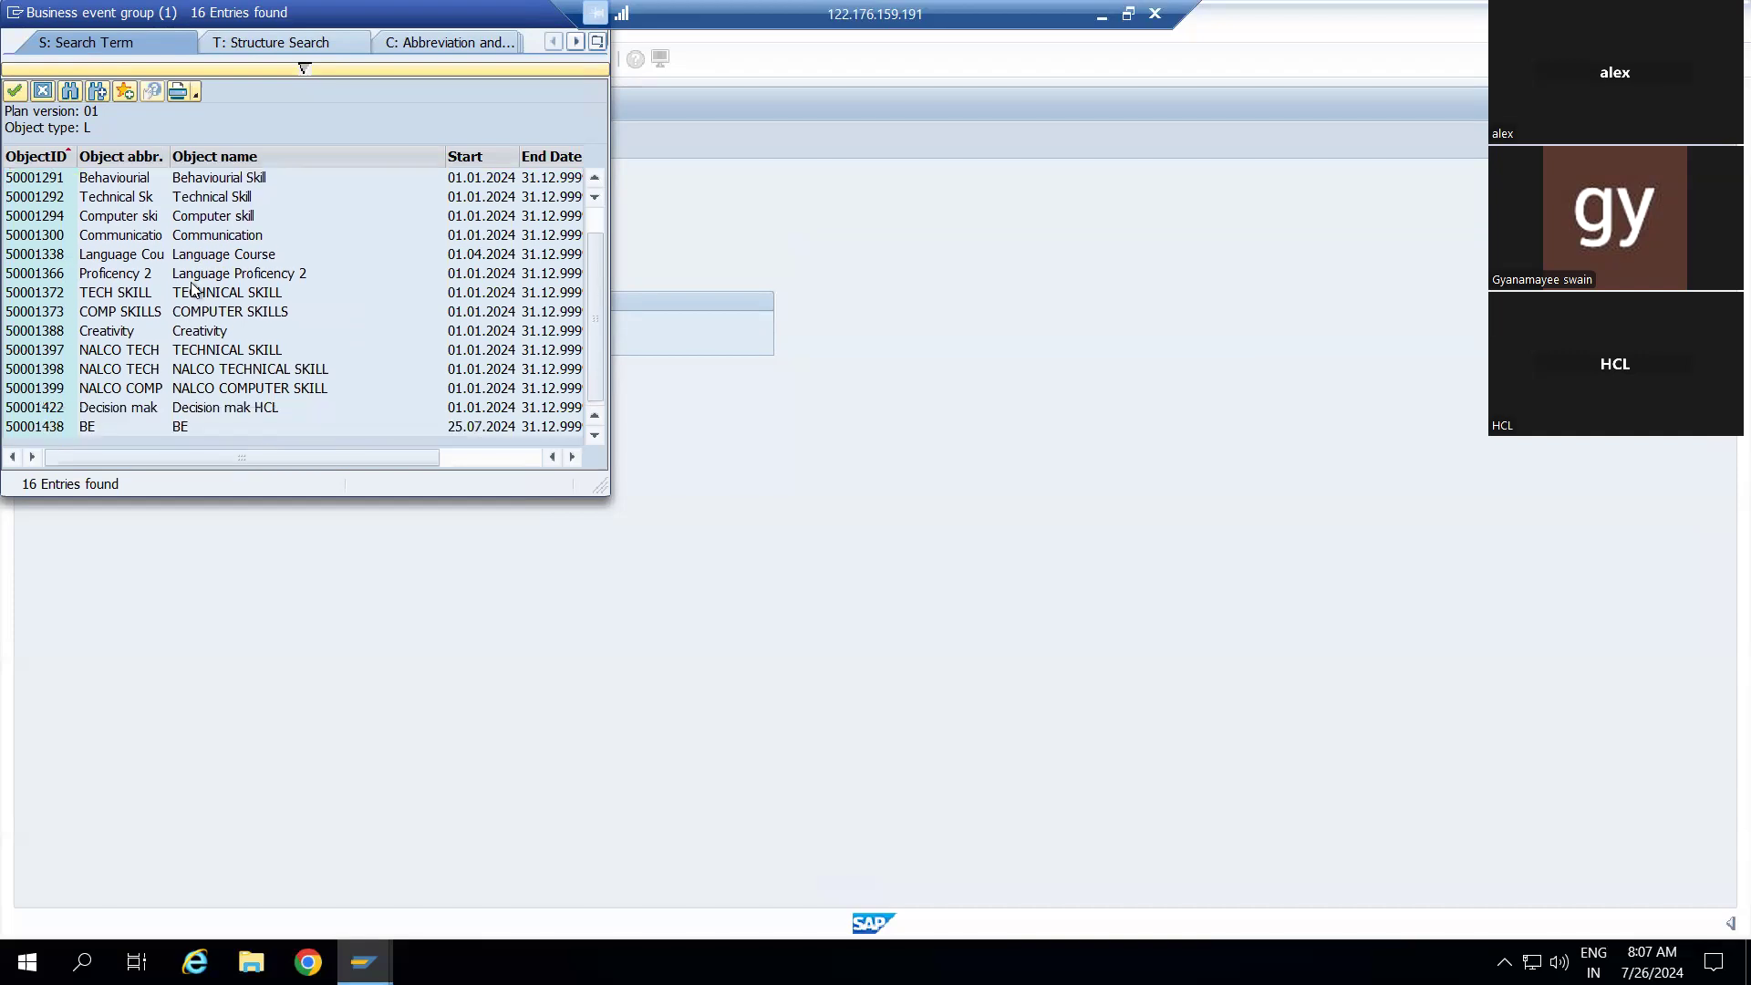
scroll(195, 290, up, 2)
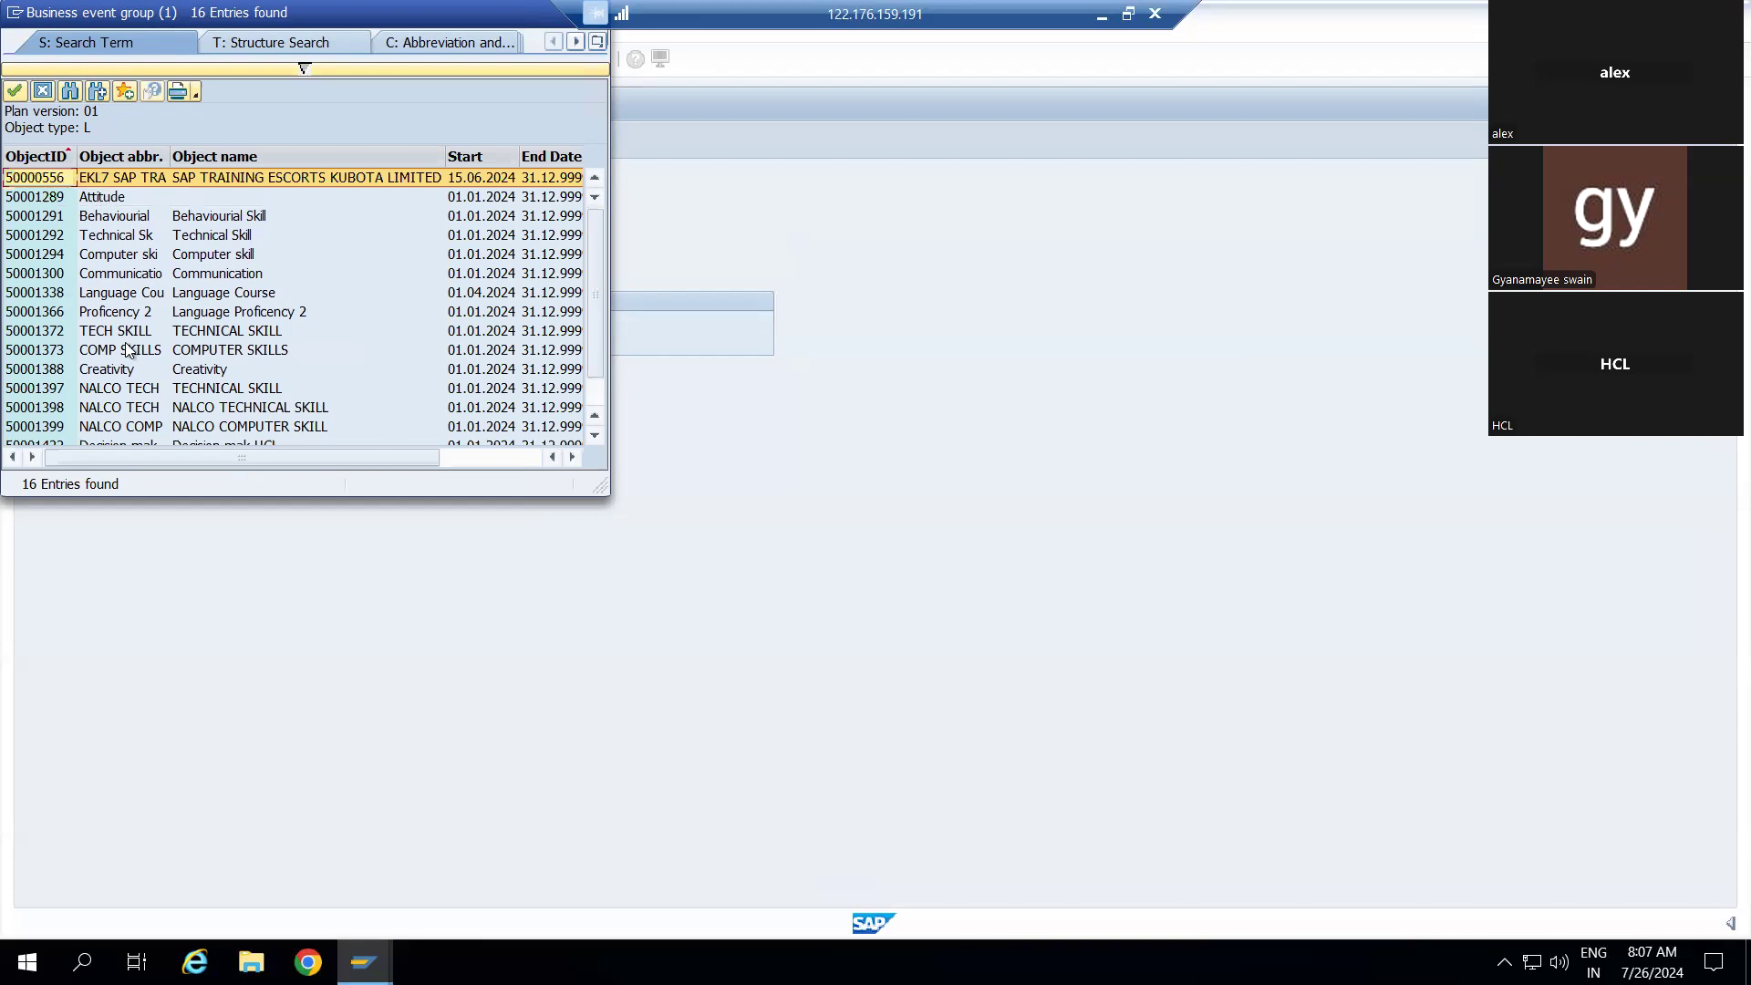
click(57, 371)
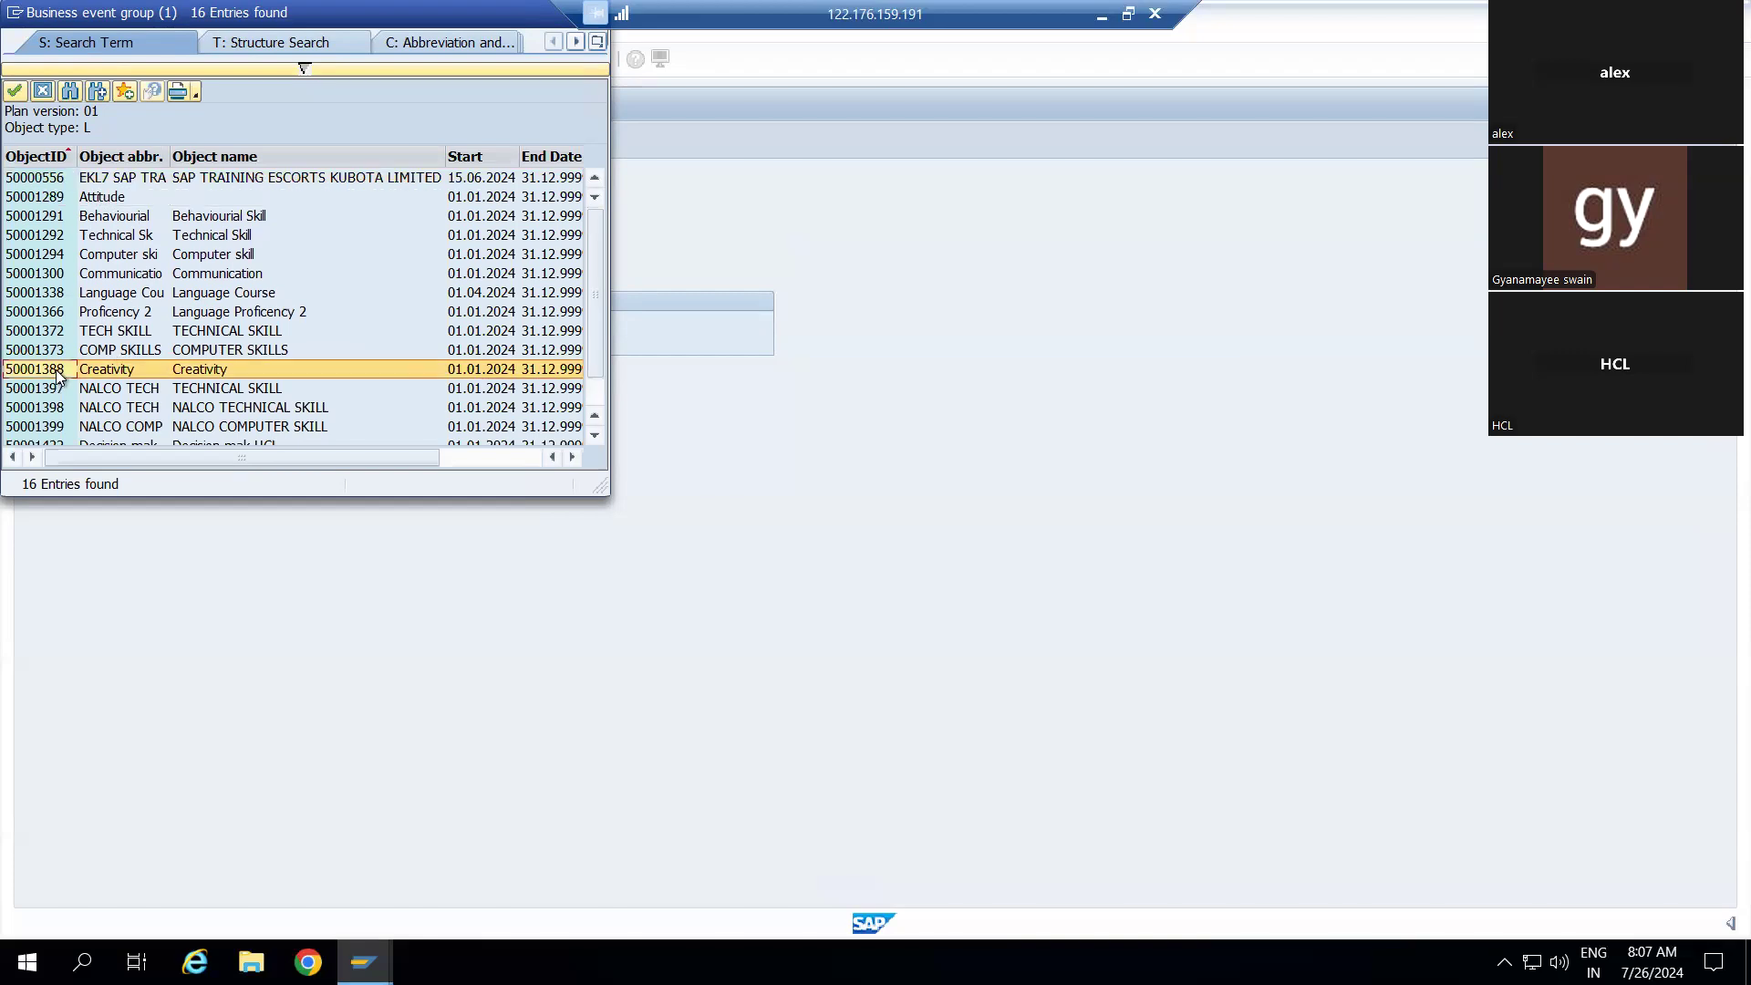
double_click(57, 369)
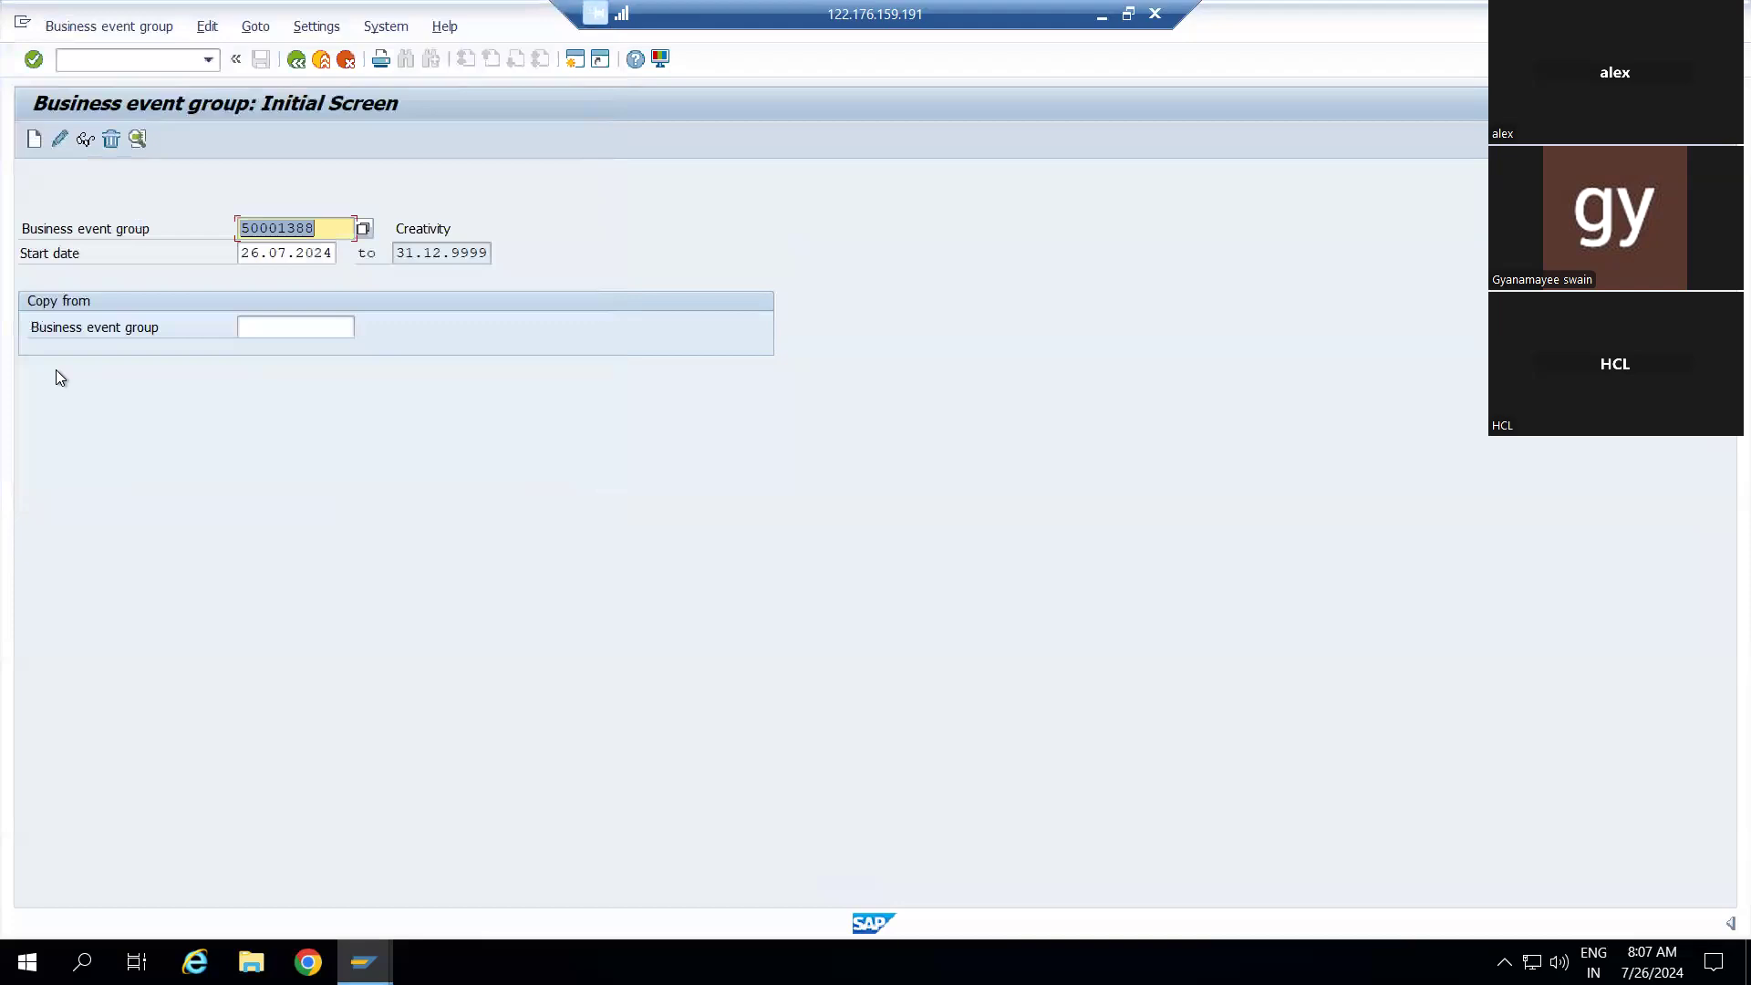
Leave Copy from empty and open Creativity group 50001388 in change mode
click(283, 328)
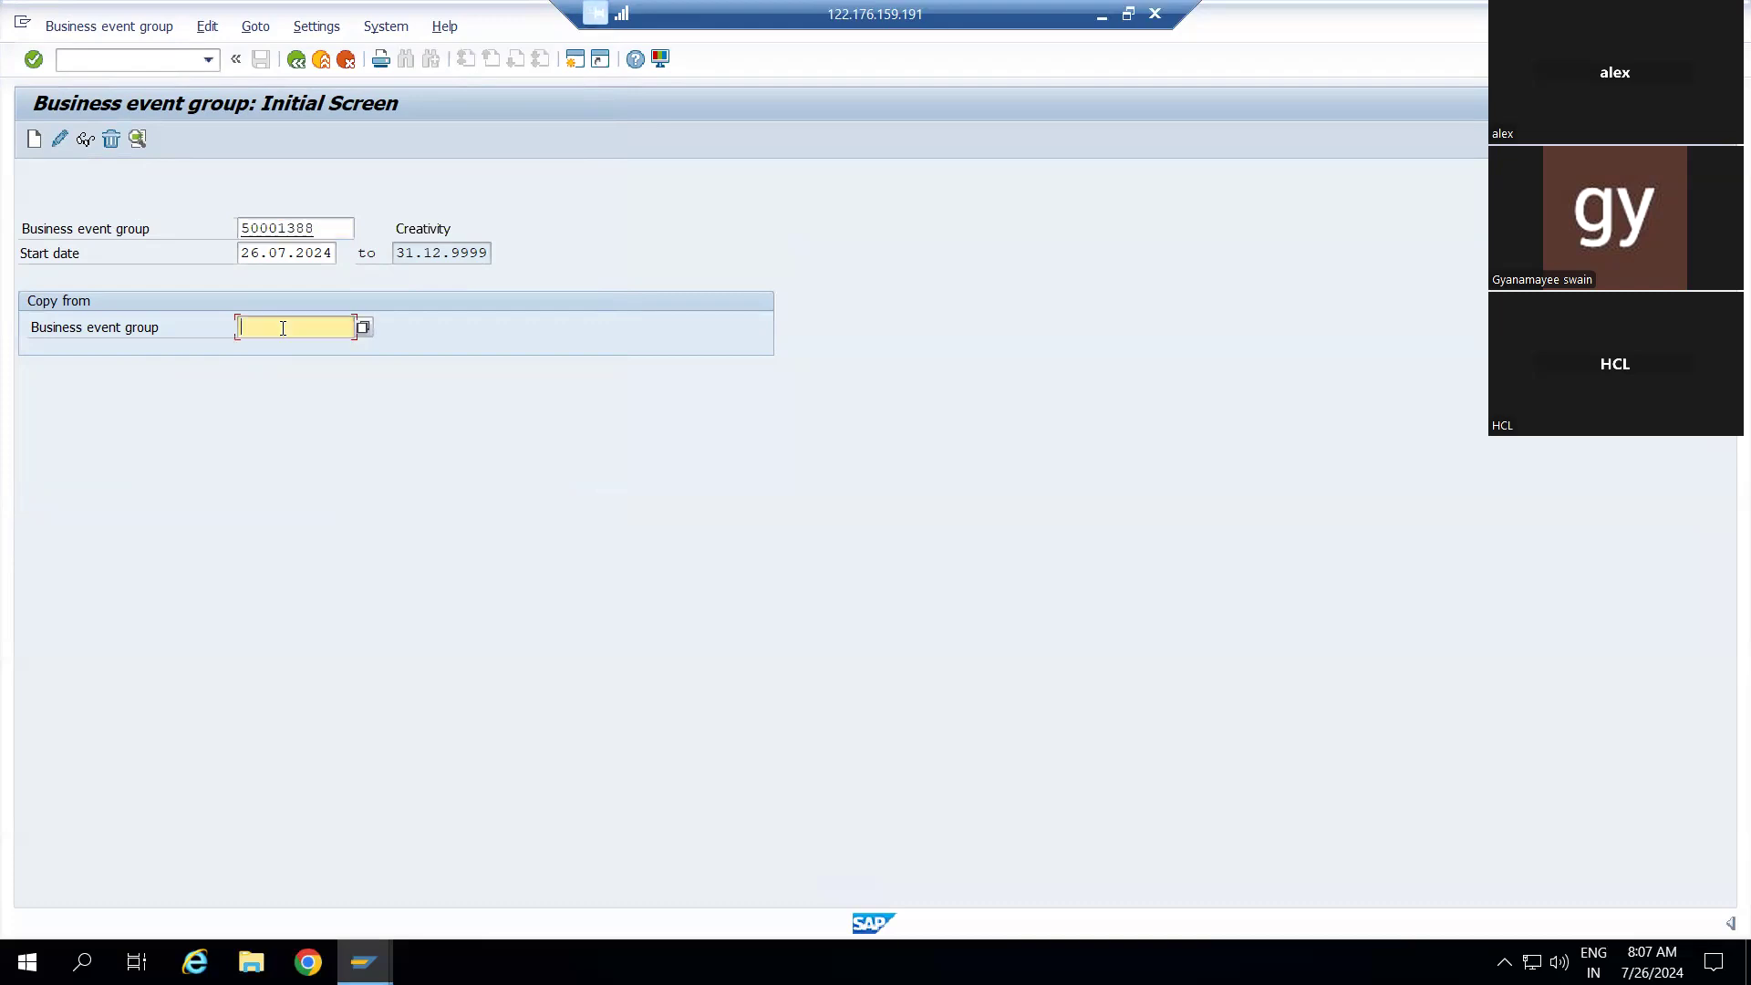
click(323, 254)
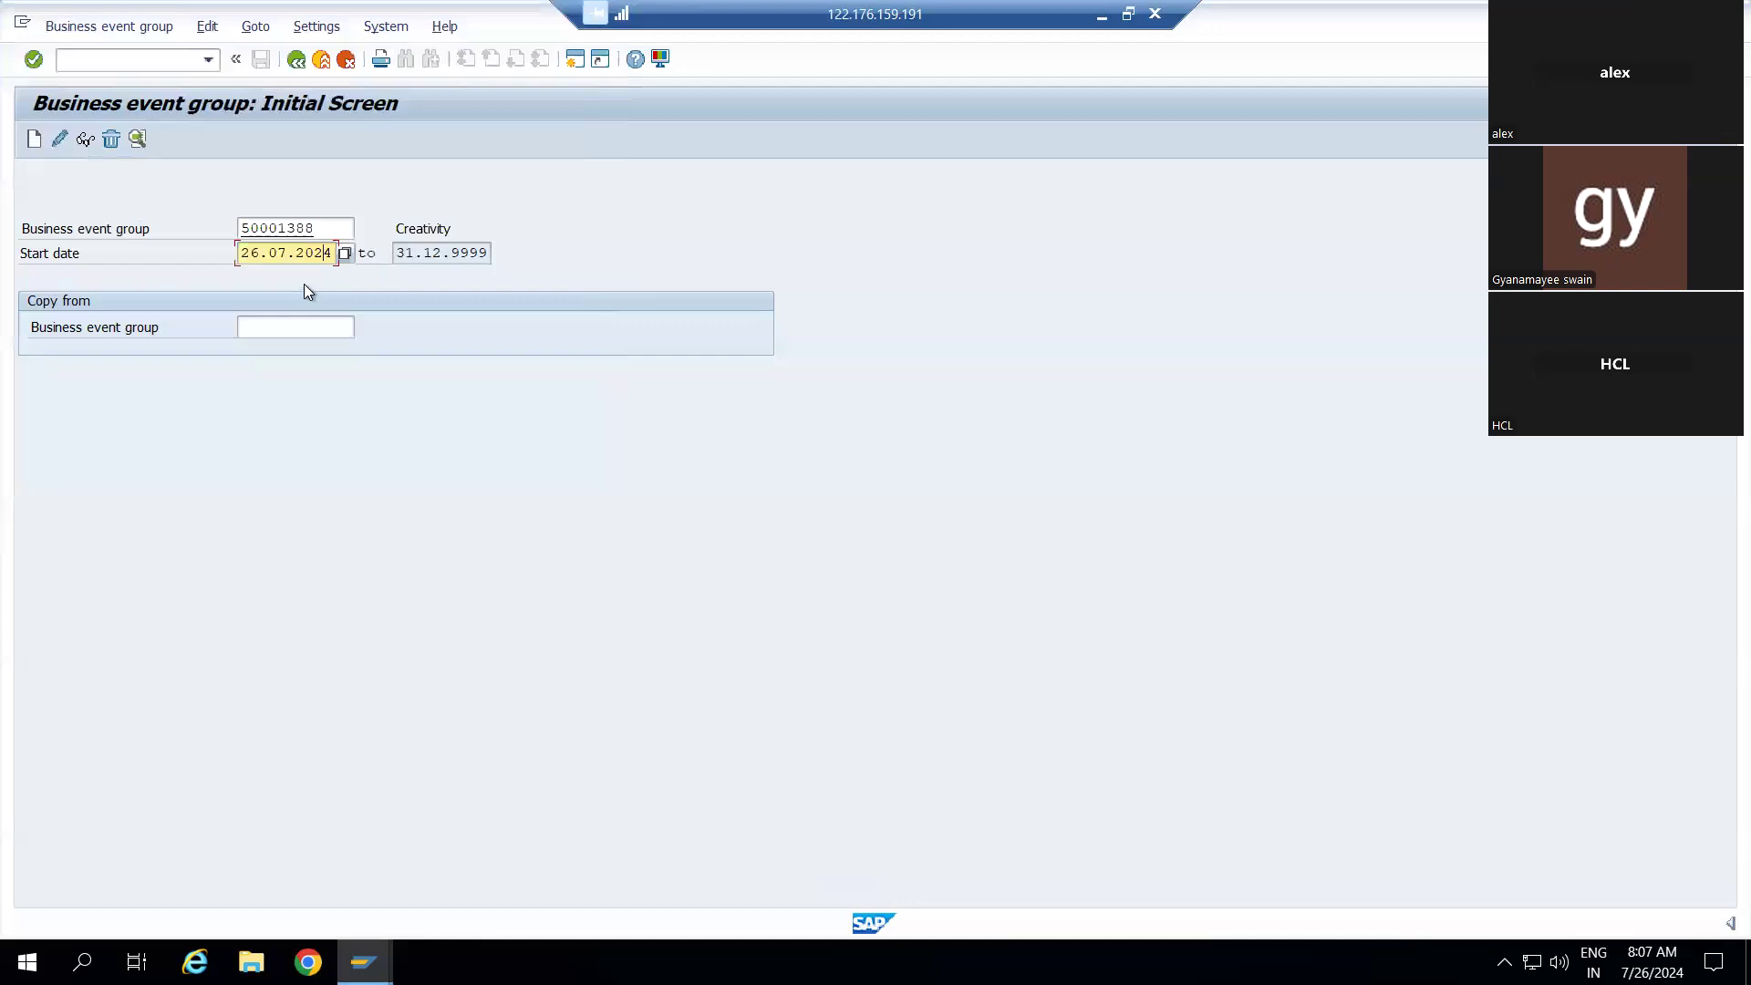
click(264, 334)
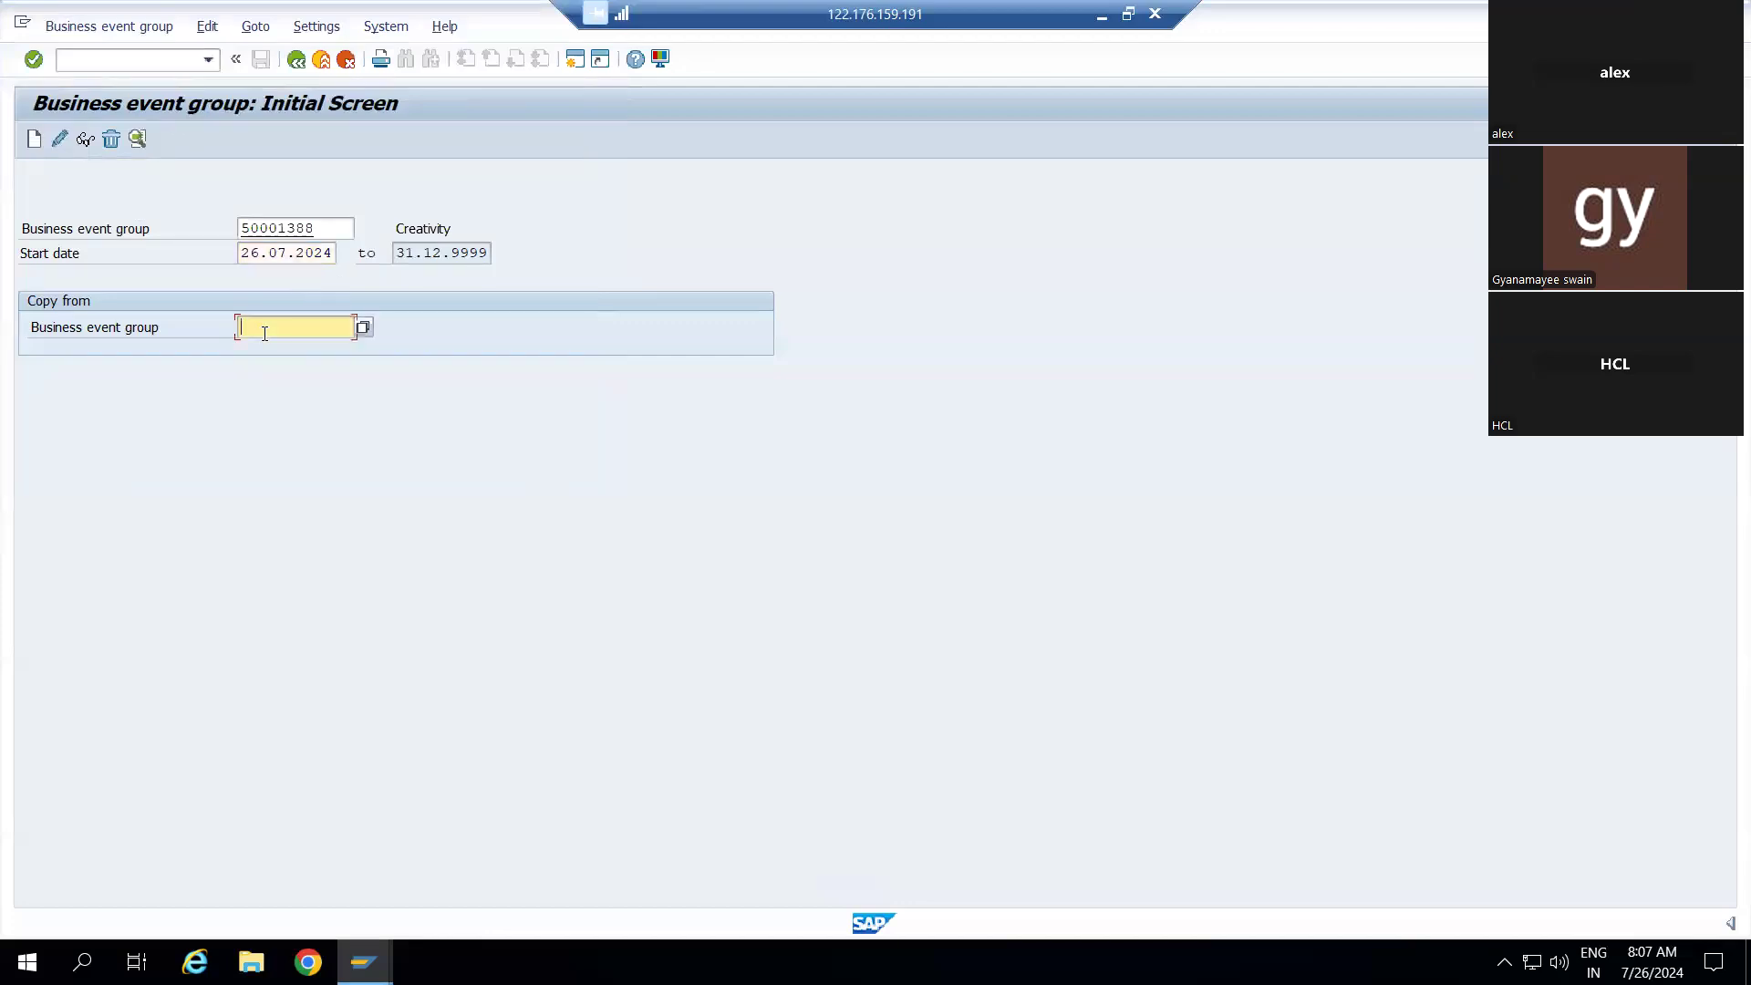
click(363, 328)
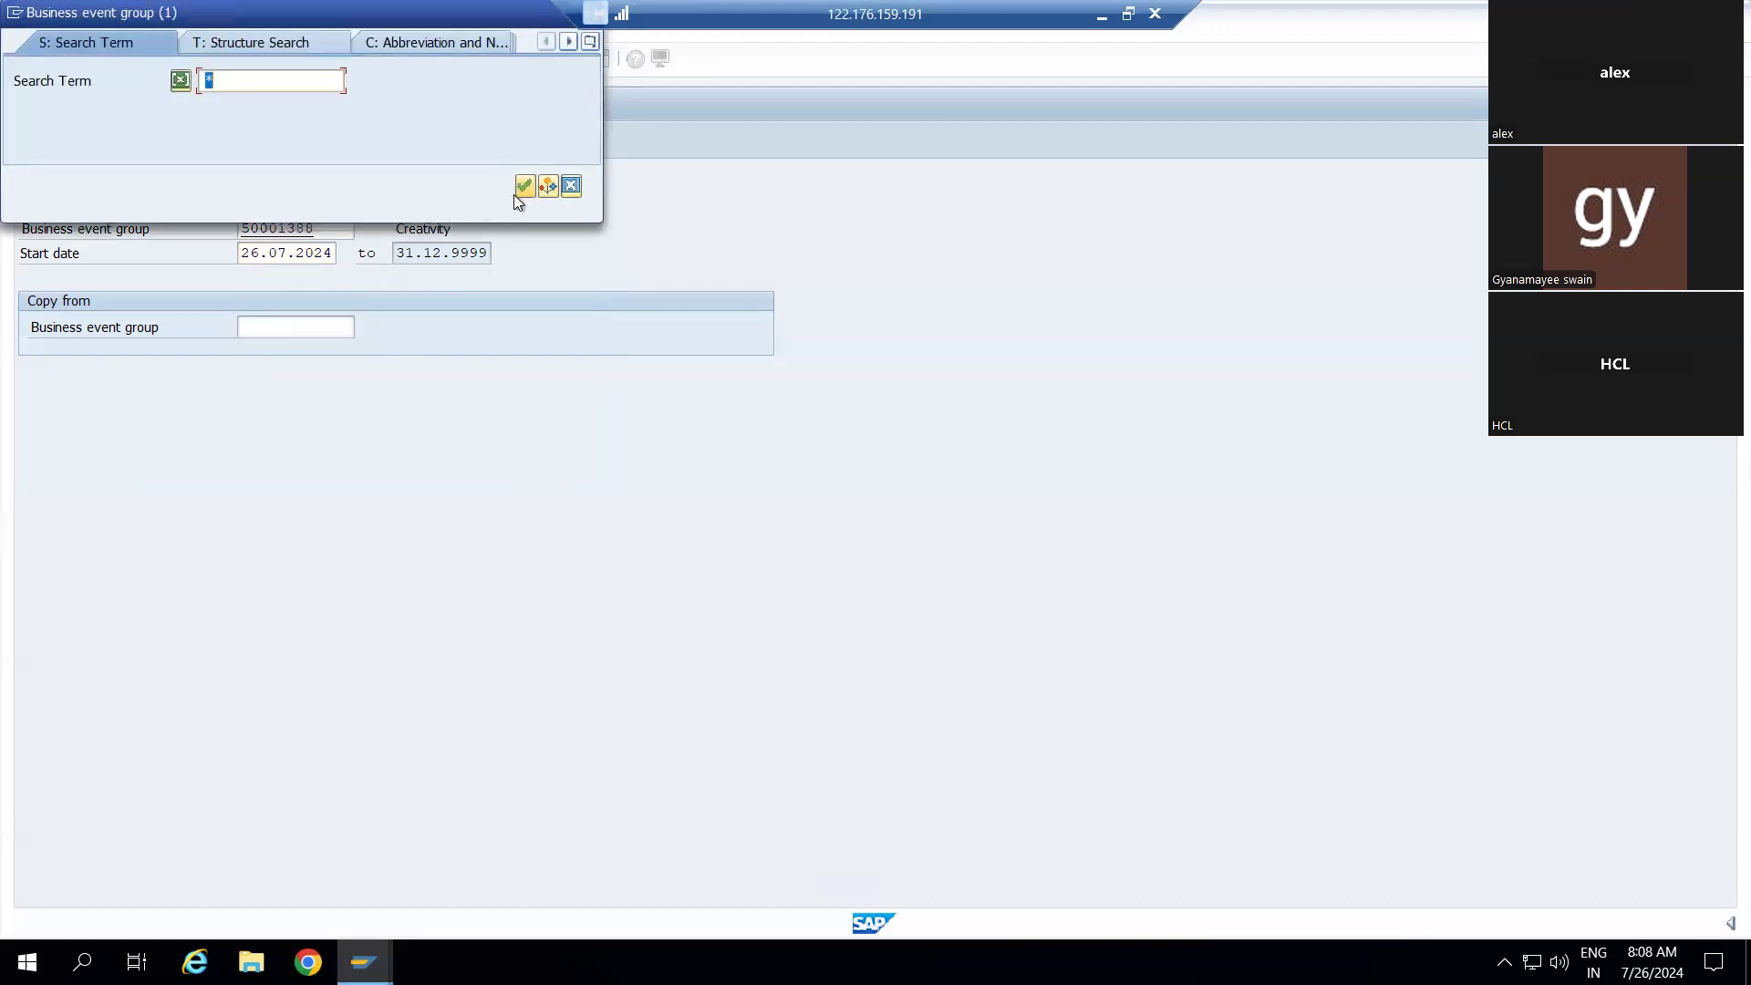
click(567, 185)
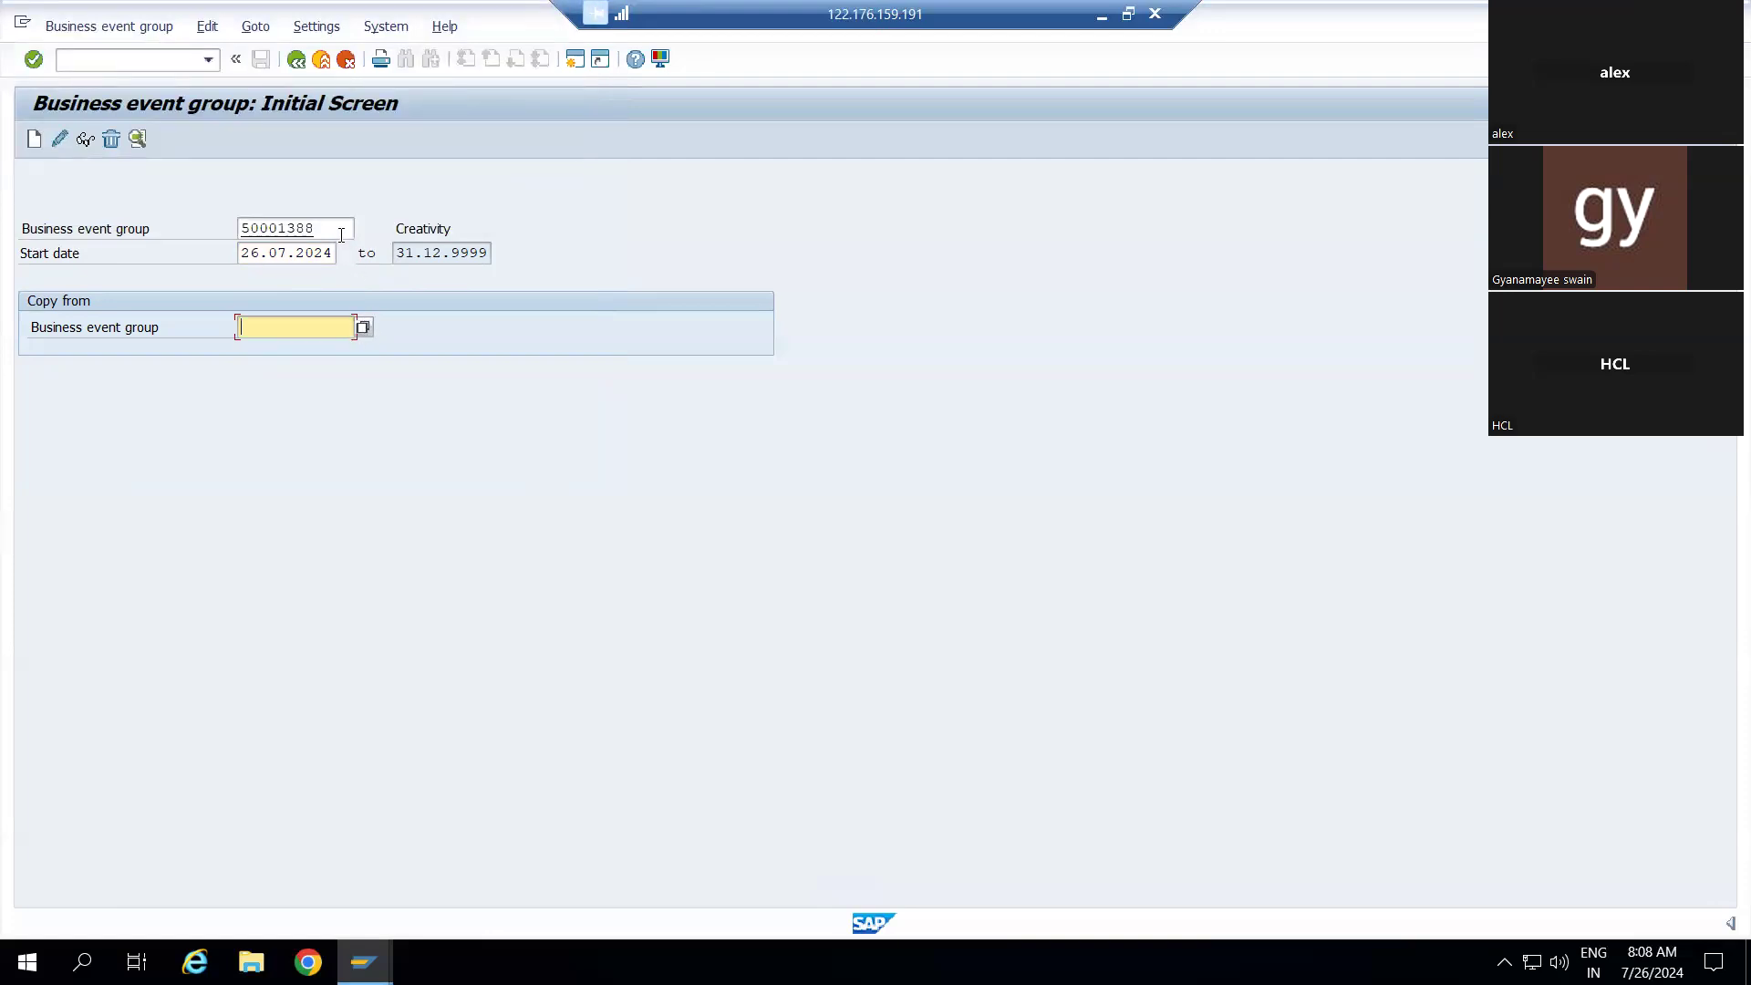
click(59, 140)
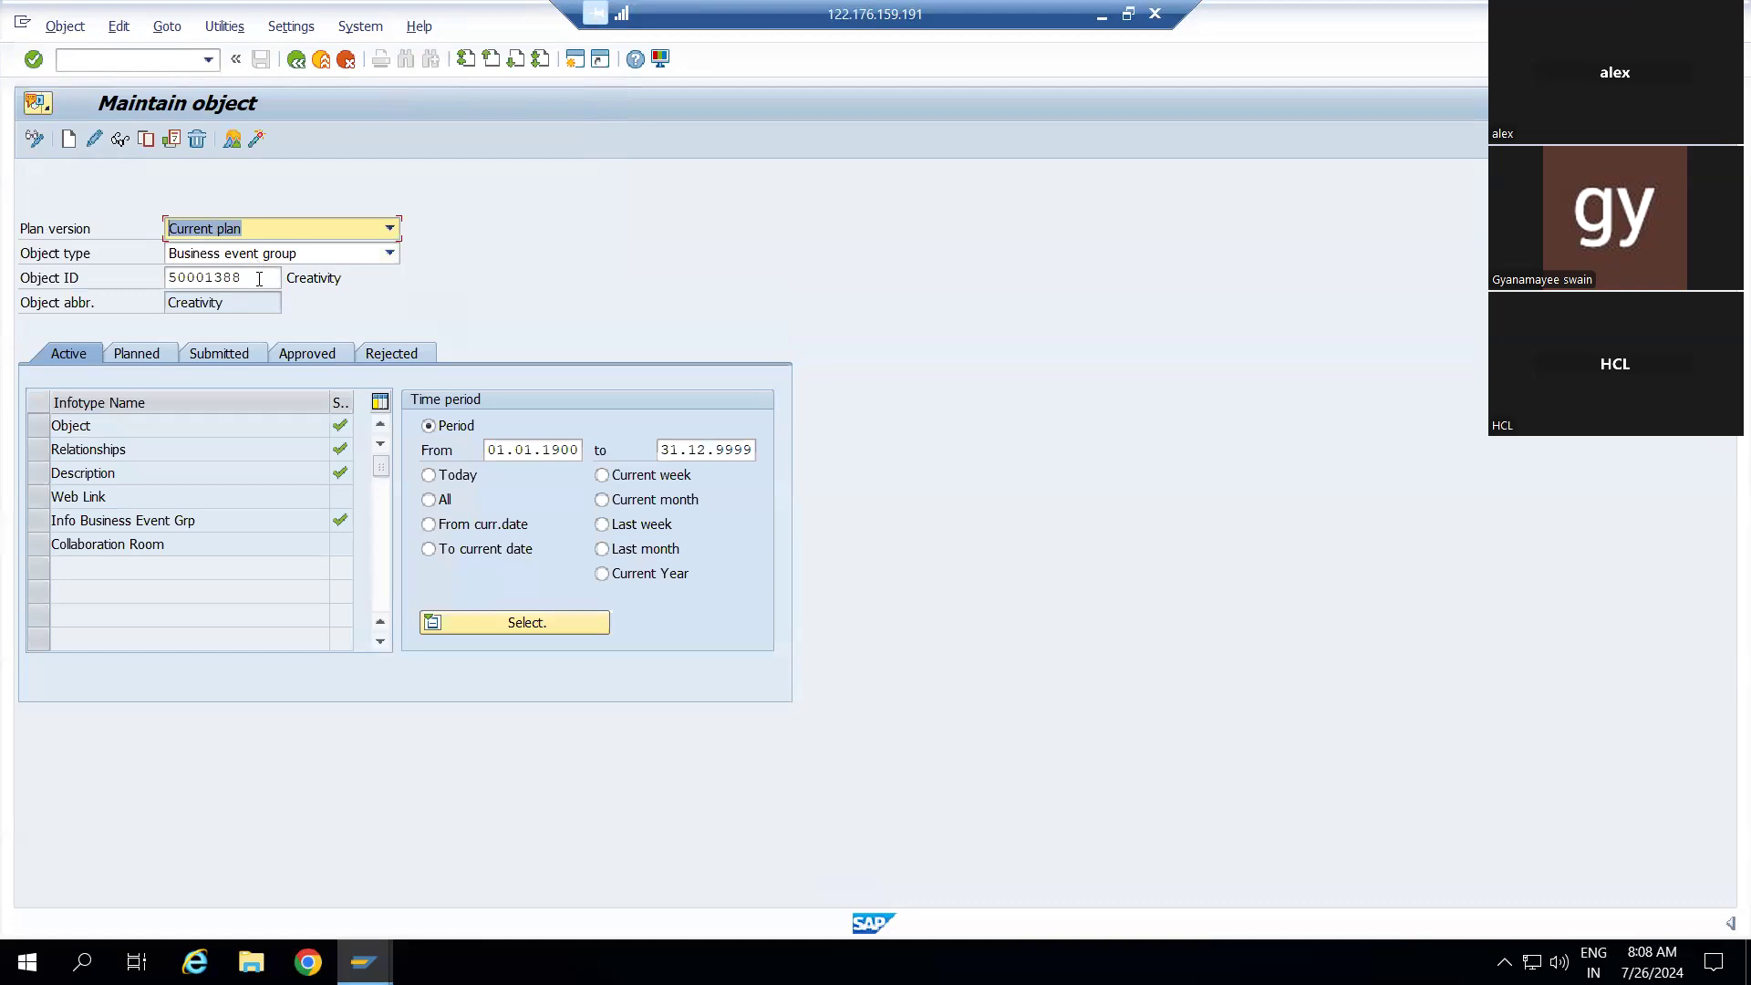
Change the Creativity period's From date to 26.07.2024, select Today, and go back
click(505, 453)
key(BackSpace)
key(BackSpace)
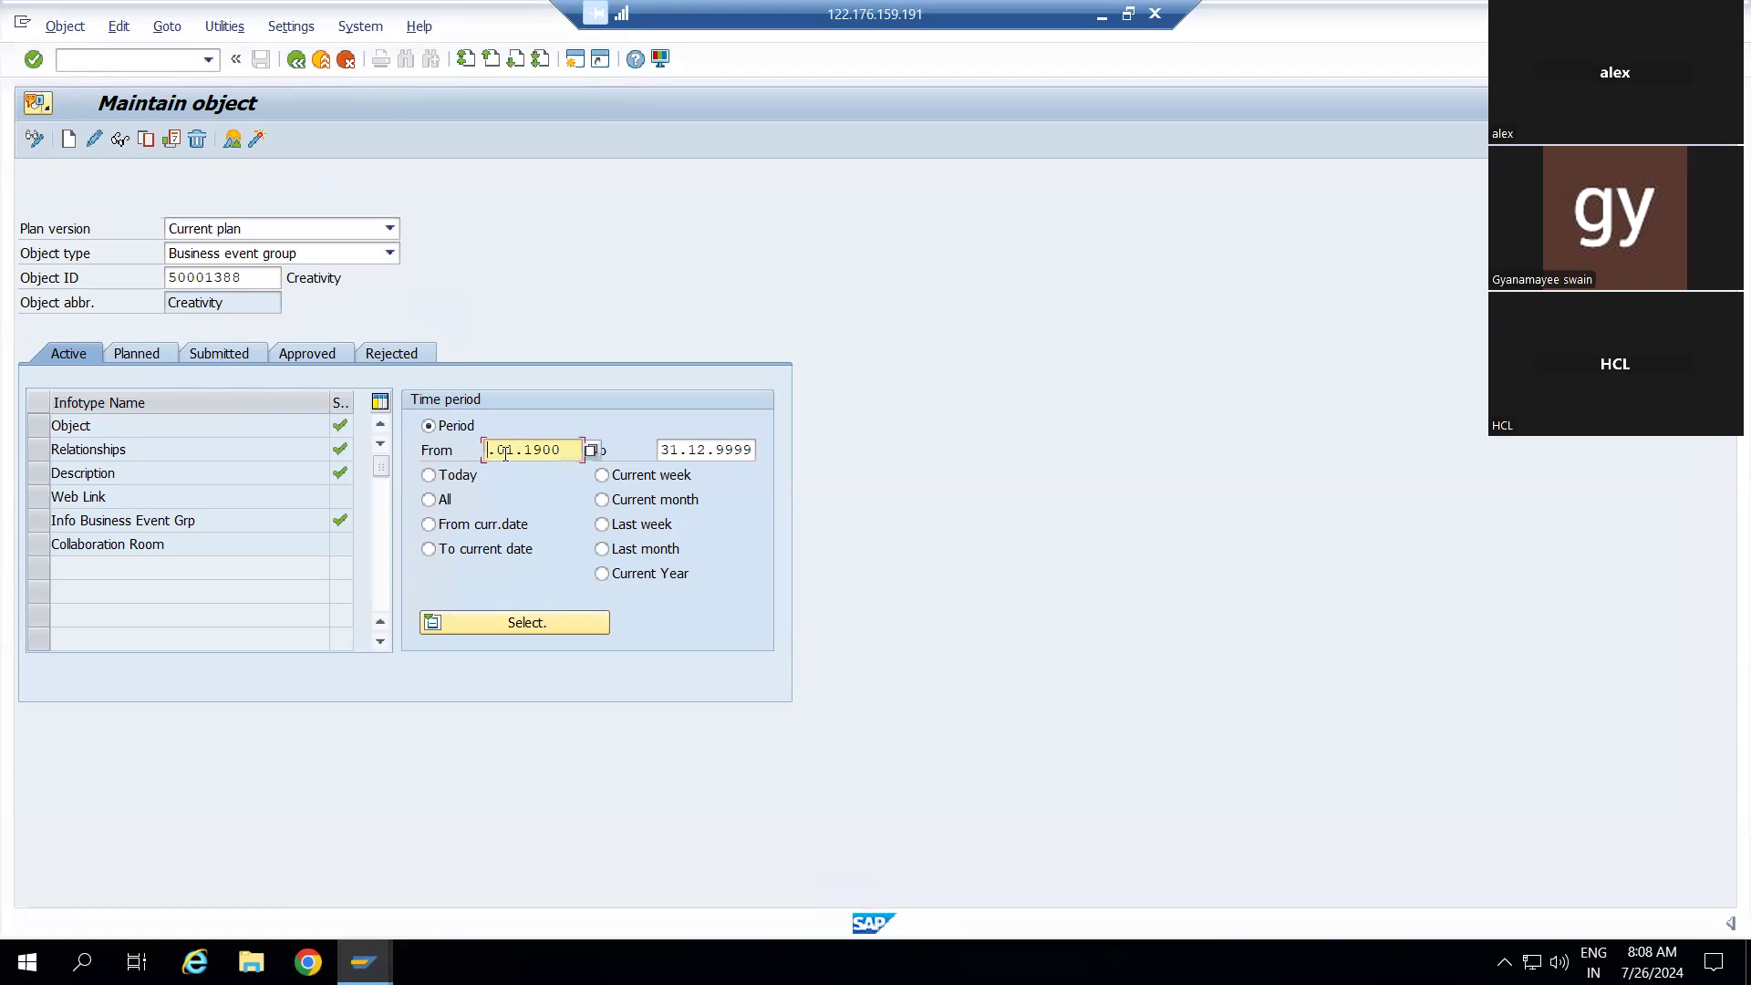
text(26)
key(BackSpace)
key(BackSpace)
text(07)
click(576, 450)
key(BackSpace)
key(BackSpace)
key(BackSpace)
key(BackSpace)
text(2024)
click(429, 476)
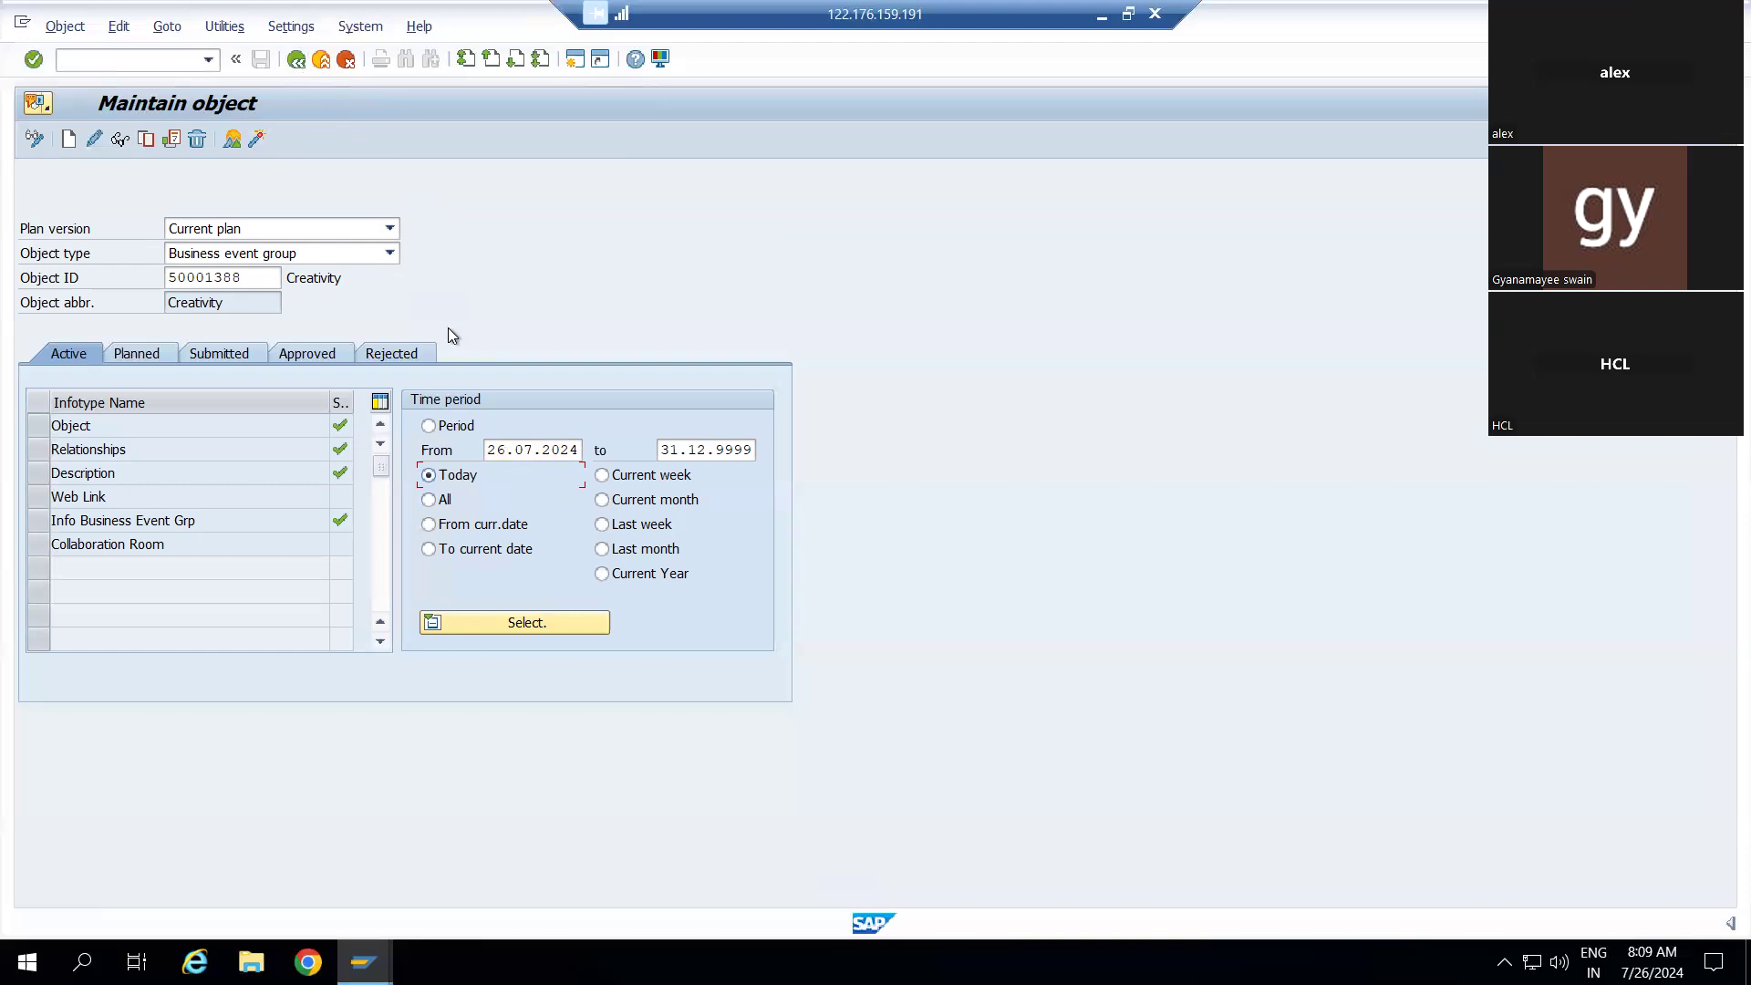
click(295, 60)
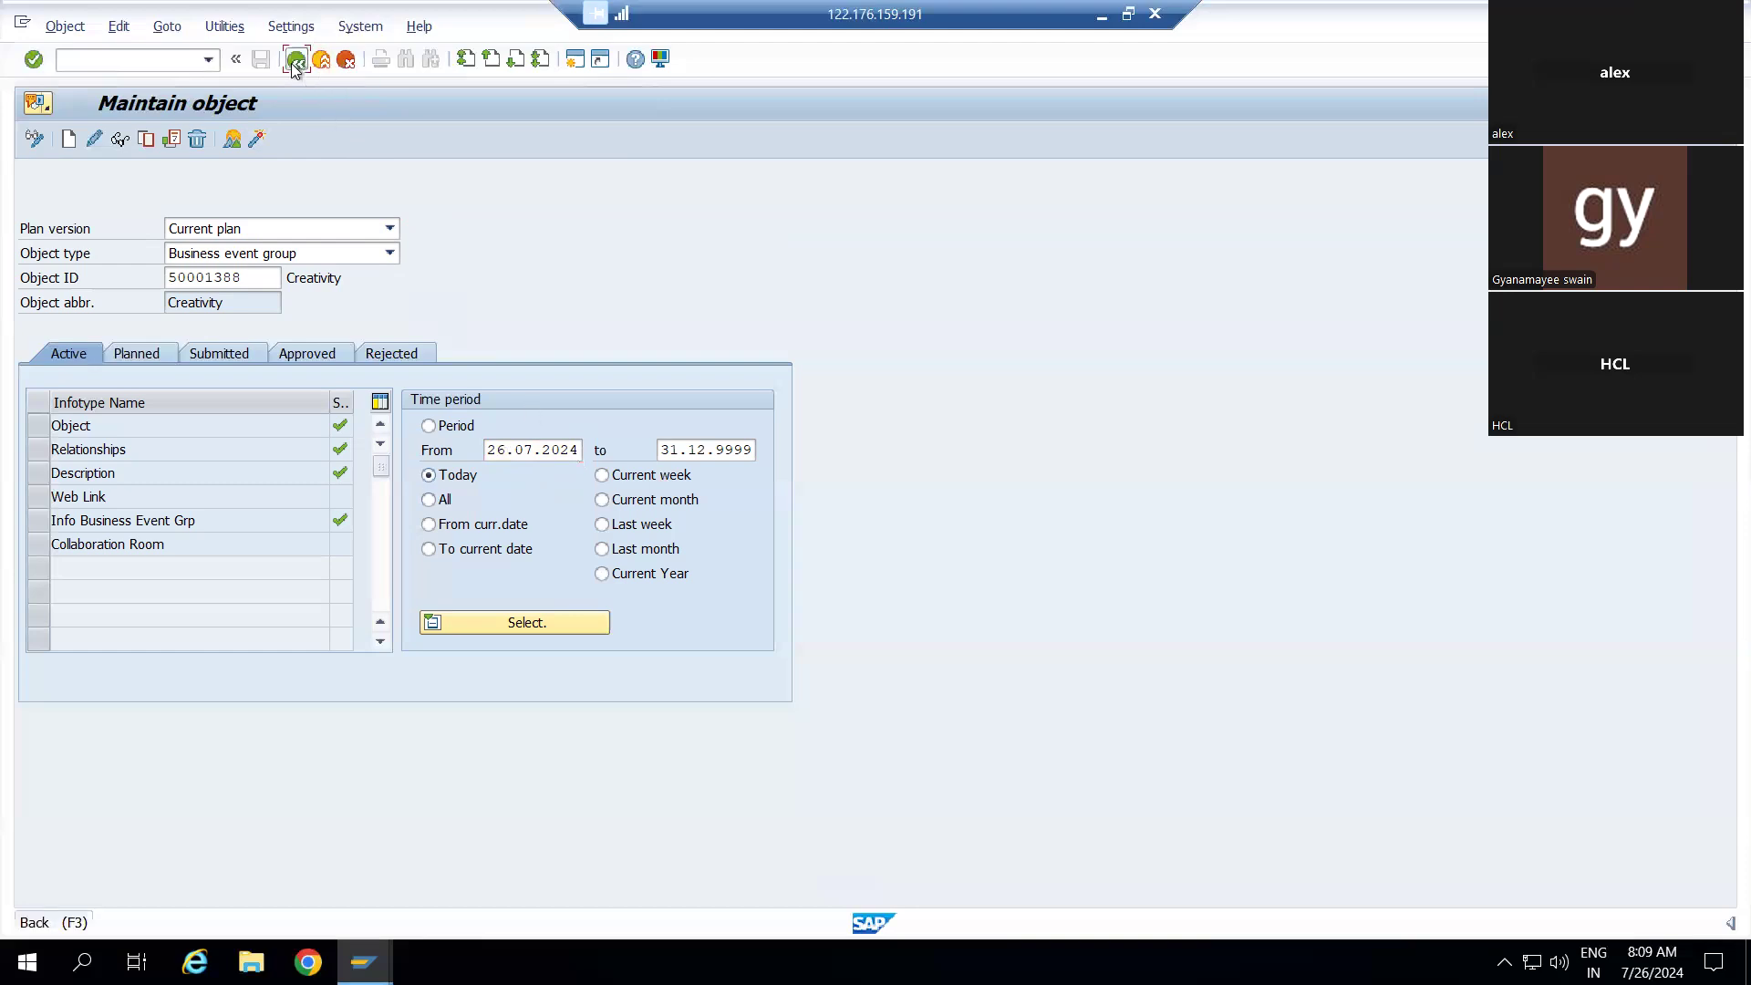
Return to SAP Easy Access and open Resource Management's Resource Type settings
click(293, 62)
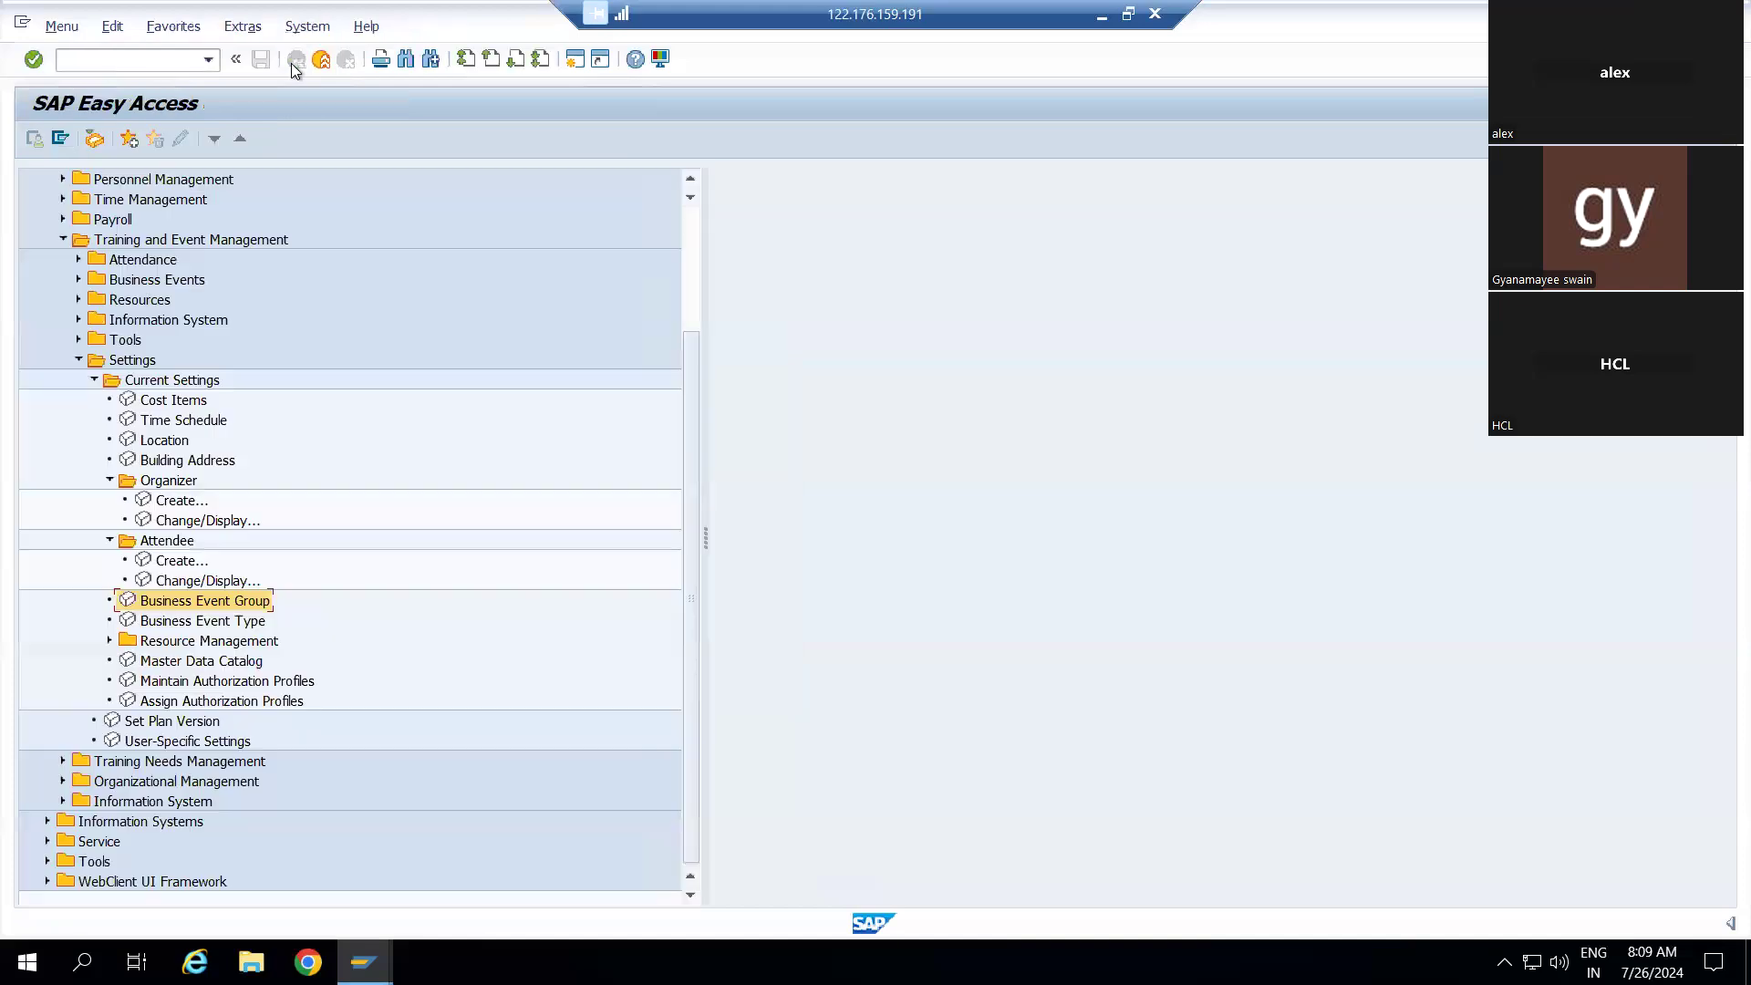
double_click(123, 640)
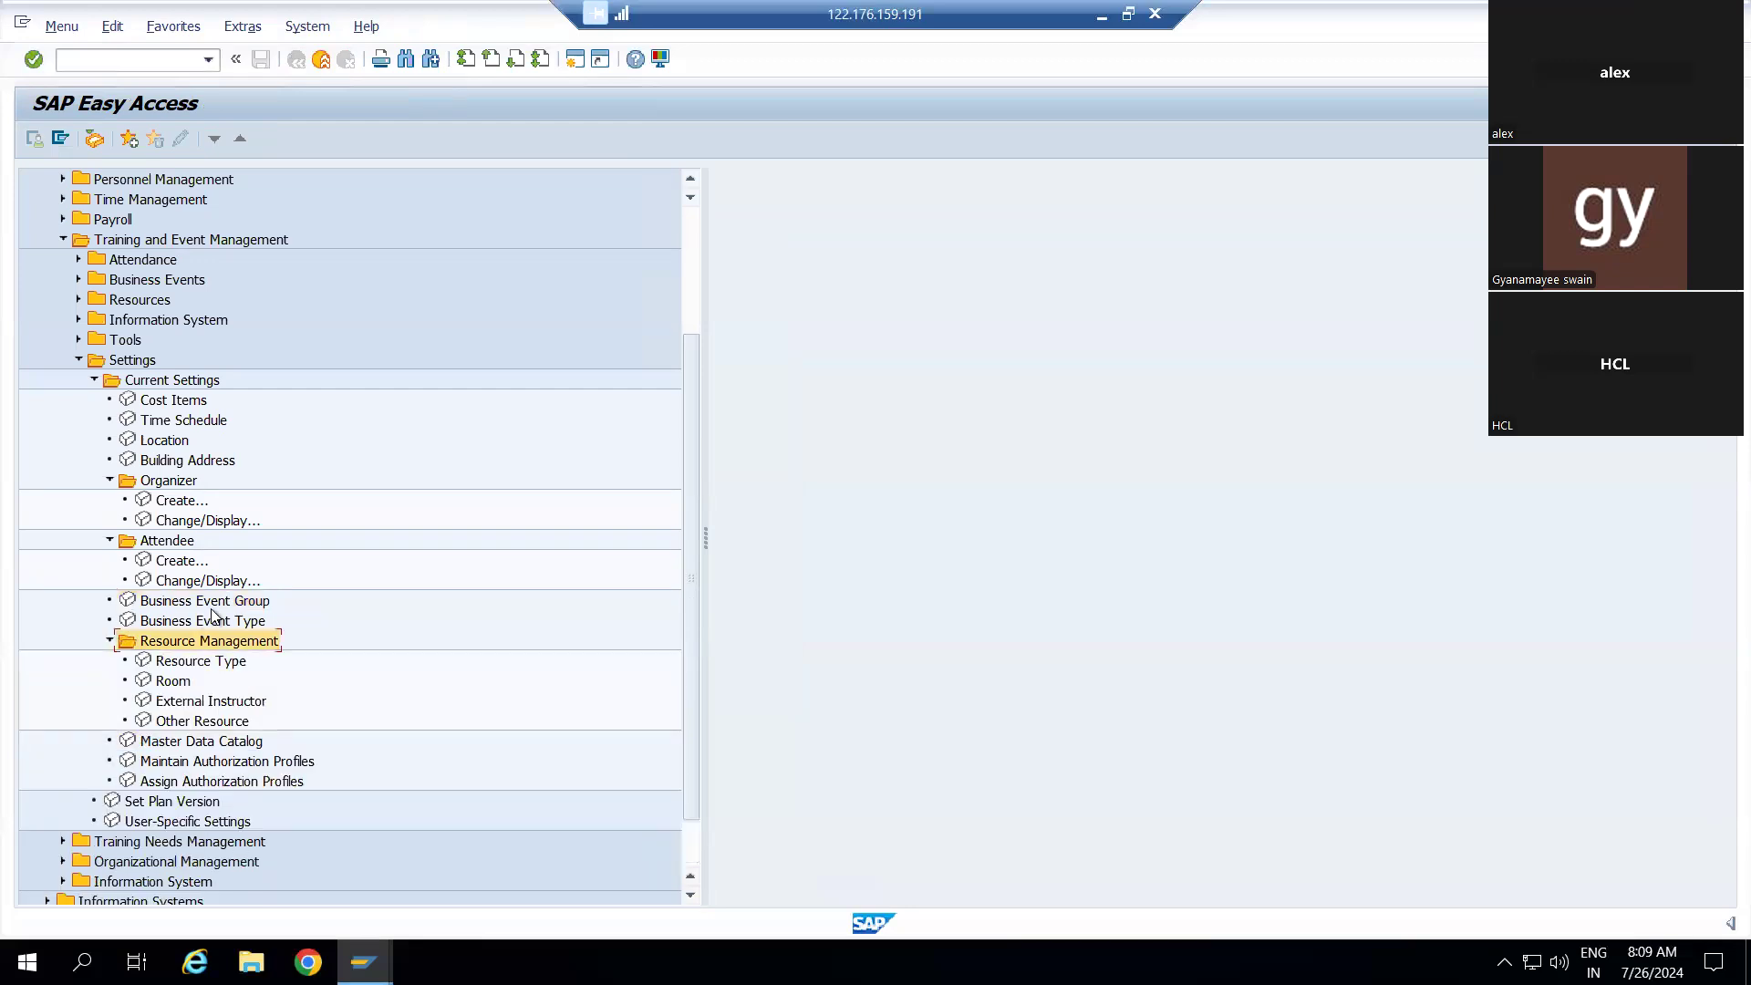
scroll(211, 617, down, 2)
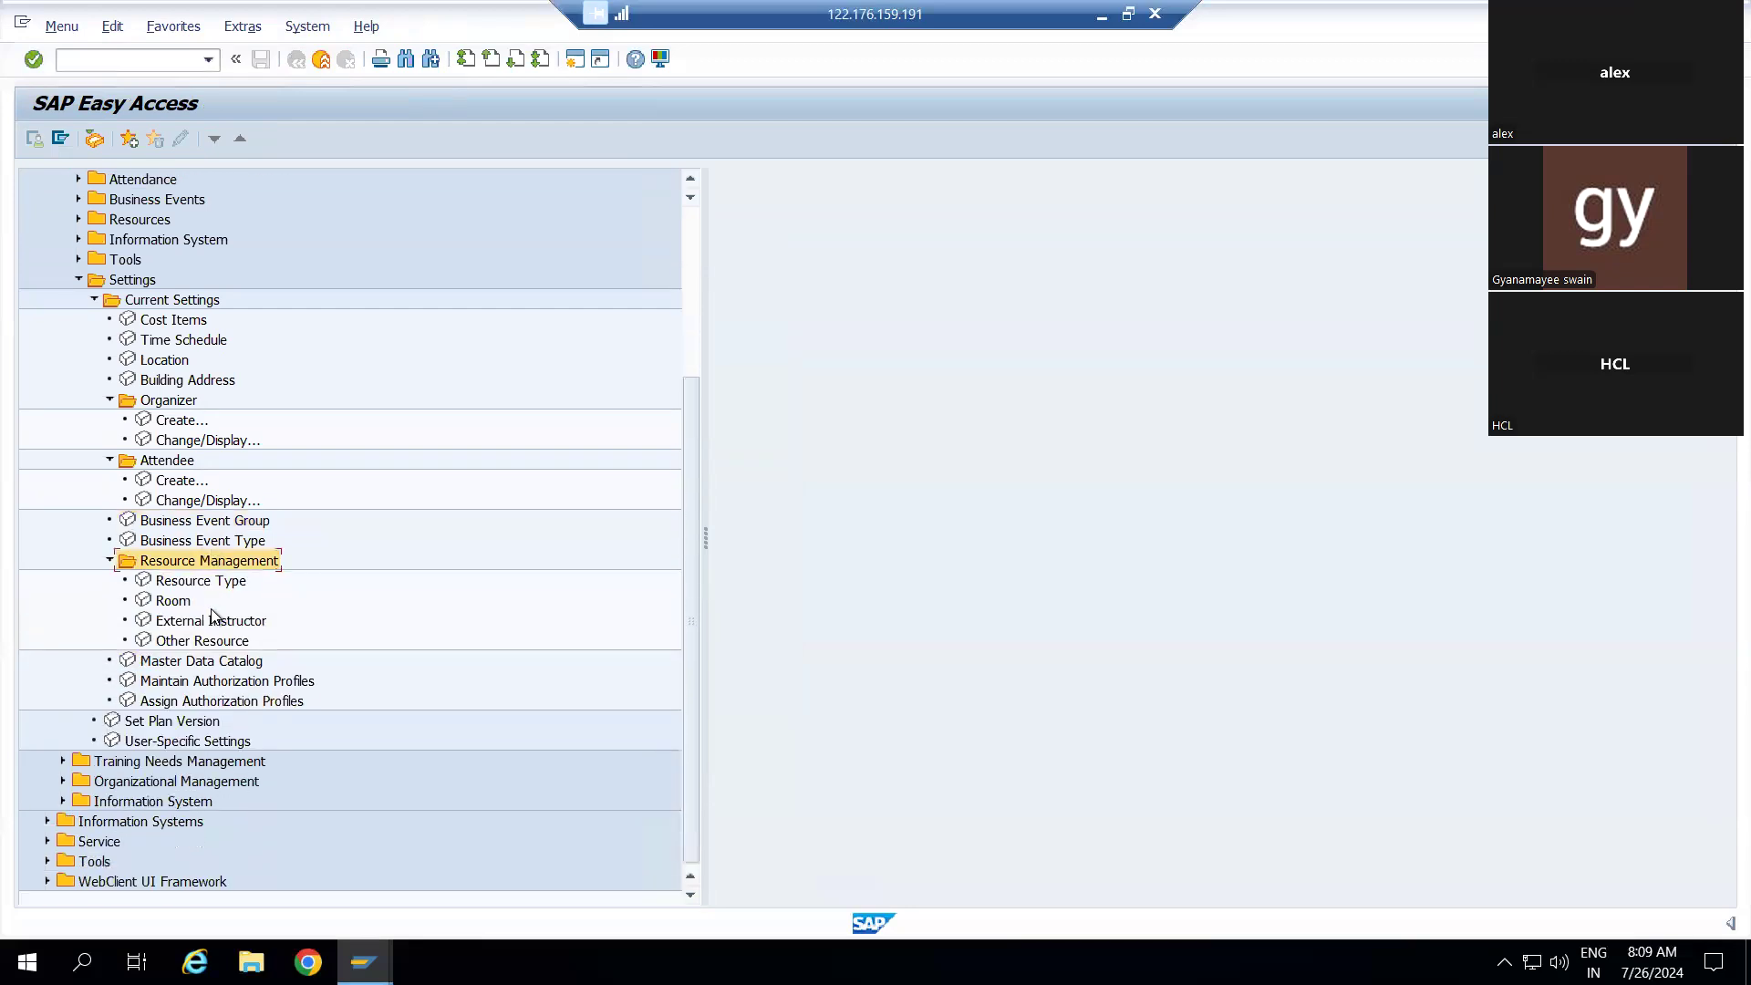
double_click(166, 577)
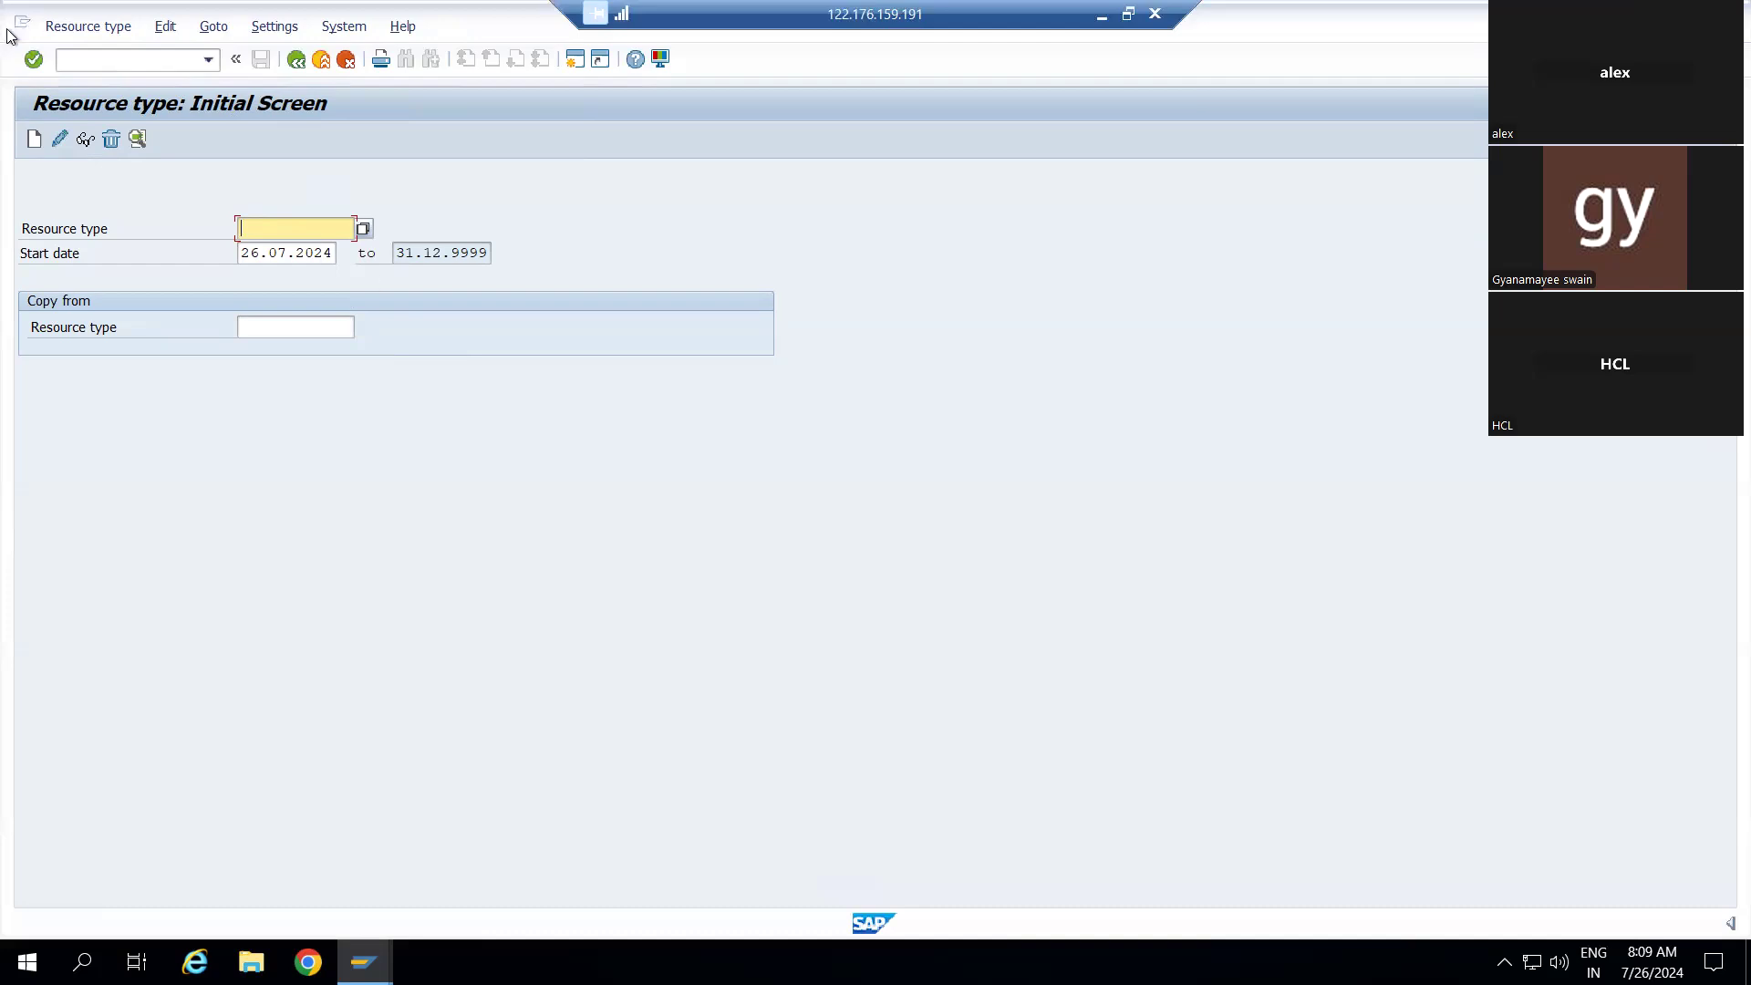
Create a new resource type with the abbreviation DABAR CR
click(35, 141)
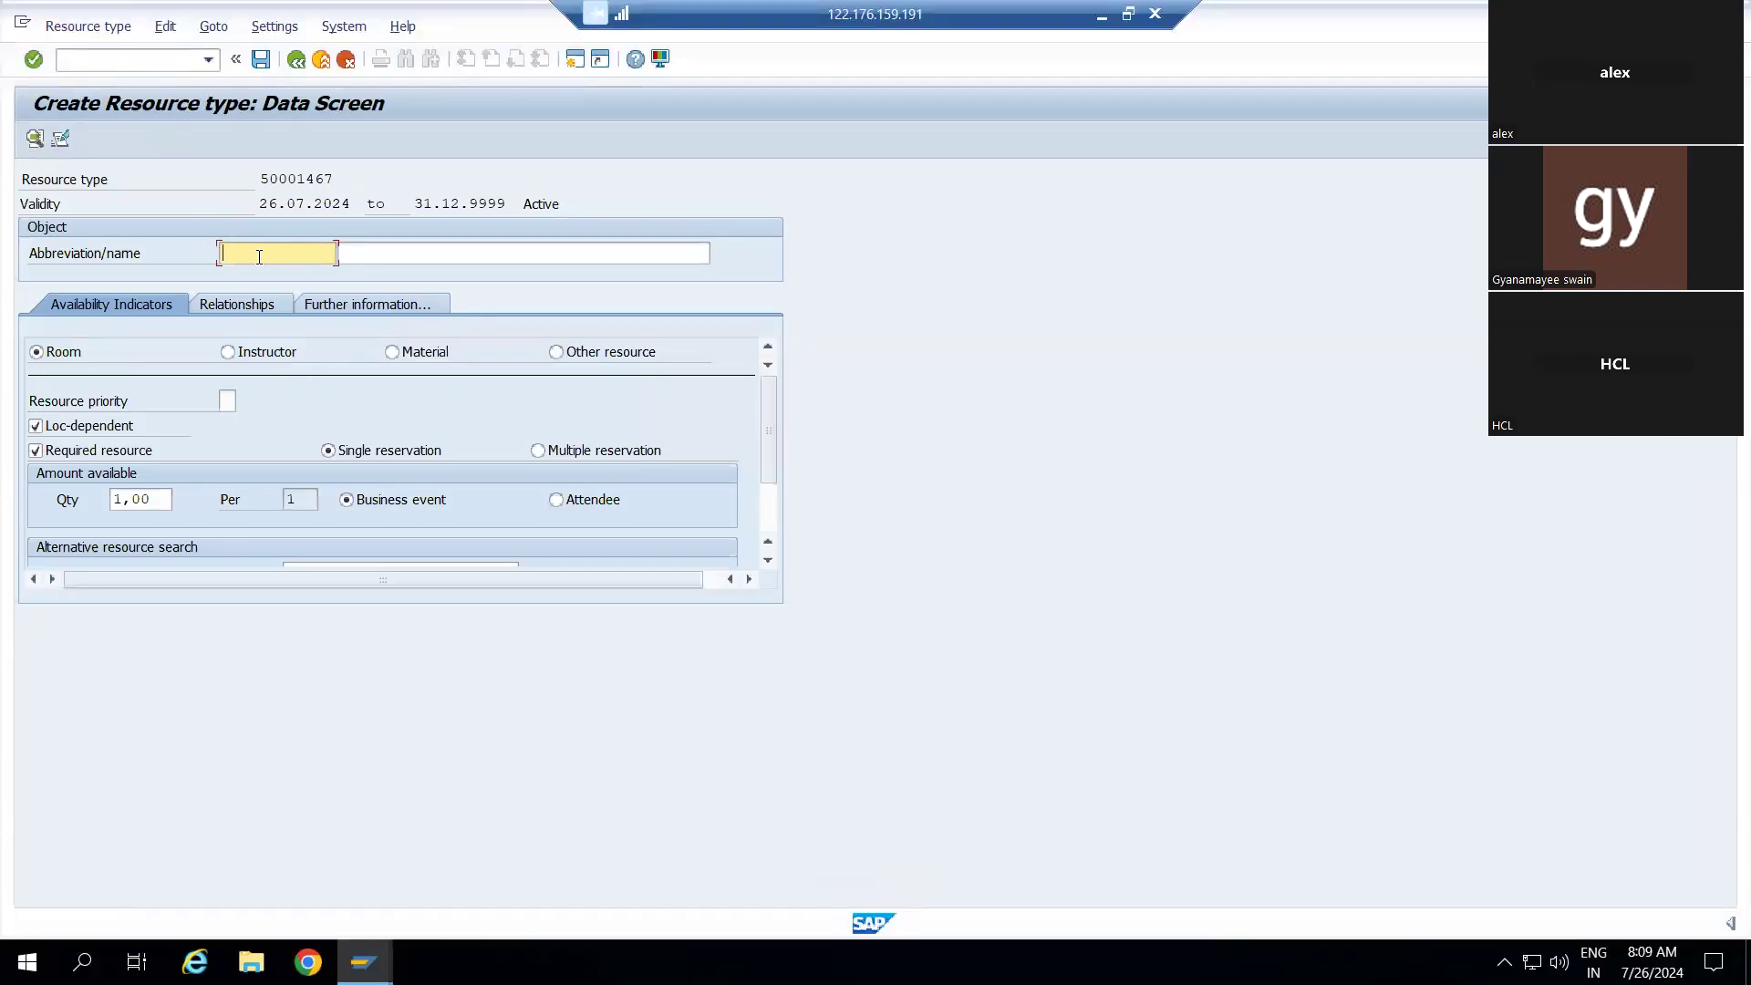
text(d)
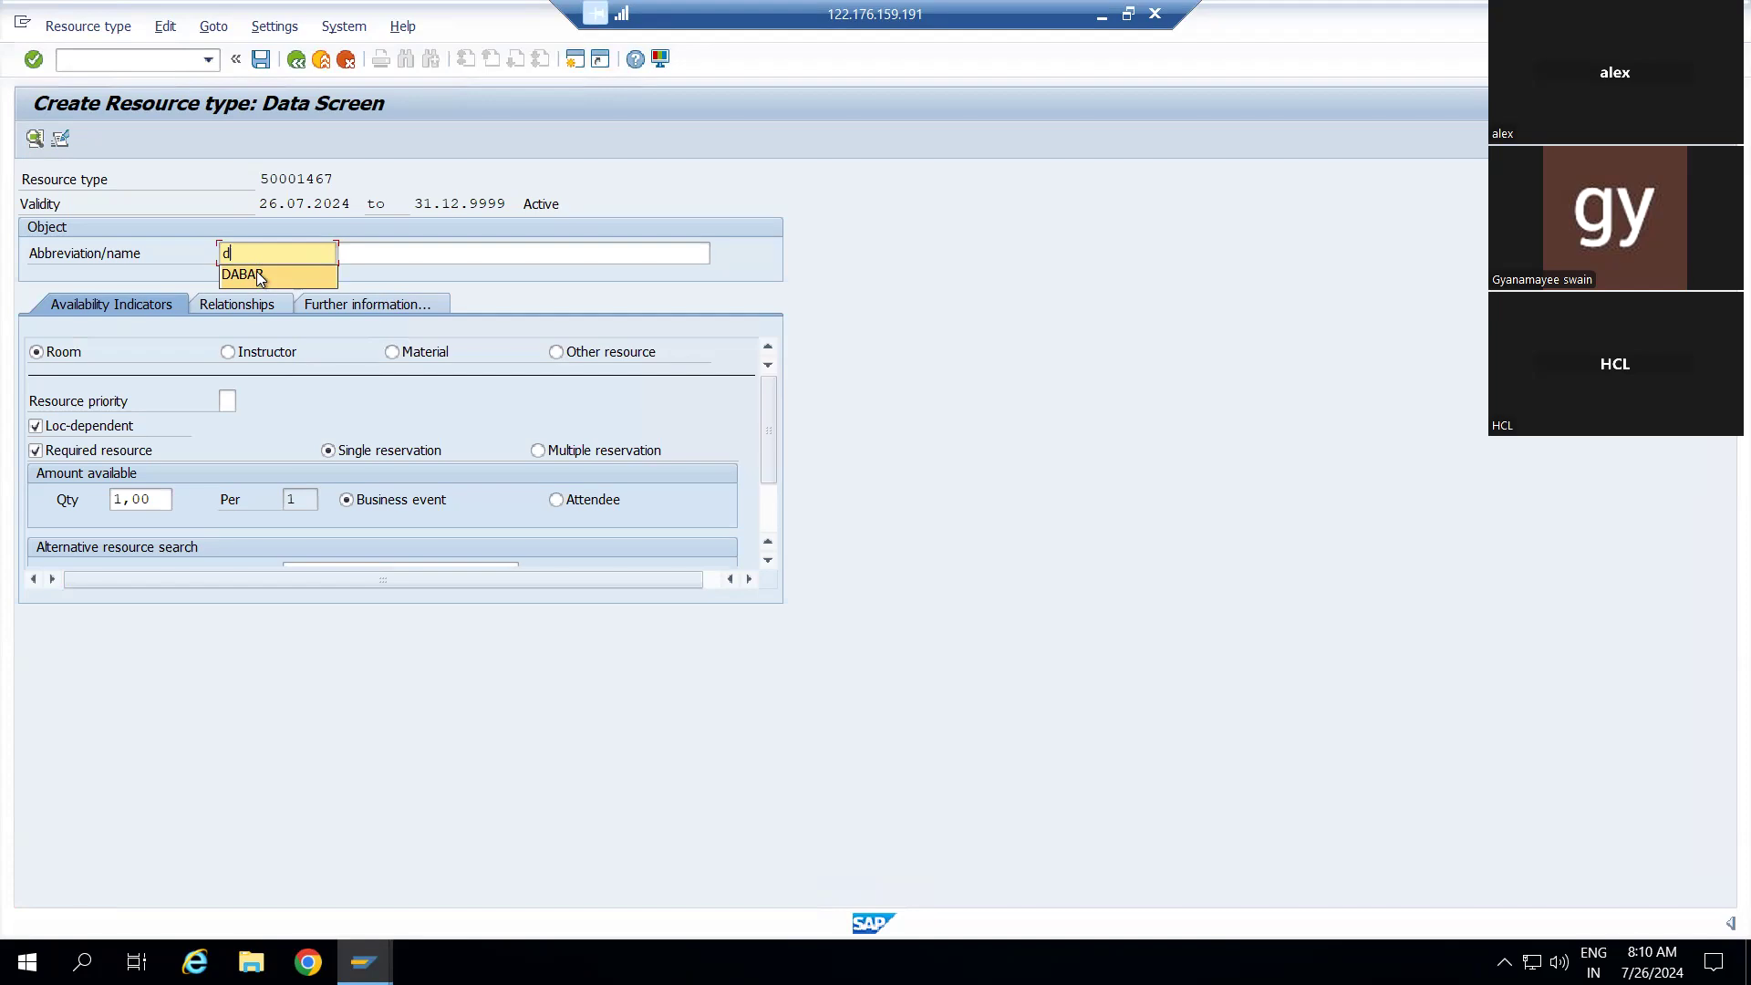
click(257, 274)
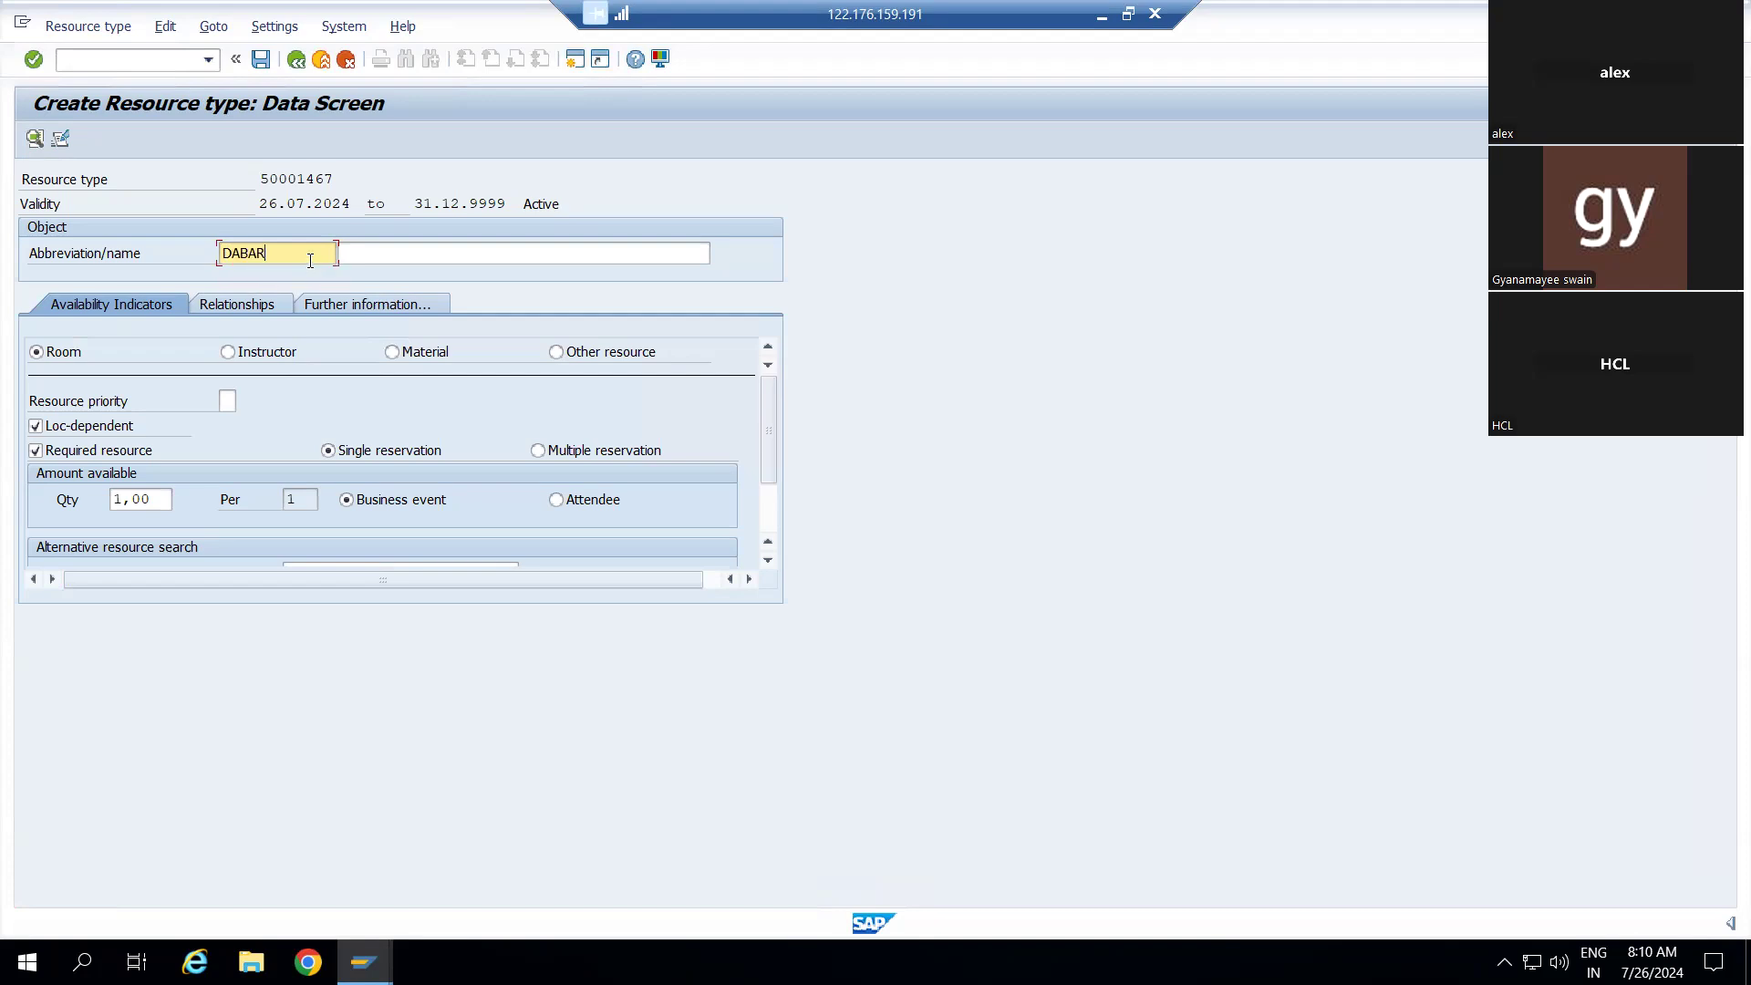
text(cONFER)
key(BackSpace)
key(BackSpace)
key(BackSpace)
key(BackSpace)
key(BackSpace)
key(BackSpace)
text(c)
key(BackSpace)
text(CR)
Name the resource type DABAR CONFERANCE ROOM
click(354, 254)
text(DABA)
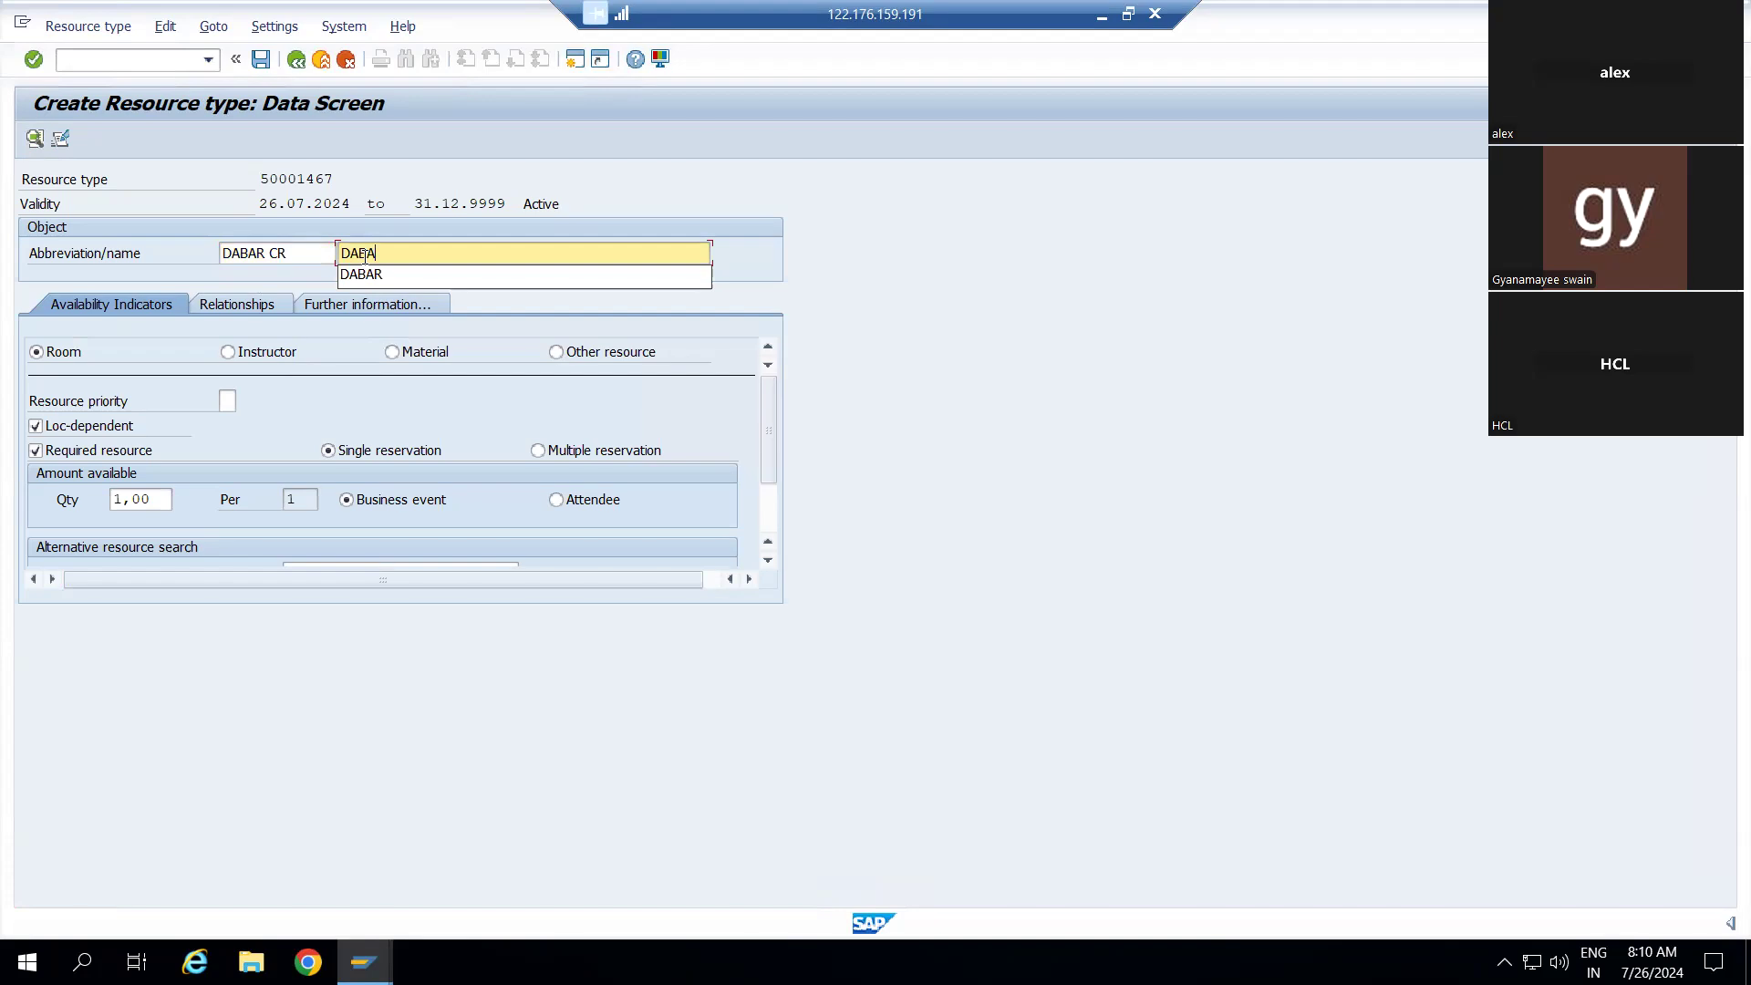
text(R CON)
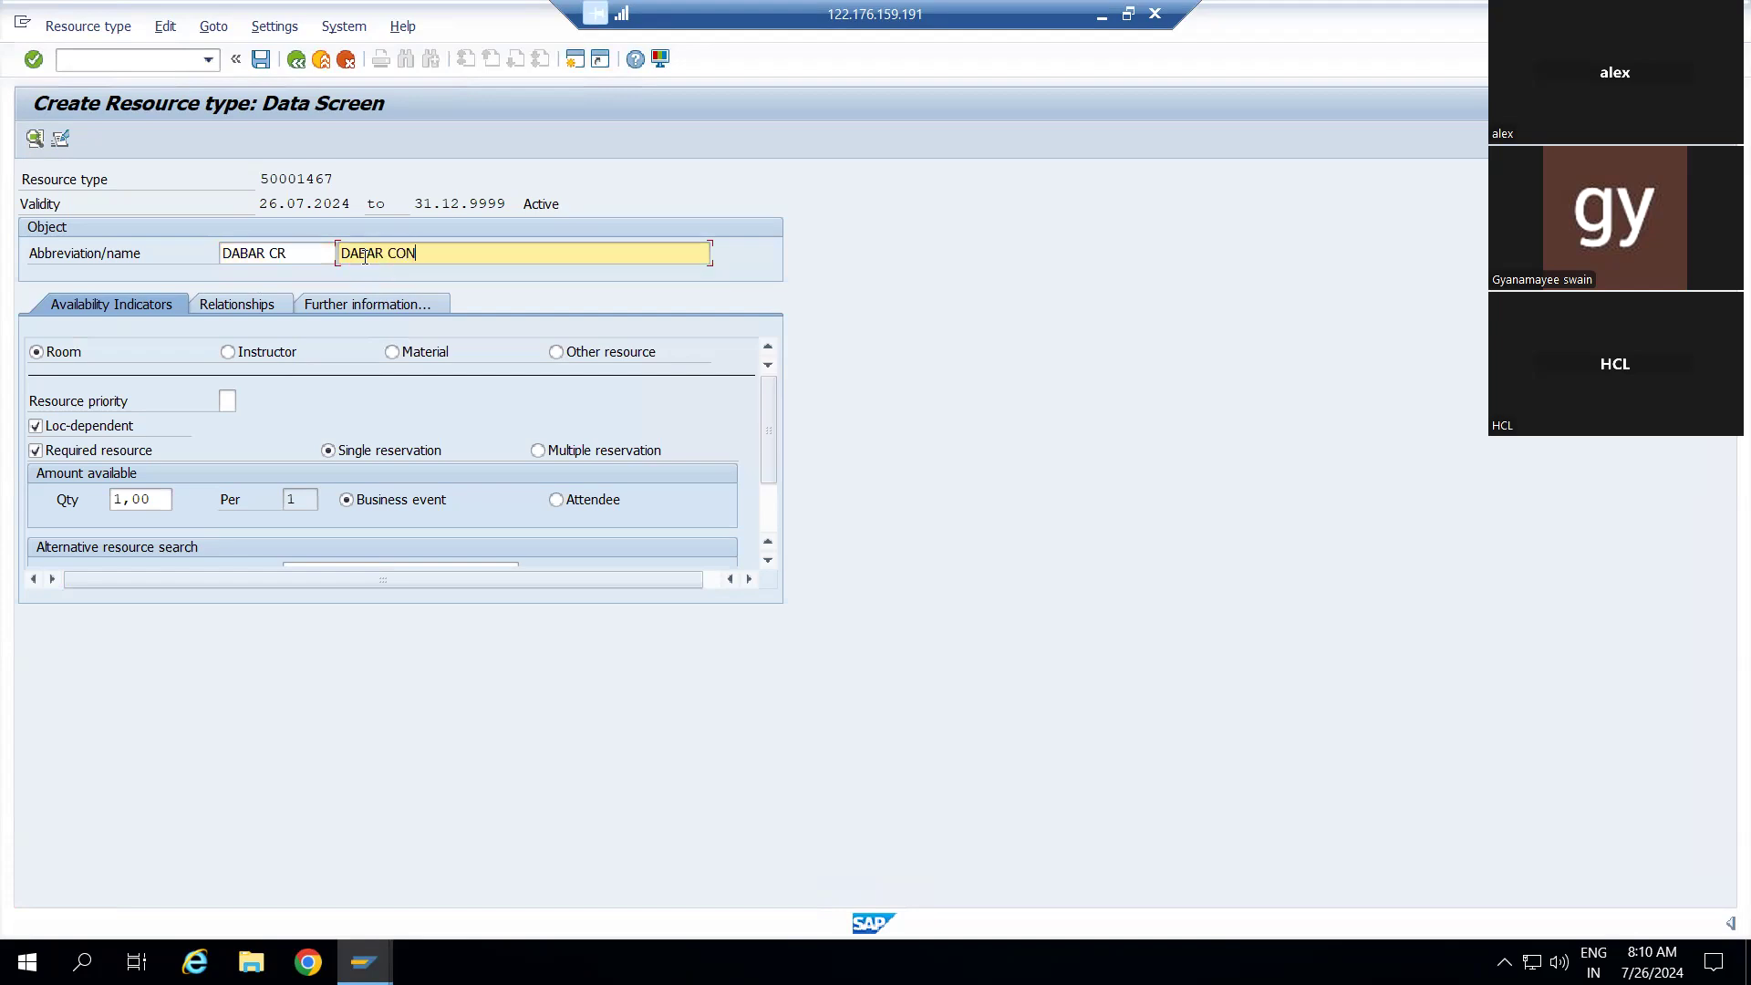
text(FERANCE ROON)
key(BackSpace)
text(M)
Give DABAR CR resource priority 0 from the 0–9 Priority value help
click(225, 403)
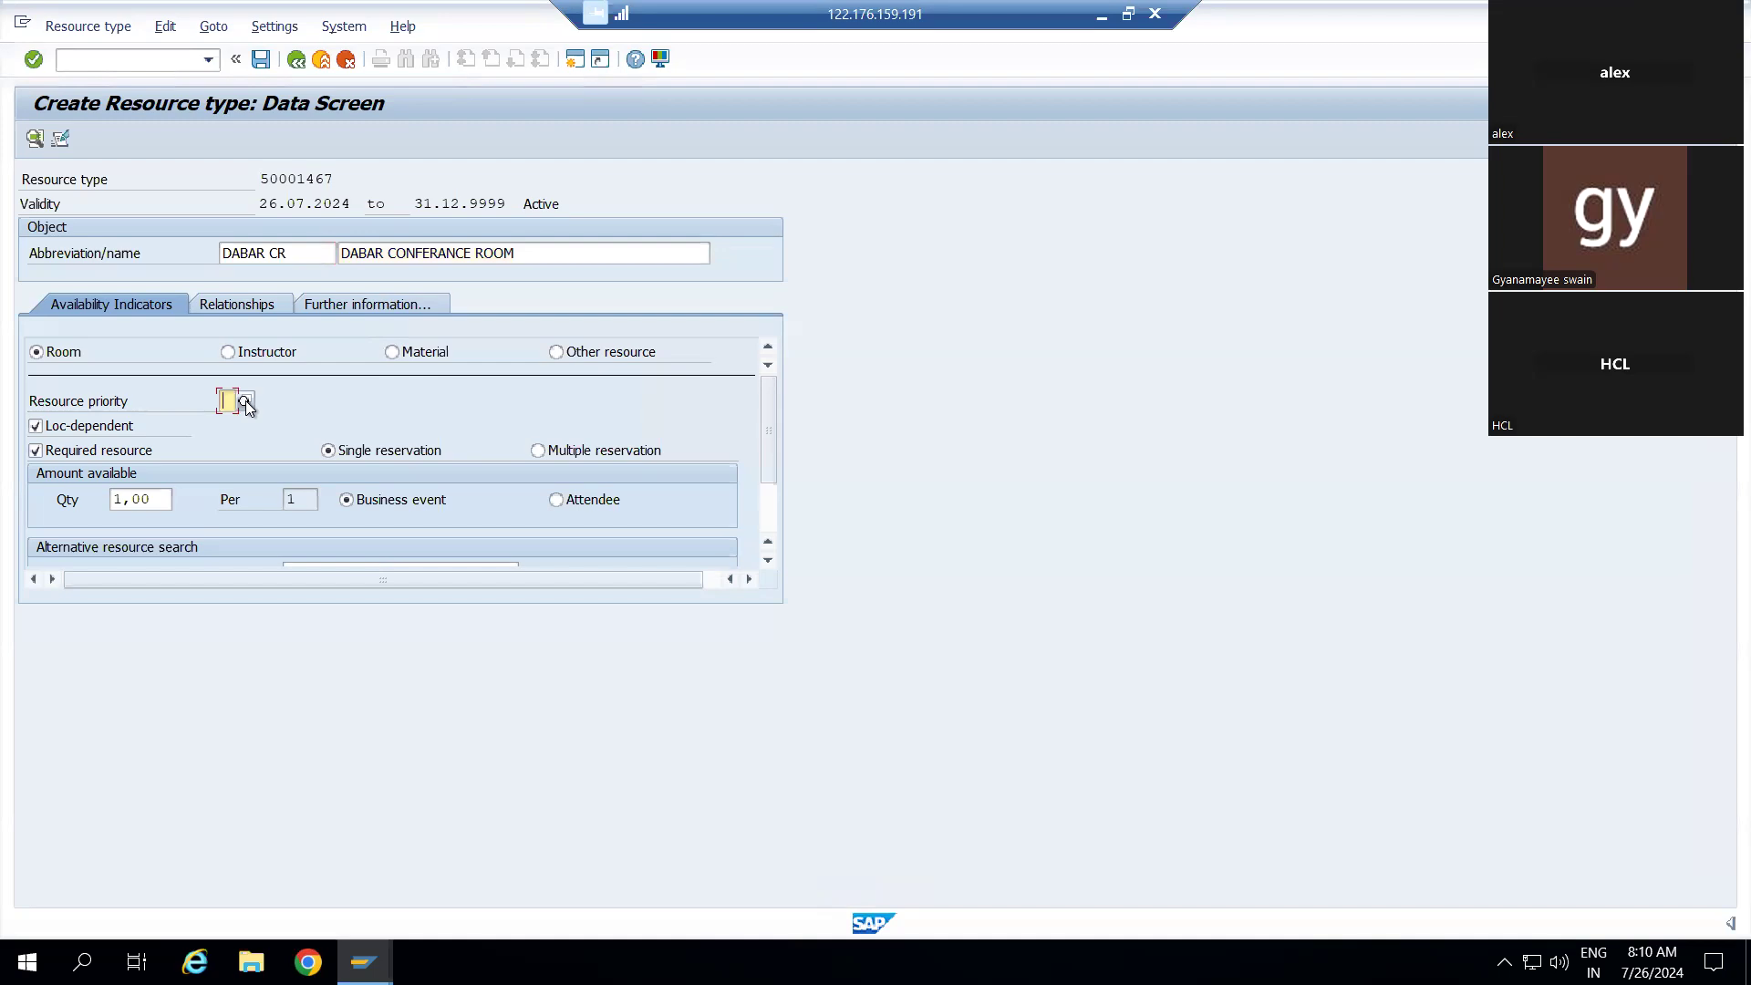
click(247, 402)
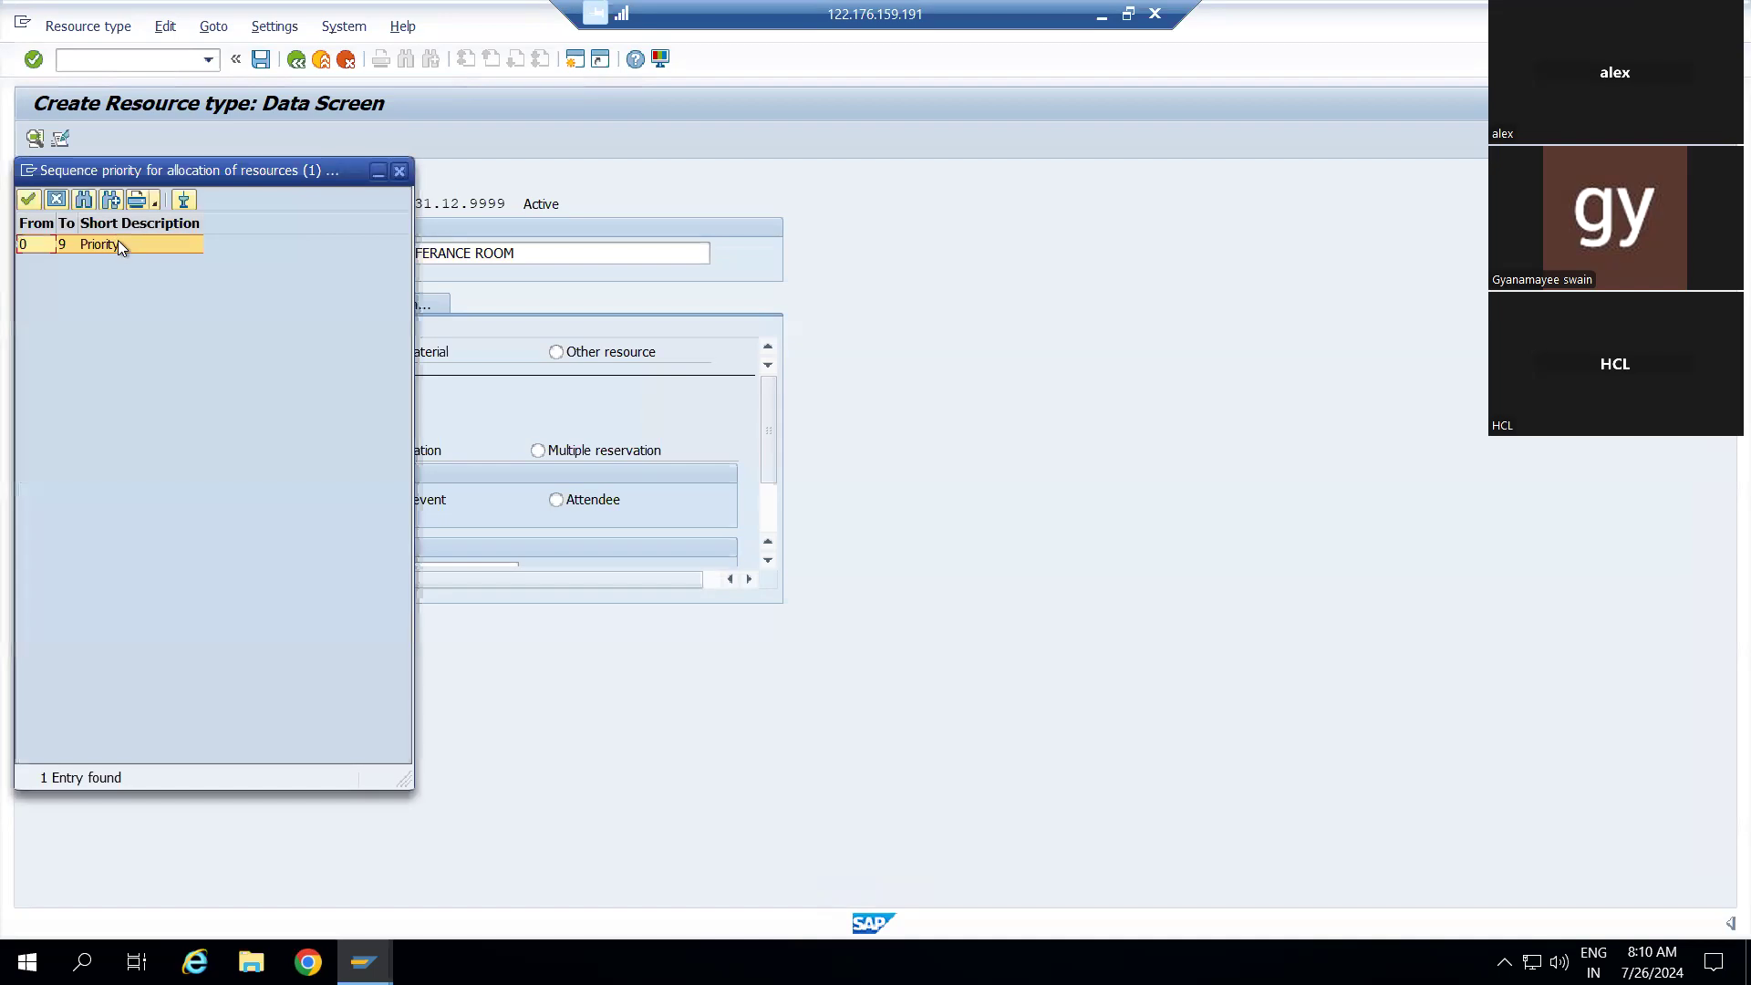
double_click(118, 242)
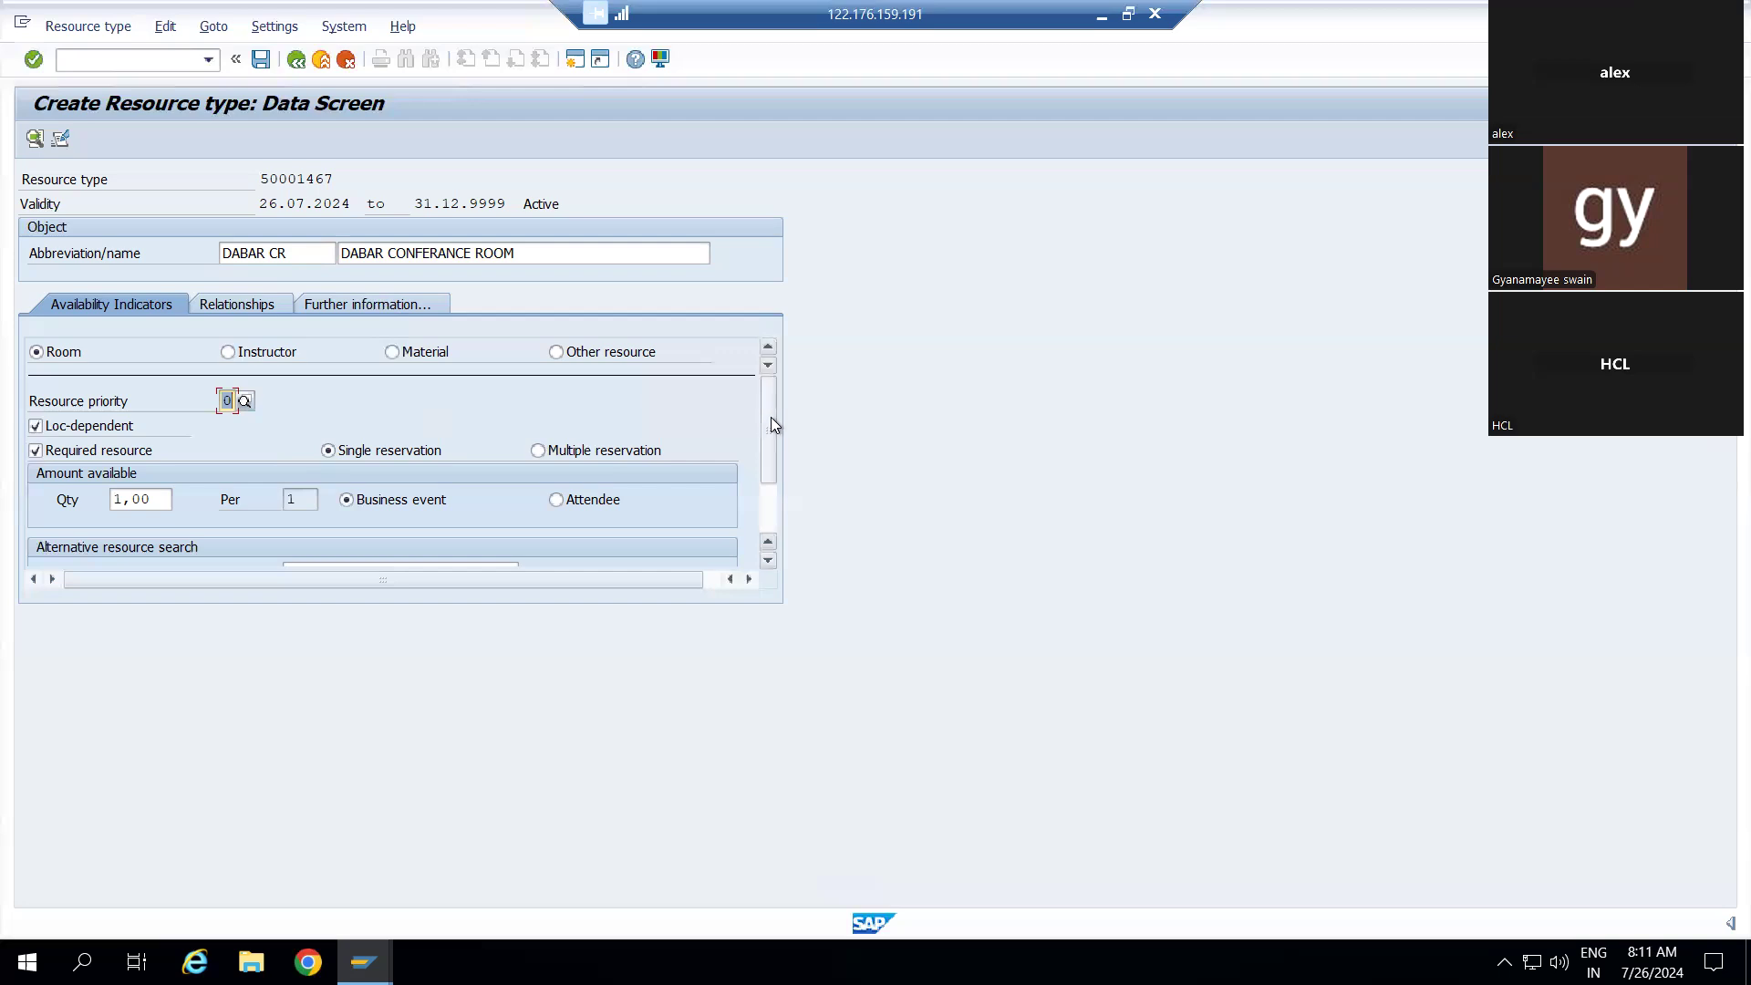
scroll(599, 418, down, 3)
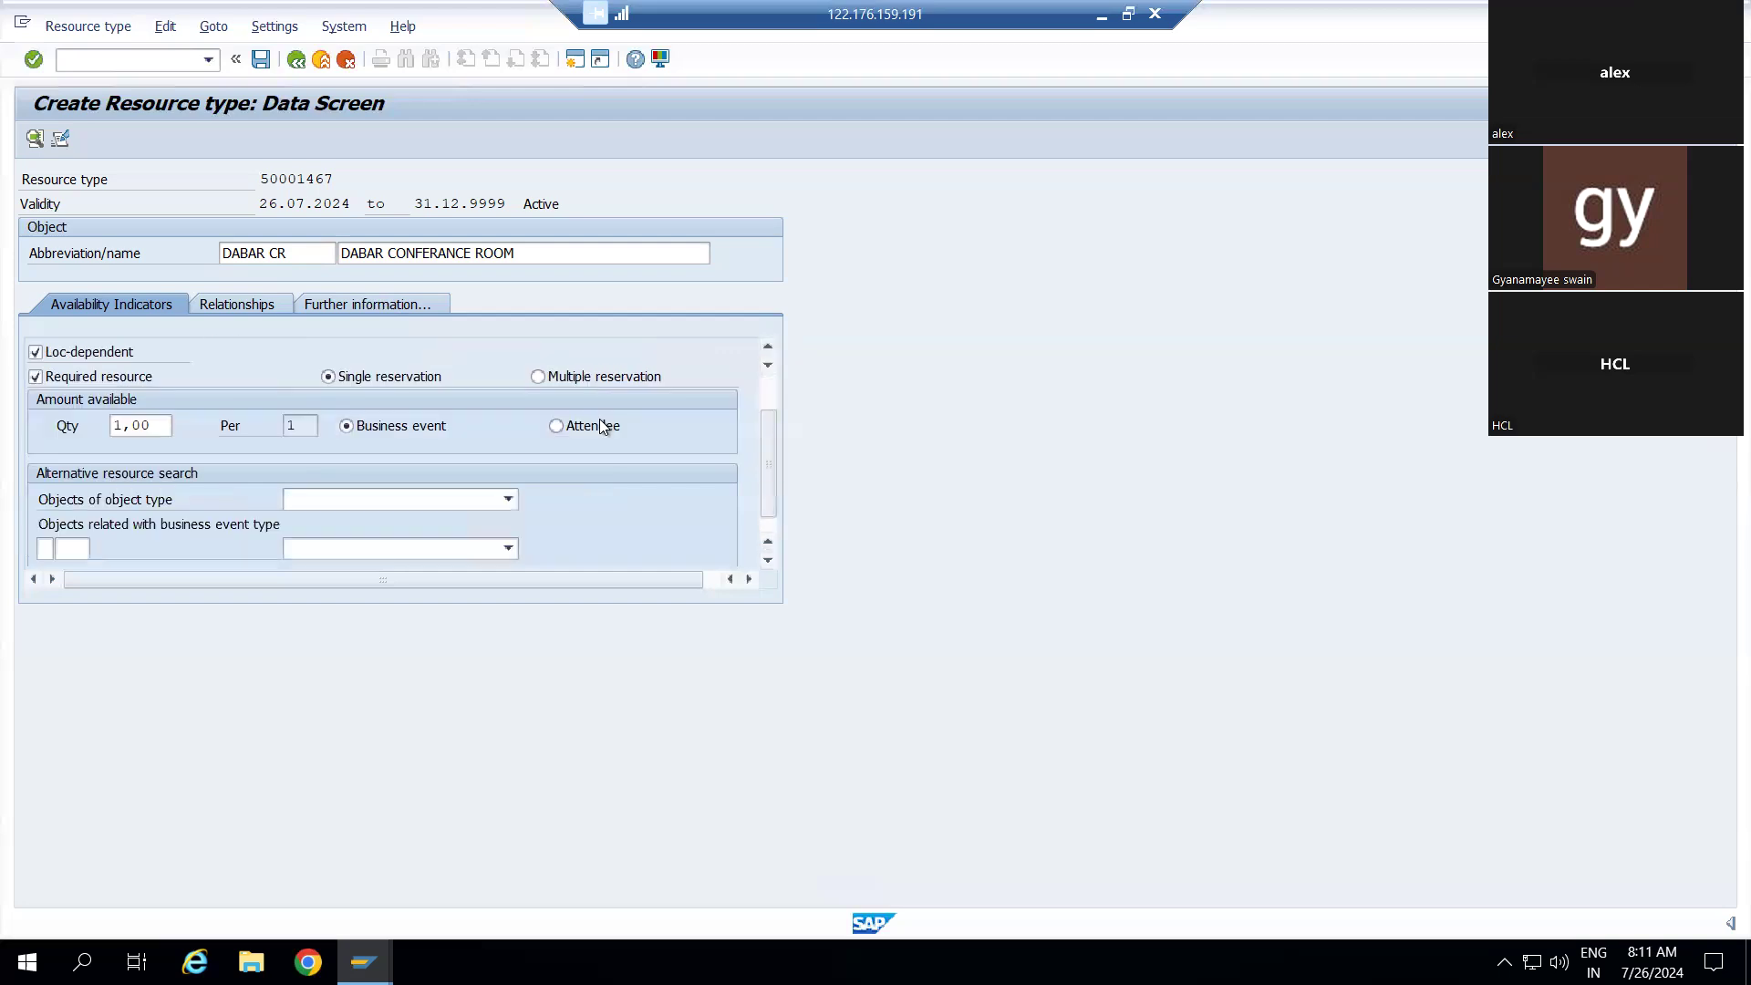
scroll(599, 418, up, 1)
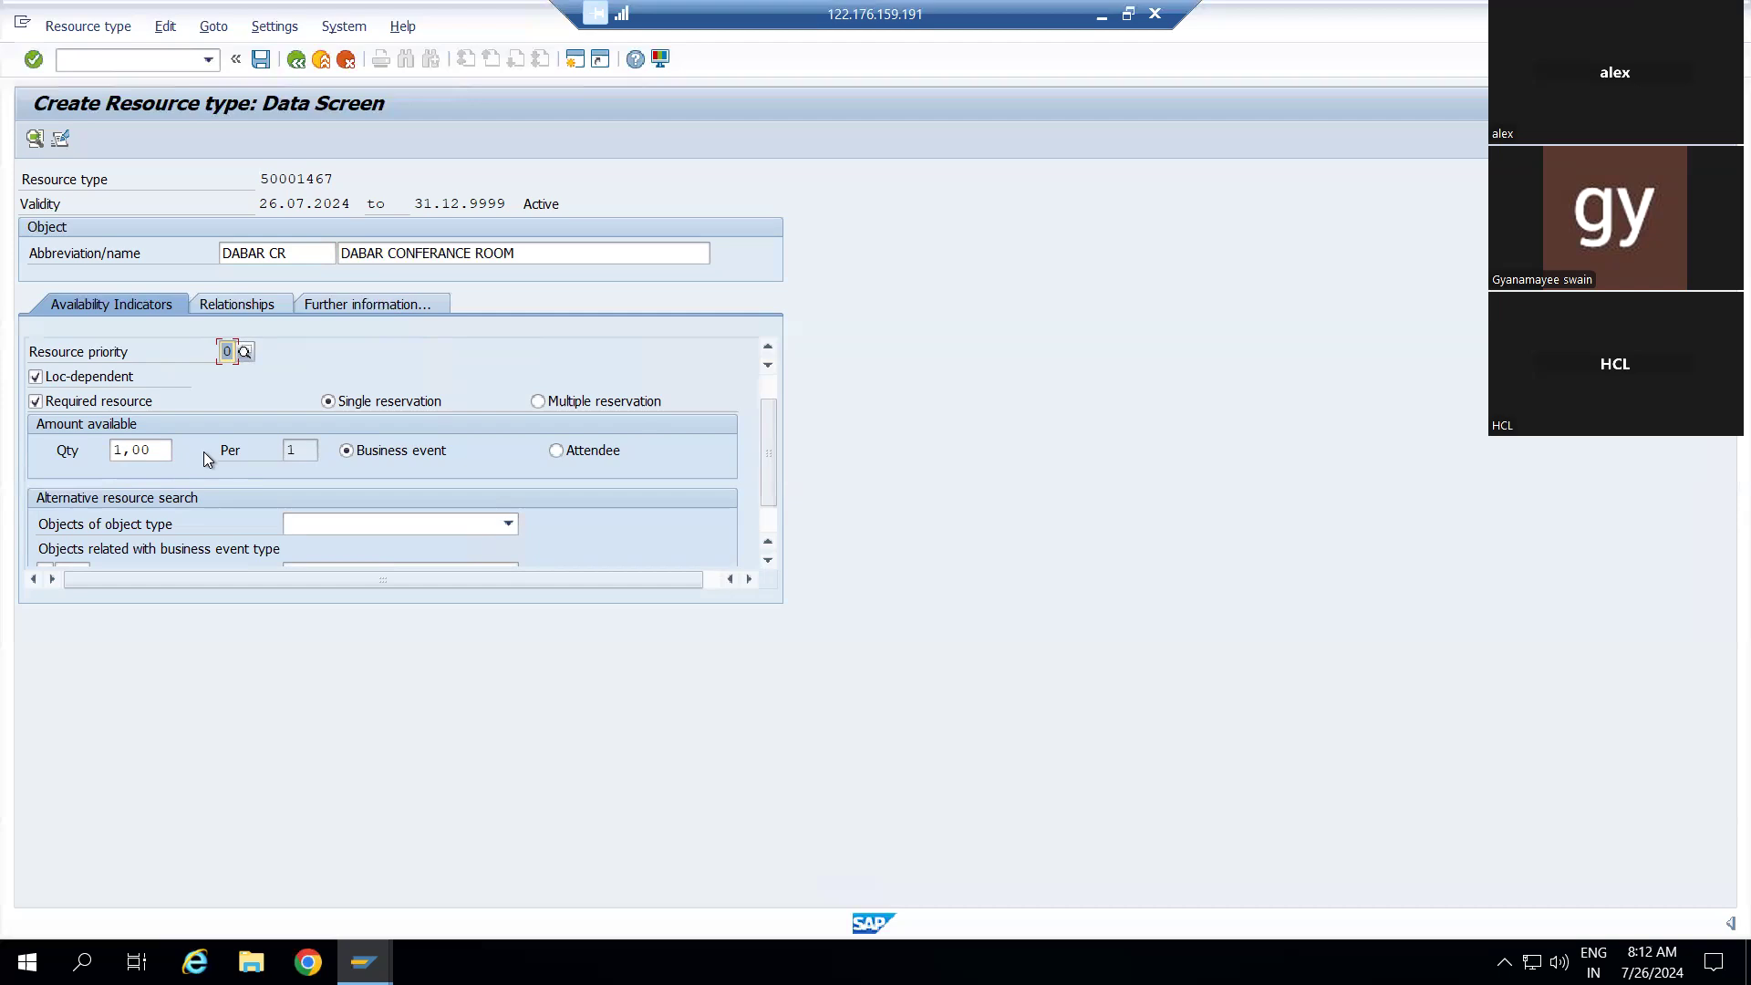
scroll(204, 451, down, 1)
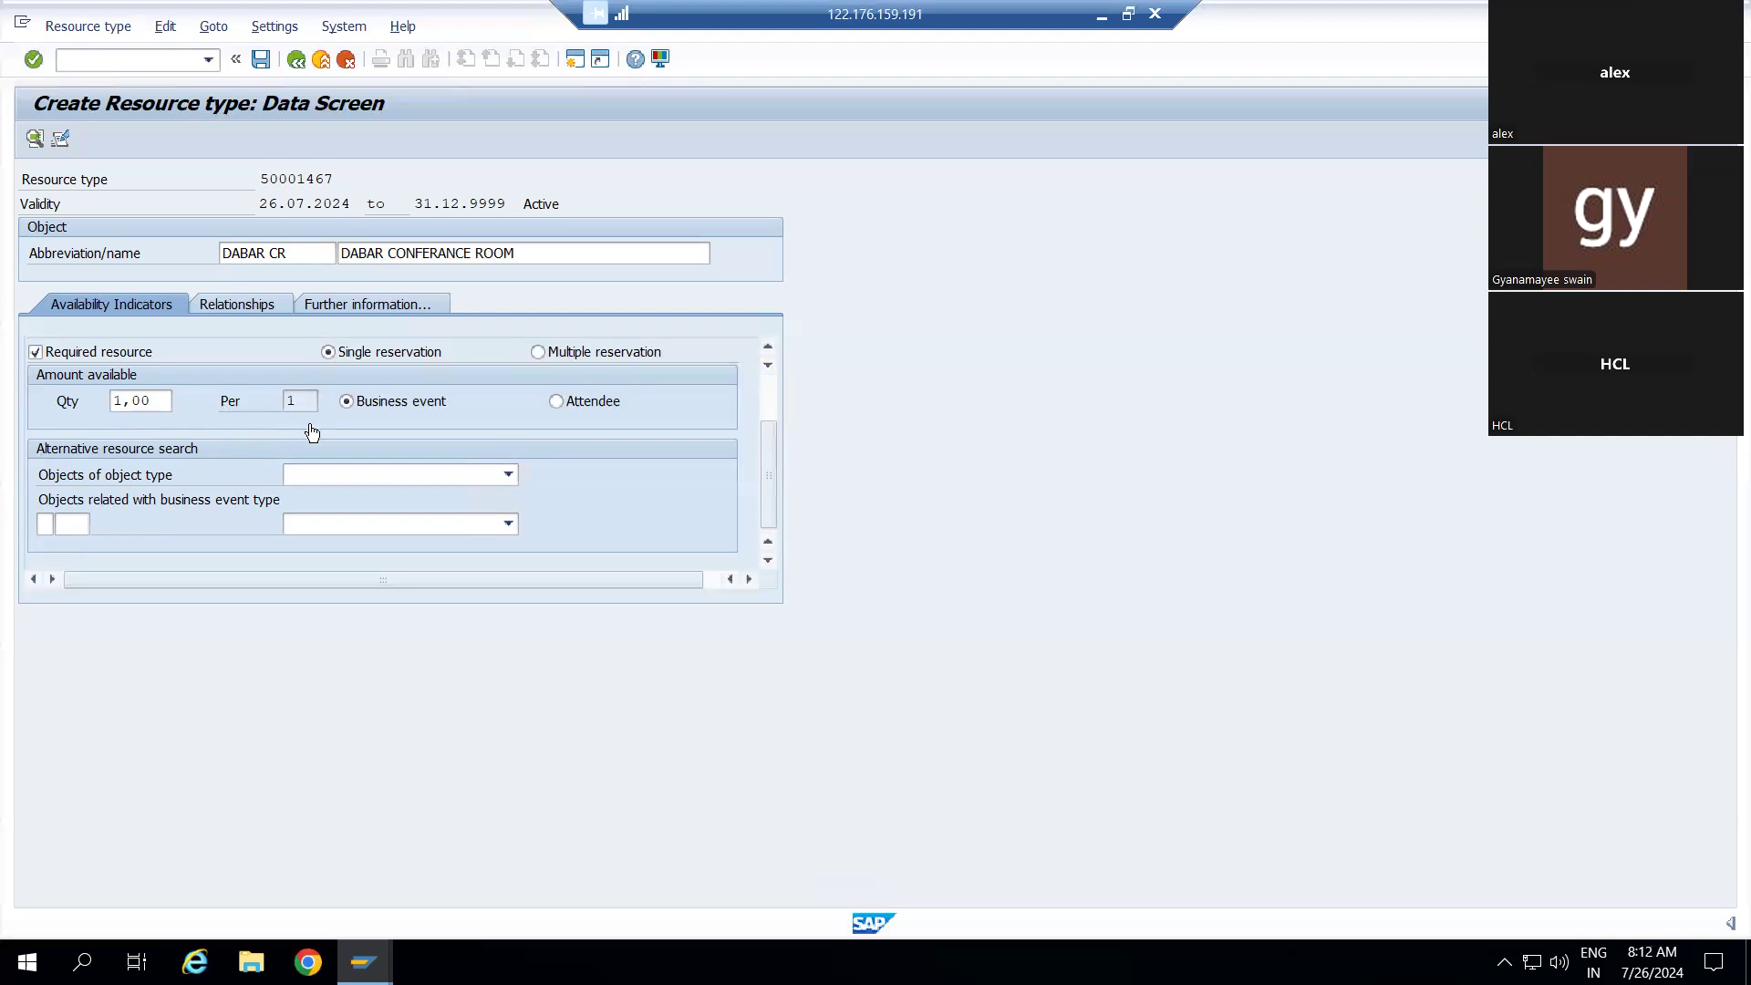
click(508, 477)
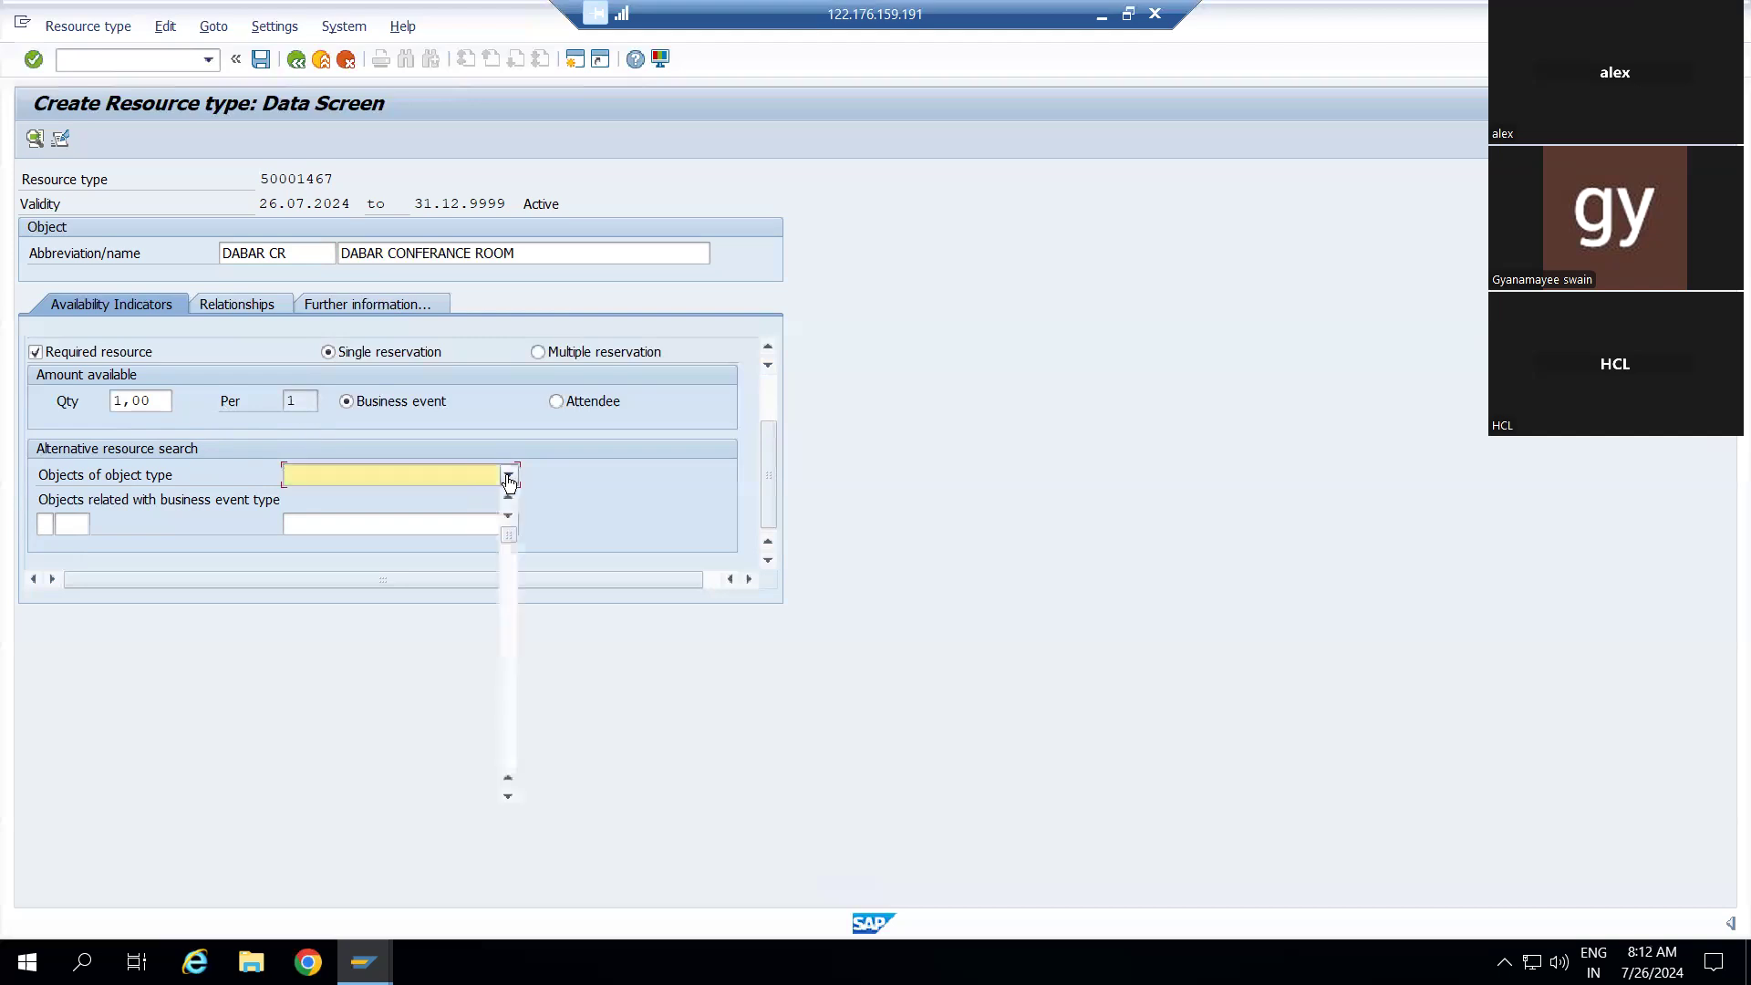
scroll(412, 696, down, 4)
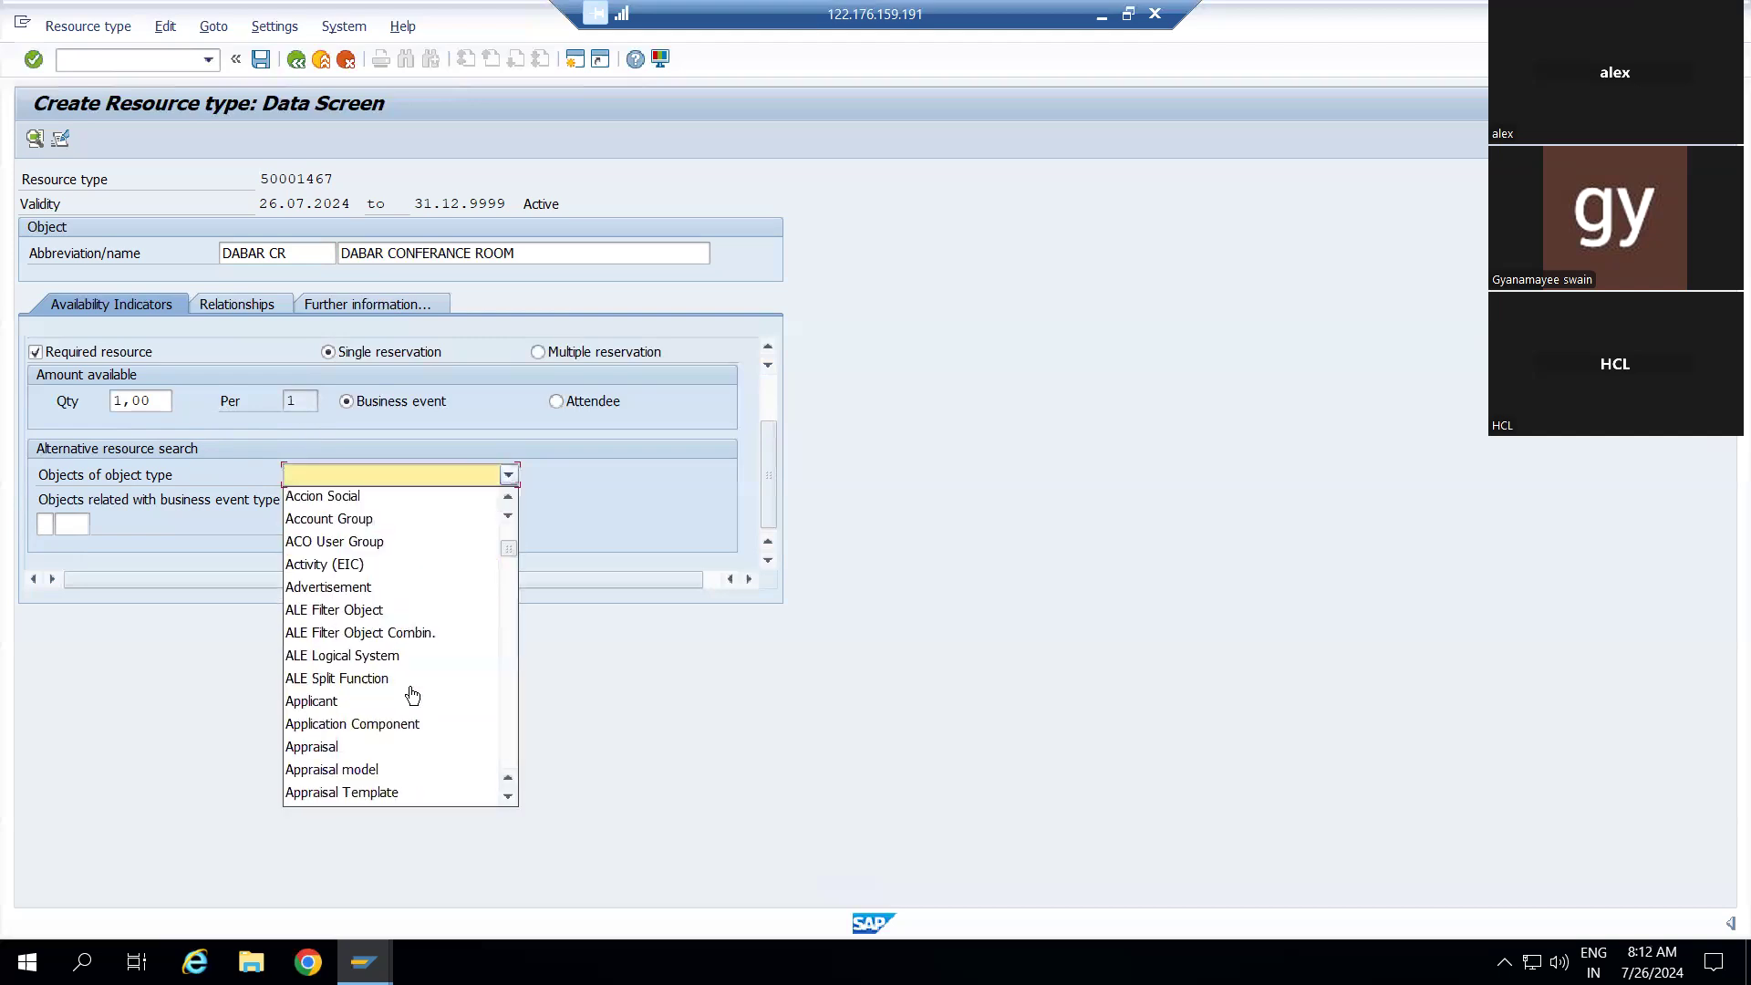
scroll(412, 695, down, 3)
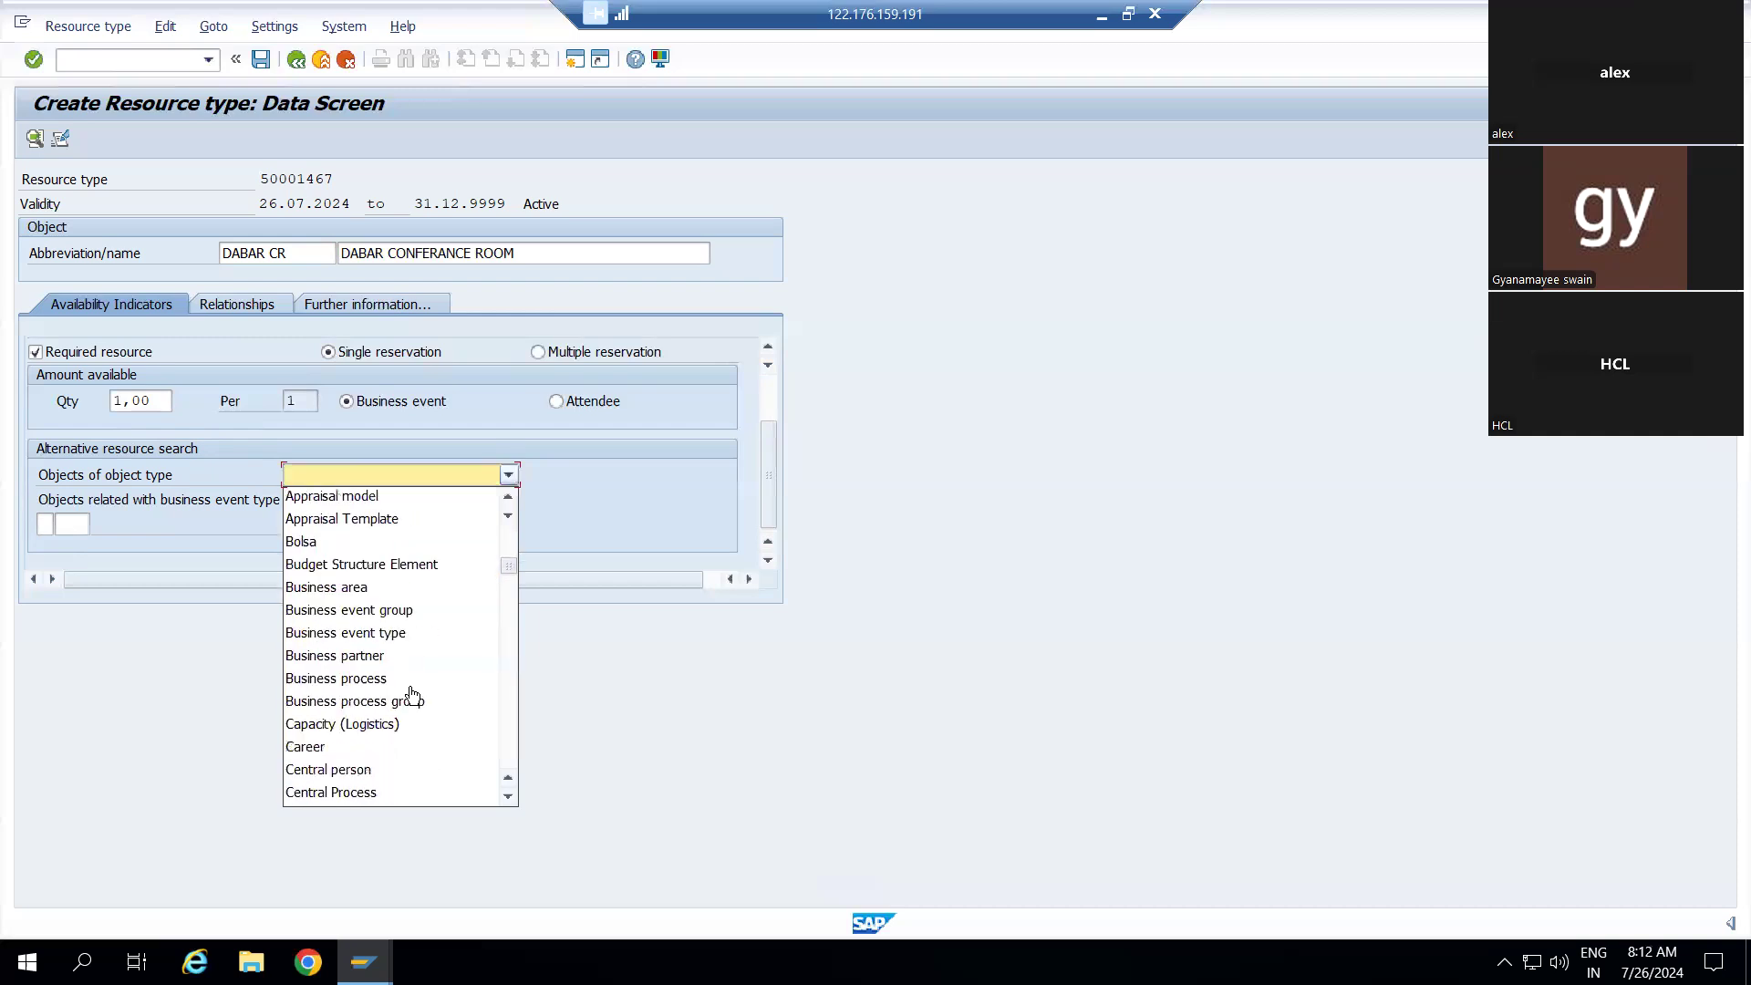
scroll(412, 696, down, 6)
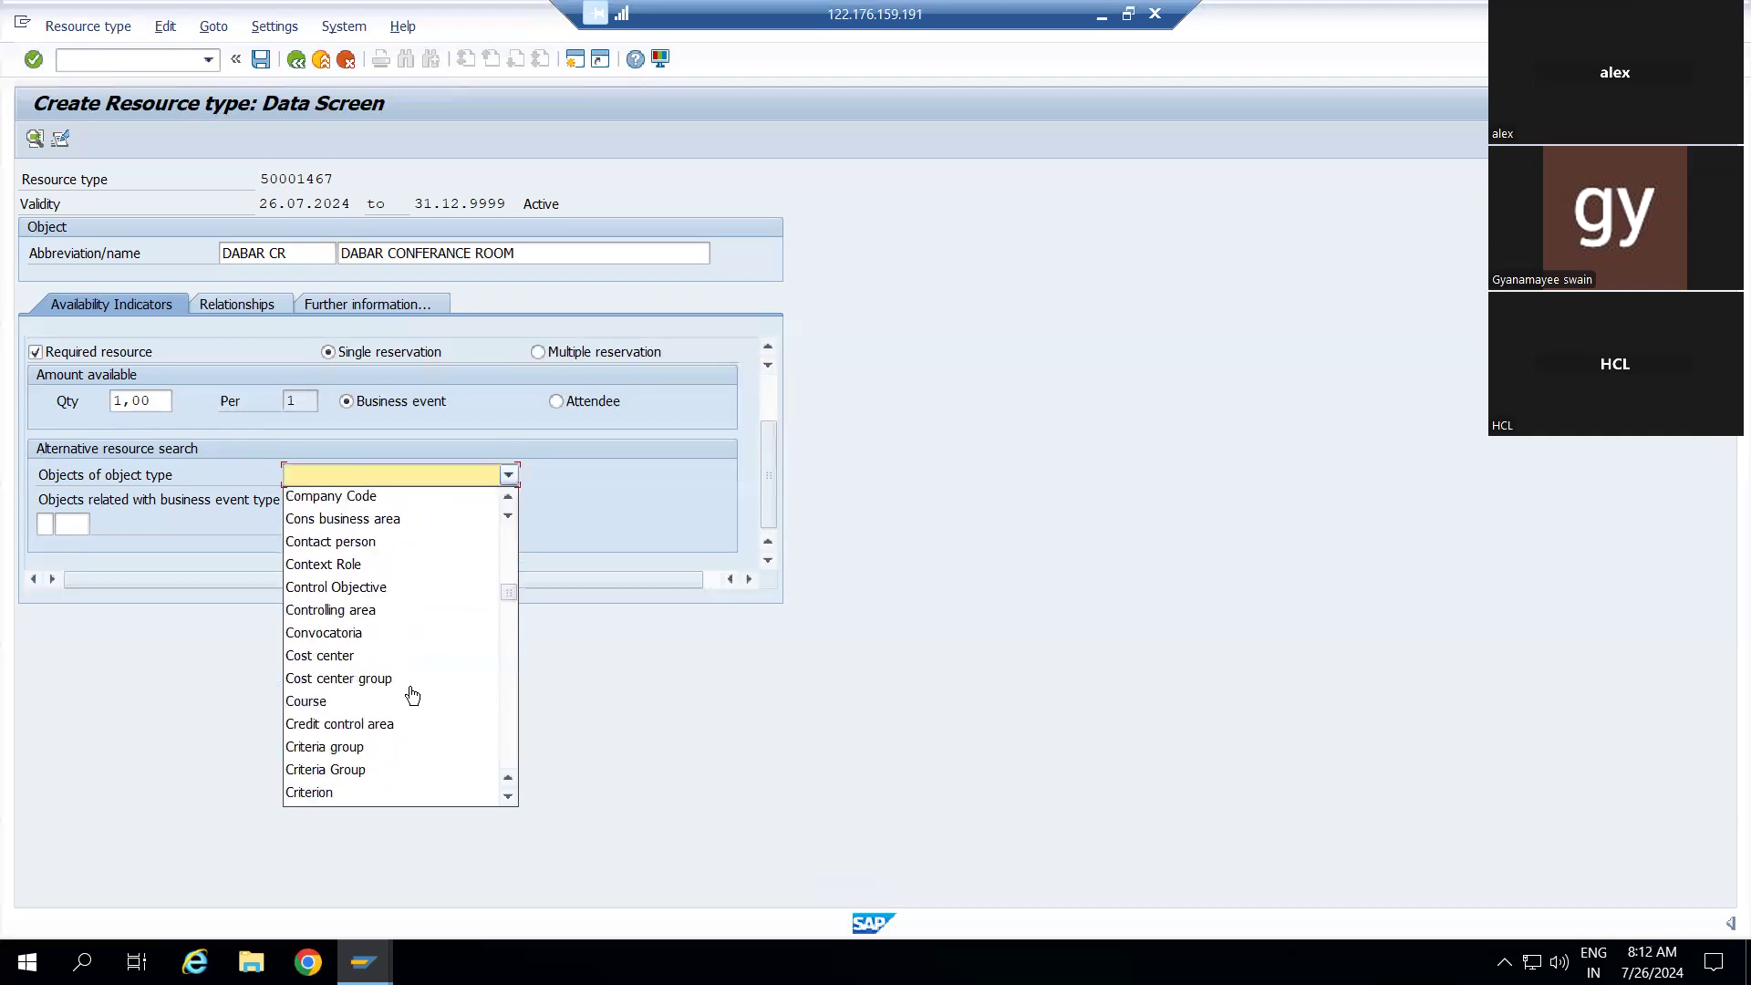
scroll(412, 696, up, 4)
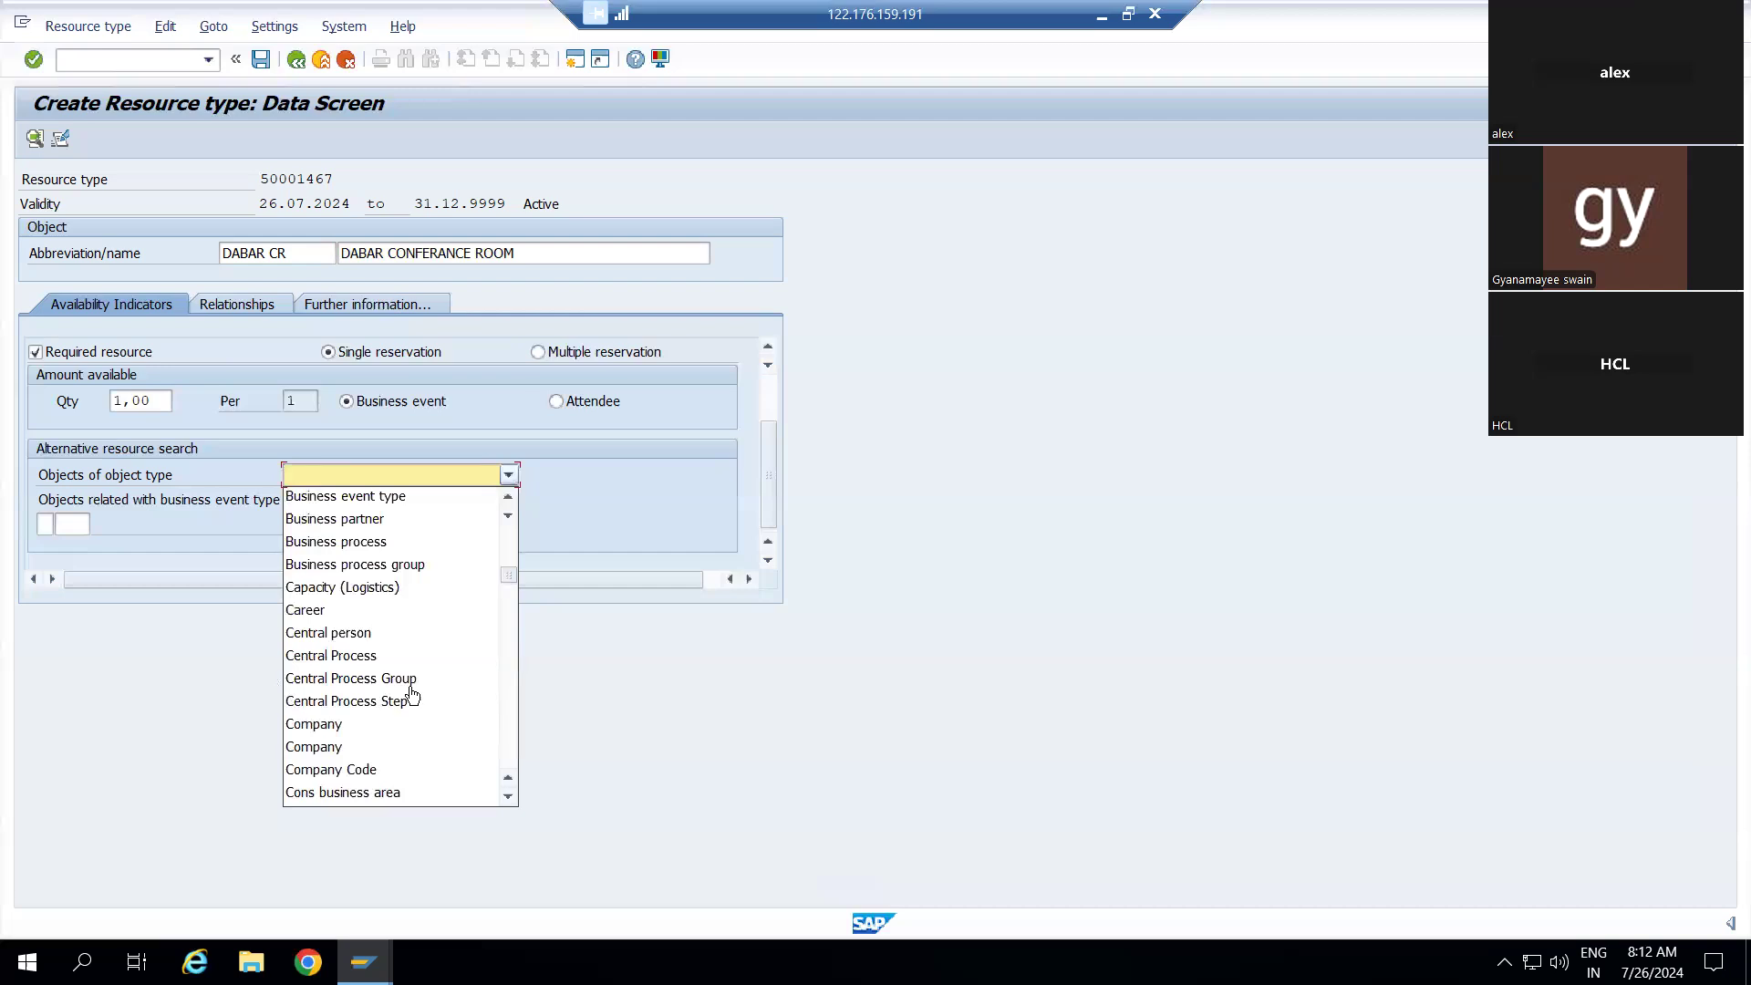
scroll(413, 696, down, 2)
scroll(412, 696, down, 10)
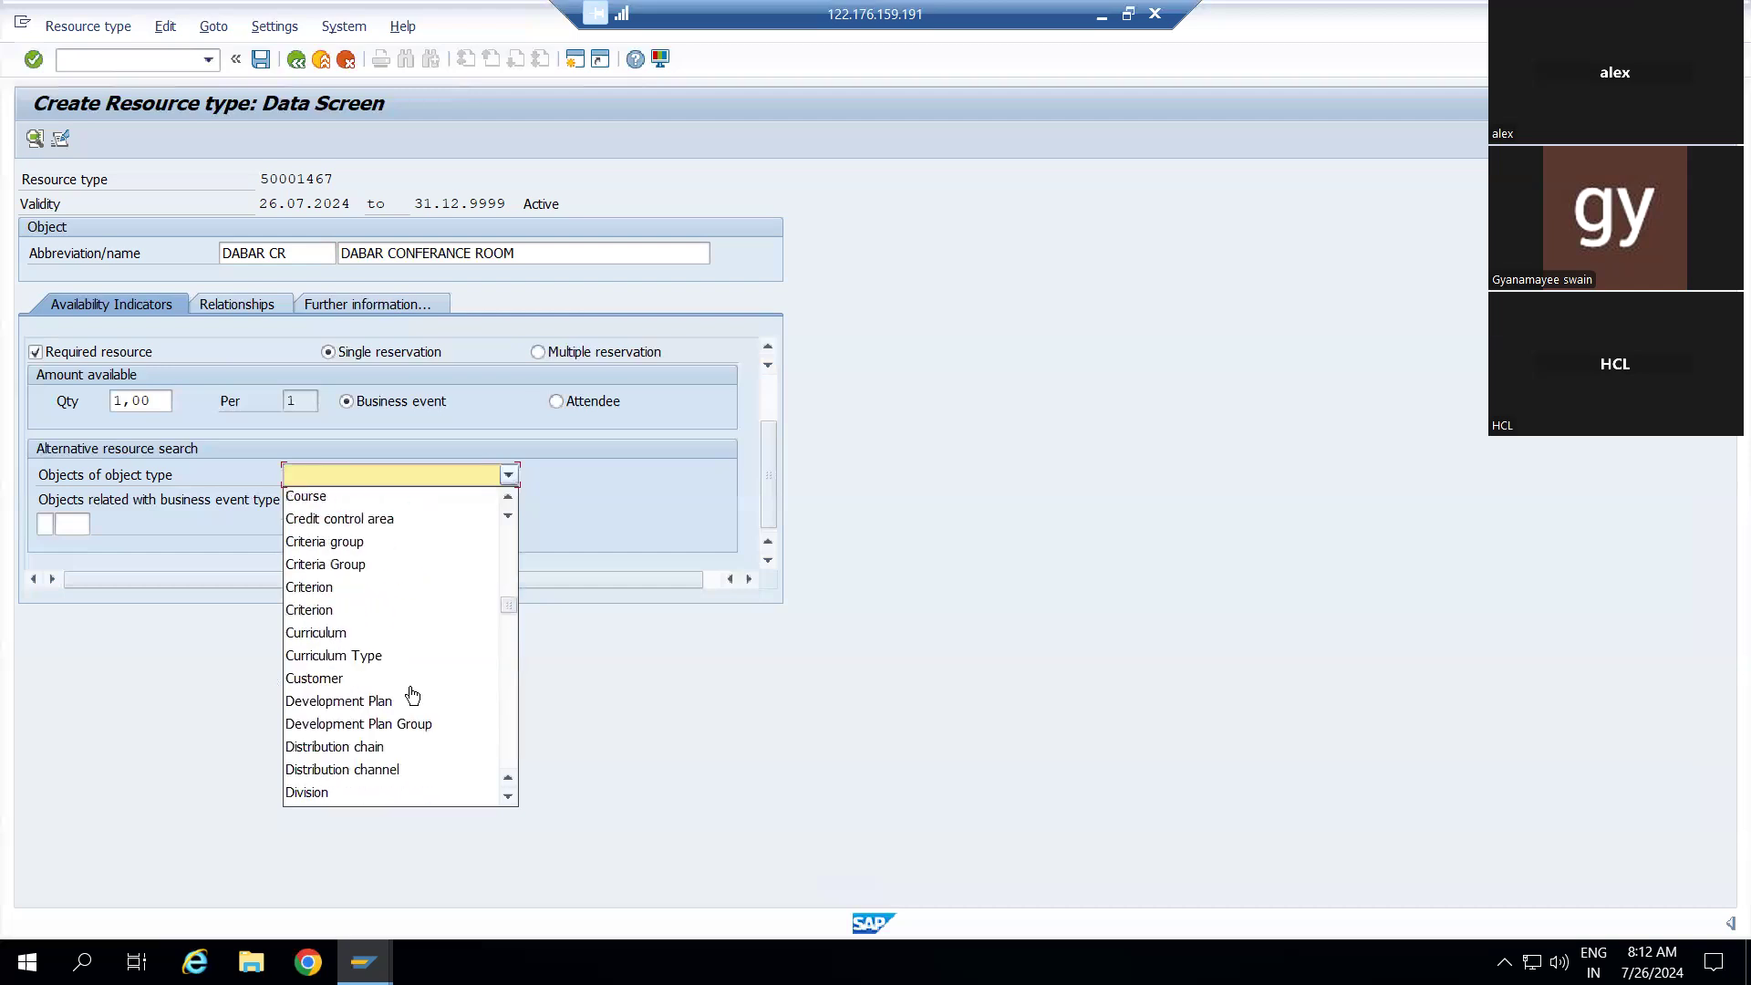
click(627, 687)
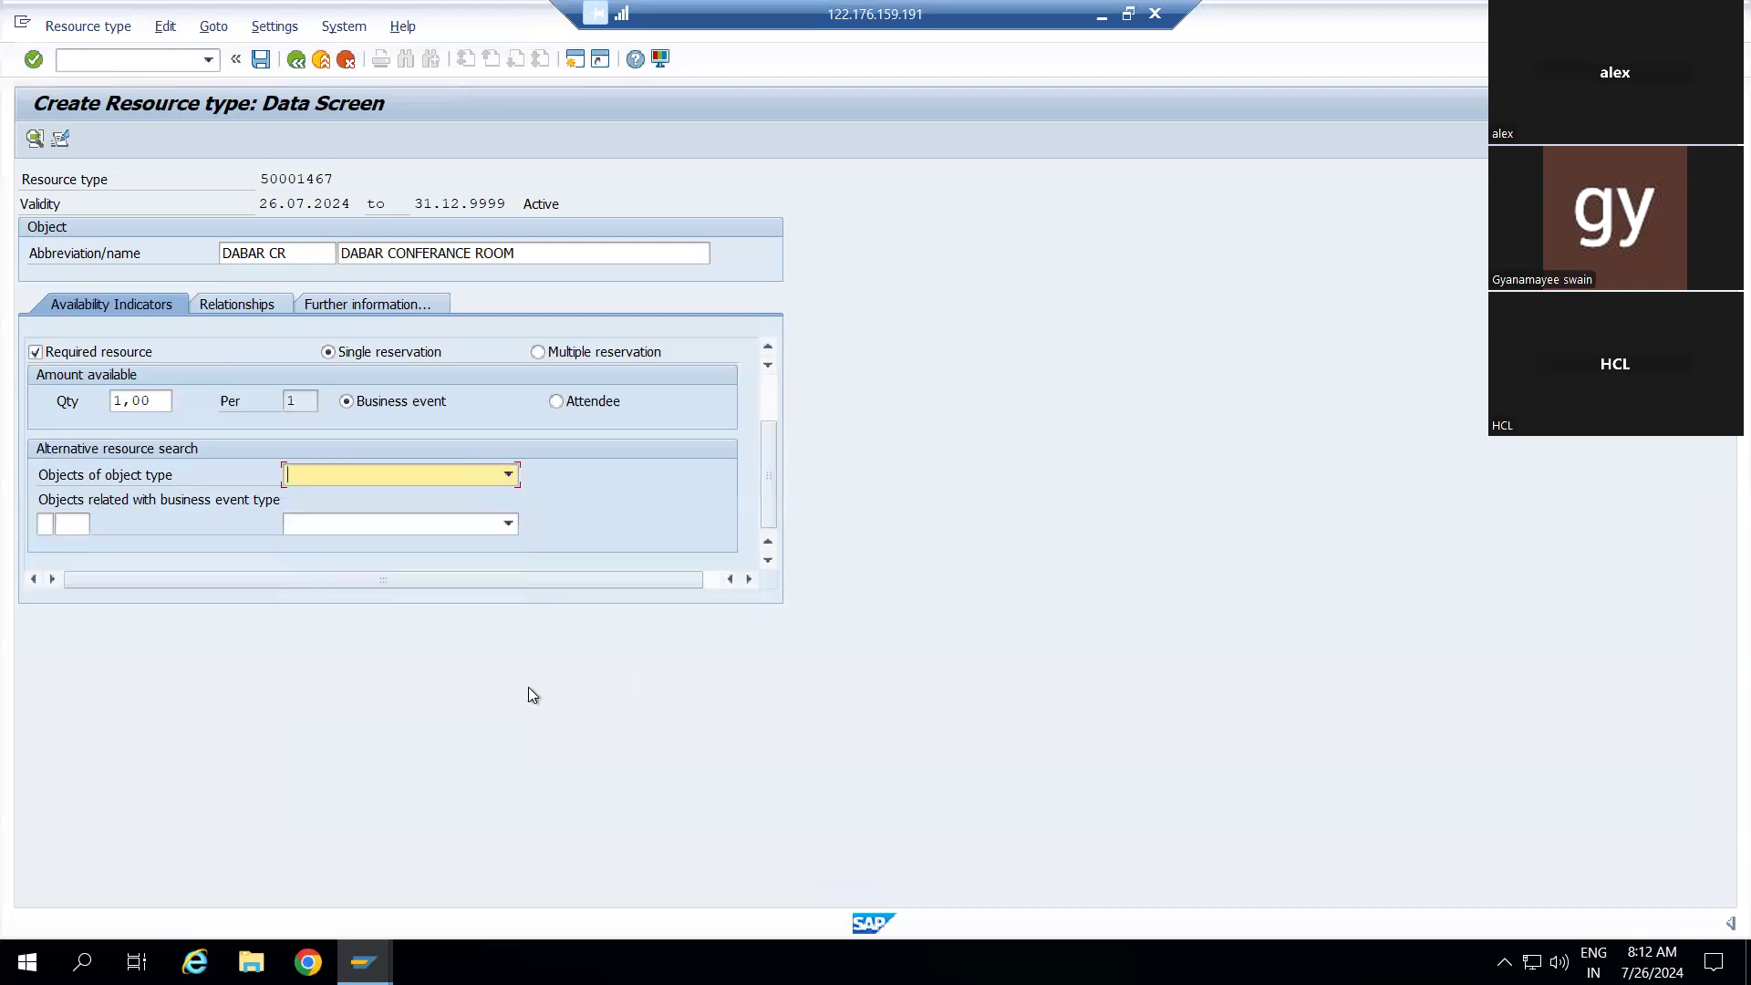
click(508, 524)
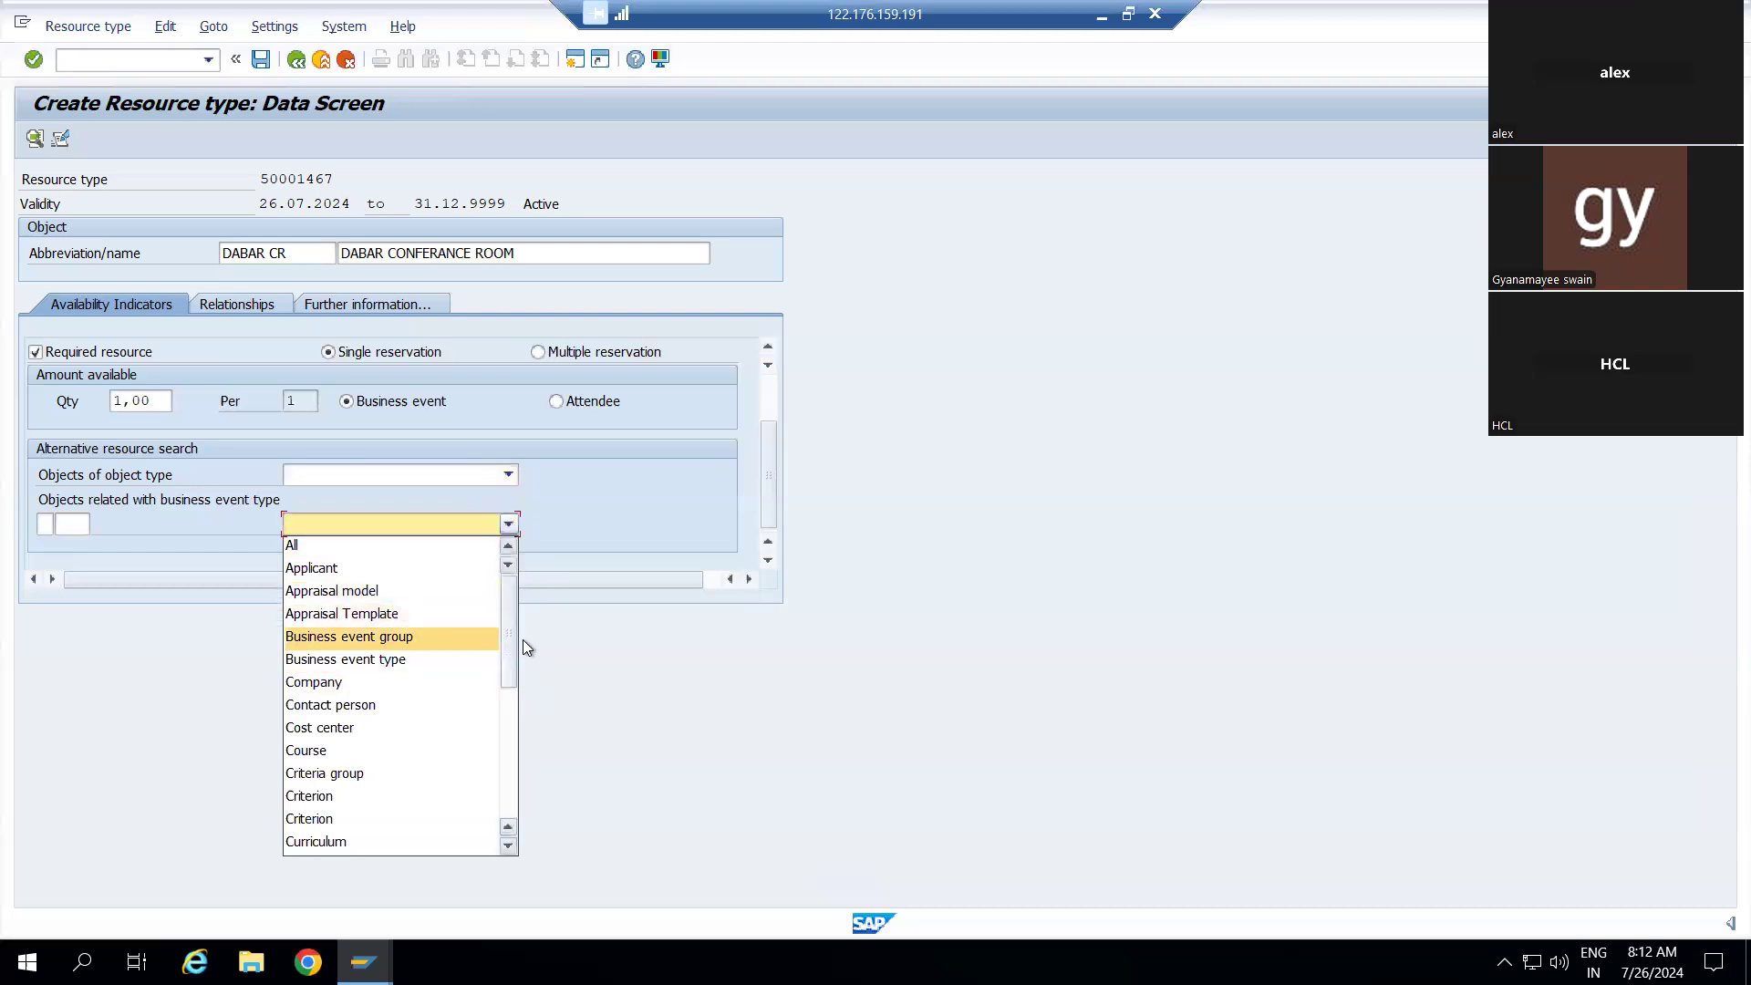
scroll(407, 675, down, 5)
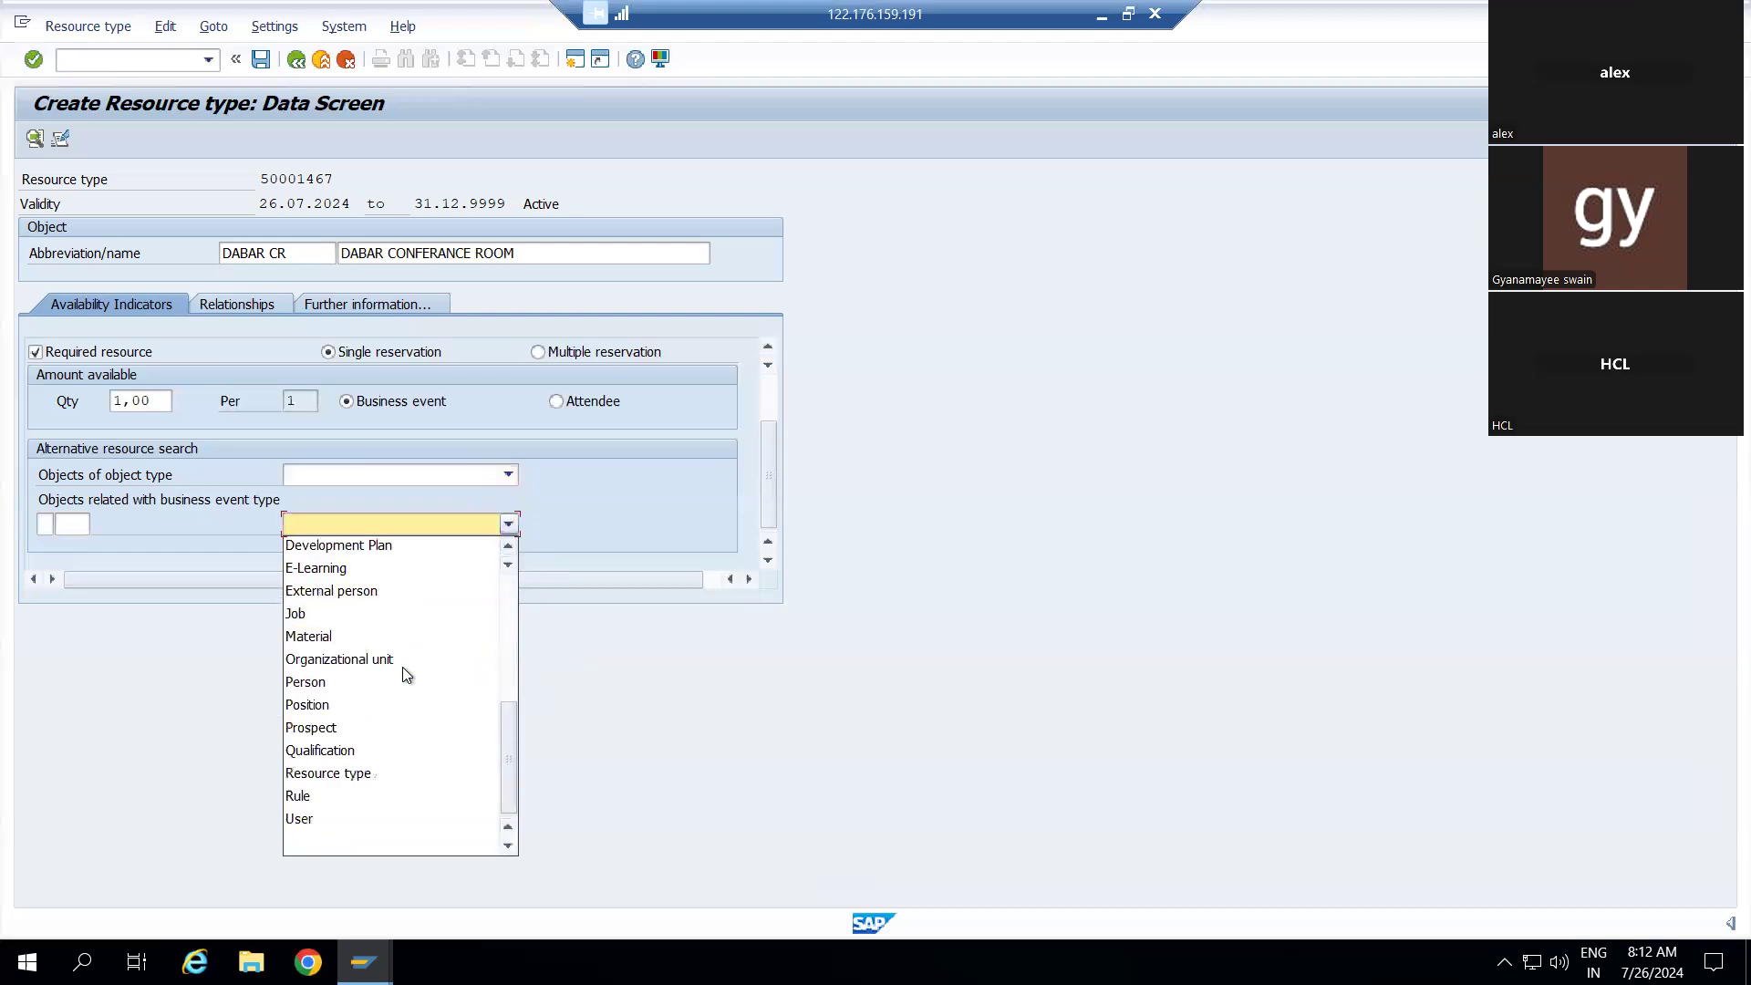
scroll(402, 666, up, 5)
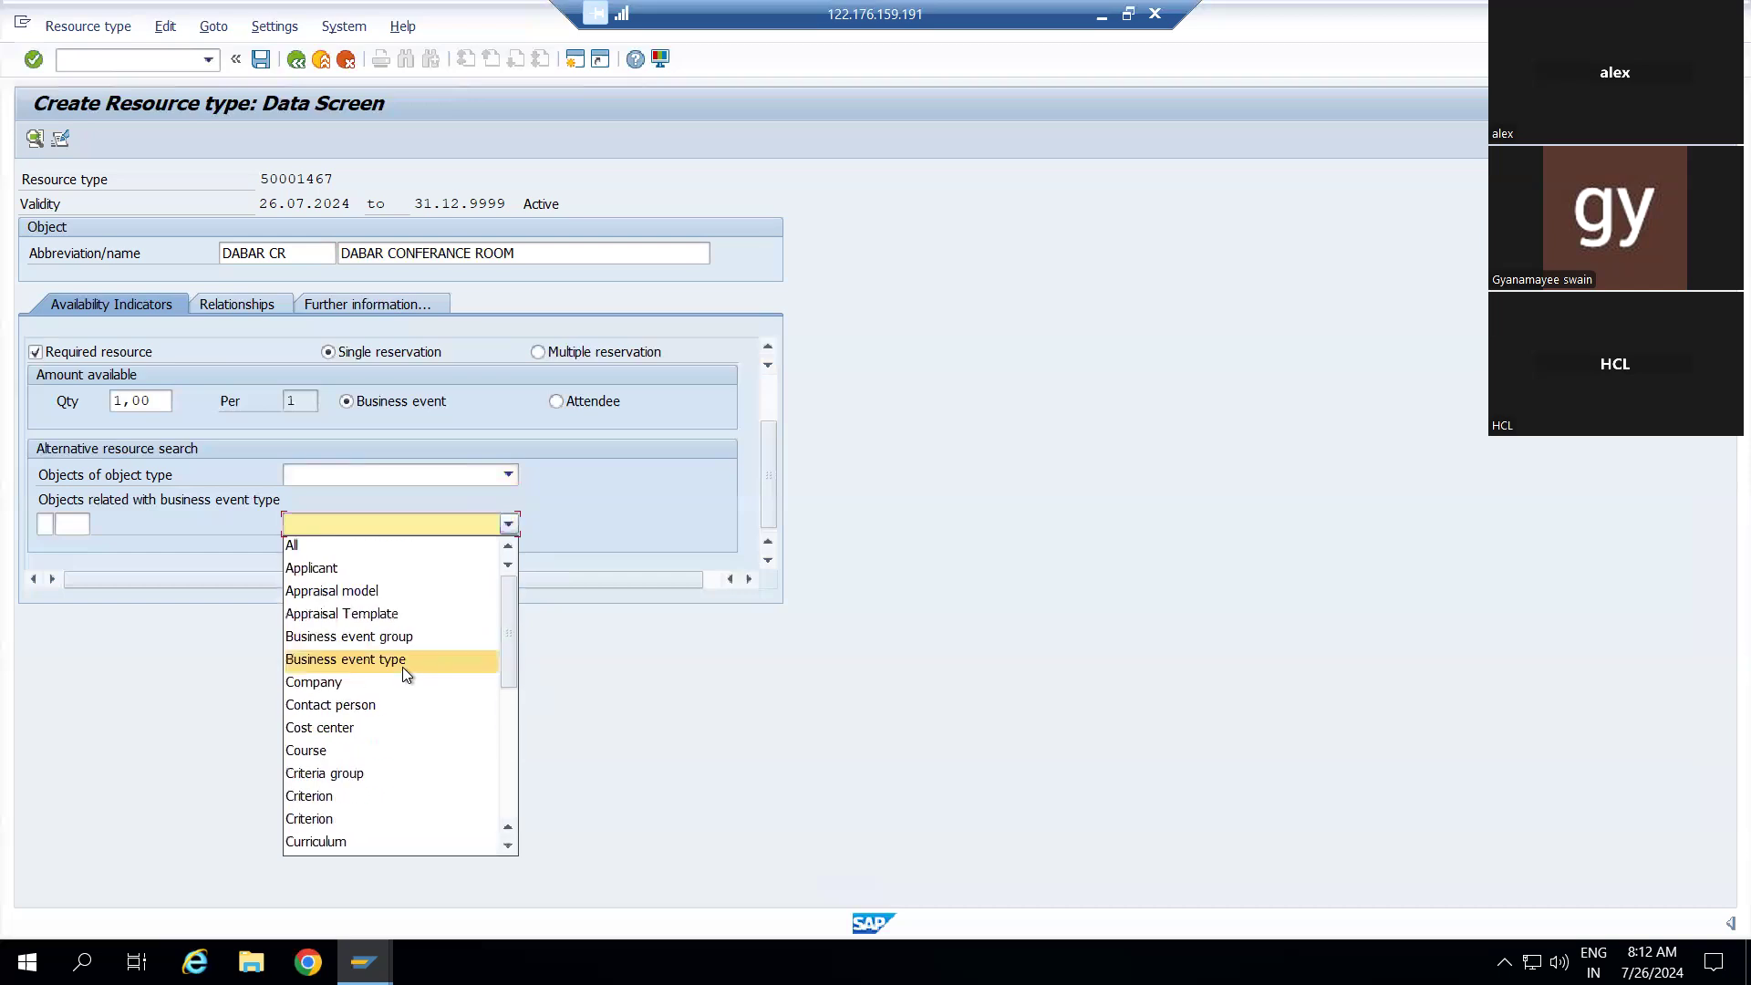
click(601, 715)
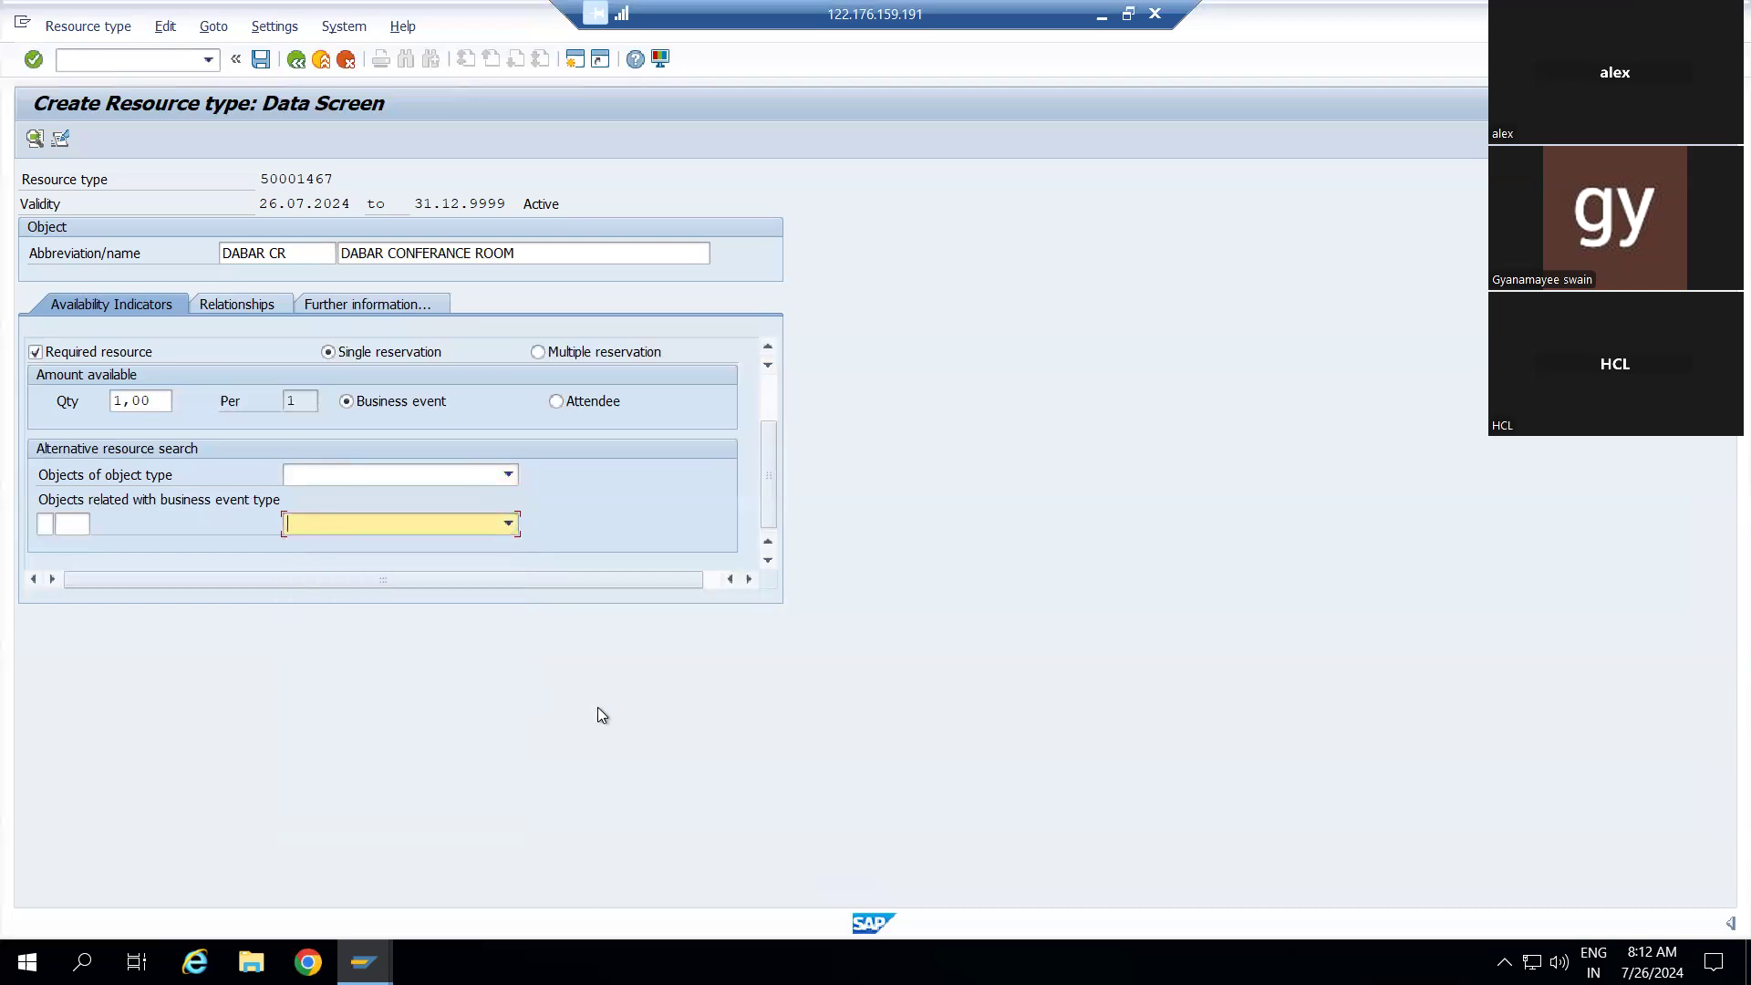